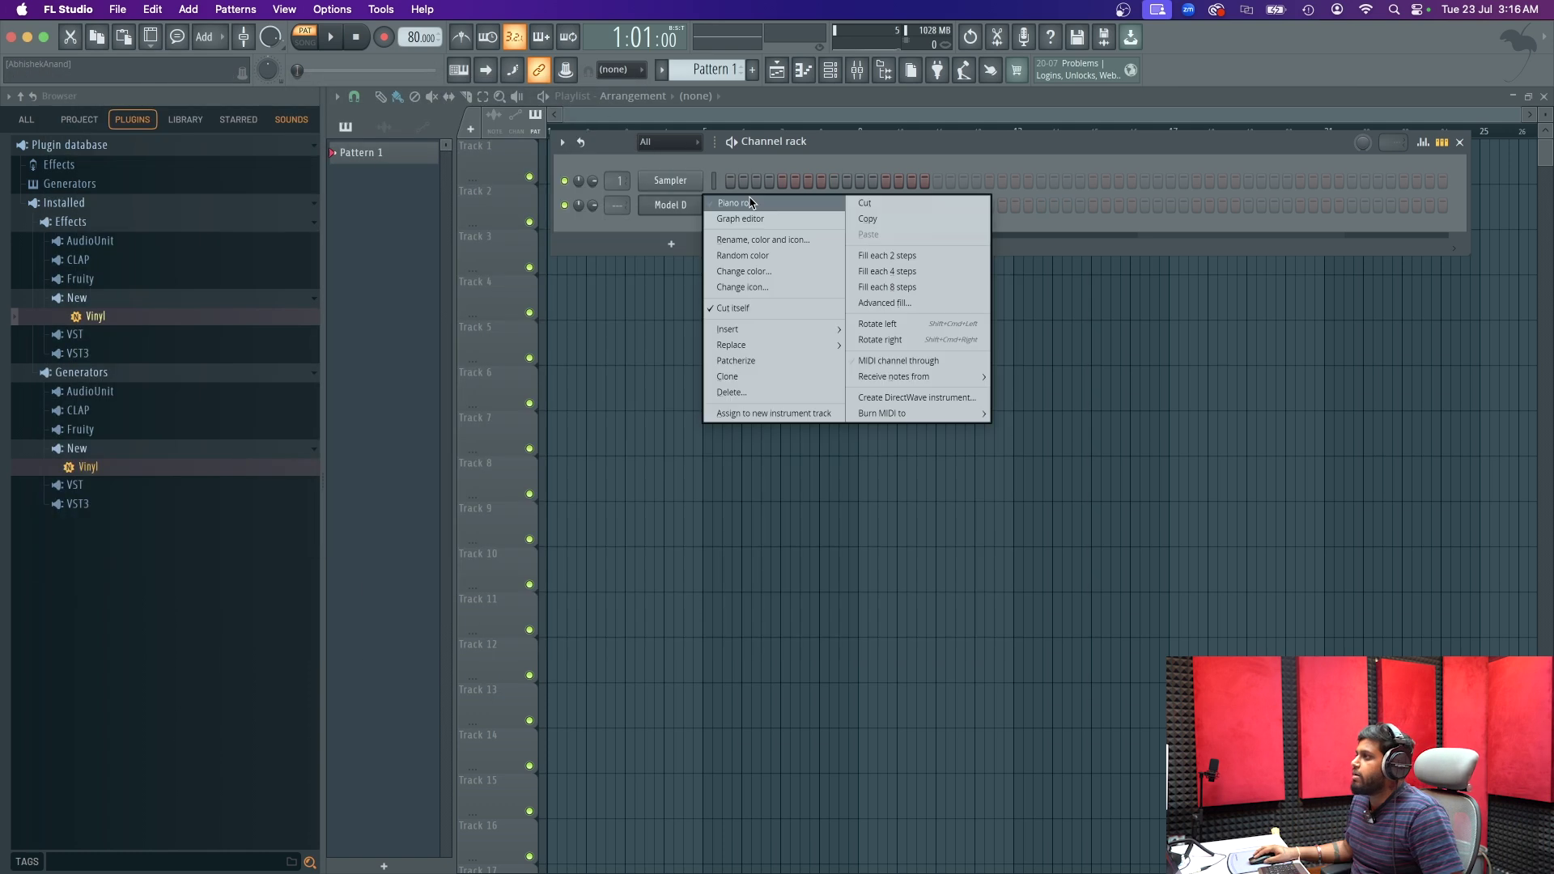
# - Open the Model D channel's piano roll and draw a one-bar G4 note in bar 1
pyautogui.click(724, 204)
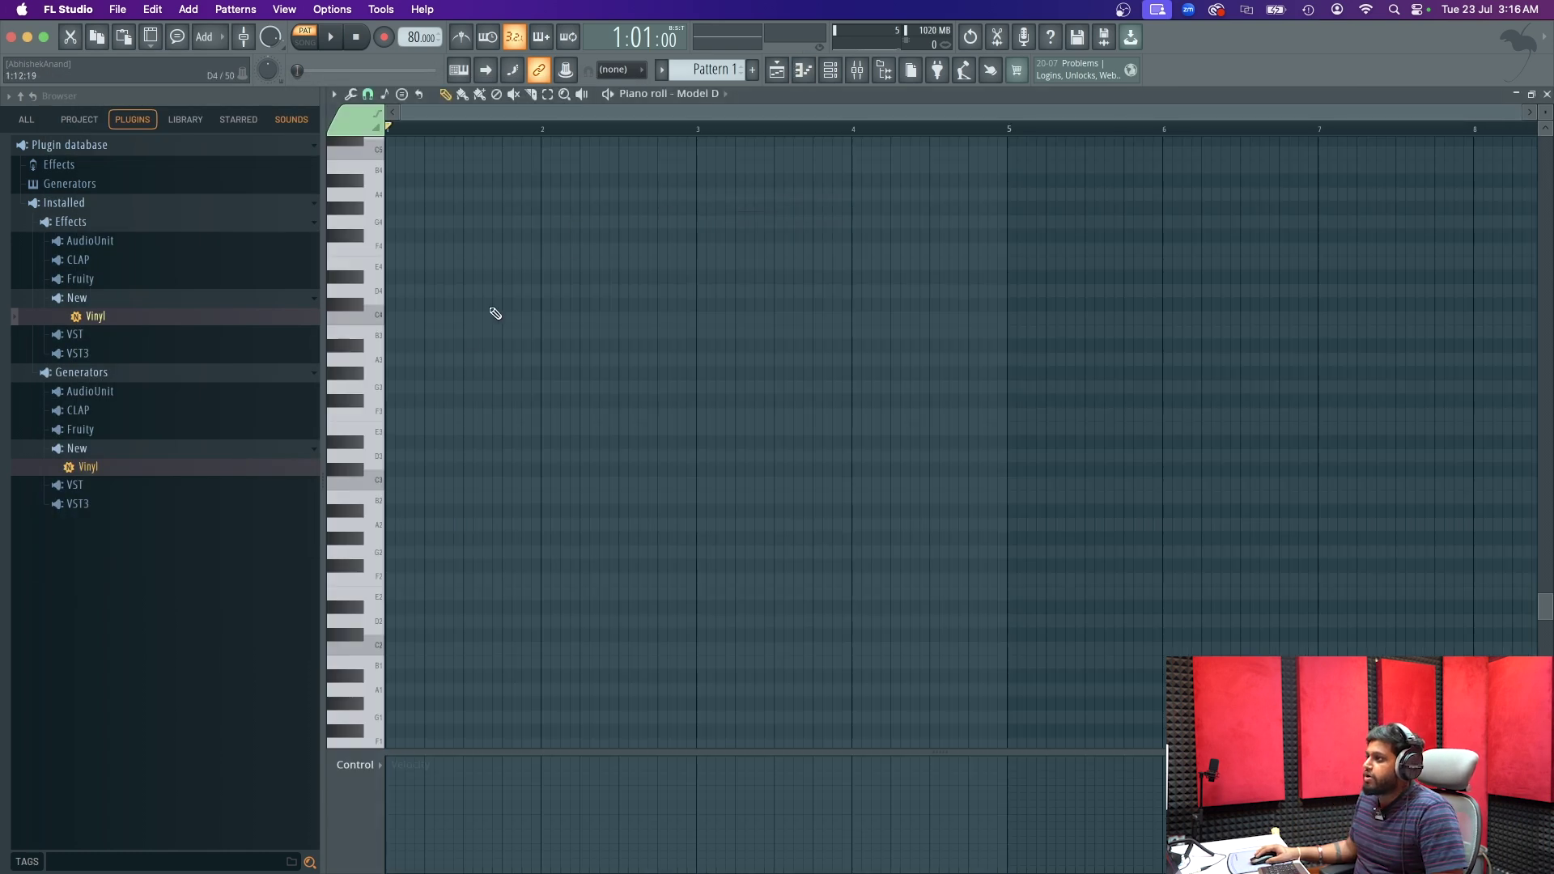
pyautogui.moveTo(1544, 606); pyautogui.dragTo(1528, 499)
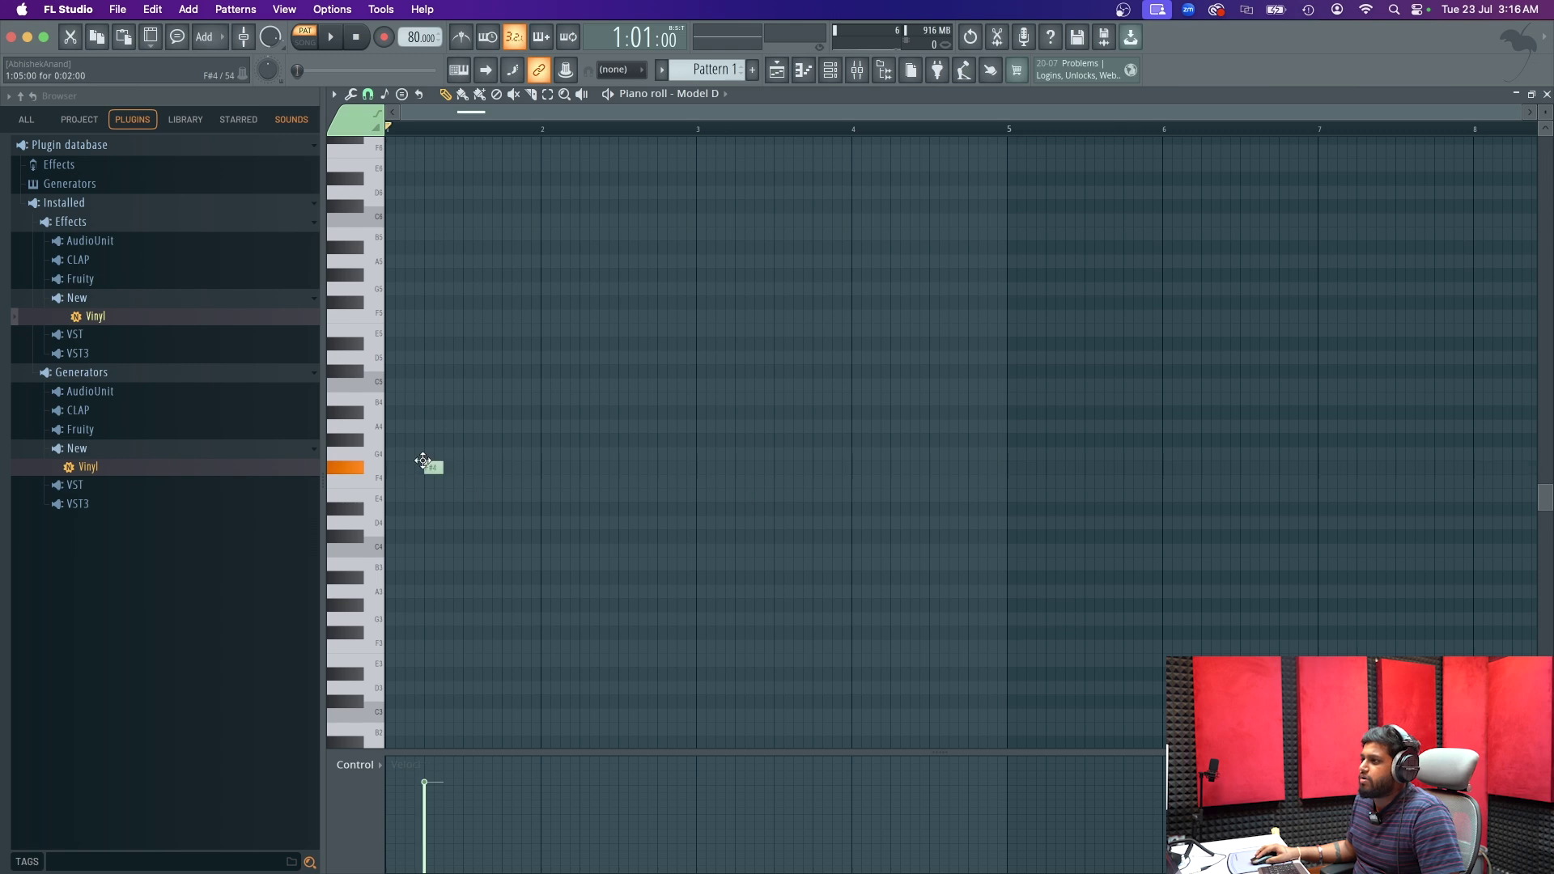
pyautogui.click(392, 453)
pyautogui.moveTo(557, 452); pyautogui.dragTo(547, 452)
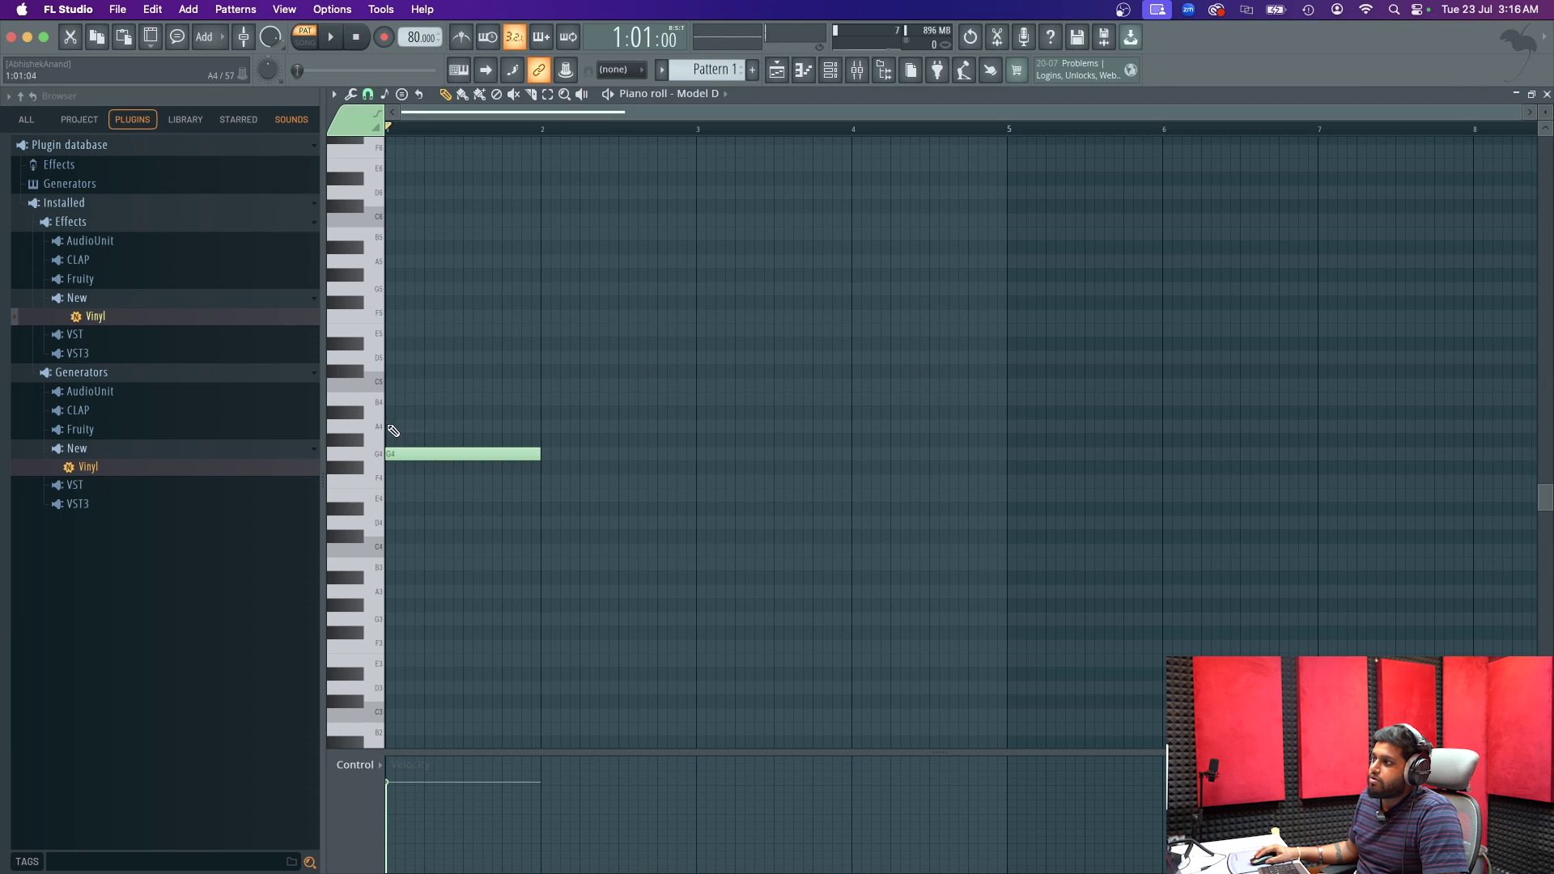
# - Complete the one-bar chord in bar 1 by adding B4 and D5 above the G4 note
pyautogui.click(392, 400)
pyautogui.click(391, 386)
pyautogui.rightClick(391, 385)
pyautogui.click(396, 372)
pyautogui.rightClick(396, 372)
pyautogui.click(391, 360)
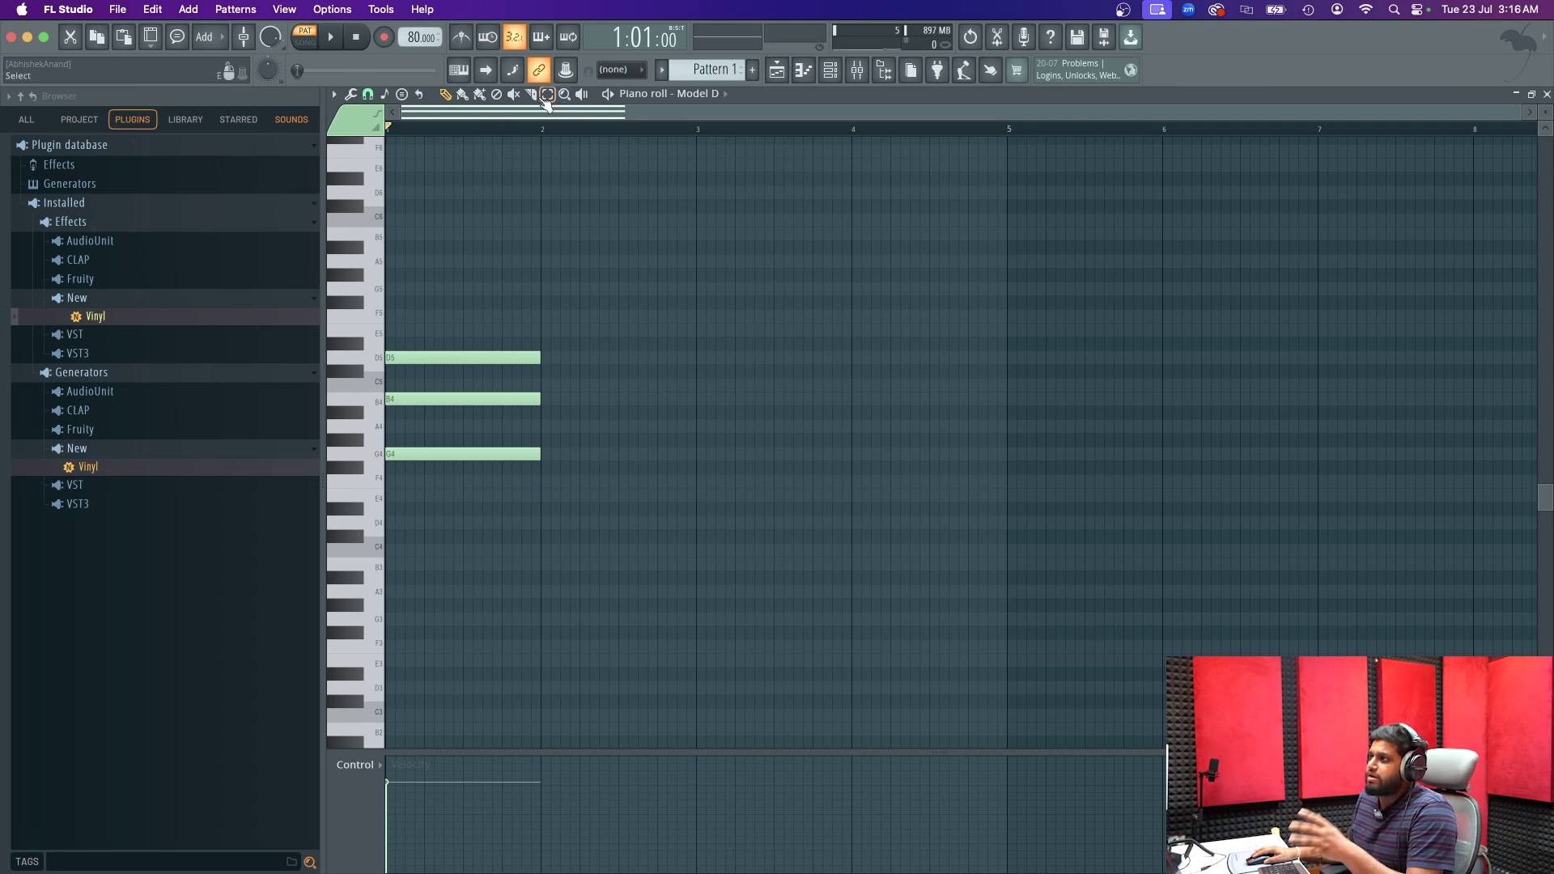
# - Fill bars 2, 3 and 4 with one-bar chords A4–C5–E5, D4–F#4–A4 and G4–B4–D5, and play back the progression
pyautogui.moveTo(544, 229)
pyautogui.mouseDown()
pyautogui.moveTo(478, 485)
pyautogui.moveTo(596, 451)
pyautogui.moveTo(584, 418)
pyautogui.moveTo(617, 389)
pyautogui.mouseUp()
pyautogui.click(445, 95)
pyautogui.click(594, 411)
pyautogui.rightClick(598, 411)
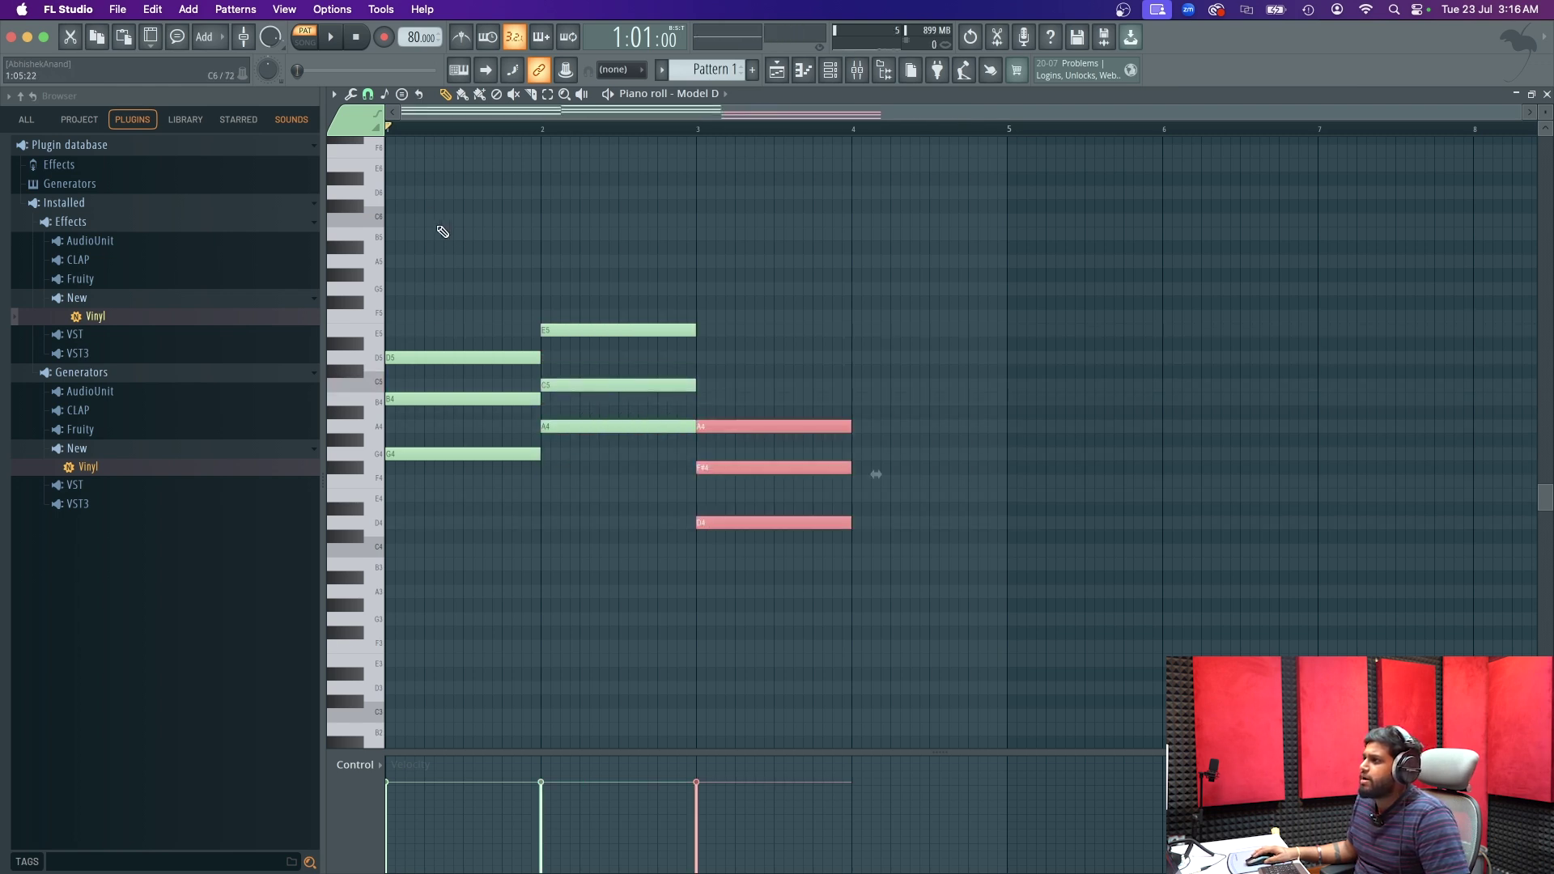
pyautogui.moveTo(719, 520); pyautogui.dragTo(874, 430)
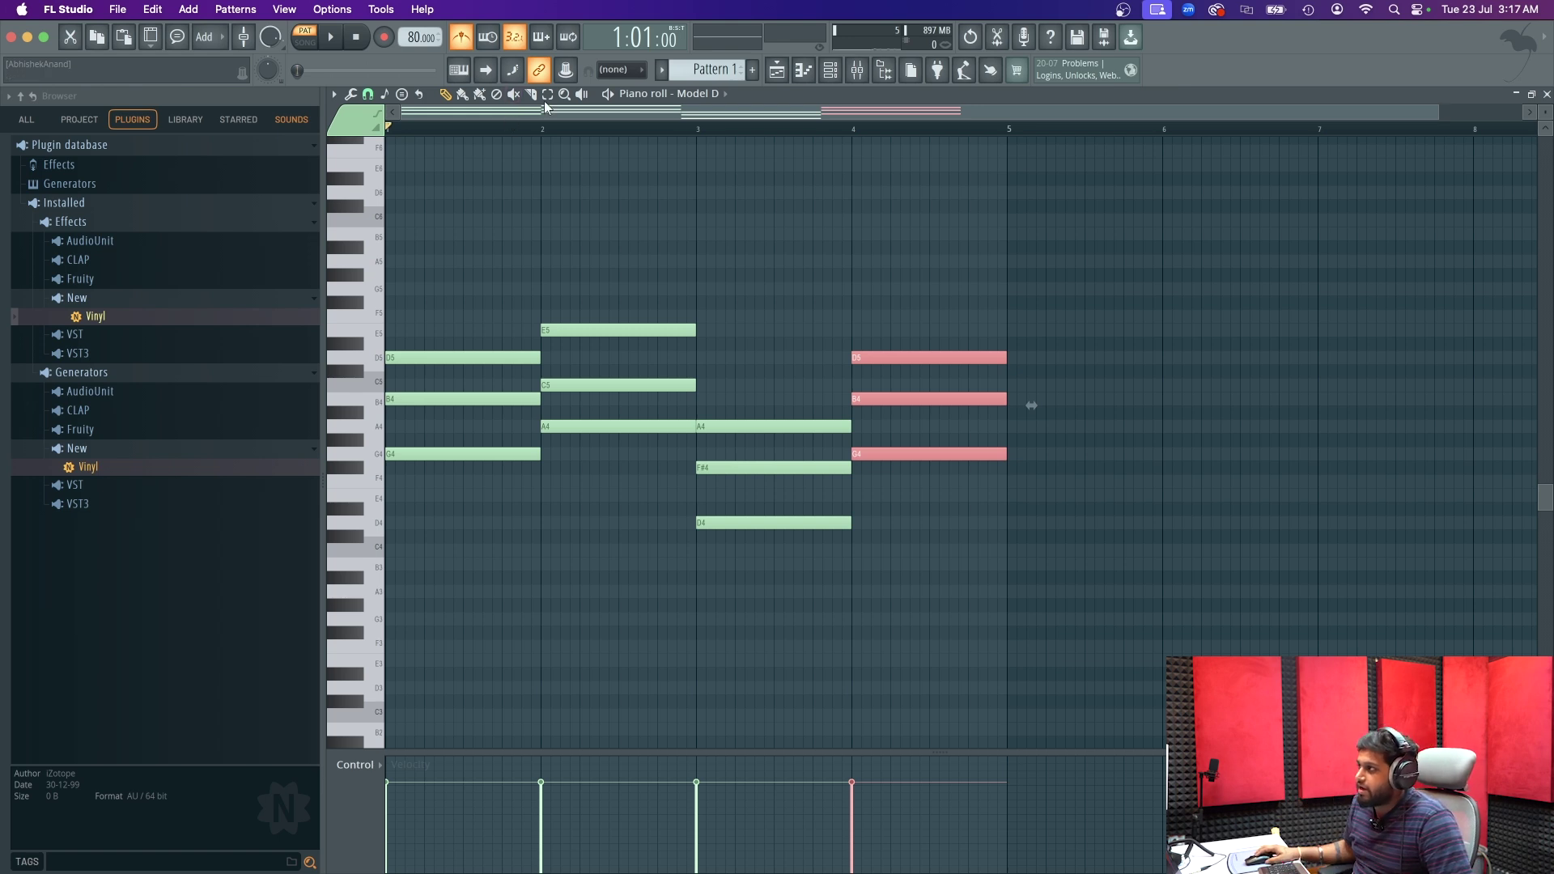
pyautogui.press('space')
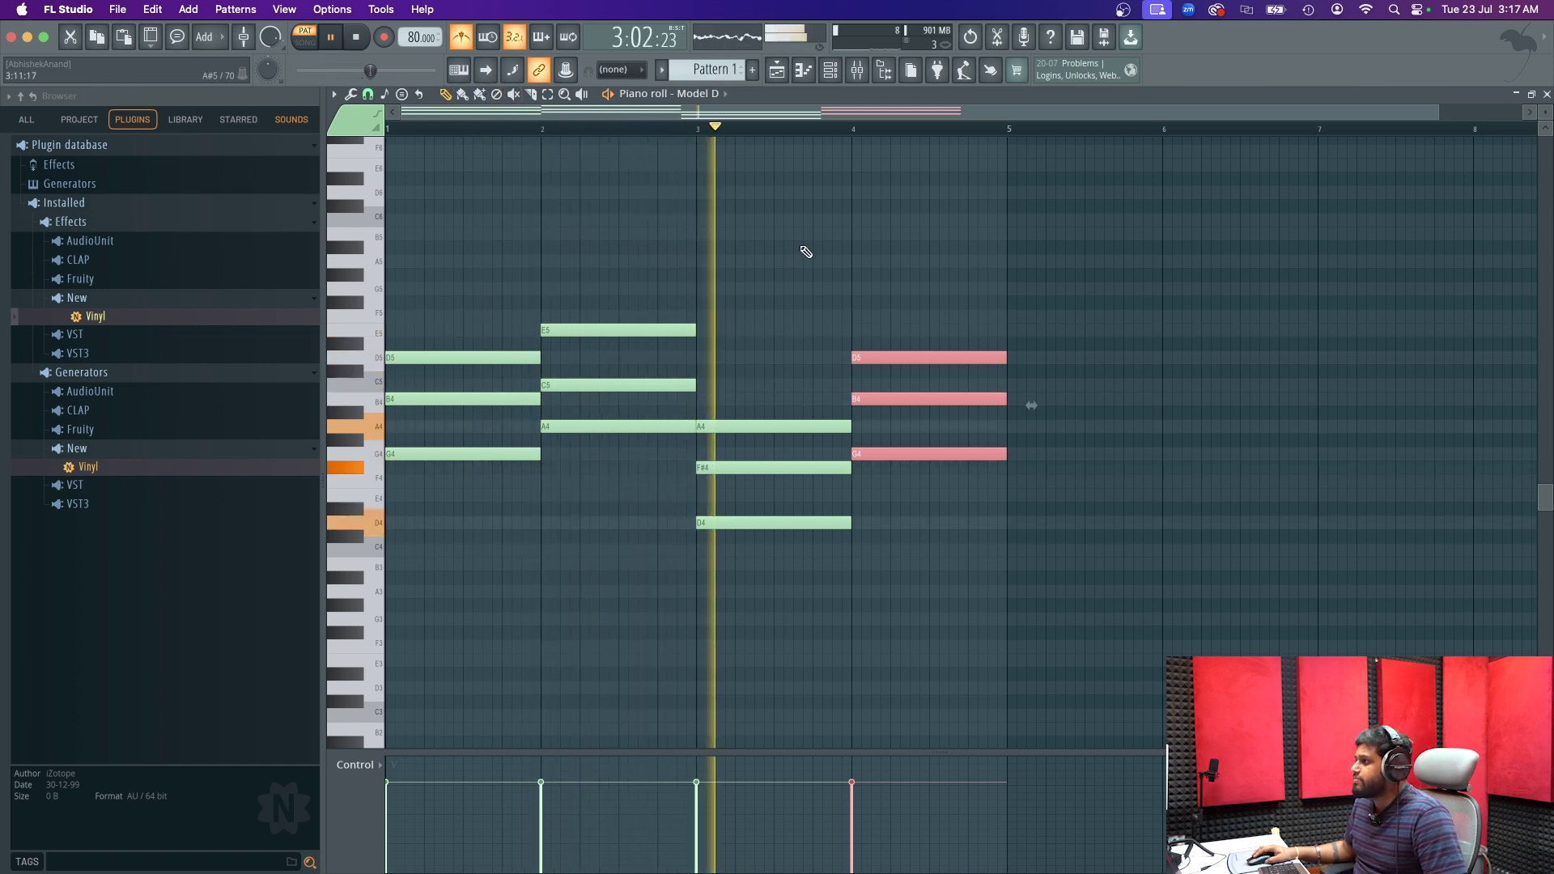
pyautogui.press('space')
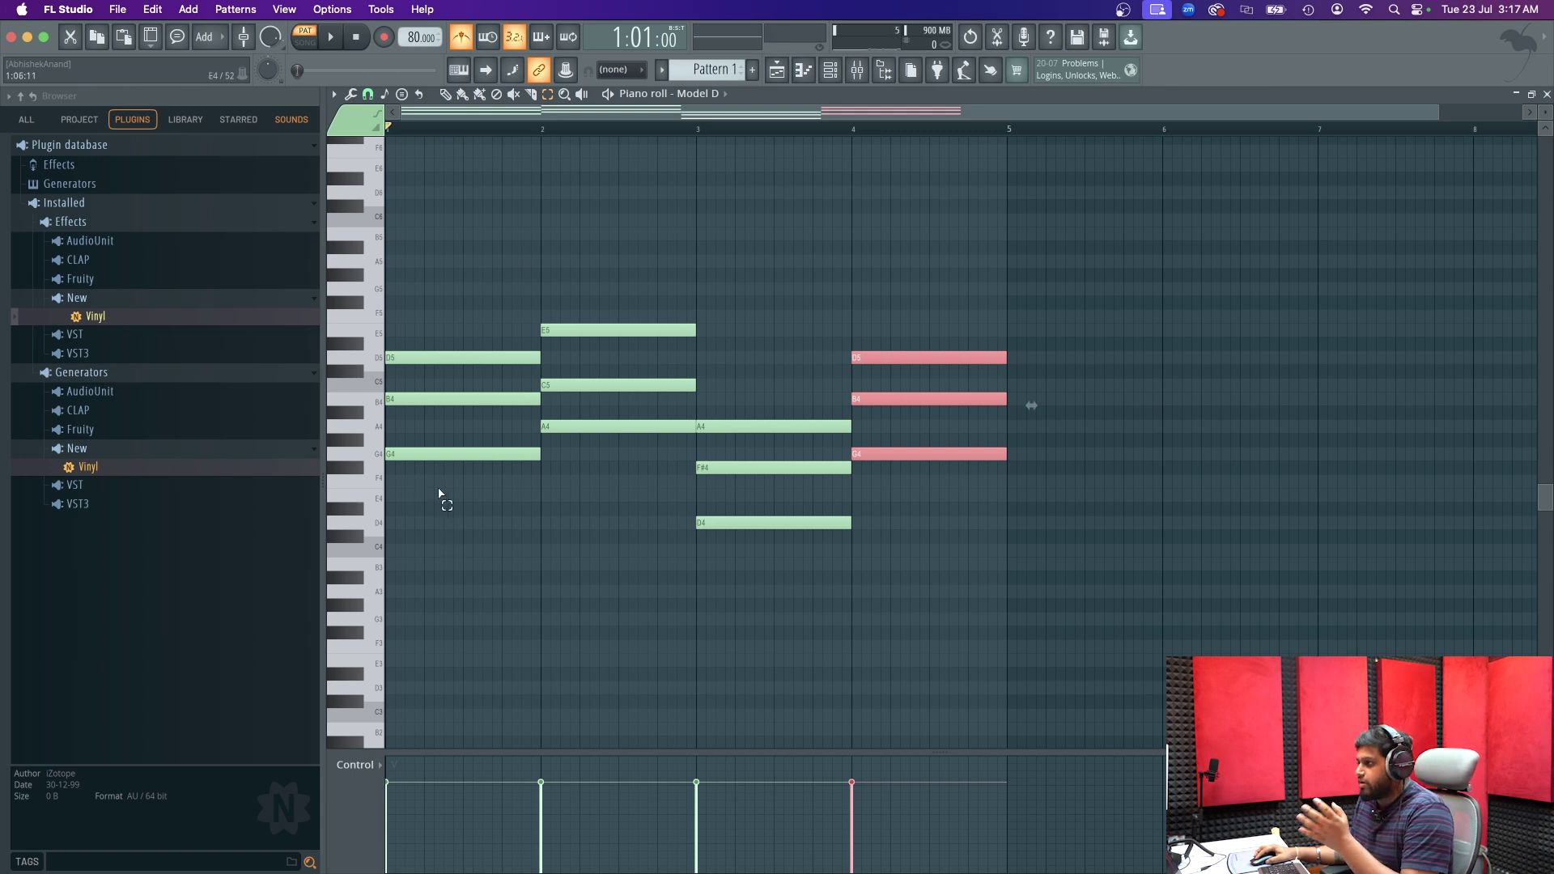
# - Try raising the D4 and F#4 notes of the bar 3 chord by an octave, and undo the transpositions
pyautogui.keyDown('ctrl'); pyautogui.click(765, 522); pyautogui.keyUp('ctrl')
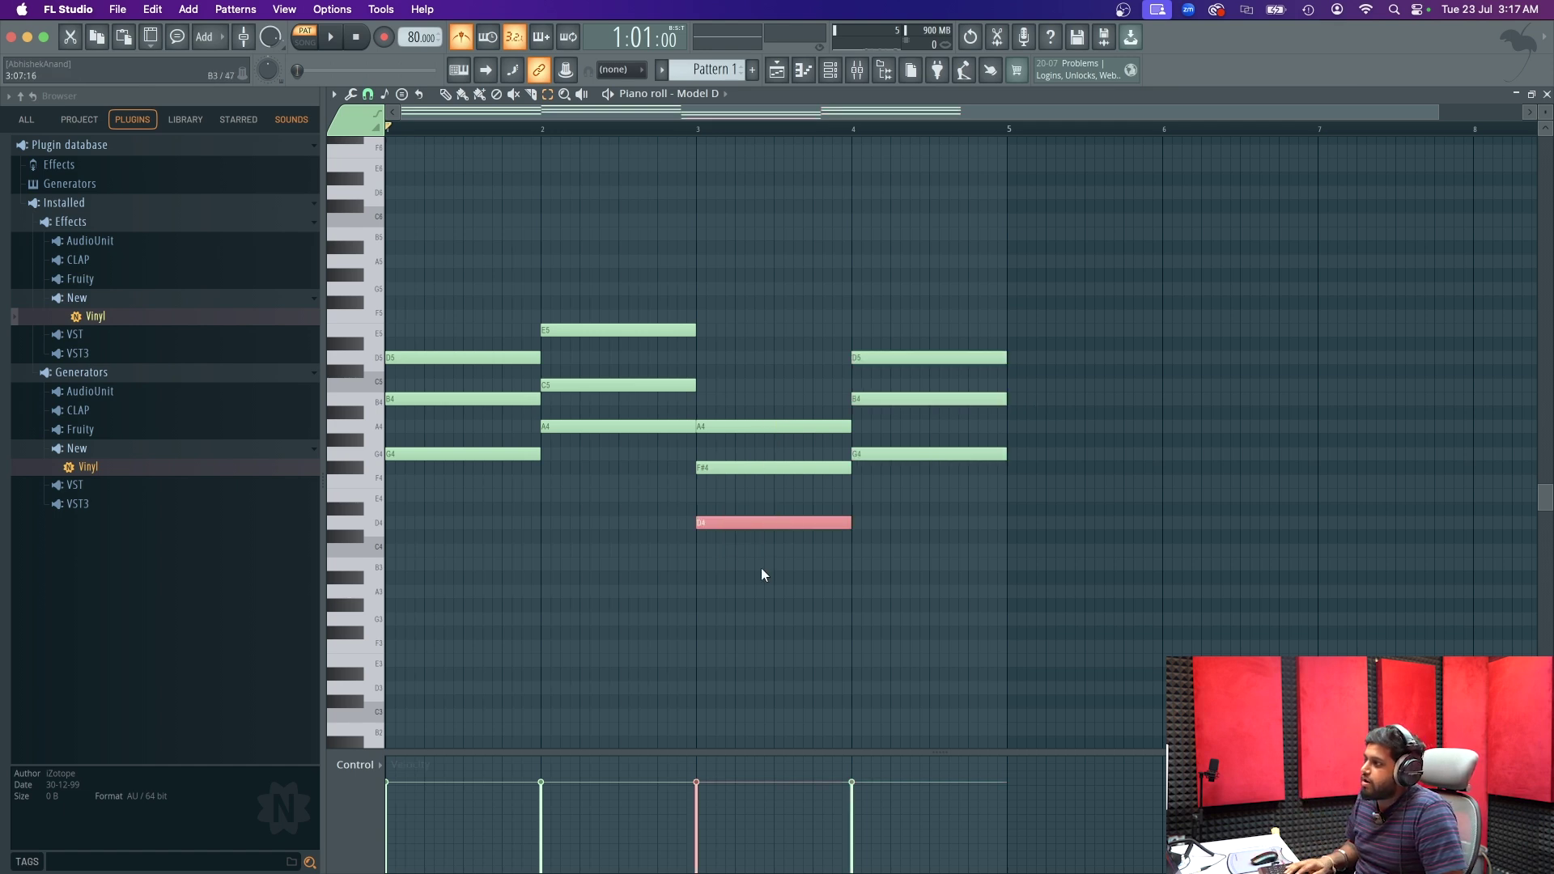
pyautogui.hotkey('shift', 'Up')
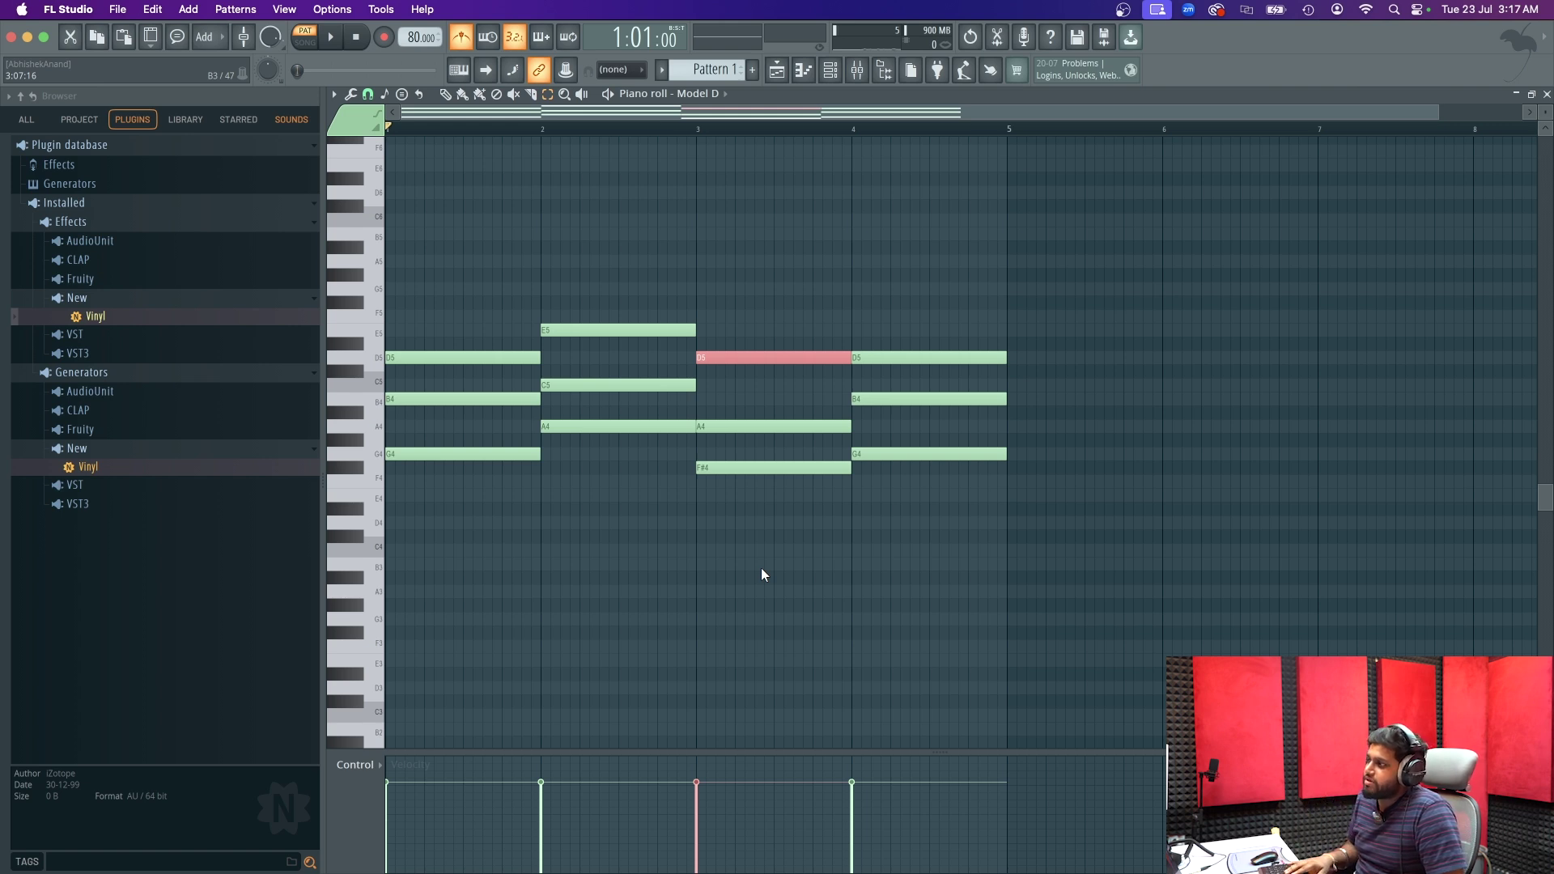
pyautogui.hotkey('shift', 'Down')
pyautogui.hotkey('shift', 'Up')
pyautogui.moveTo(704, 557); pyautogui.dragTo(796, 464)
pyautogui.hotkey('shift', 'Up')
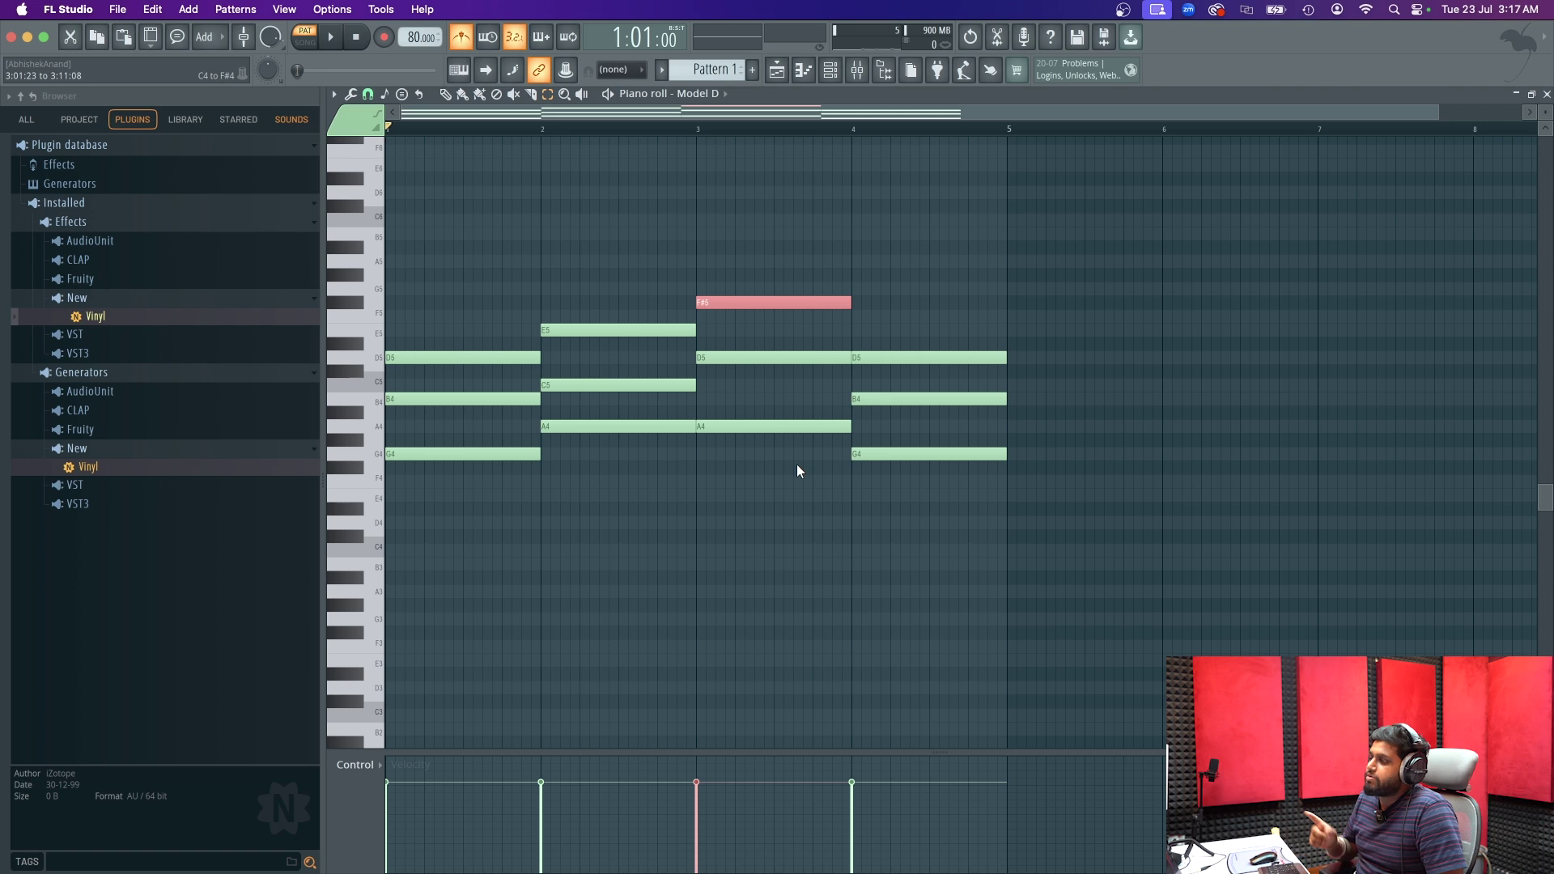
pyautogui.press('super+z')
pyautogui.press('super+z')
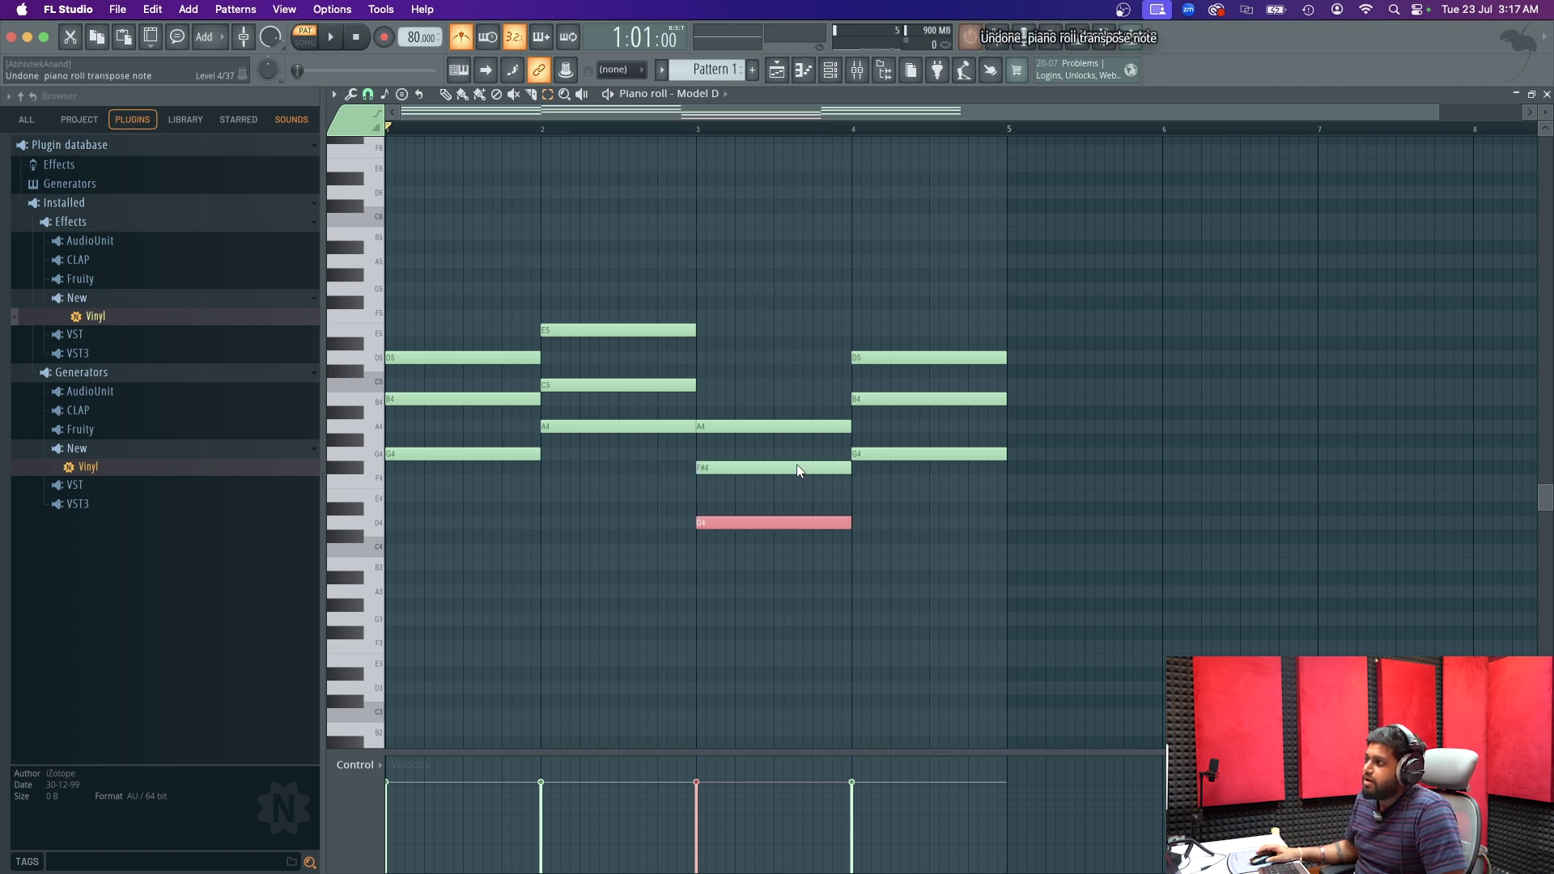
# - Raise the D4 note of the bar 3 chord one octave to D5 and play back the progression
pyautogui.click(750, 585)
pyautogui.moveTo(745, 598); pyautogui.dragTo(808, 478)
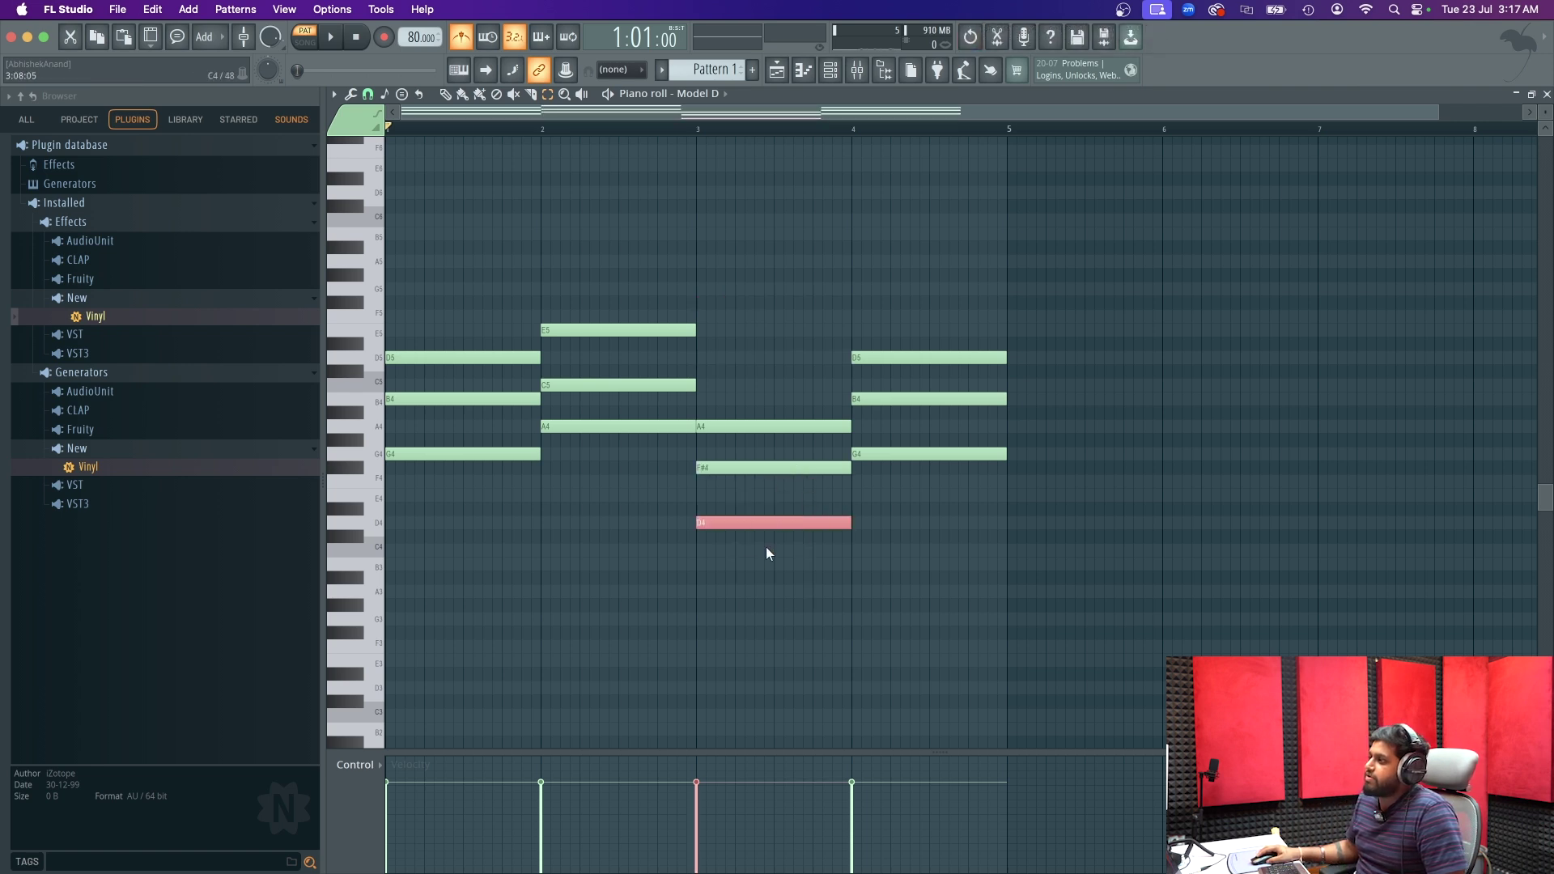
pyautogui.hotkey('shift', 'Up')
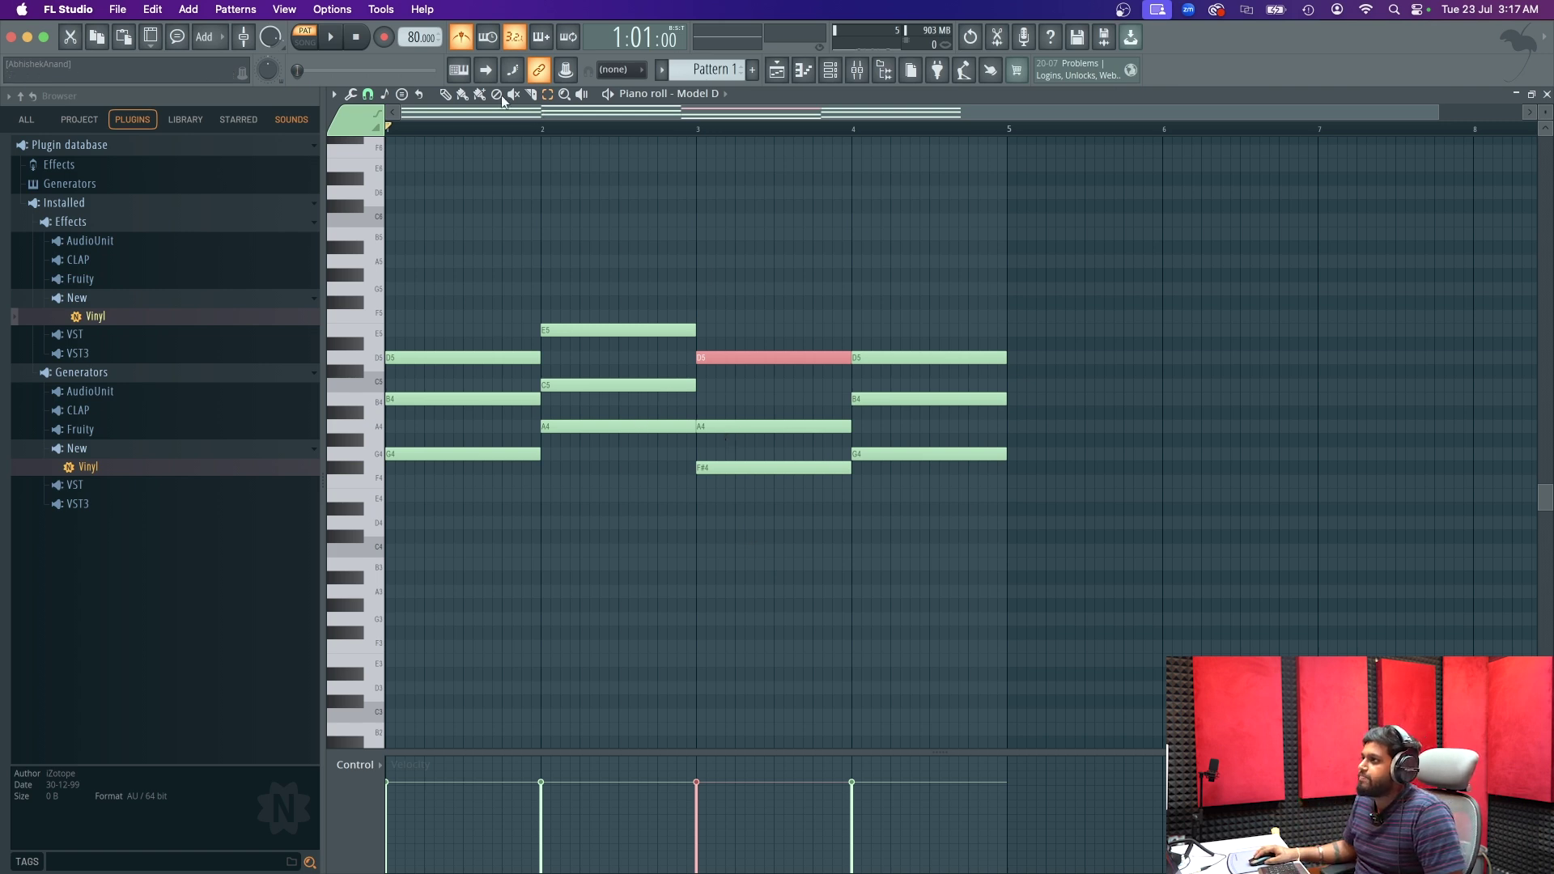
pyautogui.press('space')
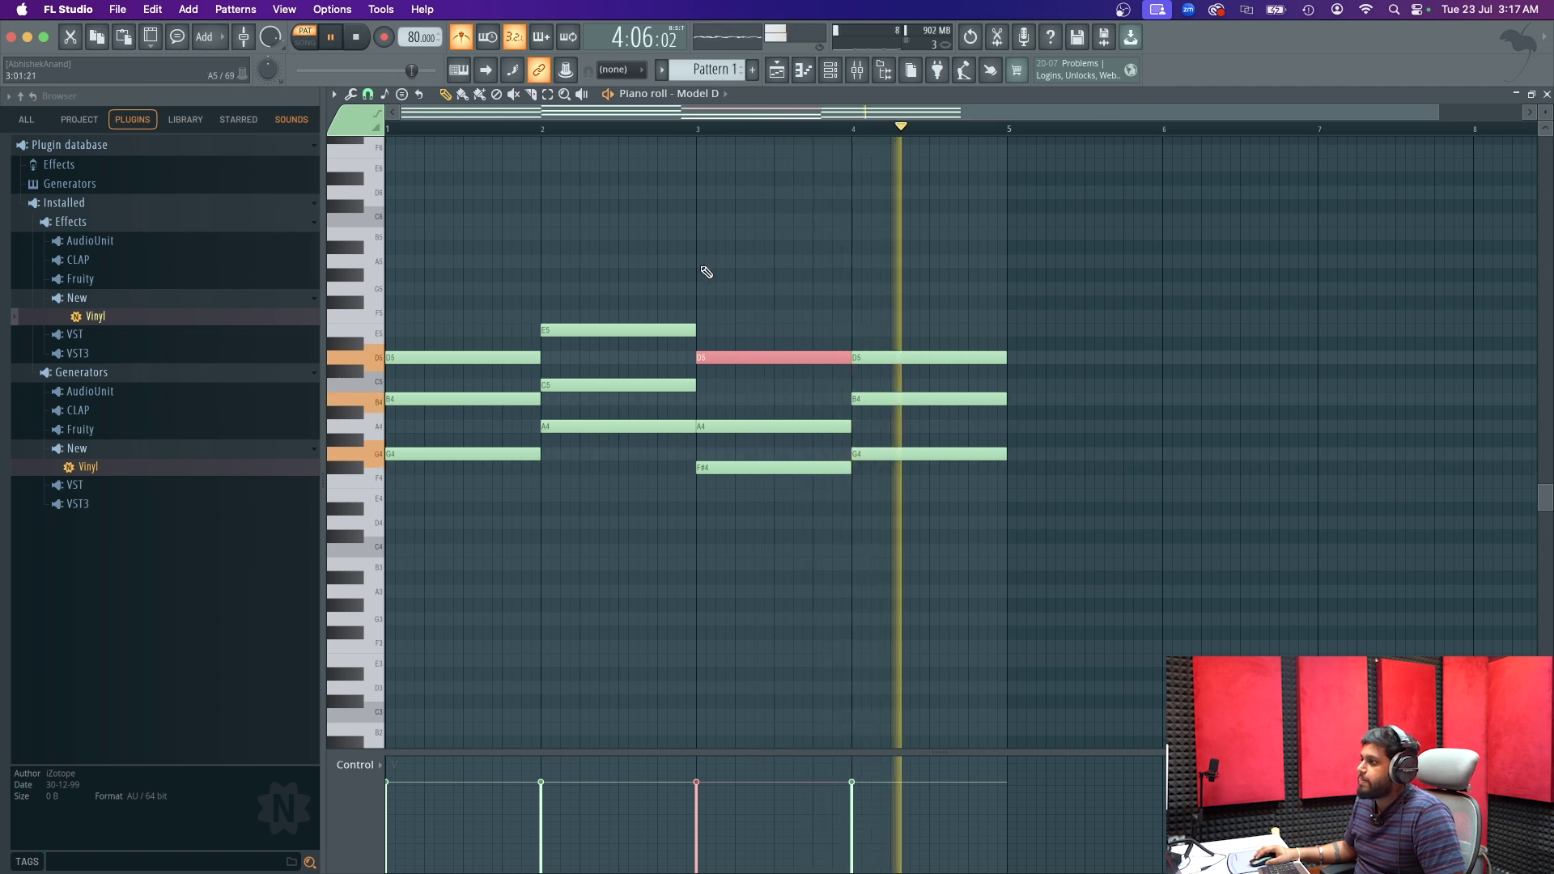
pyautogui.press('space')
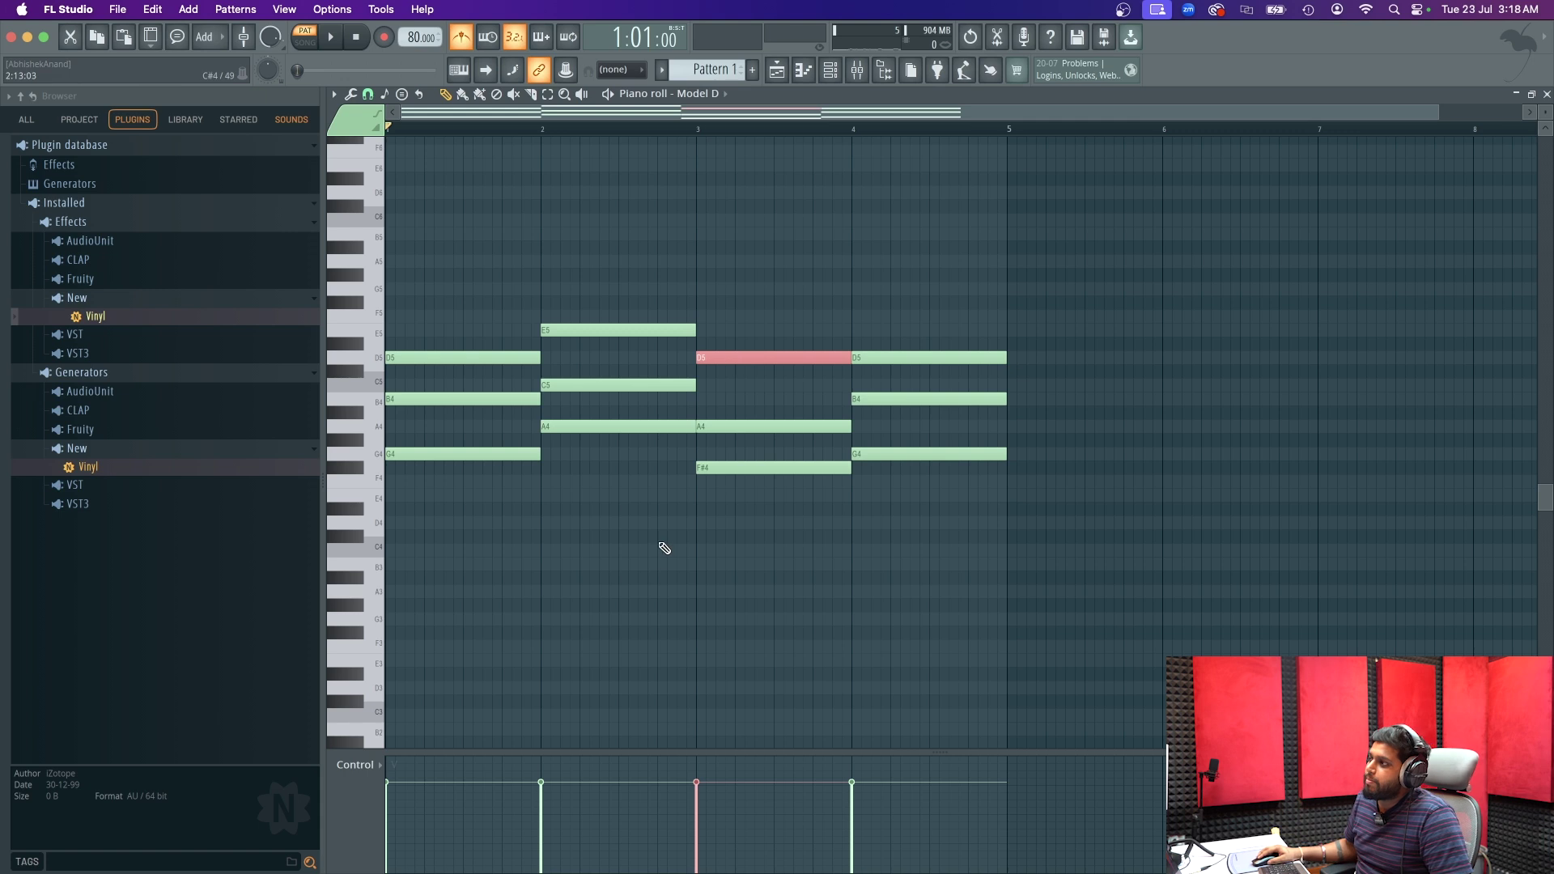
pyautogui.hotkey('ctrl', 'Down')
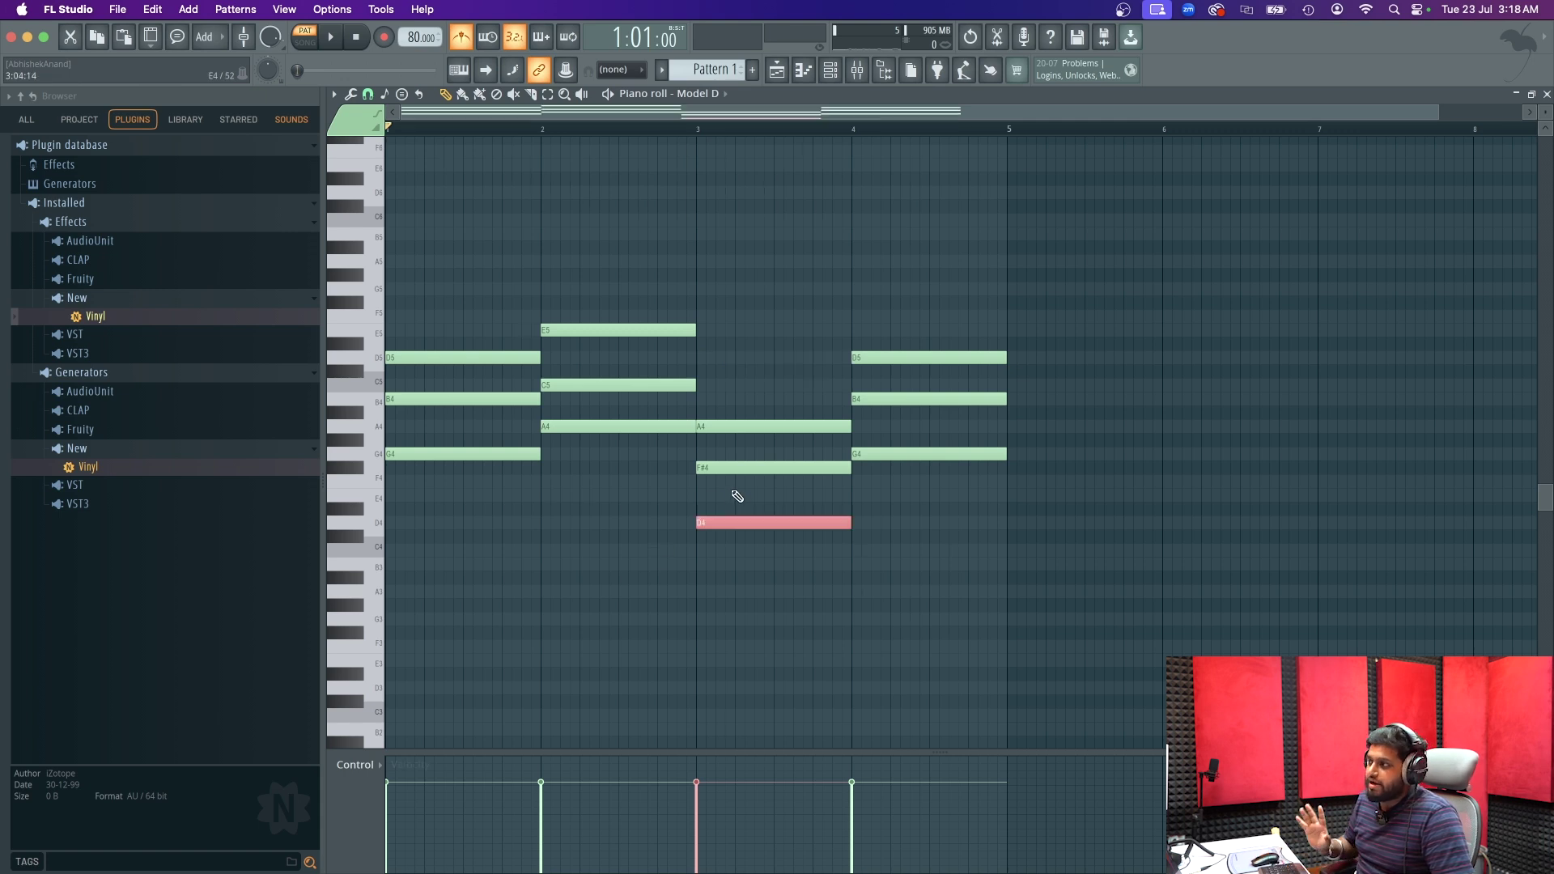
pyautogui.hotkey('ctrl', 'Up')
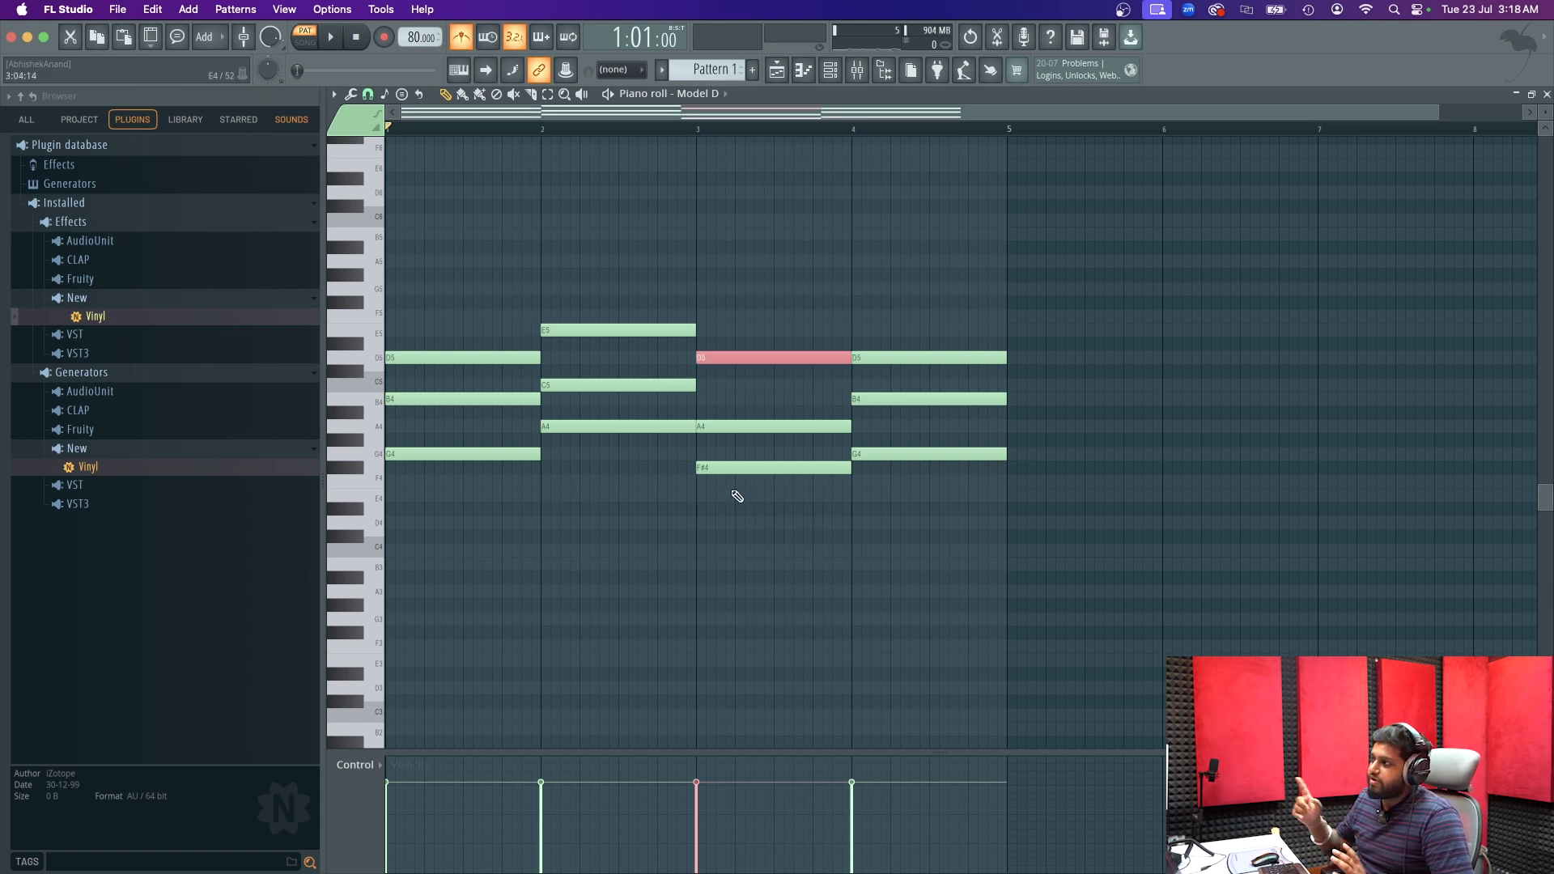
# - Place Pattern 1 at bar 1 of Track 1 in the playlist and switch playback to song mode
pyautogui.click(777, 71)
pyautogui.moveTo(600, 162); pyautogui.dragTo(565, 145)
pyautogui.press('l')
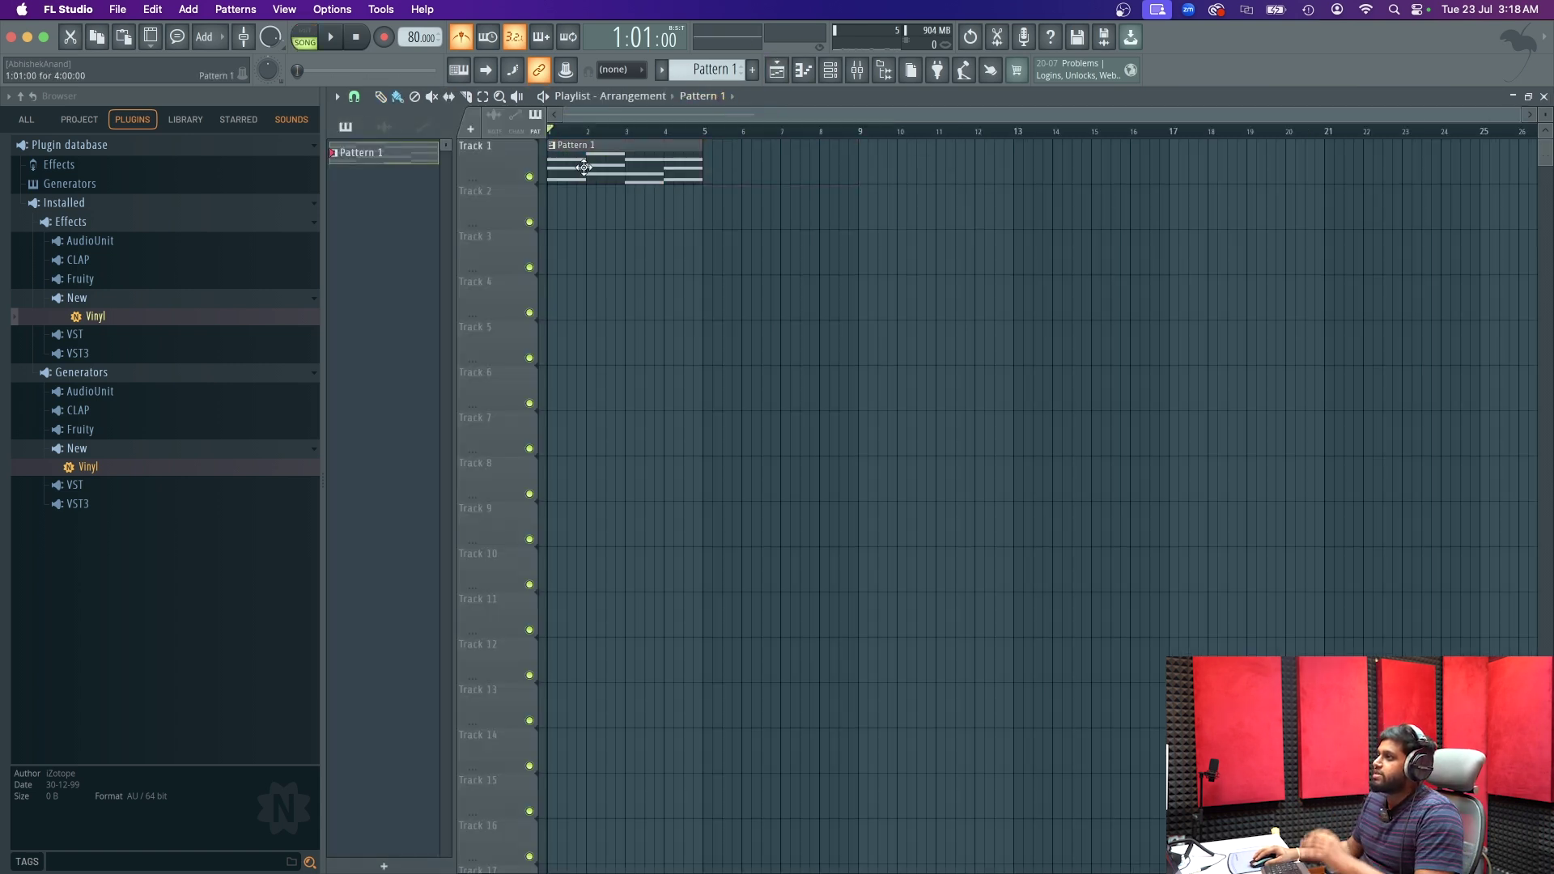
# - Audition the Model D presets MD Basic Hall and MD Mellow Dark, and return the instrument to MD Basic Dry
pyautogui.click(830, 71)
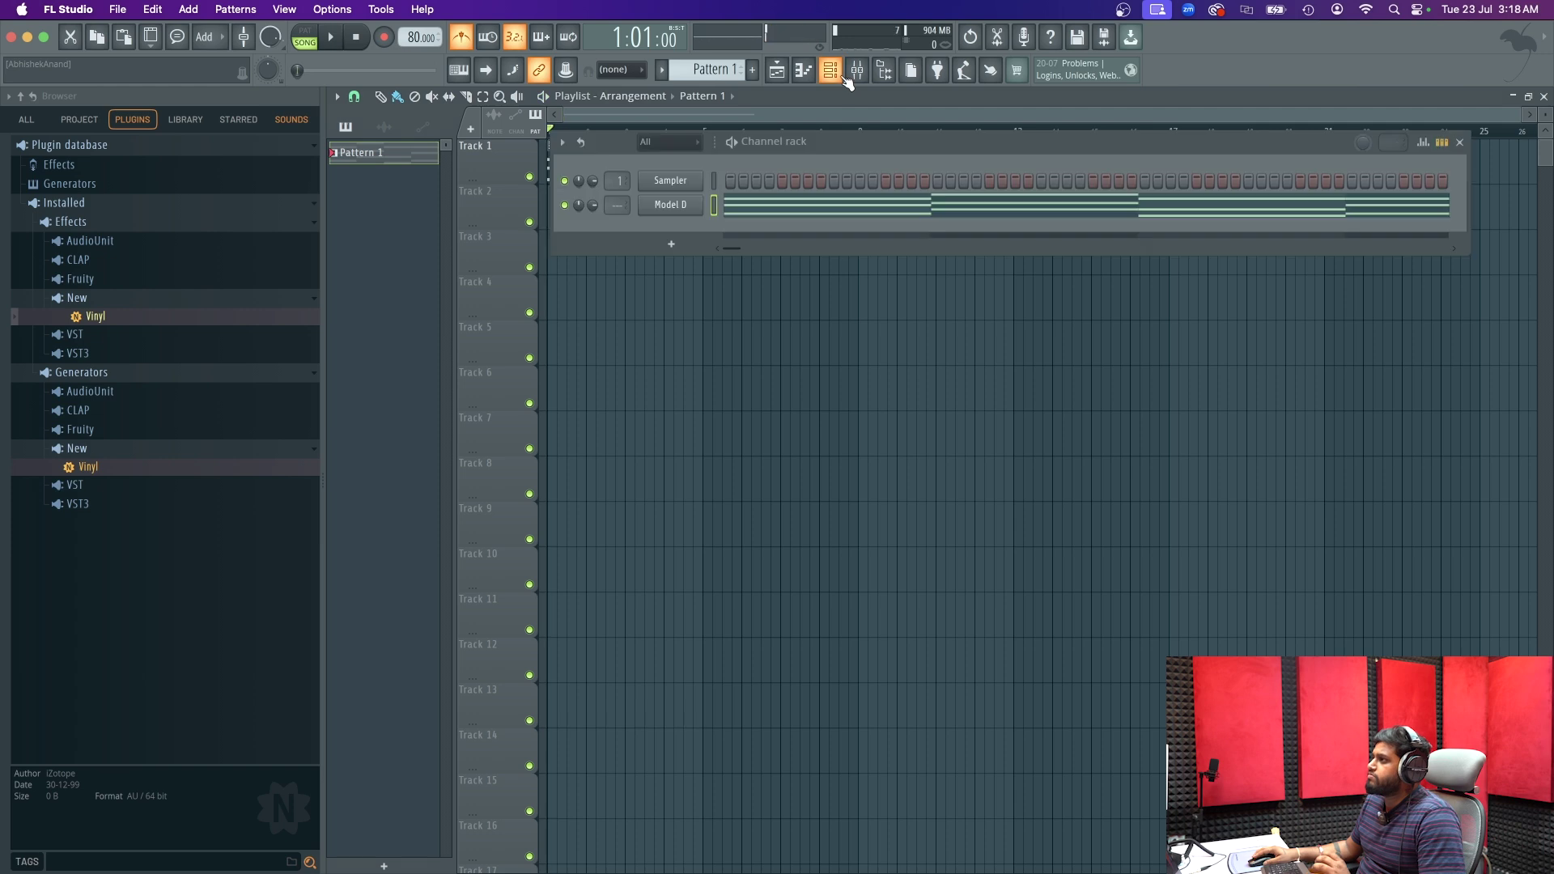
pyautogui.click(680, 212)
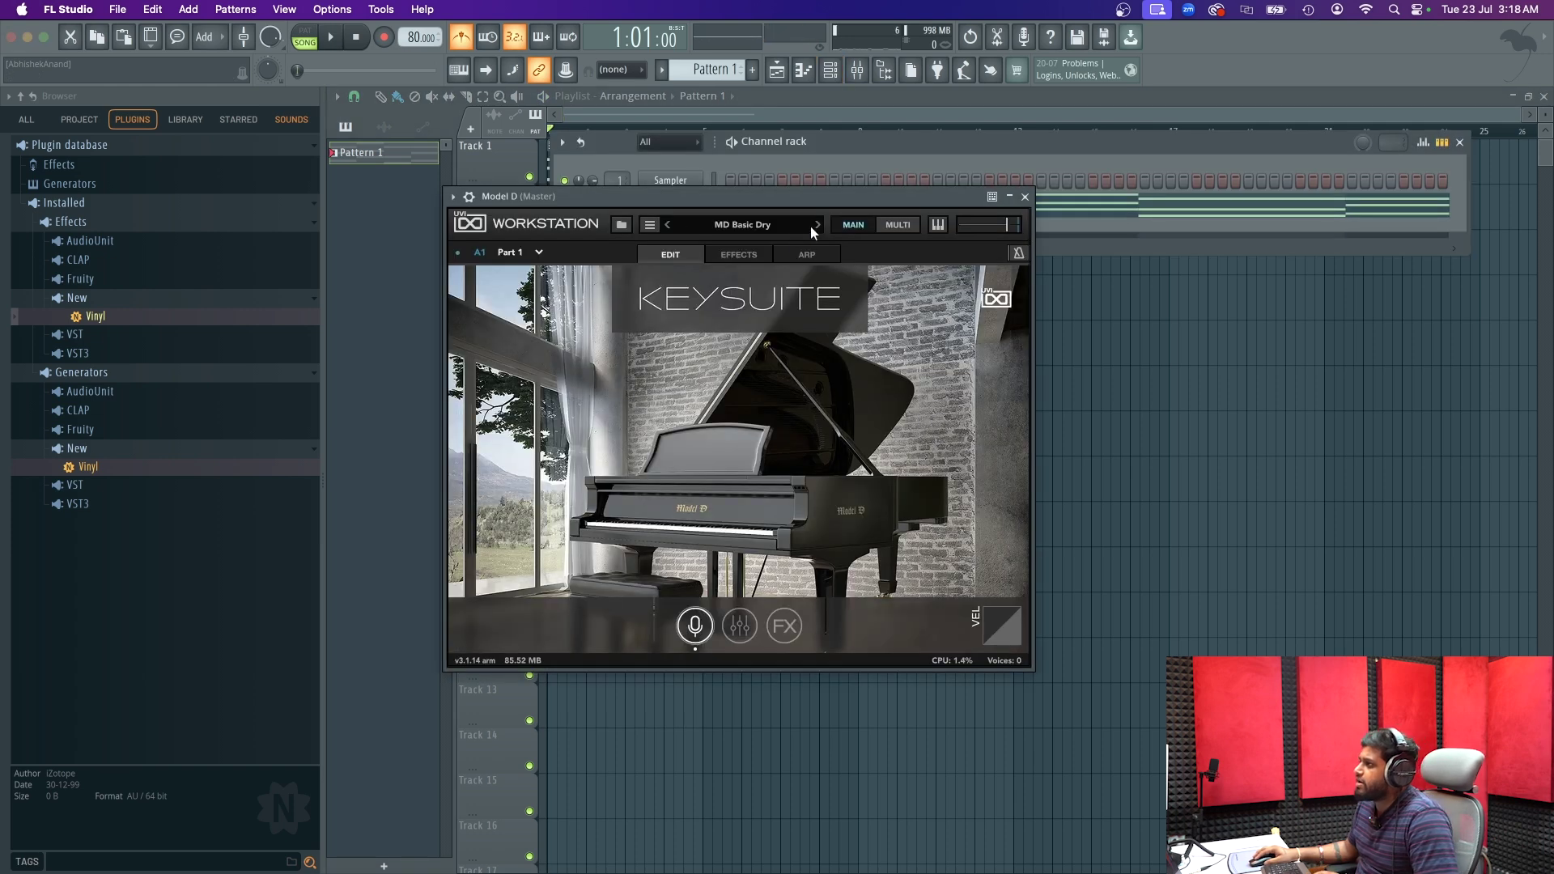
pyautogui.click(816, 226)
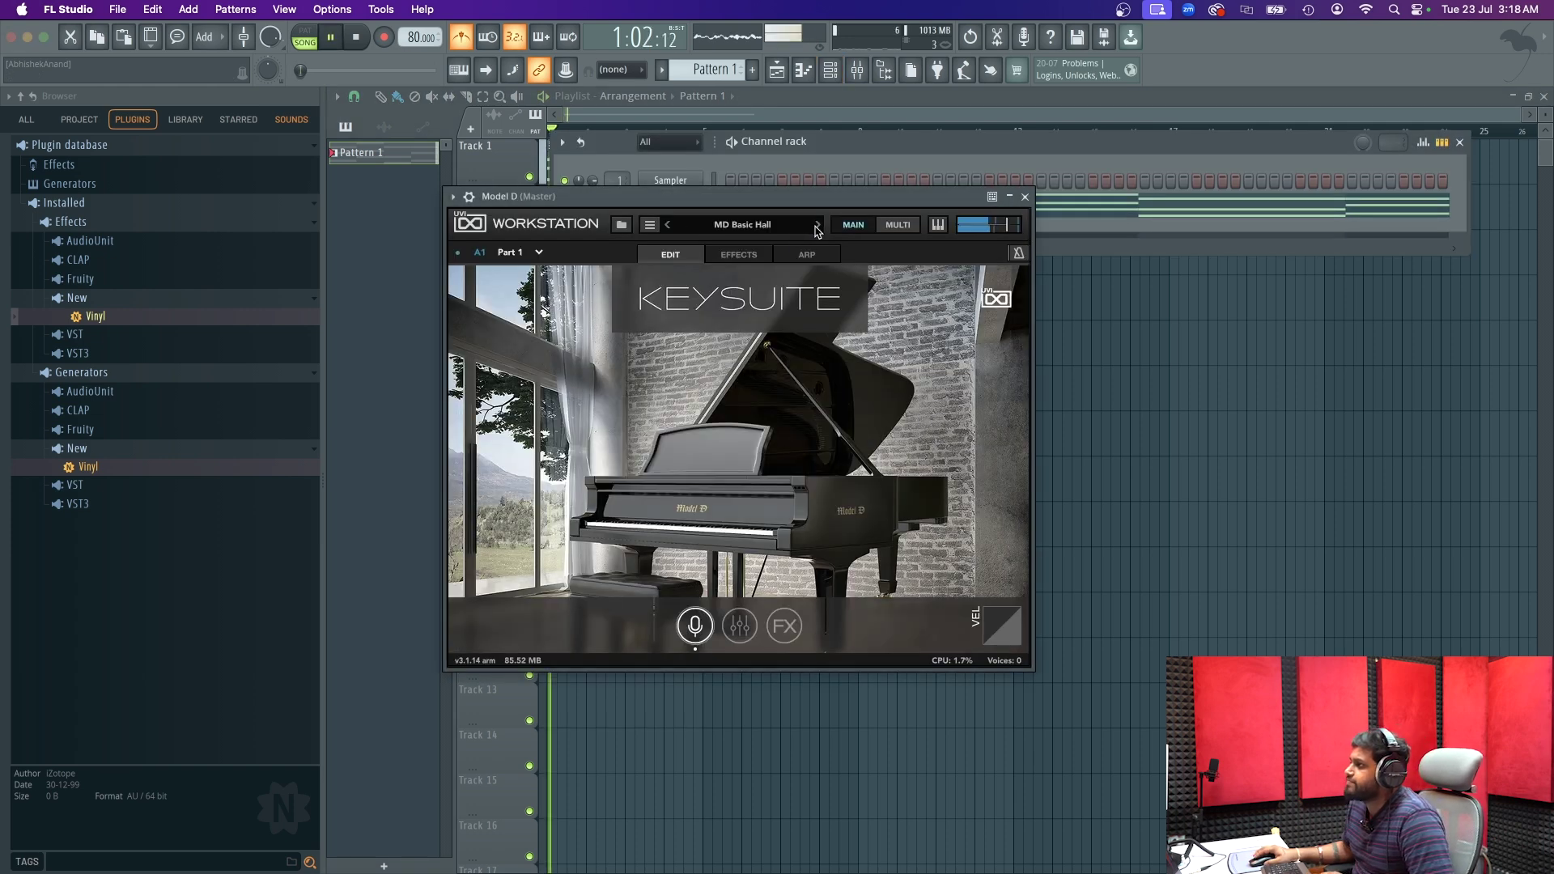
pyautogui.click(815, 229)
pyautogui.press('space')
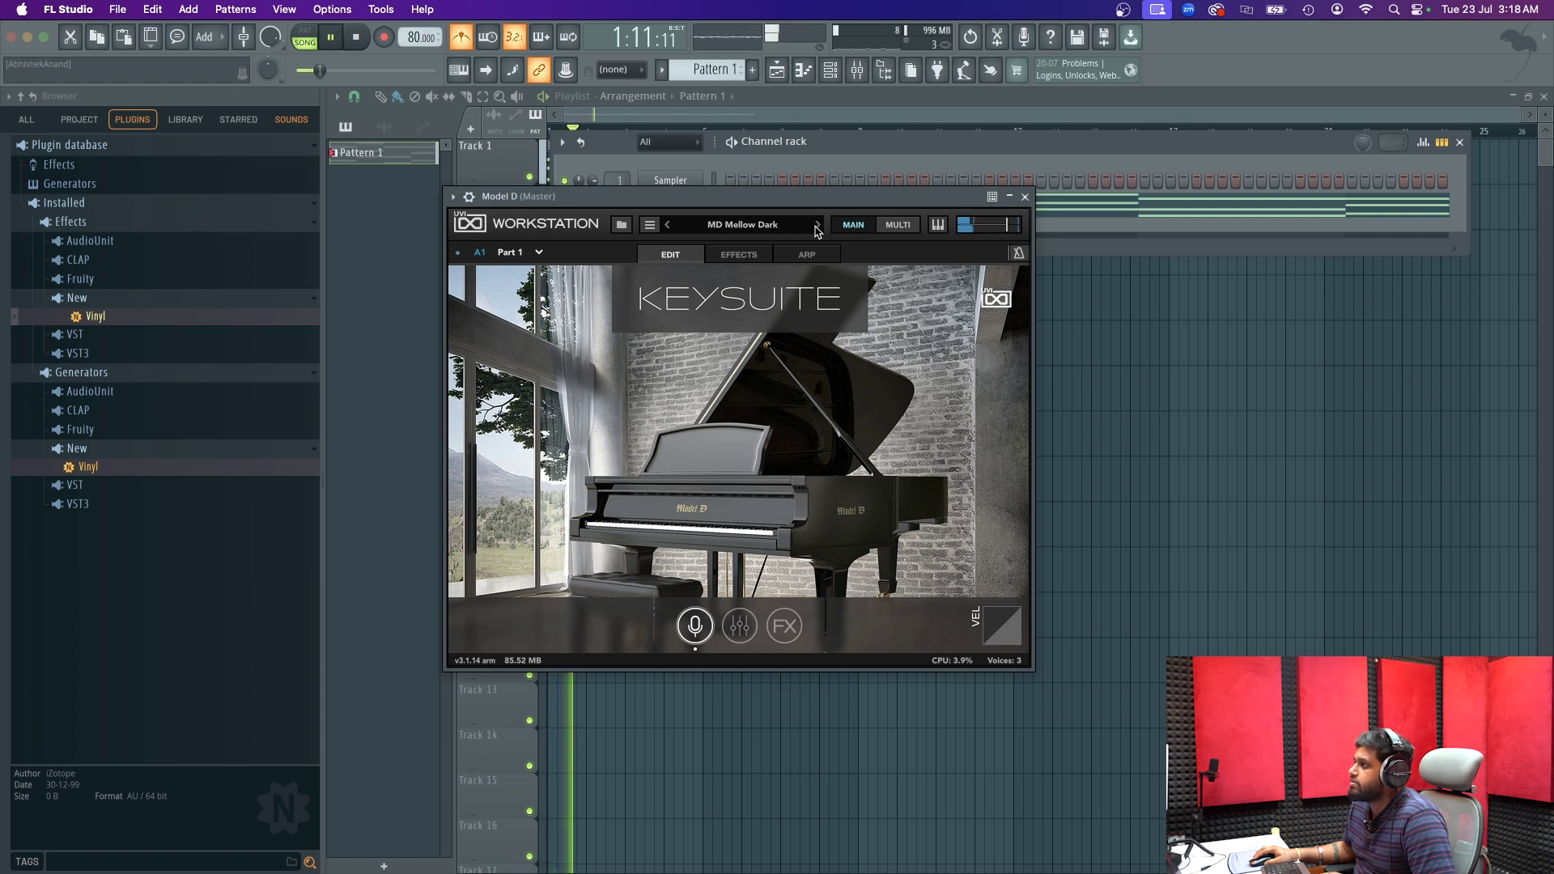
pyautogui.press('space')
pyautogui.click(668, 232)
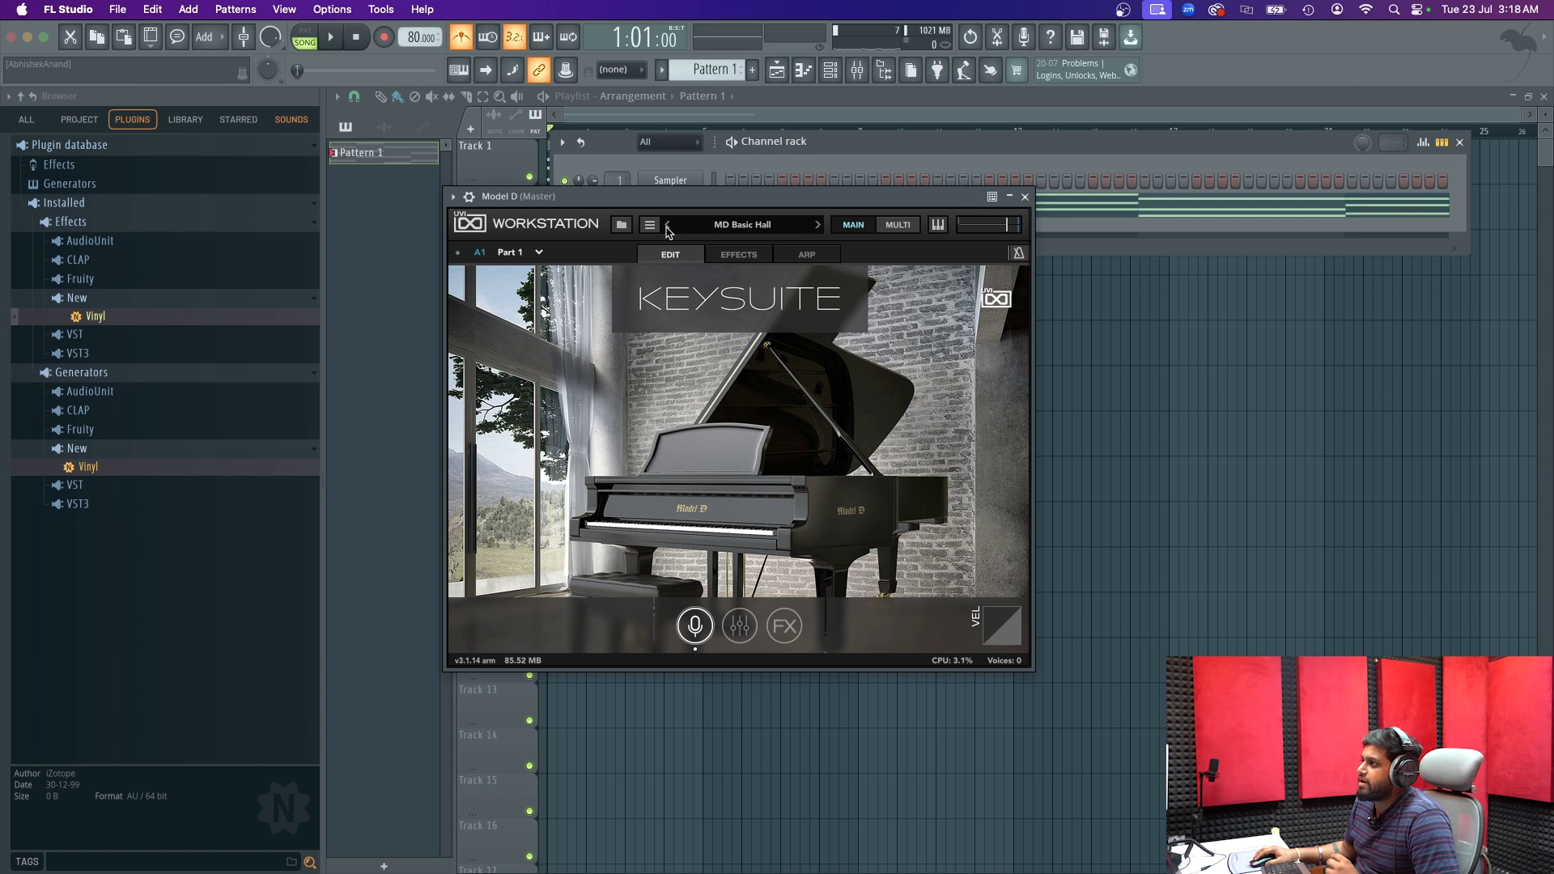
pyautogui.click(668, 232)
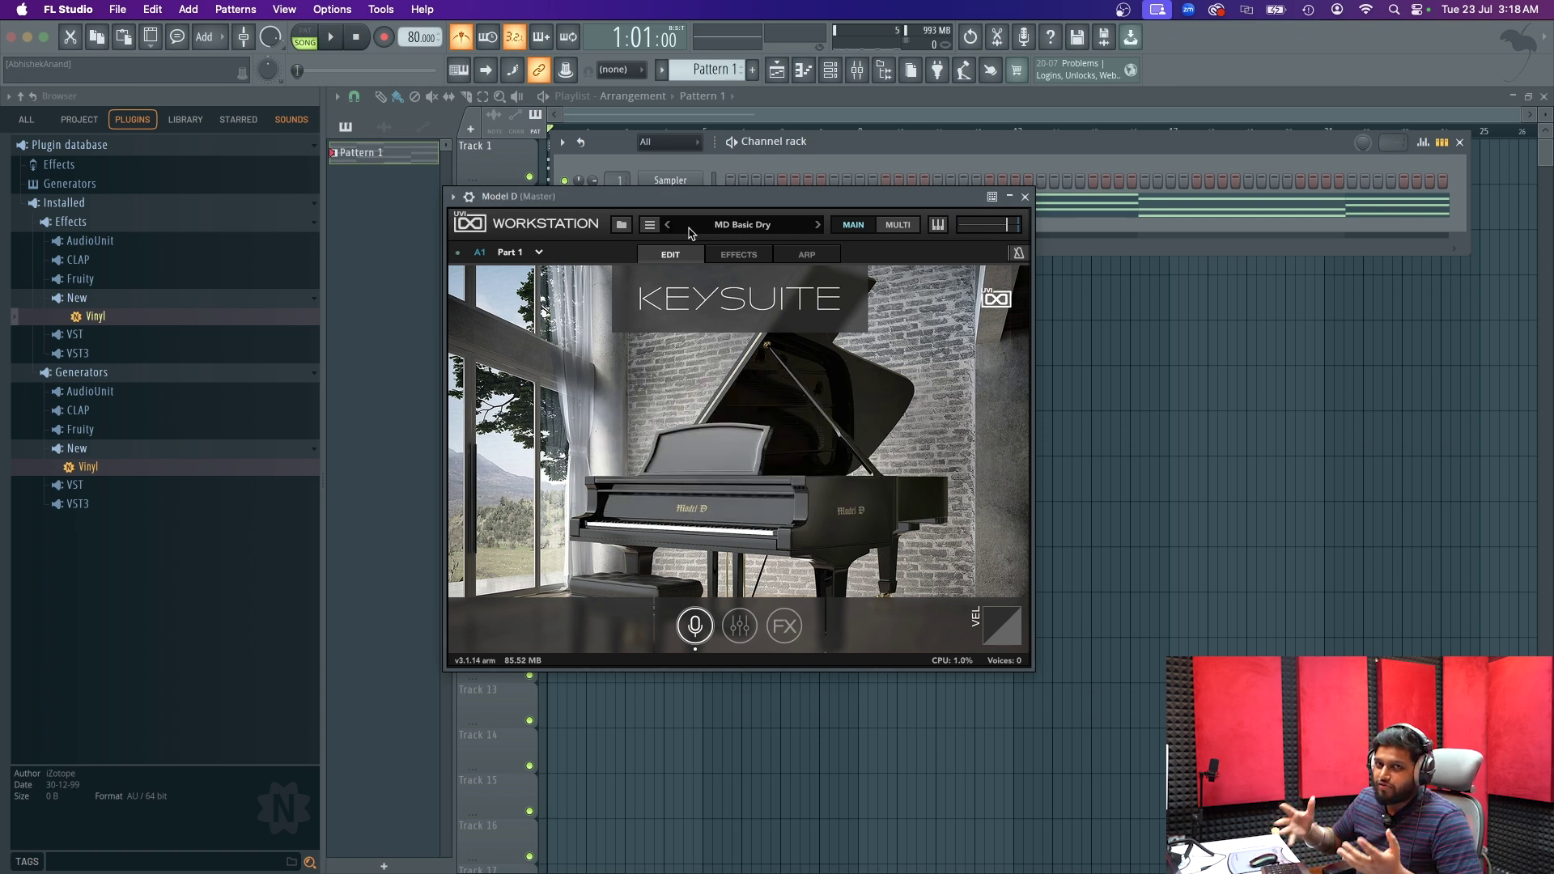
pyautogui.click(1023, 197)
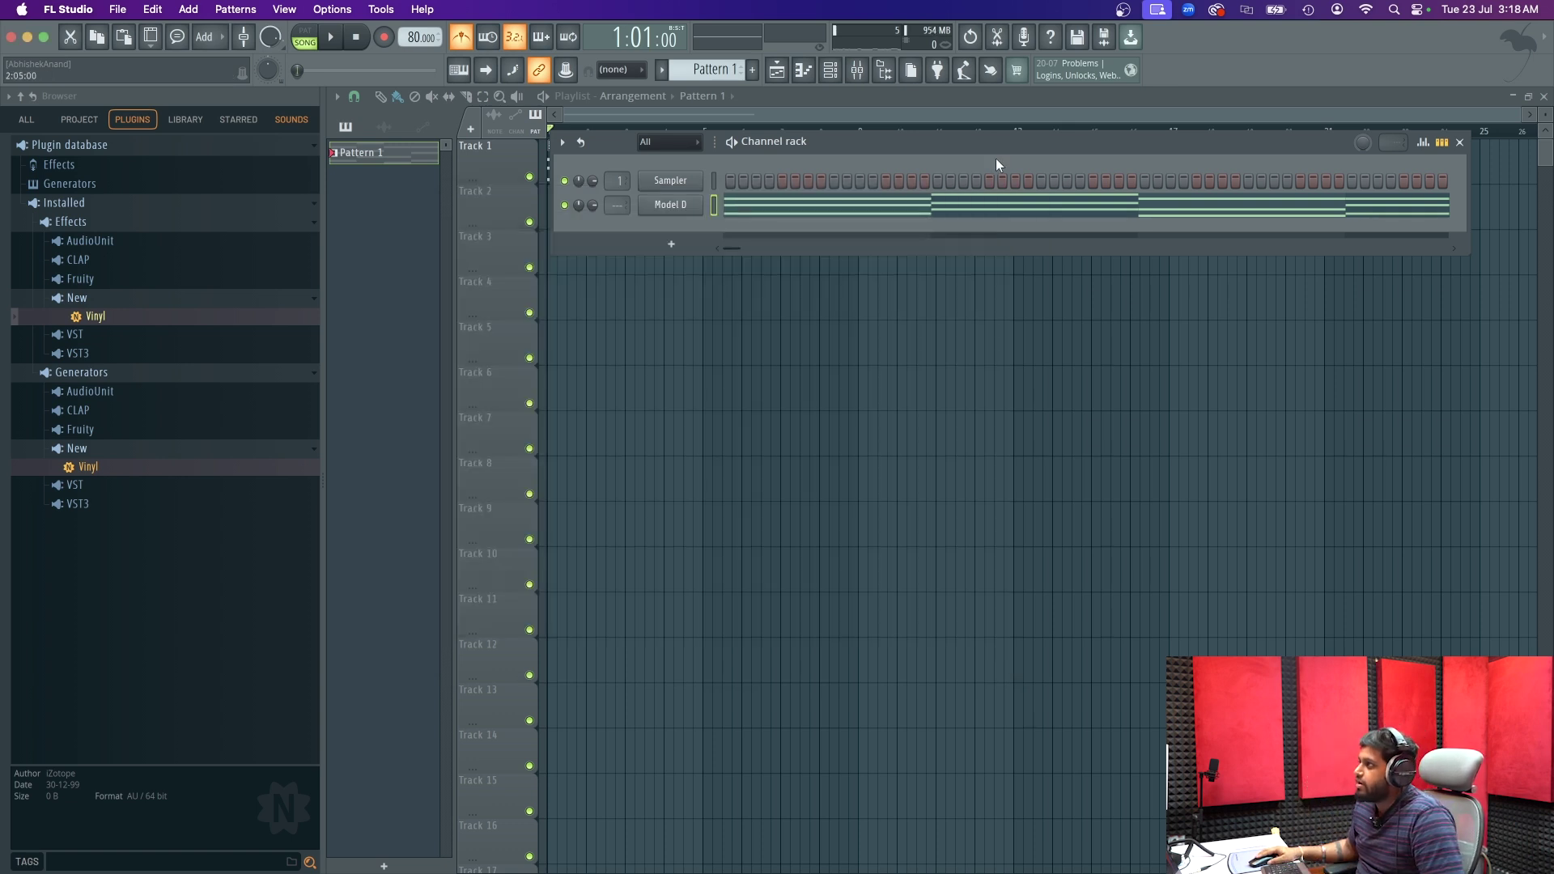
pyautogui.click(1004, 115)
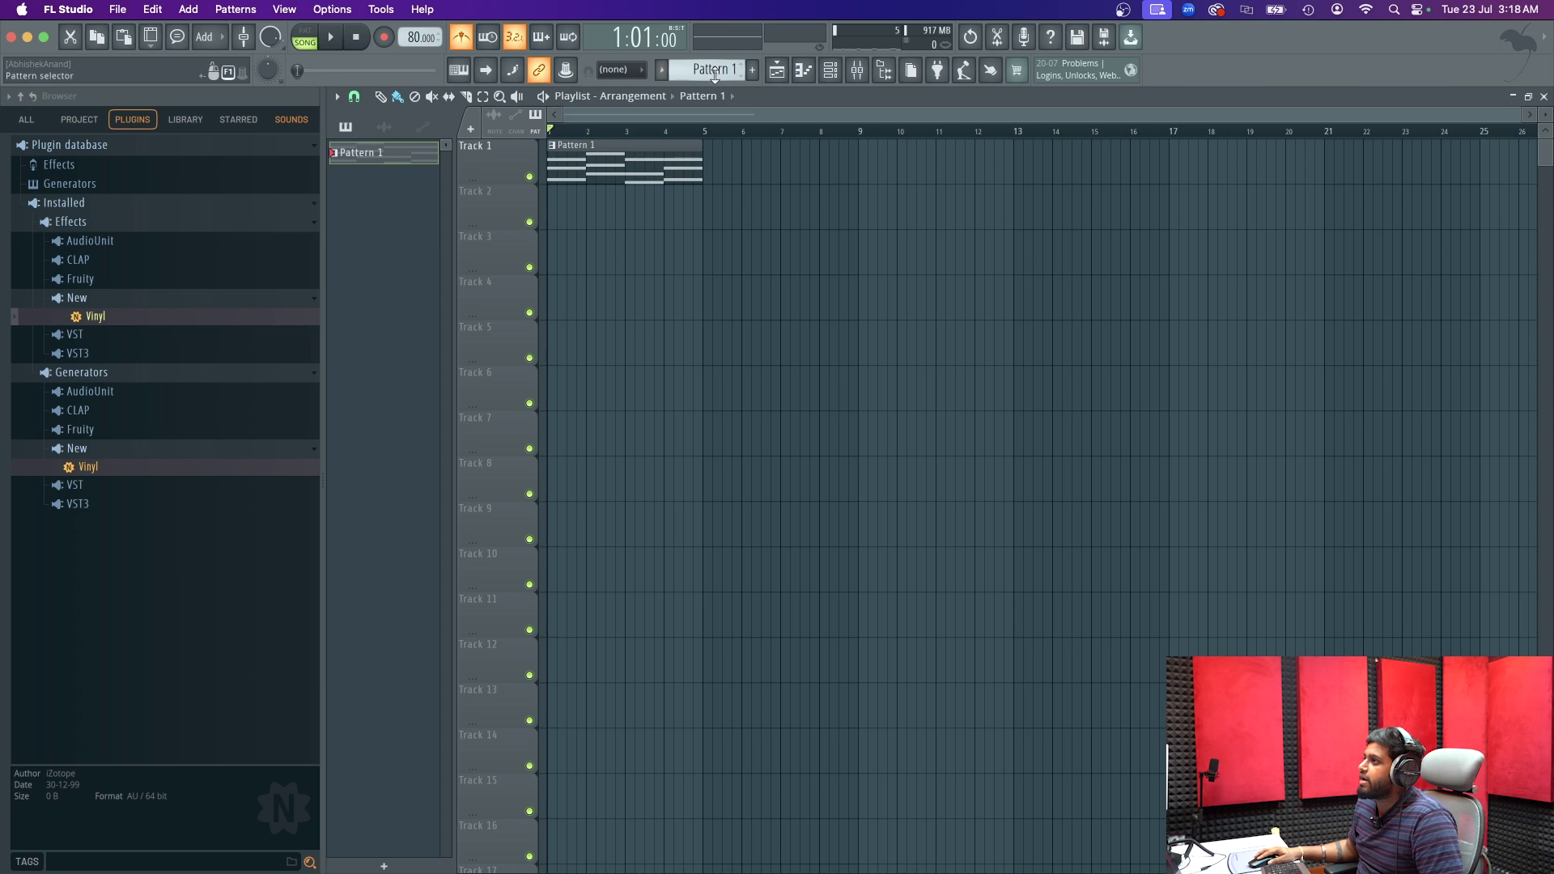
# - Rename Pattern 1 as Chords
pyautogui.click(661, 70)
pyautogui.click(798, 158)
pyautogui.write('Chords')
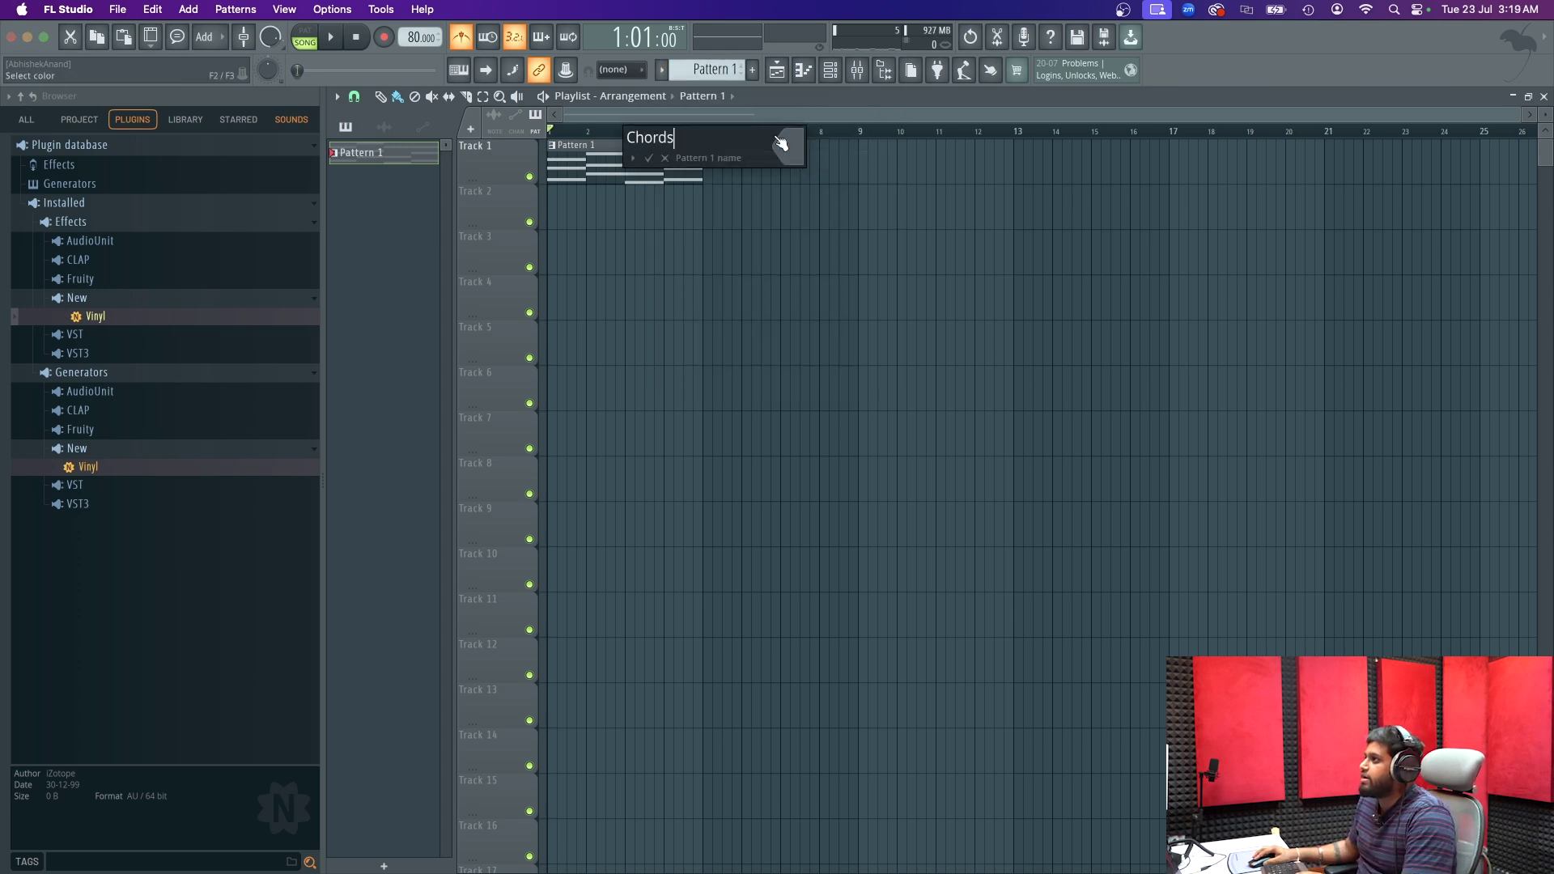
pyautogui.press('Return')
# - Render the Chords pattern to WAV and replace it in the playlist, and slice off and delete the clip's tail past bar 5
pyautogui.click(661, 70)
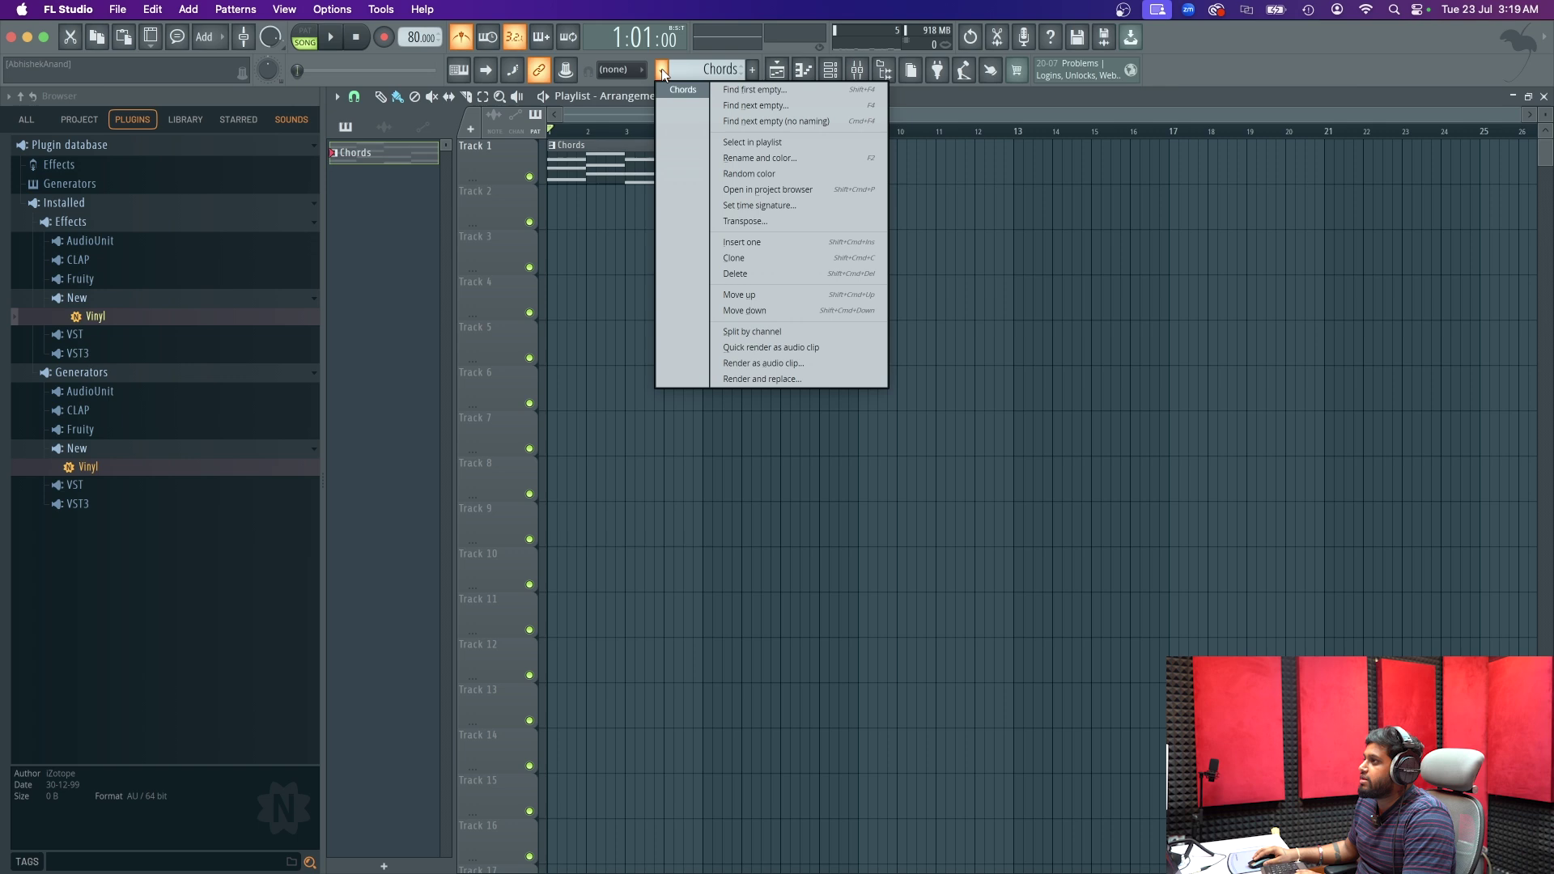
pyautogui.click(753, 379)
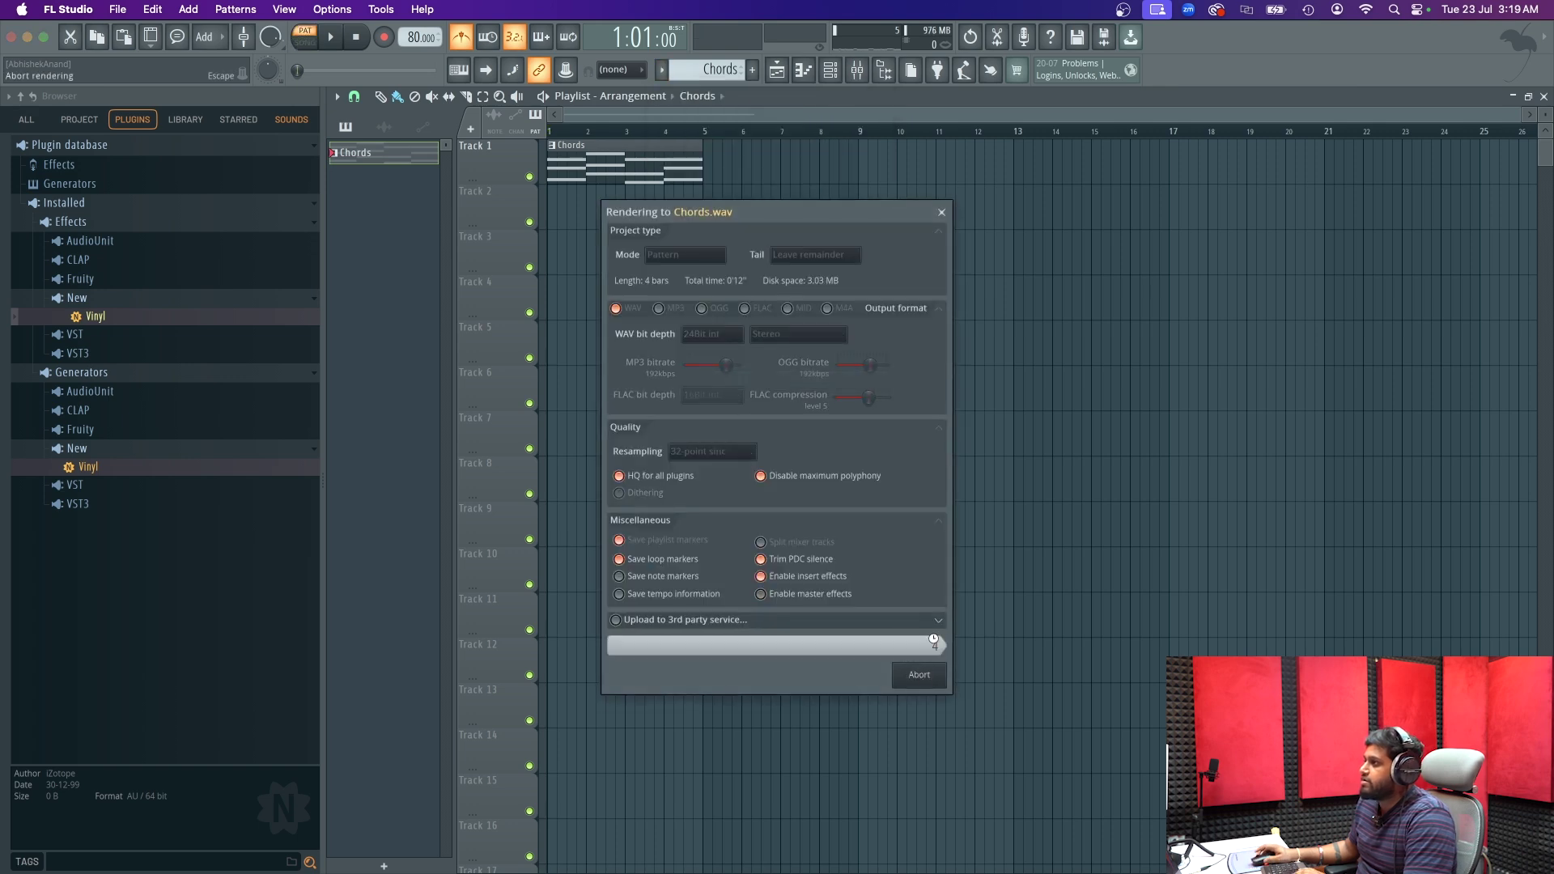
pyautogui.click(467, 96)
pyautogui.moveTo(704, 173)
pyautogui.mouseDown()
pyautogui.moveTo(735, 173)
pyautogui.moveTo(704, 180)
pyautogui.mouseUp()
pyautogui.click(380, 97)
pyautogui.rightClick(733, 173)
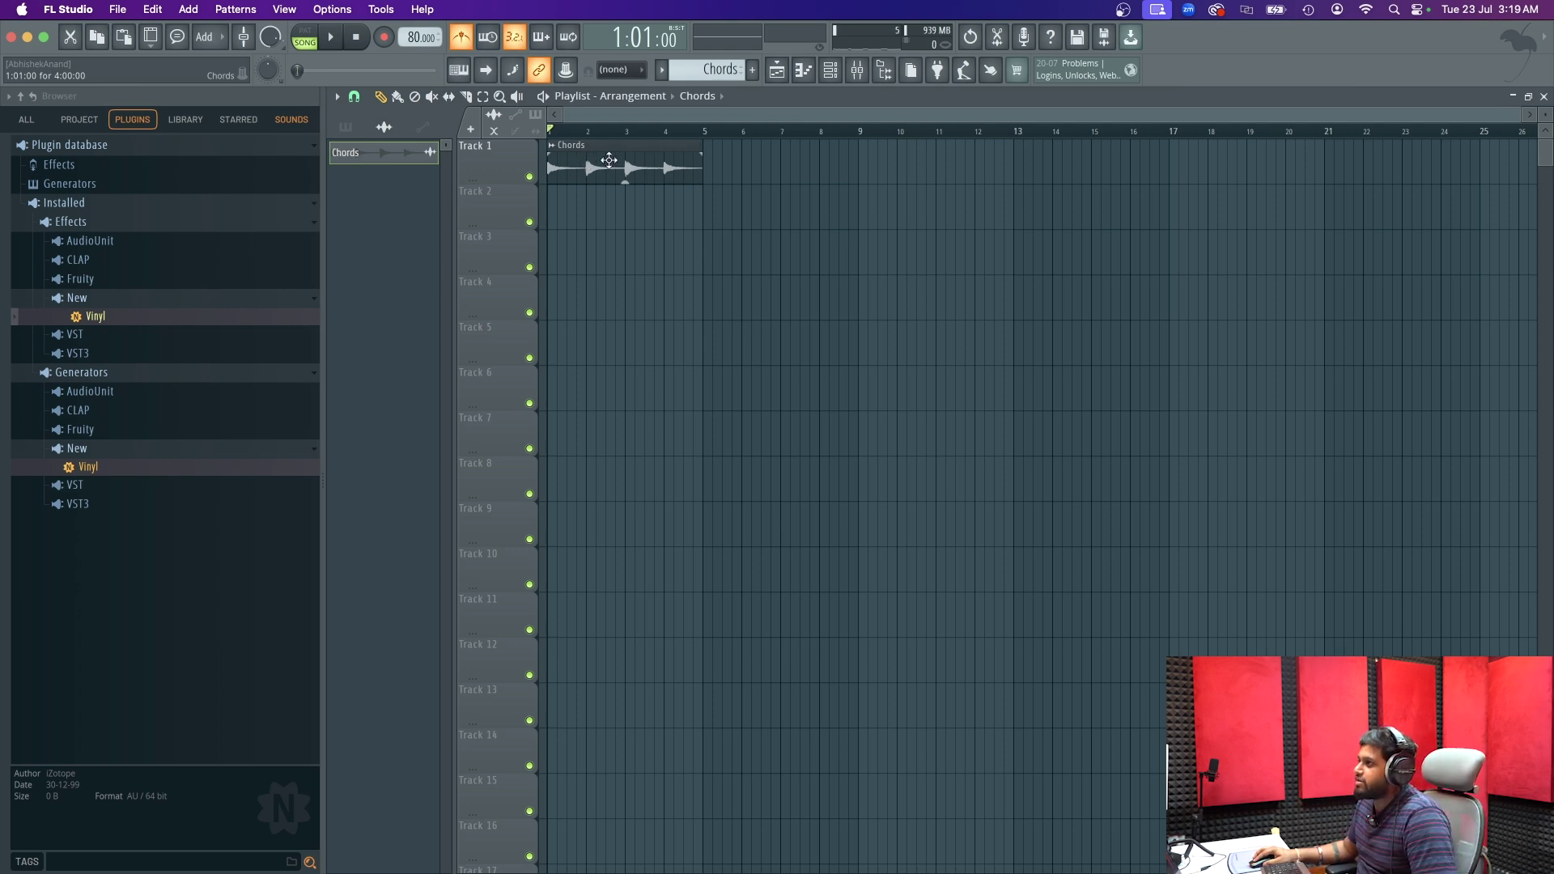
# - Open the Chords audio clip in the Edison audio editor and select its entire waveform
pyautogui.doubleClick(608, 159)
pyautogui.rightClick(605, 484)
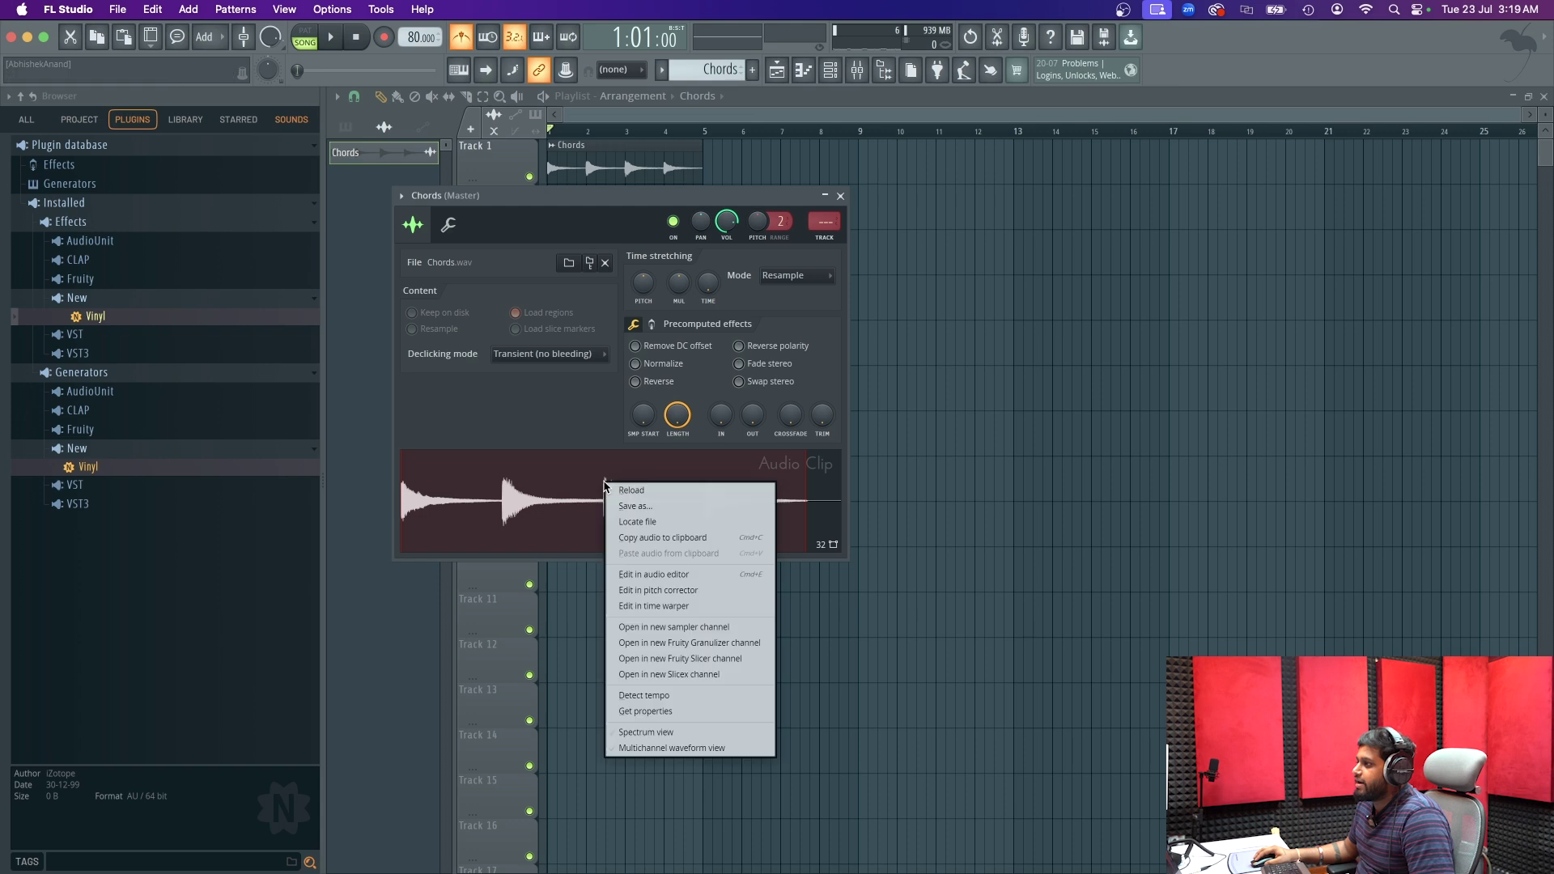
pyautogui.click(652, 574)
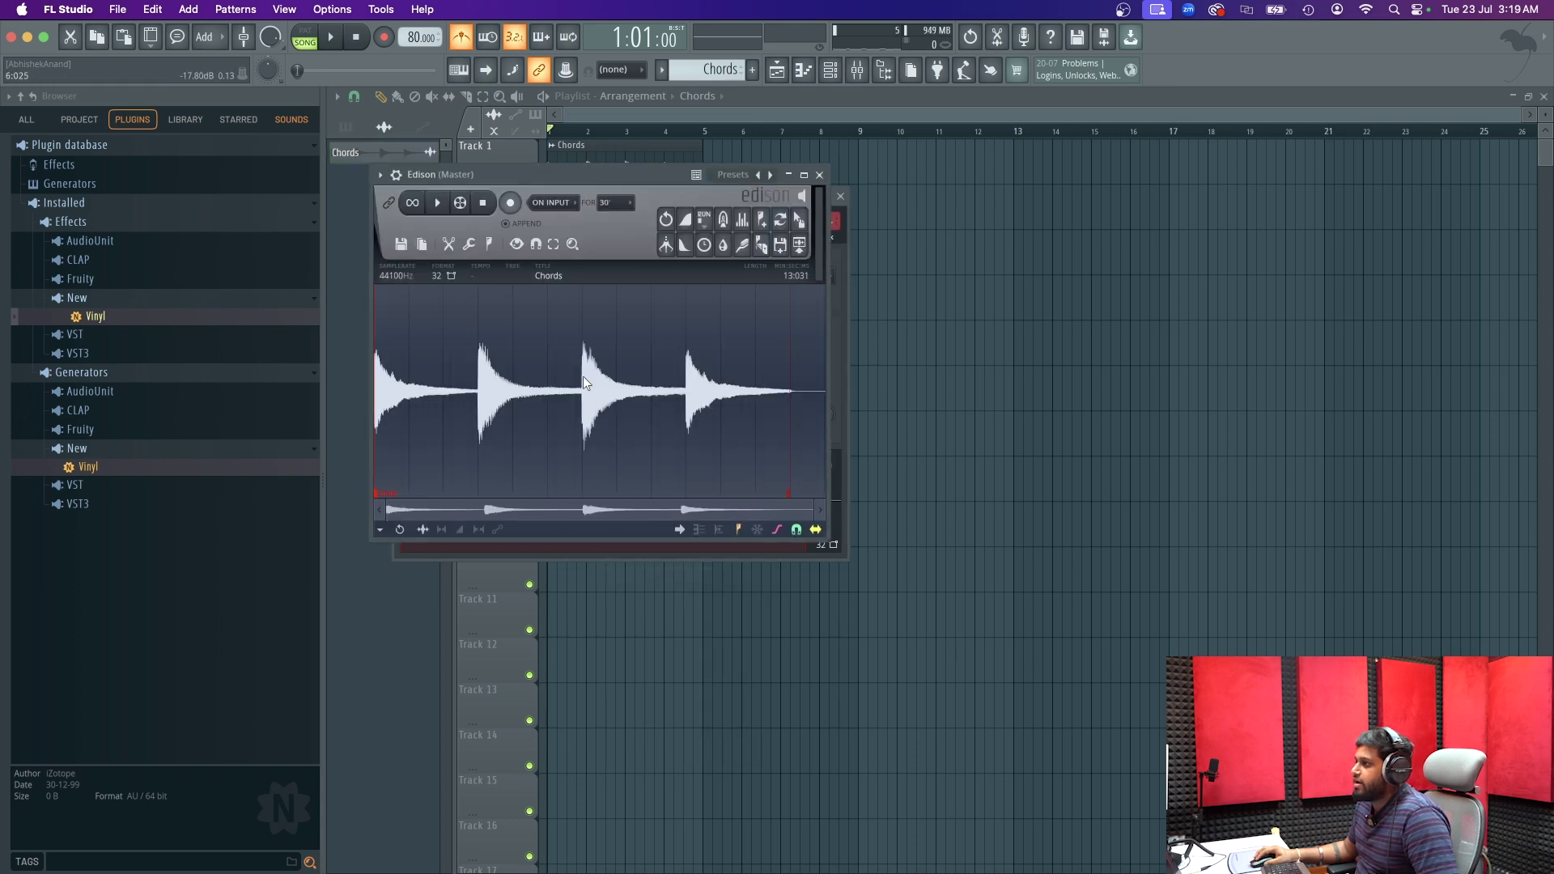
pyautogui.press('super+a')
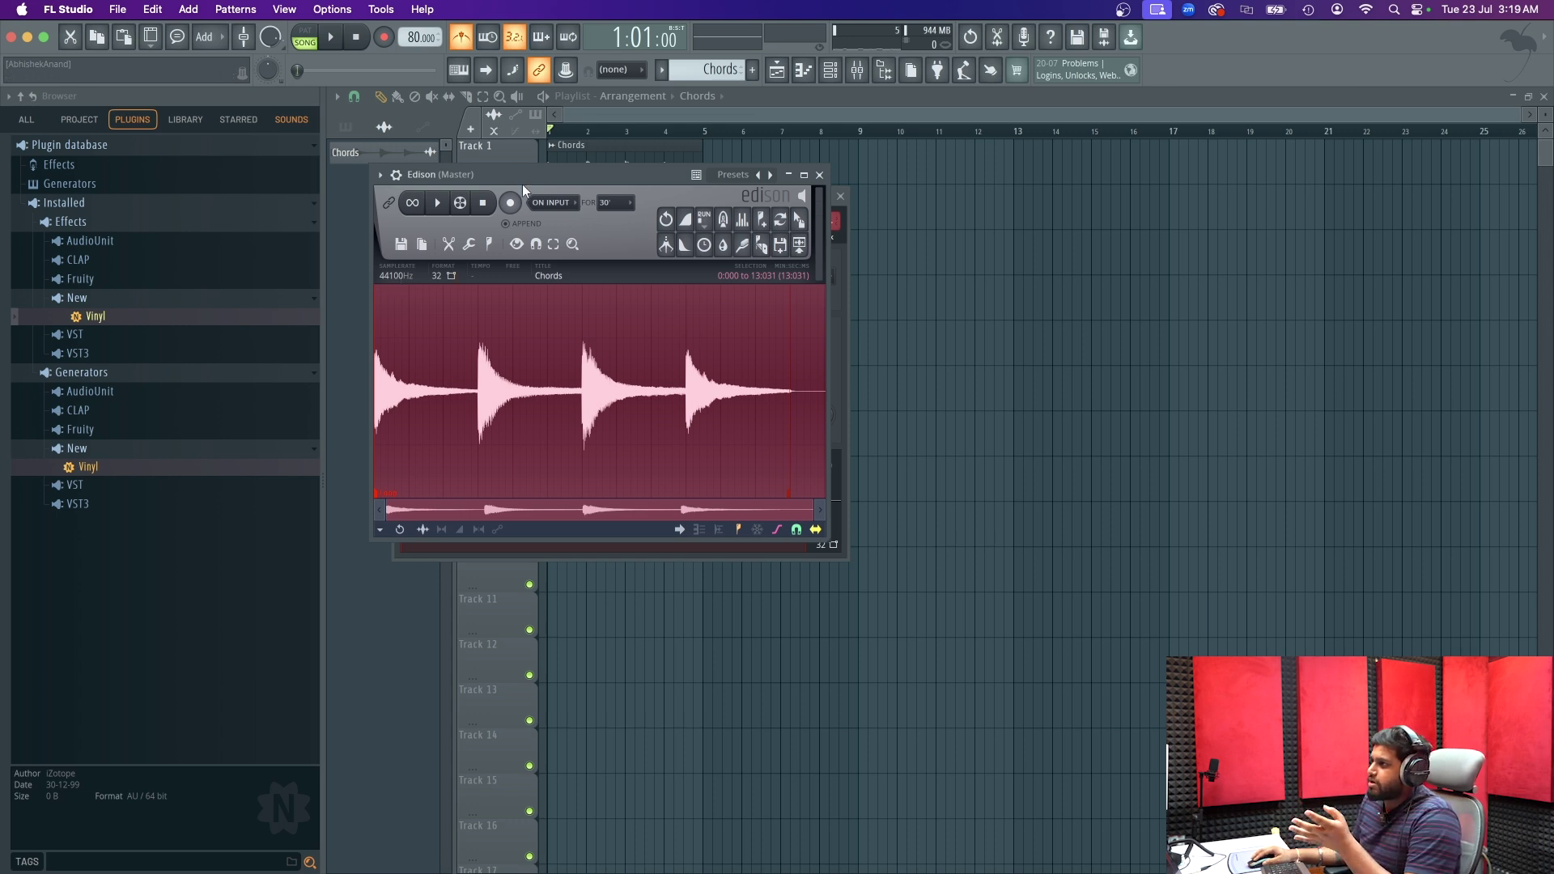
pyautogui.moveTo(522, 178); pyautogui.dragTo(644, 176)
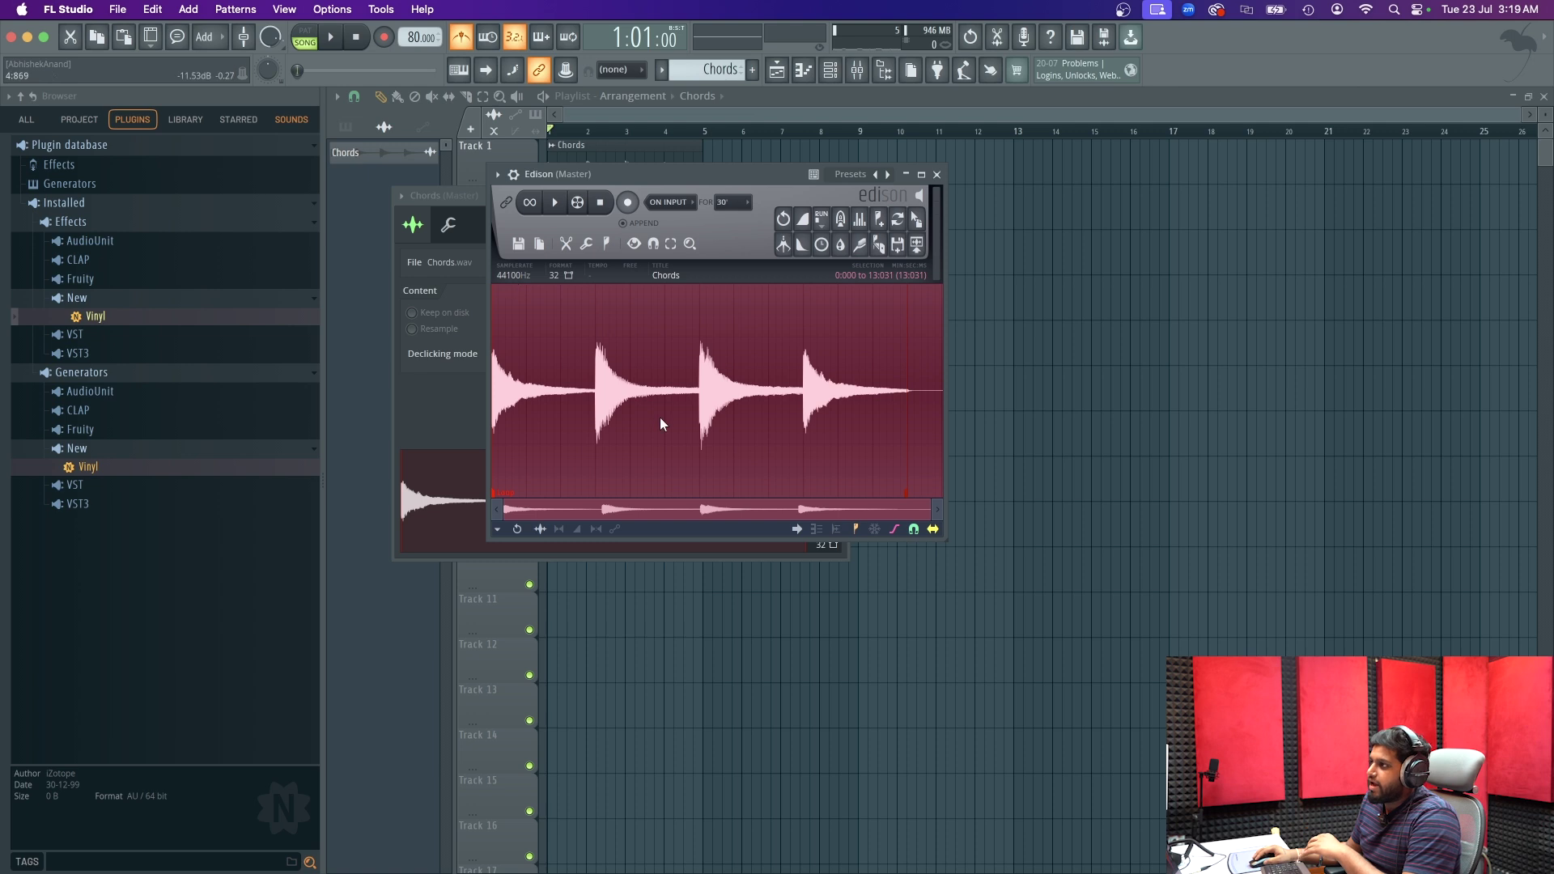
# - Set the samplerate of the Chords sample in Edison to 2000 Hz, keeping resampling enabled, and apply it
pyautogui.click(518, 275)
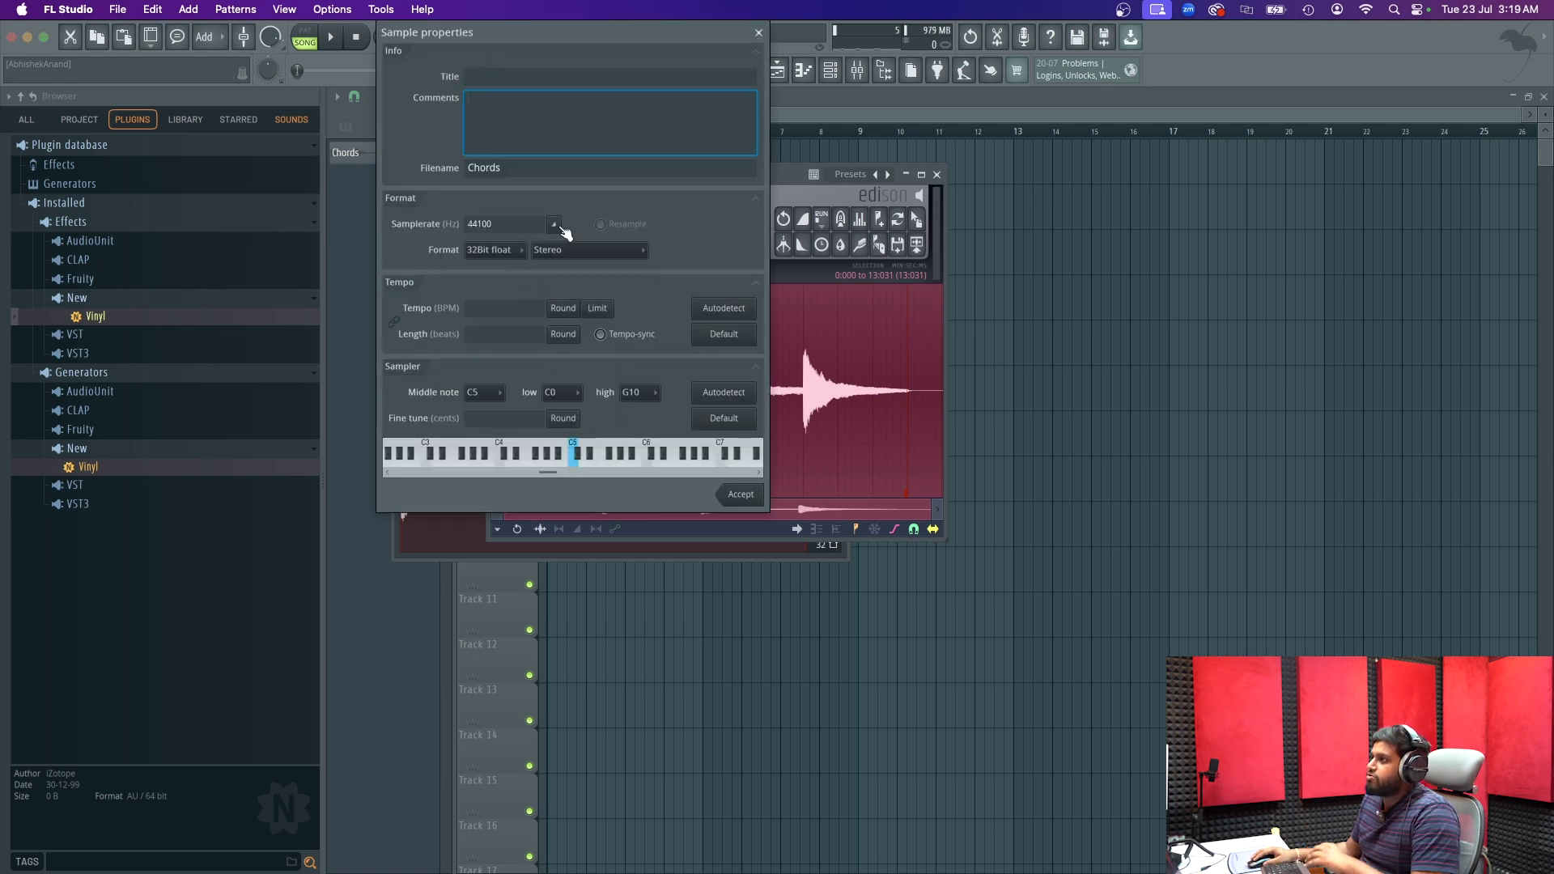
pyautogui.click(498, 224)
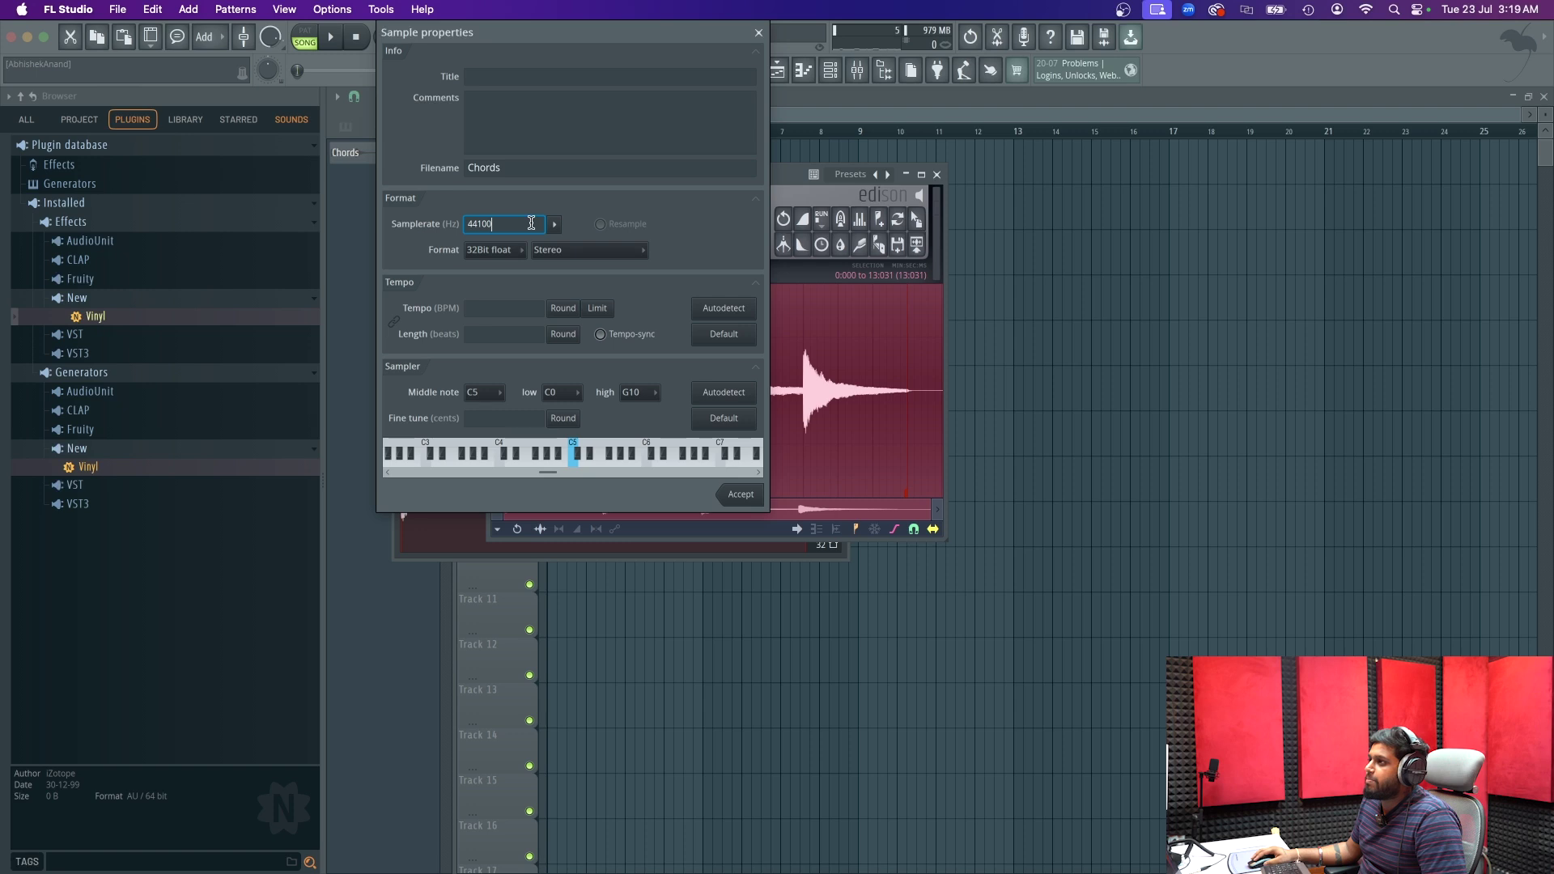
pyautogui.doubleClick(515, 223)
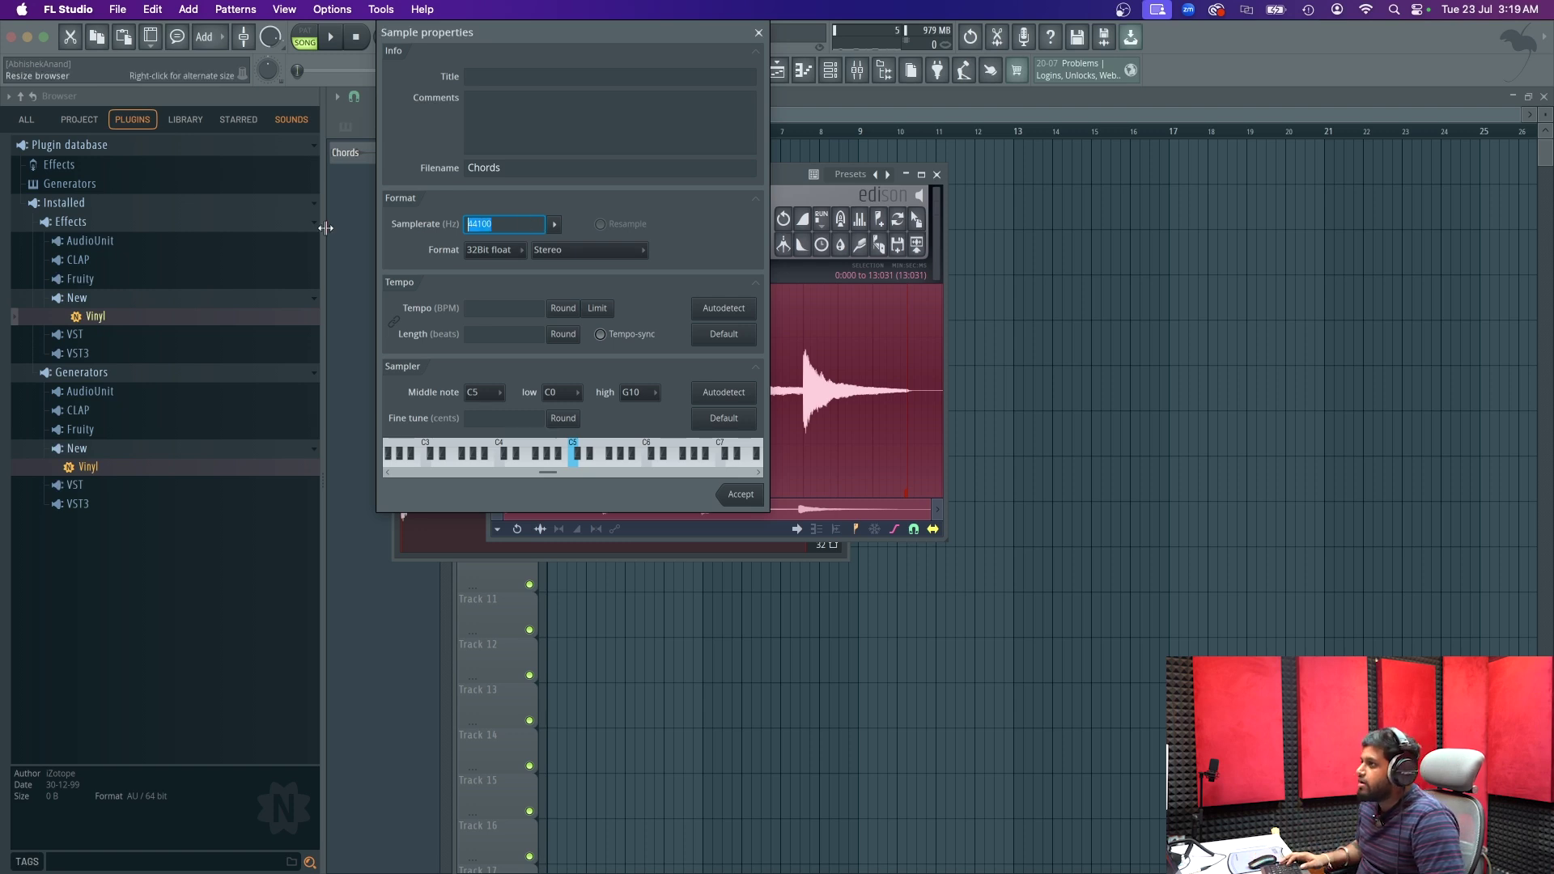
pyautogui.write('20')
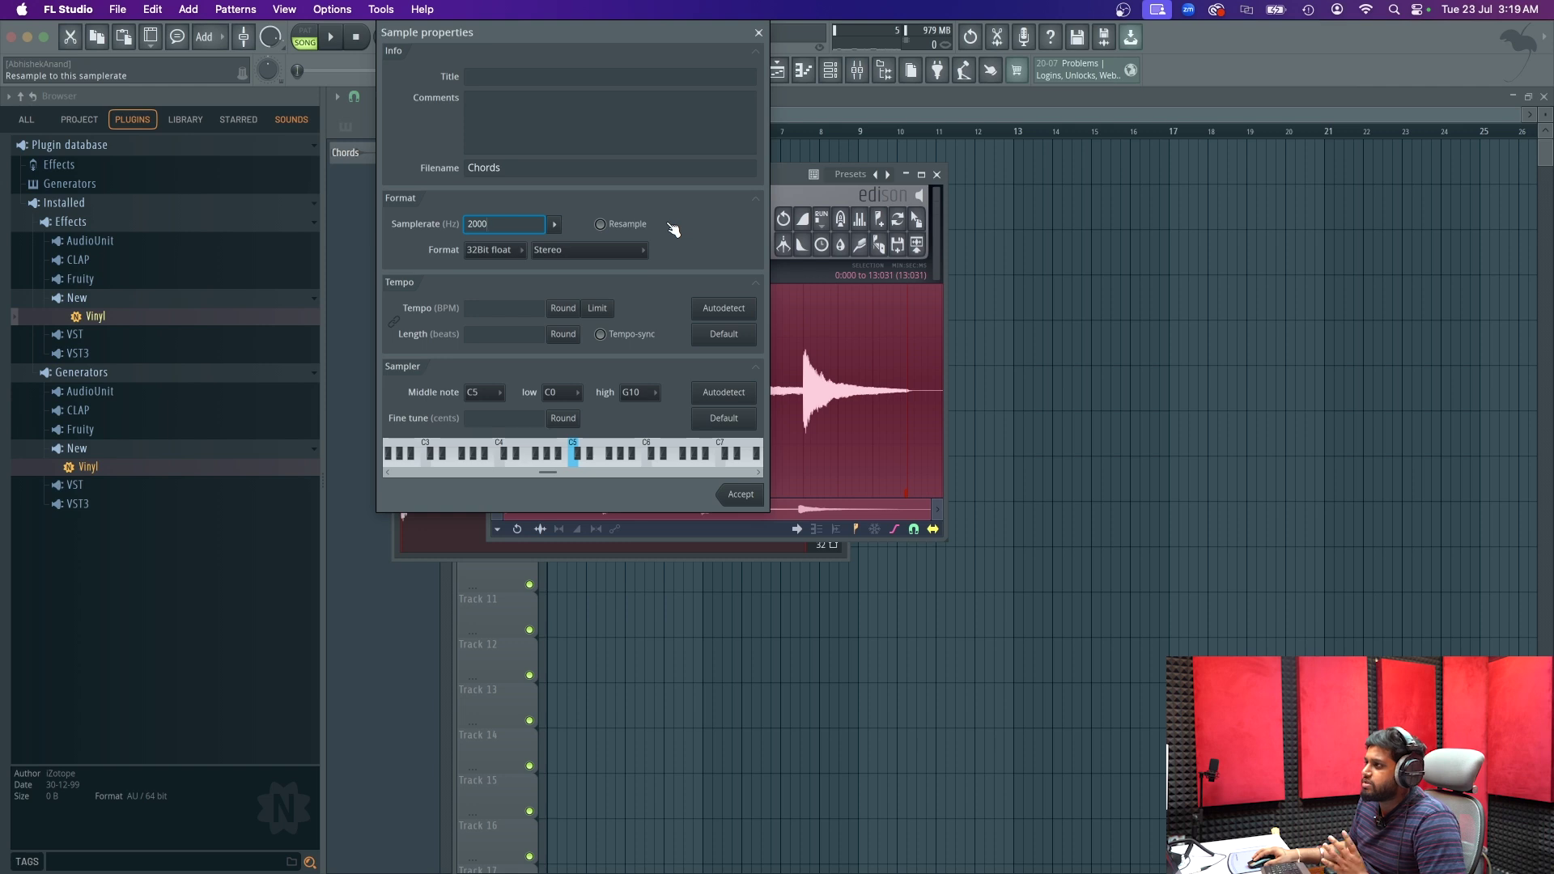
pyautogui.click(739, 494)
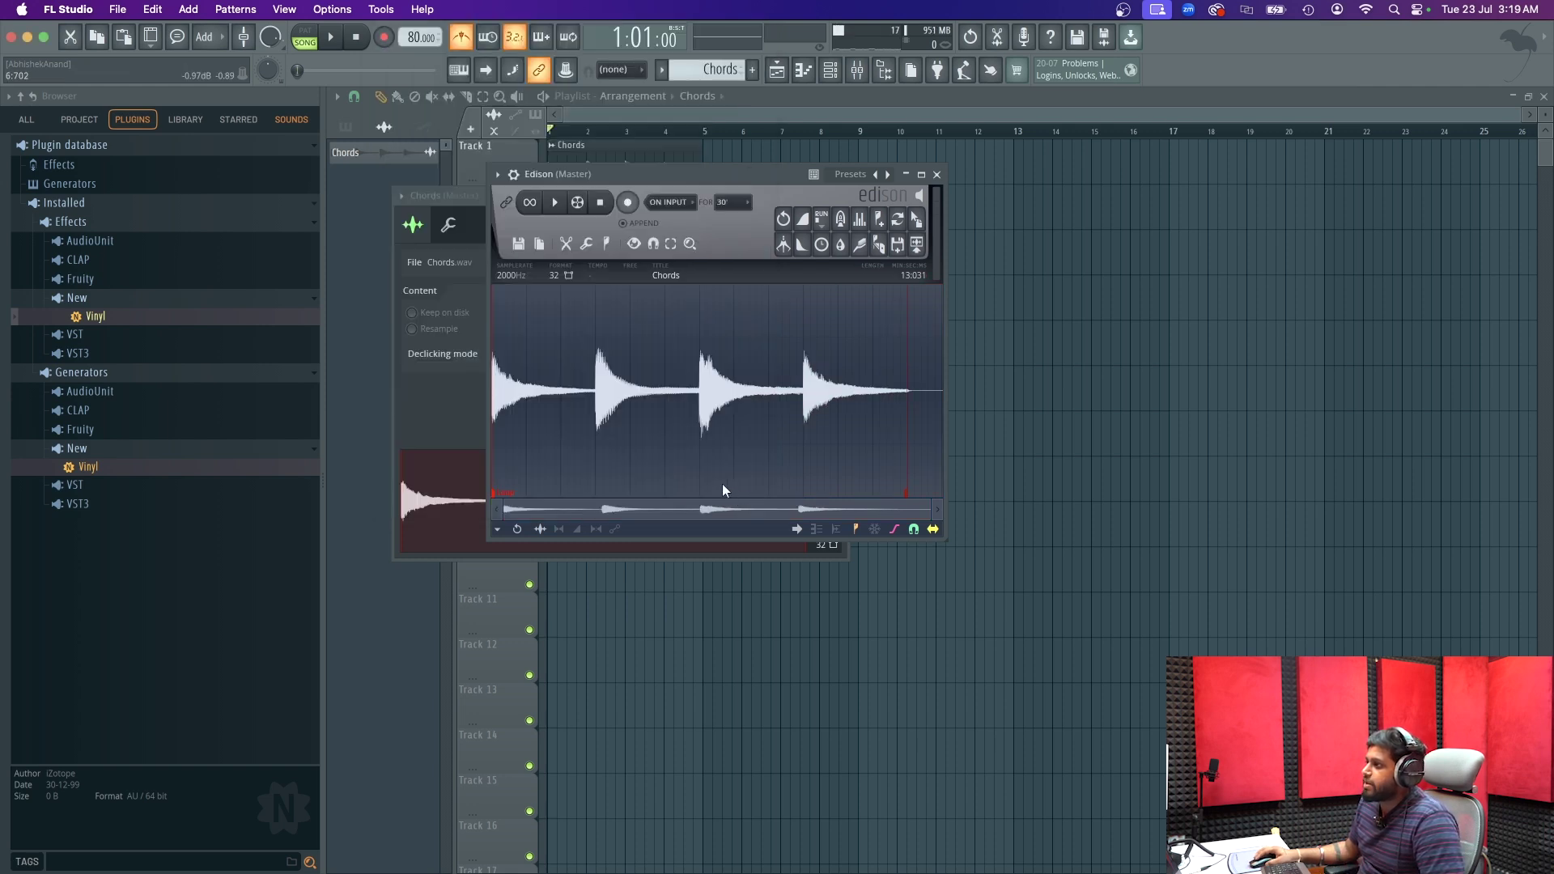
# - Audition the resampled chords in Edison and place them in the playlist on Track 2 at bar 1
pyautogui.press('space')
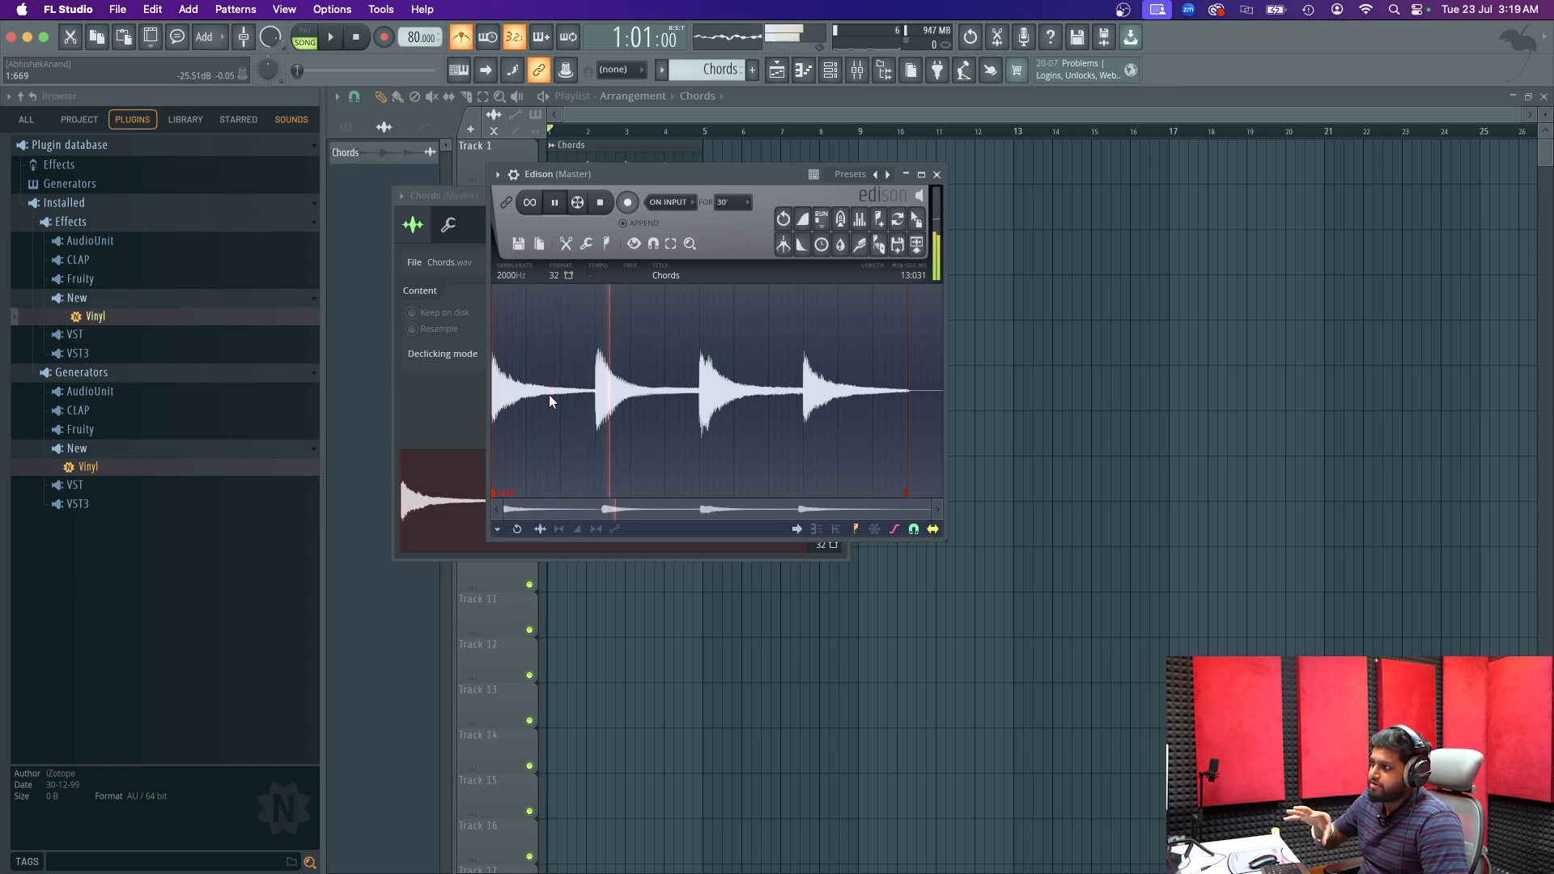
pyautogui.press('space')
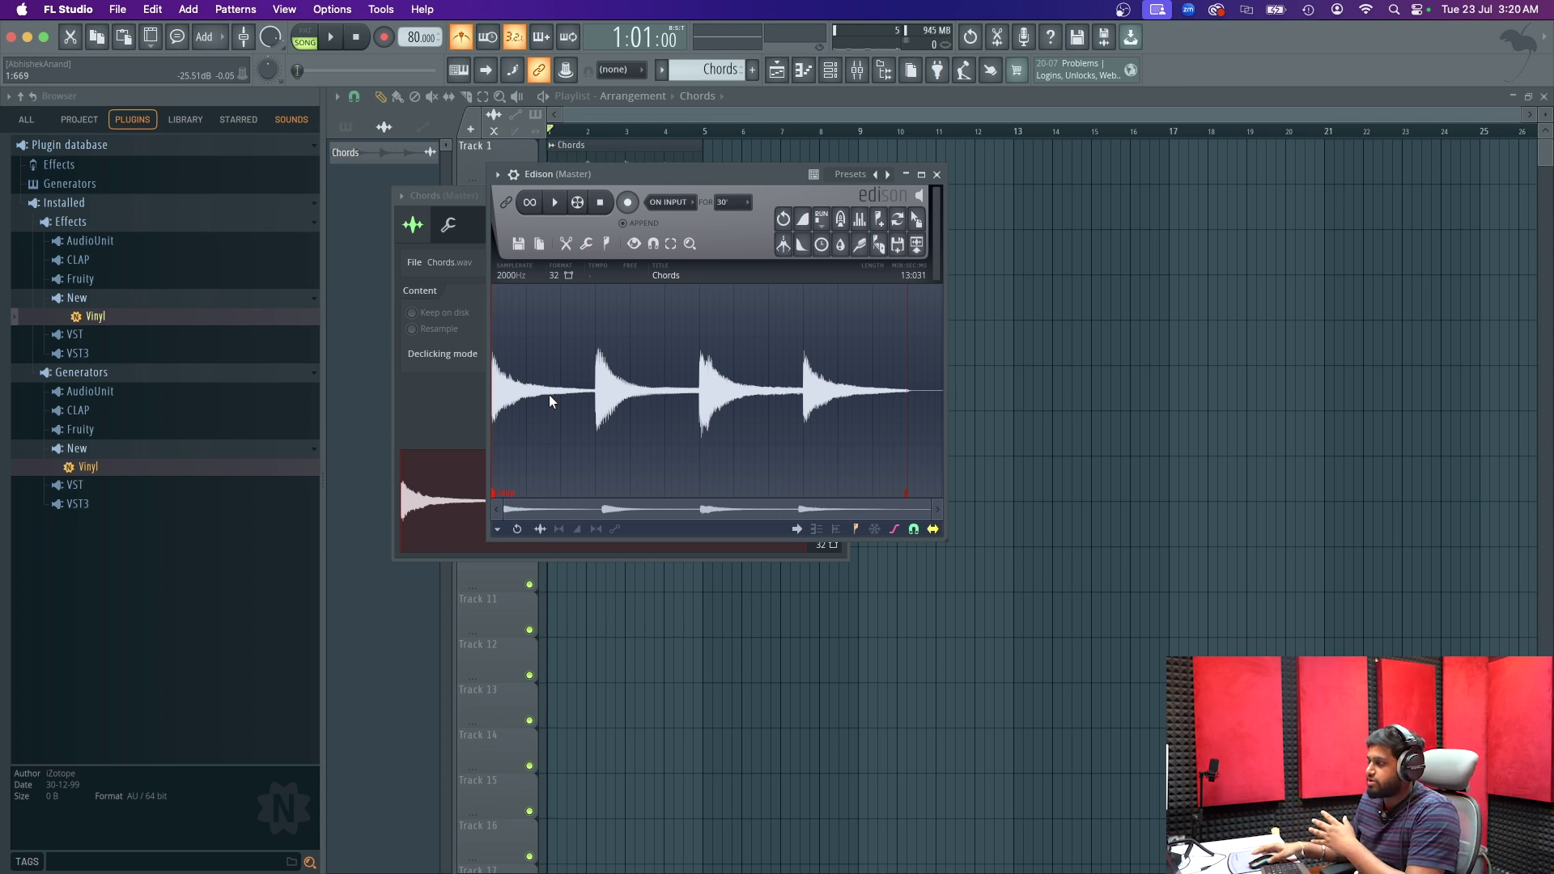
pyautogui.moveTo(898, 219); pyautogui.dragTo(585, 216)
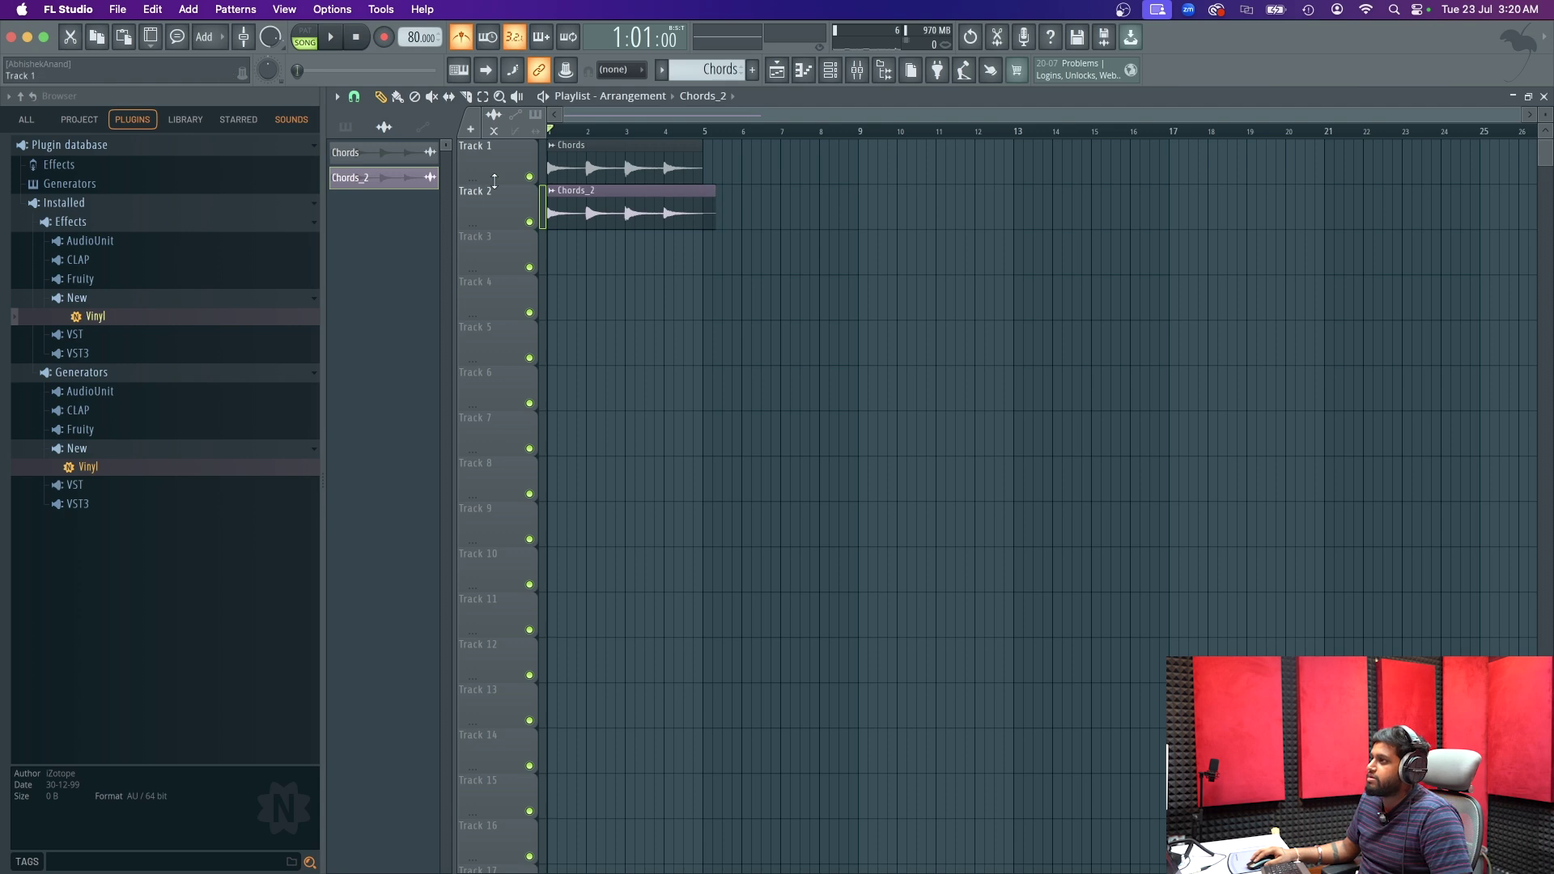
# - Compare the original Chords clip with the Chords_2 clip by soloing each playlist track and playing it back
pyautogui.rightClick(531, 178)
pyautogui.press('space')
pyautogui.press('space')
pyautogui.rightClick(530, 222)
pyautogui.press('space')
pyautogui.press('space')
pyautogui.rightClick(530, 176)
pyautogui.click(595, 151)
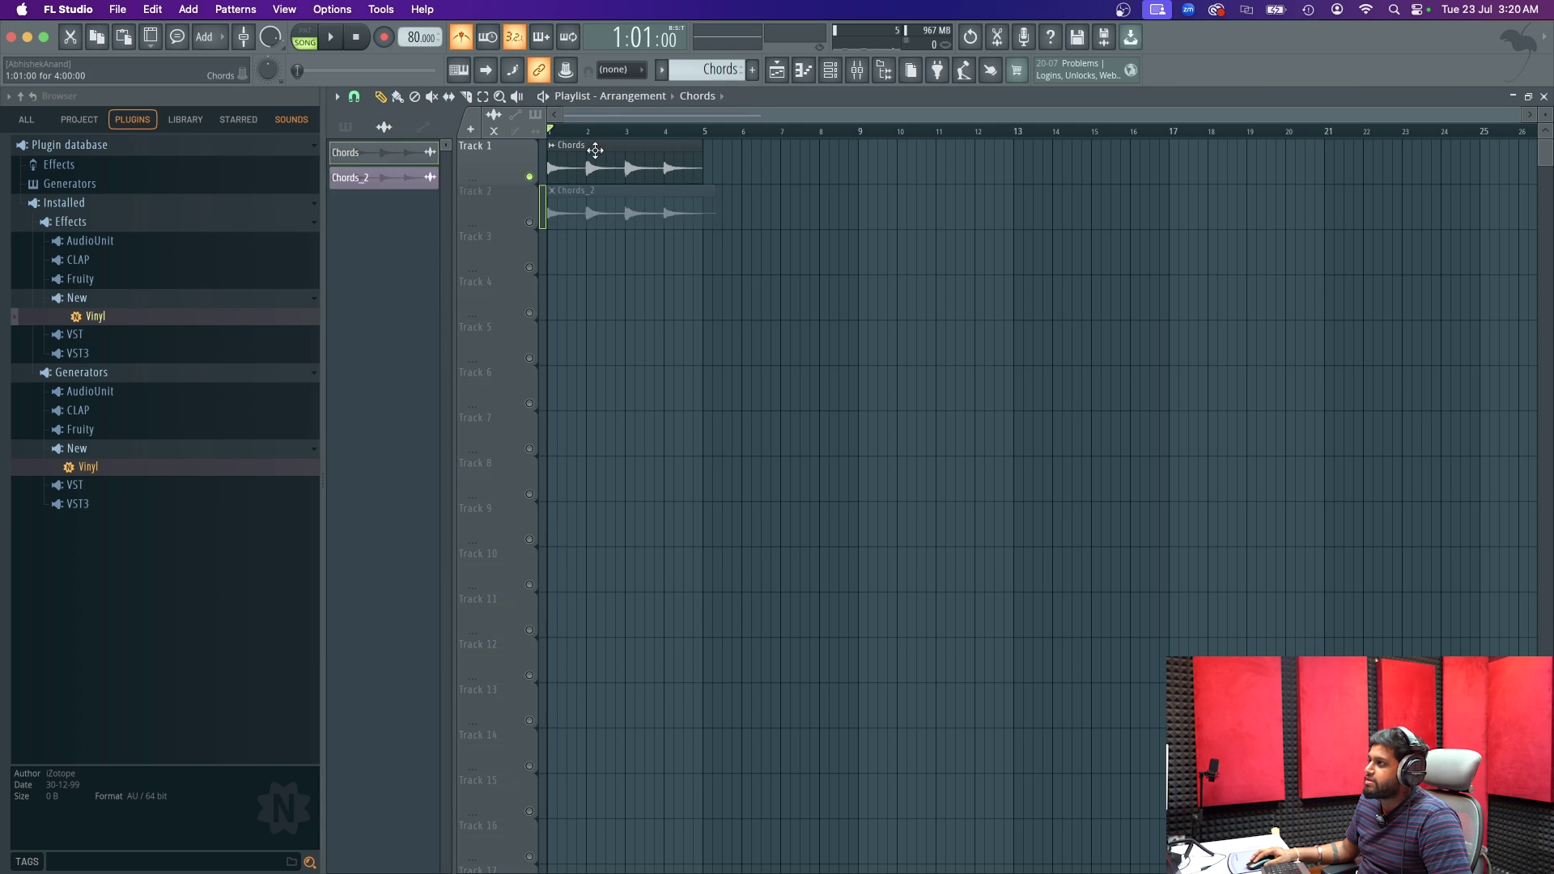
# - Load Fruity Parametric EQ 2 in the master track's second effect slot with the 40Hz + 18kHz cut preset
pyautogui.press('F9')
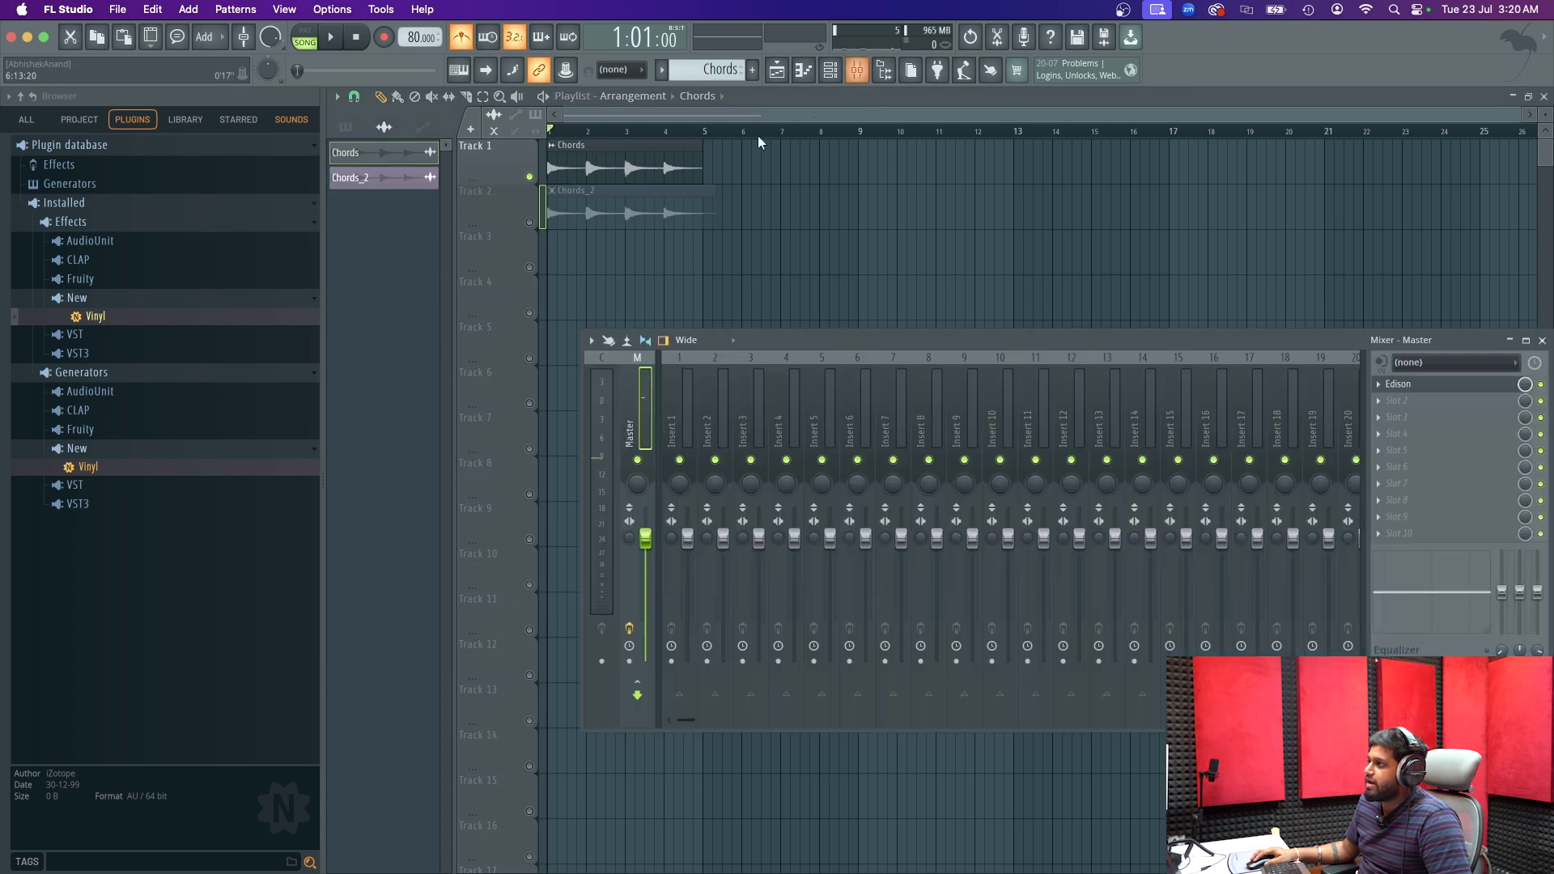
pyautogui.click(1395, 403)
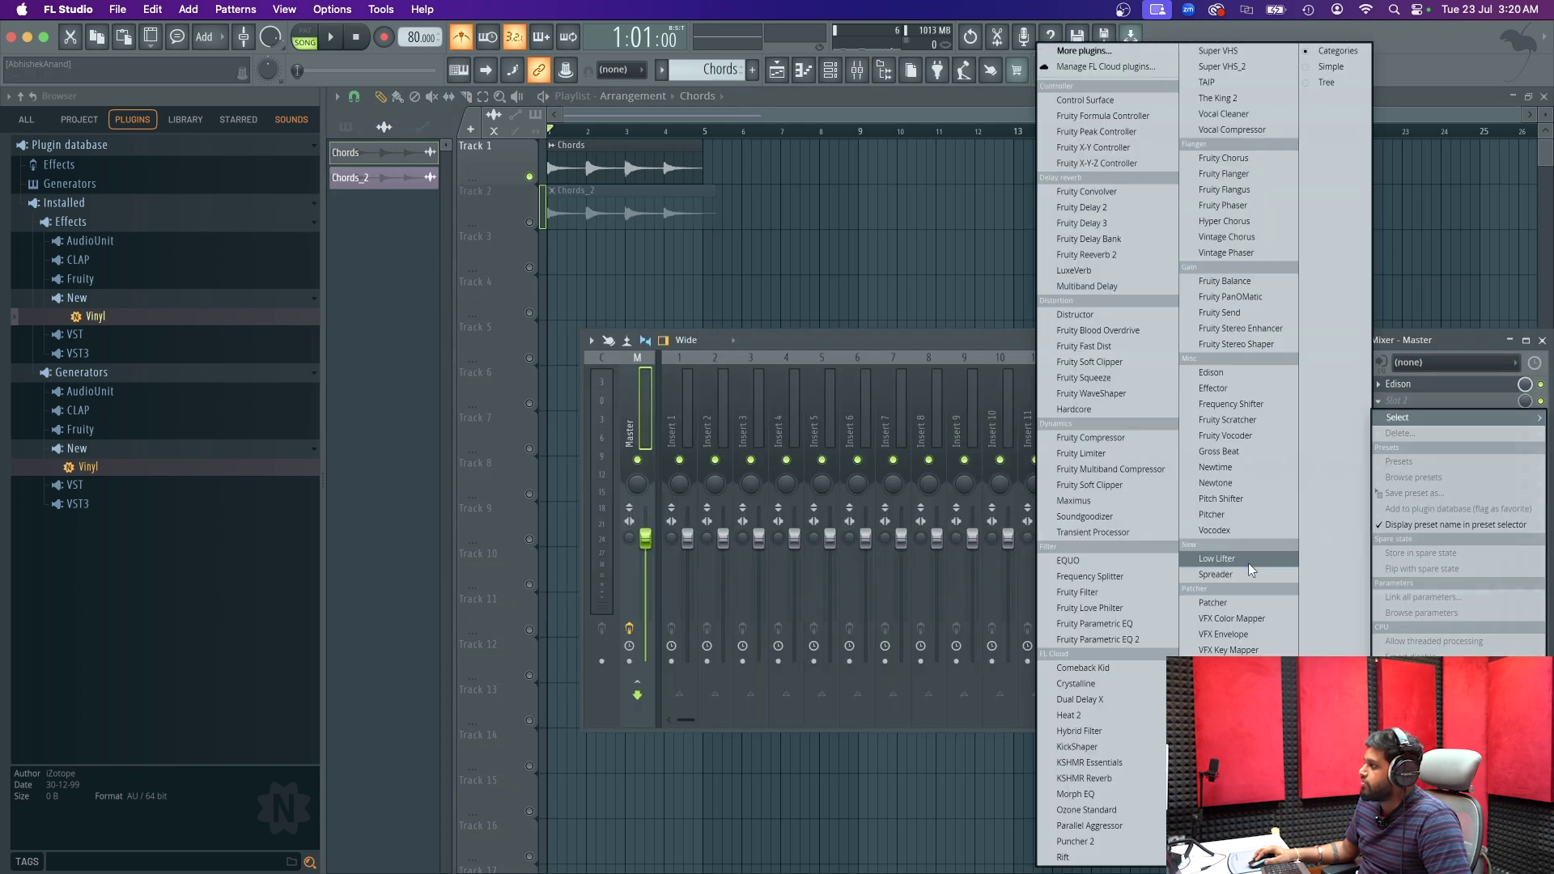
pyautogui.click(1132, 640)
pyautogui.click(902, 196)
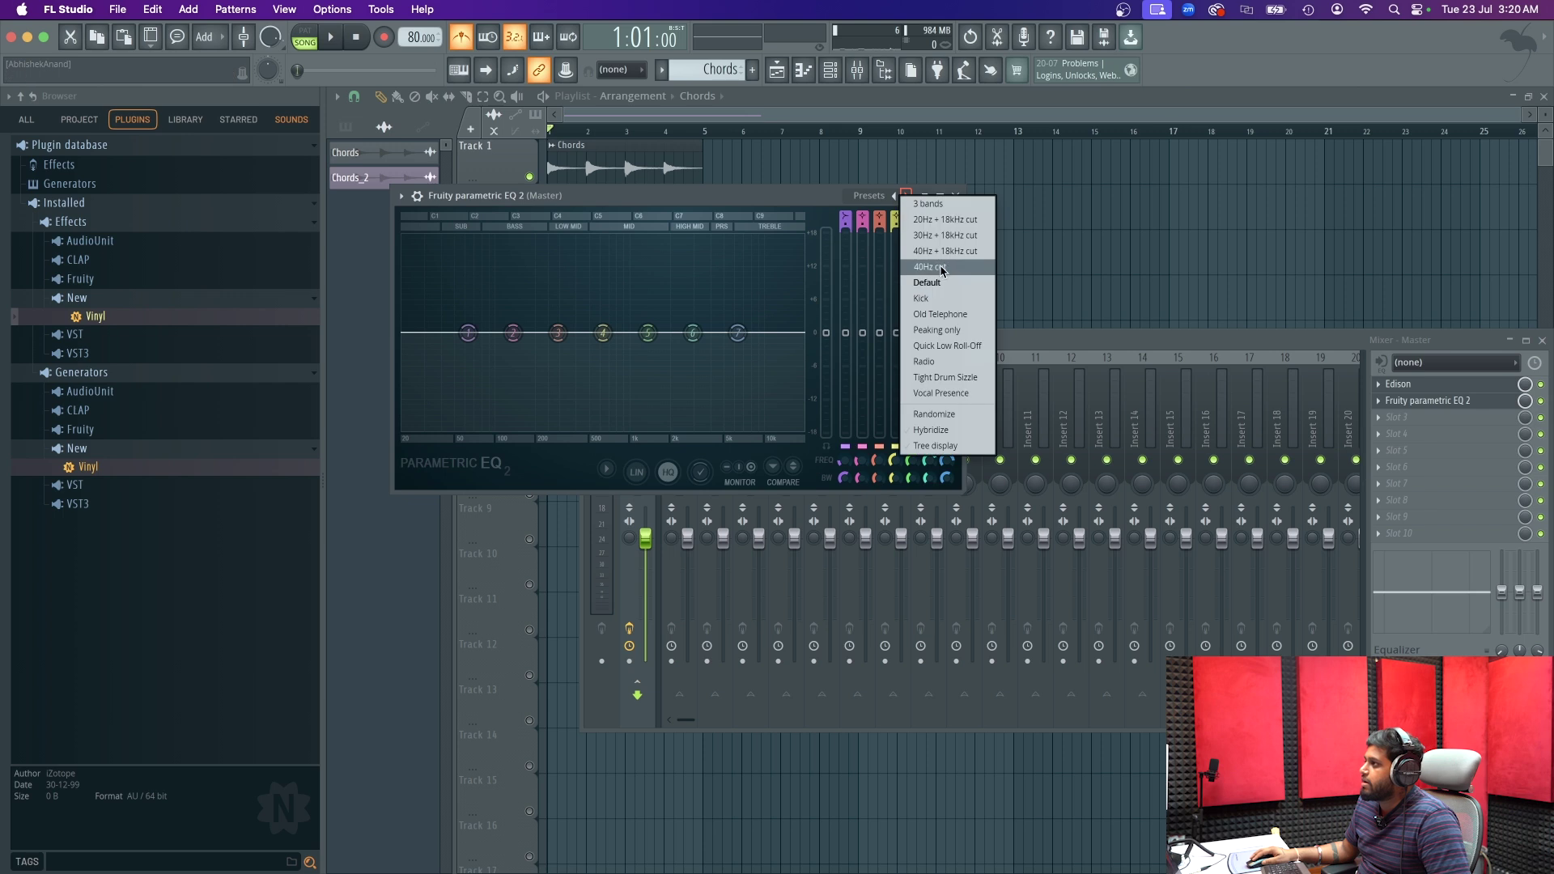
pyautogui.click(931, 251)
# - Narrow the EQ to a midrange band by raising the low cut and lowering the high cut, while auditioning the Chords clip
pyautogui.moveTo(481, 333); pyautogui.dragTo(513, 332)
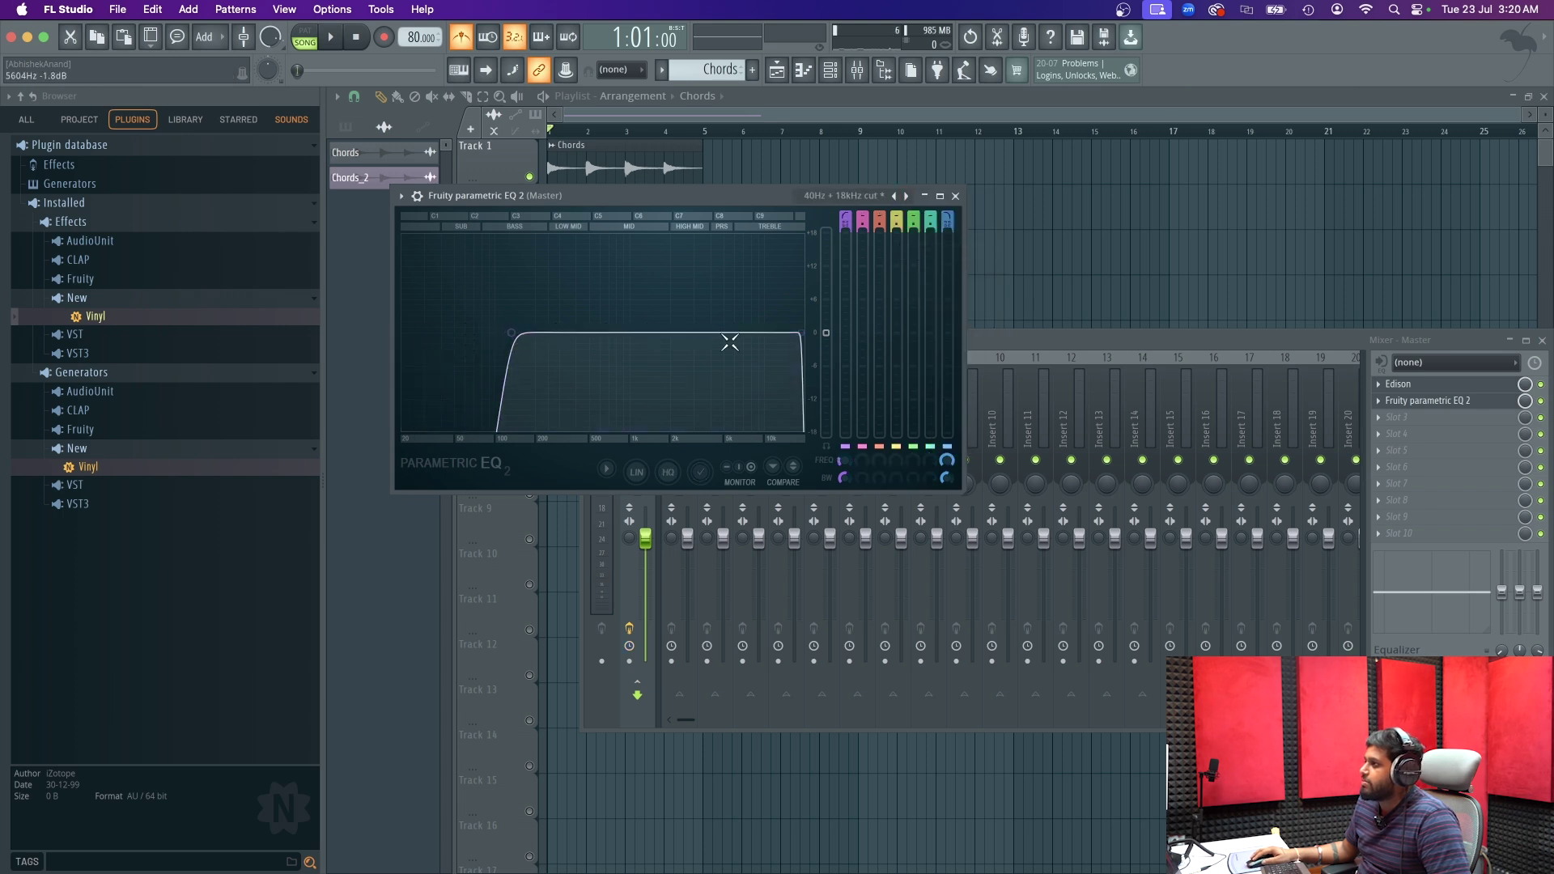
pyautogui.moveTo(799, 333); pyautogui.dragTo(626, 332)
pyautogui.press('space')
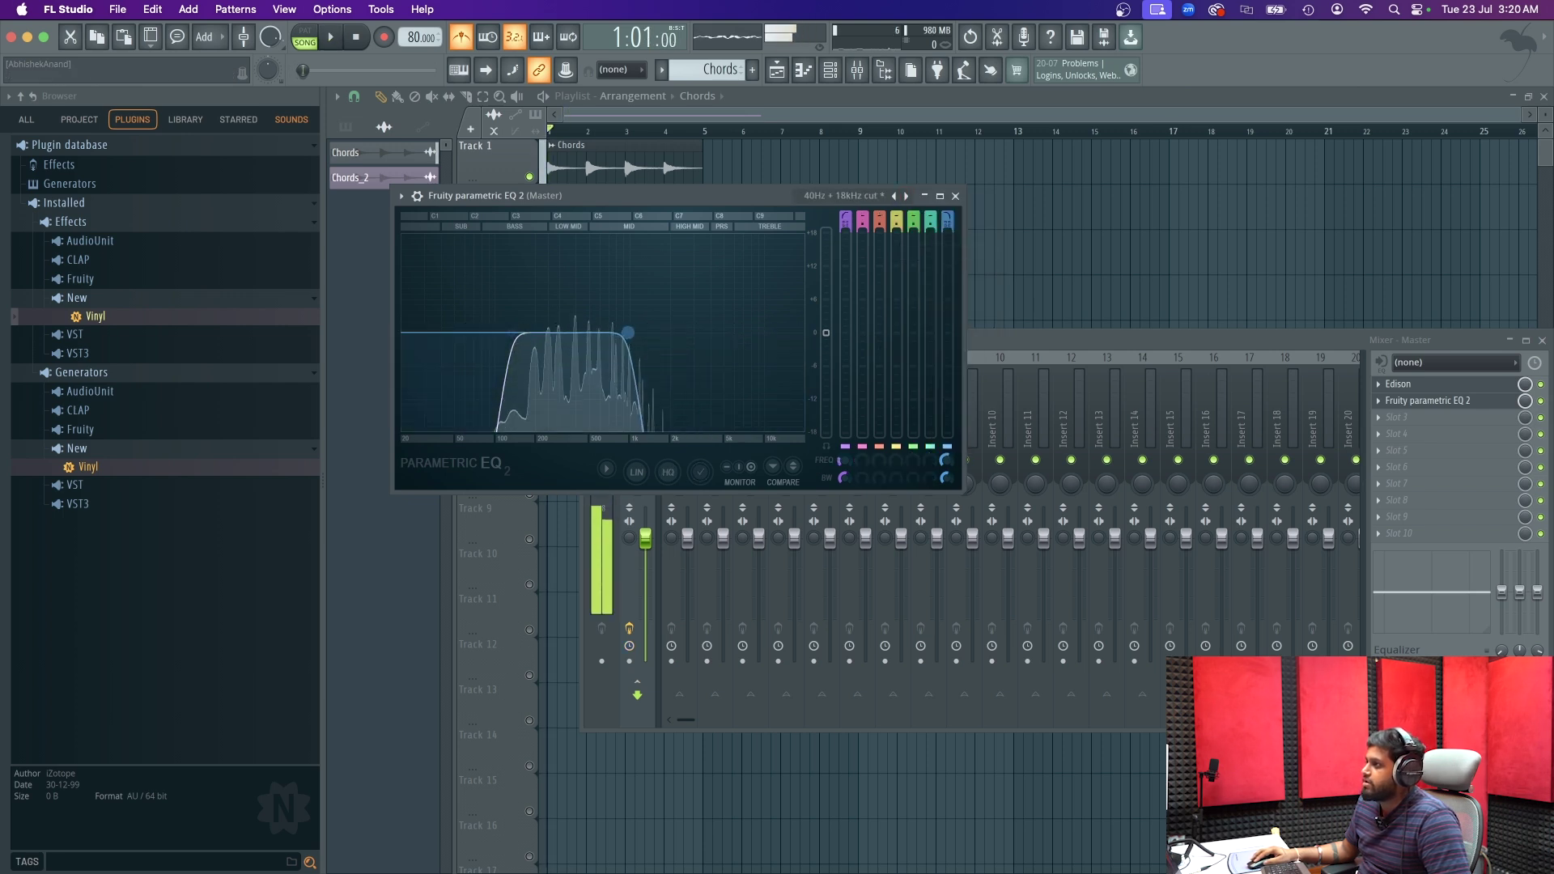
pyautogui.moveTo(640, 195); pyautogui.dragTo(681, 364)
pyautogui.moveTo(686, 500); pyautogui.dragTo(647, 500)
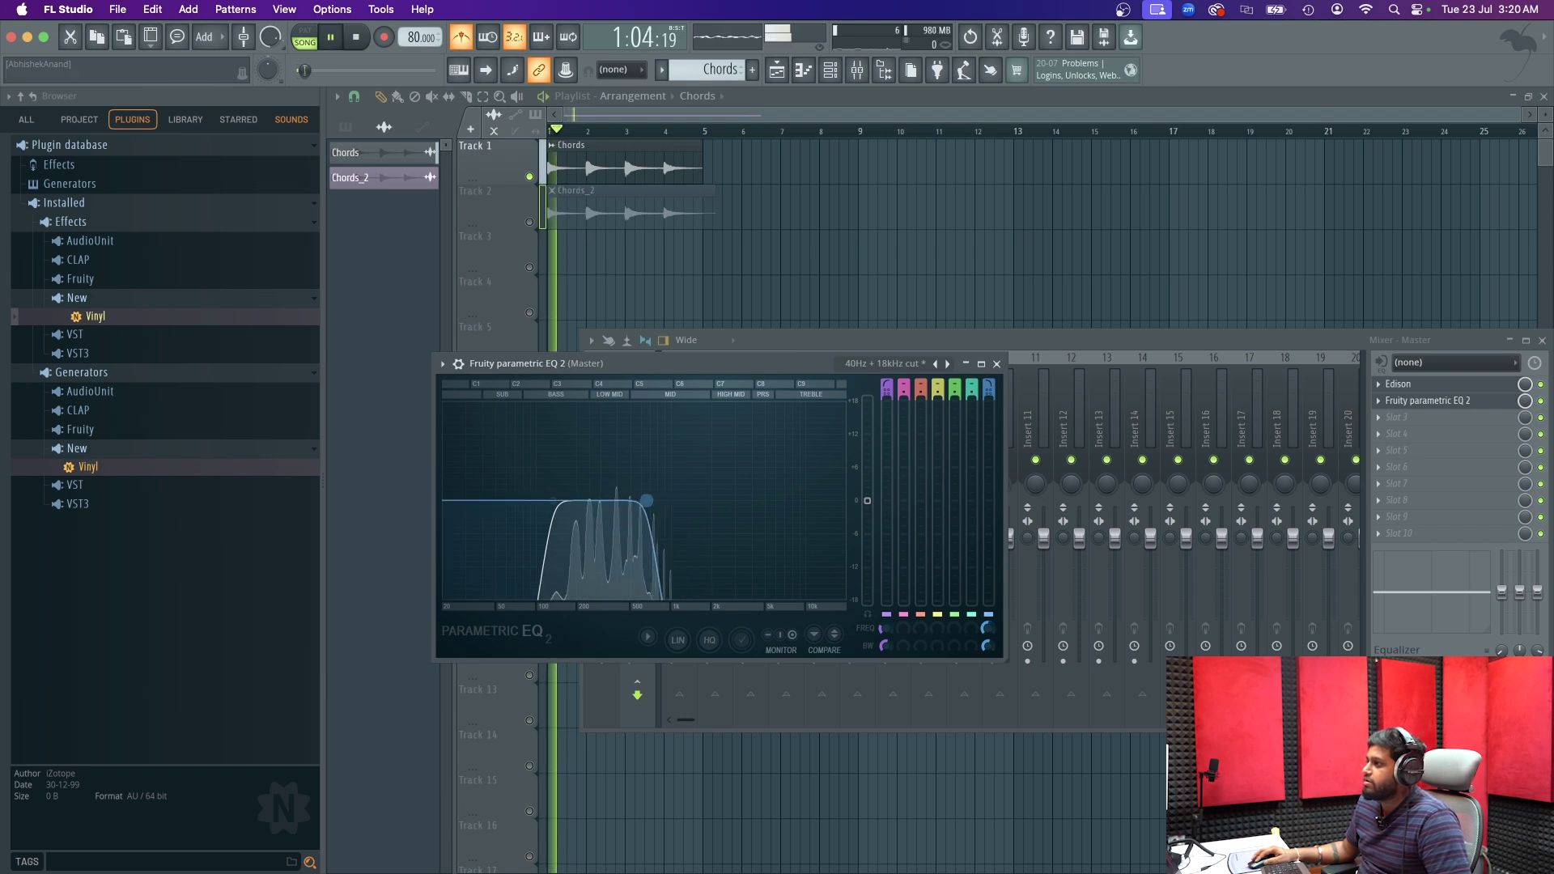
pyautogui.press('space')
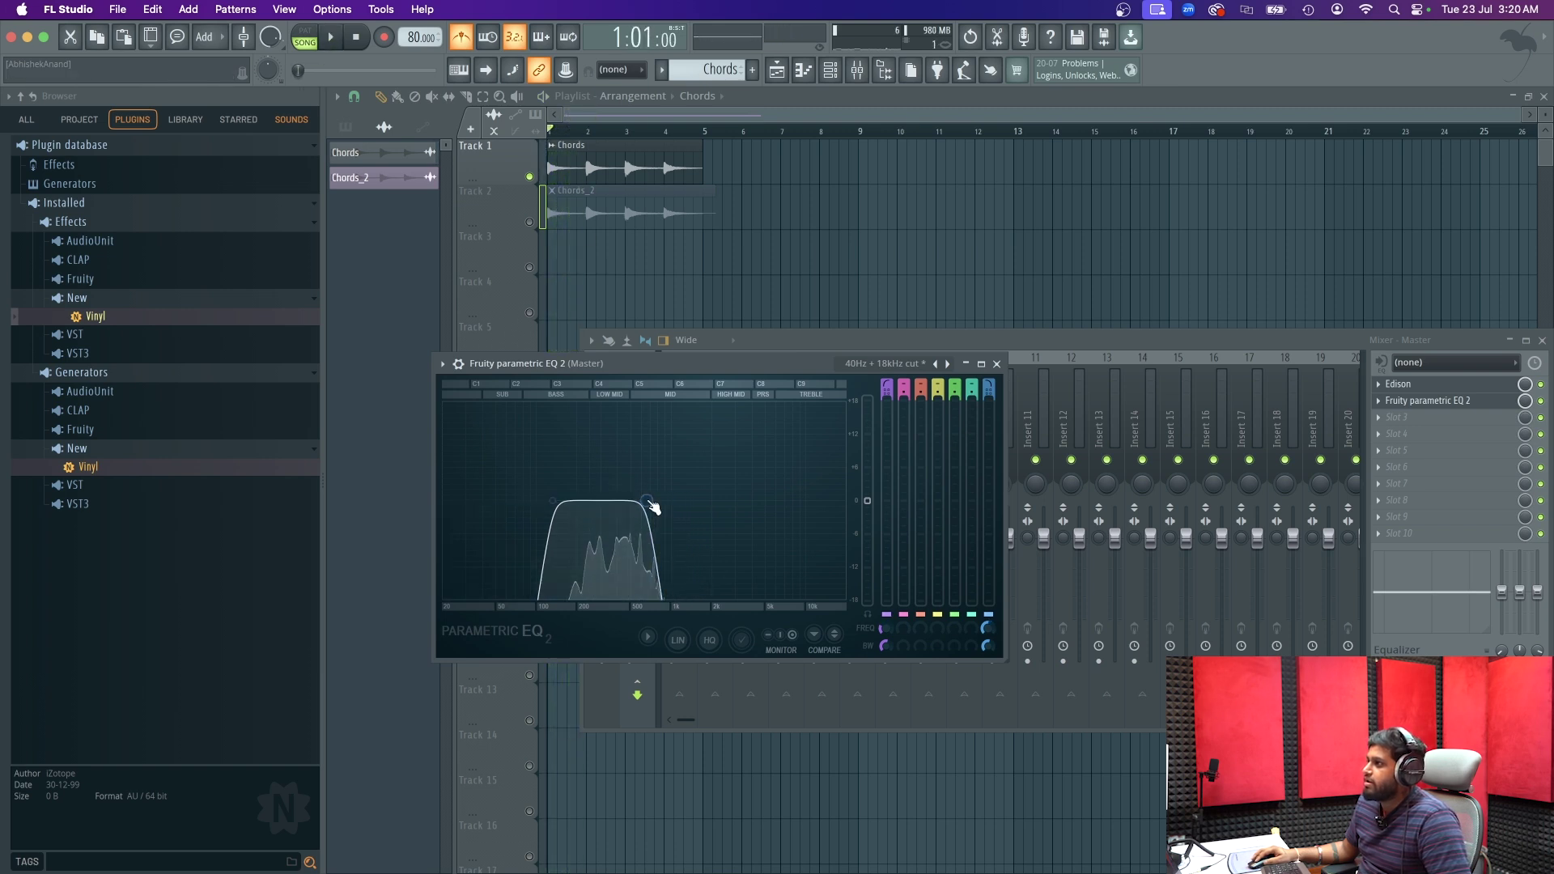
pyautogui.press('space')
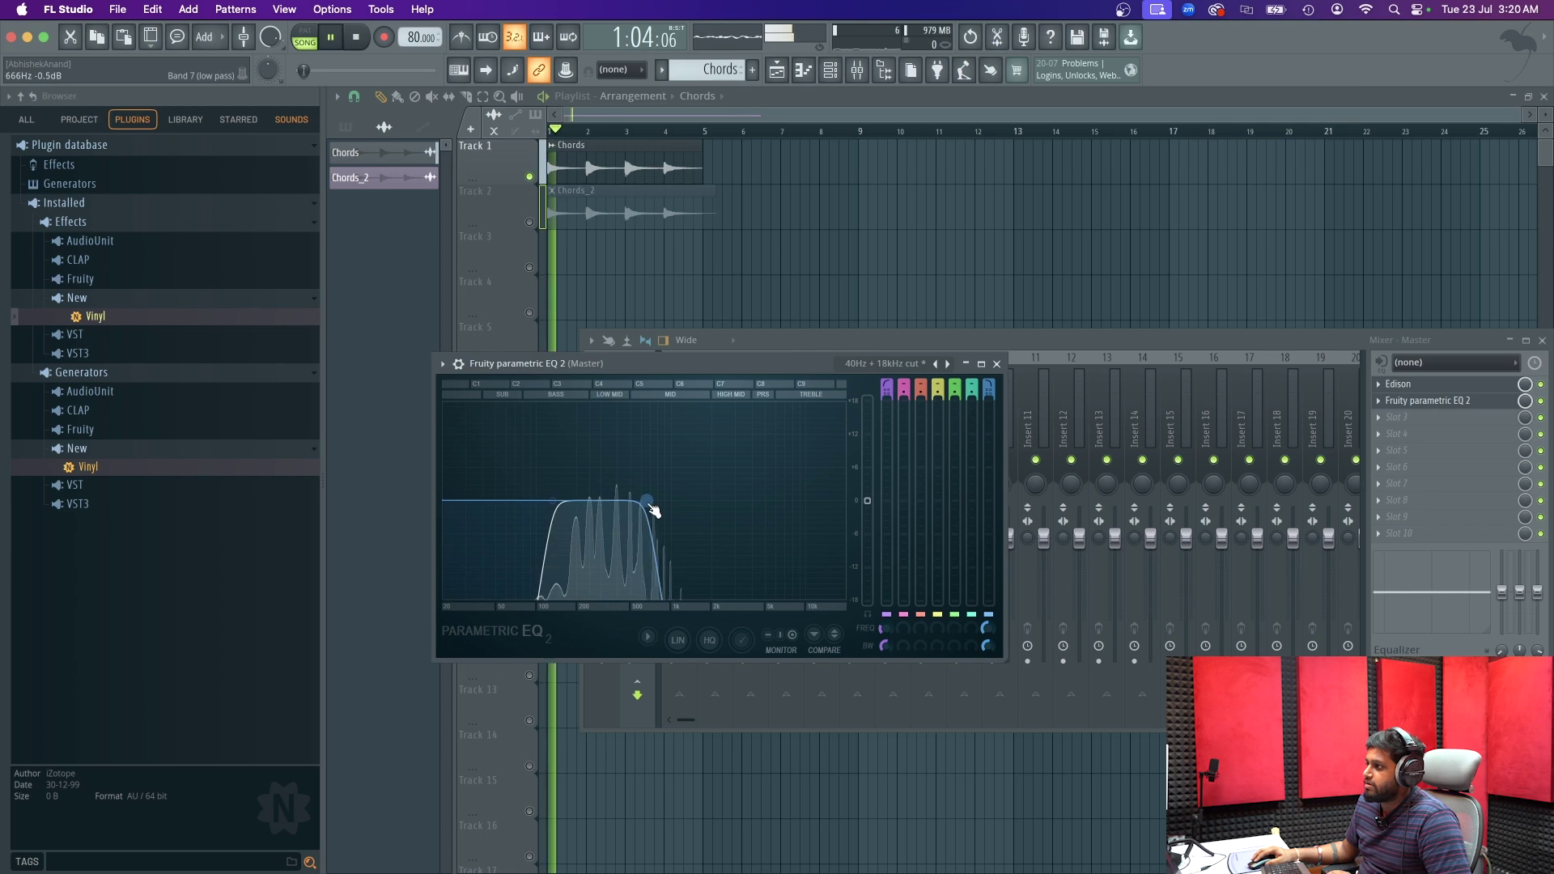
pyautogui.press('space')
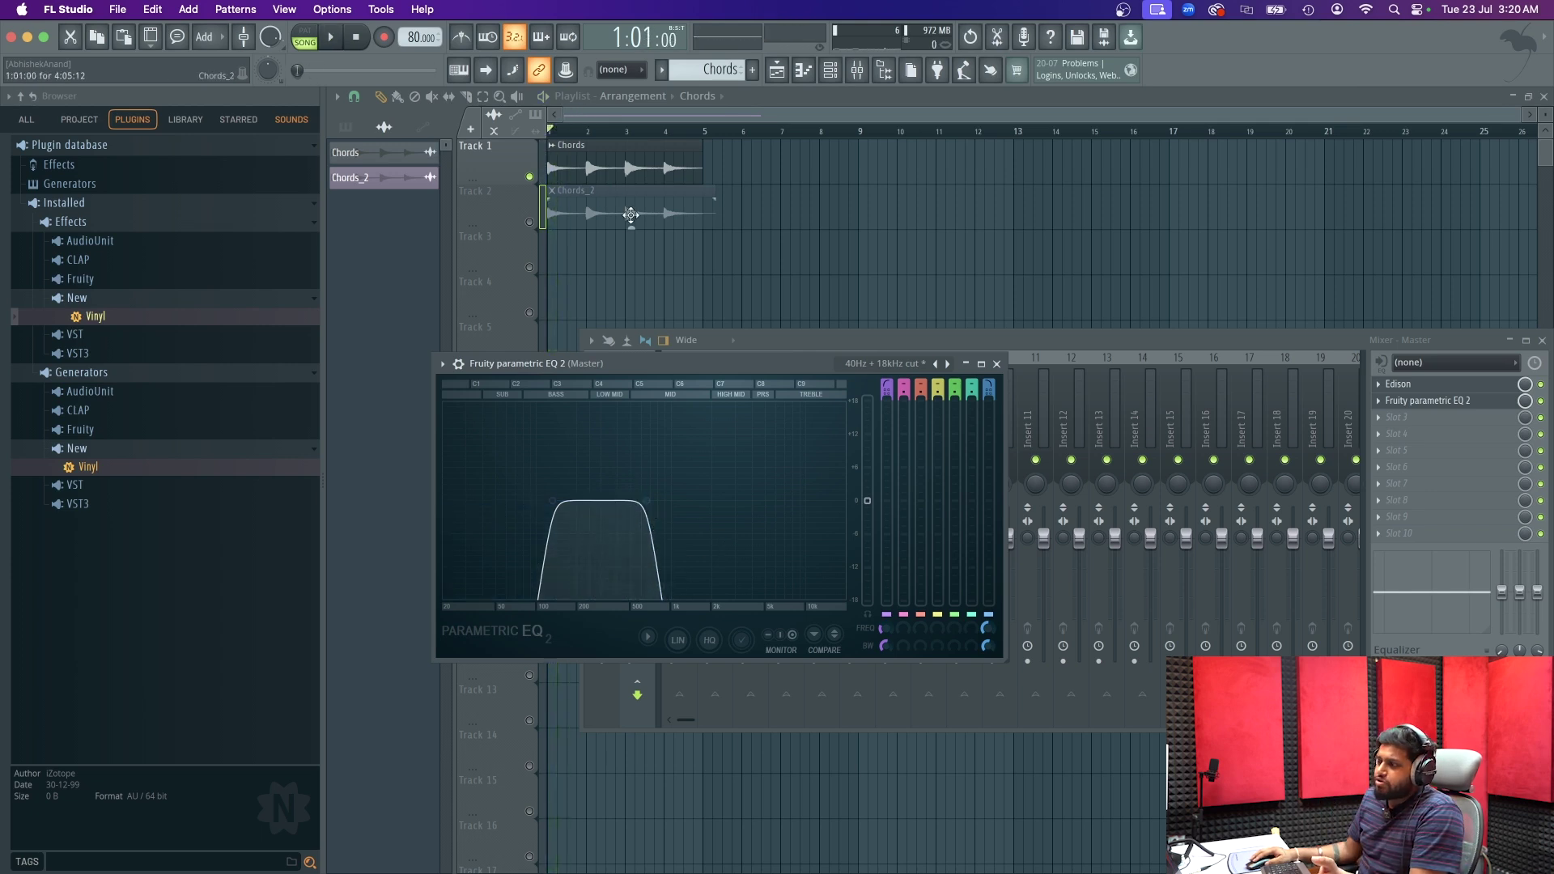
# - Raise the frequency of the EQ's high cut and nudge the low cut to reshape the passed band
pyautogui.moveTo(647, 501)
pyautogui.mouseDown()
pyautogui.moveTo(772, 501)
pyautogui.moveTo(675, 501)
pyautogui.mouseUp()
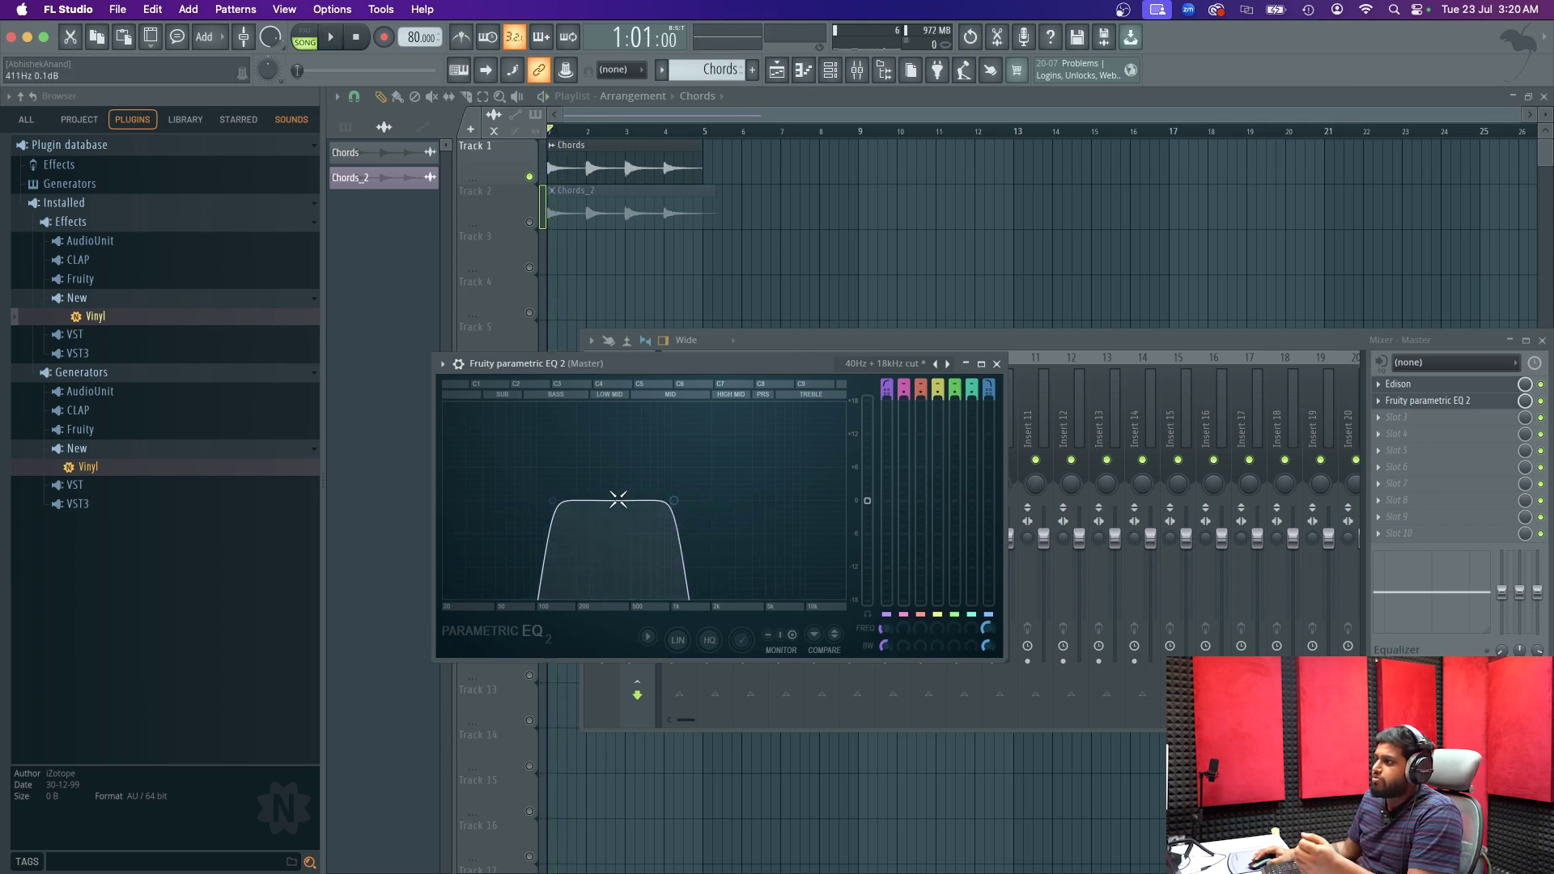
pyautogui.moveTo(552, 501)
pyautogui.mouseDown()
pyautogui.moveTo(580, 501)
pyautogui.moveTo(559, 502)
pyautogui.mouseUp()
pyautogui.moveTo(674, 501); pyautogui.dragTo(674, 500)
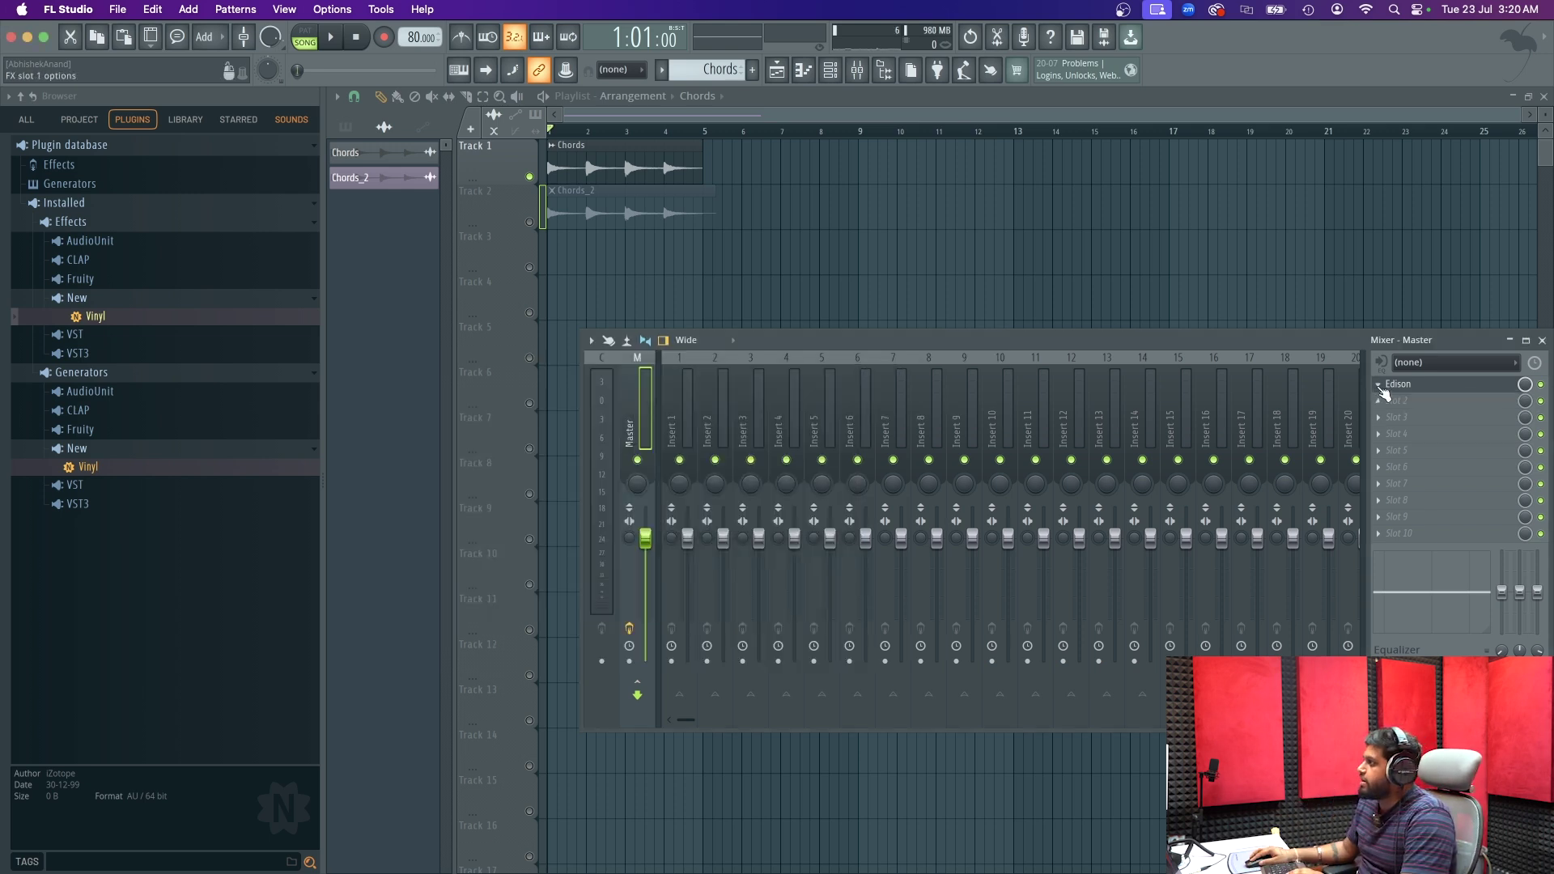
# - Remove Edison from the master track's effect slots
pyautogui.click(1379, 386)
pyautogui.click(1394, 419)
pyautogui.click(863, 464)
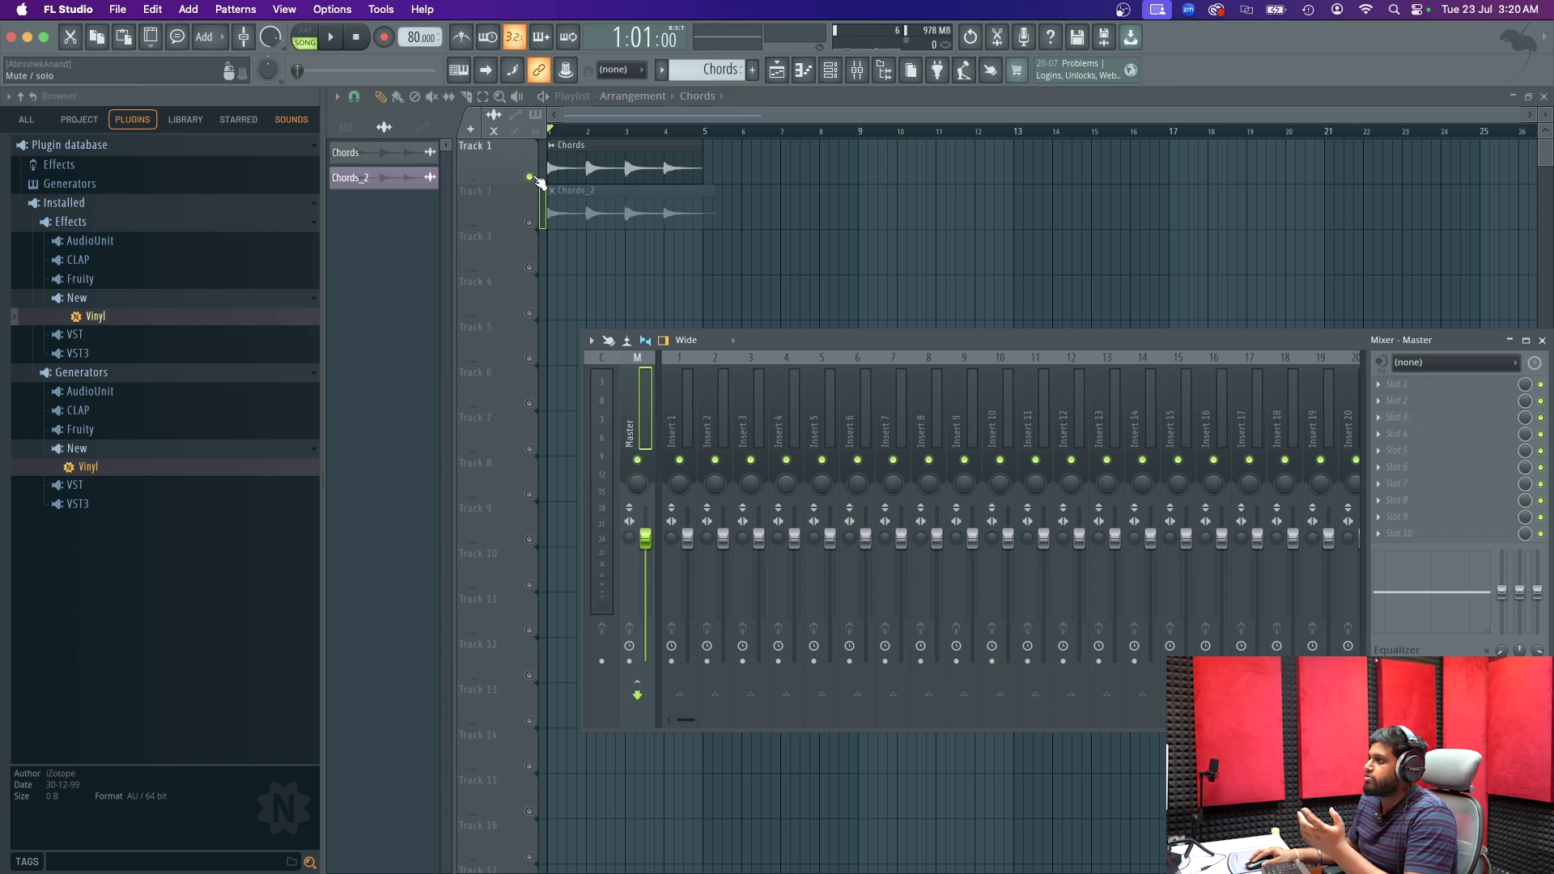
# - Replace the original Chords clip on Track 1 with Chords_2, cut to end at bar 5, and unsolo the track
pyautogui.rightClick(583, 175)
pyautogui.moveTo(572, 196); pyautogui.dragTo(617, 163)
pyautogui.rightClick(531, 177)
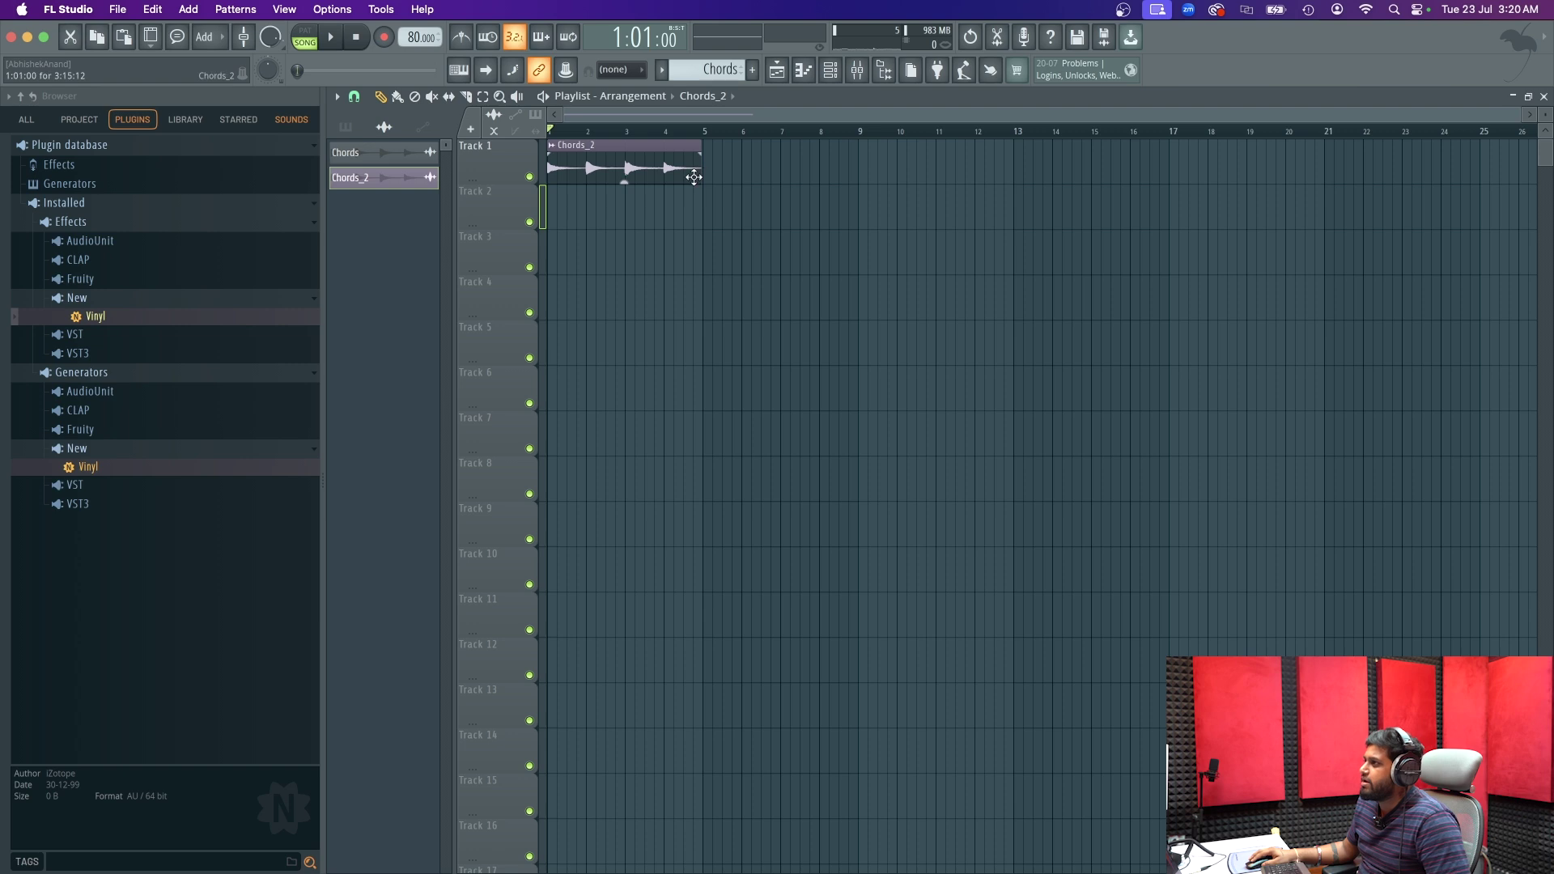
# - Return the playhead to the start of the song and play back the Chords_2 clip
pyautogui.click(703, 130)
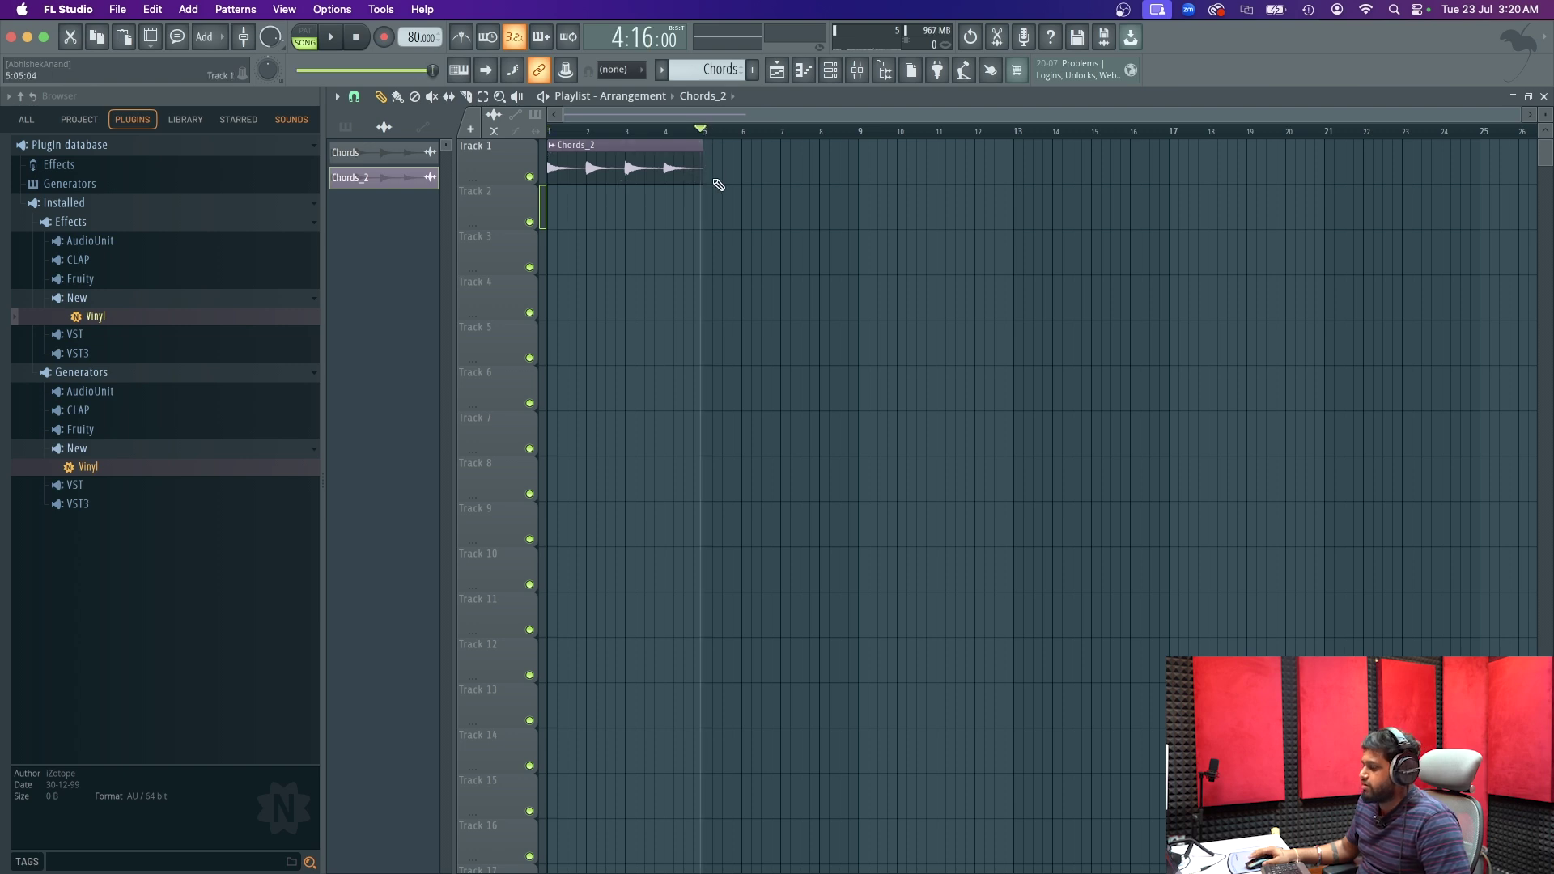
pyautogui.scroll(3, 720, 184)
pyautogui.moveTo(686, 132); pyautogui.dragTo(10, 122)
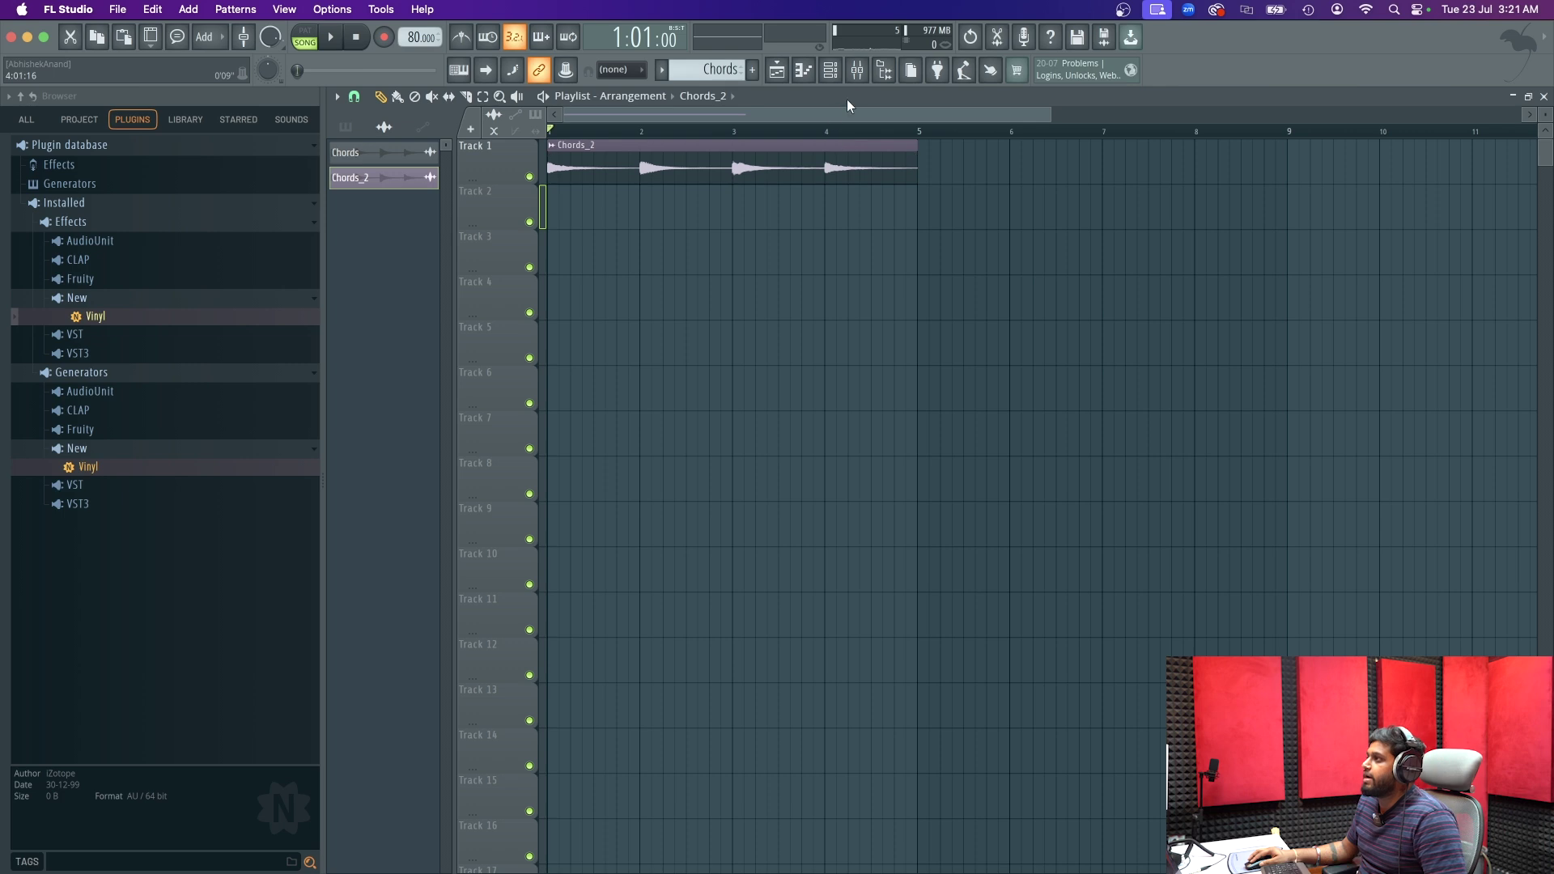
pyautogui.press('space')
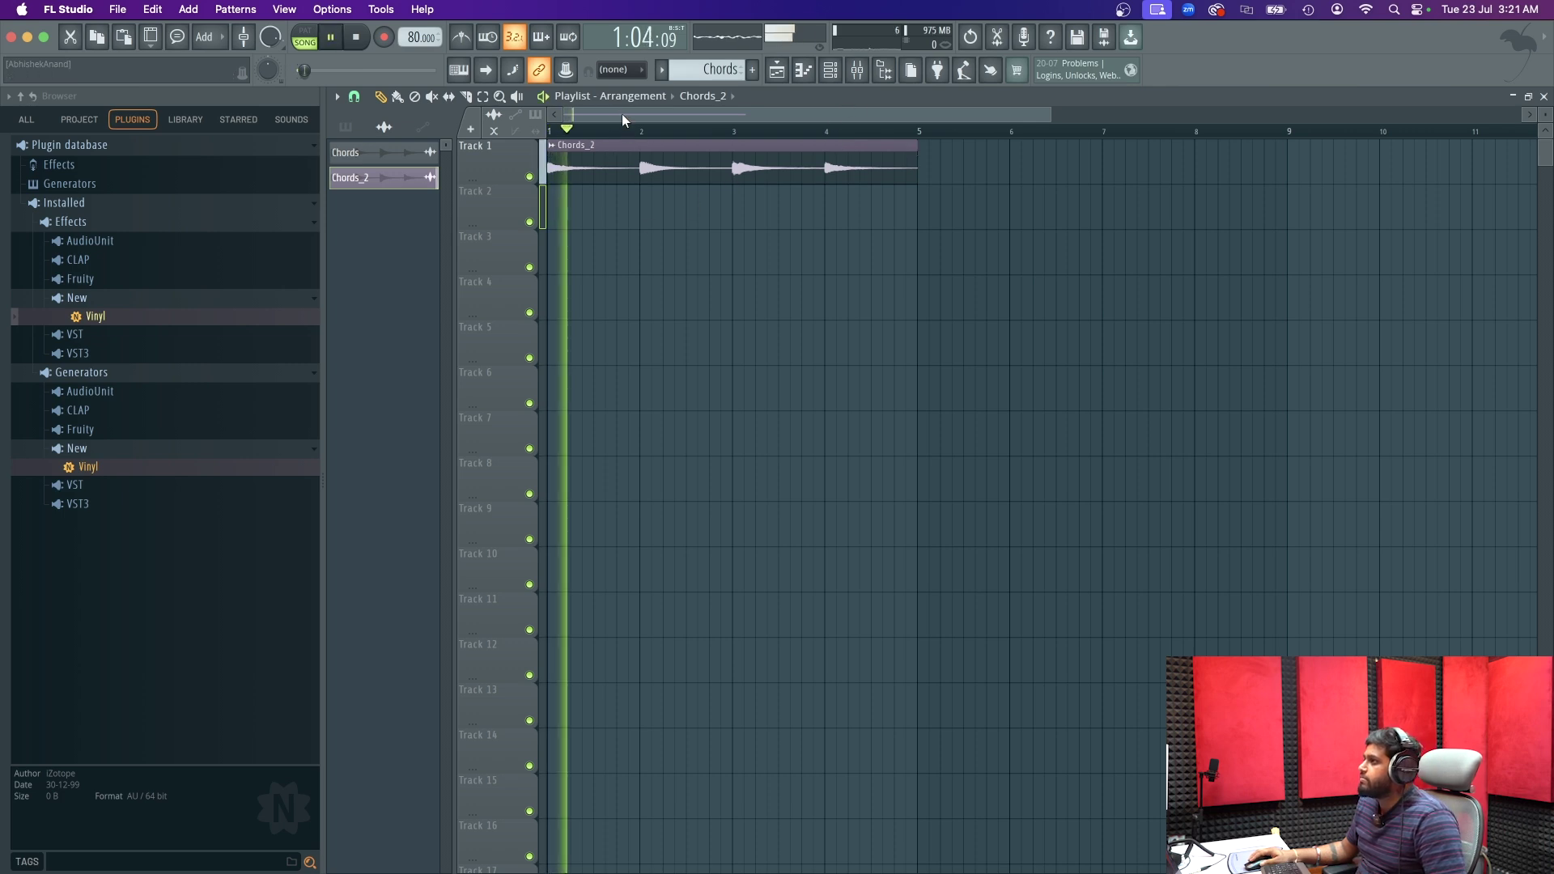
pyautogui.press('space')
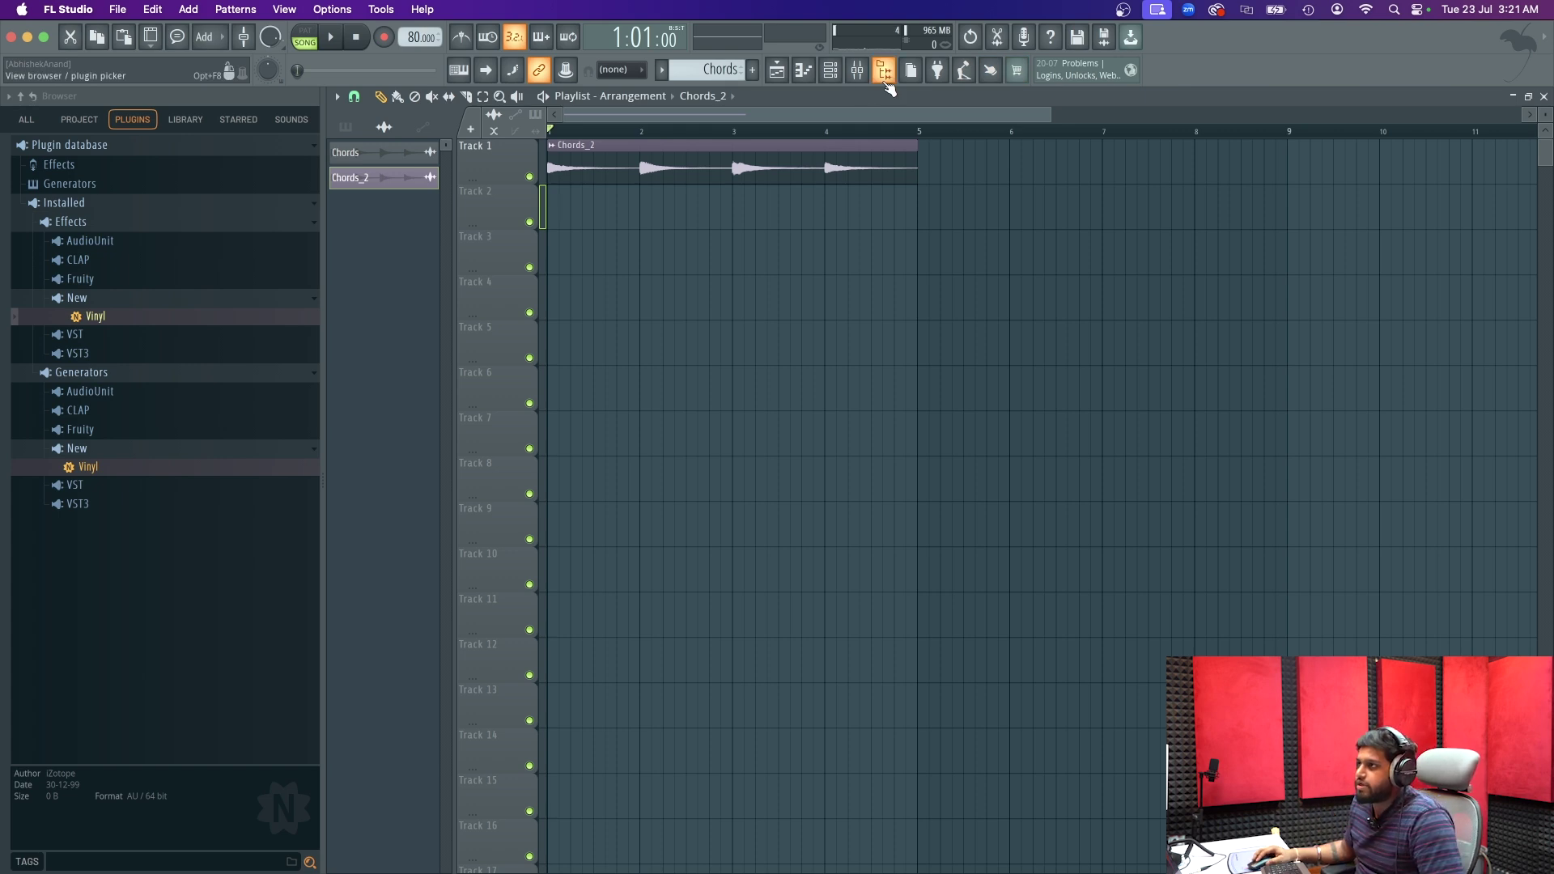
# - Browse all sample packs for Cymatics - Lofi Starter Pack and expand its folder
pyautogui.click(27, 120)
pyautogui.scroll(-15, 136, 735)
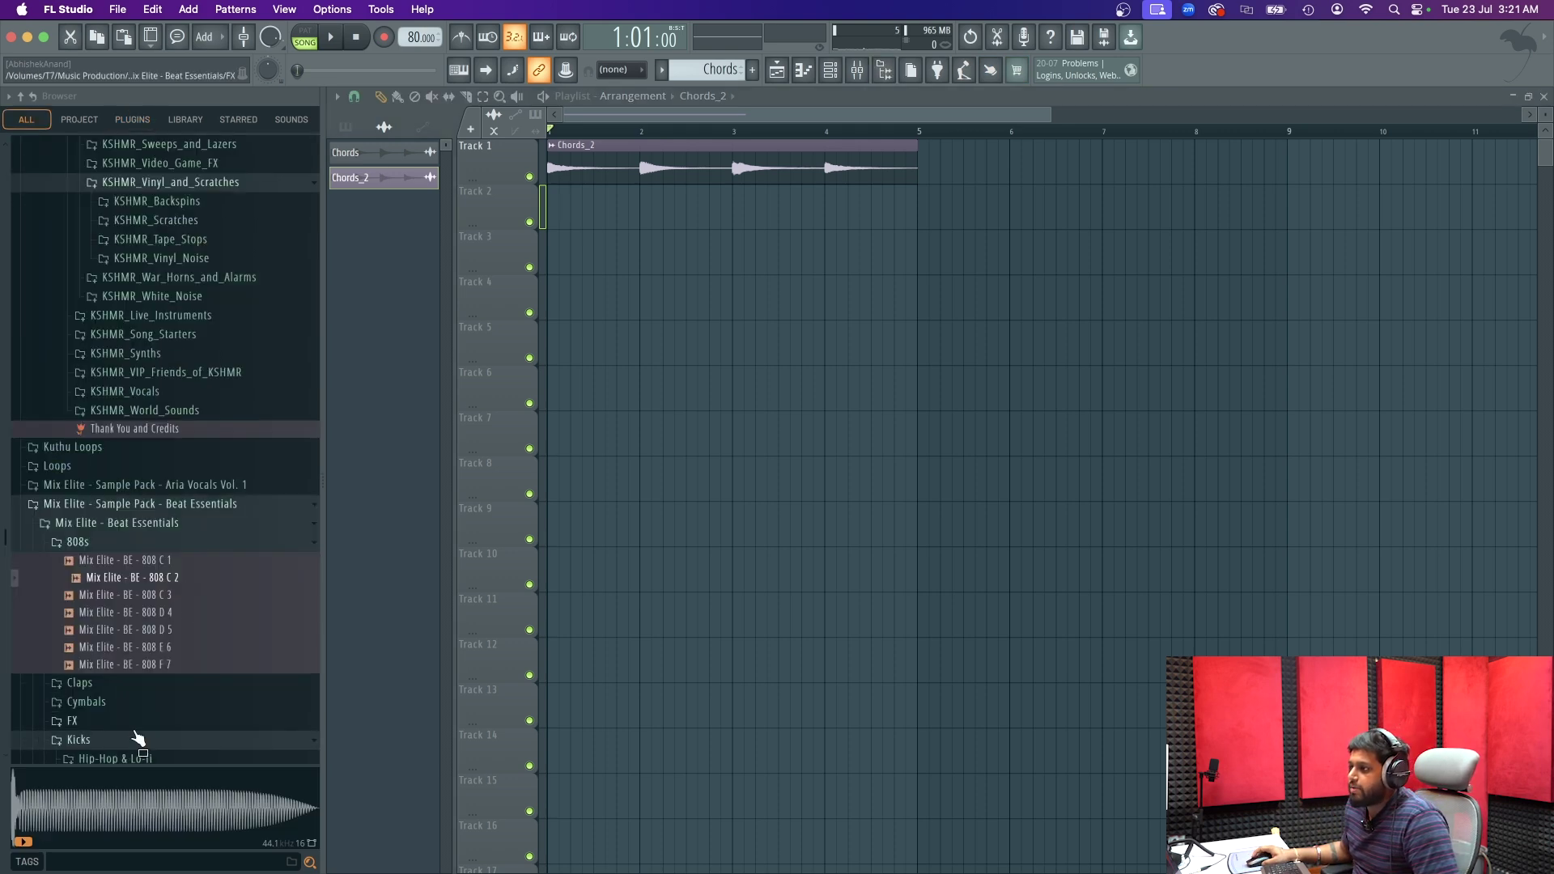
pyautogui.scroll(10, 129, 390)
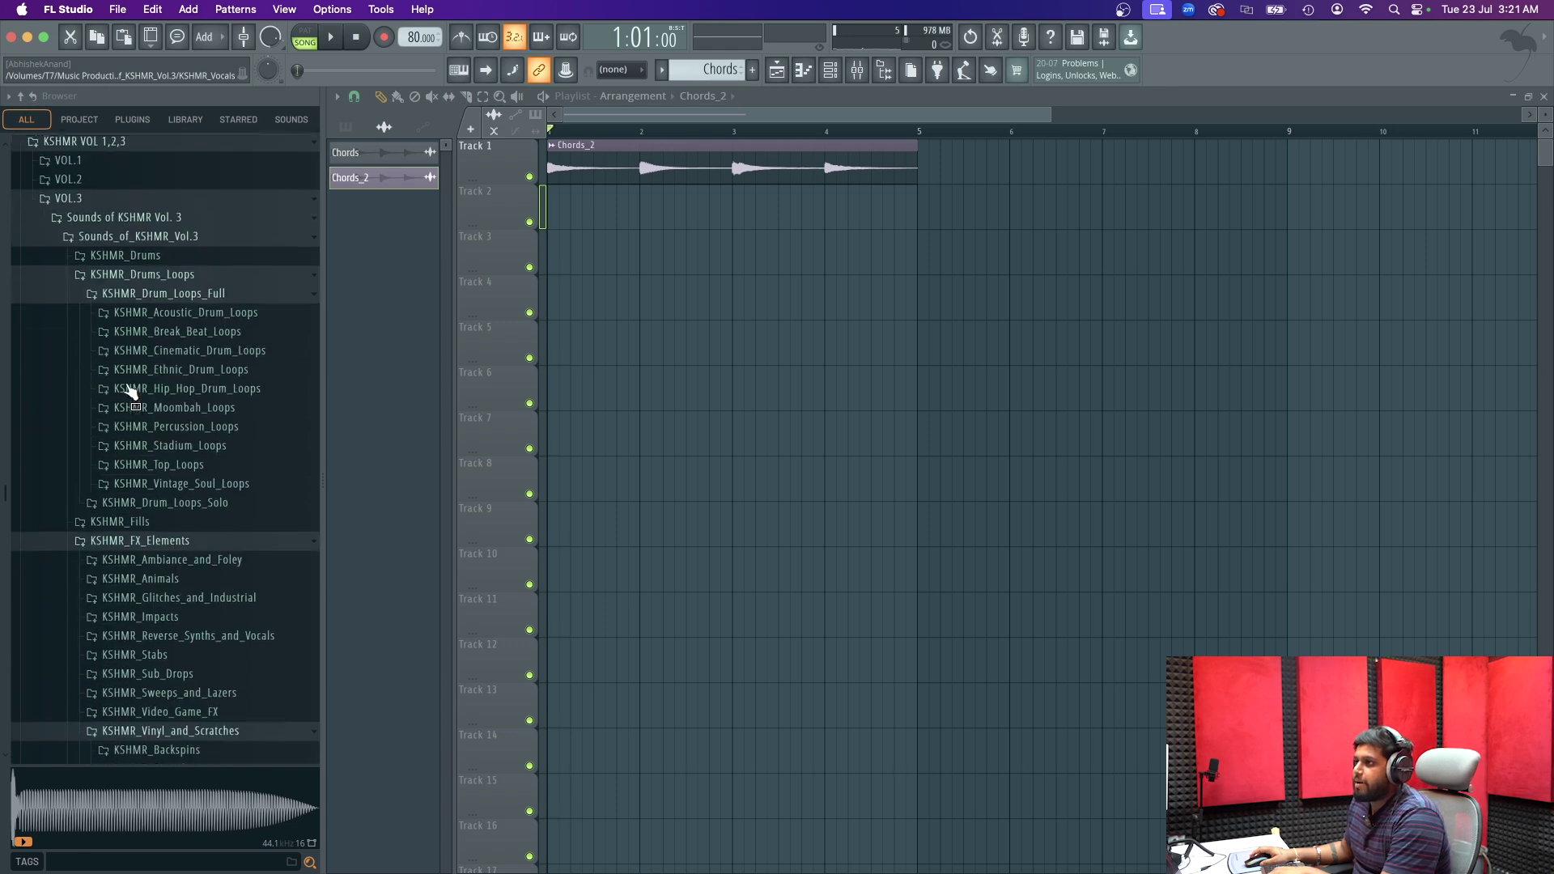
pyautogui.scroll(15, 130, 390)
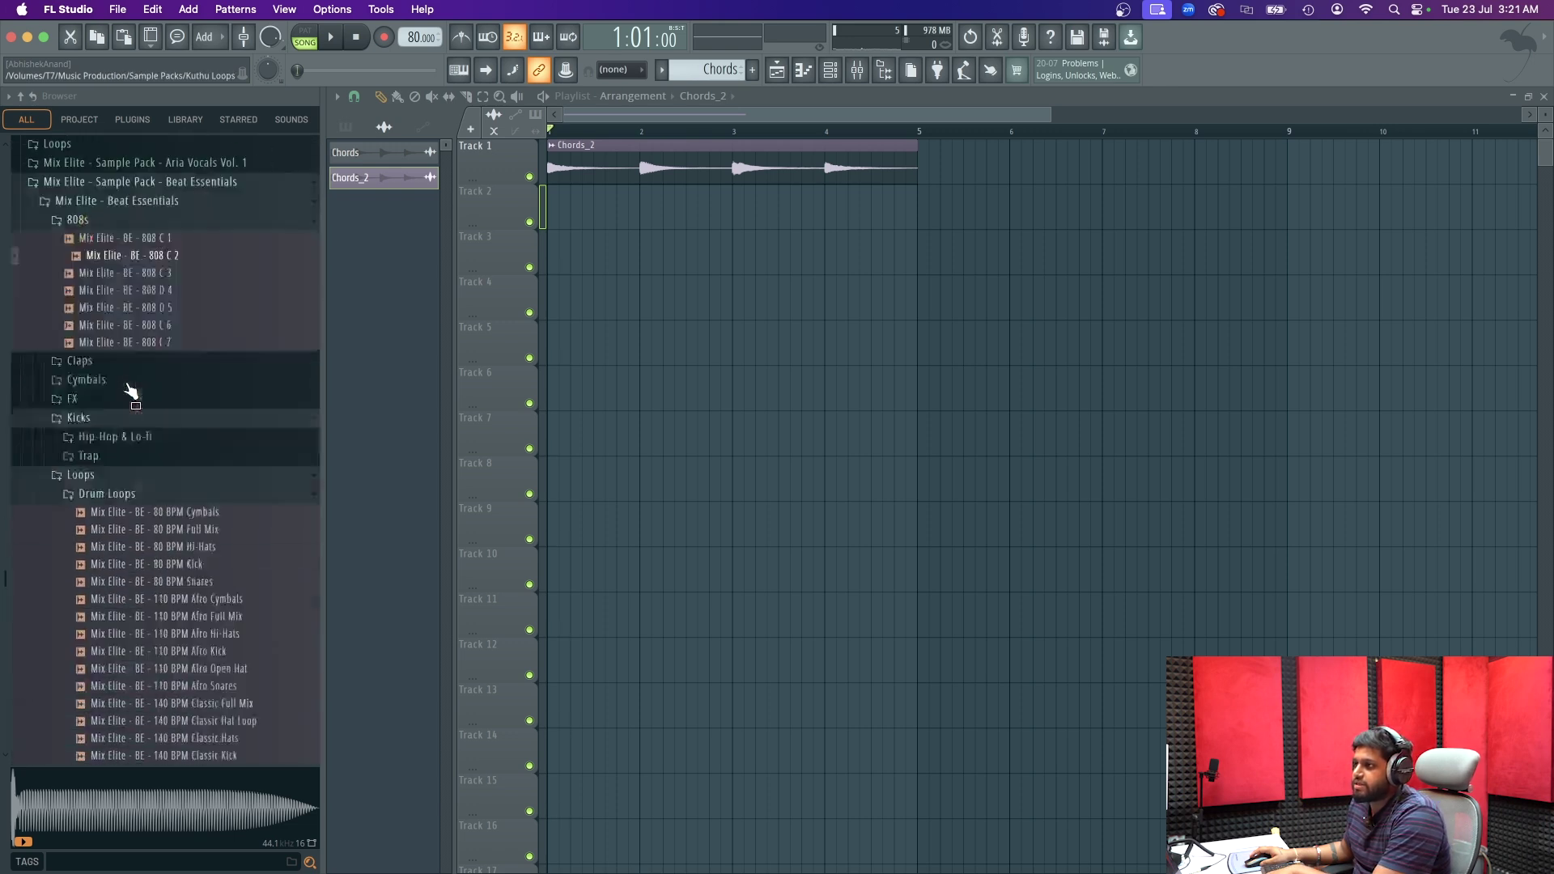
pyautogui.scroll(8, 130, 390)
pyautogui.scroll(-3, 130, 390)
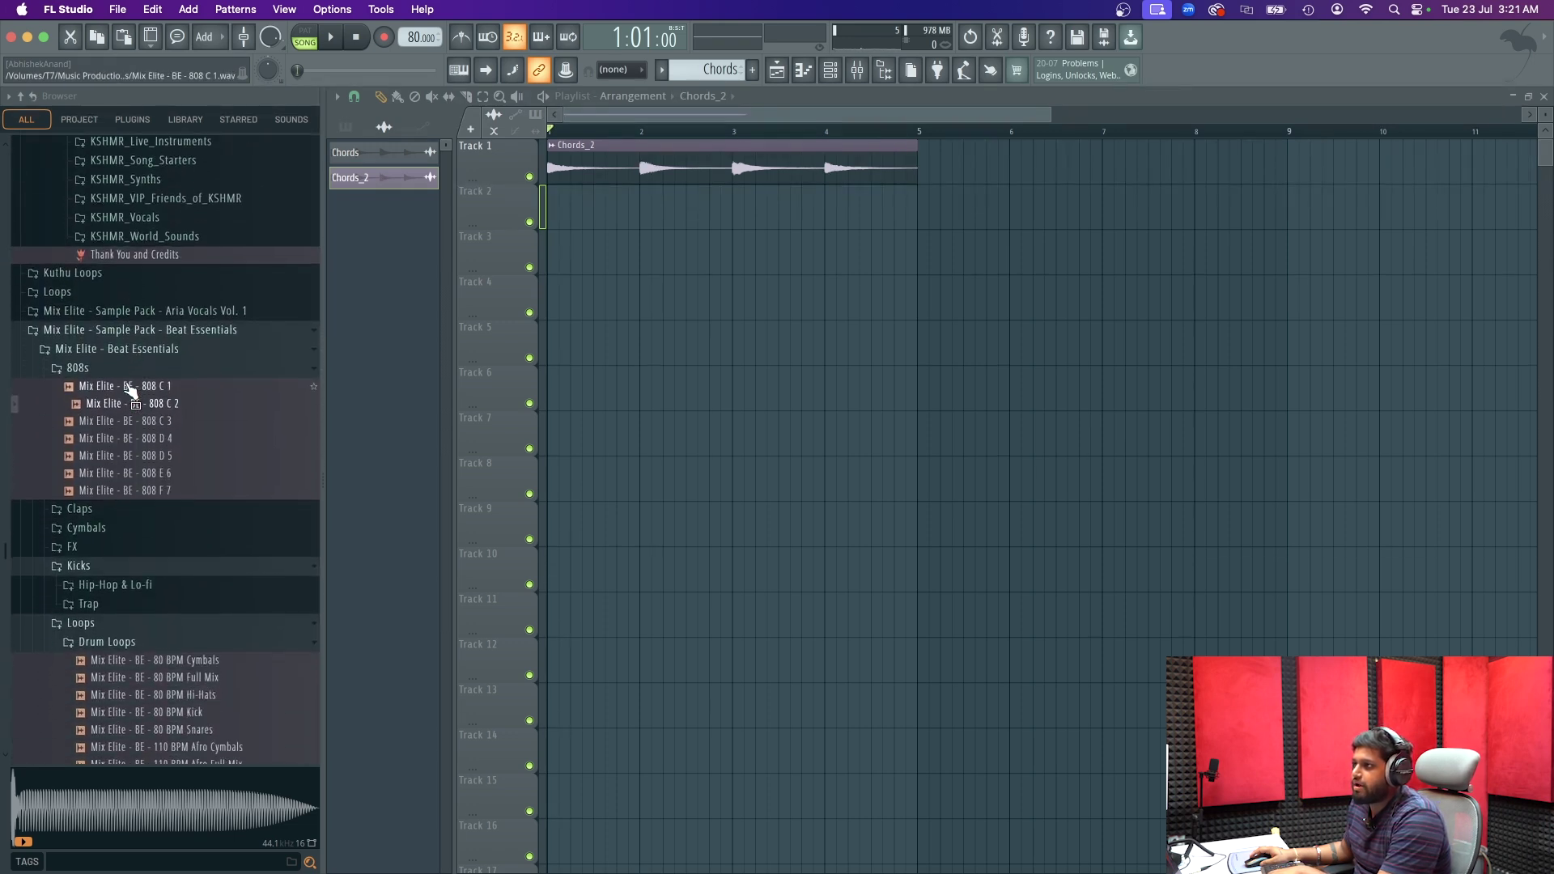
pyautogui.scroll(-15, 161, 416)
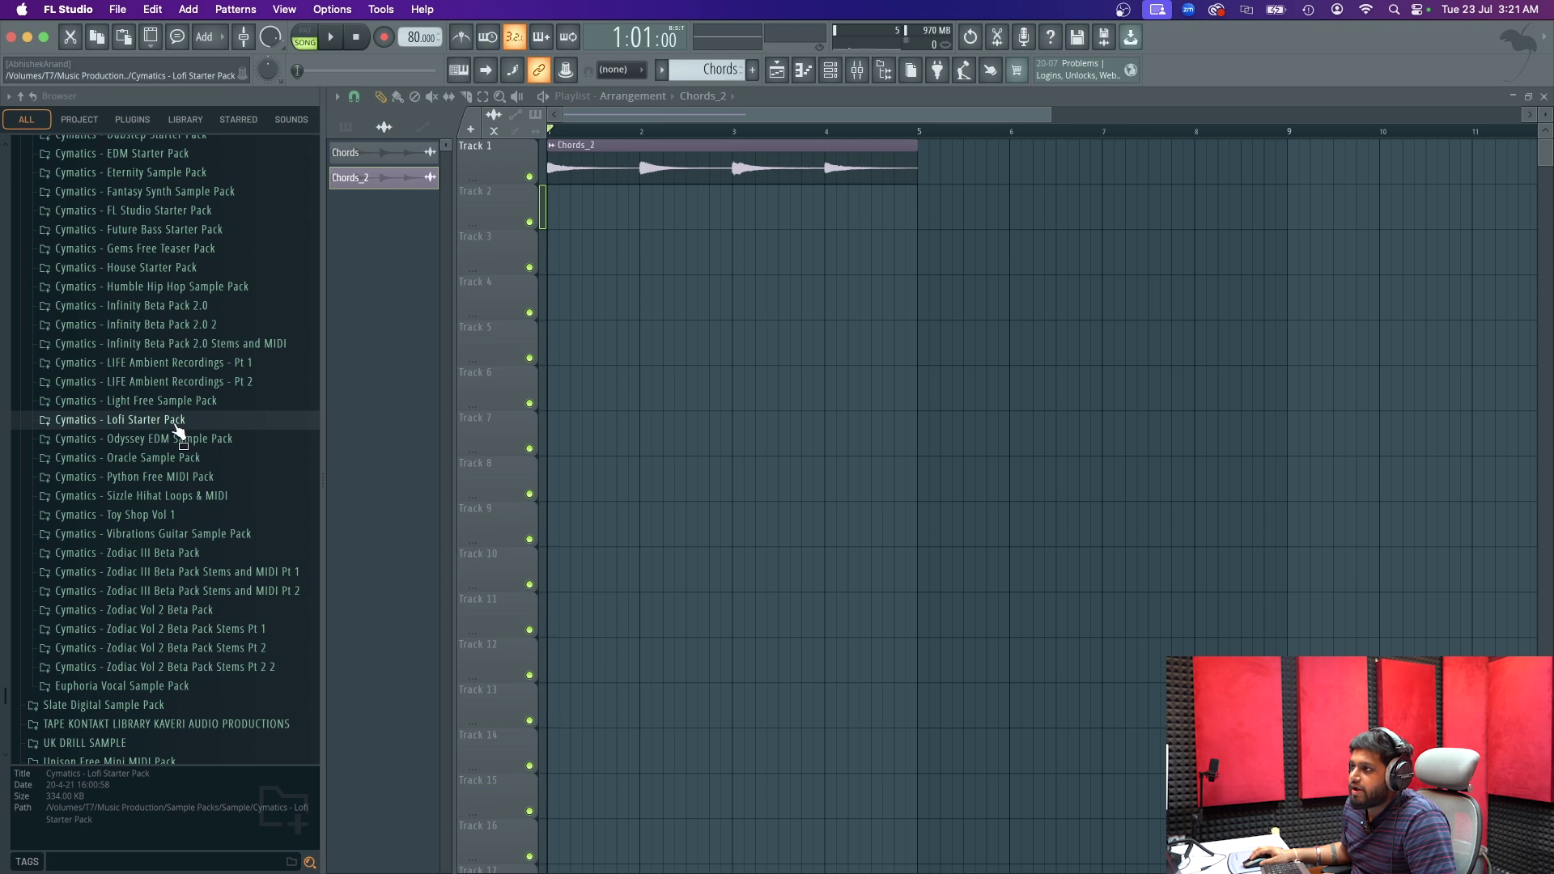
pyautogui.click(154, 420)
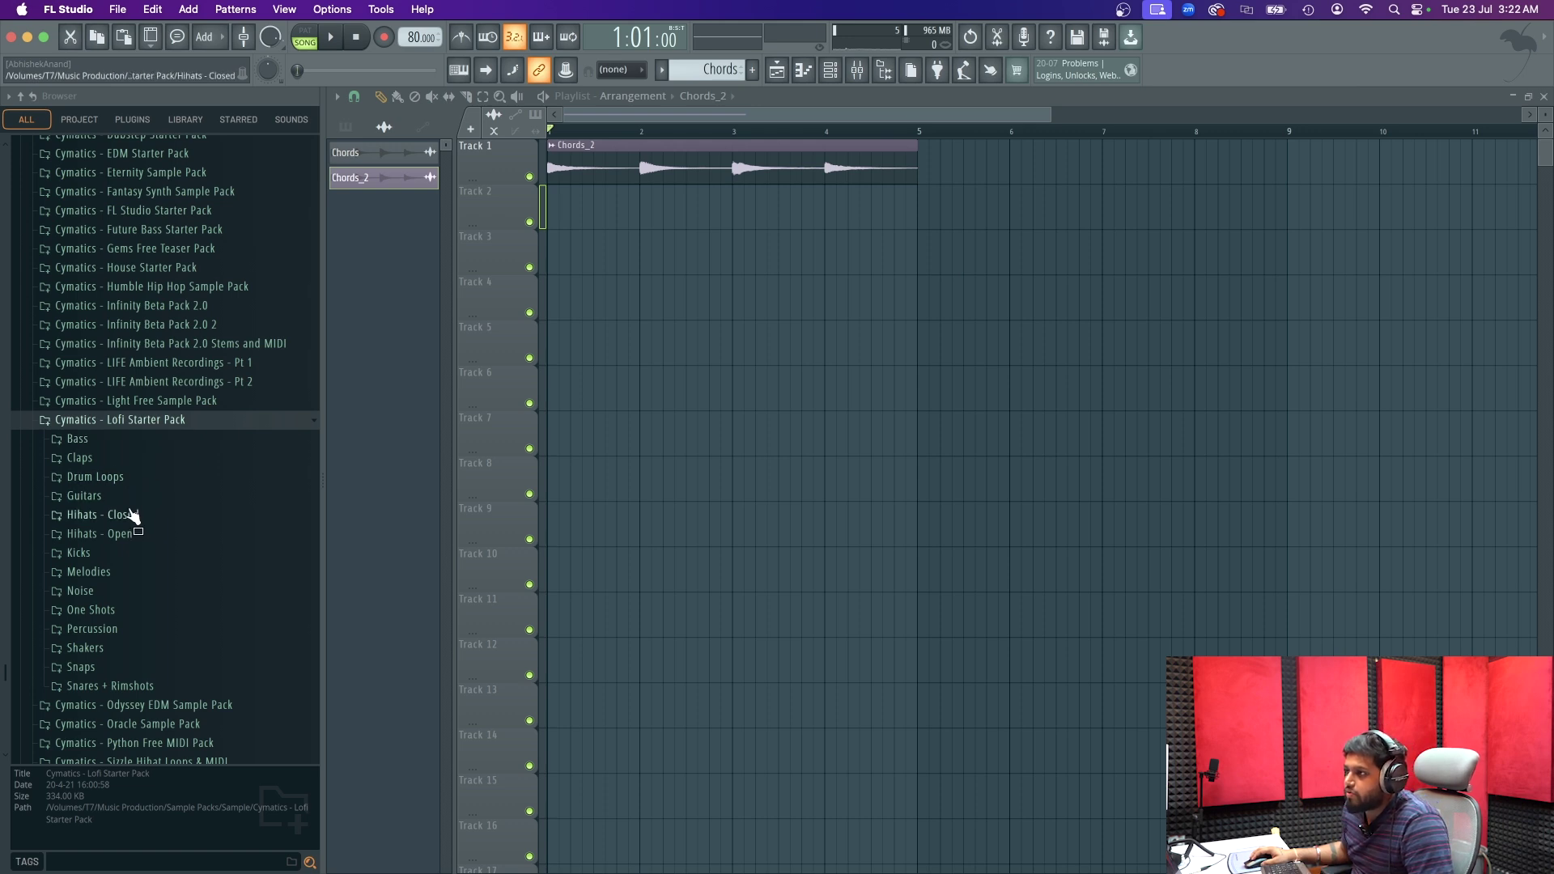
# - Preview samples in the Lofi Starter Pack's Kicks folder, including Dreams Lofi Kick 2, and collapse the folder
pyautogui.click(132, 550)
pyautogui.click(136, 571)
pyautogui.click(142, 605)
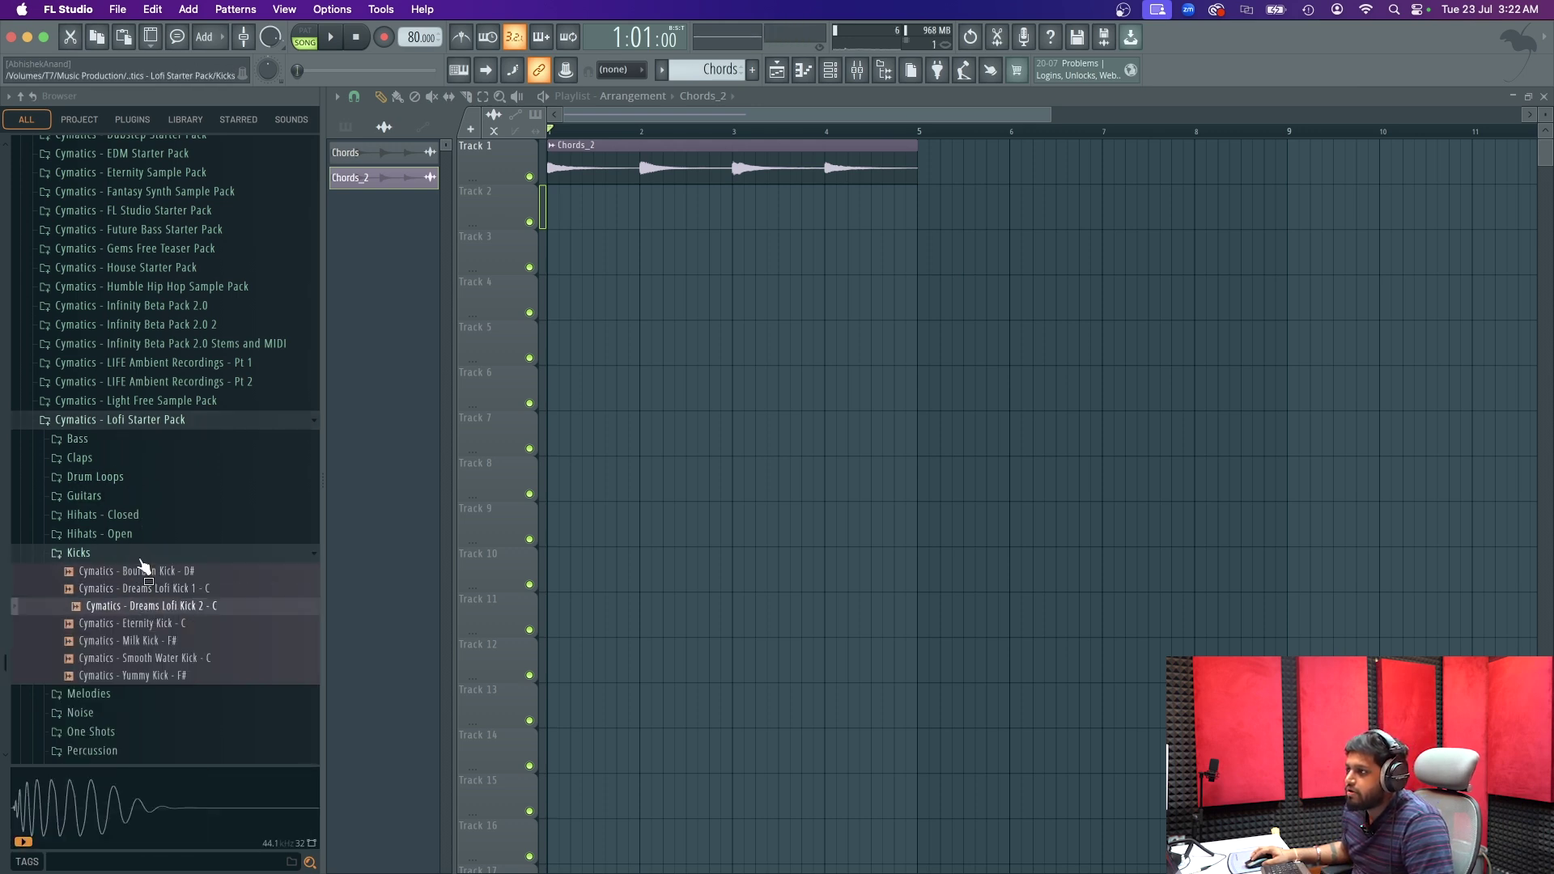
pyautogui.click(78, 553)
# - Preview Cymatics - Dreams Hihat Loop 2 - 80 BPM from Drum Loops and place two back-to-back copies on Track 3, filling bars 1 to 4
pyautogui.click(95, 477)
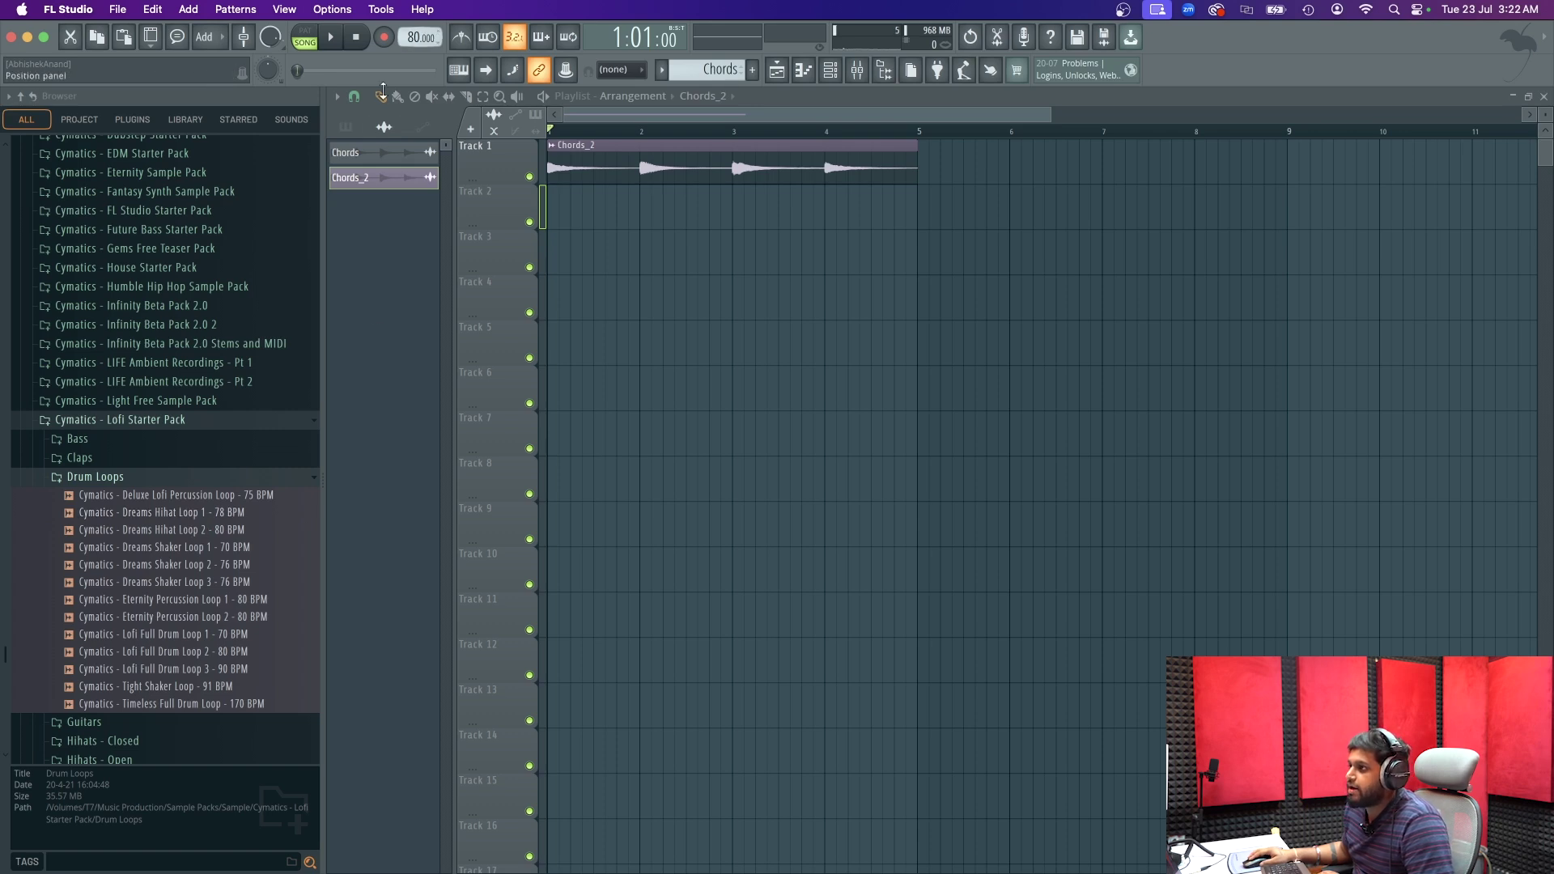
pyautogui.click(257, 532)
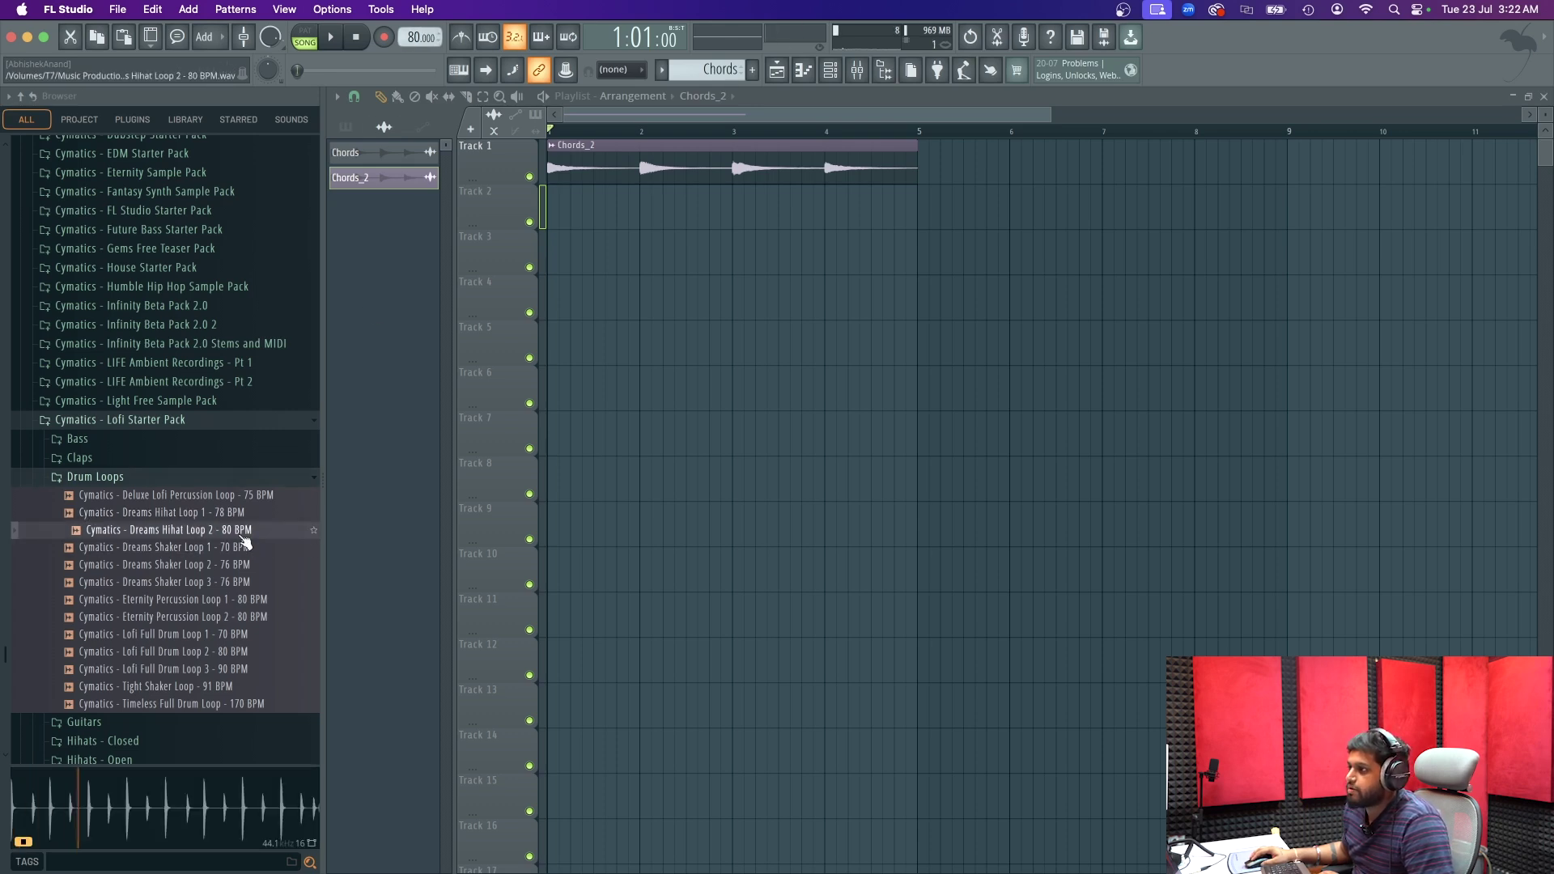
pyautogui.moveTo(243, 540); pyautogui.dragTo(627, 259)
pyautogui.click(770, 224)
pyautogui.moveTo(778, 181); pyautogui.dragTo(775, 246)
# - Route the Dreams Hihat Loop 2 clip to free mixer track 2 and lower that track's volume to about -8 dB
pyautogui.doubleClick(635, 241)
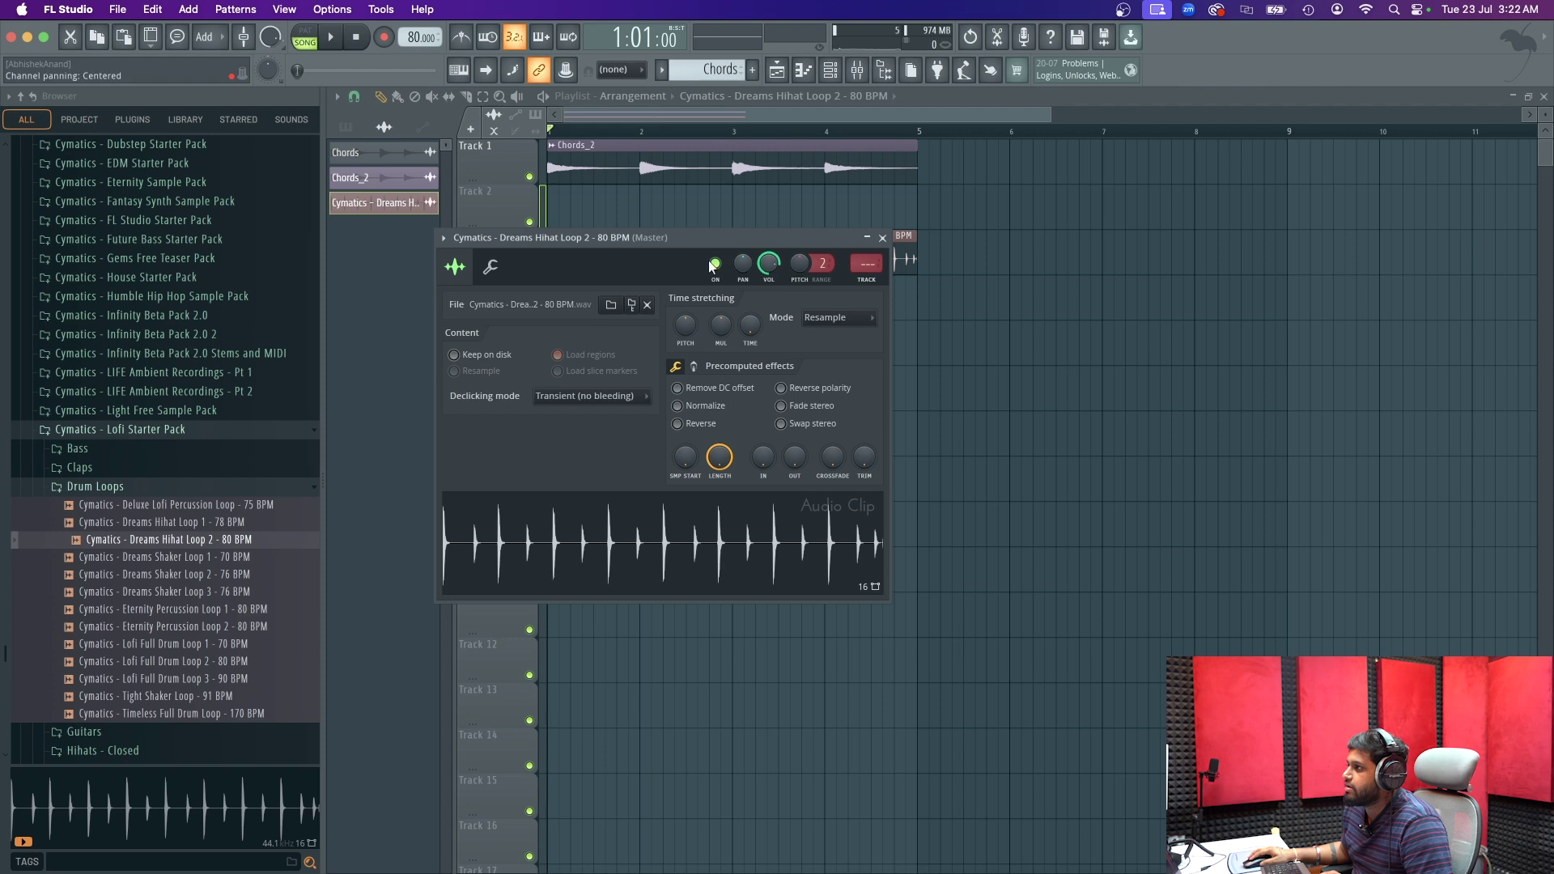
pyautogui.click(443, 238)
pyautogui.click(683, 284)
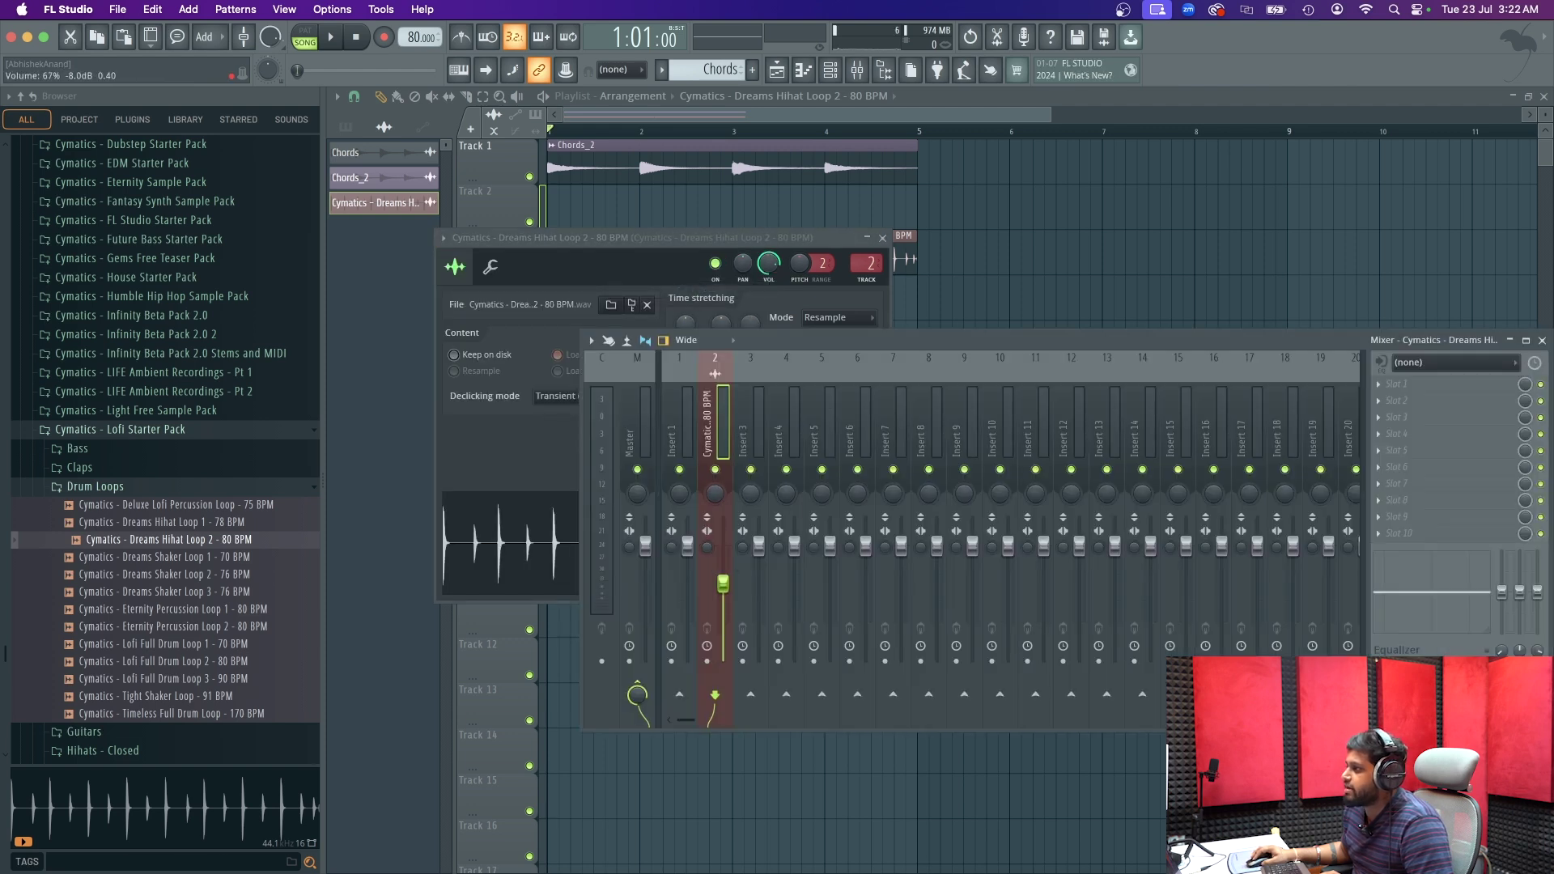
pyautogui.click(700, 110)
# - Route the Chords_2 clip to free mixer track 3 and return to the playlist
pyautogui.doubleClick(661, 154)
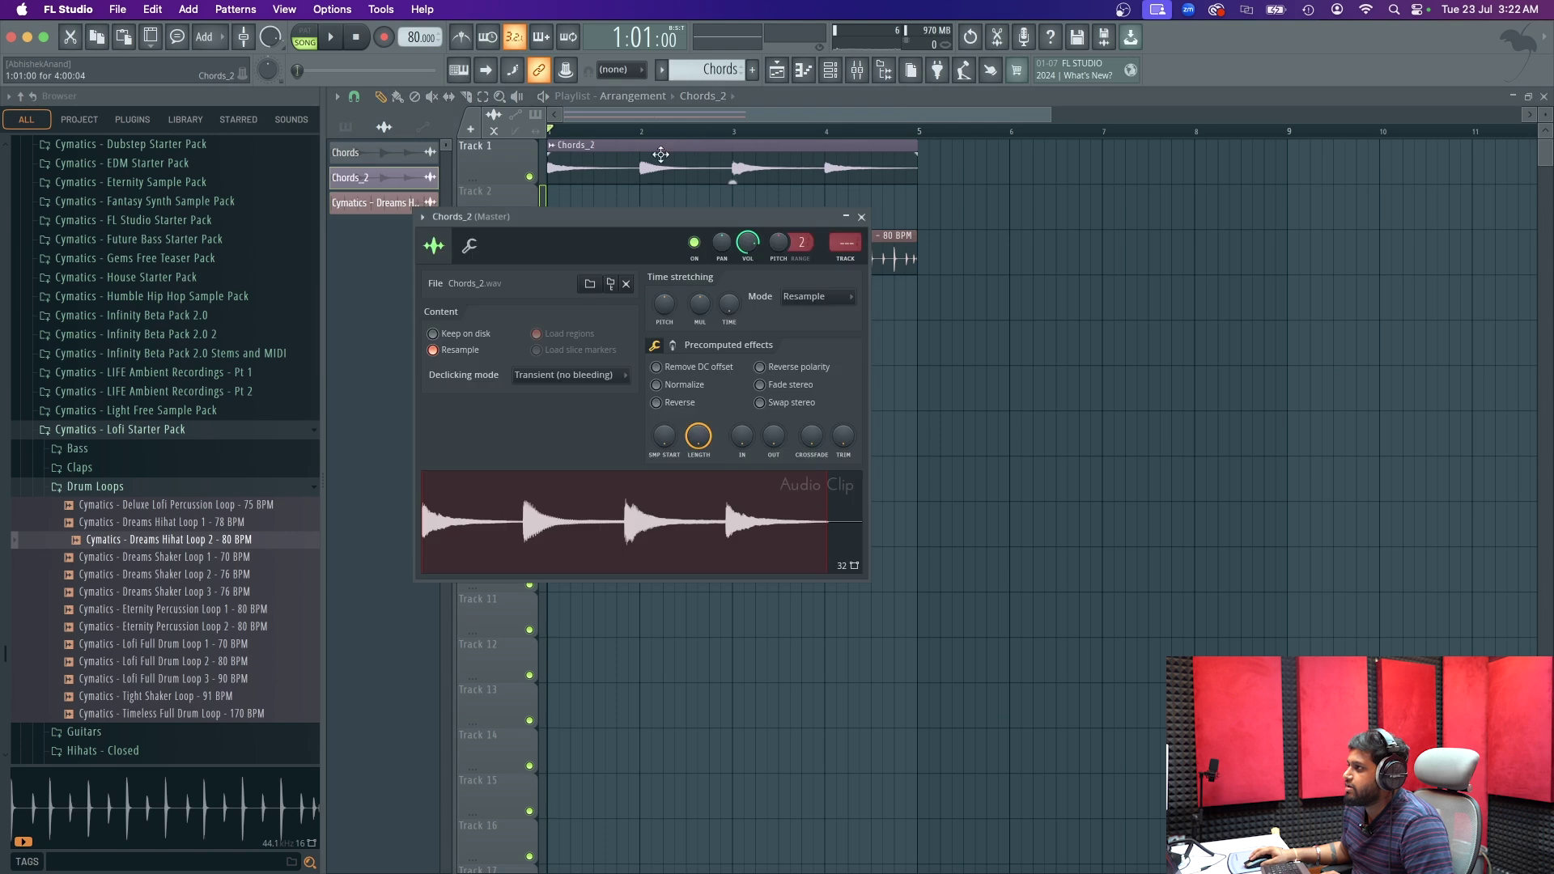
pyautogui.click(423, 218)
pyautogui.click(680, 268)
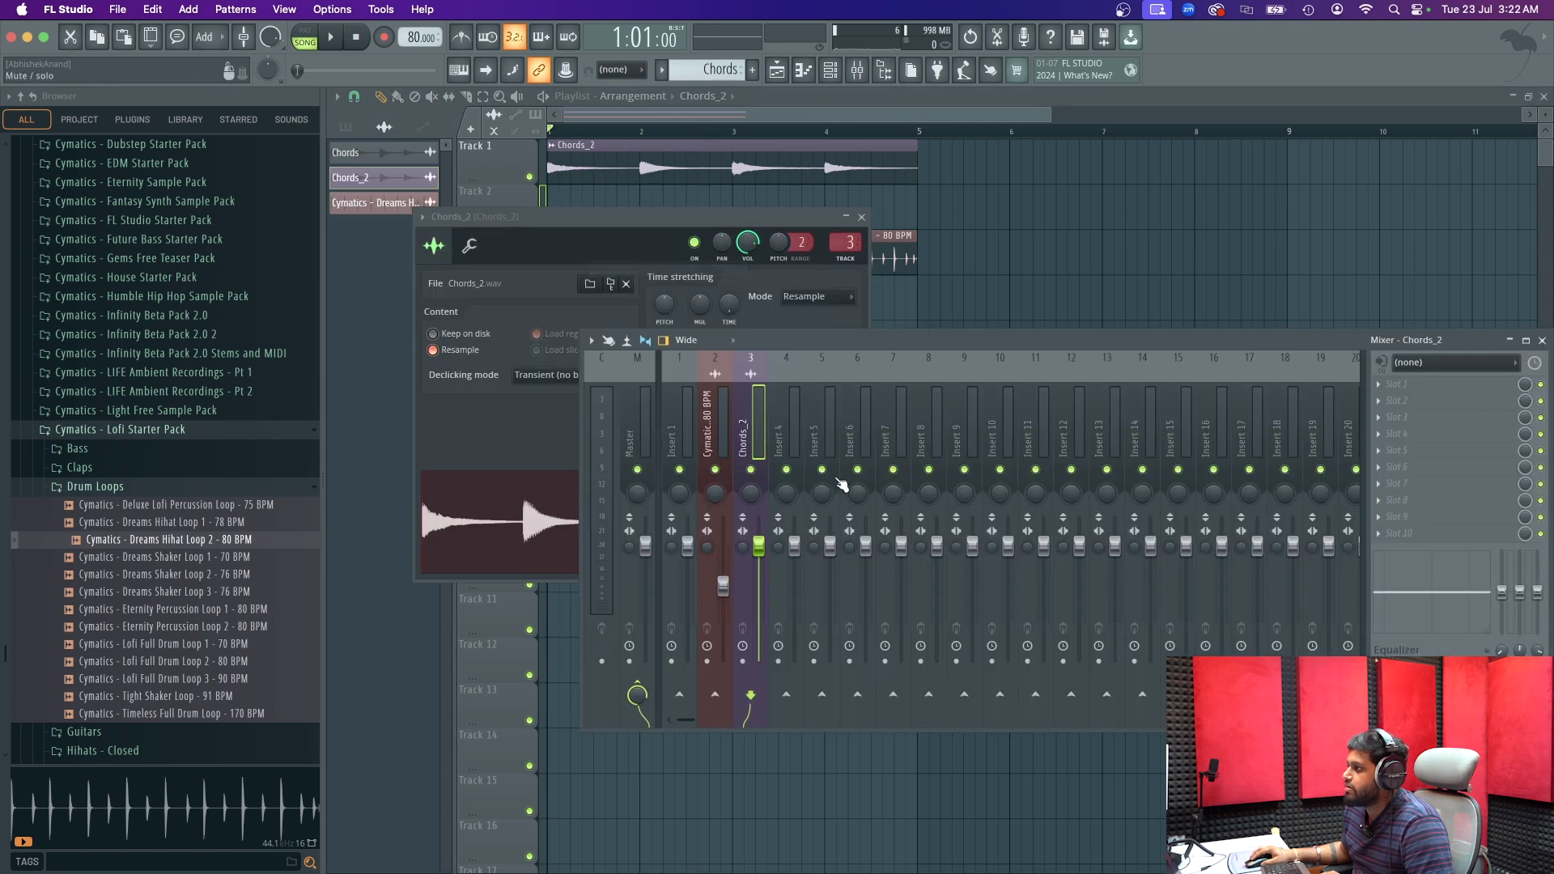
pyautogui.click(717, 114)
# - Play the arrangement, solo Track 3 with the hi-hat loop, and stop playback
pyautogui.press('space')
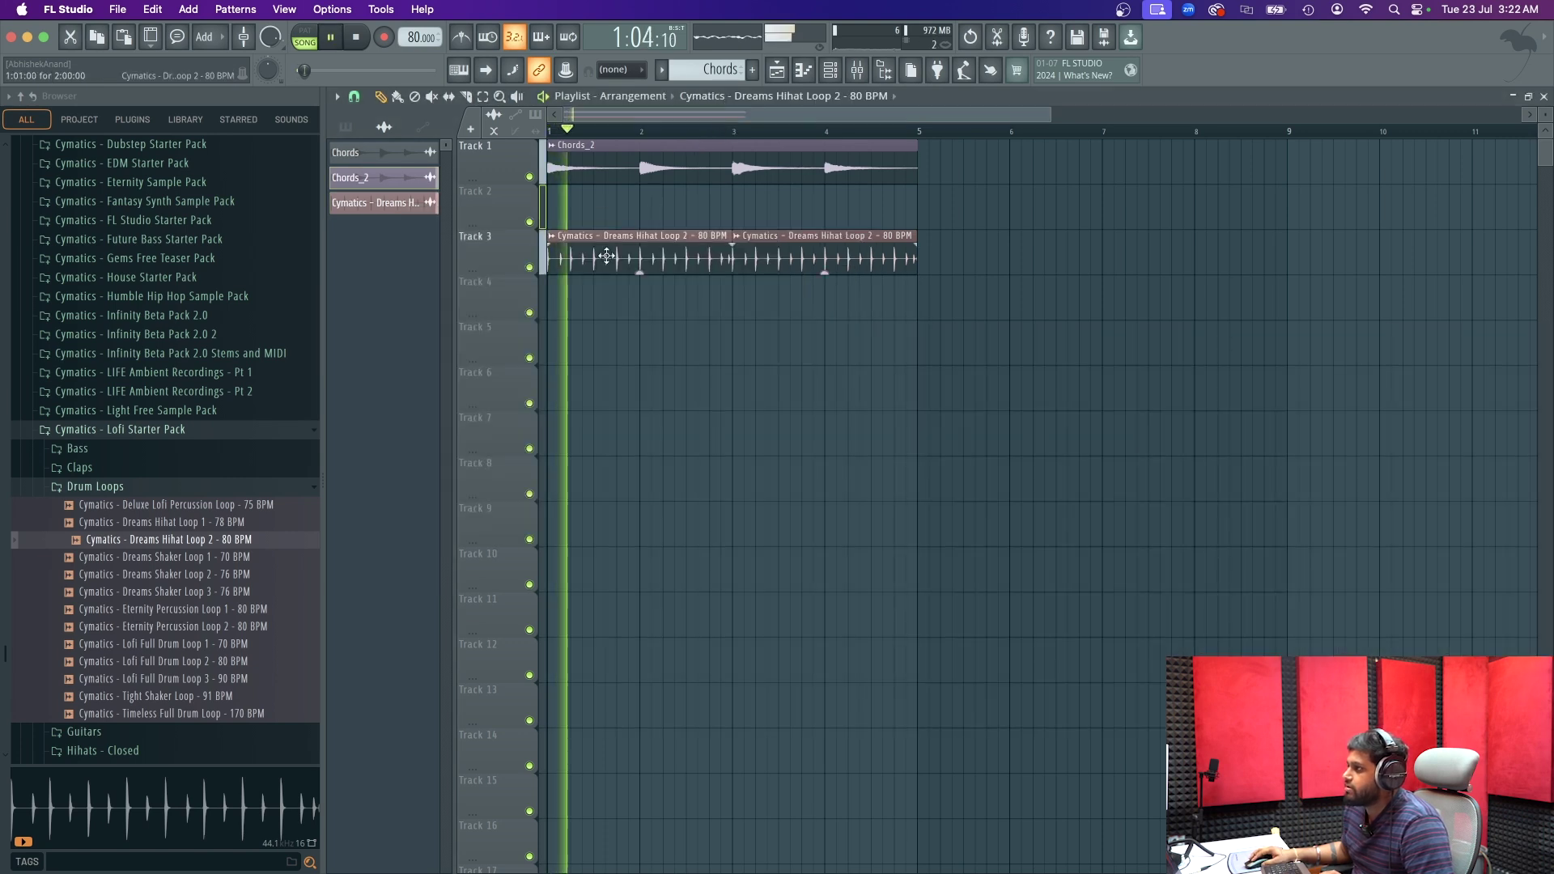
pyautogui.keyDown('ctrl'); pyautogui.click(529, 267); pyautogui.keyUp('ctrl')
pyautogui.press('space')
# - Maximize the mixer and lower the volume of the Chords_2 mixer track
pyautogui.click(866, 71)
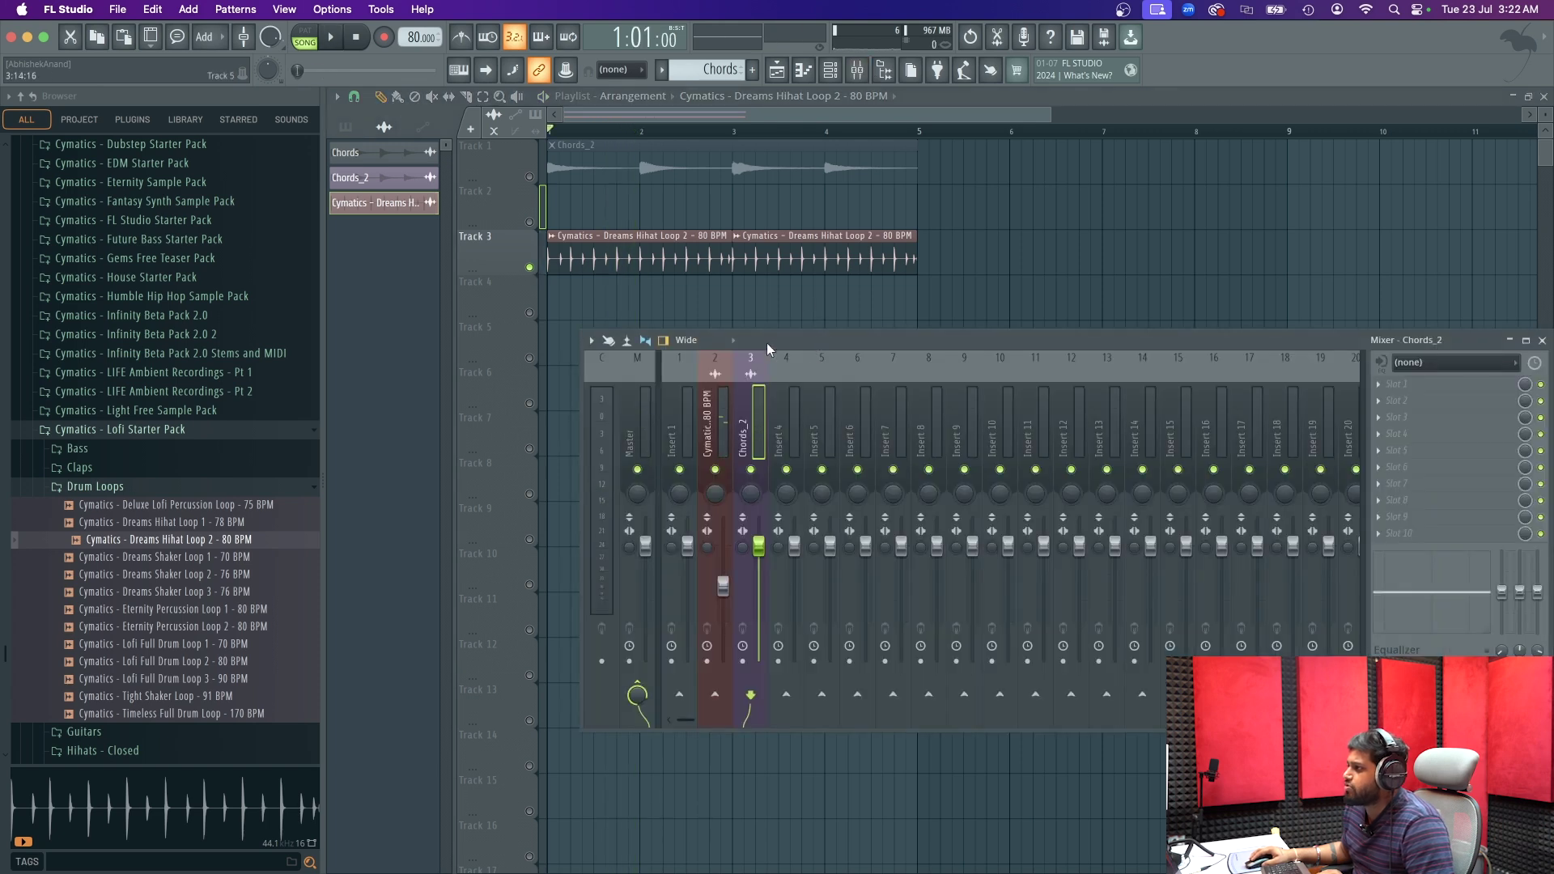
pyautogui.doubleClick(871, 343)
pyautogui.click(495, 368)
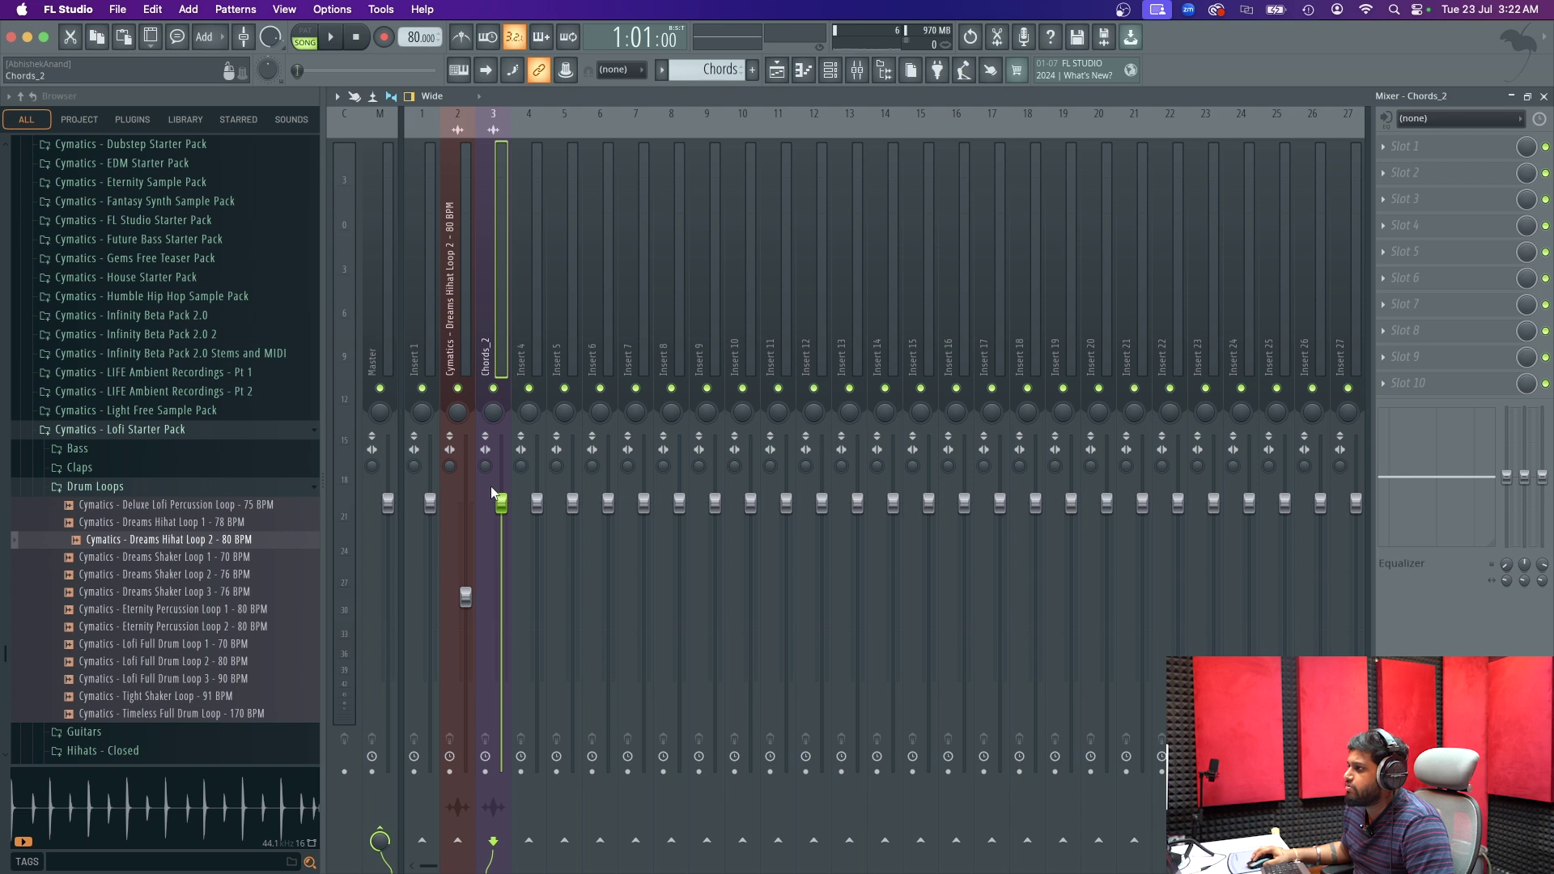
# - Load Fruity Parametric EQ 2 into the first effect slot of the Dreams Hihat Loop 2 mixer track
pyautogui.press('Left')
pyautogui.click(1464, 146)
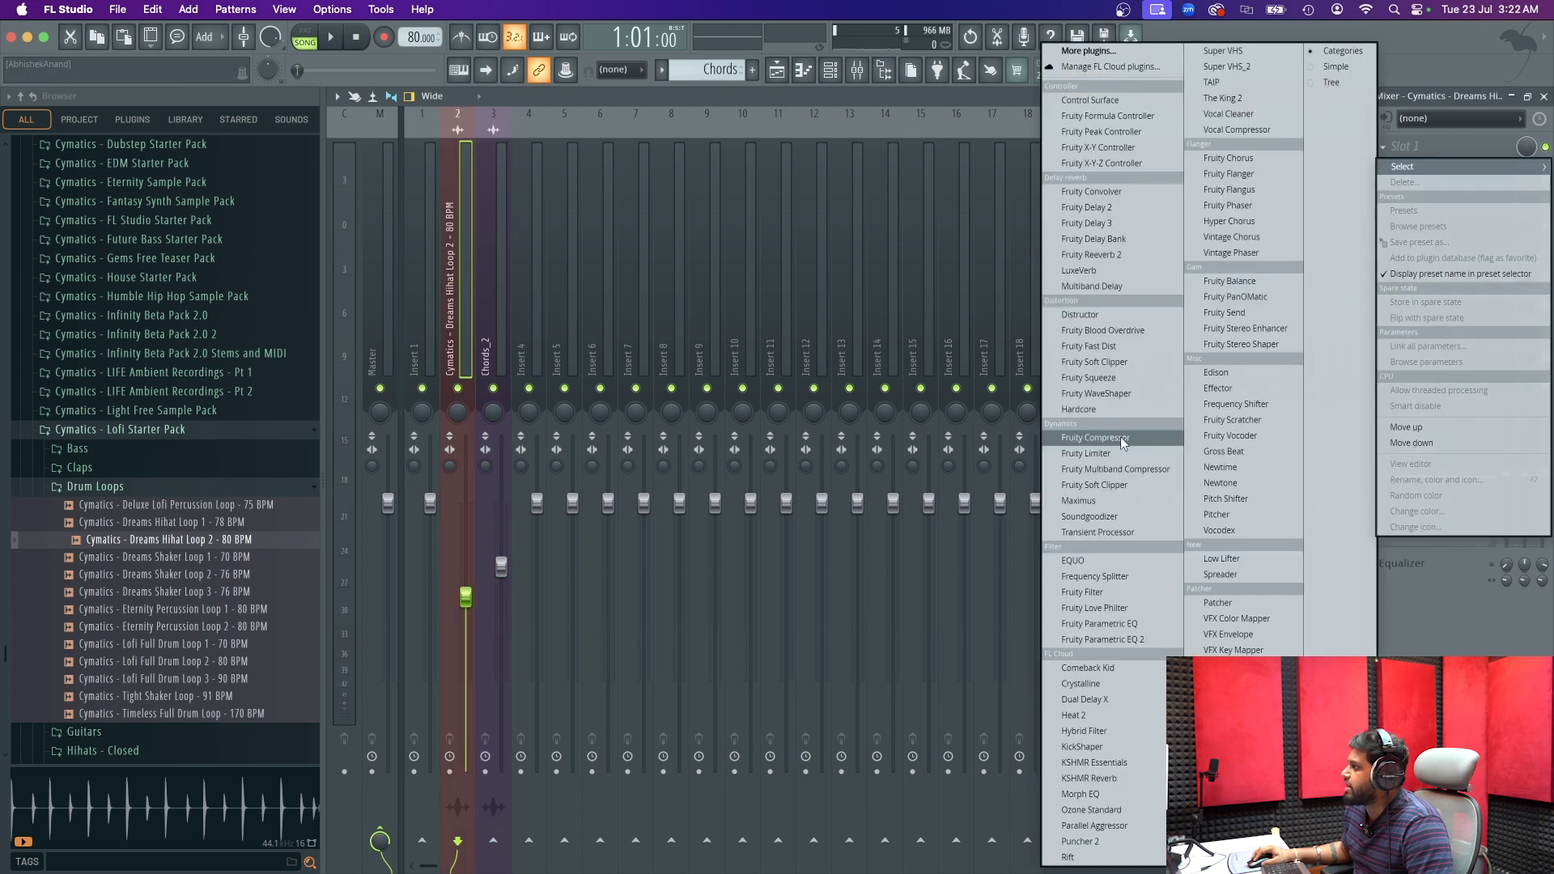
pyautogui.click(1076, 647)
# - Make EQ band 7 a Steep 8 low-pass filter and set its cutoff to about 5.2 kHz while listening to the hi-hats
pyautogui.rightClick(800, 397)
pyautogui.moveTo(824, 438)
pyautogui.click(880, 454)
pyautogui.moveTo(800, 396); pyautogui.dragTo(738, 397)
pyautogui.rightClick(737, 396)
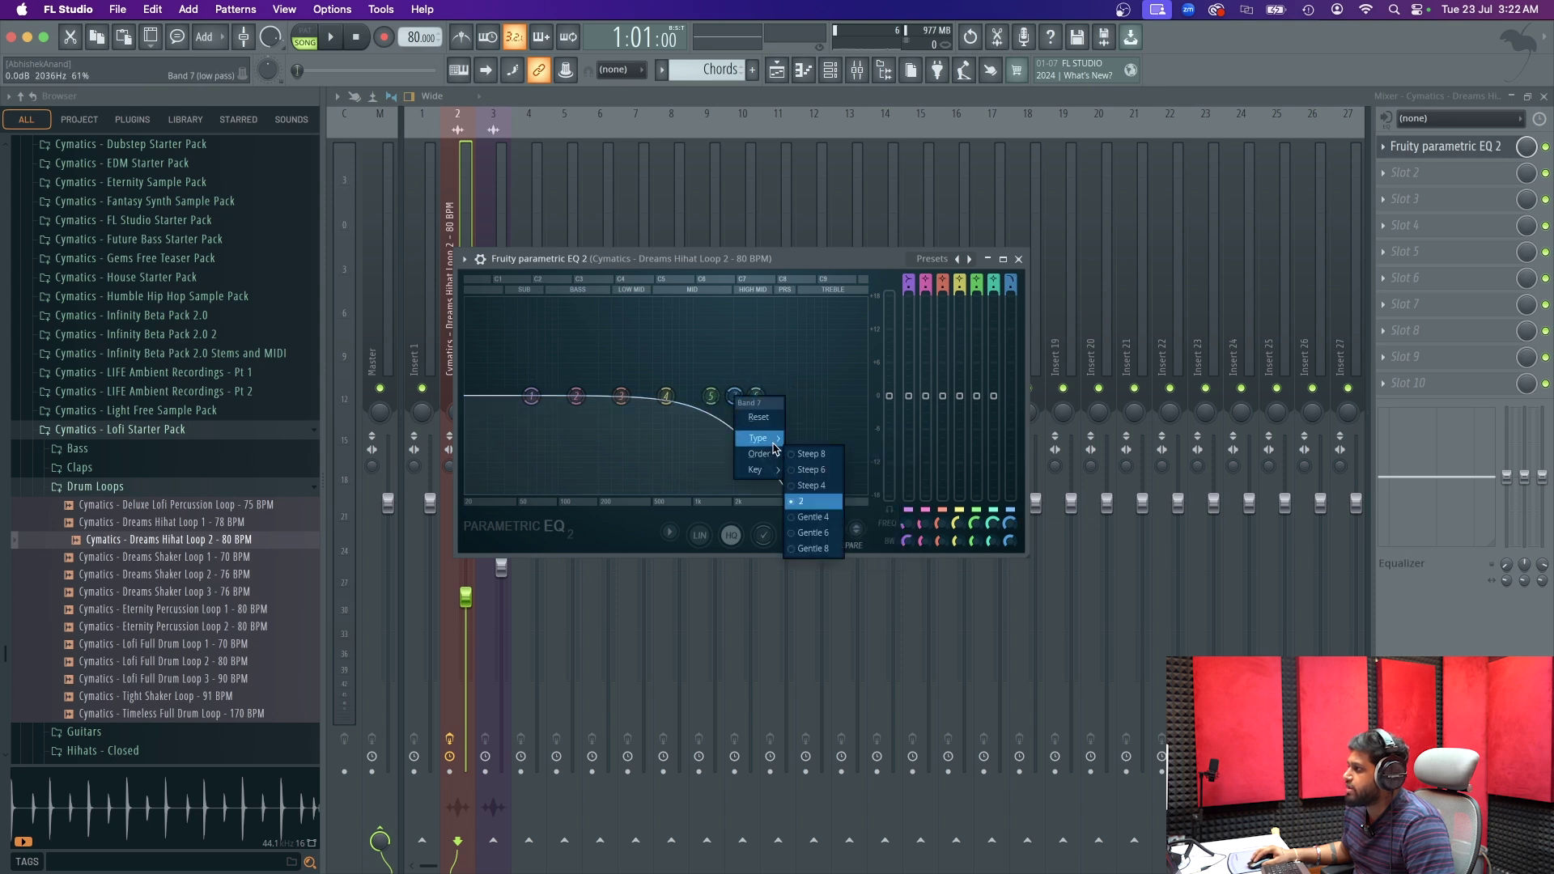
pyautogui.click(798, 456)
pyautogui.press('space')
pyautogui.moveTo(735, 396); pyautogui.dragTo(797, 396)
pyautogui.press('space')
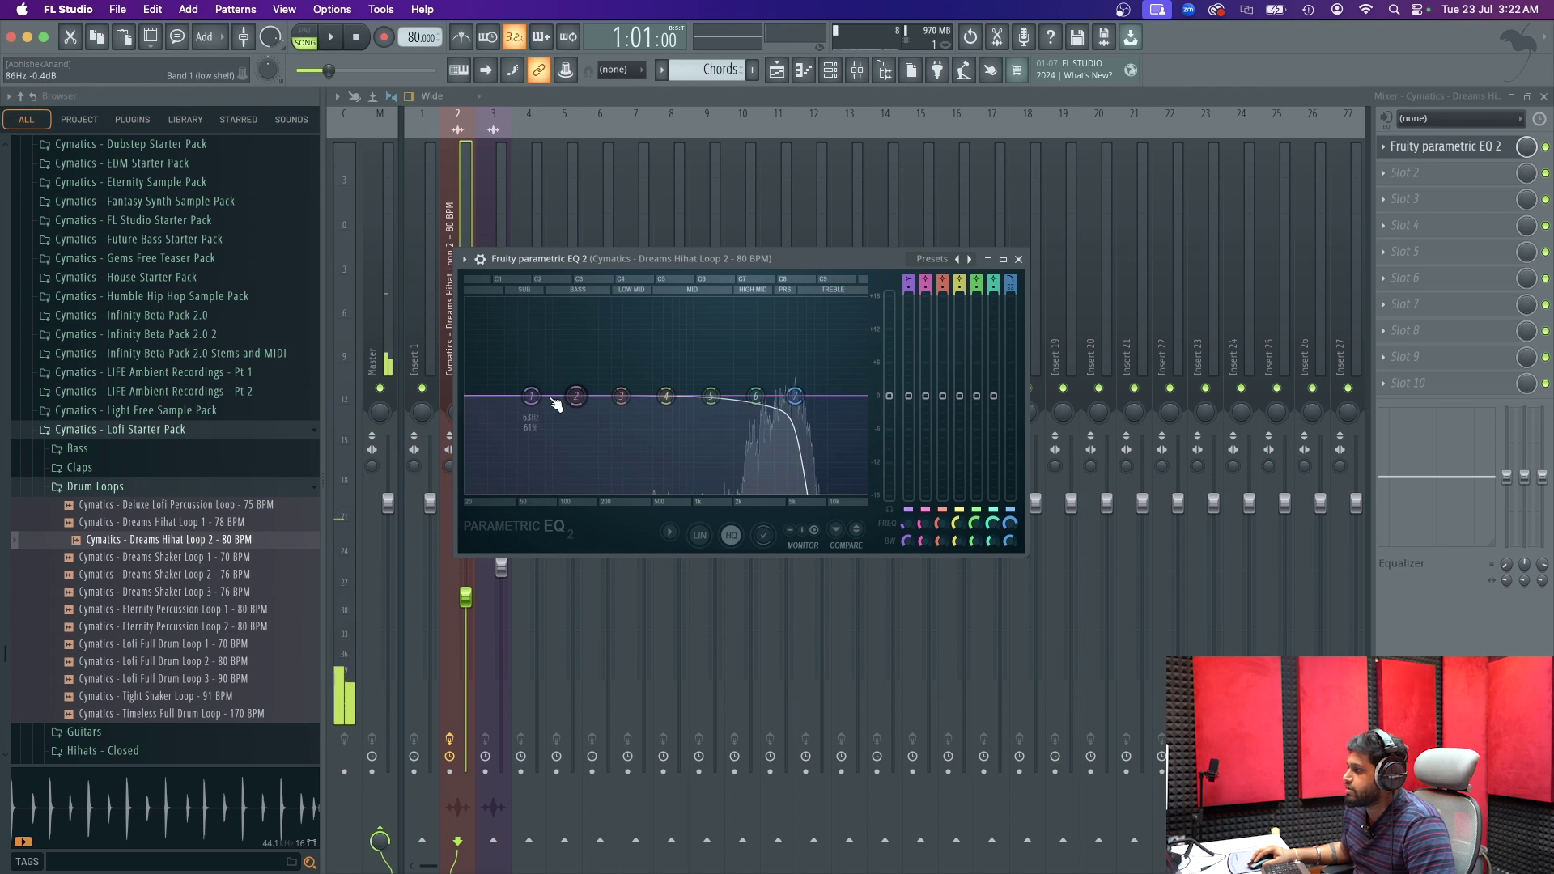
pyautogui.click(782, 78)
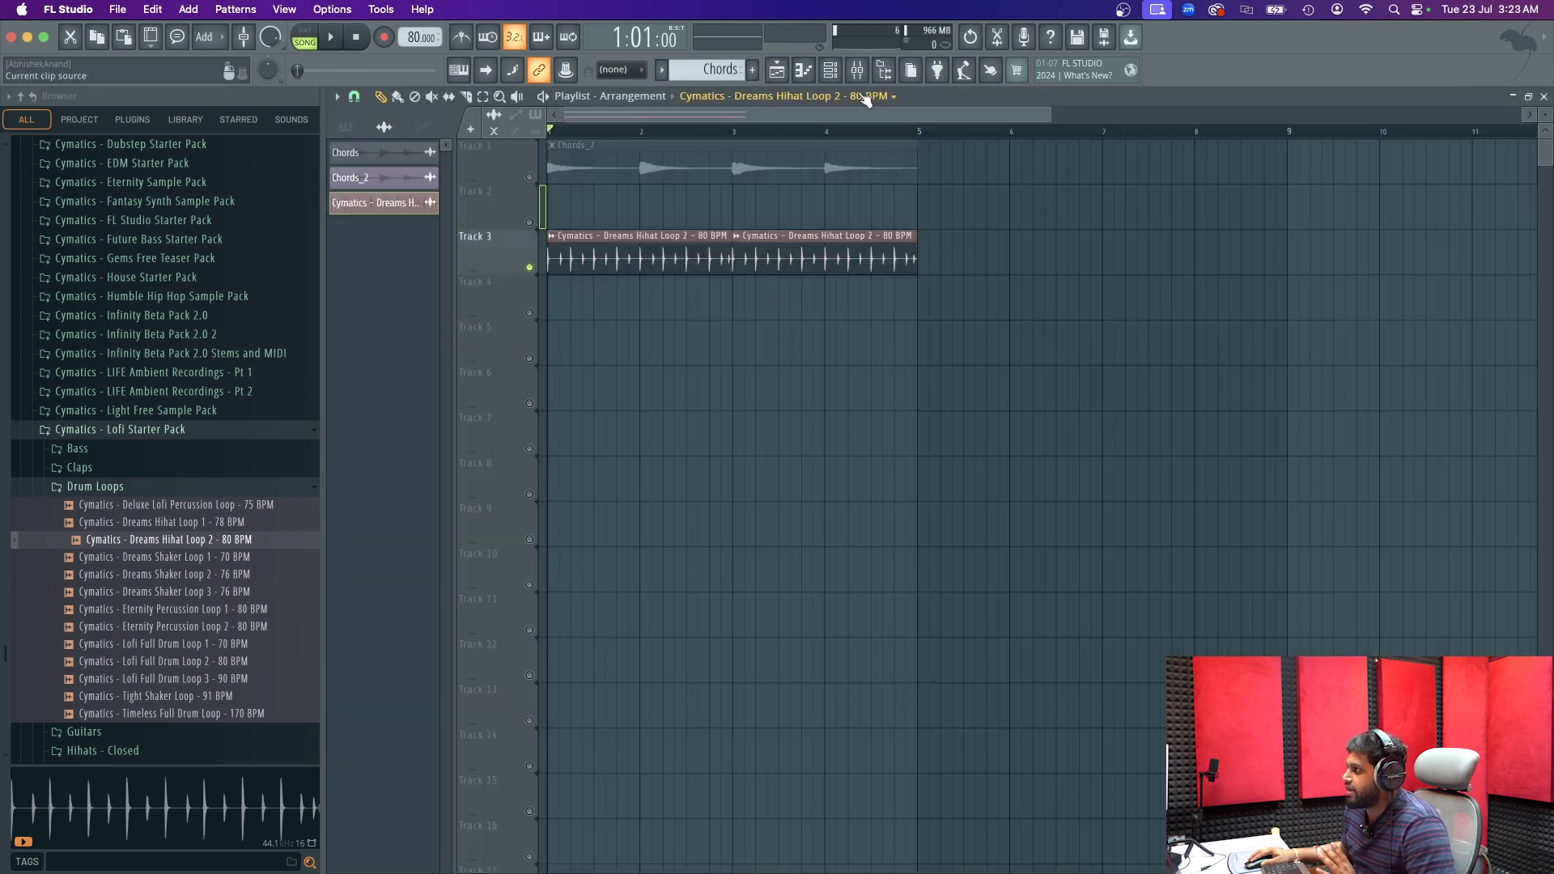
pyautogui.press('F6')
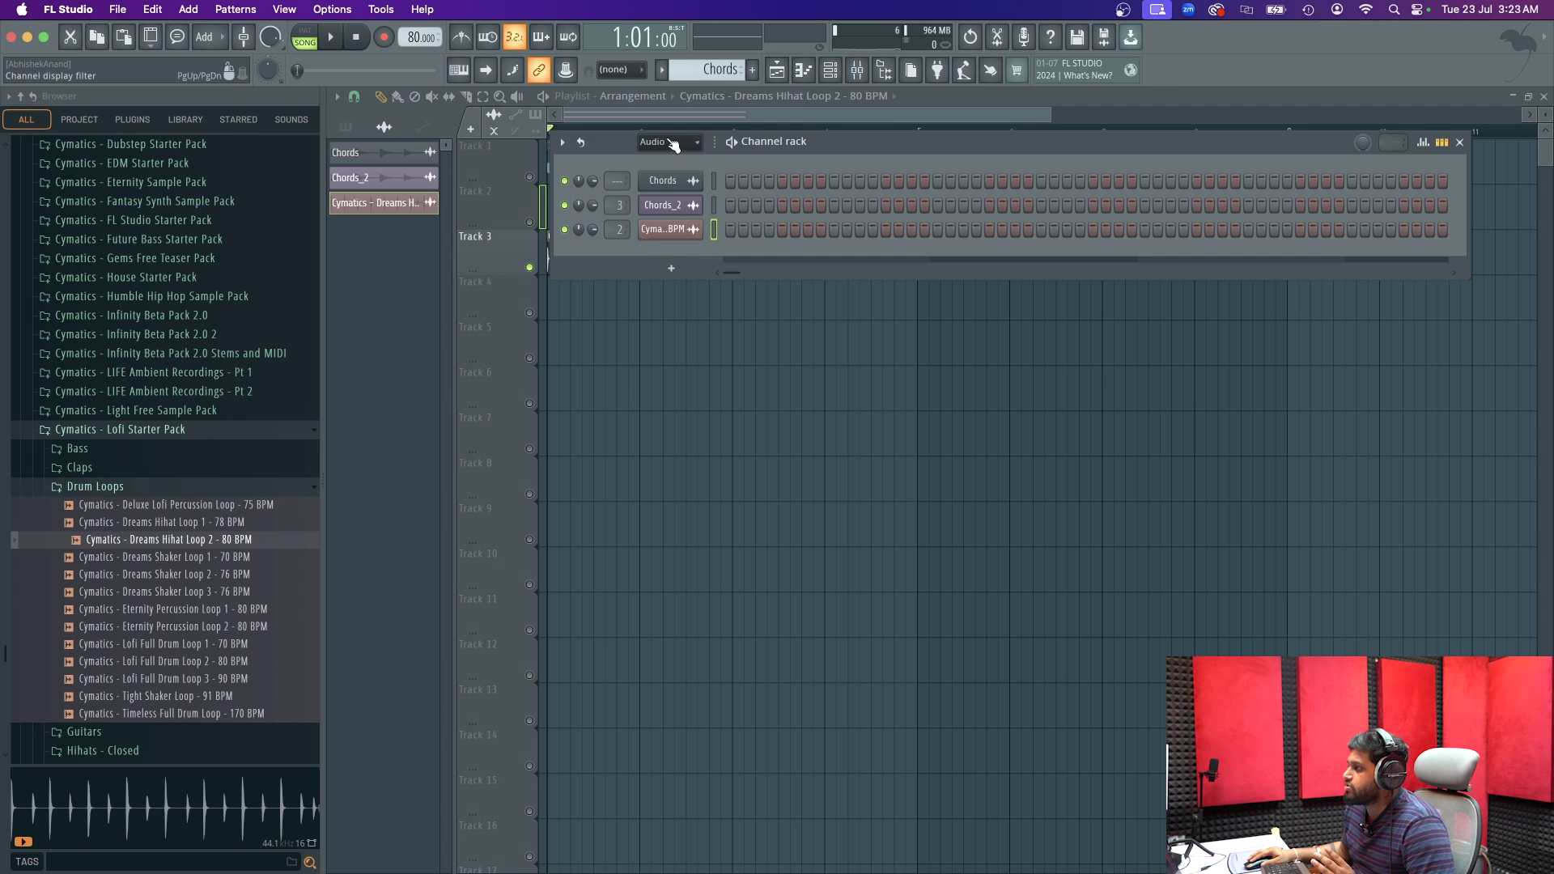
pyautogui.click(818, 110)
# - Detach the hi-hat track's Parametric EQ 2 window, close the mixer, and place the EQ below the clips in the playlist
pyautogui.click(857, 69)
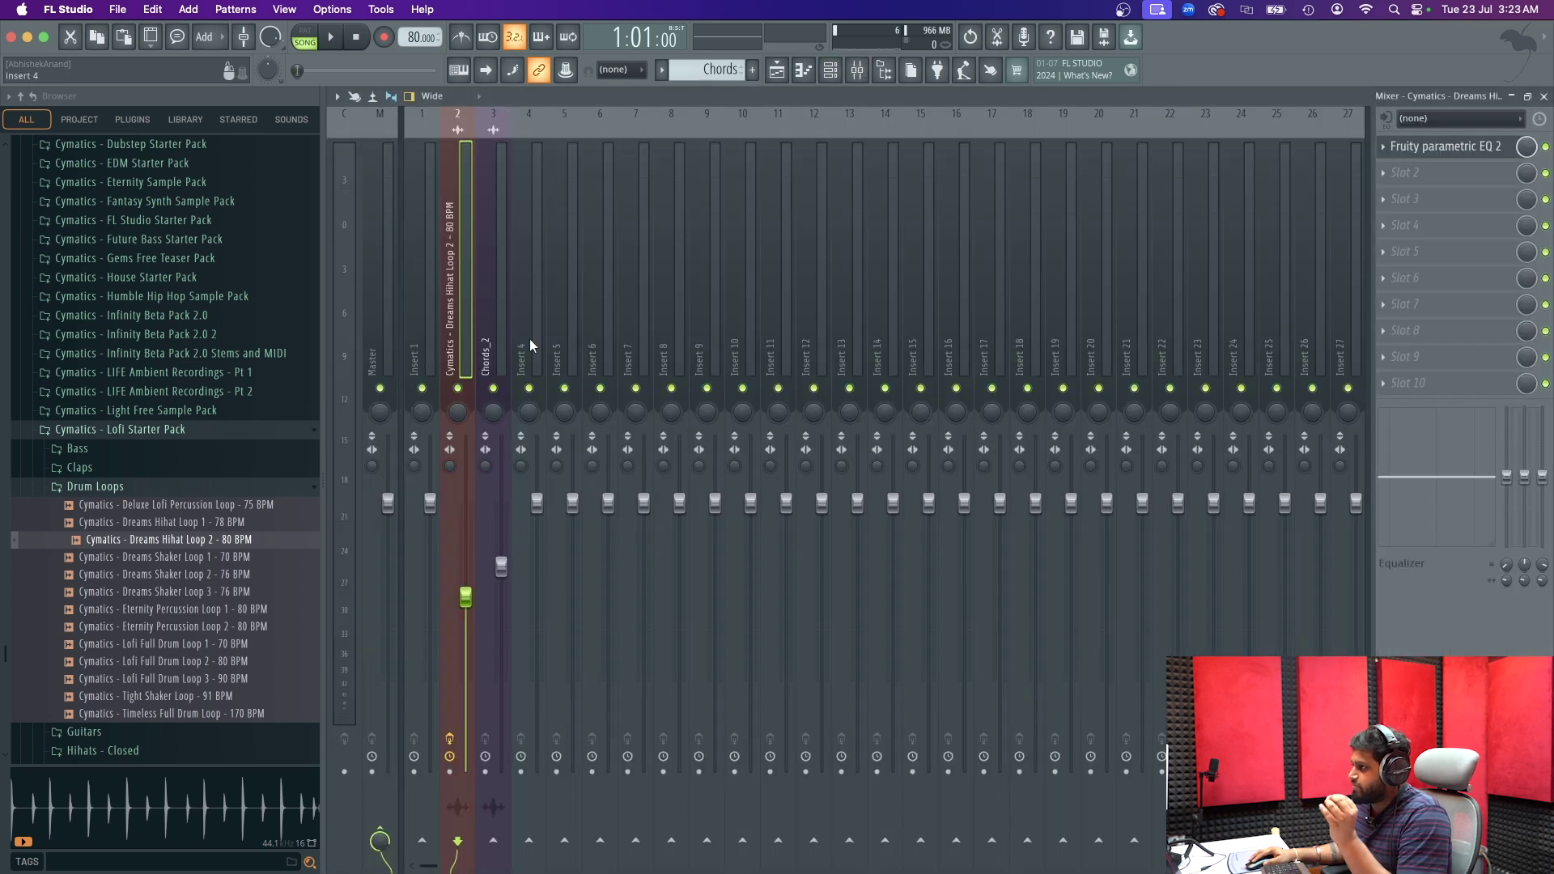
pyautogui.click(1444, 145)
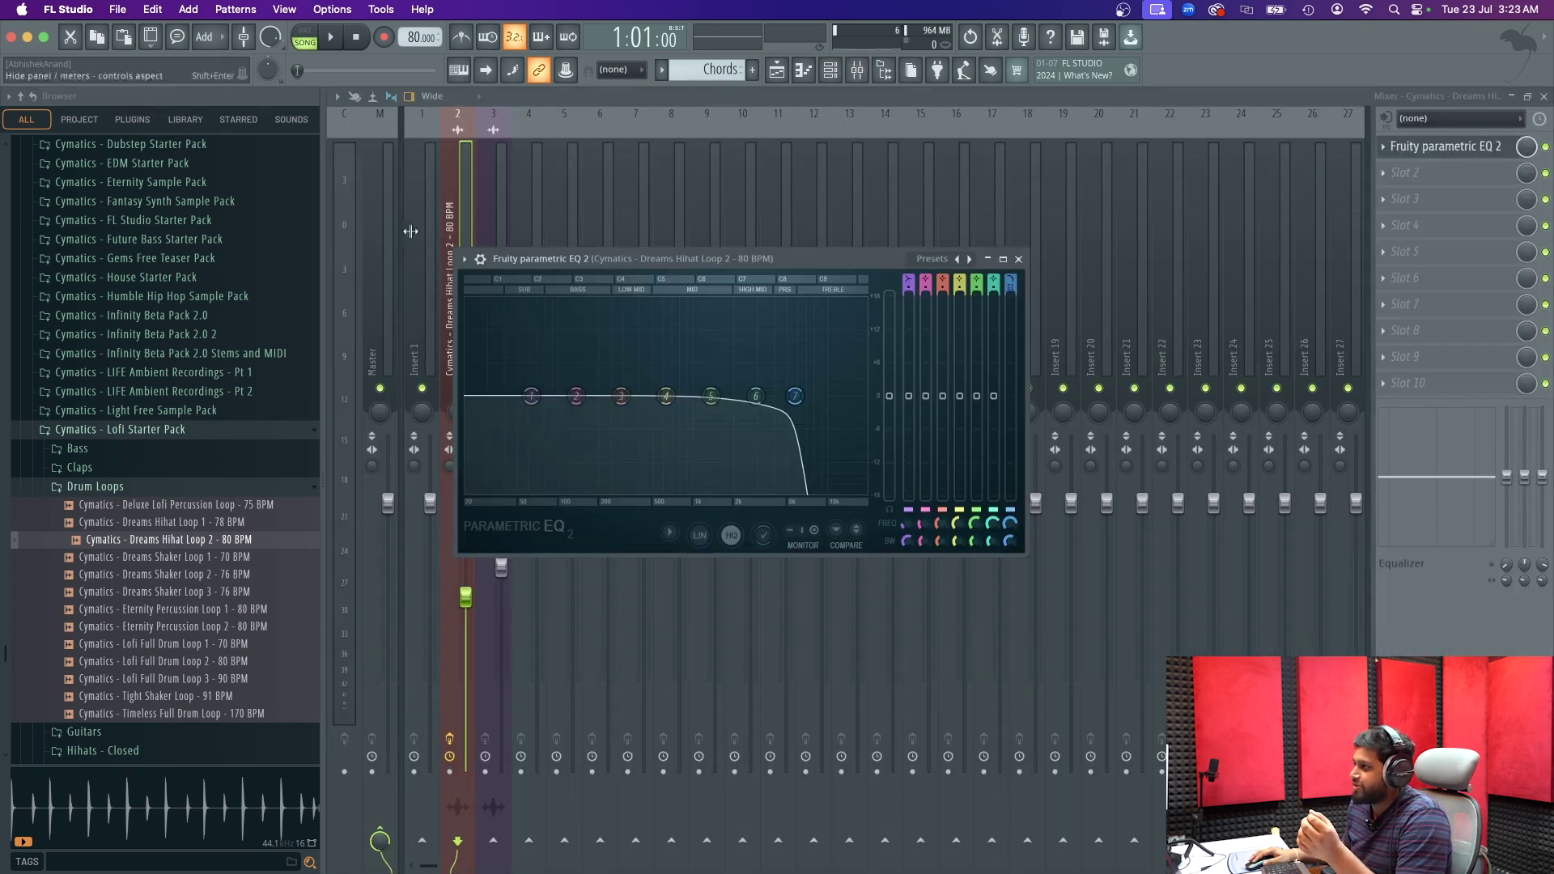
pyautogui.click(465, 259)
pyautogui.click(527, 624)
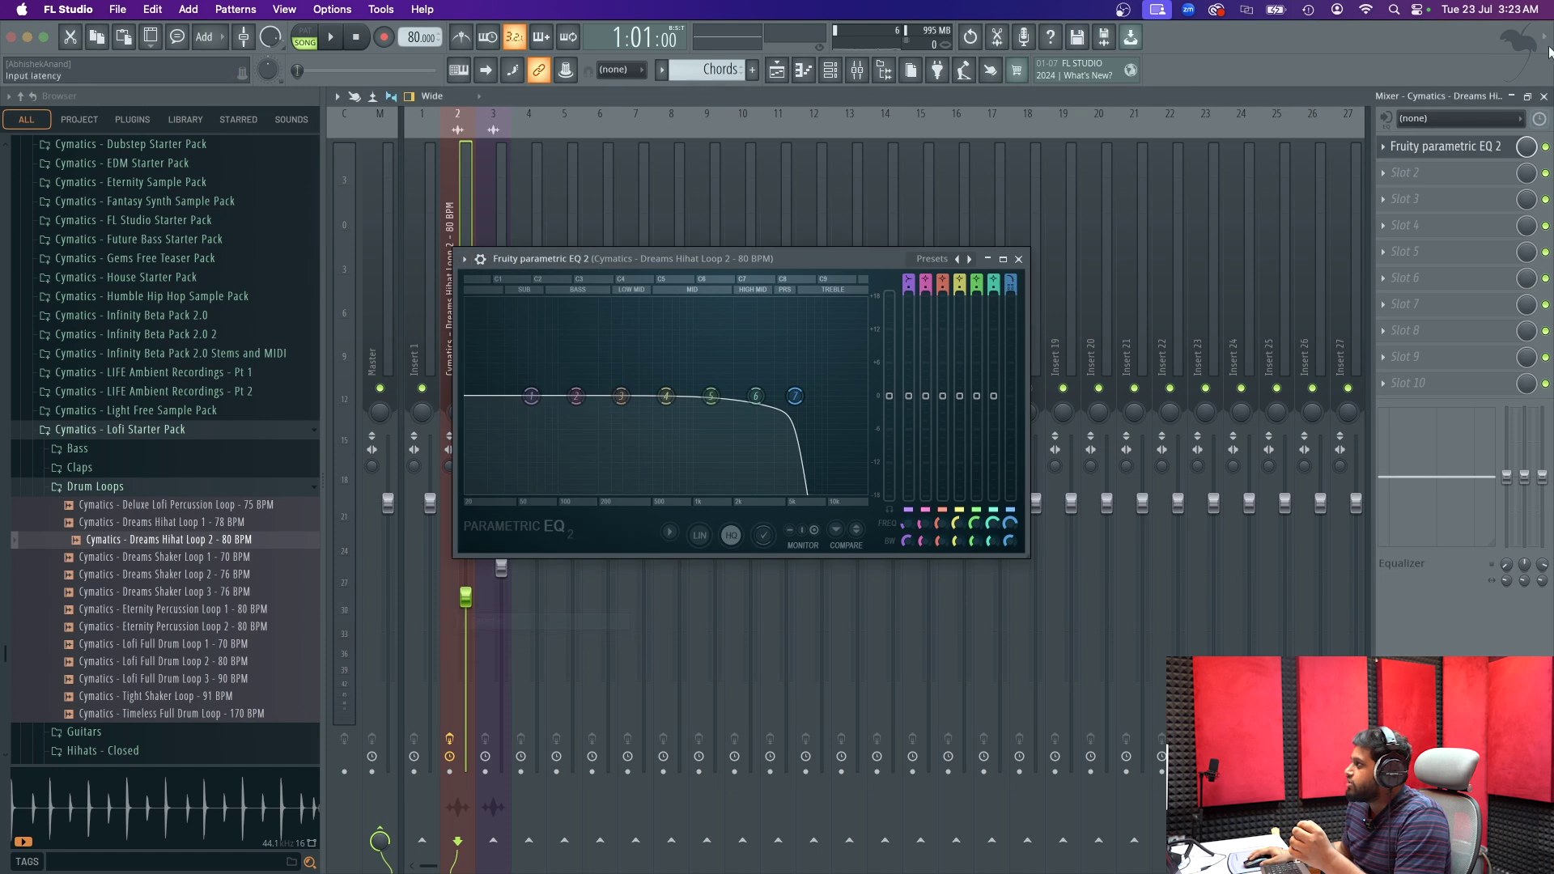
pyautogui.click(1543, 97)
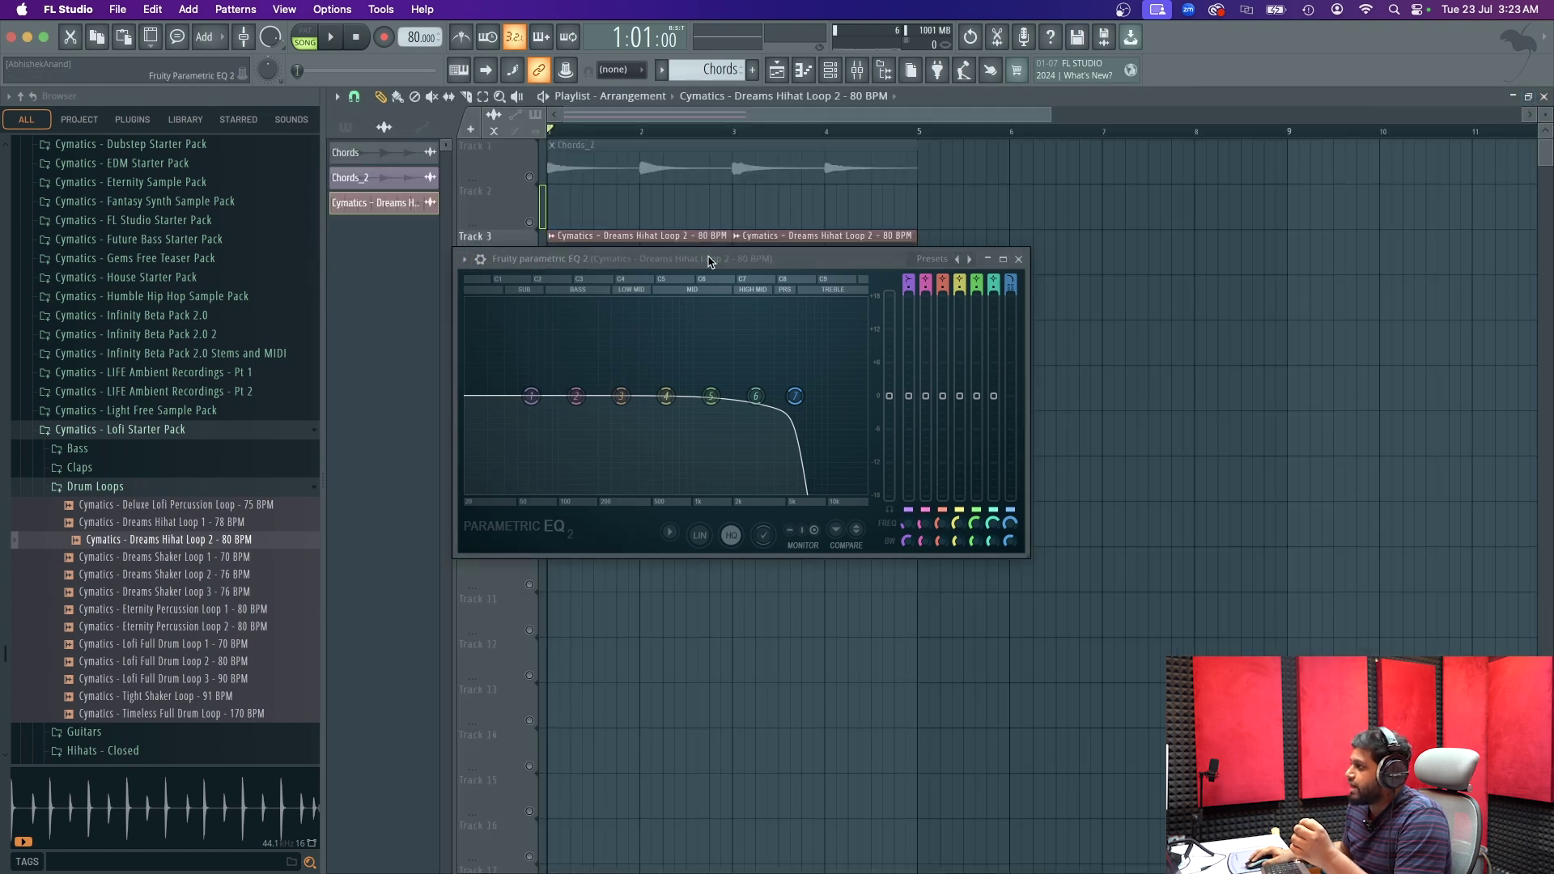
pyautogui.moveTo(709, 261); pyautogui.dragTo(1091, 381)
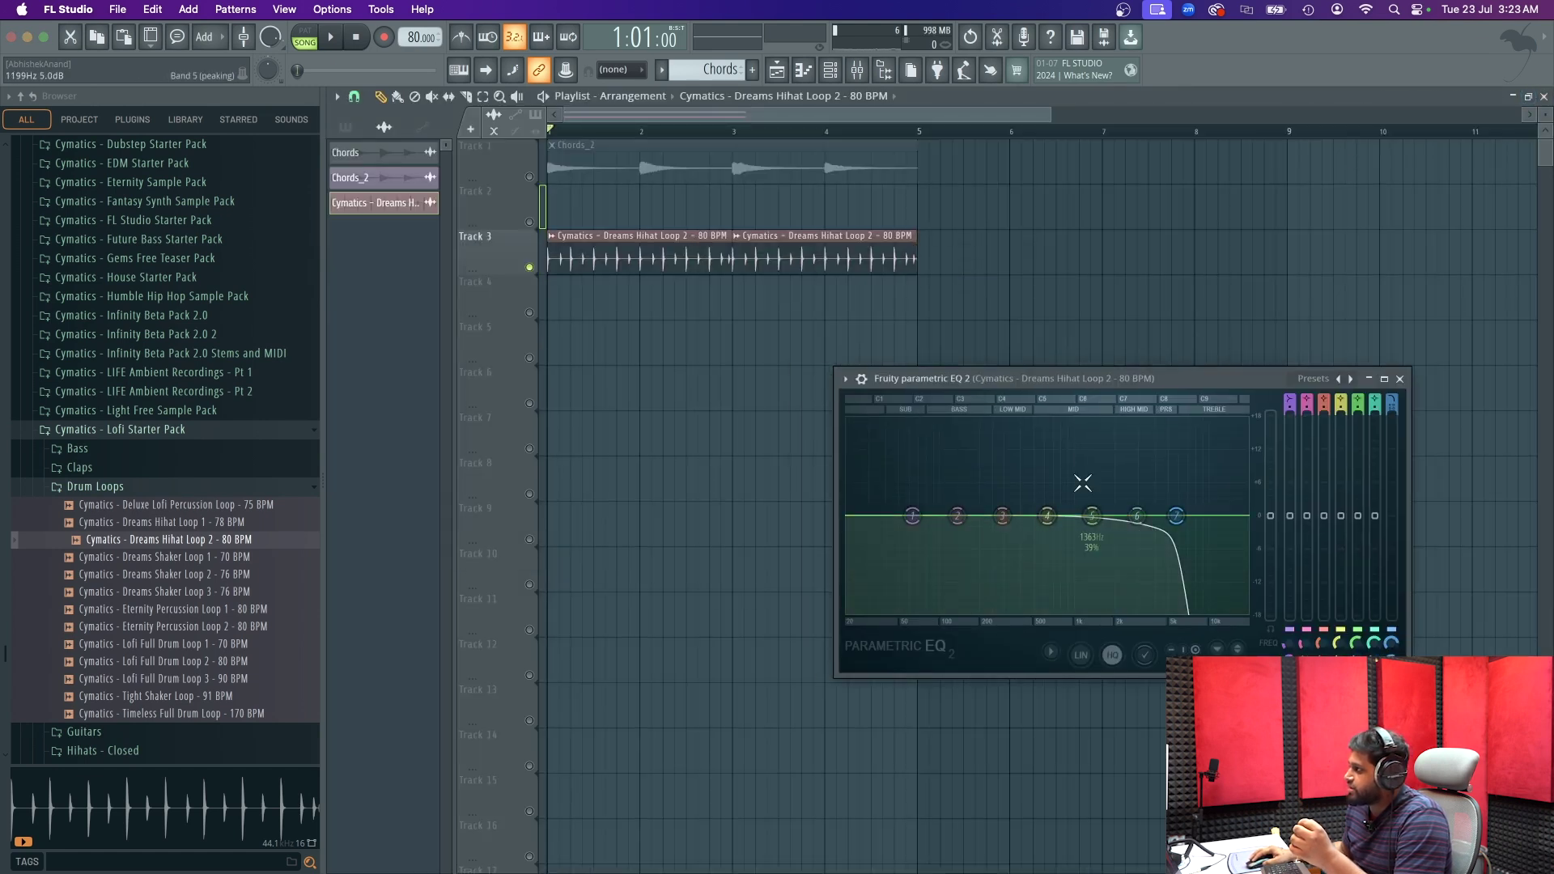
# - Set the Dreams Hihat Loop 2 clip's pitch shift to -1000 cents with stretch mode Auto, audition it, and close its channel settings
pyautogui.doubleClick(568, 242)
pyautogui.doubleClick(578, 241)
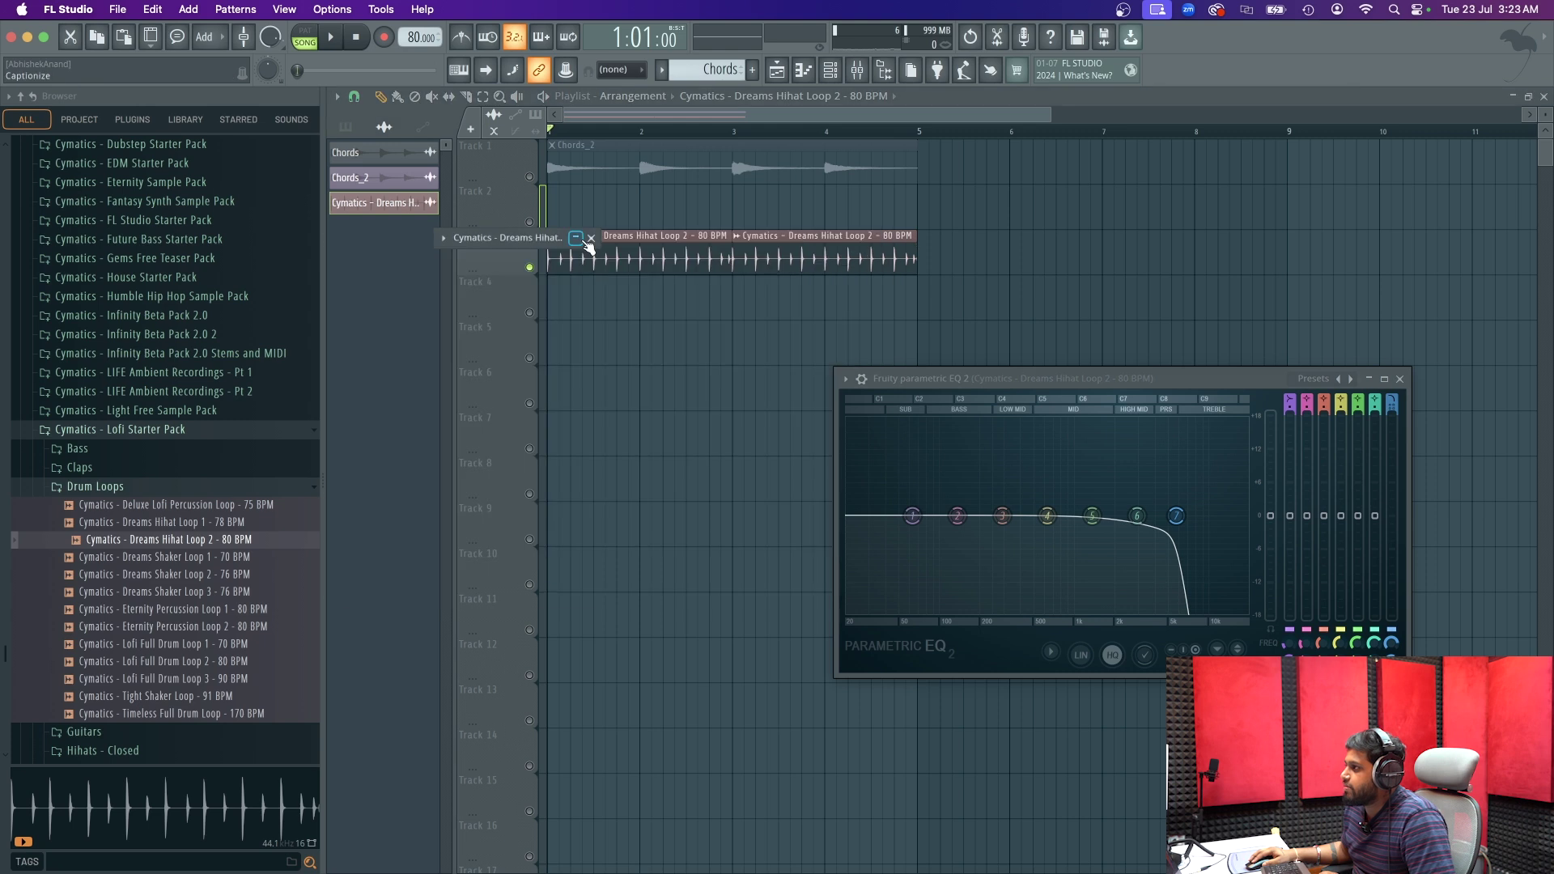
pyautogui.click(577, 241)
pyautogui.moveTo(520, 237); pyautogui.dragTo(719, 268)
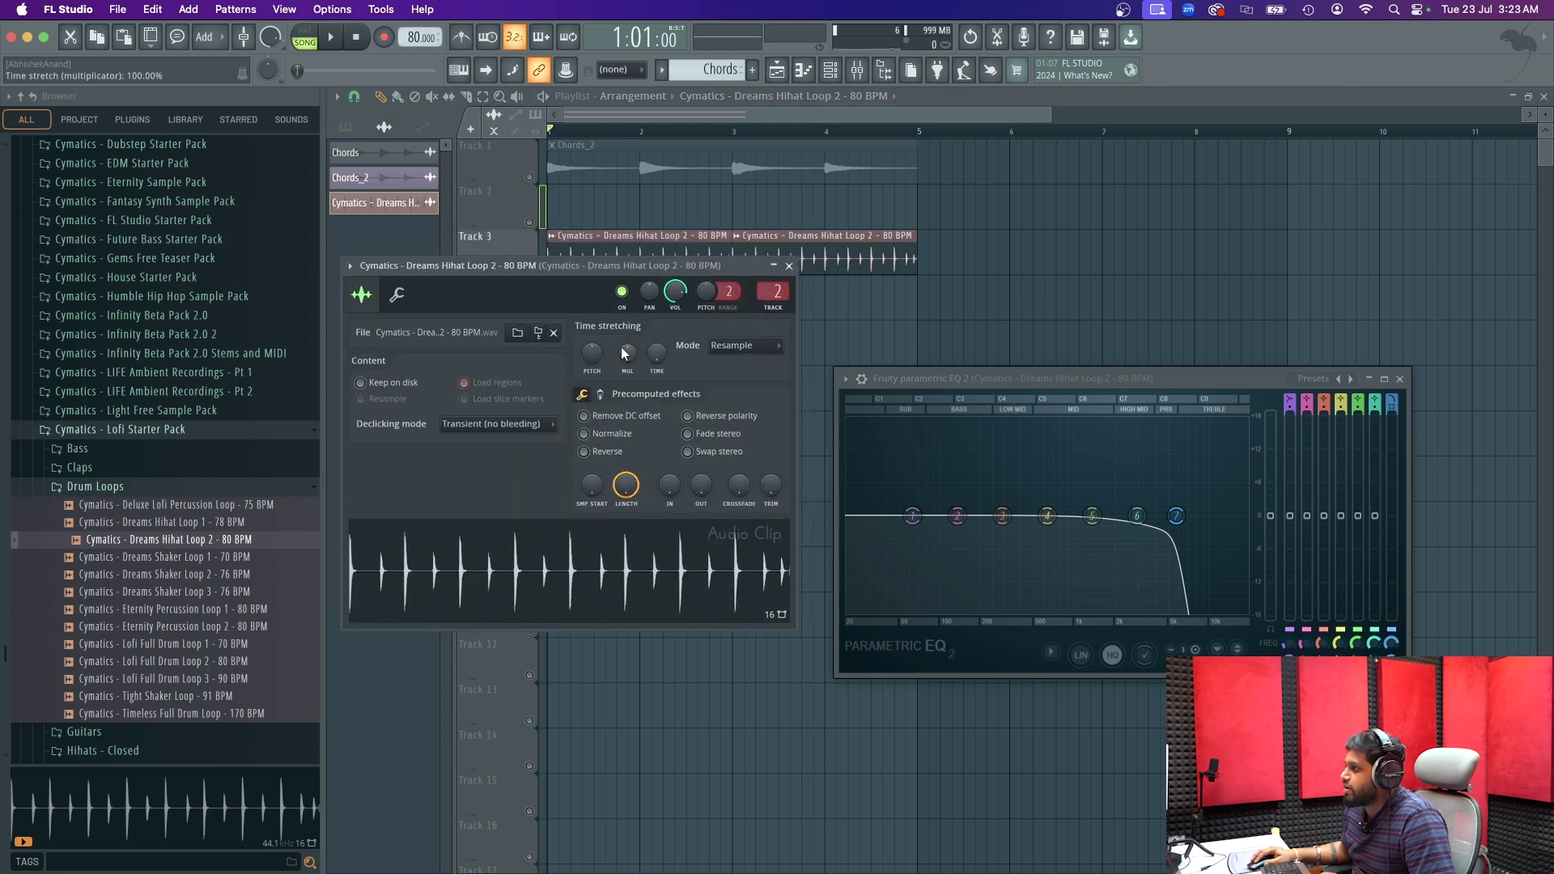
pyautogui.scroll(-7, 592, 354)
pyautogui.press('space')
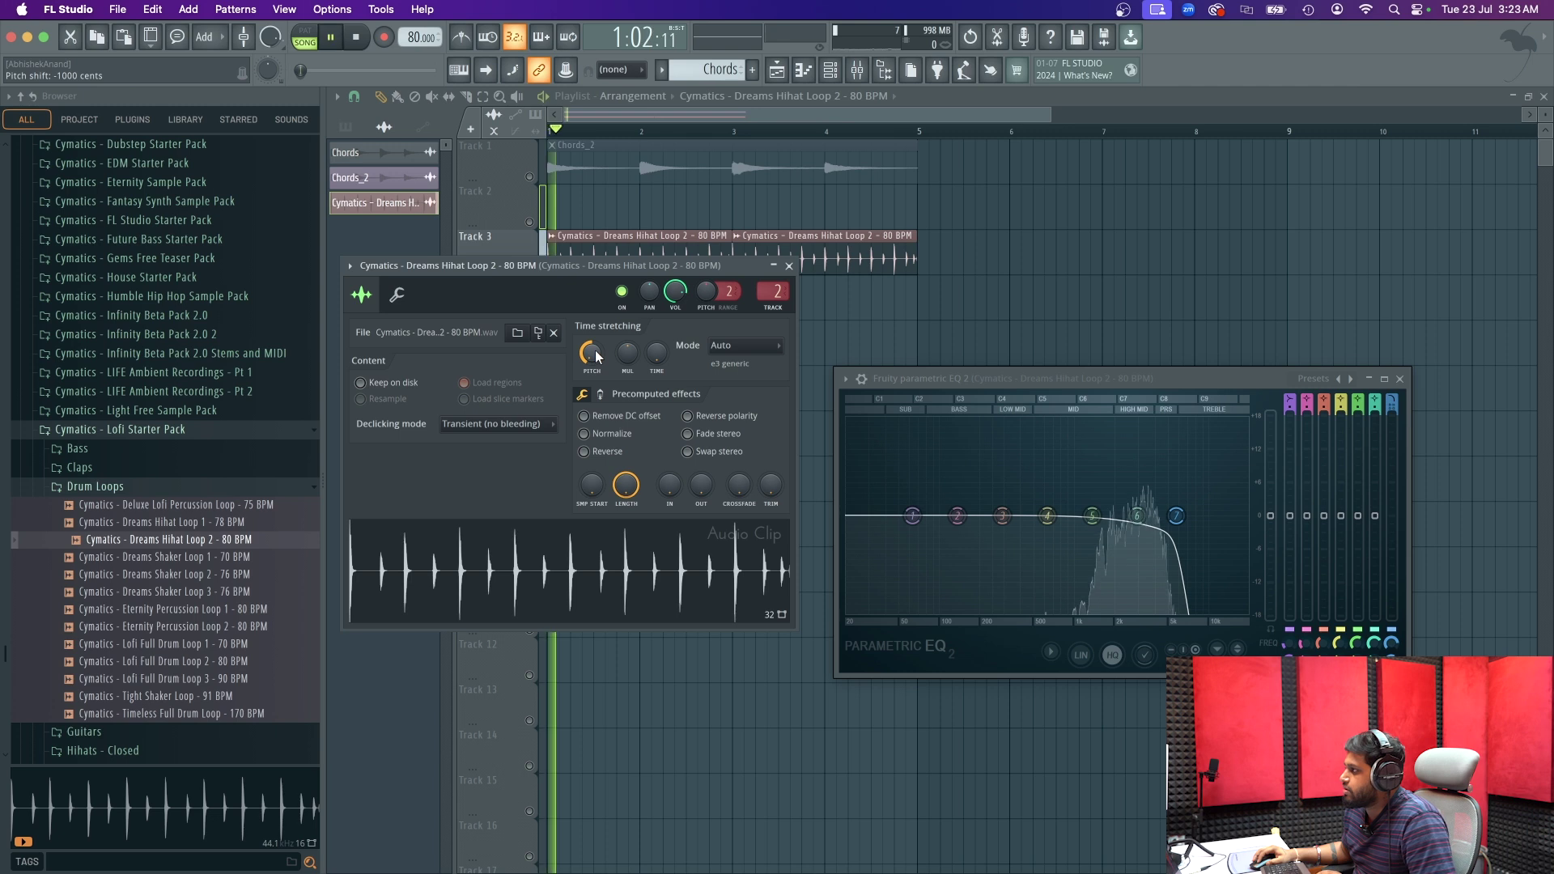
pyautogui.press('space')
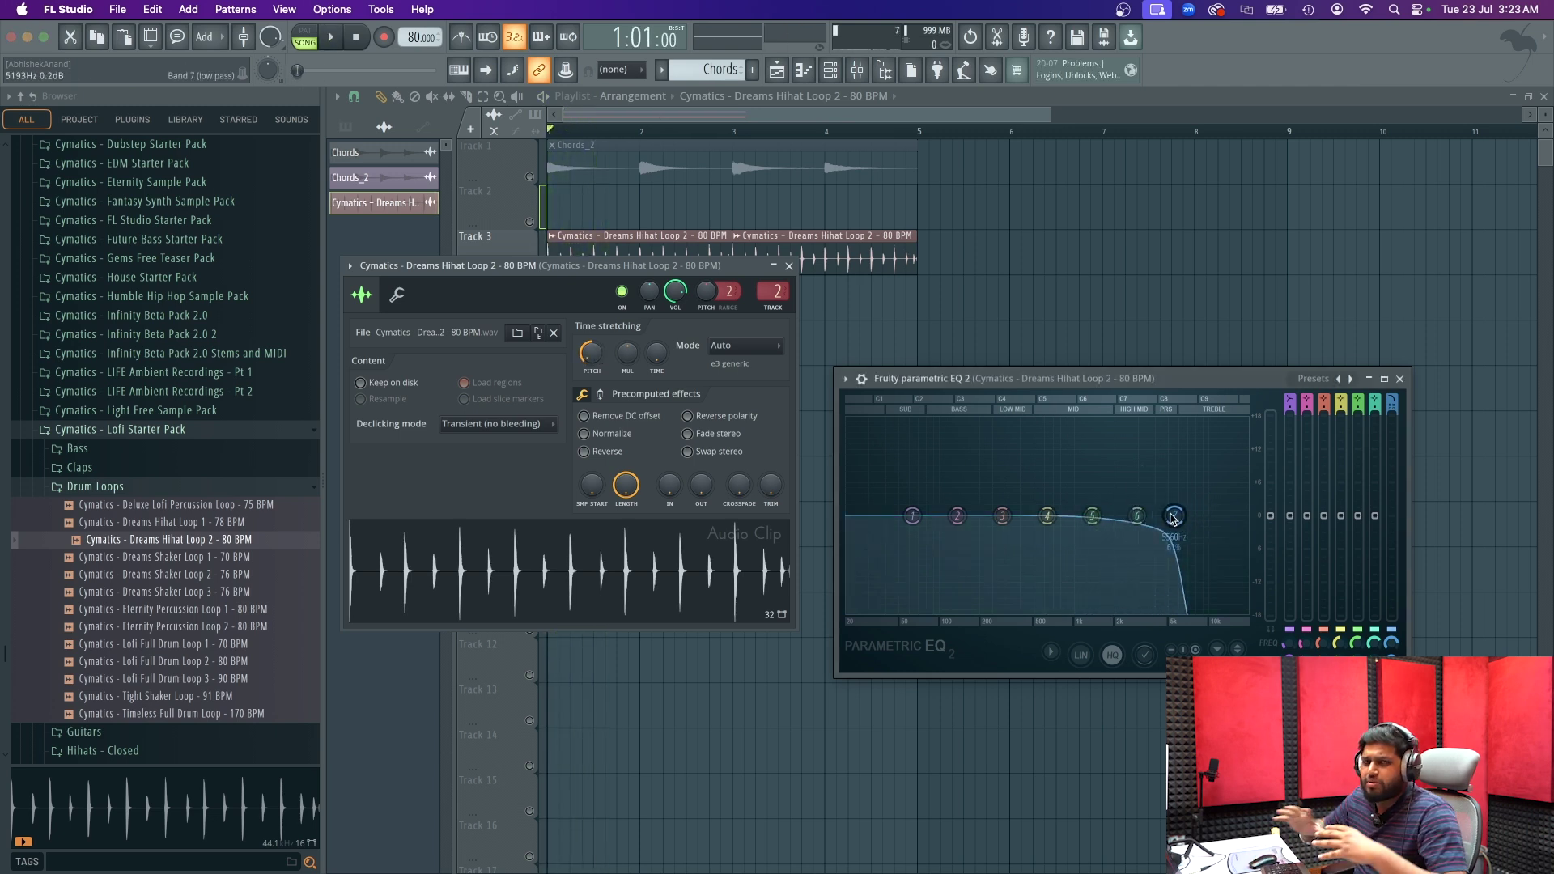
pyautogui.press('space')
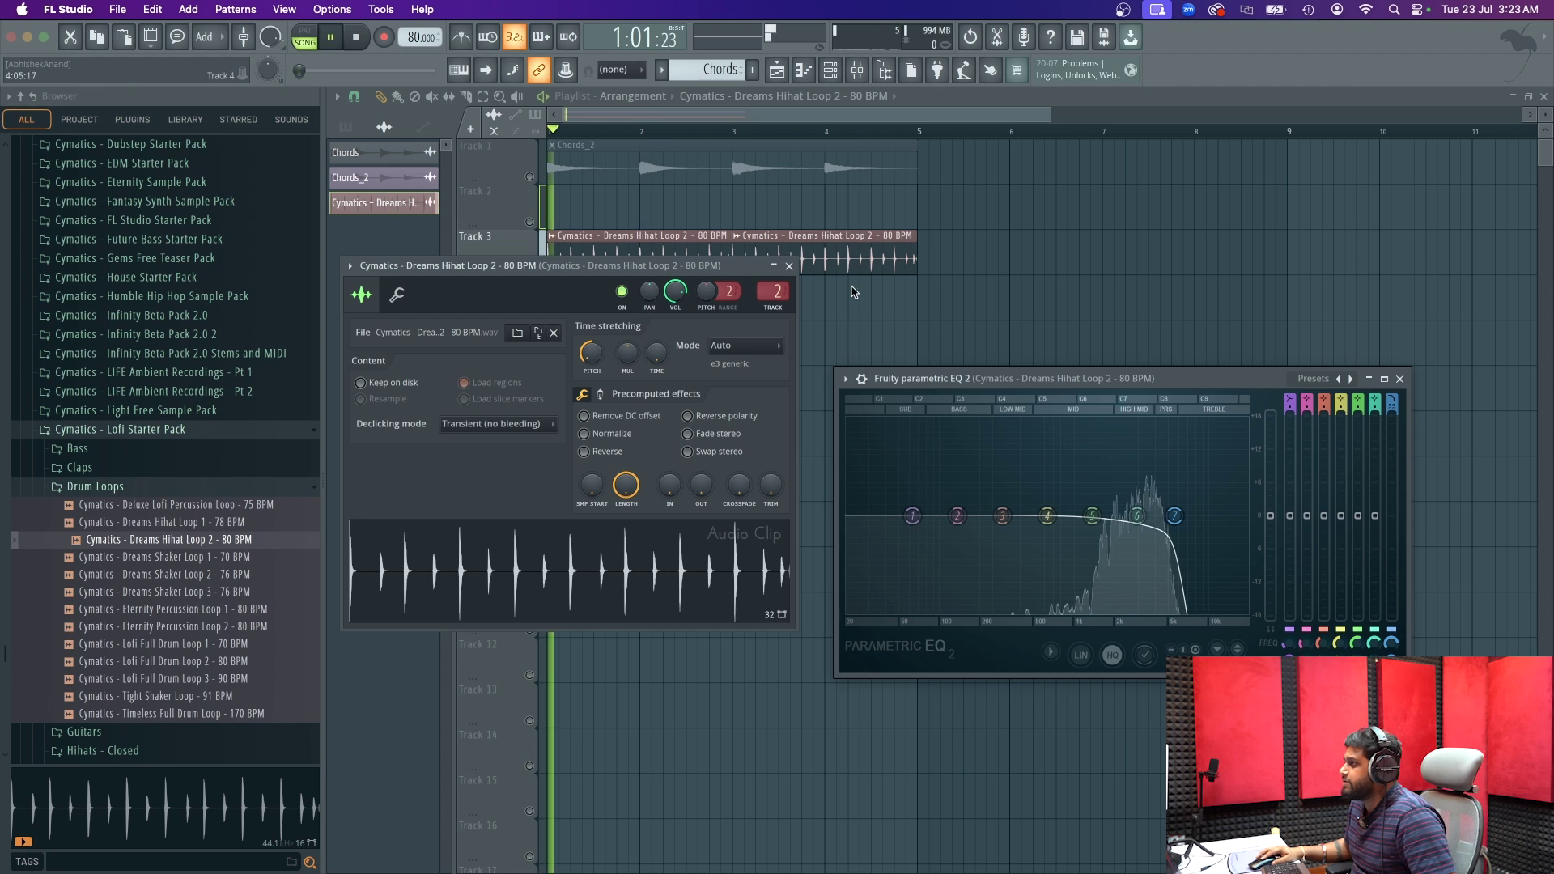
pyautogui.press('space')
pyautogui.click(789, 266)
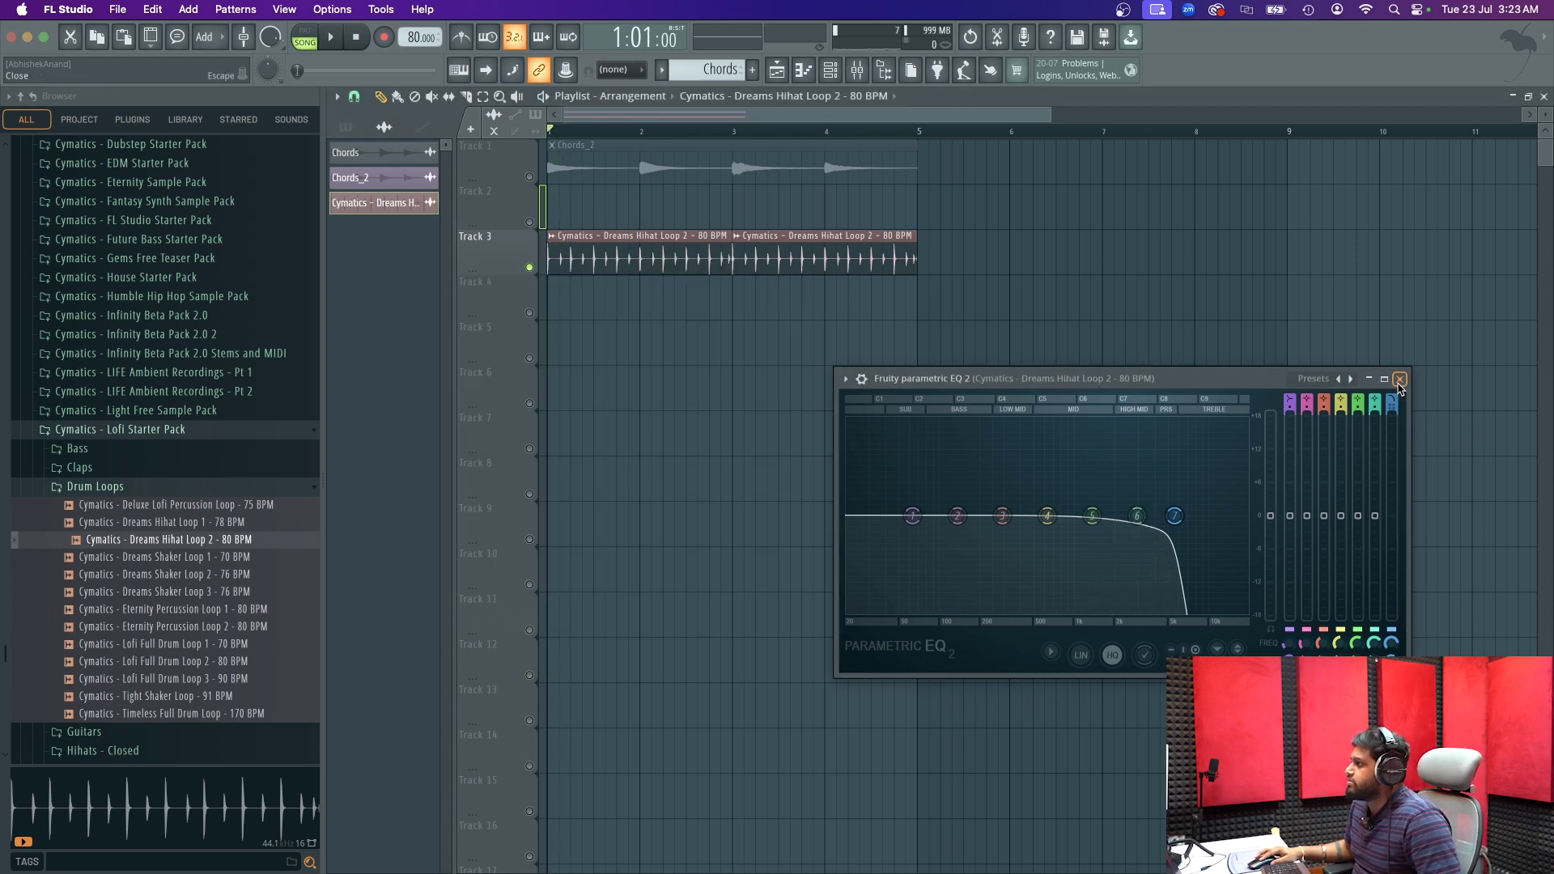
# - Make EQ band 1 a steep high-pass filter with a cutoff of about 1200 Hz, audition the hi-hats, and close the EQ
pyautogui.rightClick(912, 515)
pyautogui.moveTo(936, 557)
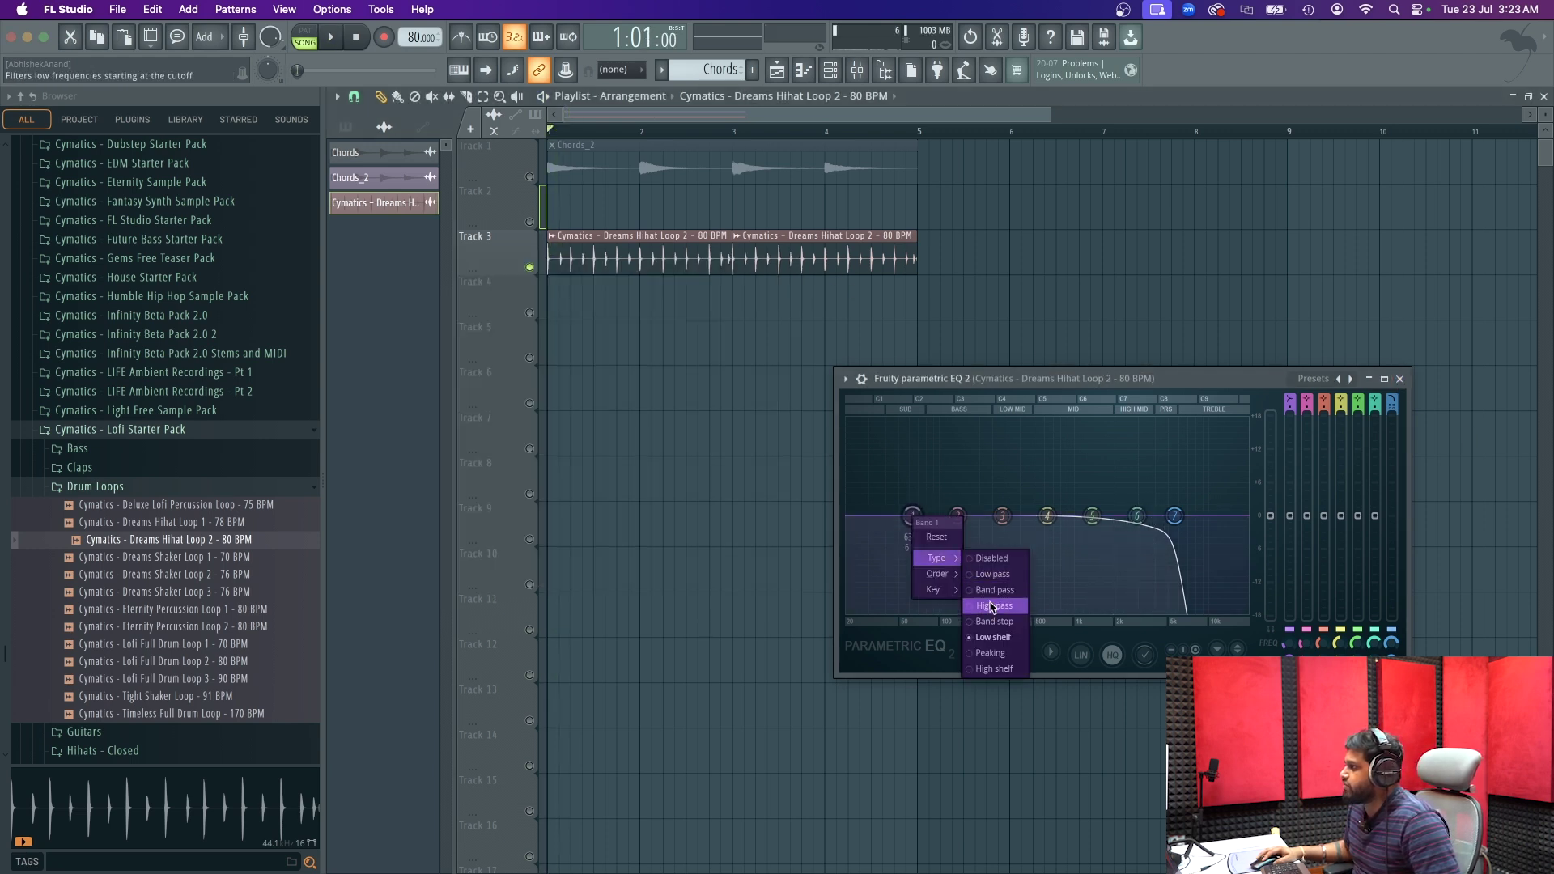
pyautogui.click(993, 605)
pyautogui.rightClick(912, 515)
pyautogui.click(972, 592)
pyautogui.moveTo(912, 515); pyautogui.dragTo(1090, 515)
pyautogui.press('space')
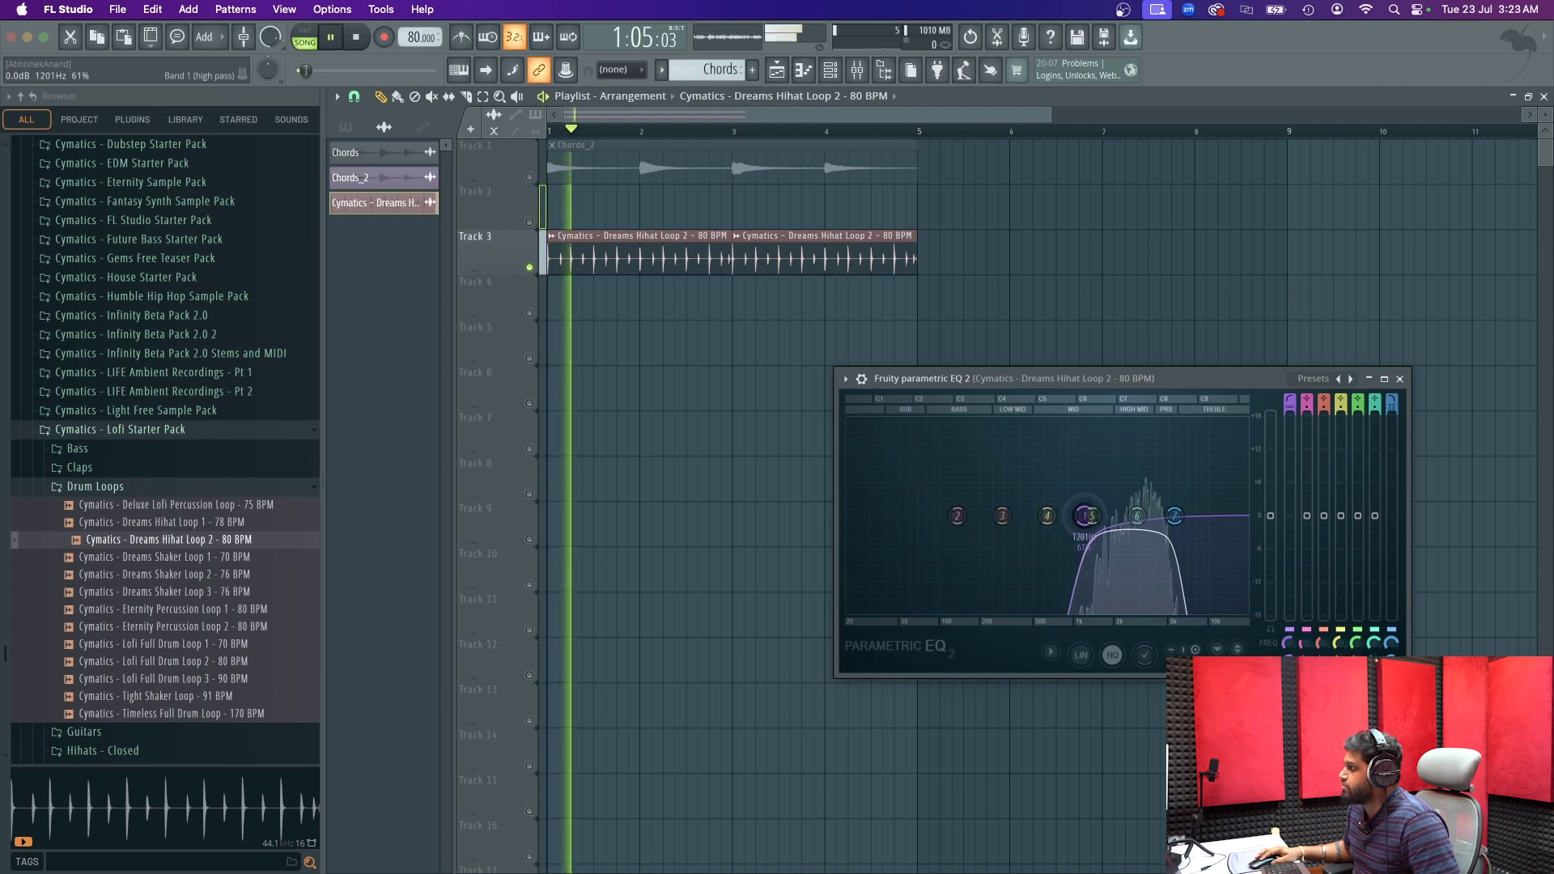
pyautogui.press('space')
pyautogui.click(1401, 379)
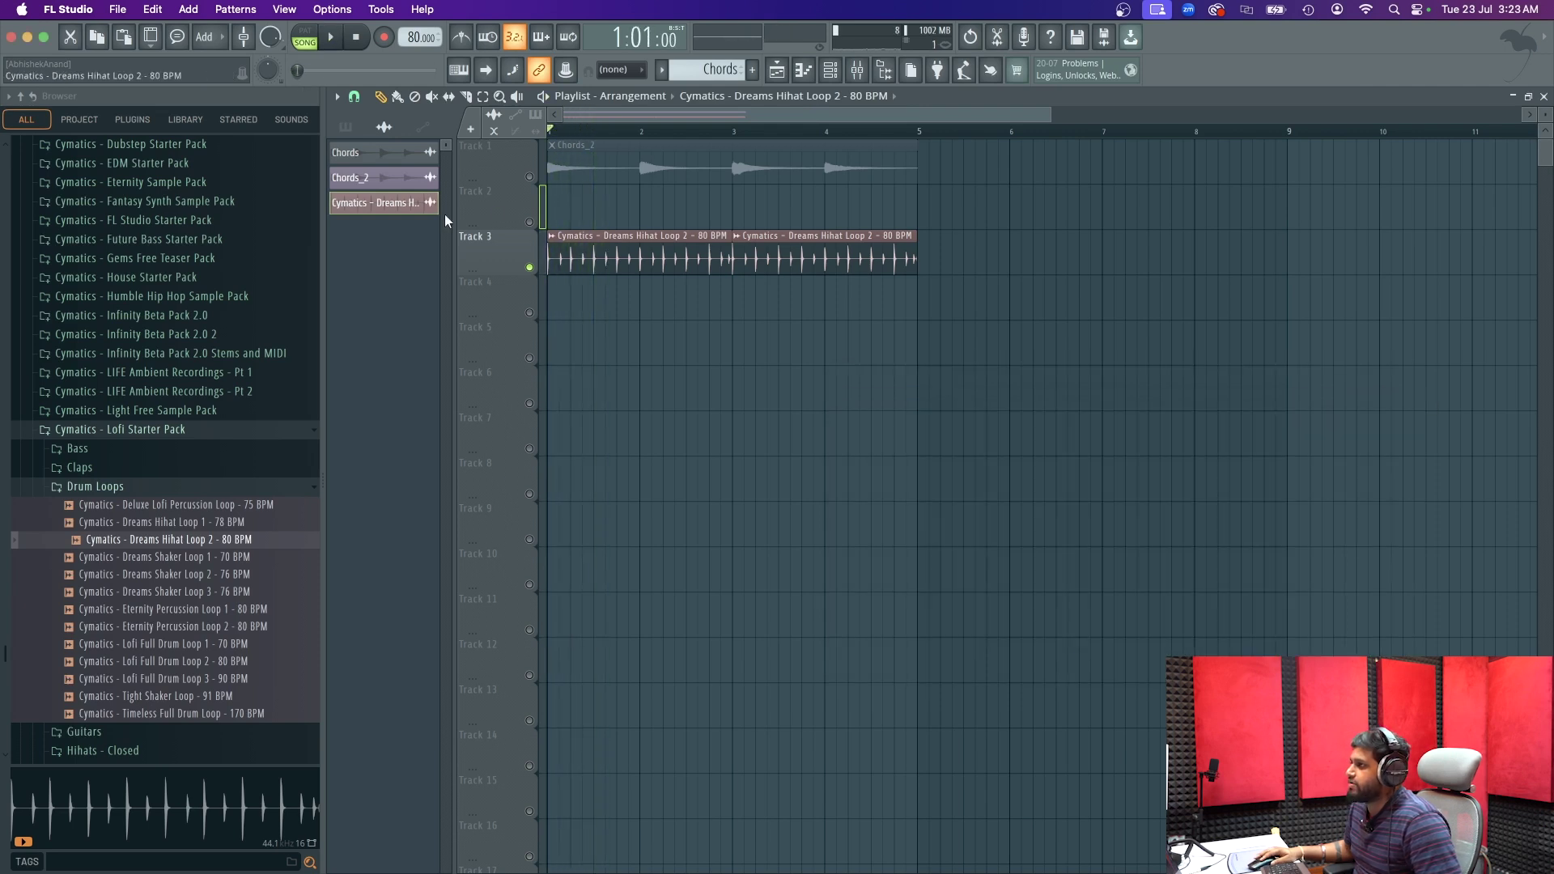
# - Unsolo Track 3 and lower the hi-hat mixer track's volume slightly while playing it with the chords
pyautogui.press('space')
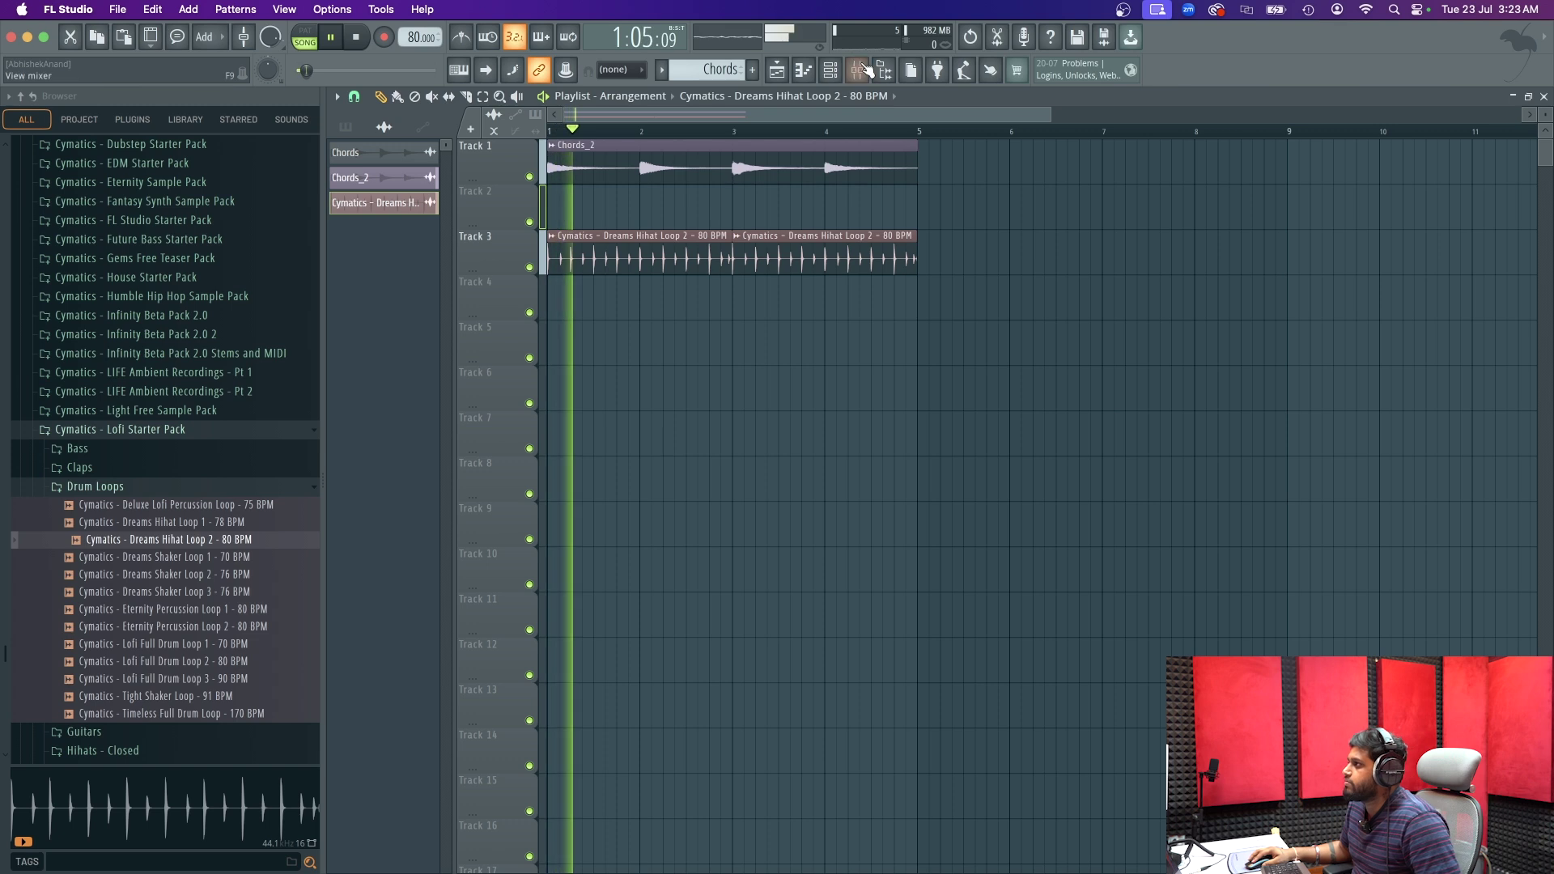
pyautogui.press('F9')
pyautogui.moveTo(466, 596); pyautogui.dragTo(465, 617)
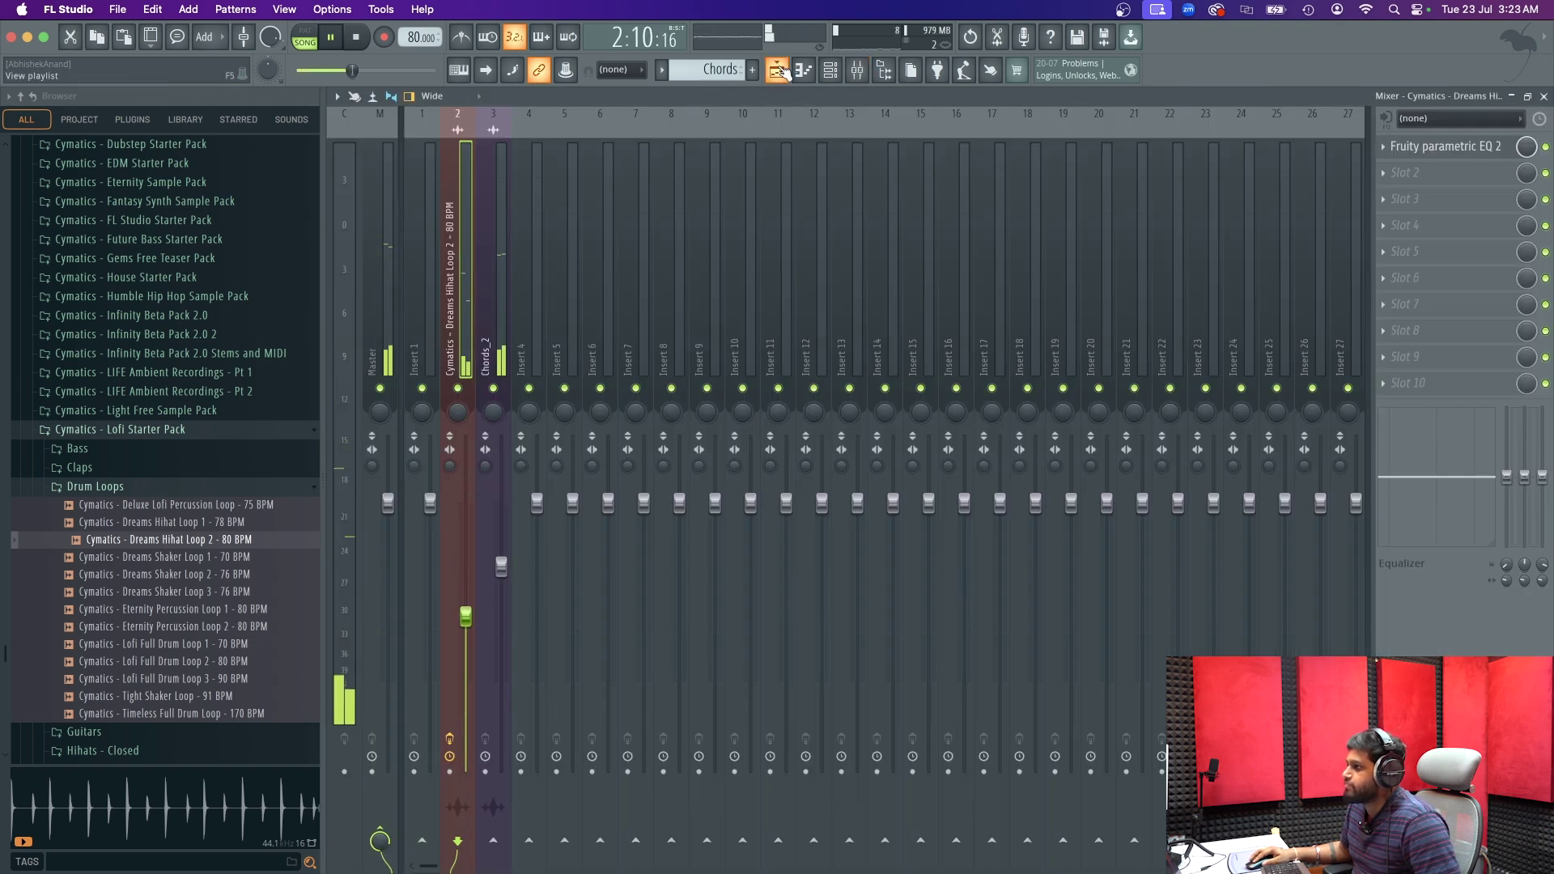
pyautogui.press('F5')
pyautogui.press('space')
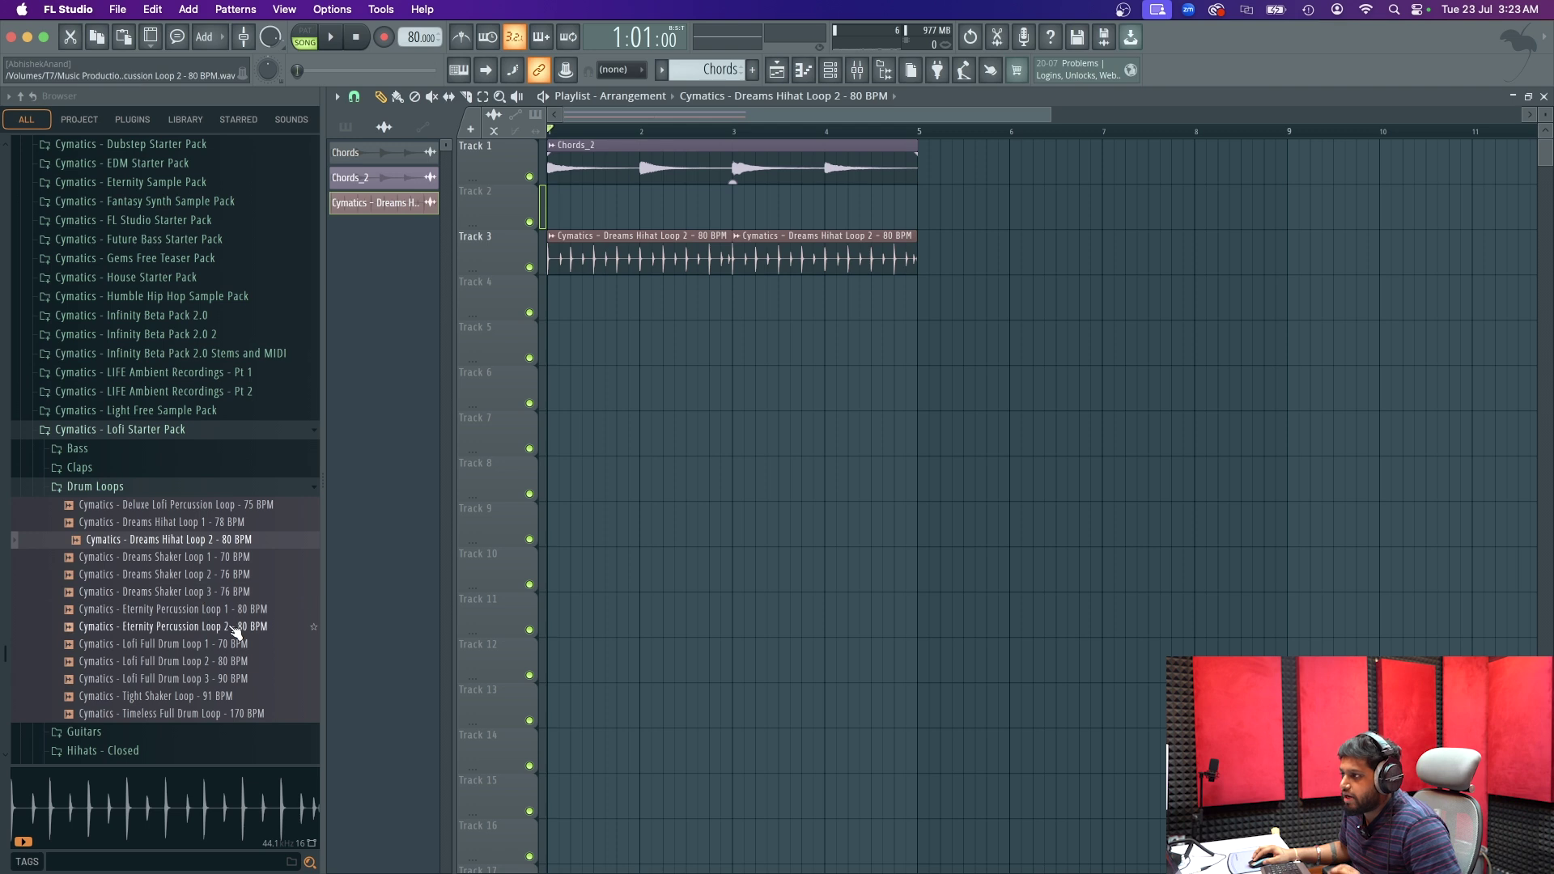
# - Preview Eternity Percussion Loops 1 and 2, and place Cymatics - Eternity Percussion Loop 2 - 80 BPM on Track 5 at bar 1
pyautogui.click(228, 611)
pyautogui.click(217, 630)
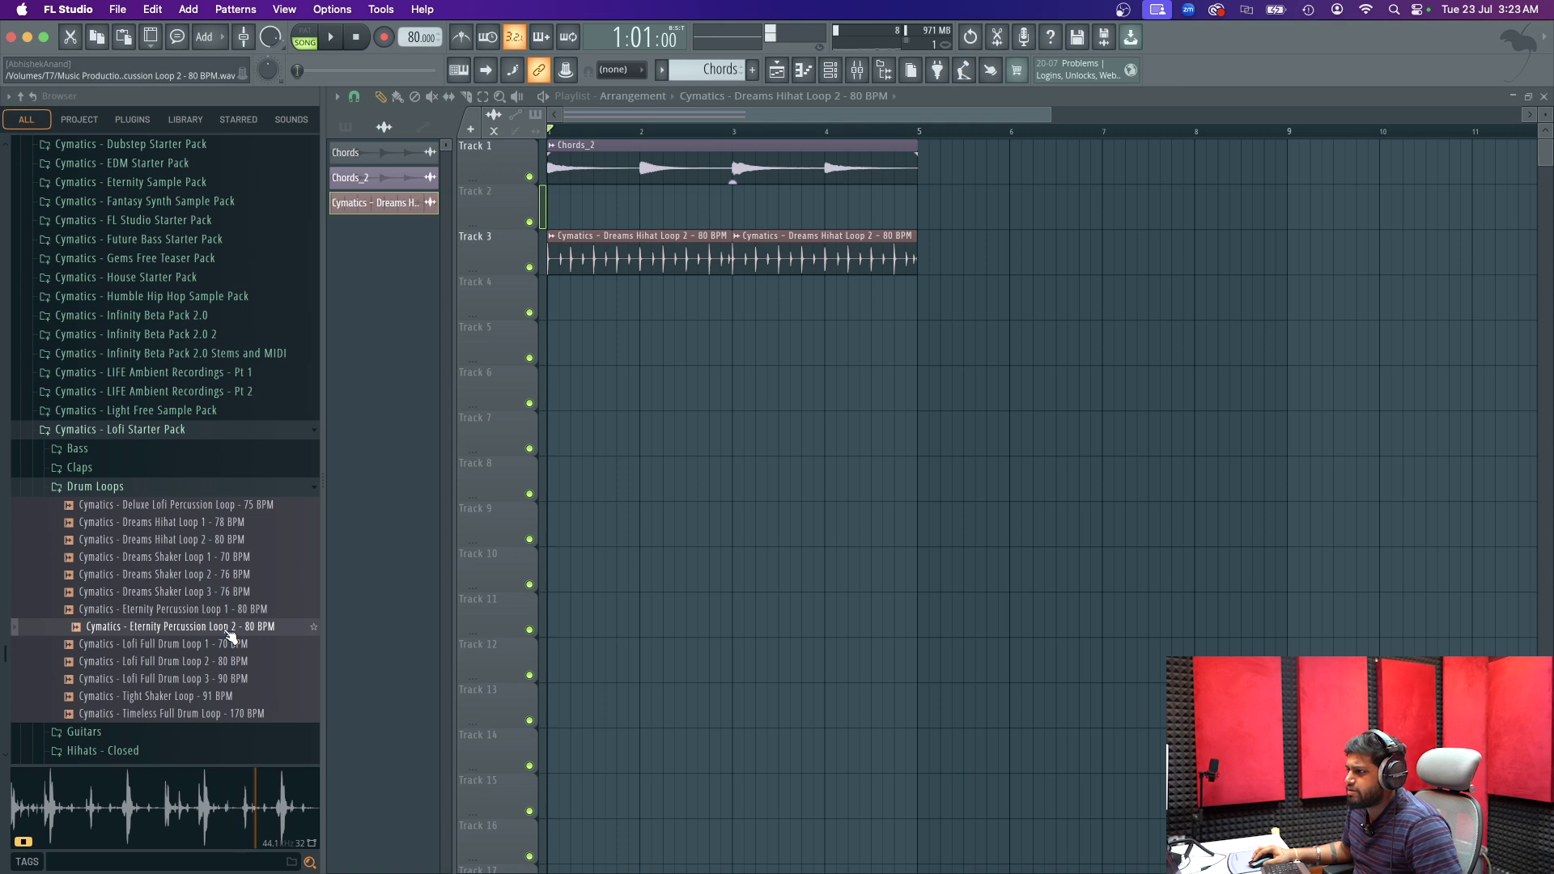
pyautogui.moveTo(227, 637); pyautogui.dragTo(496, 337)
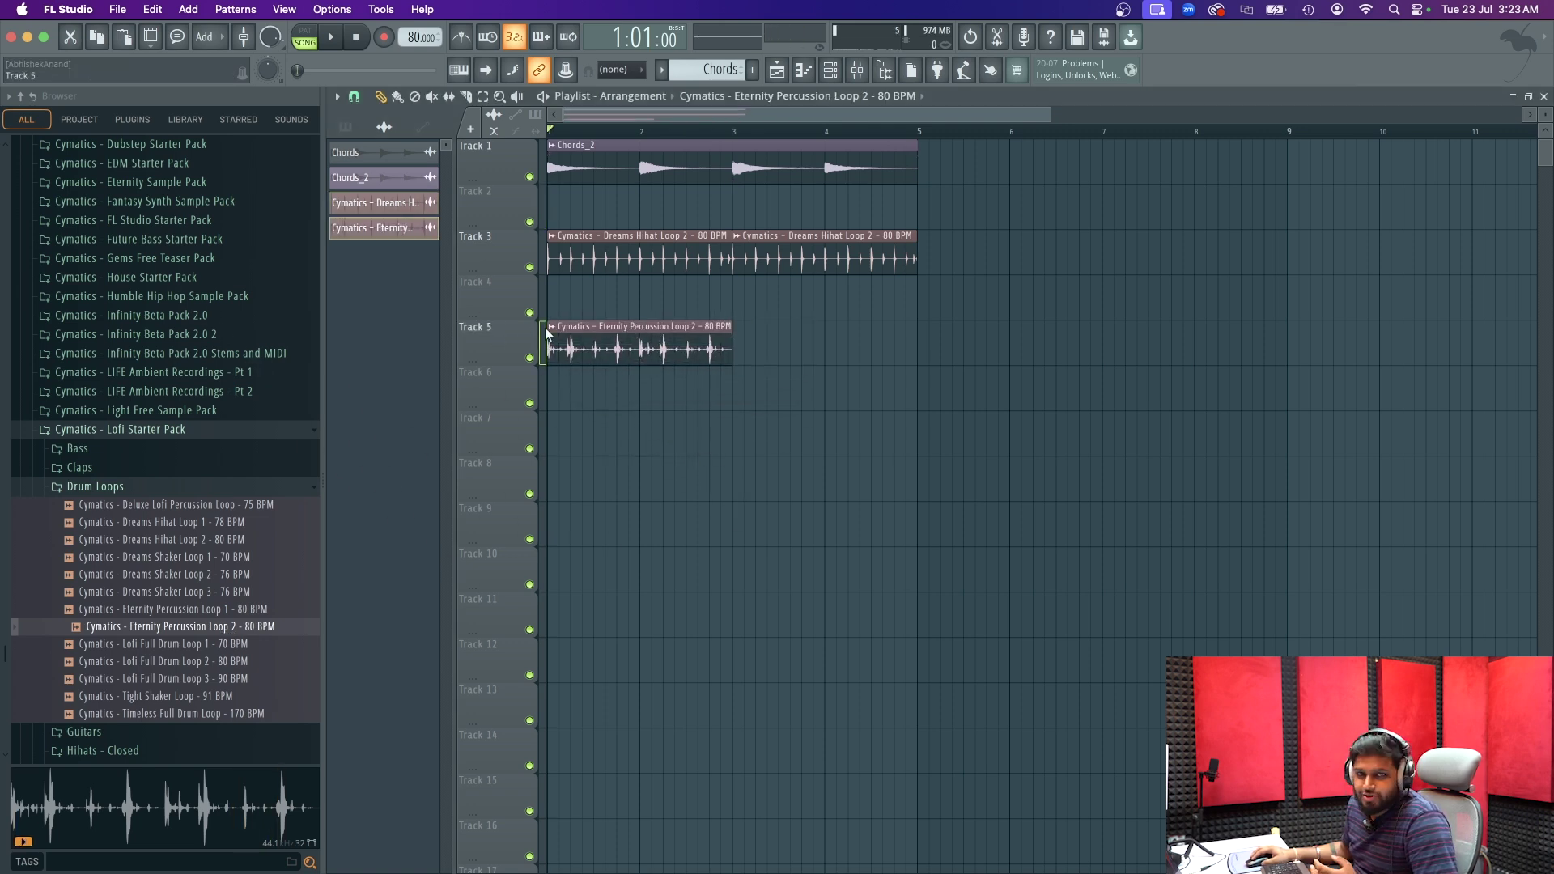
# - Route the Eternity Percussion Loop 2 clip to a free mixer track and lower its volume to about the hi-hat fader's level during playback
pyautogui.doubleClick(652, 340)
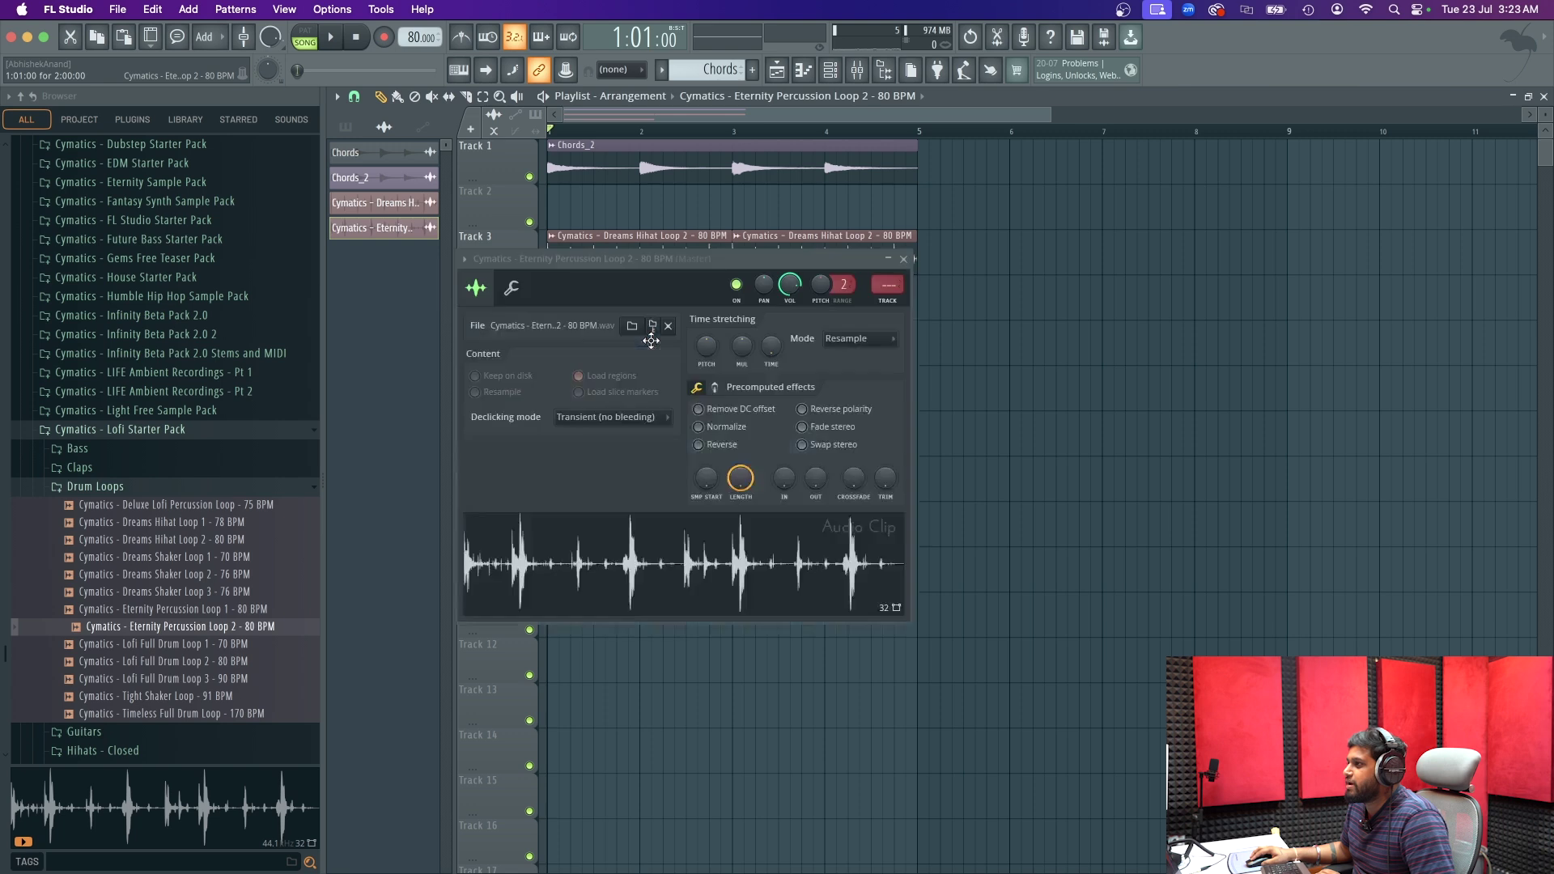
pyautogui.click(464, 259)
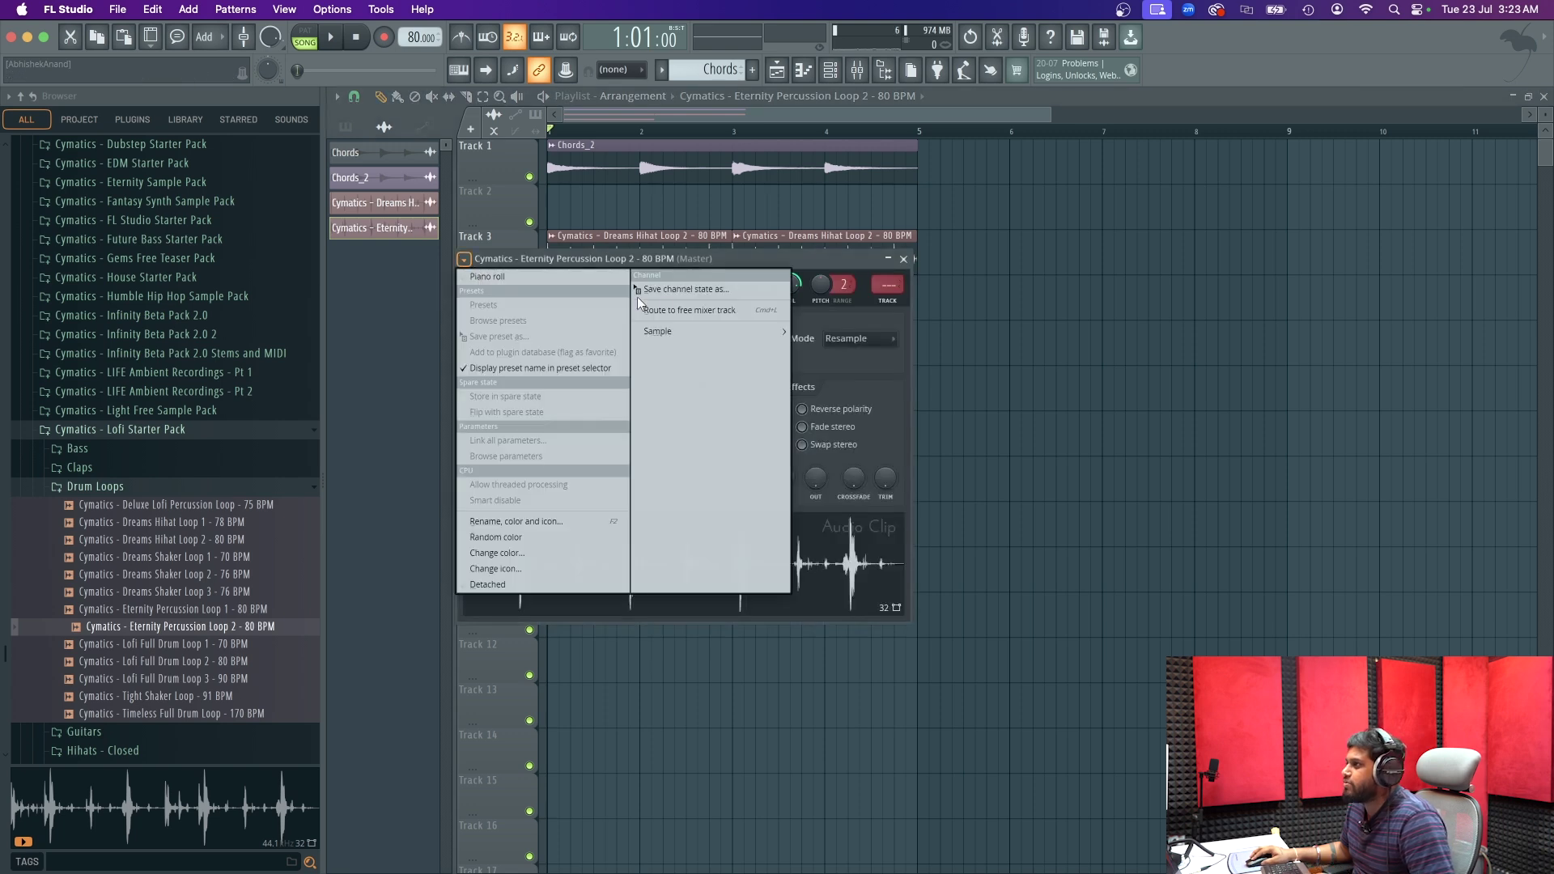
pyautogui.click(678, 308)
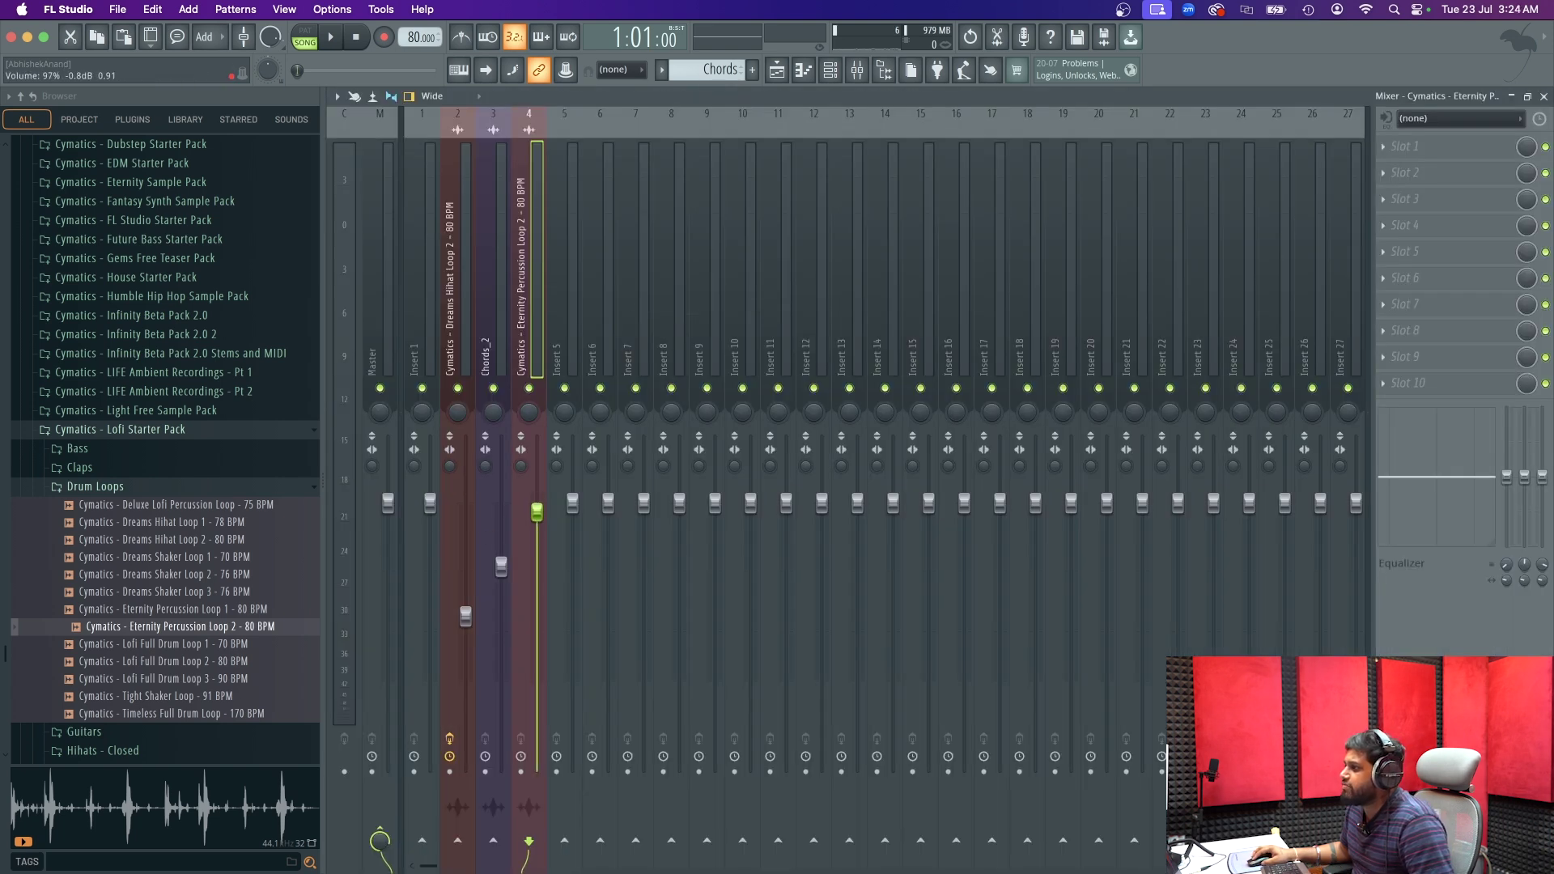
pyautogui.press('space')
pyautogui.moveTo(537, 615); pyautogui.dragTo(536, 620)
pyautogui.press('space')
pyautogui.press('space')
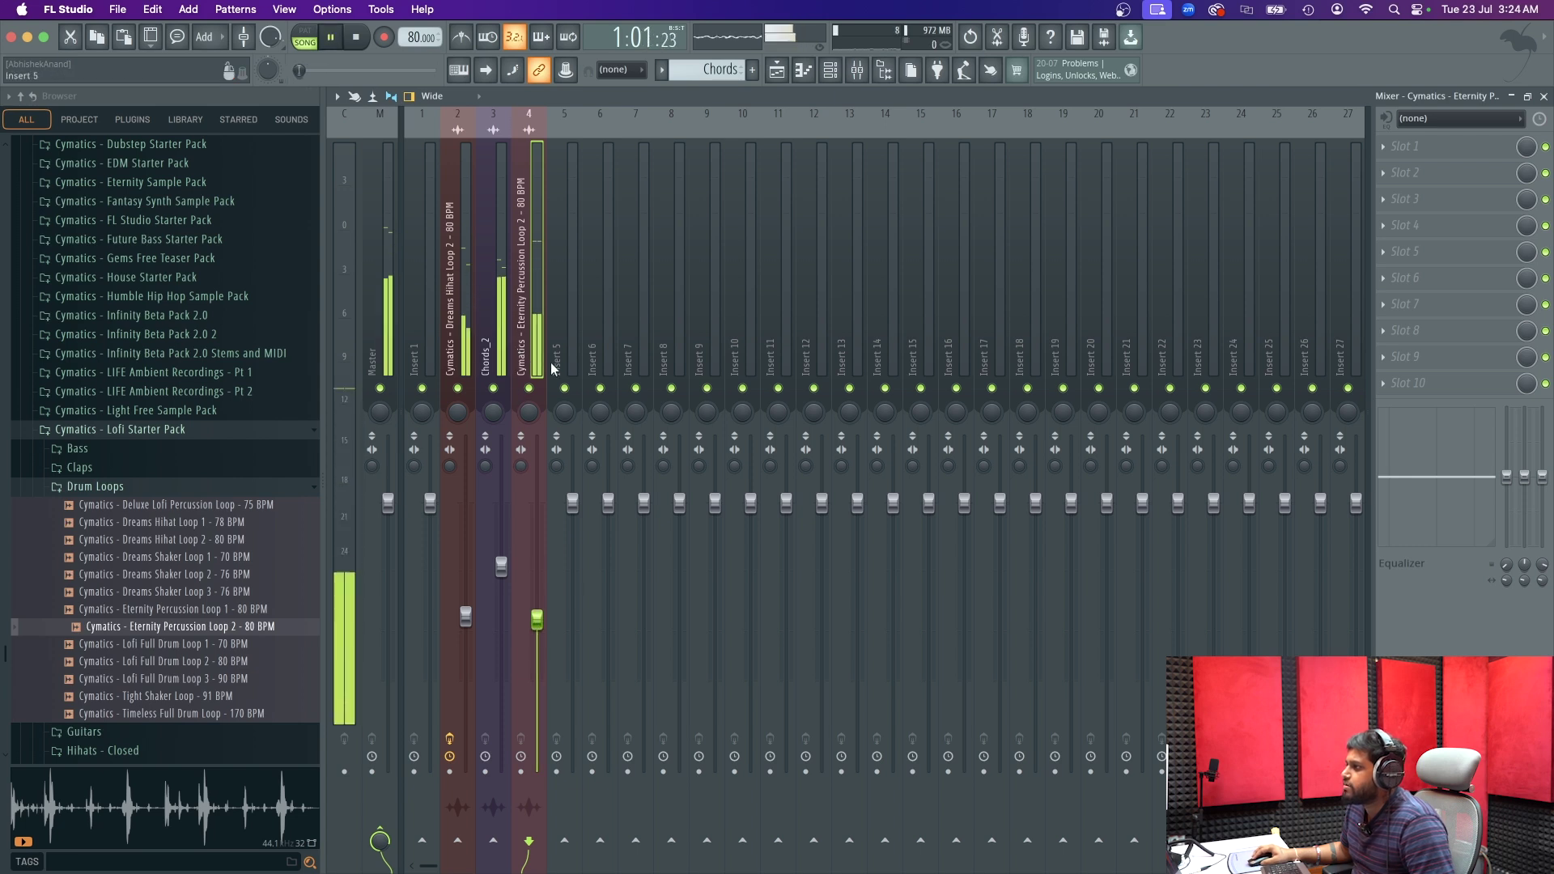
pyautogui.press('space')
# - Add Fruity Parametric EQ 2 to the percussion mixer track's first effect slot and move its window clear of the track
pyautogui.click(1405, 145)
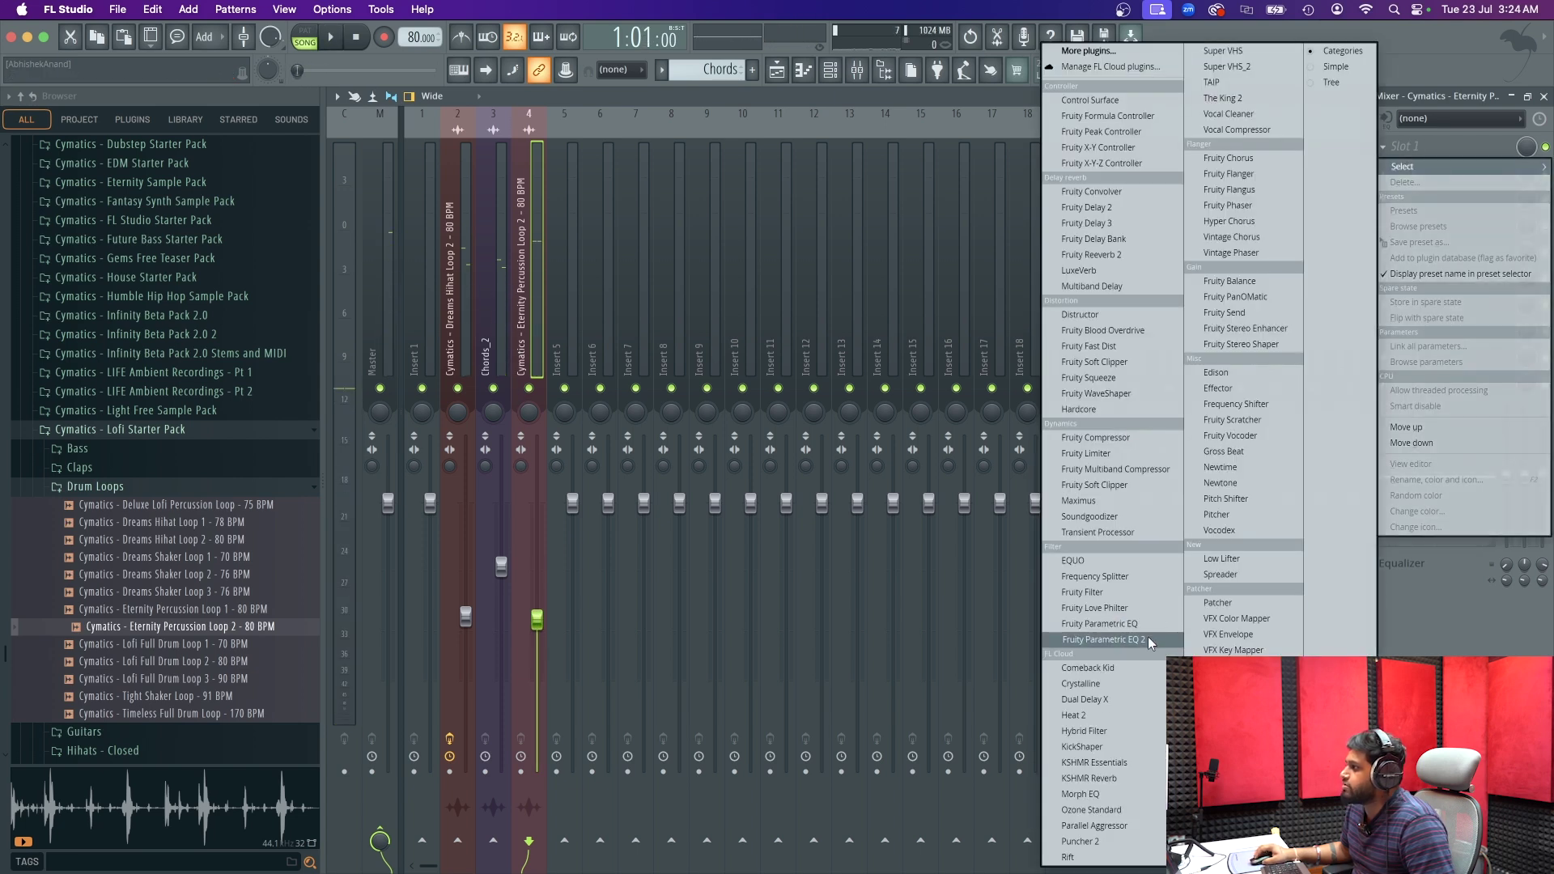
pyautogui.click(1157, 639)
pyautogui.press('space')
pyautogui.press('space')
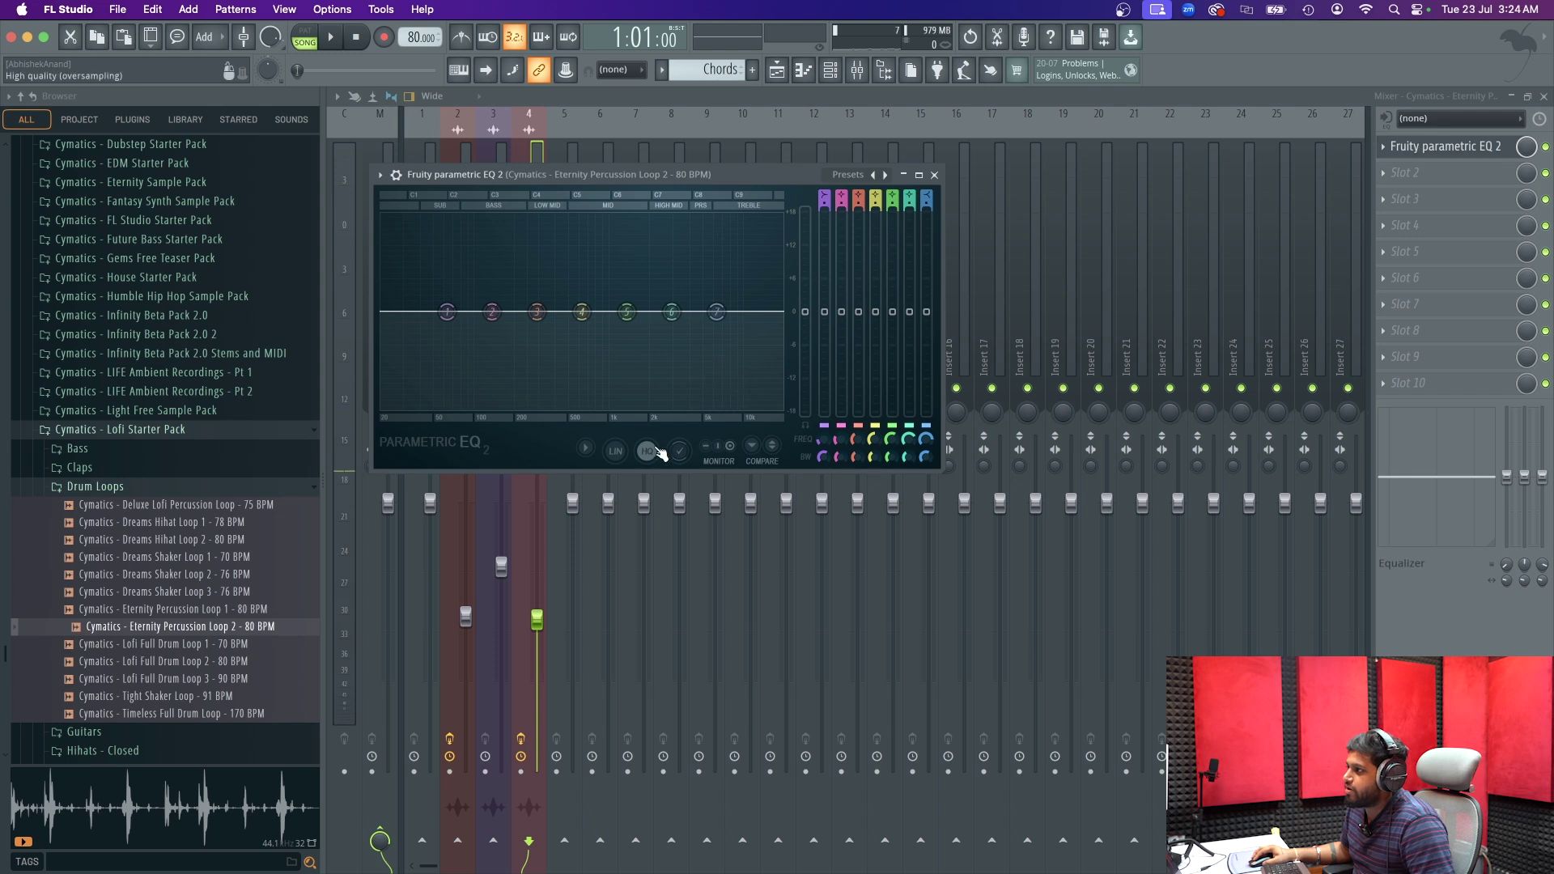
pyautogui.moveTo(622, 180); pyautogui.dragTo(737, 142)
pyautogui.moveTo(578, 135); pyautogui.dragTo(777, 153)
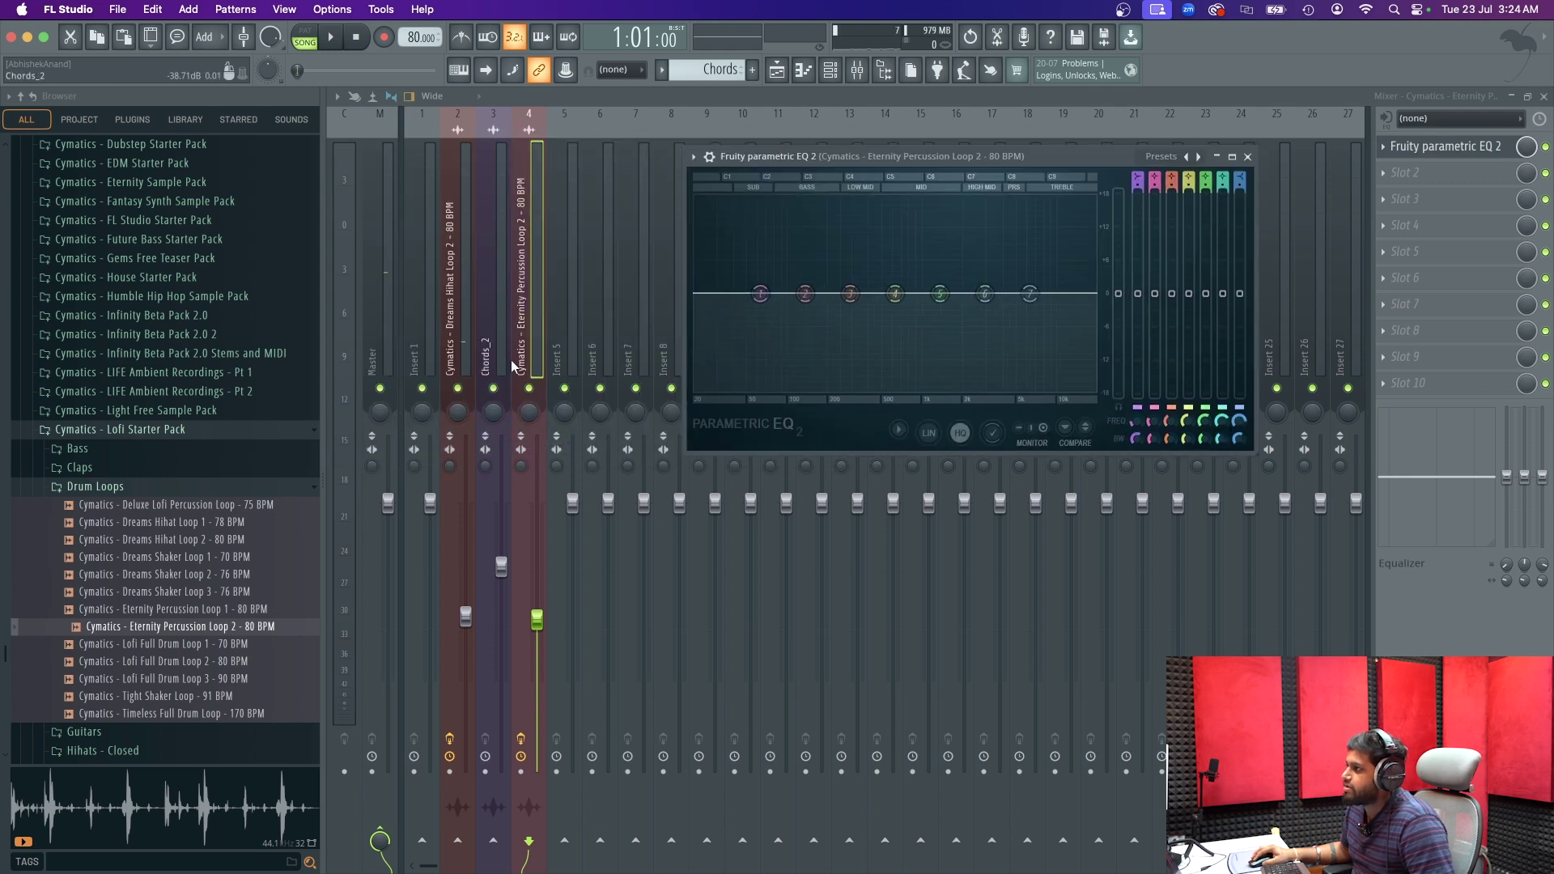
# - Solo the percussion mixer track, examine its frequency spectrum in the EQ during playback, and close the EQ
pyautogui.rightClick(531, 388)
pyautogui.click(1479, 152)
pyautogui.moveTo(1022, 159); pyautogui.dragTo(967, 204)
pyautogui.press('space')
pyautogui.press('space')
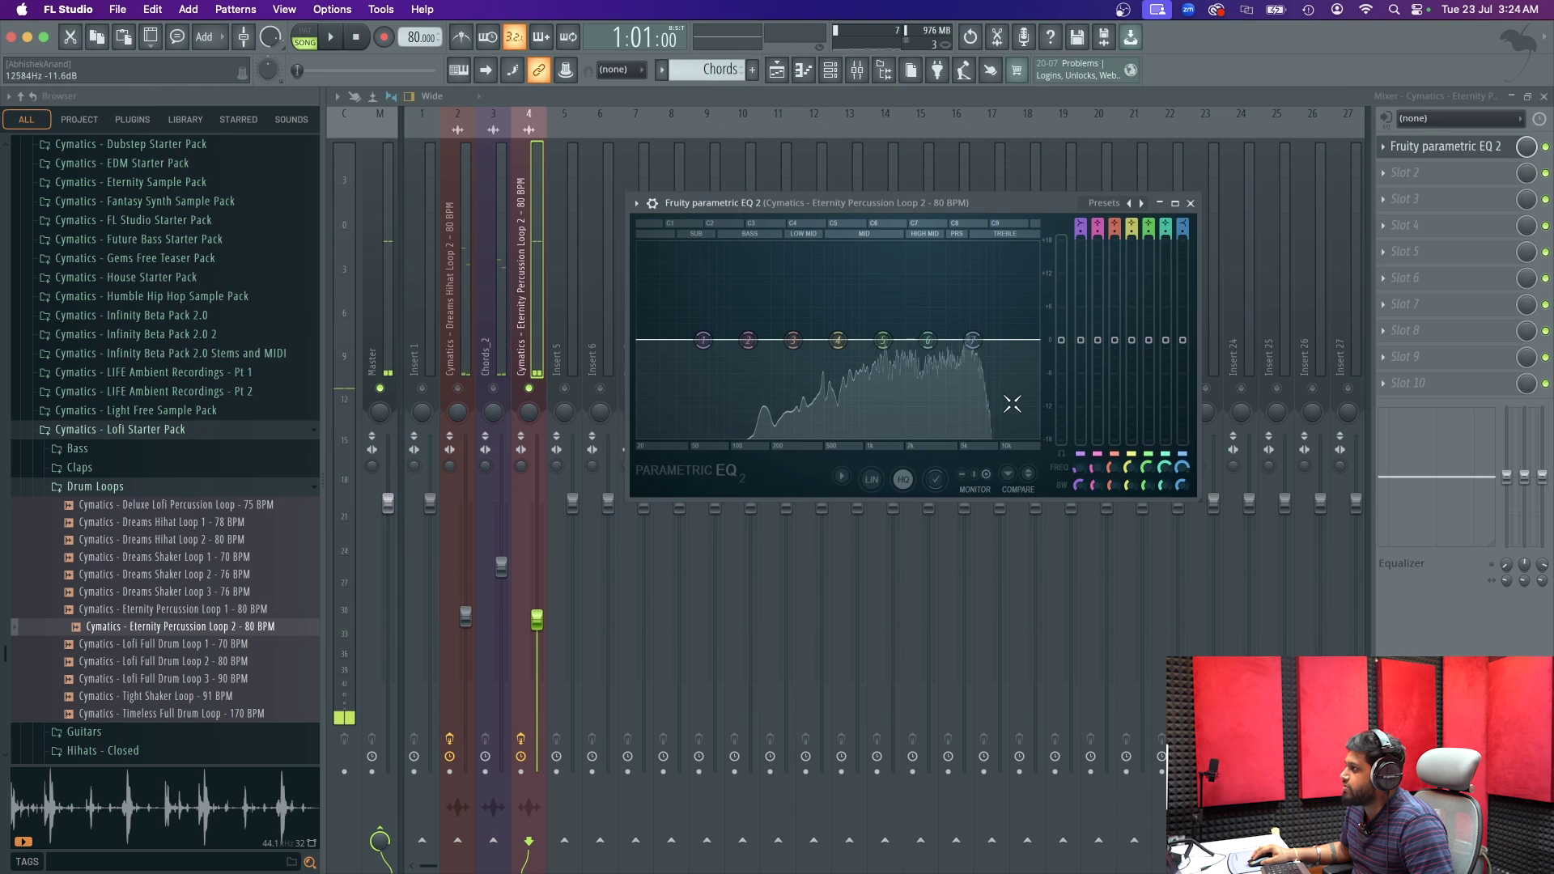
pyautogui.press('space')
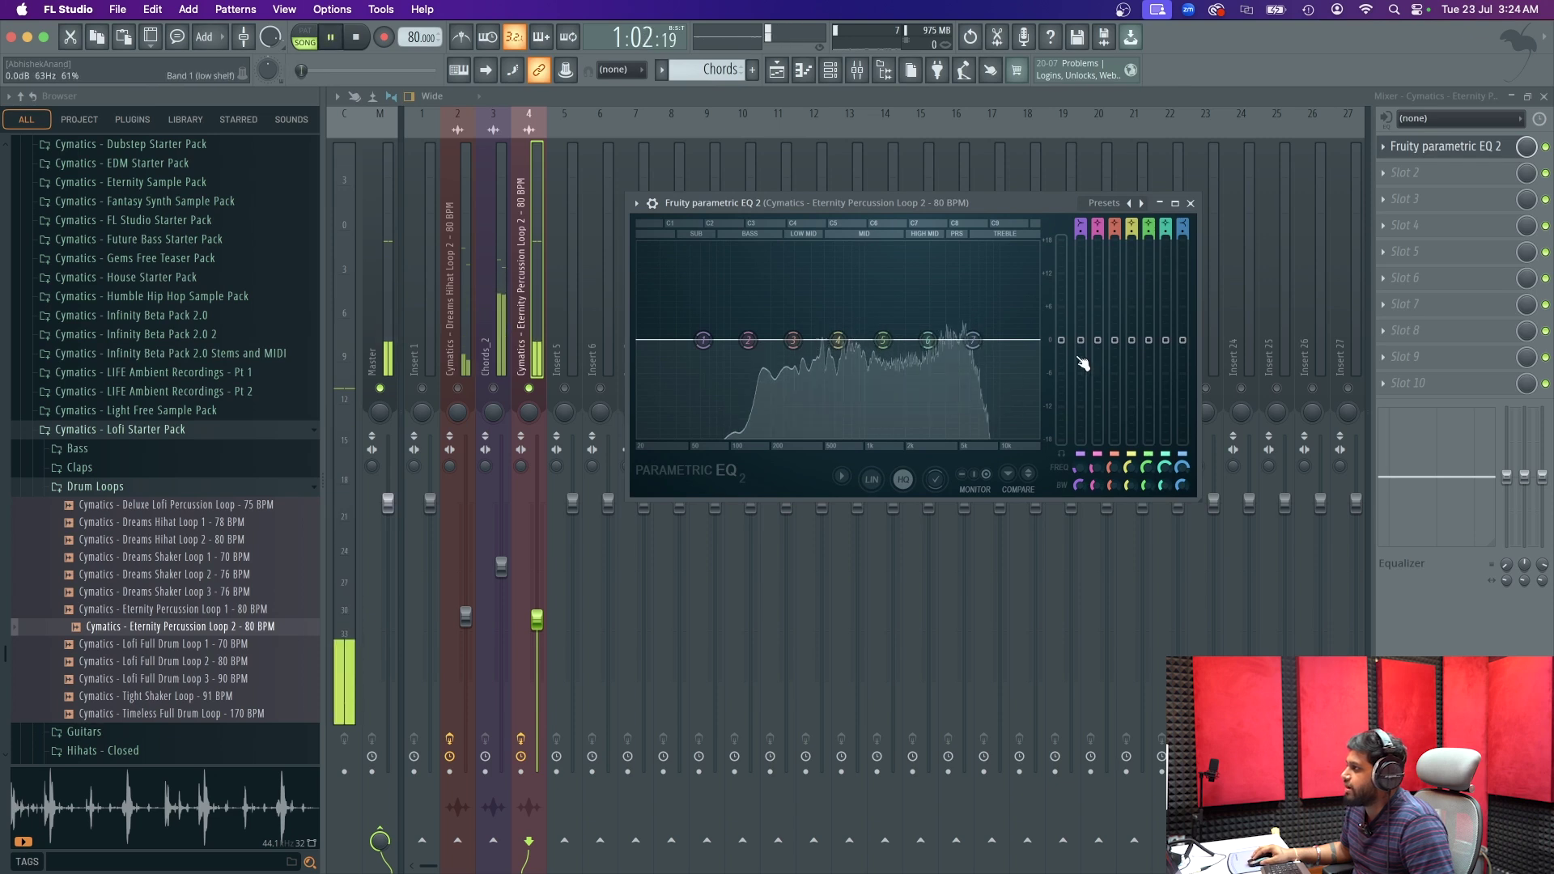
pyautogui.press('space')
pyautogui.click(1191, 203)
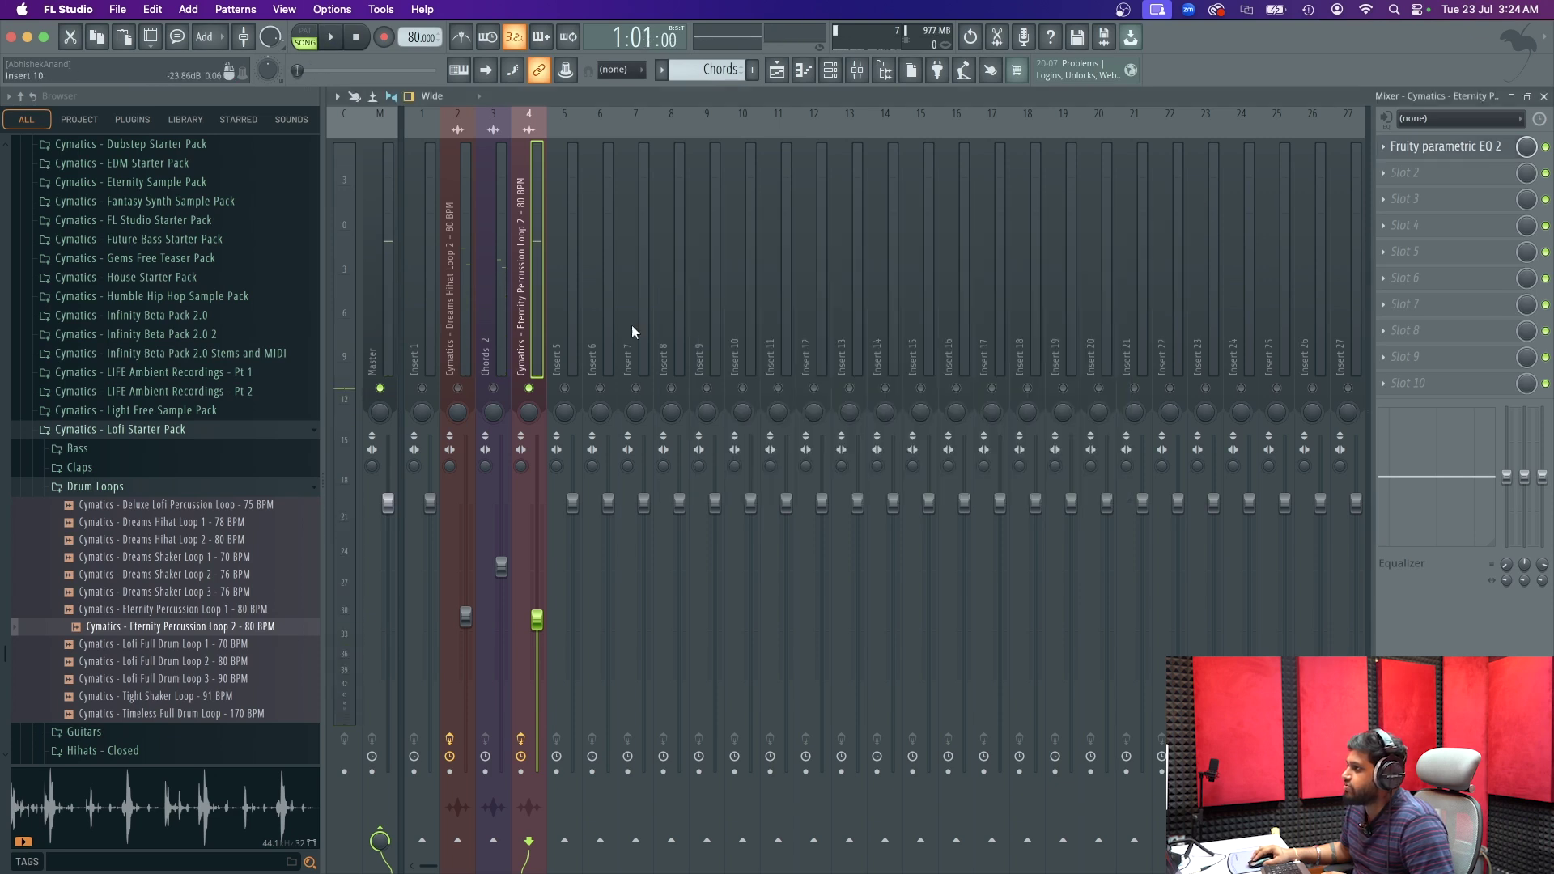
# - Unsolo the percussion mixer track and add a second copy of the Eternity Percussion Loop 2 clip on Track 5 at bar 3
pyautogui.rightClick(529, 389)
pyautogui.press('space')
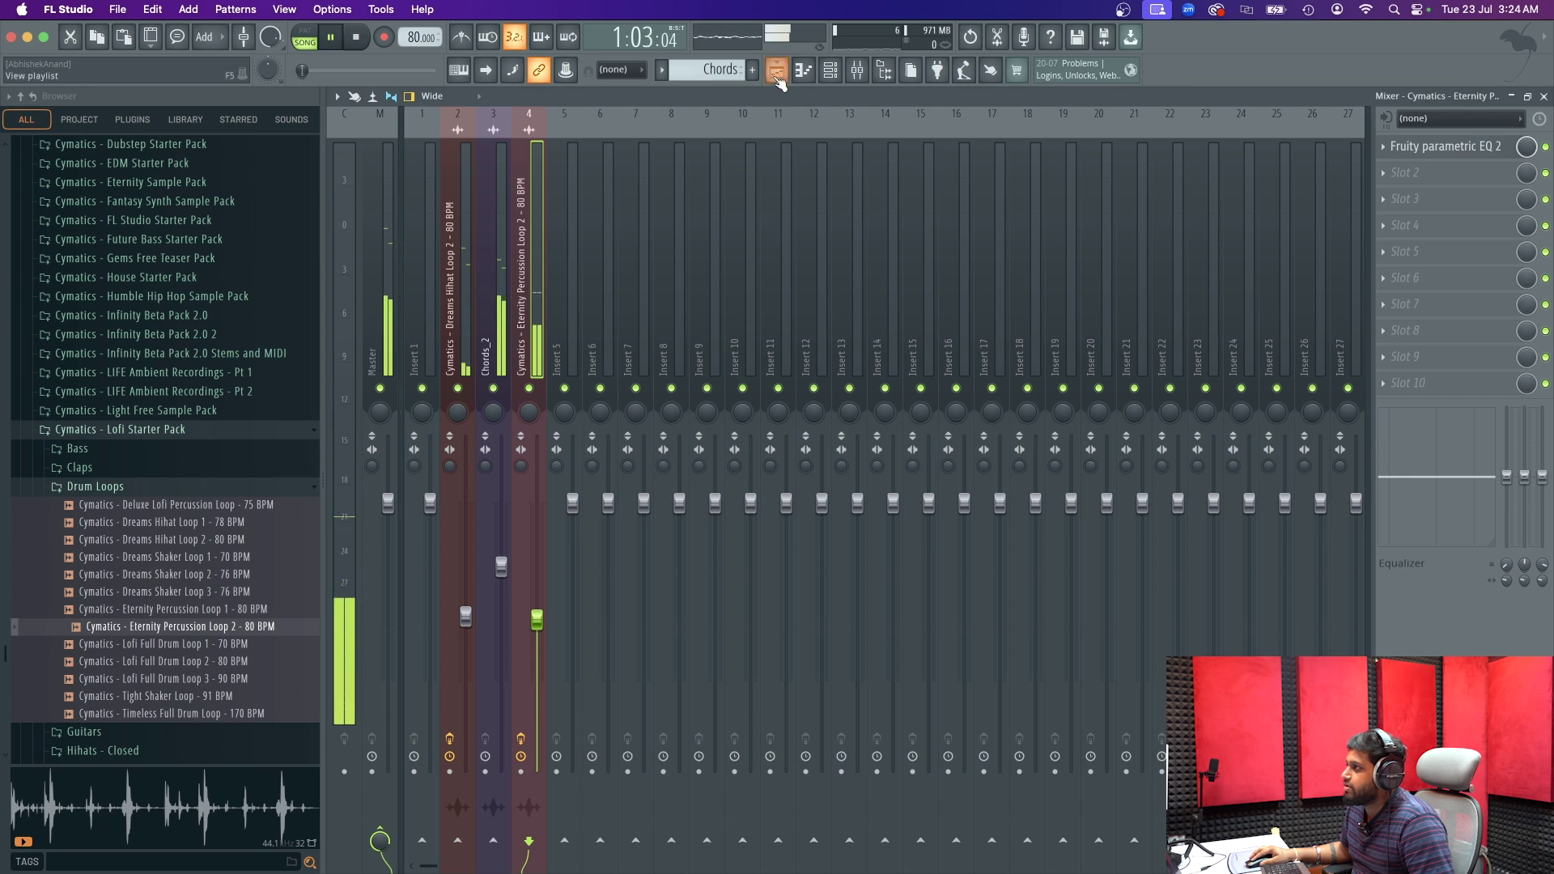
pyautogui.press('F5')
pyautogui.click(743, 349)
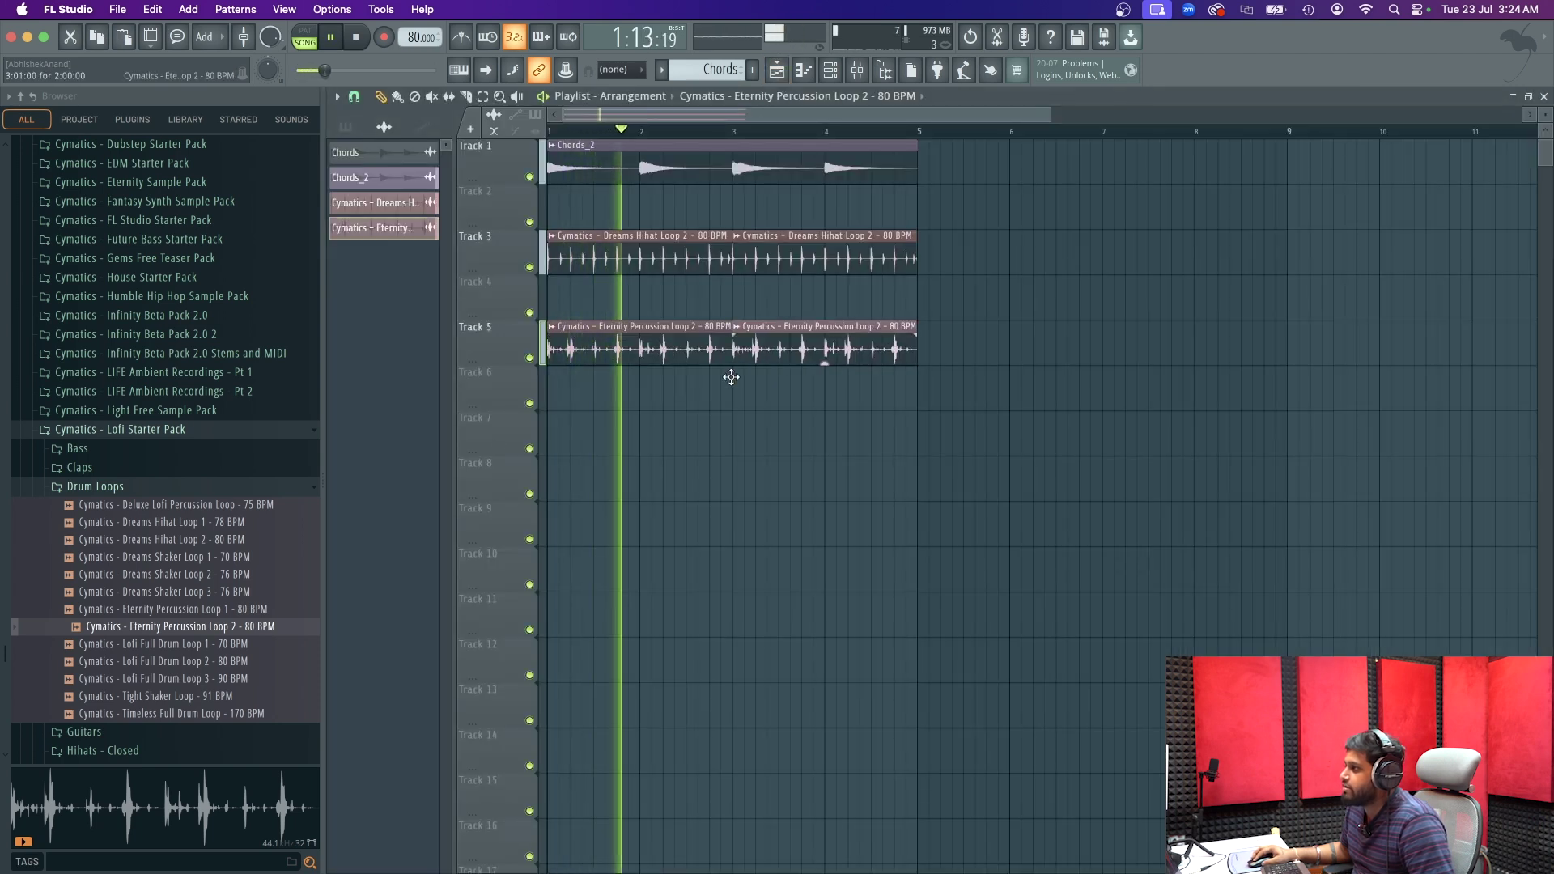
pyautogui.press('space')
# - Preview Lofi Full Drum Loops 2 and 3 and the Tight Shaker Loop in the Drum Loops folder
pyautogui.click(217, 661)
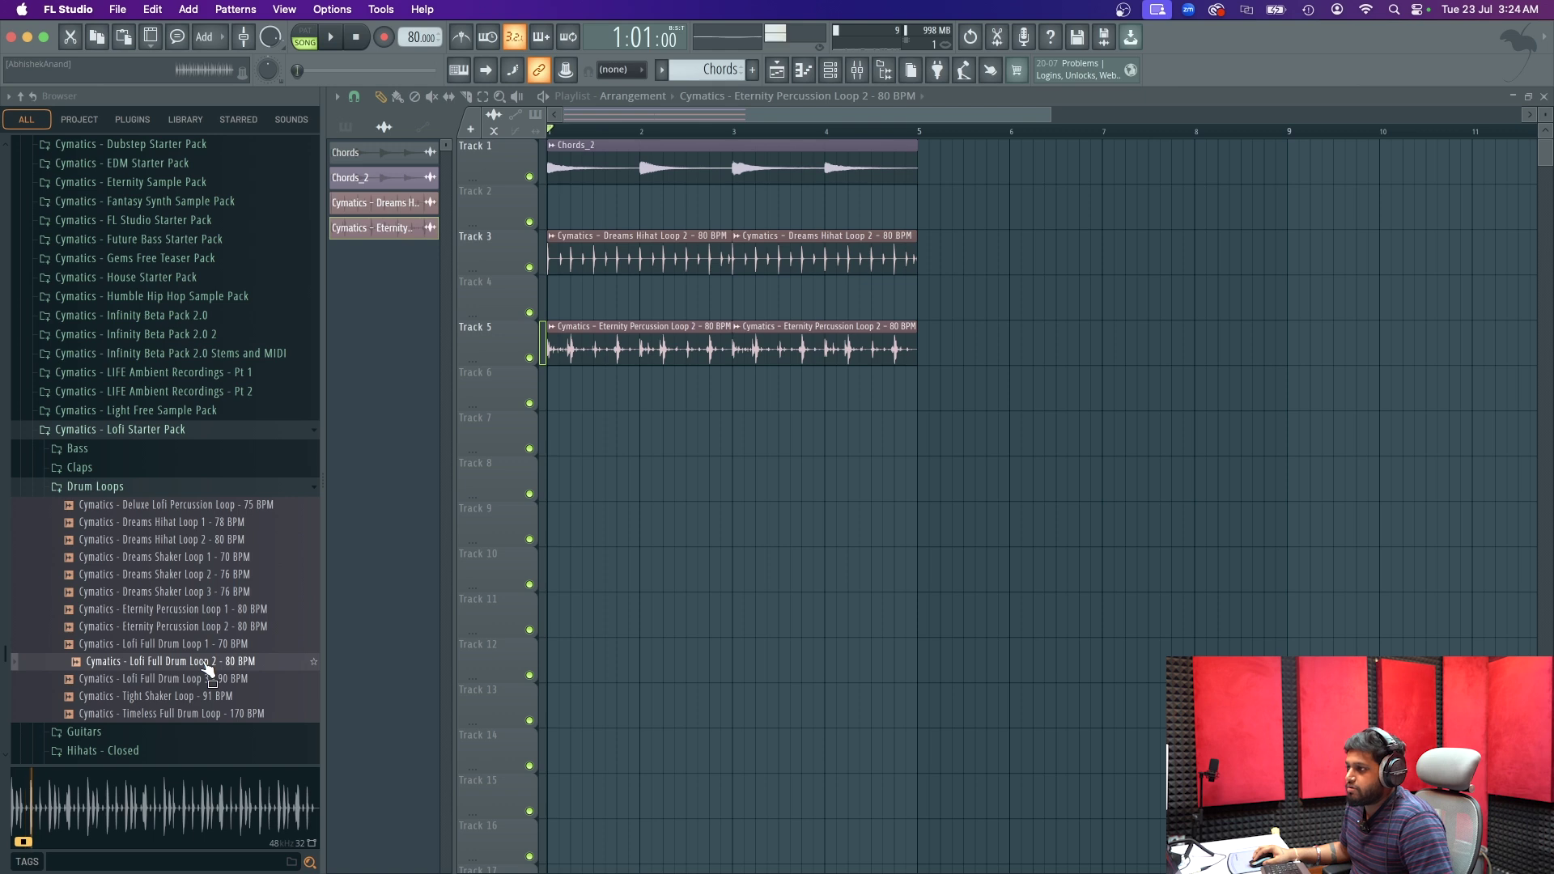
pyautogui.moveTo(206, 670); pyautogui.dragTo(175, 658)
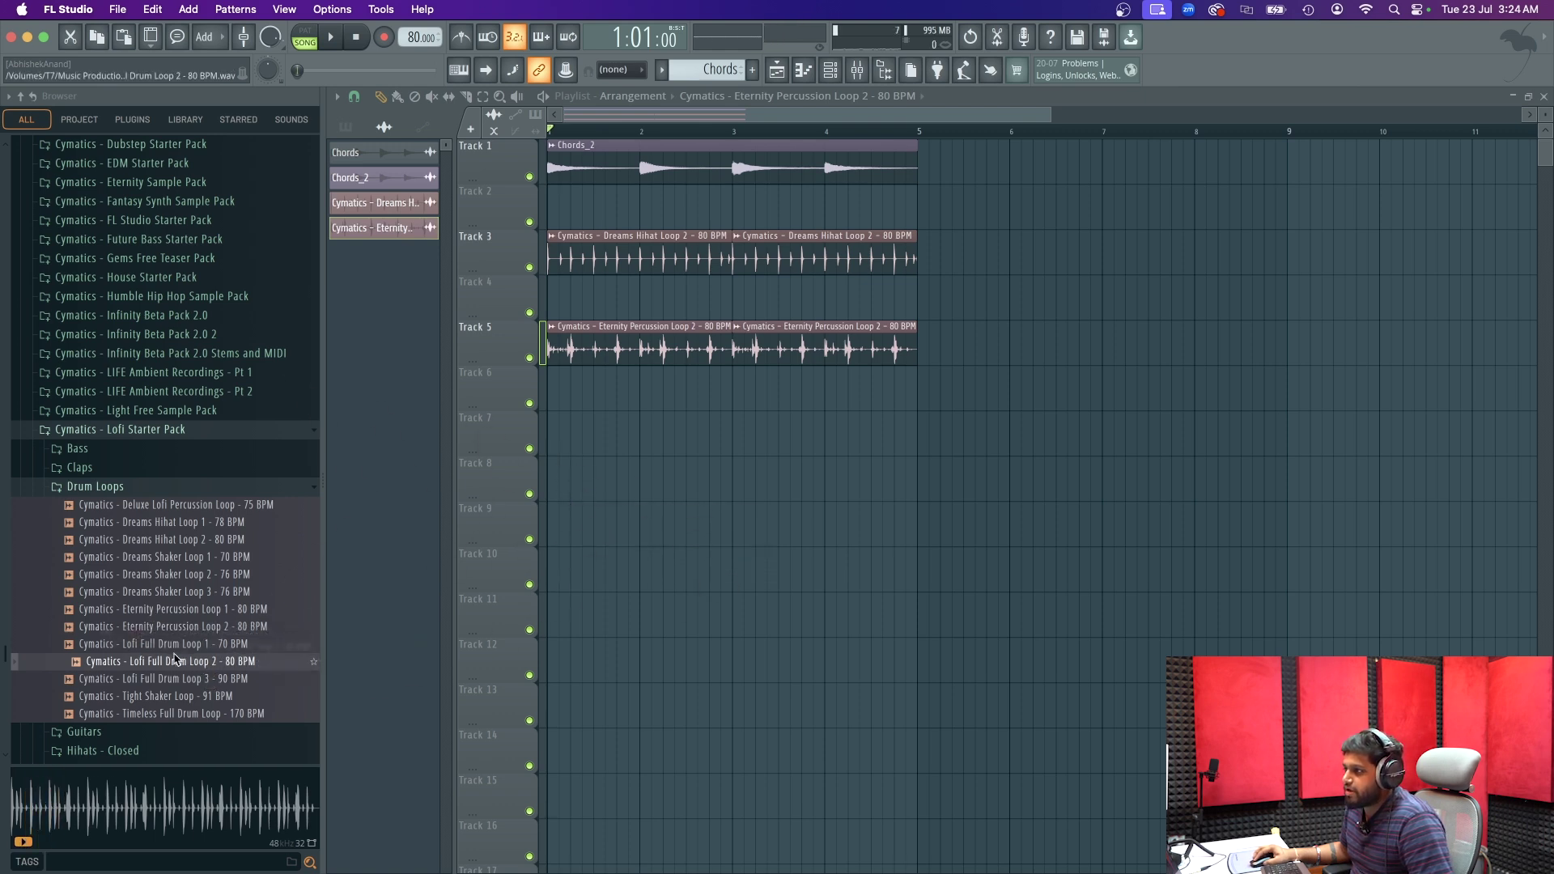
pyautogui.click(188, 678)
pyautogui.click(203, 693)
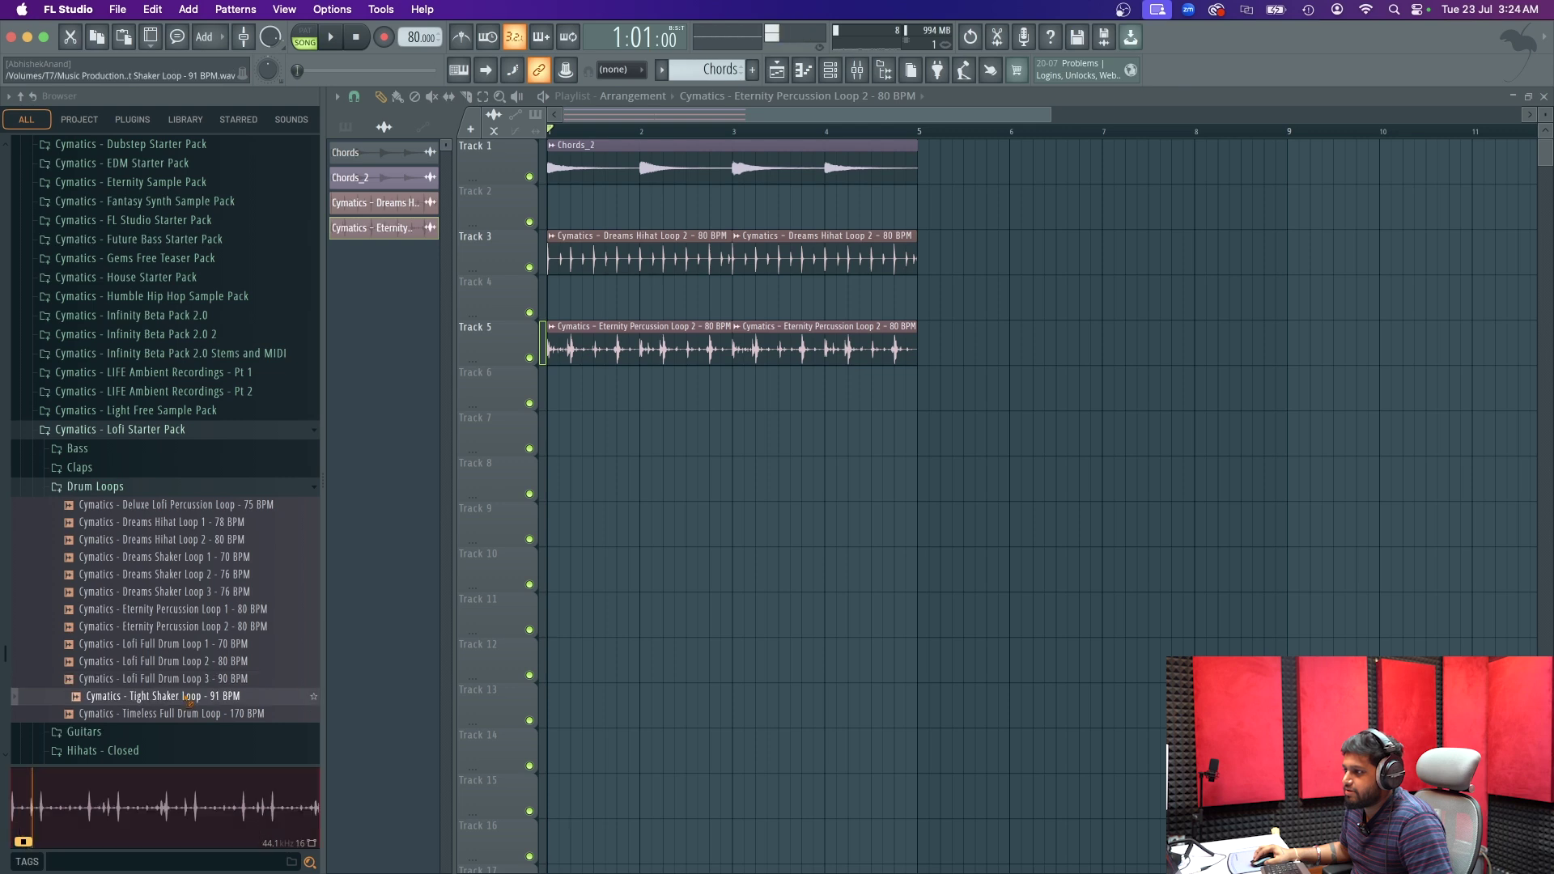
pyautogui.press('Up')
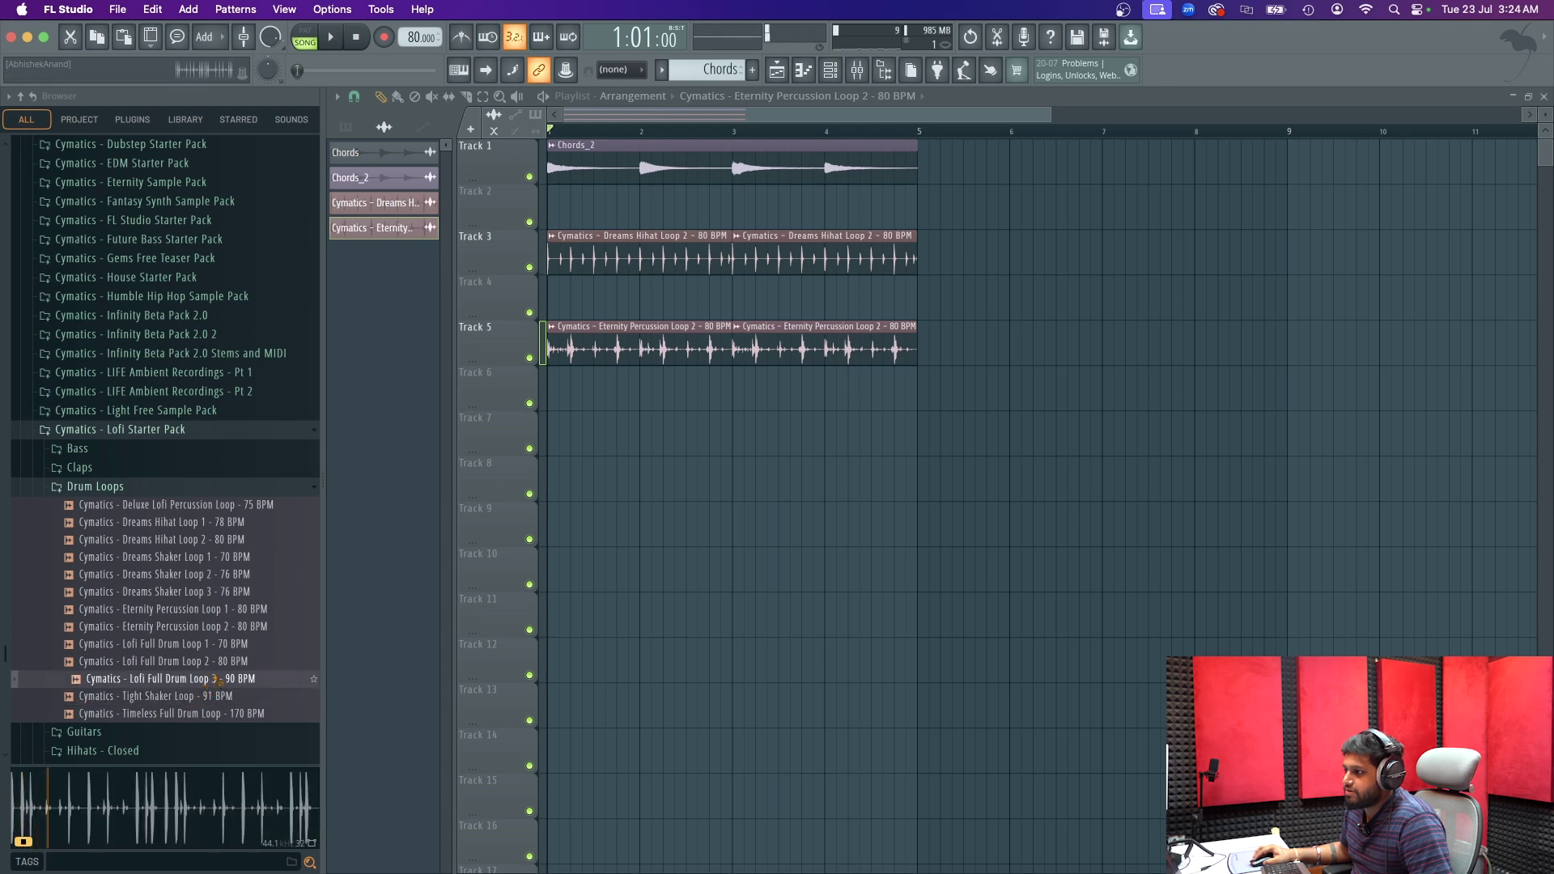
pyautogui.press('Up')
# - Place Cymatics - Lofi Full Drum Loop 2 - 80 BPM on Track 7 at bar 1, shorten it to end at bar 5, and audition it soloed
pyautogui.moveTo(219, 674); pyautogui.dragTo(550, 437)
pyautogui.moveTo(1289, 417); pyautogui.dragTo(929, 424)
pyautogui.press('space')
pyautogui.press('space')
pyautogui.rightClick(530, 449)
pyautogui.press('space')
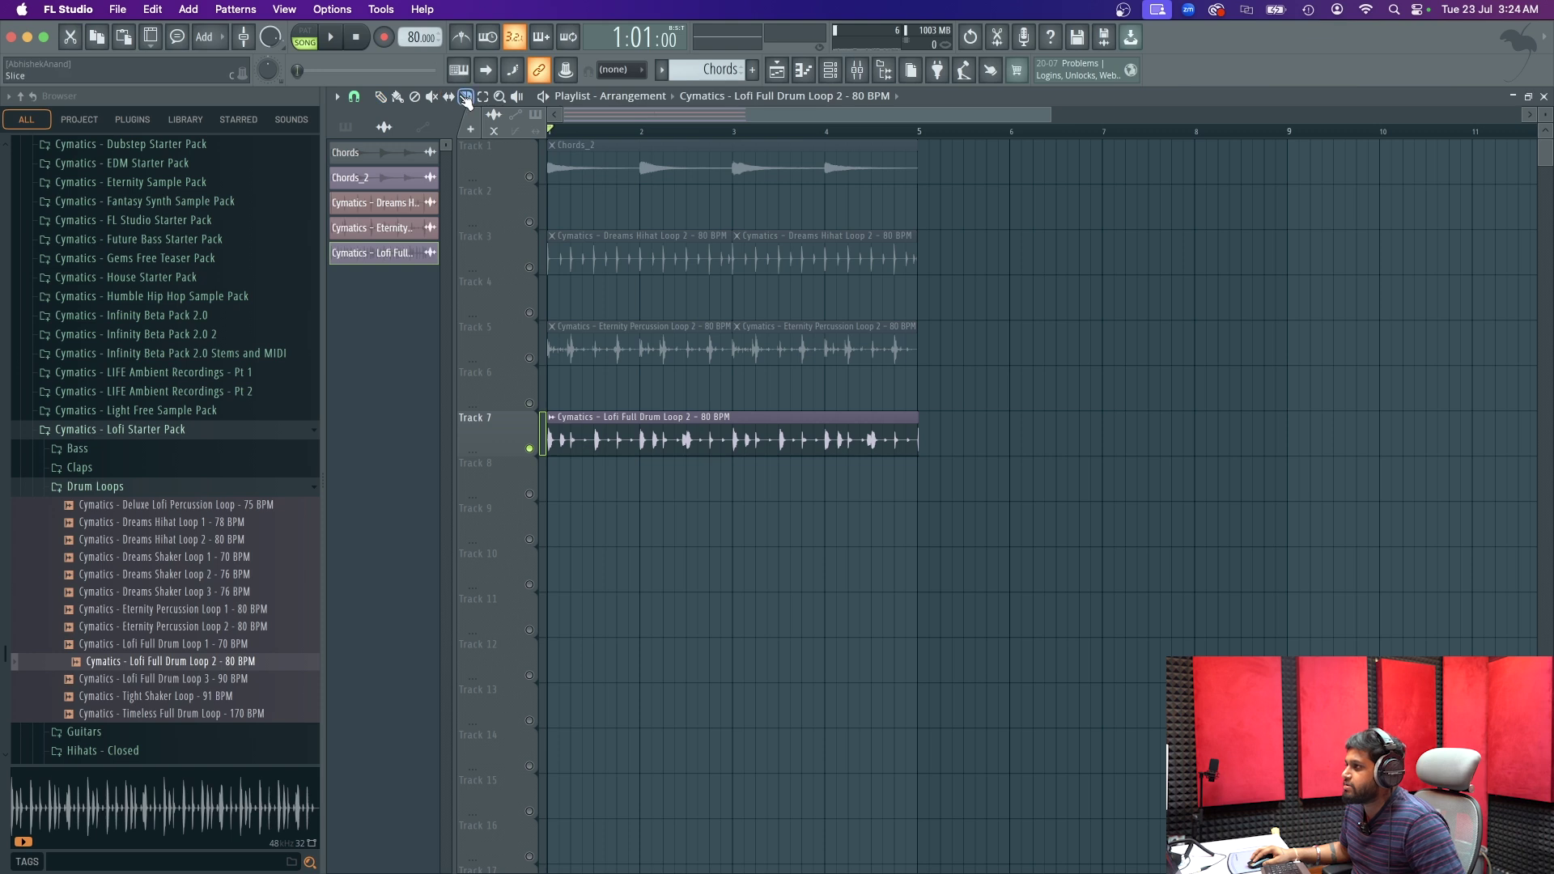
# - Unmute Track 5 alongside the drum loop, slice the loop at beats 2 and 3 of bar 1, and delete the beat-2 slice
pyautogui.click(528, 358)
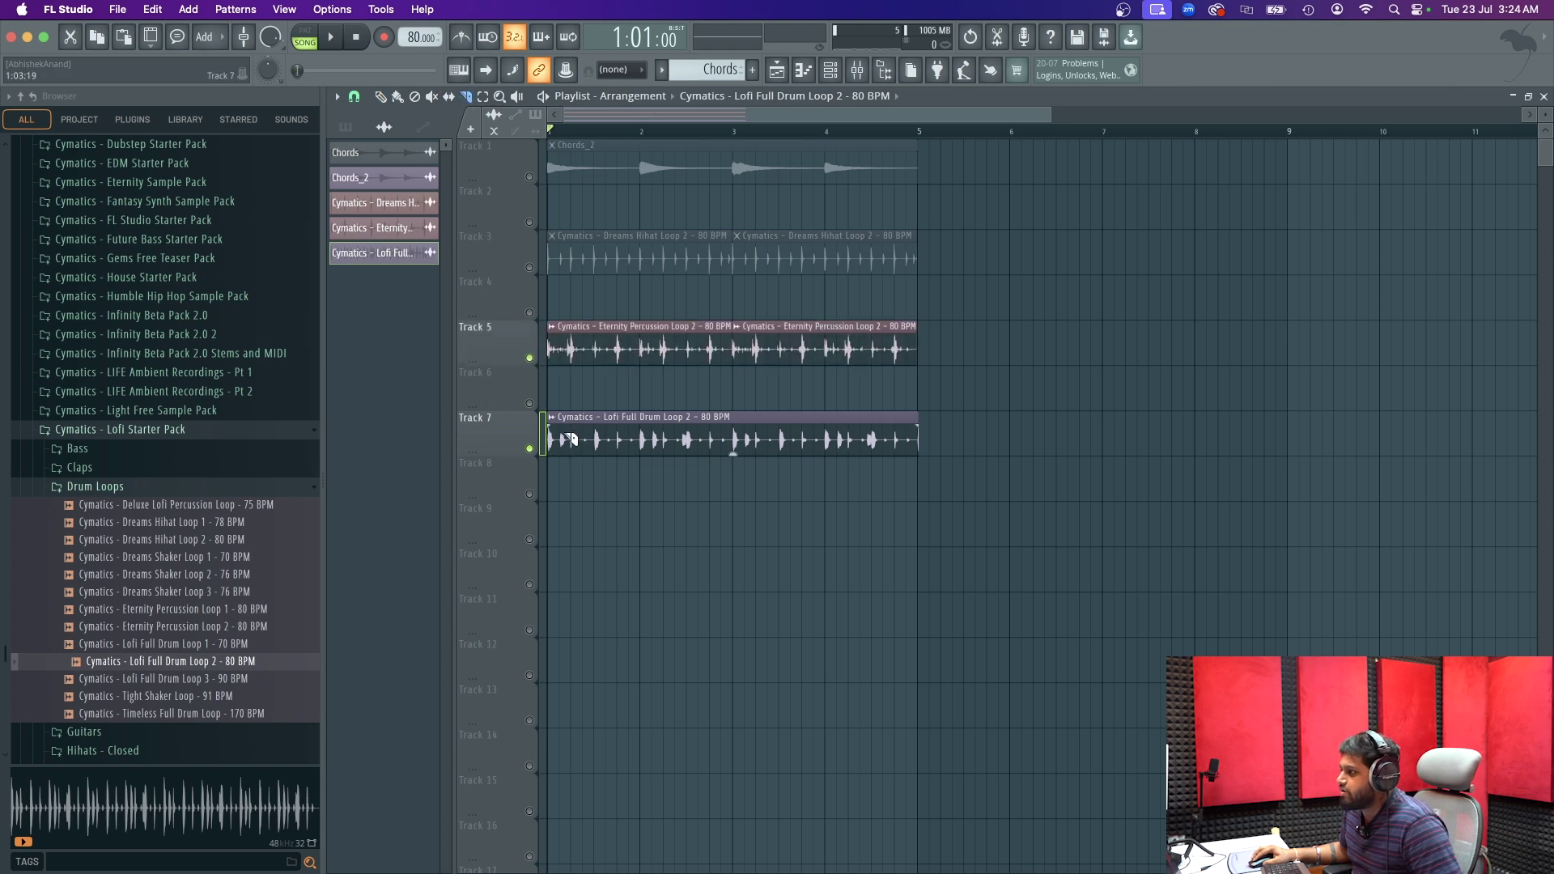
pyautogui.press('space')
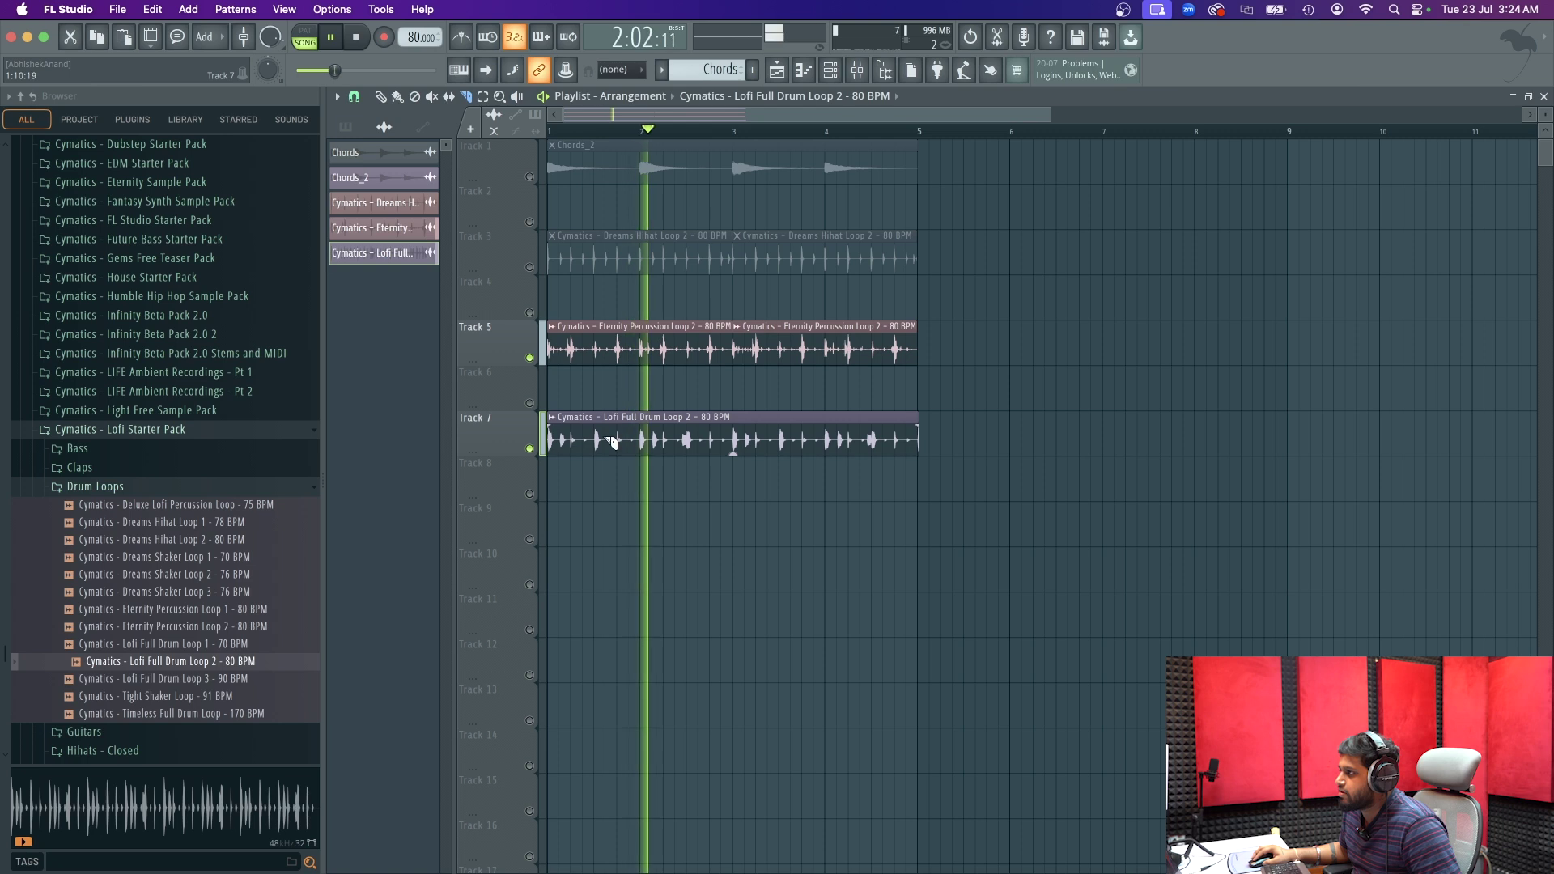
pyautogui.press('space')
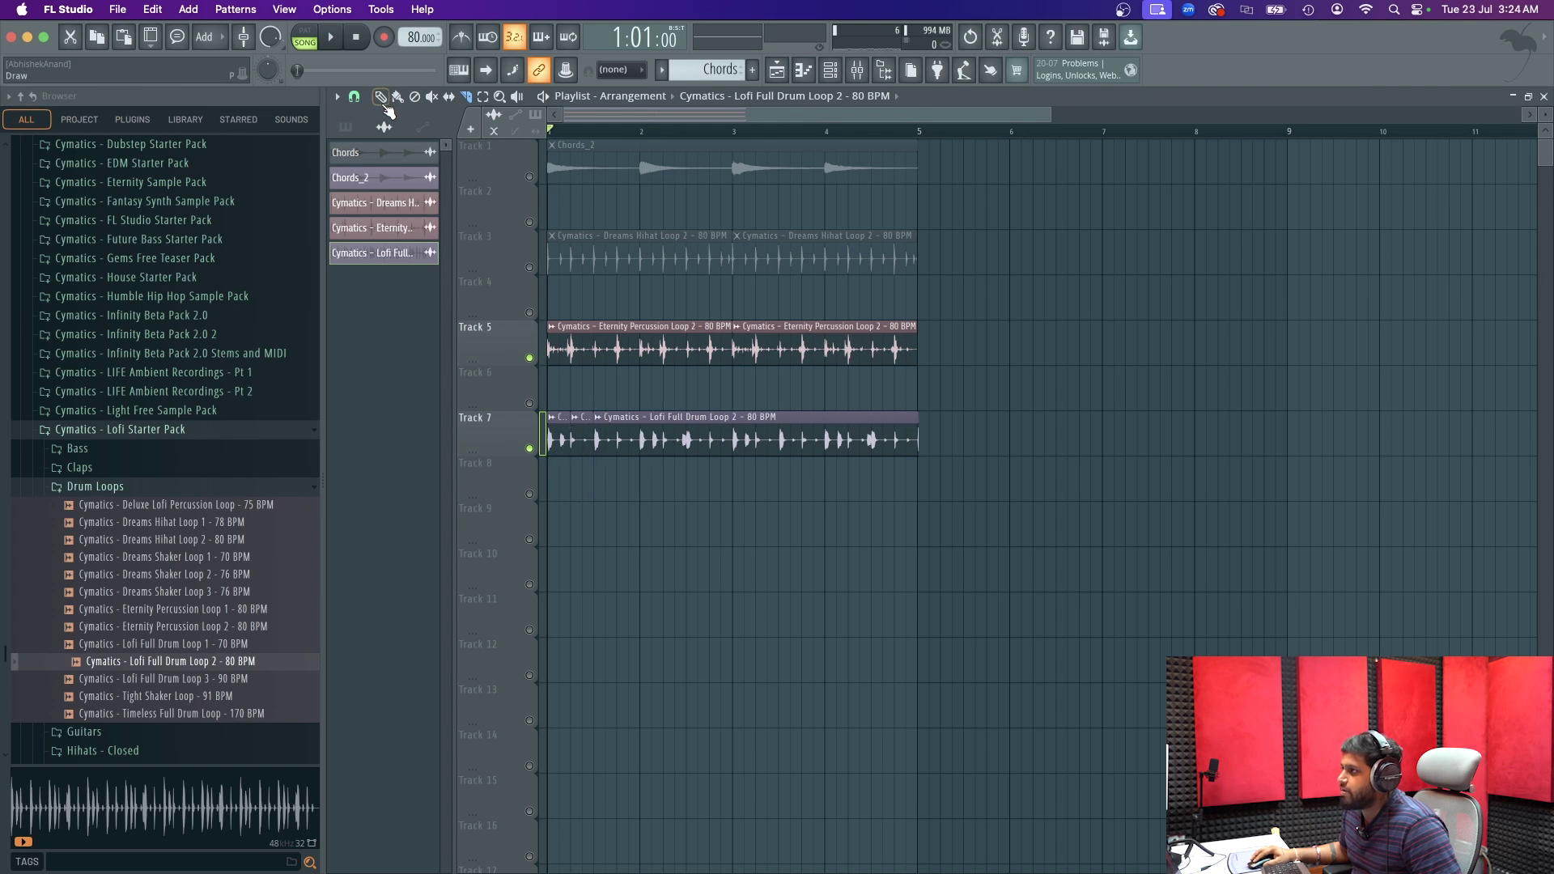
pyautogui.rightClick(580, 440)
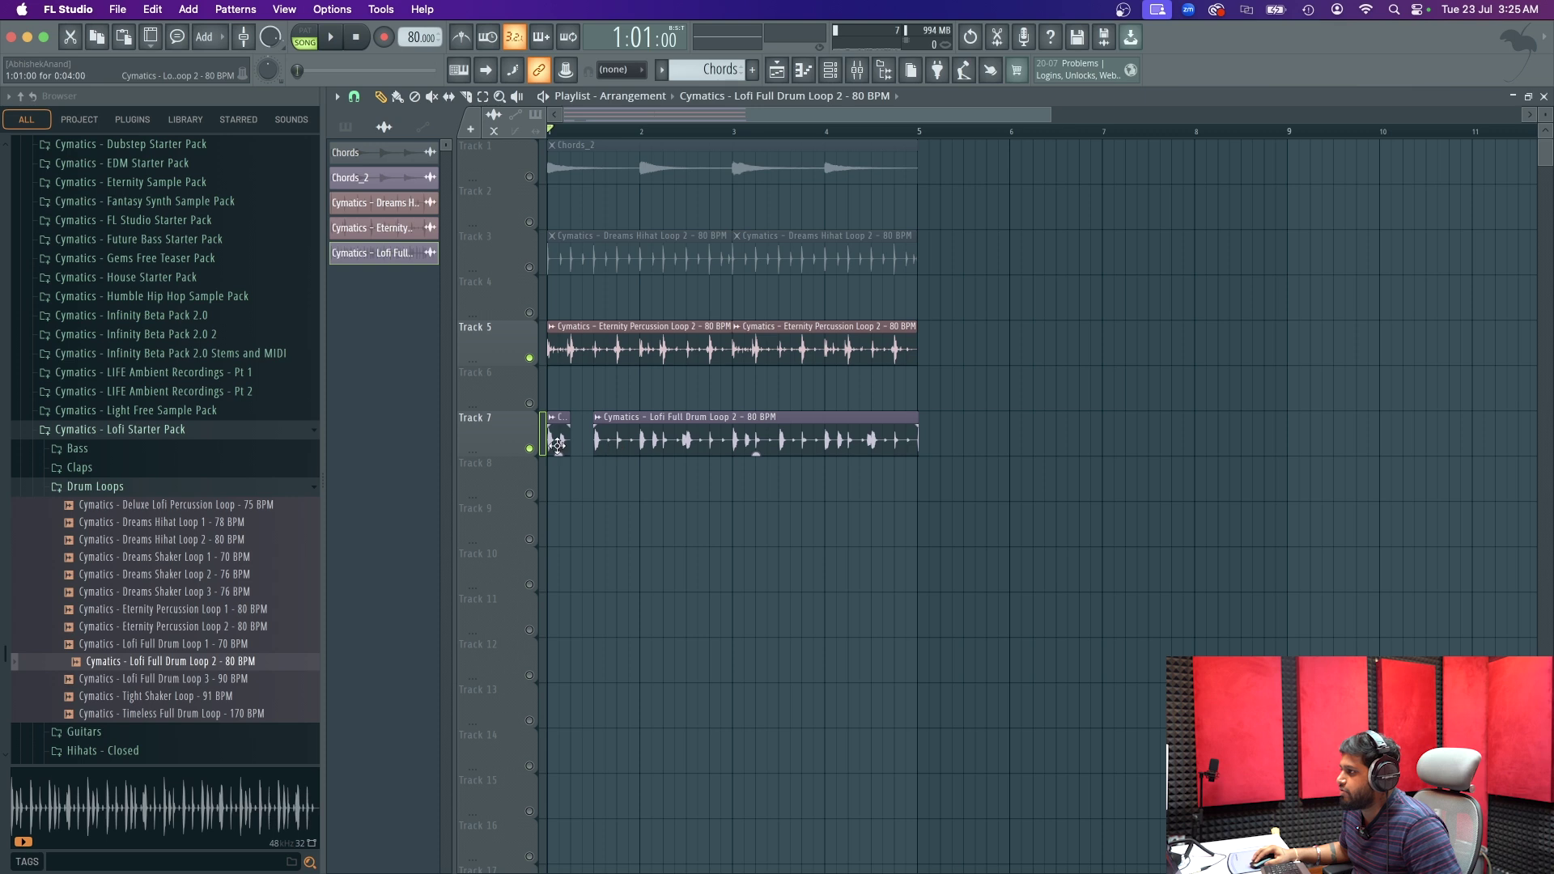
pyautogui.press('space')
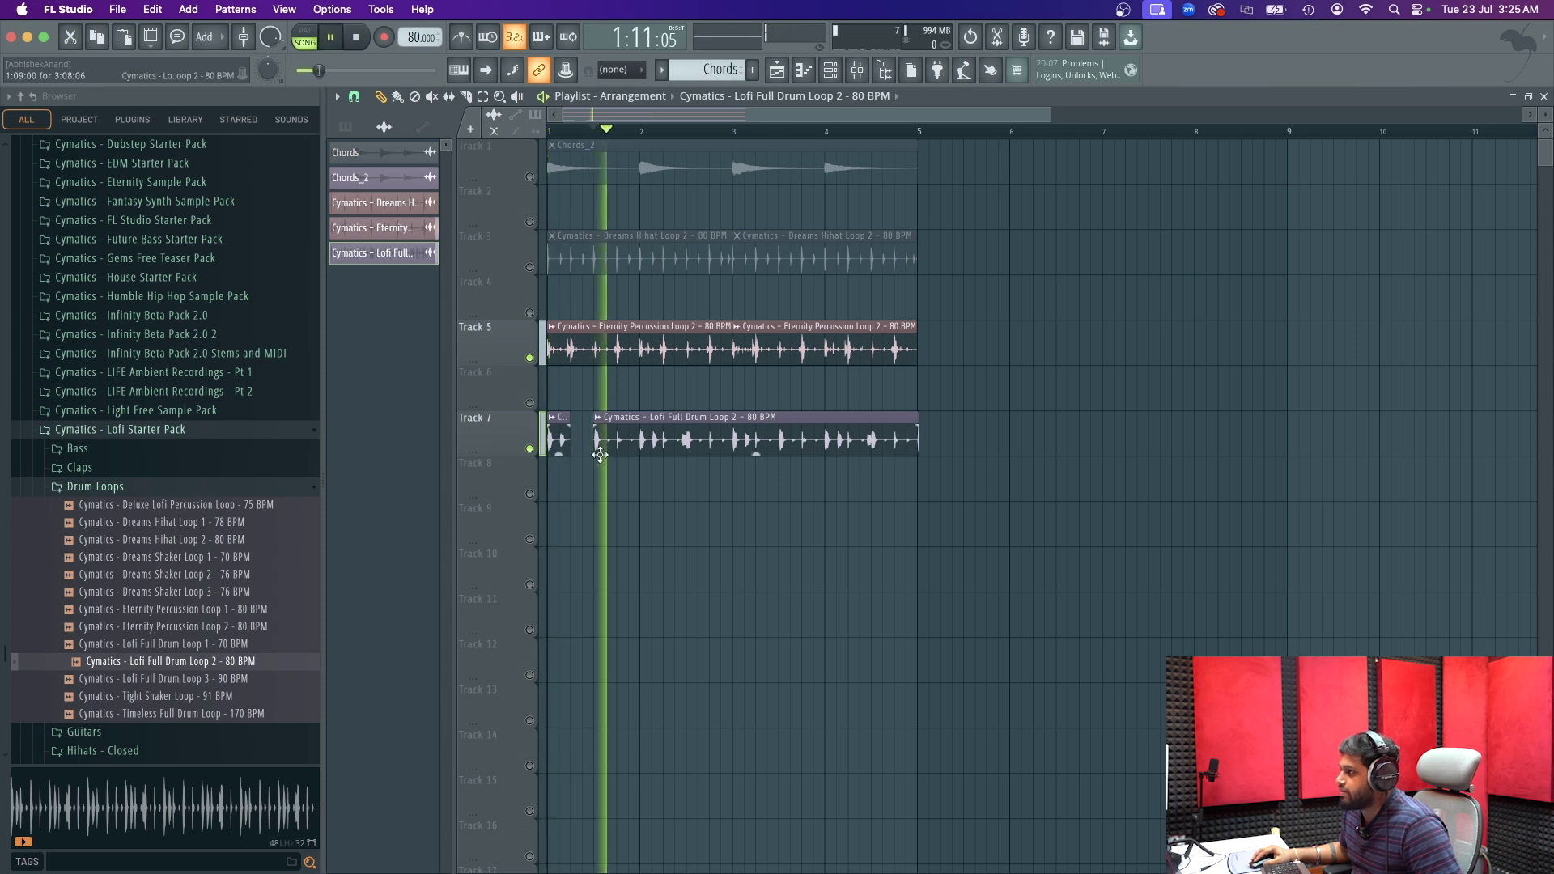
# - Mute Track 5, cut the drum loop after its beat-3 hit in bar 1, and delete the slice following bar 2's opening hits
pyautogui.click(529, 357)
pyautogui.press('space')
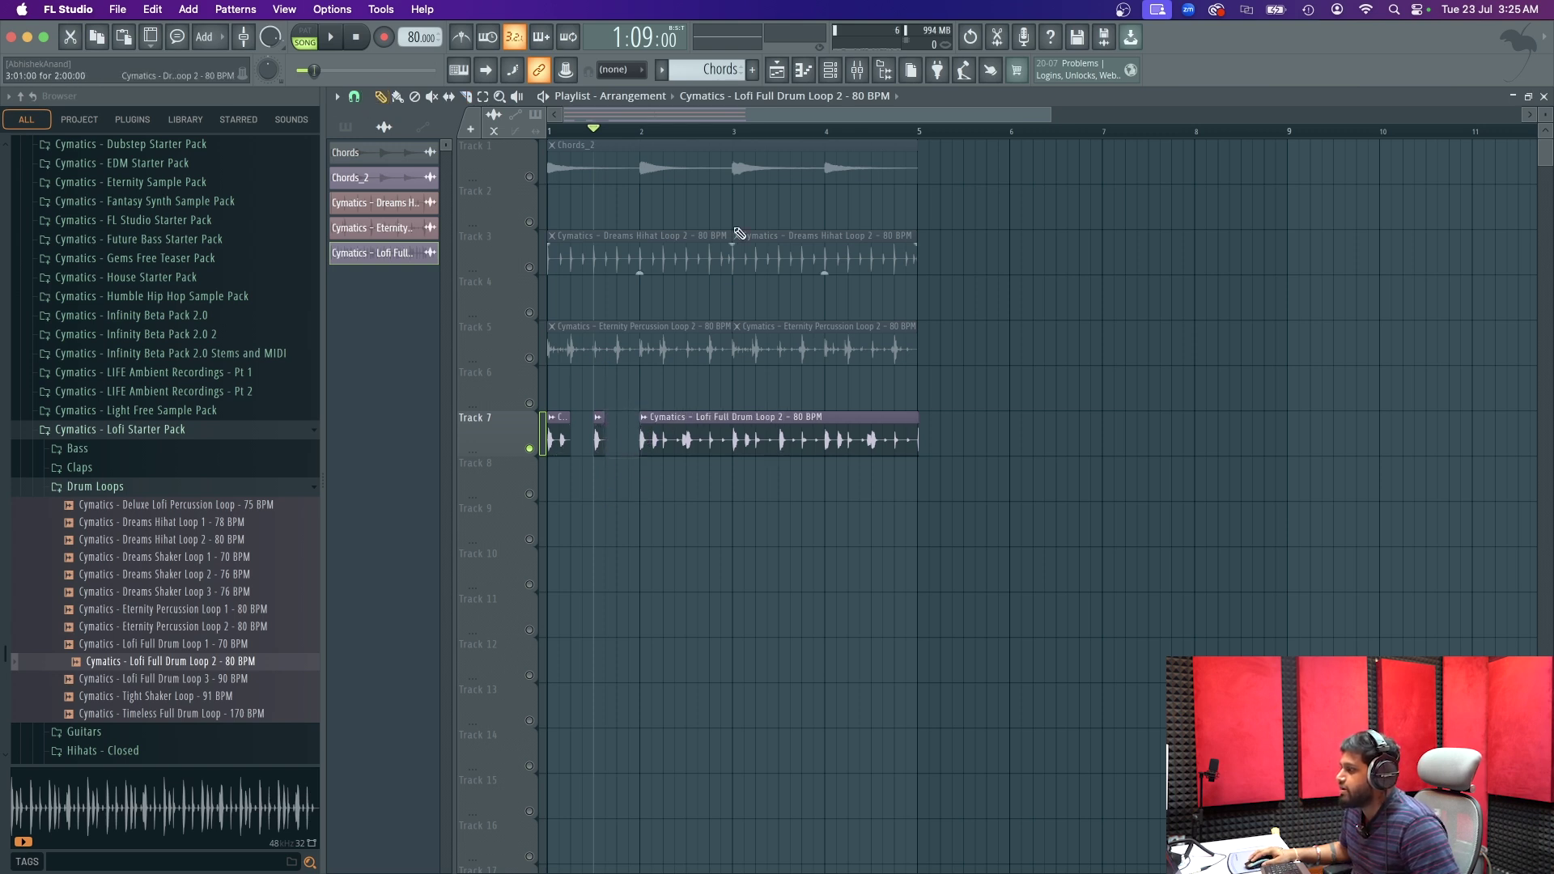
pyautogui.click(637, 122)
pyautogui.press('space')
pyautogui.press('space')
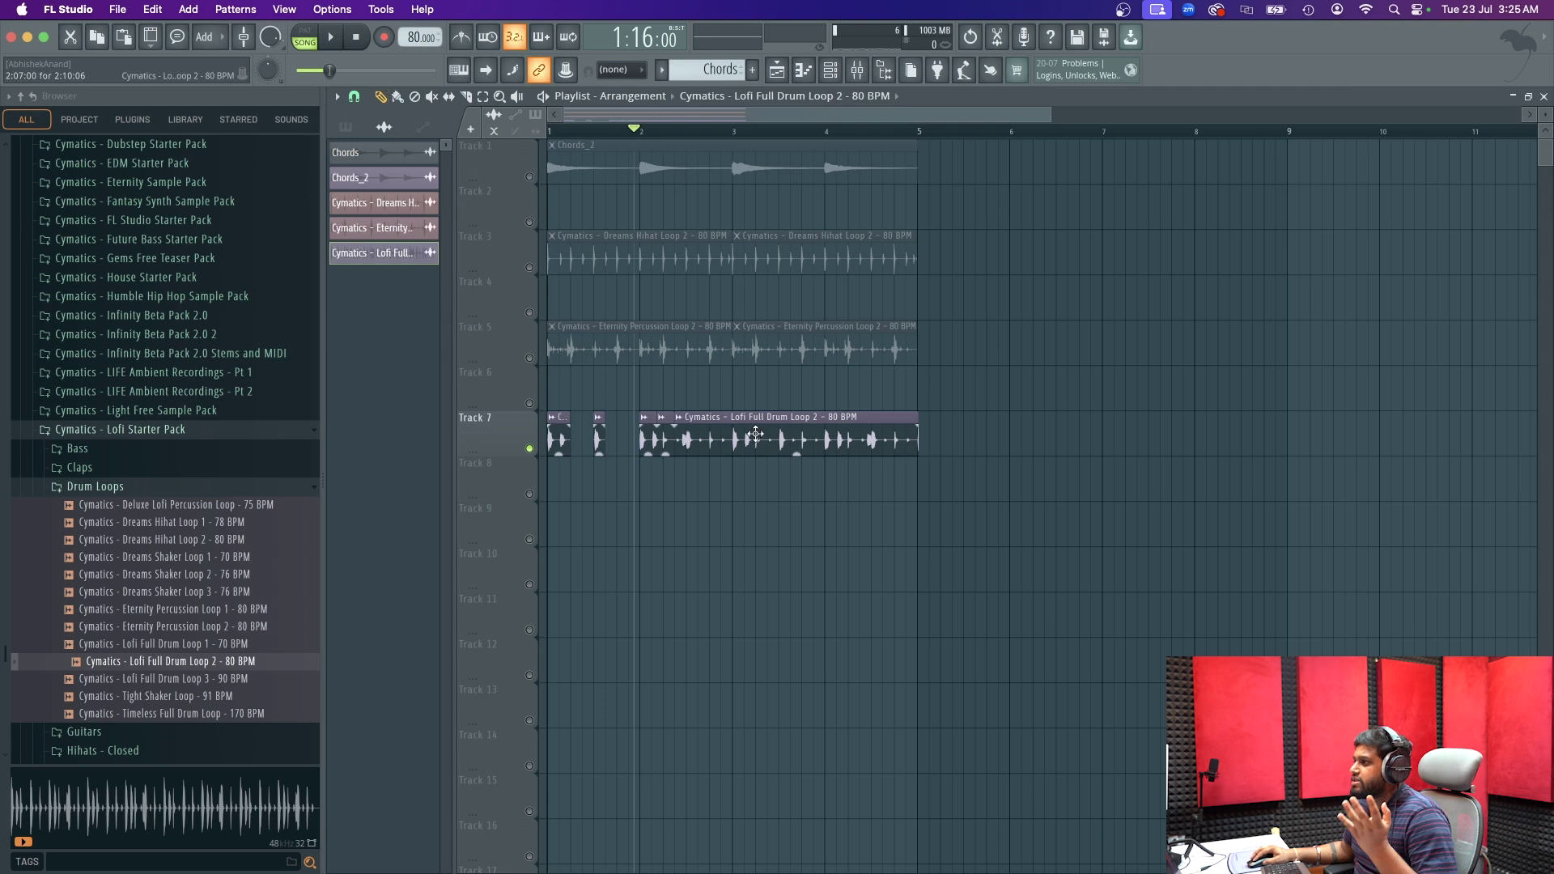
pyautogui.rightClick(666, 435)
pyautogui.press('space')
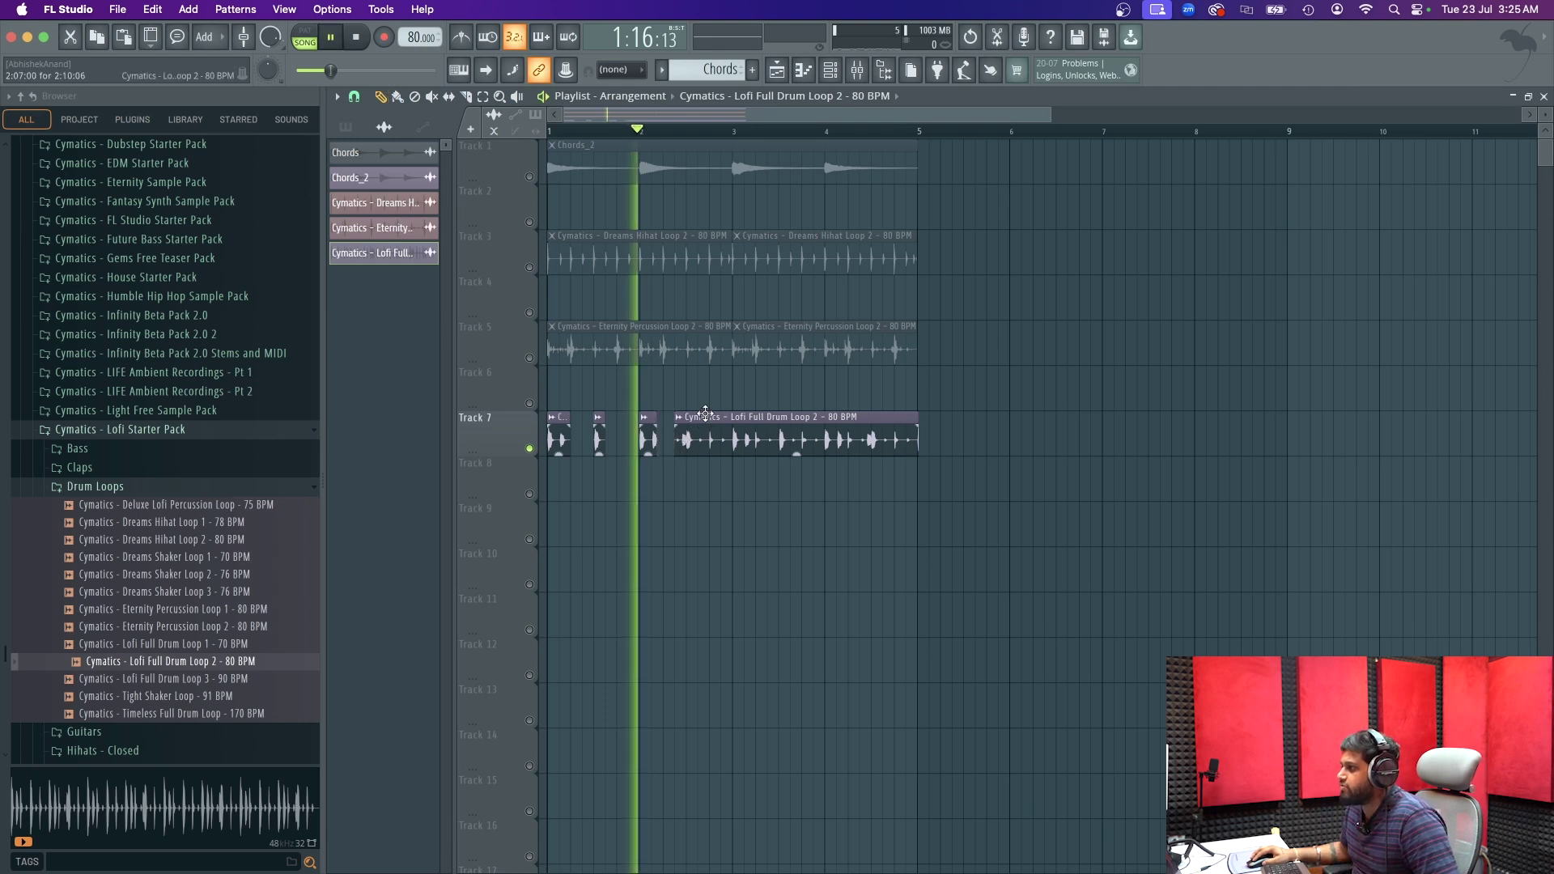
pyautogui.press('space')
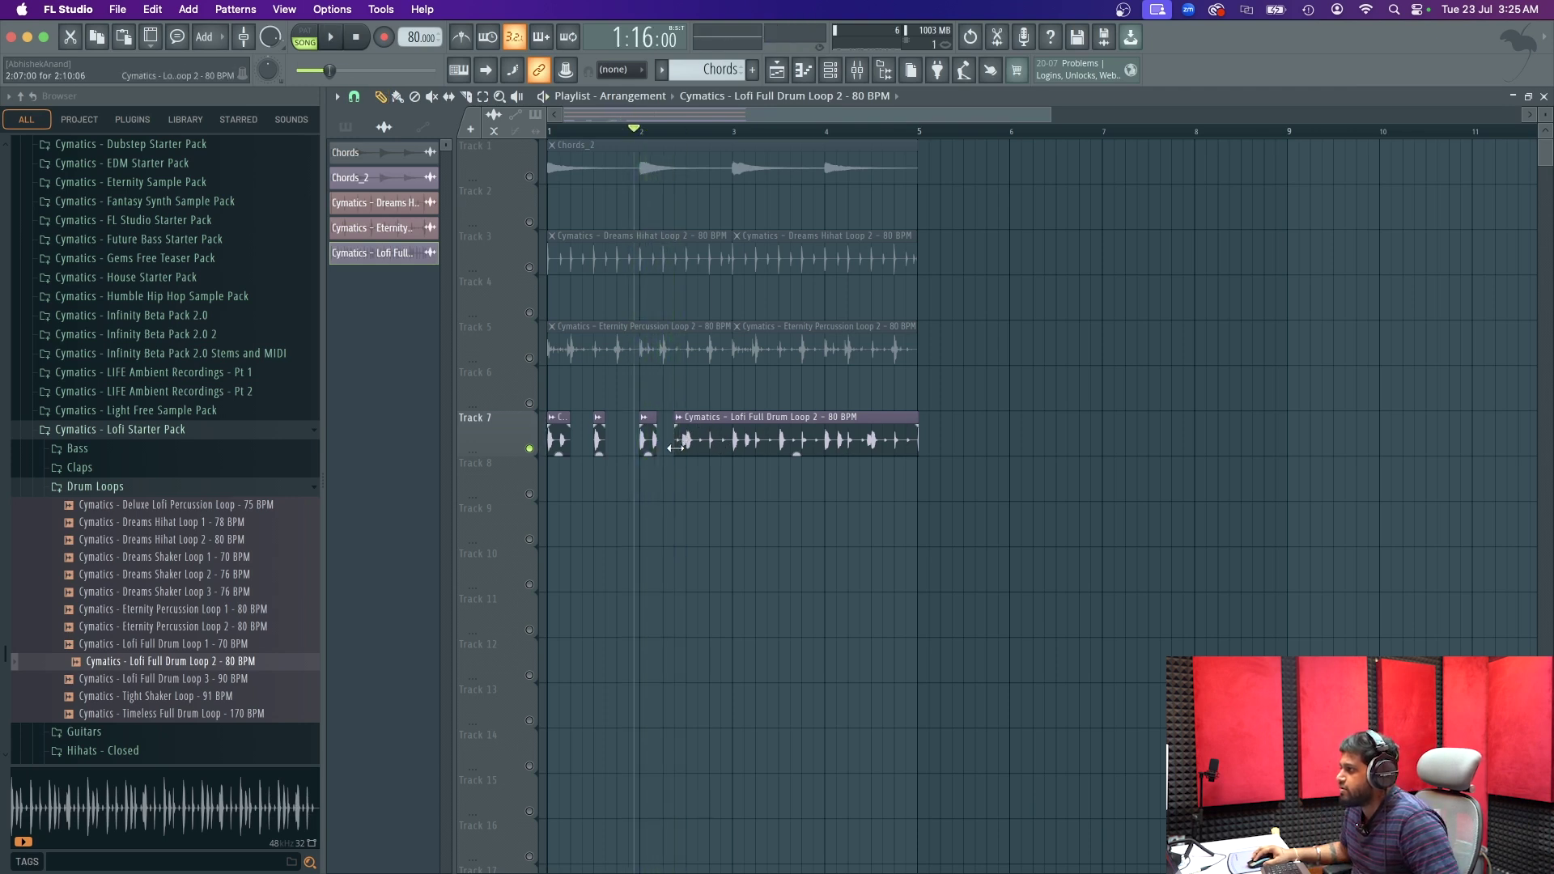
# - Slice around the drum hit in the middle of bar 2, and delete the rest of the Track 7 drum loop after it
pyautogui.click(466, 96)
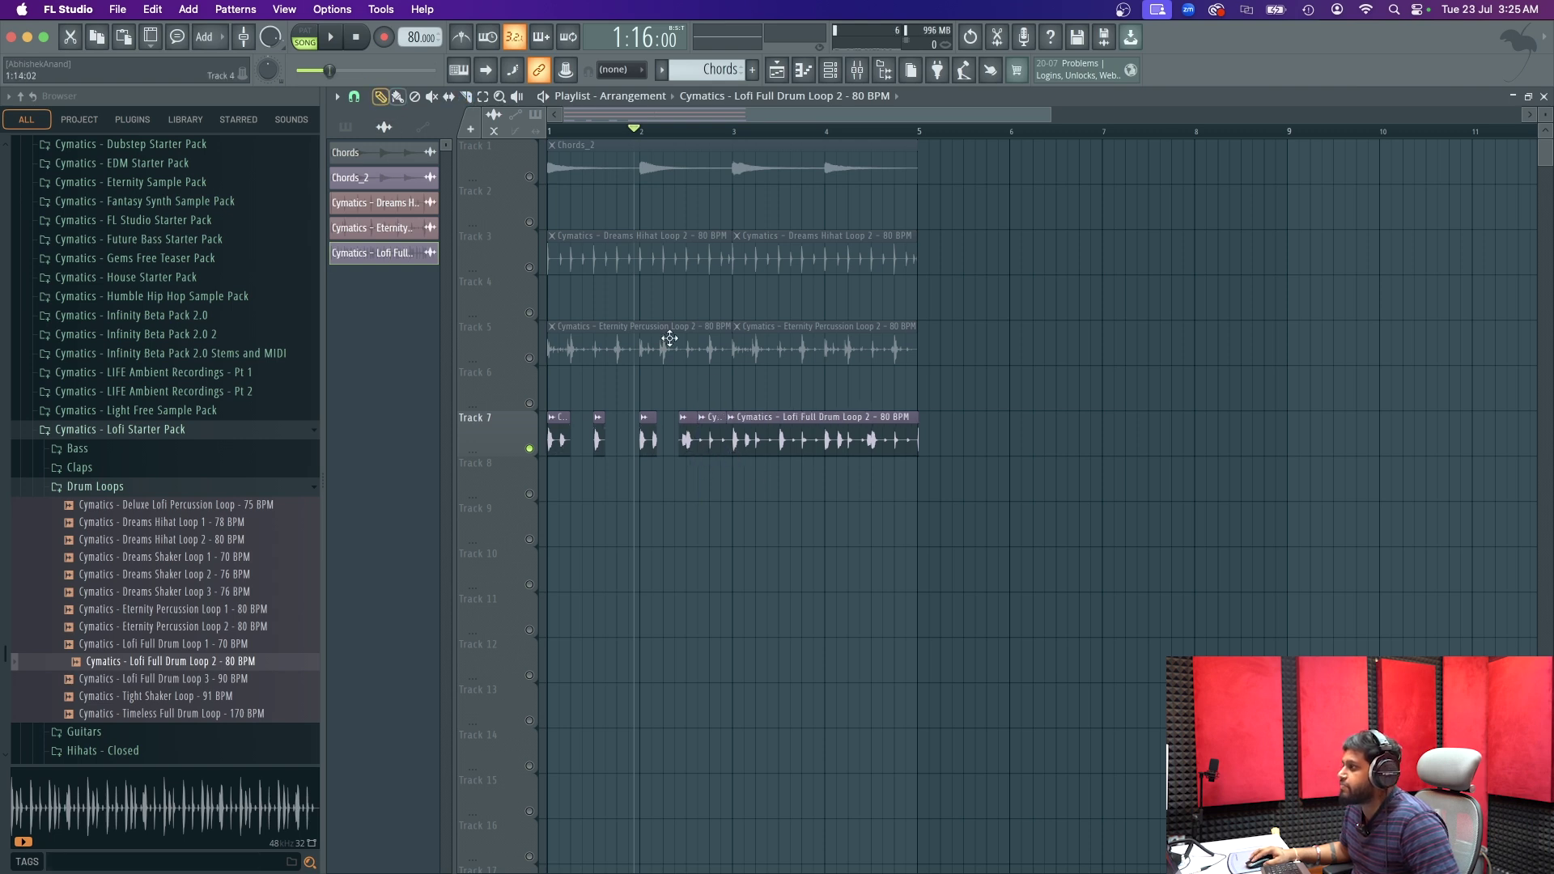
pyautogui.press('space')
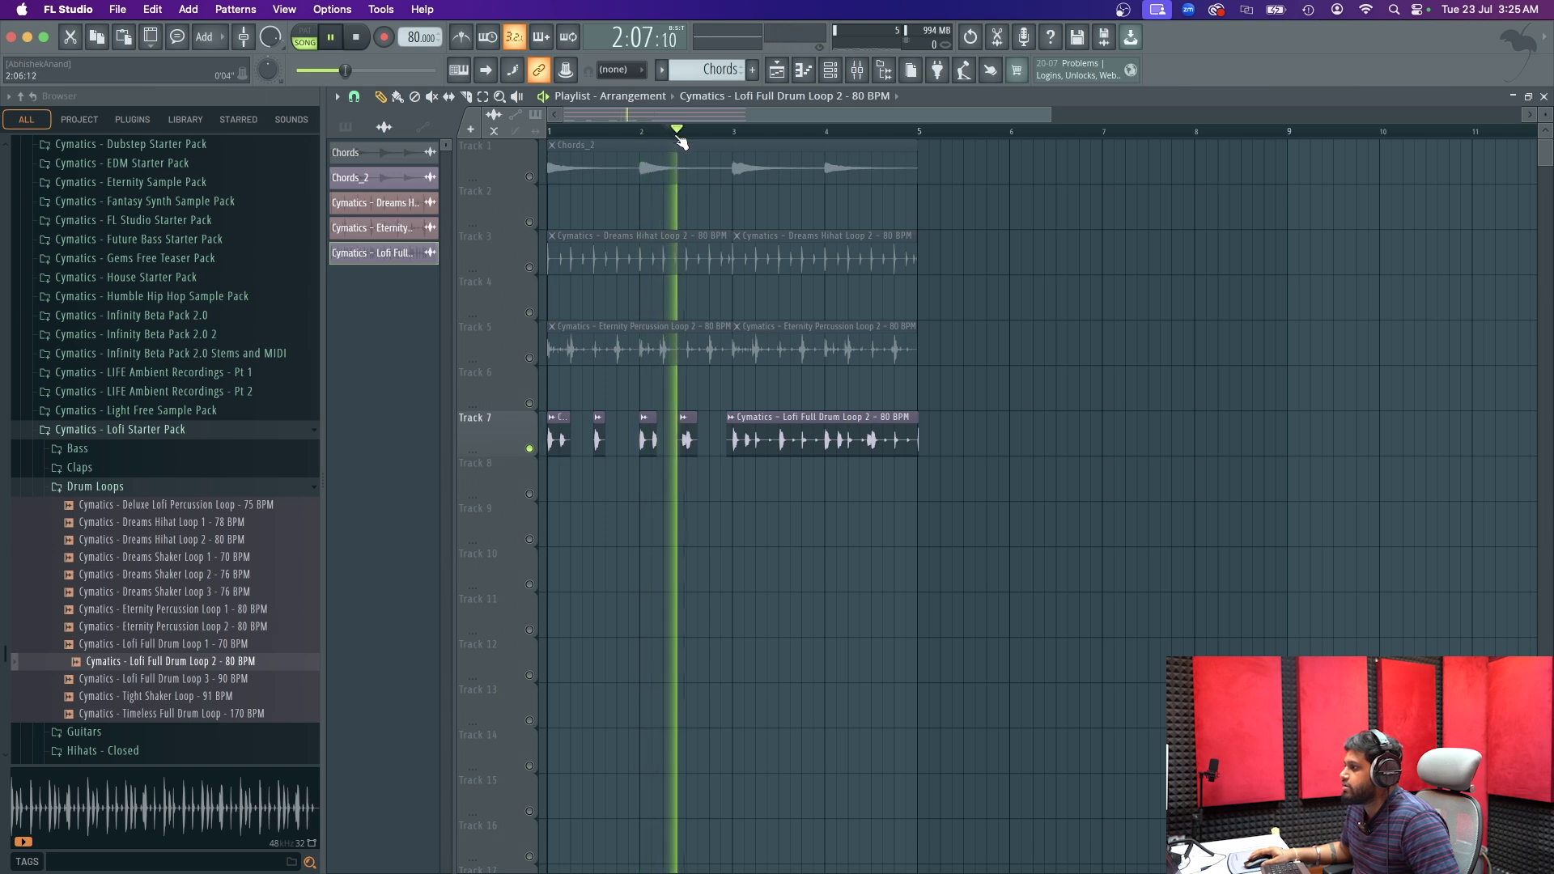
pyautogui.press('space')
pyautogui.rightClick(870, 446)
# - Select the four remaining drum slices on Track 7 and copy them to start at bar 3
pyautogui.click(482, 97)
pyautogui.moveTo(746, 484); pyautogui.dragTo(372, 401)
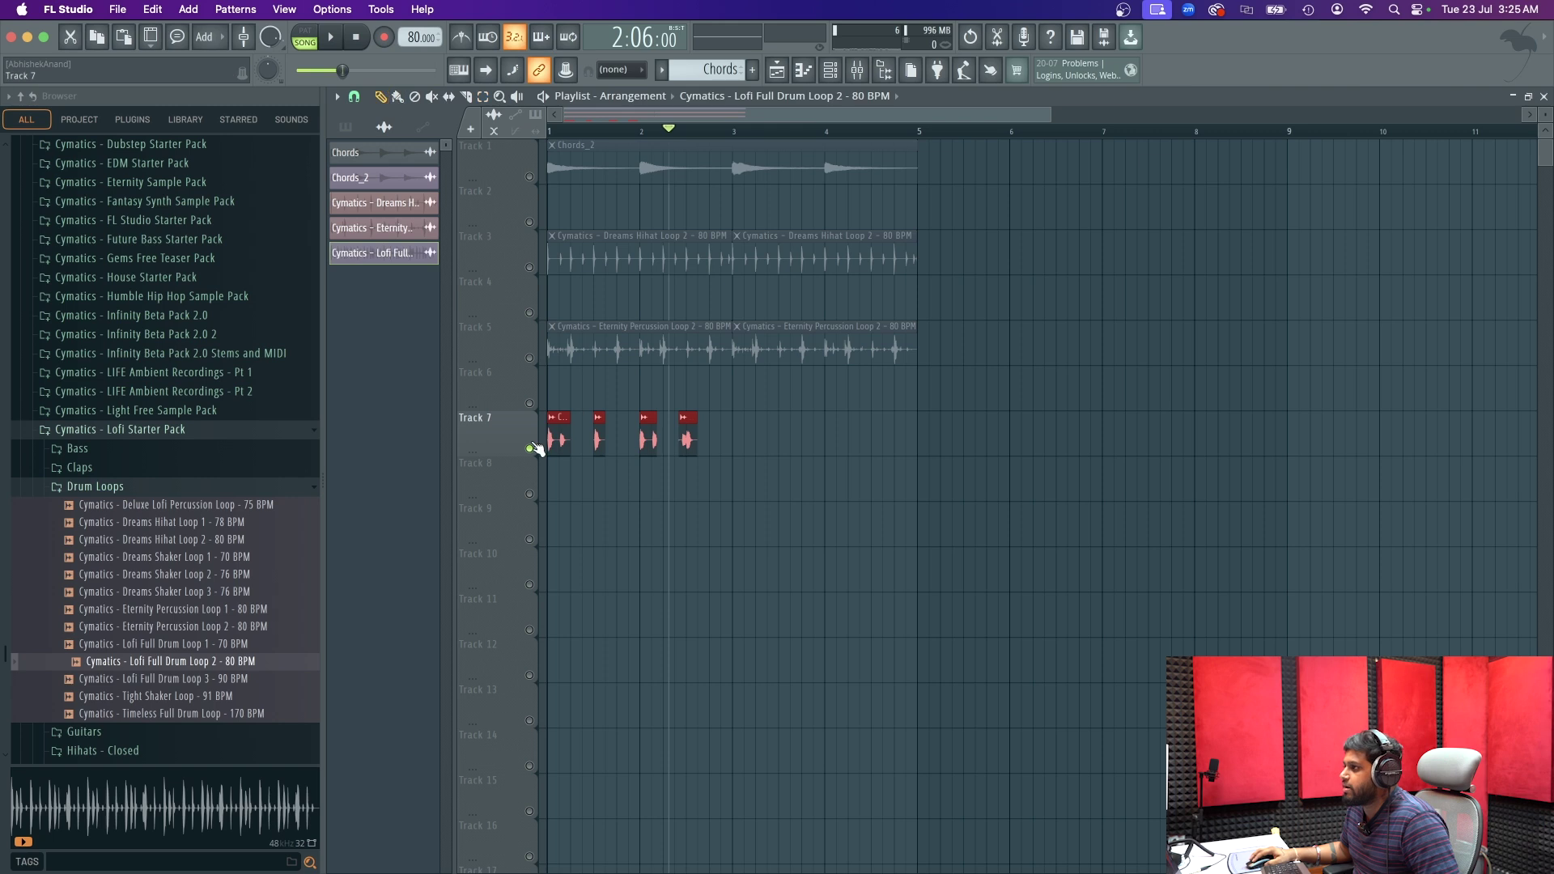
pyautogui.moveTo(557, 444); pyautogui.dragTo(741, 440)
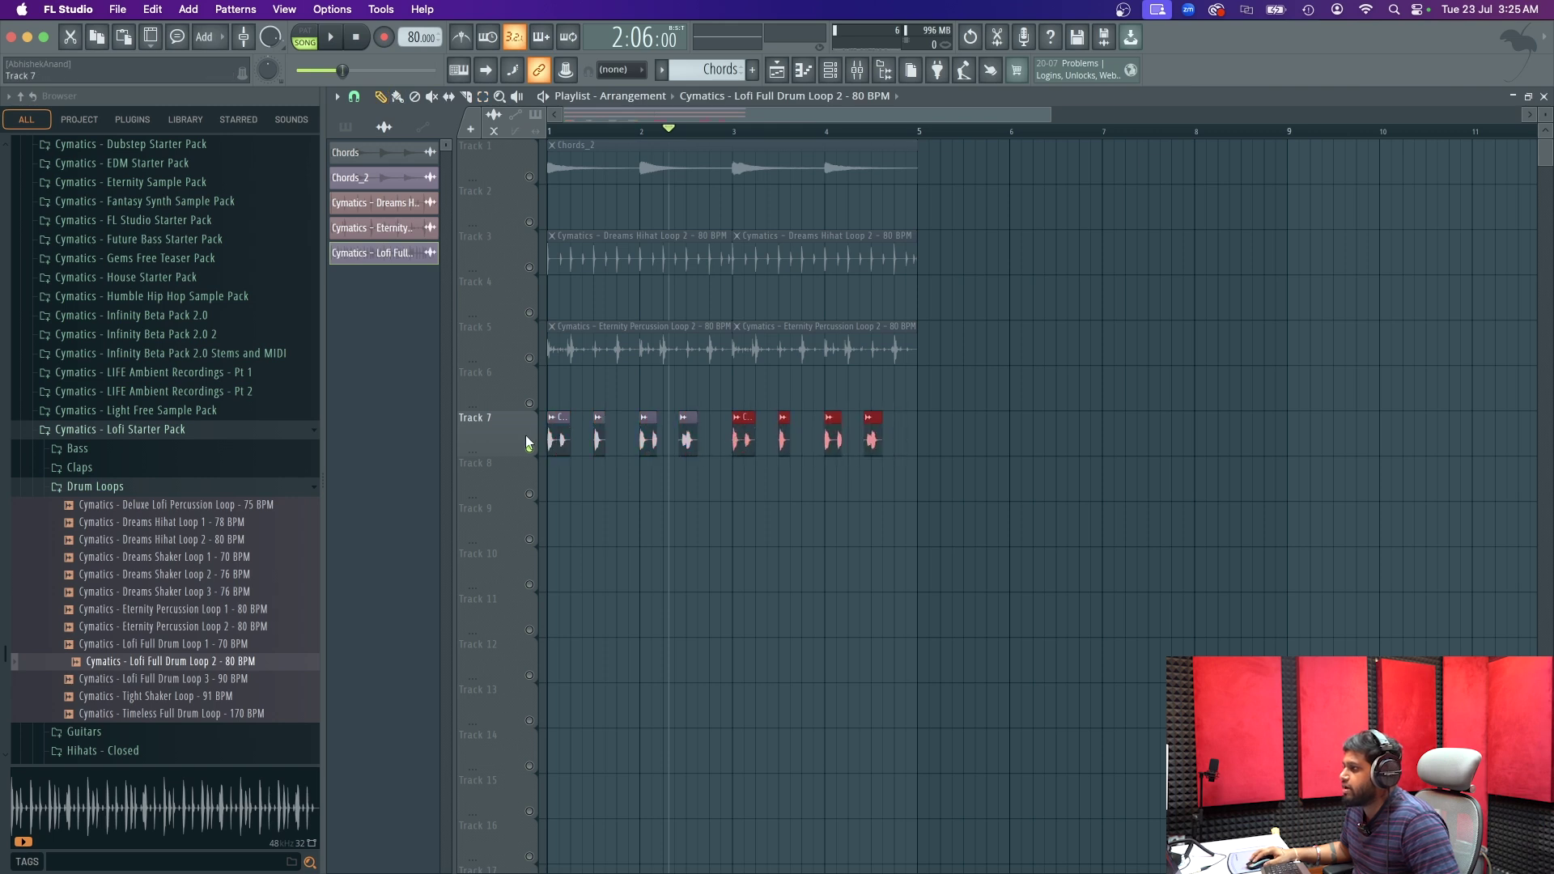
# - Select the time range from bar 1 to bar 5 and consolidate Track 7 from the song start as a 16Bit int stereo WAV
pyautogui.rightClick(484, 439)
pyautogui.click(920, 122)
pyautogui.moveTo(921, 130); pyautogui.dragTo(1, 159)
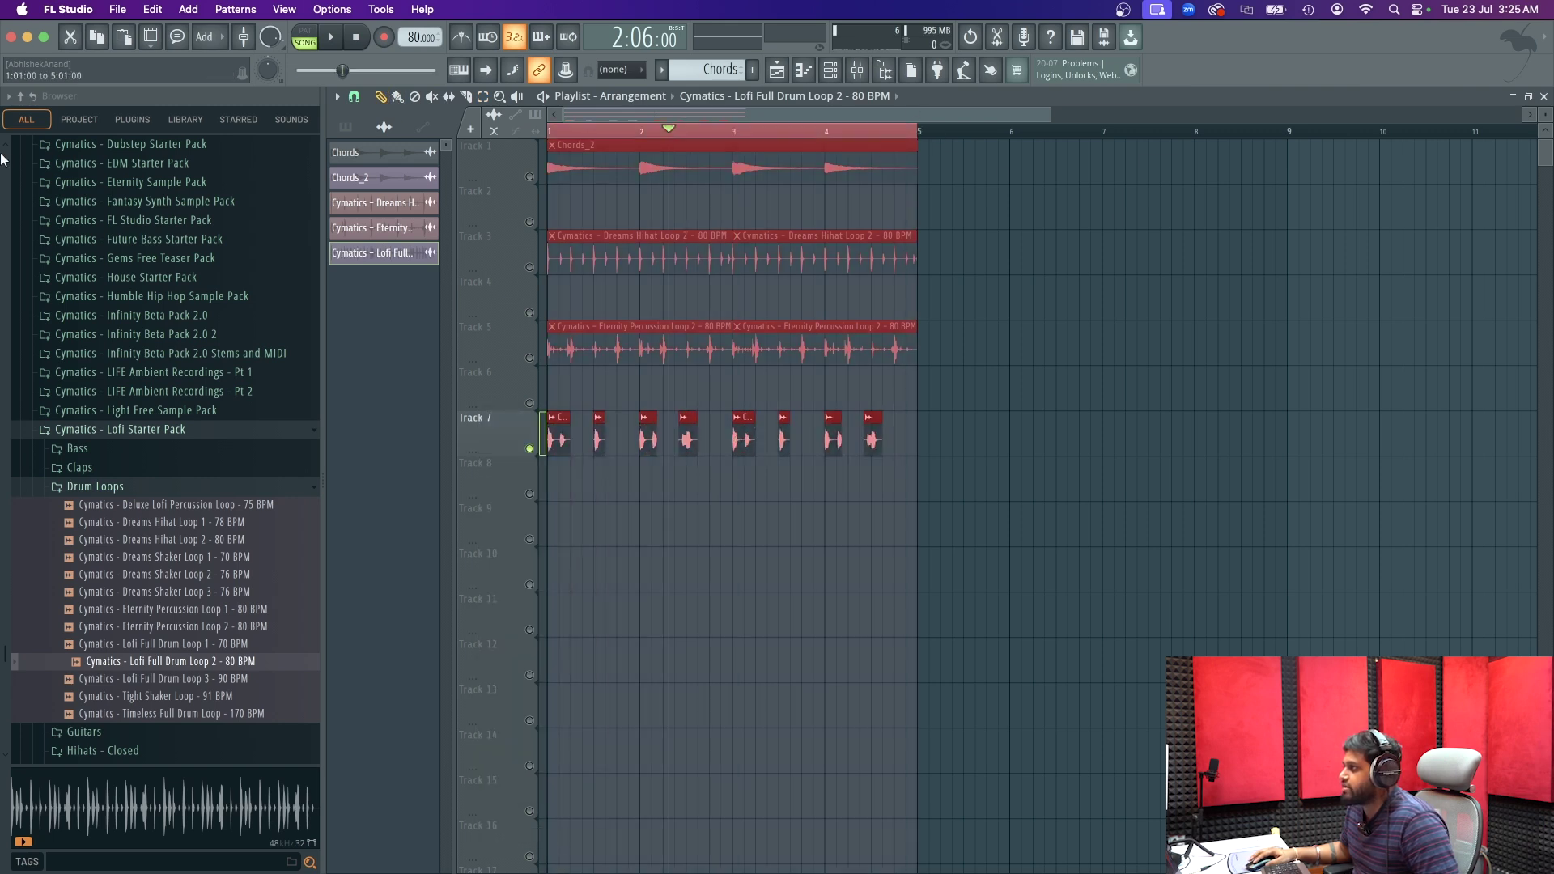
pyautogui.rightClick(482, 456)
pyautogui.click(858, 461)
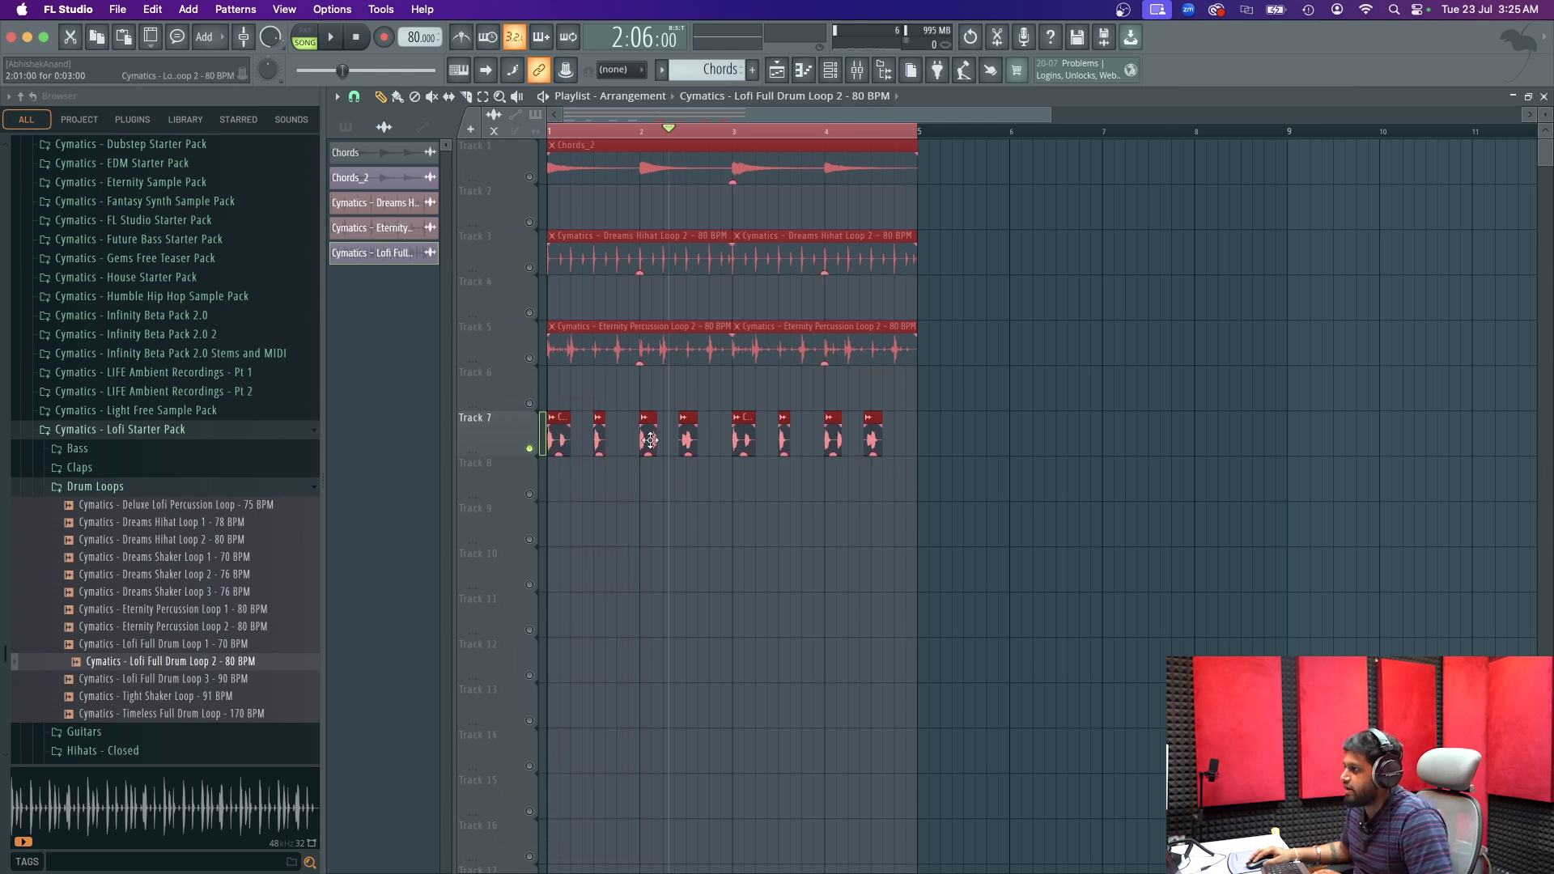
pyautogui.rightClick(471, 445)
pyautogui.moveTo(554, 708)
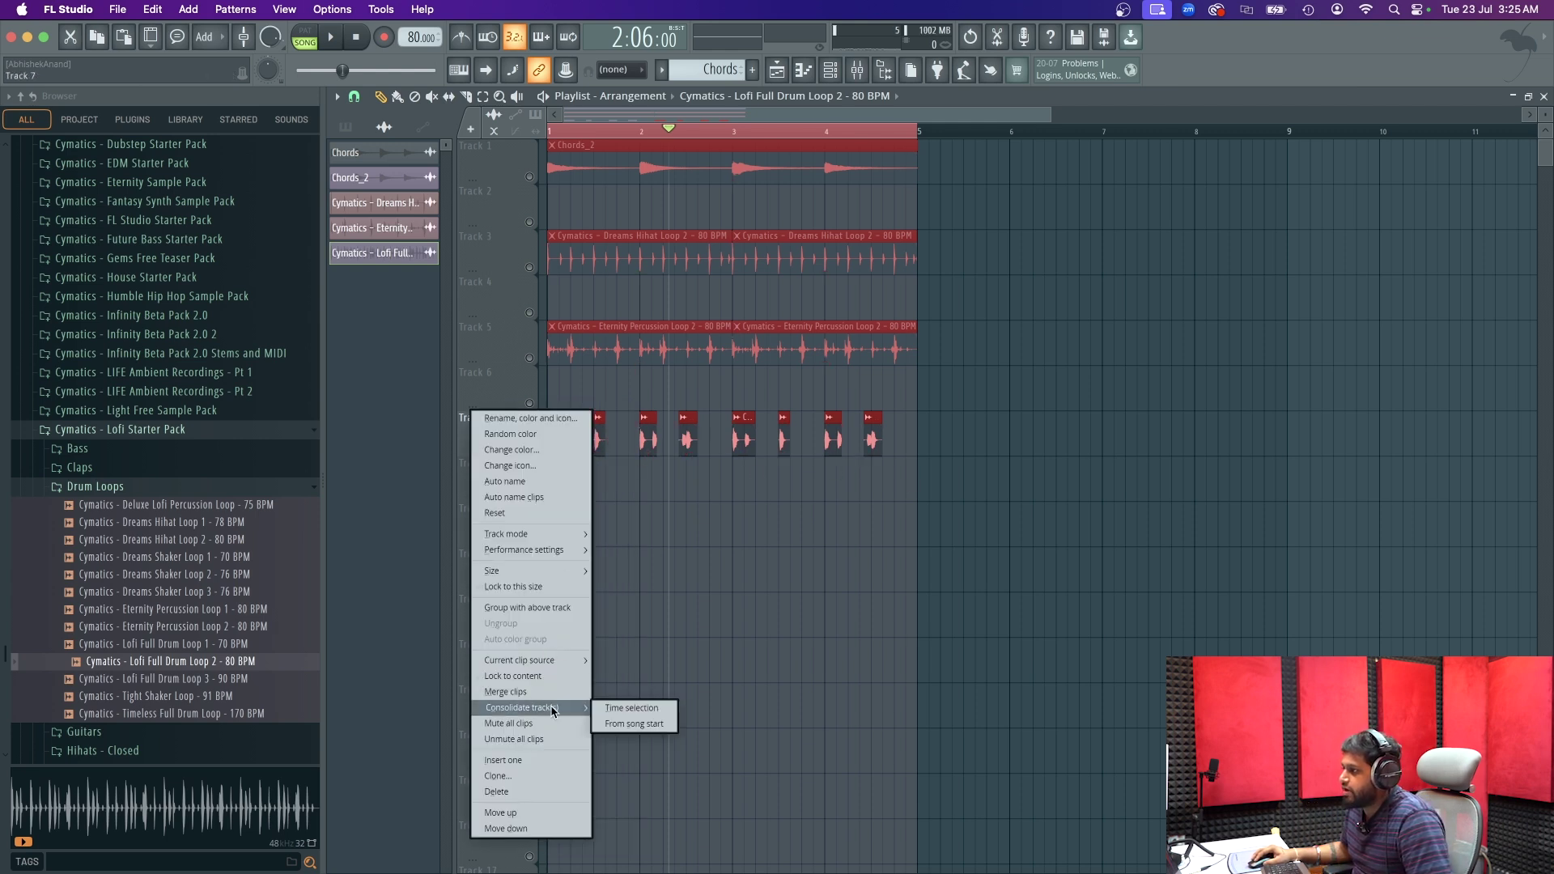
pyautogui.click(637, 724)
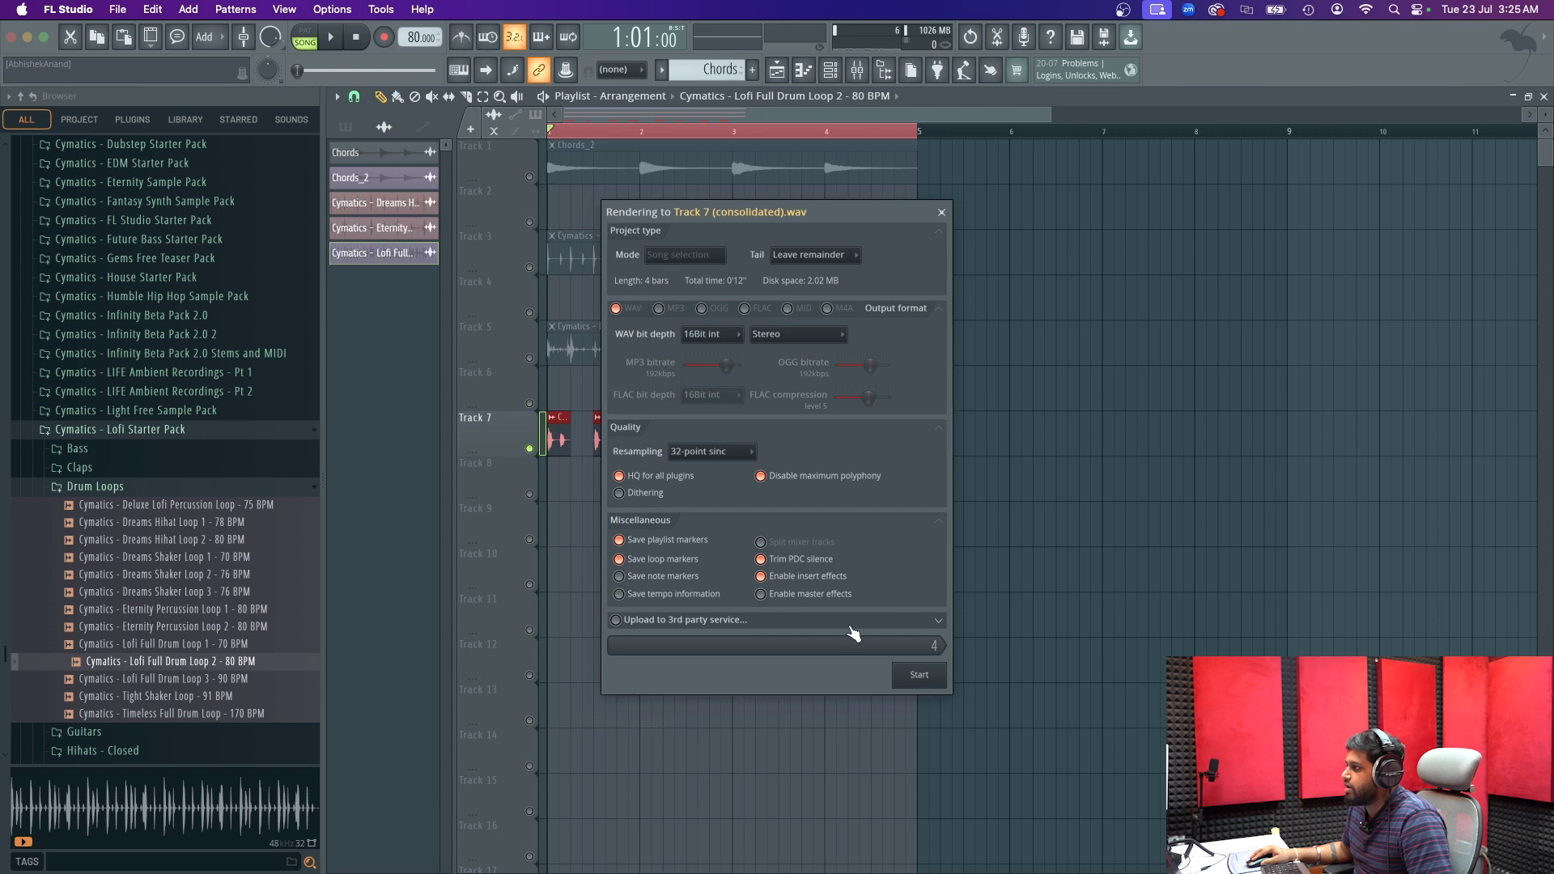
pyautogui.click(919, 675)
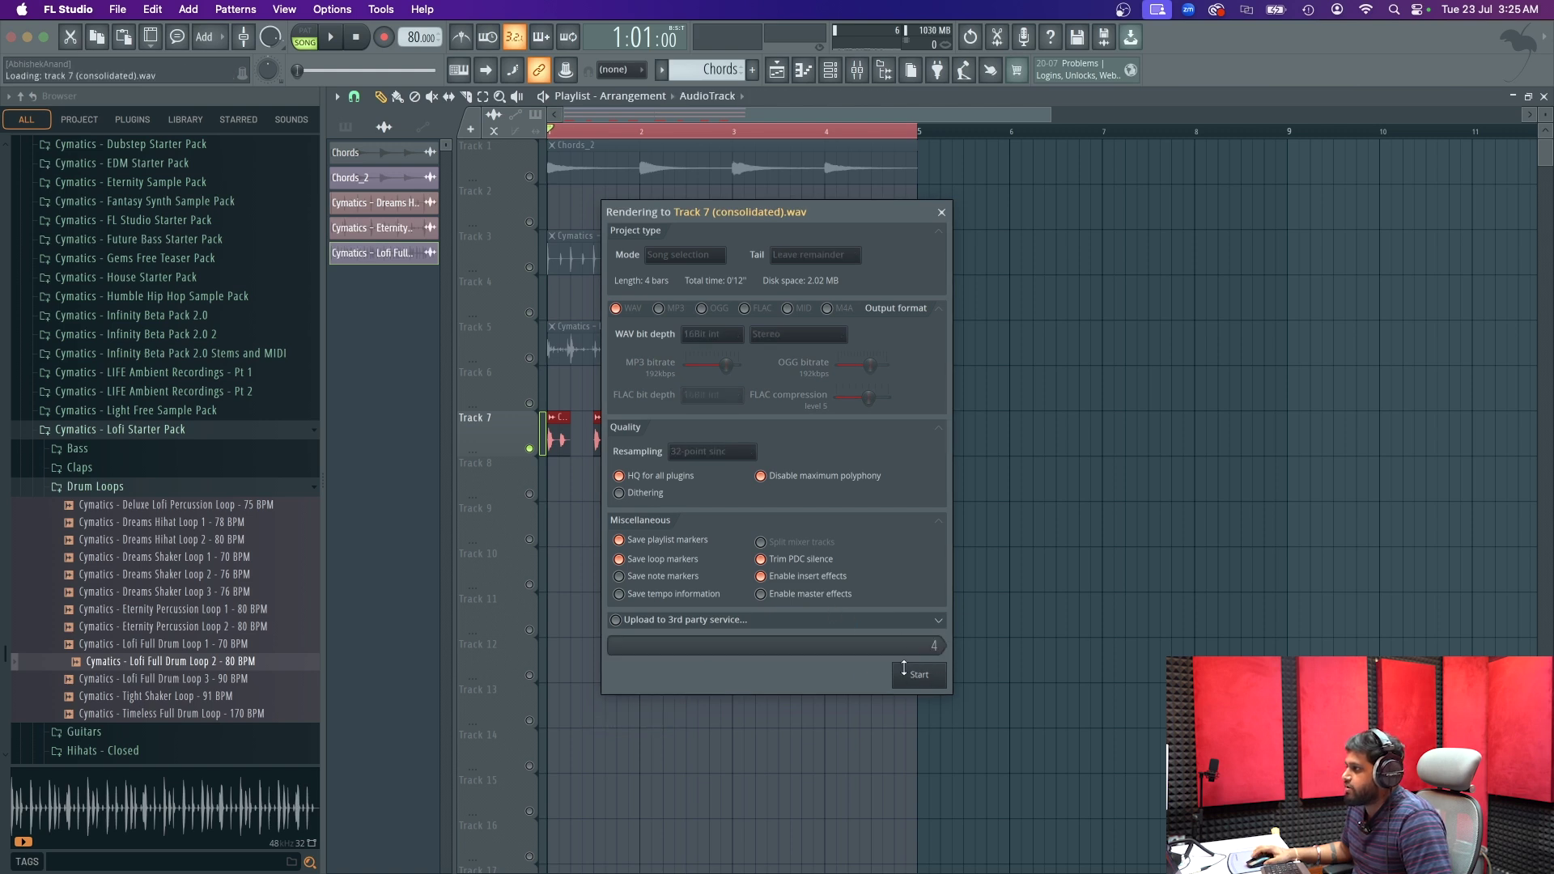
# - Unsolo Track 7 so that every track is audible, and play the arrangement from the start
pyautogui.click(516, 449)
pyautogui.click(517, 449)
pyautogui.moveTo(926, 489); pyautogui.dragTo(540, 478)
pyautogui.click(654, 432)
pyautogui.rightClick(531, 447)
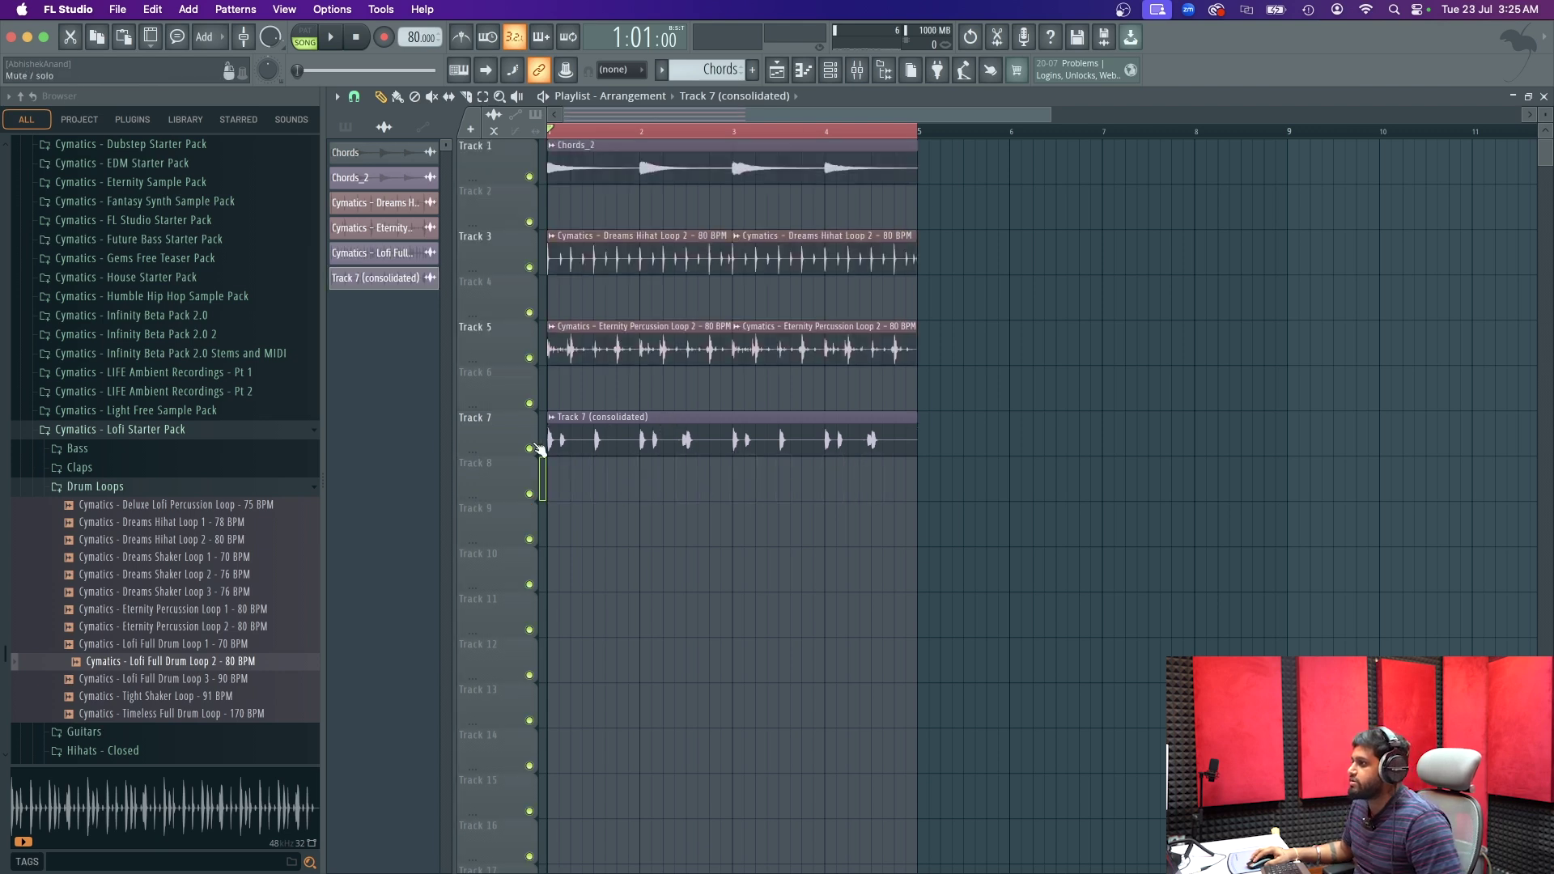
pyautogui.press('space')
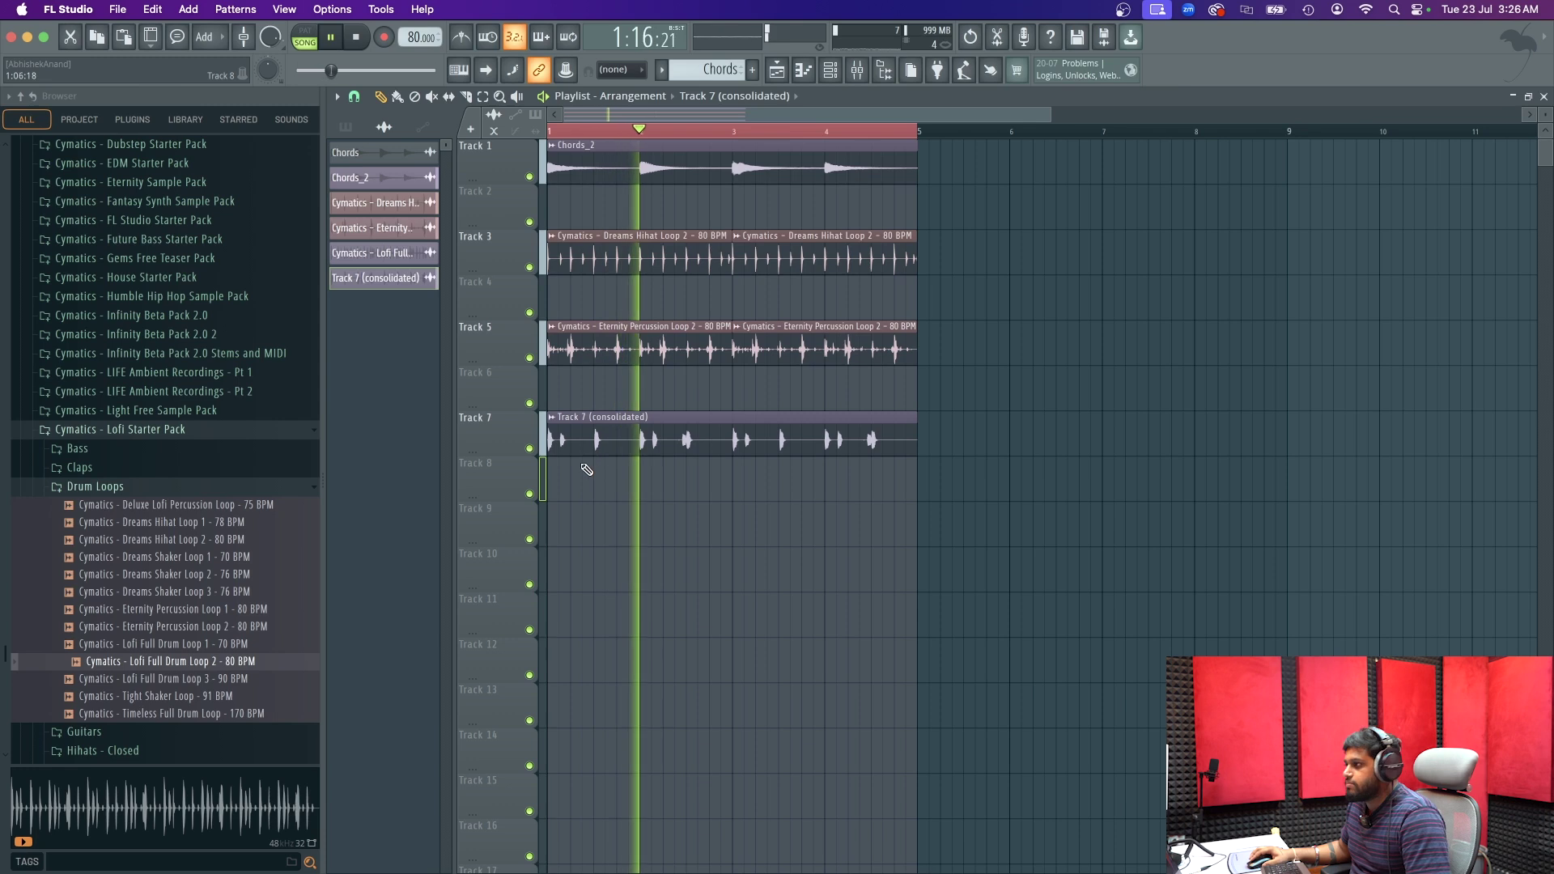
# - Insert Fruity parametric EQ 2 in slot 1 of the Chords_2 mixer track and load its 40Hz + 18kHz cut preset
pyautogui.click(858, 71)
pyautogui.click(858, 71)
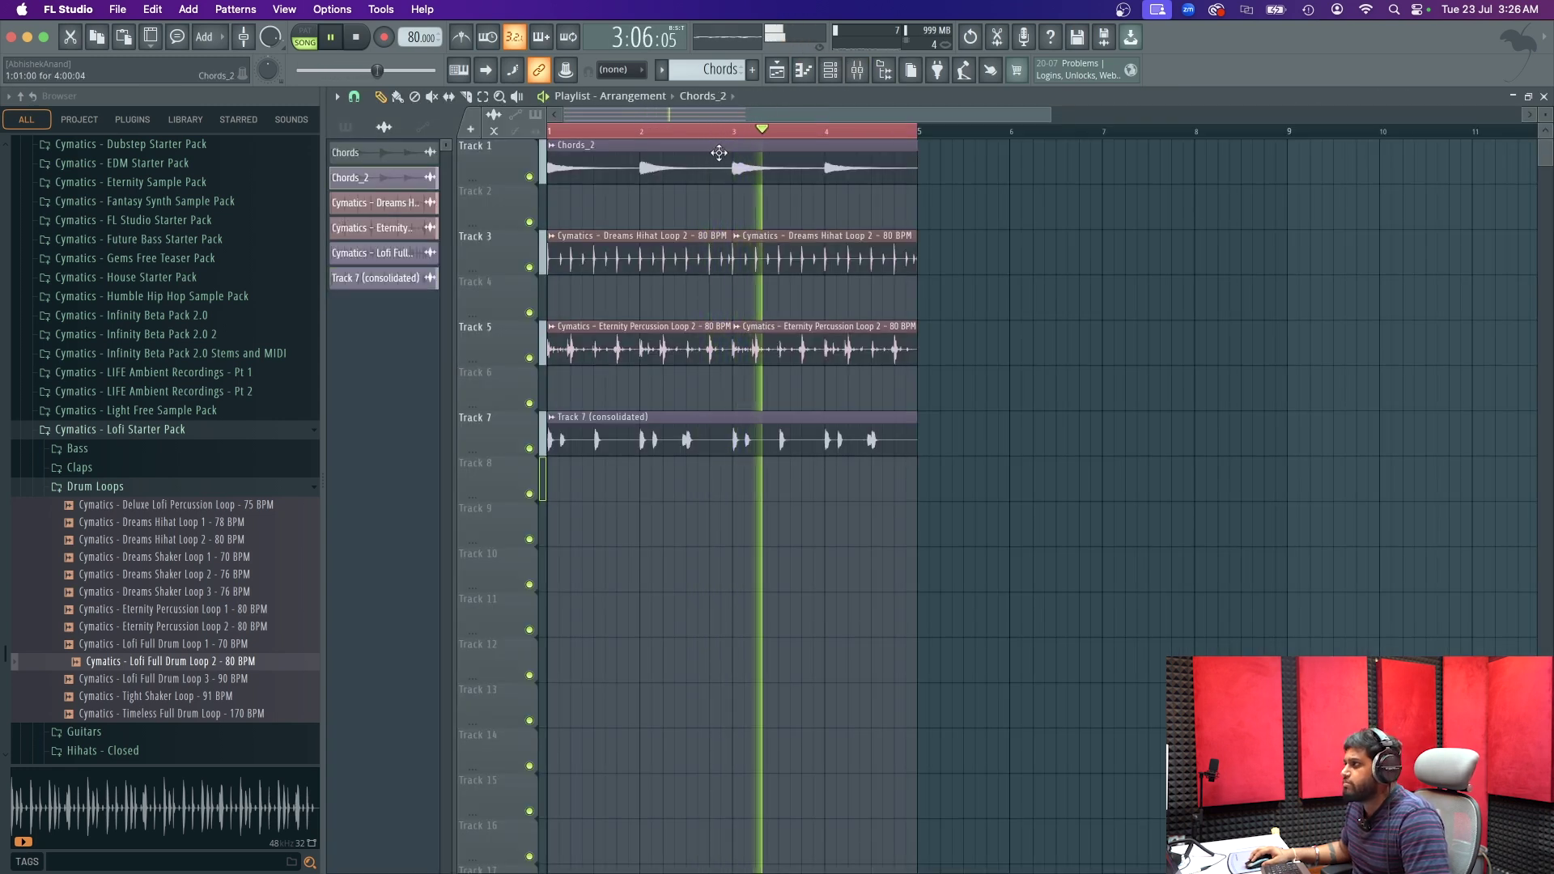
pyautogui.click(858, 71)
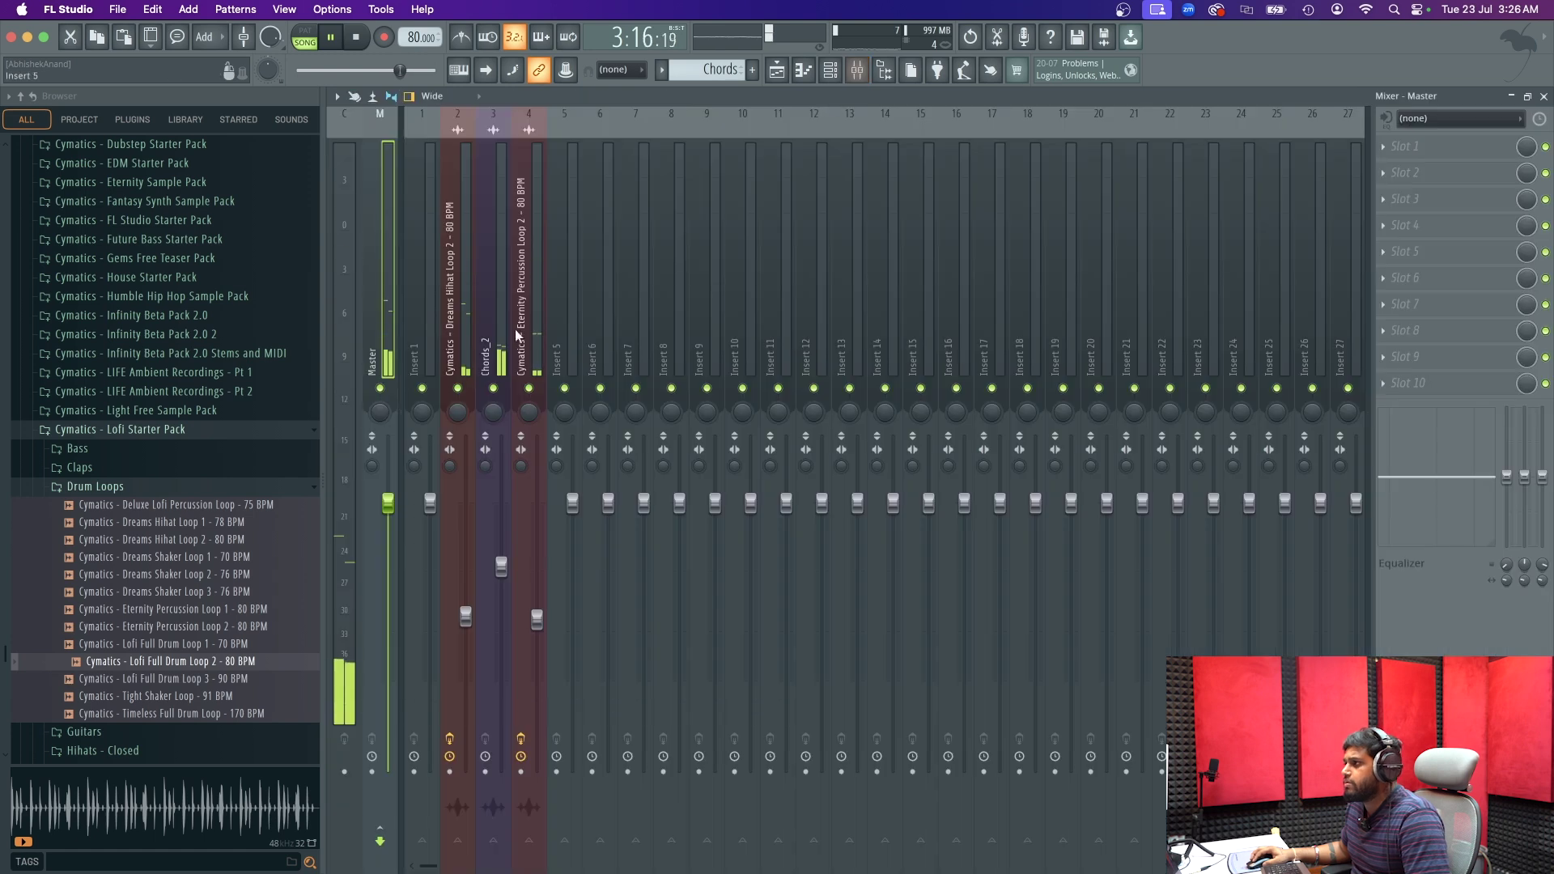
pyautogui.press('space')
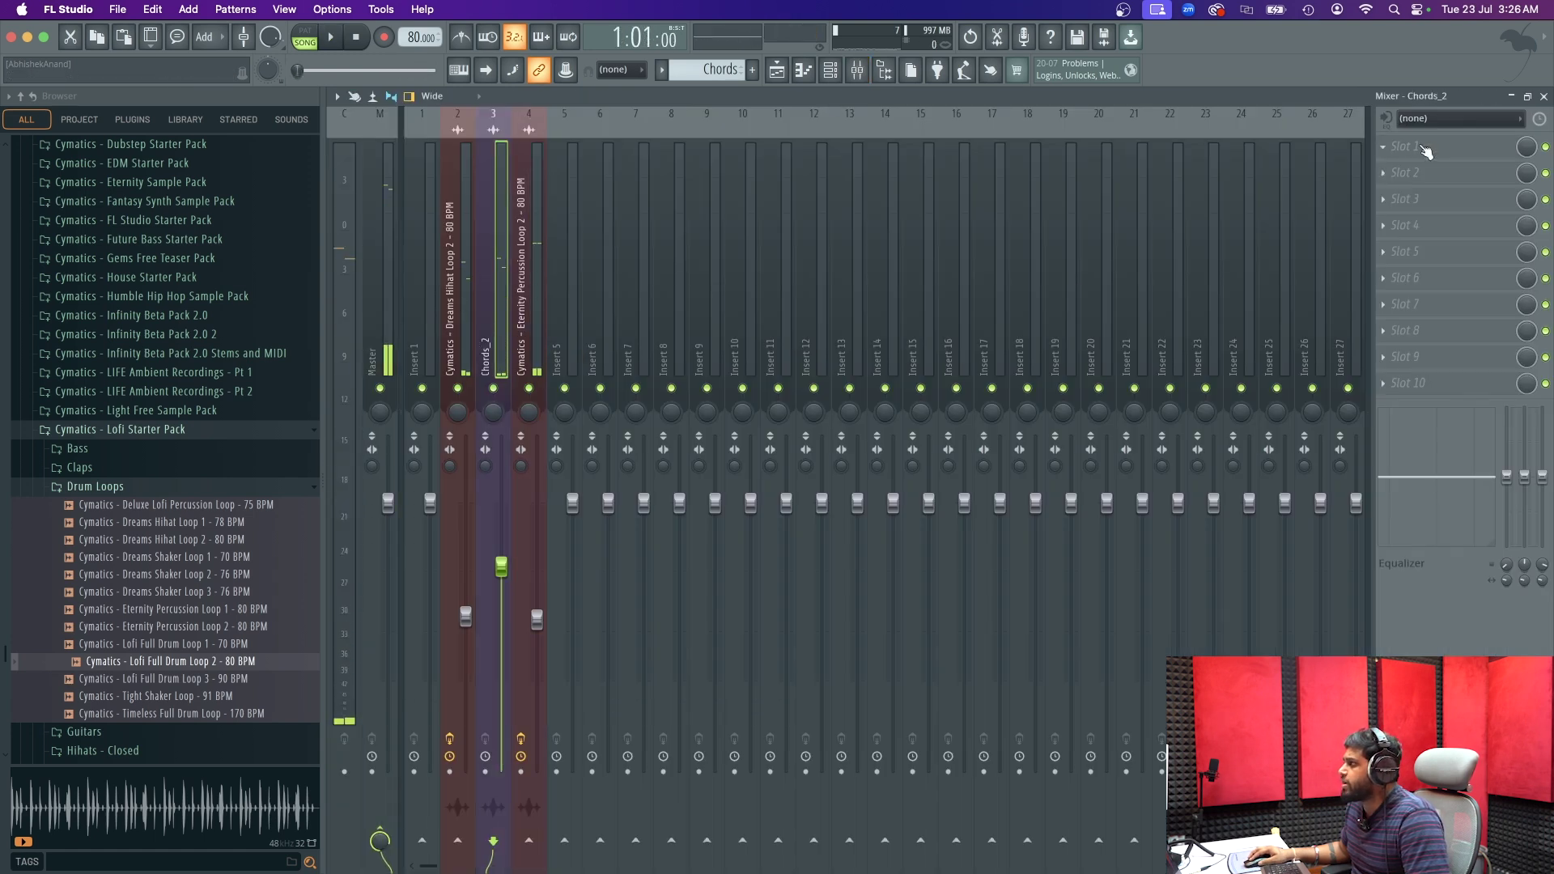
pyautogui.click(1408, 146)
pyautogui.click(1118, 639)
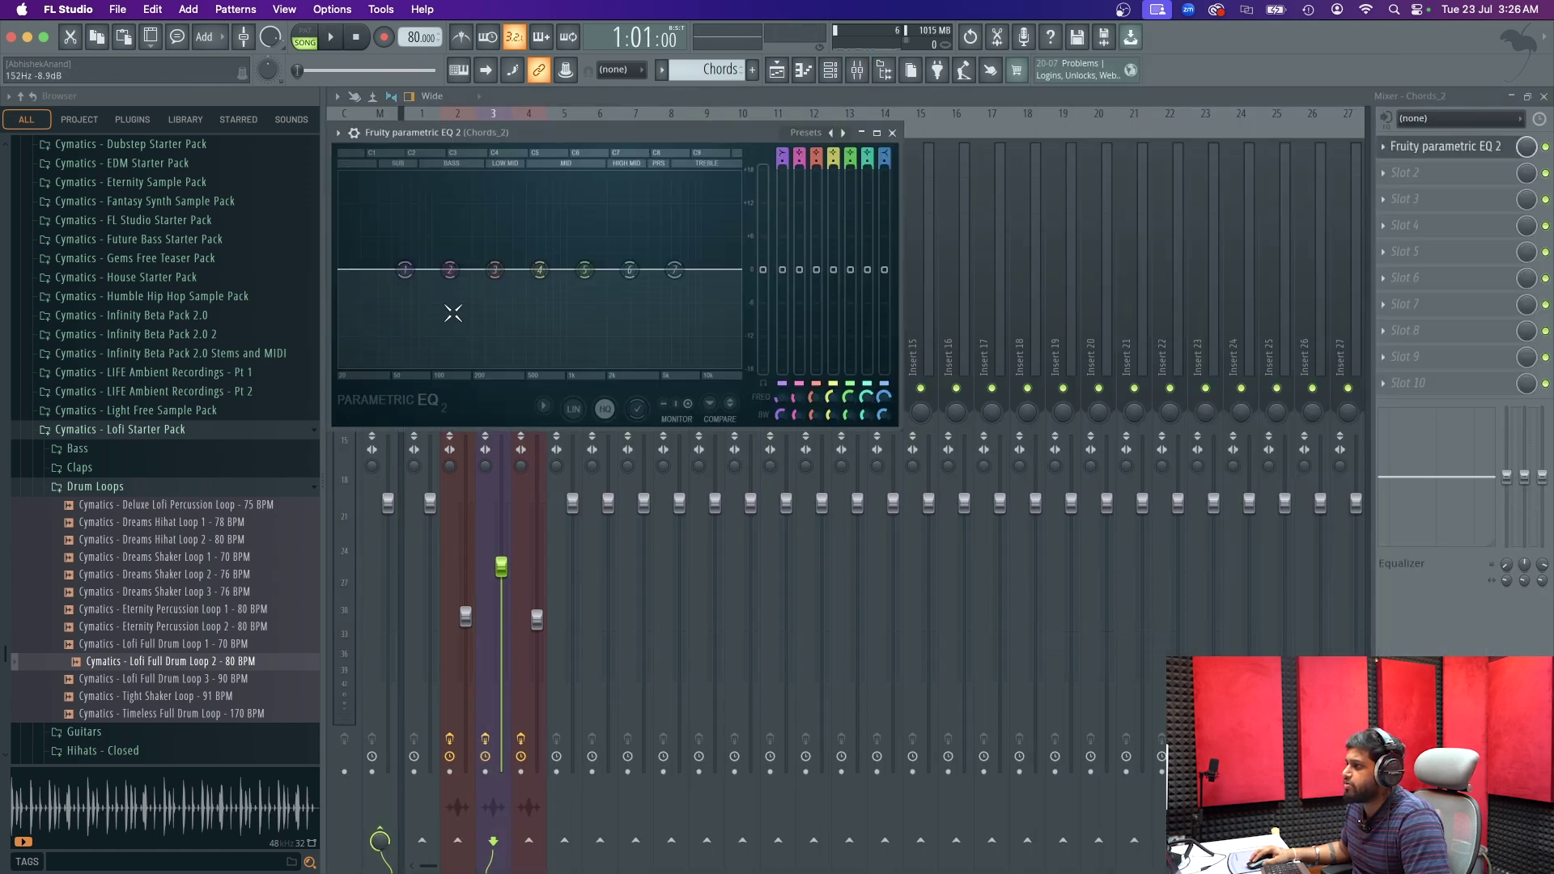
pyautogui.click(844, 135)
pyautogui.click(844, 135)
pyautogui.rightClick(844, 136)
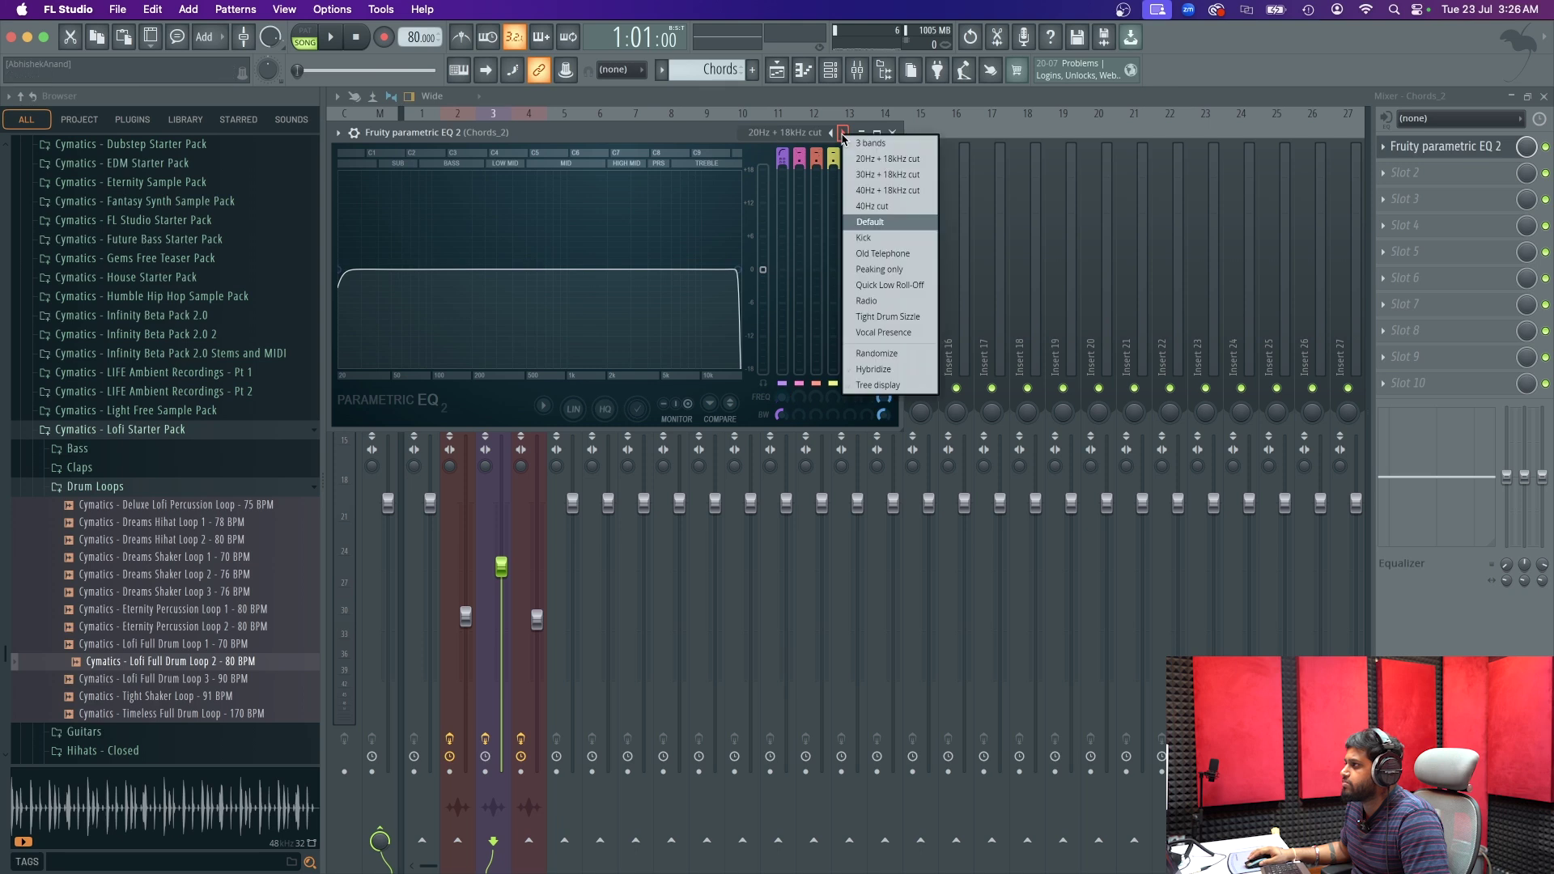
pyautogui.click(888, 191)
# - While the beat plays, raise the chords EQ's low cut and bring its high cut down to about 946 Hz
pyautogui.press('space')
pyautogui.moveTo(382, 269); pyautogui.dragTo(459, 270)
pyautogui.moveTo(703, 265); pyautogui.dragTo(562, 269)
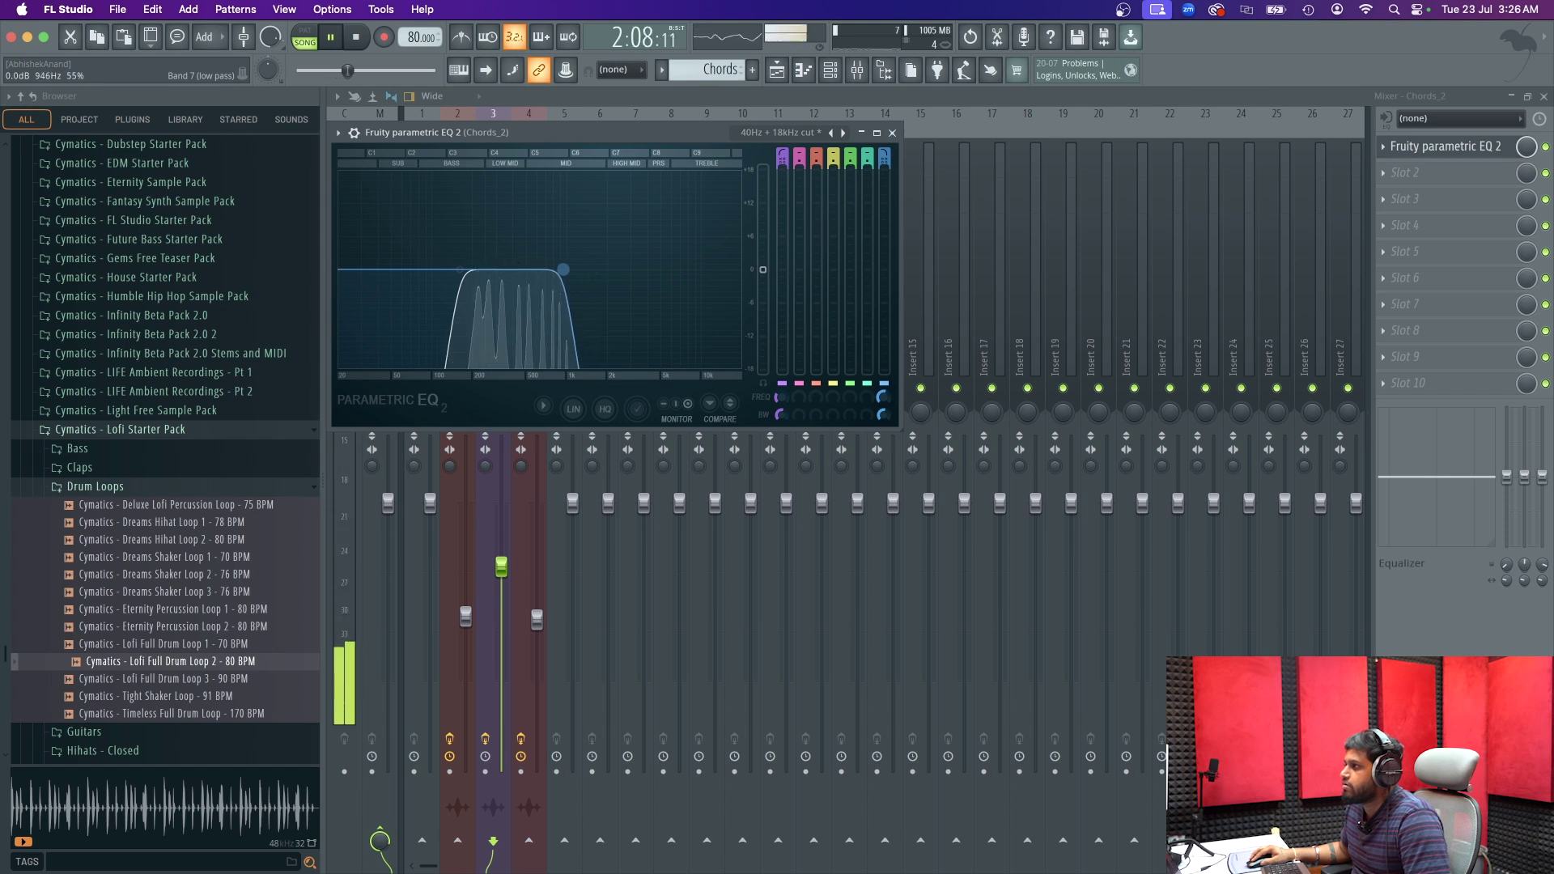
pyautogui.click(891, 132)
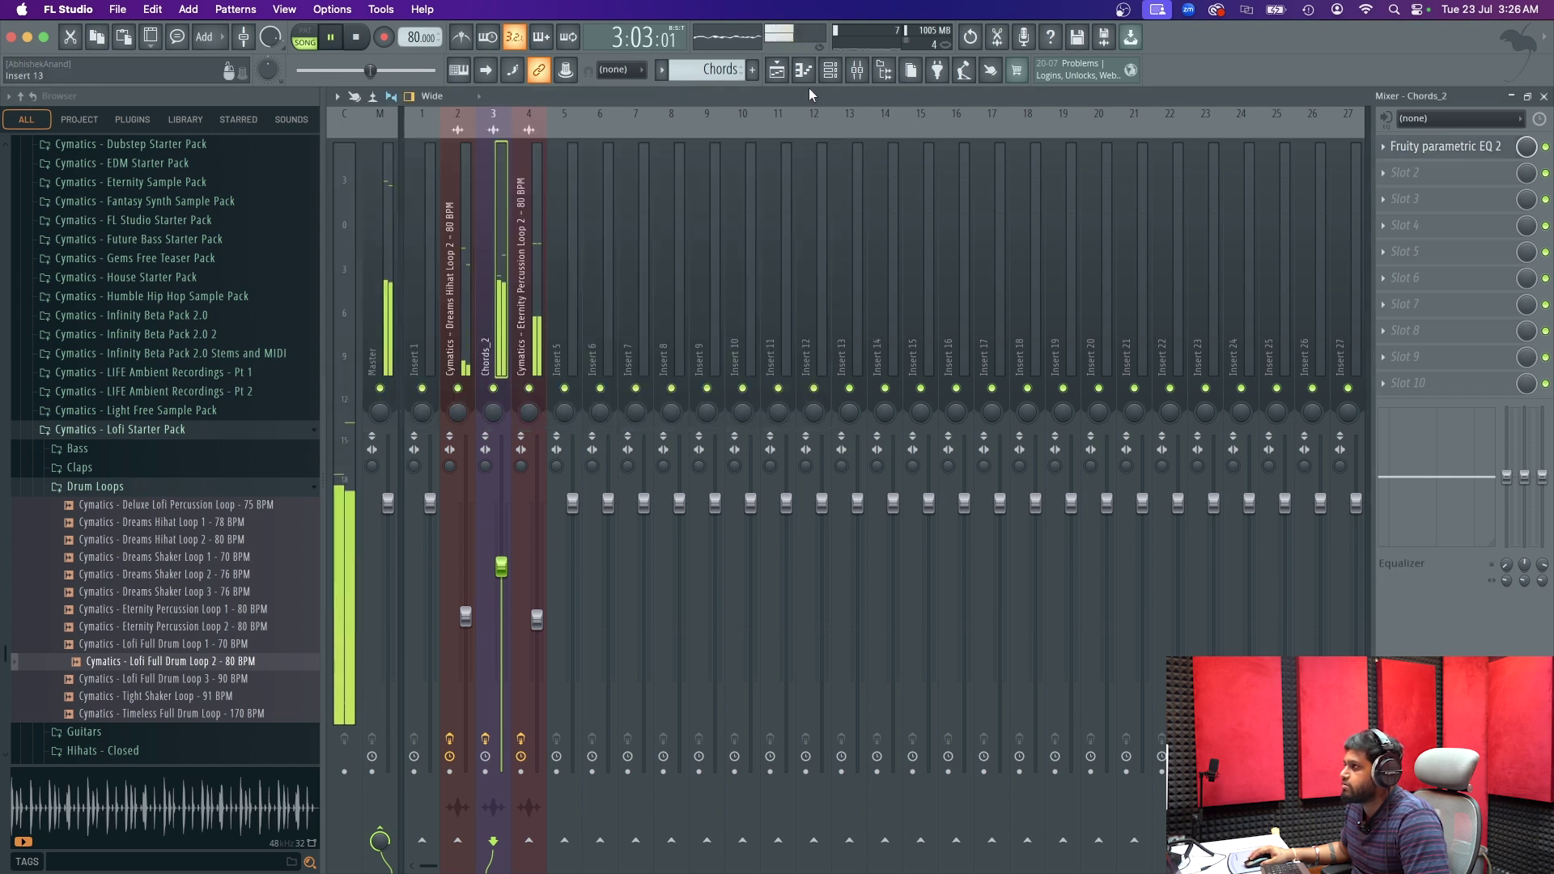
# - Lower the Chords_2 mixer fader slightly during playback and return to the playlist
pyautogui.moveTo(500, 567); pyautogui.dragTo(501, 584)
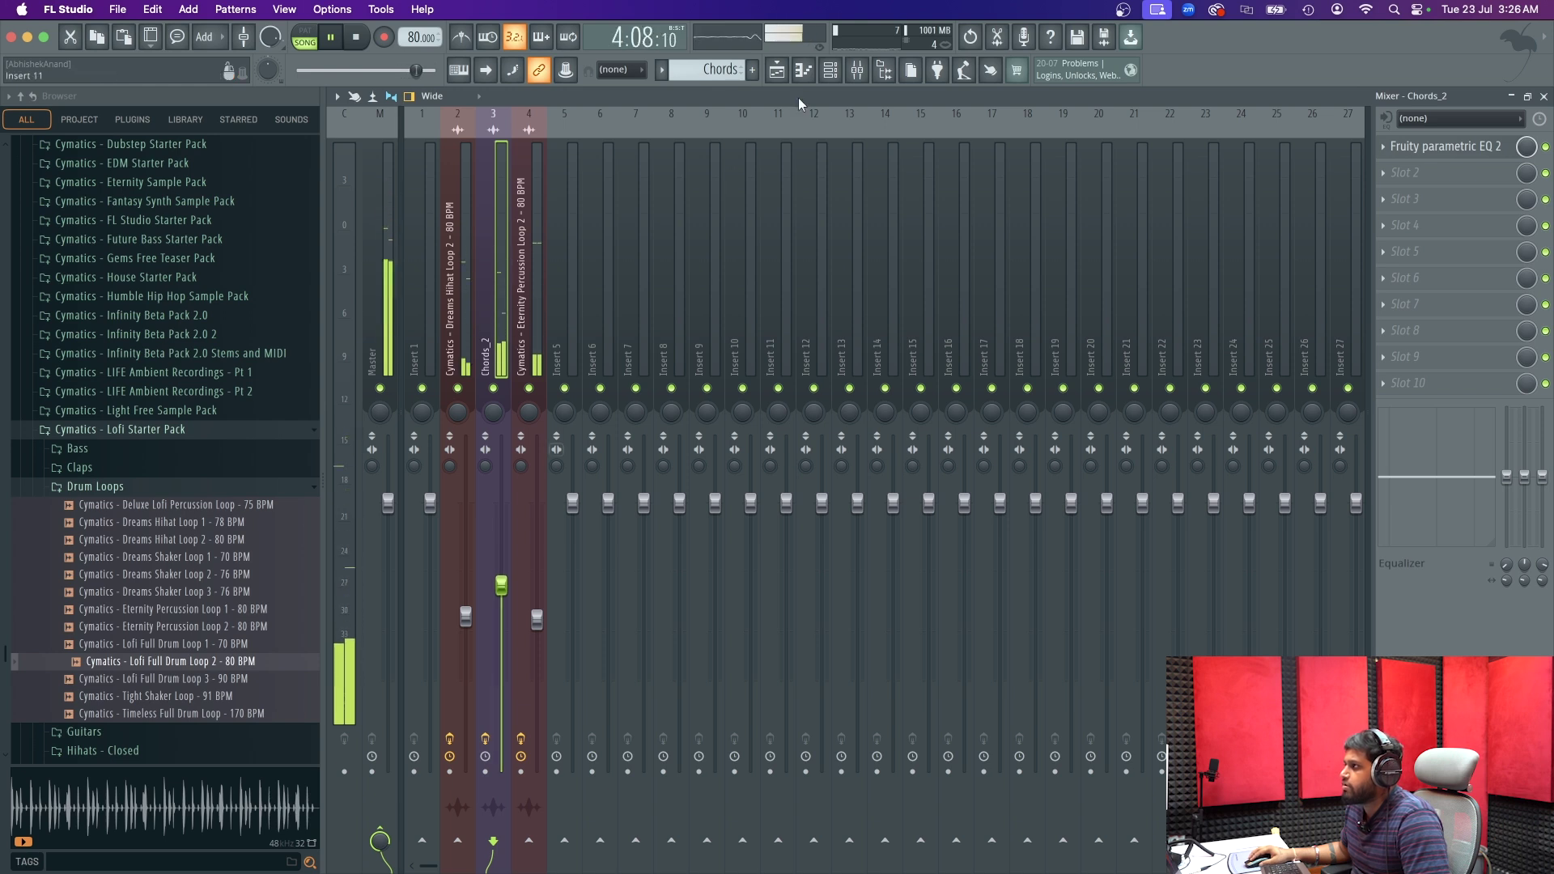
pyautogui.press('F5')
pyautogui.press('space')
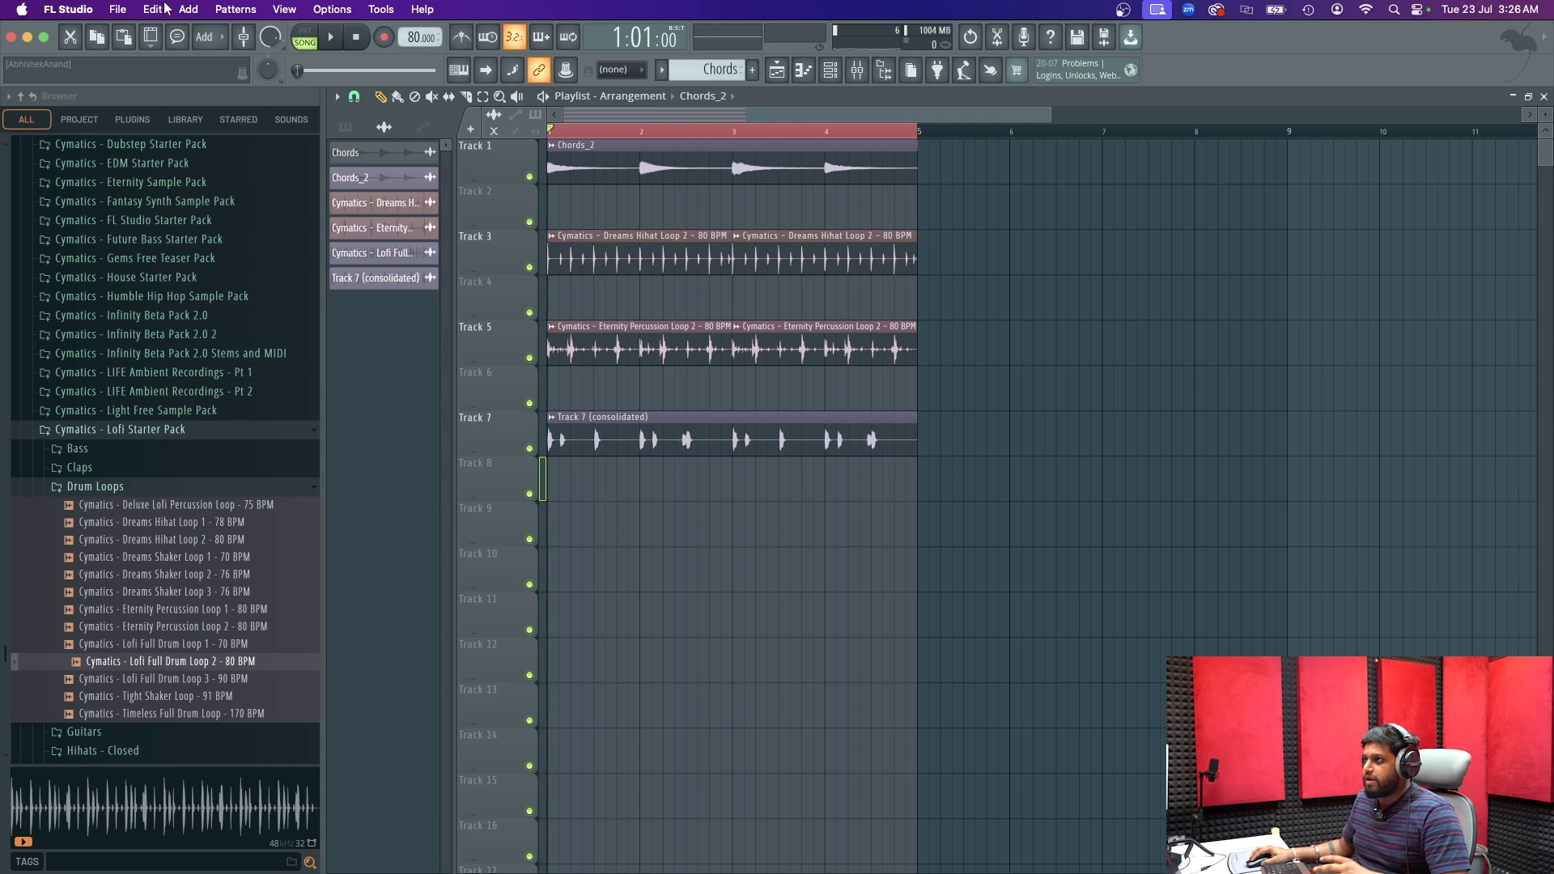
# - Add a BooBass channel, and place the Chords pattern on Track 9 from bar 1
pyautogui.click(188, 9)
pyautogui.click(193, 33)
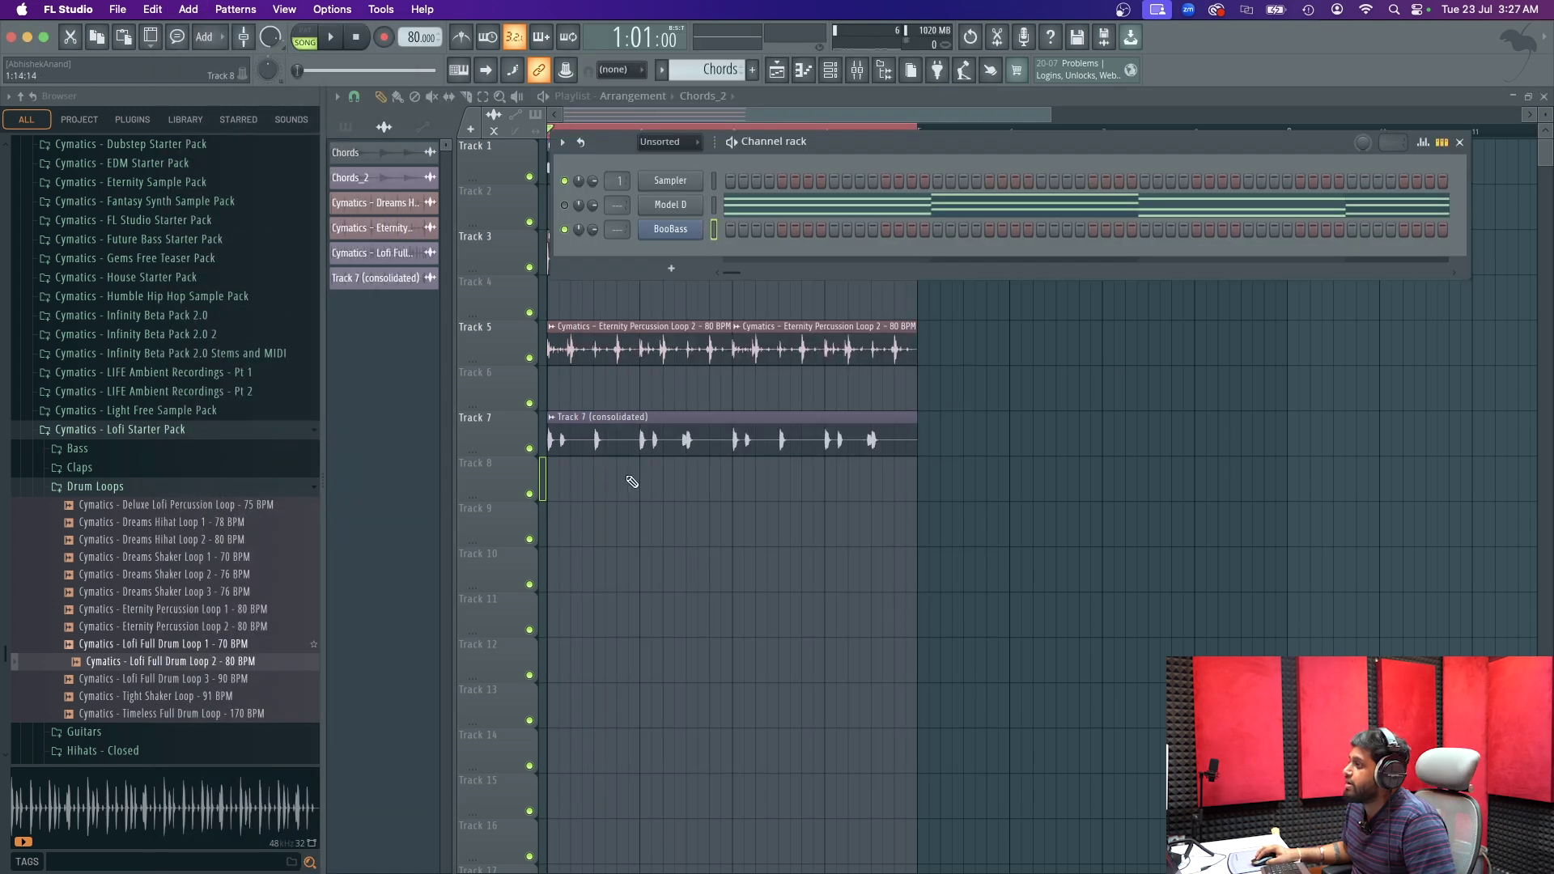
pyautogui.click(632, 482)
pyautogui.rightClick(690, 488)
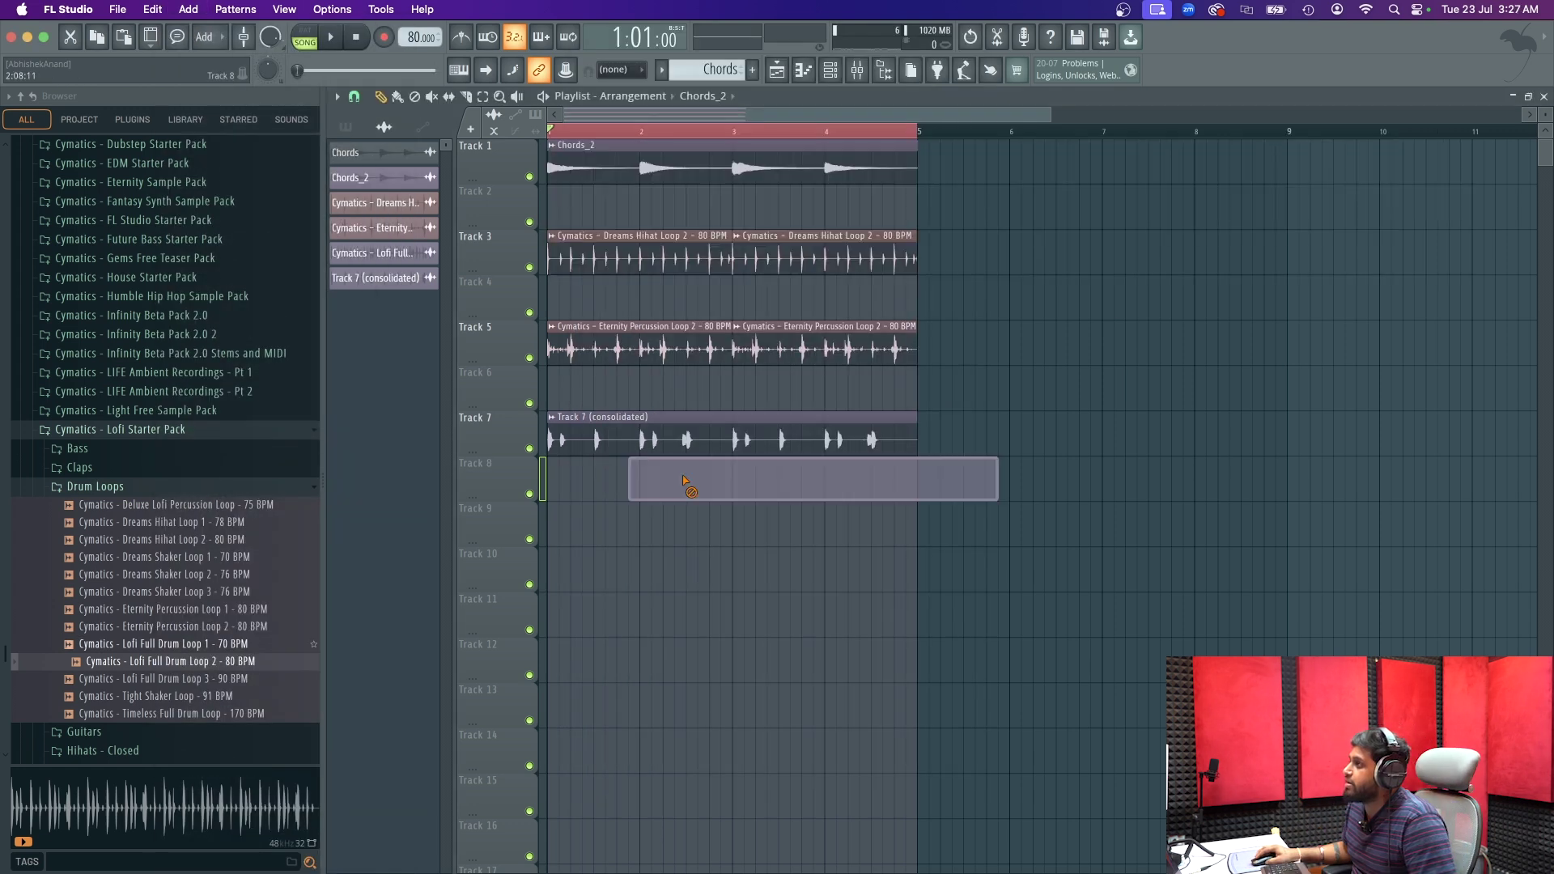
pyautogui.click(721, 70)
pyautogui.moveTo(609, 524); pyautogui.dragTo(435, 487)
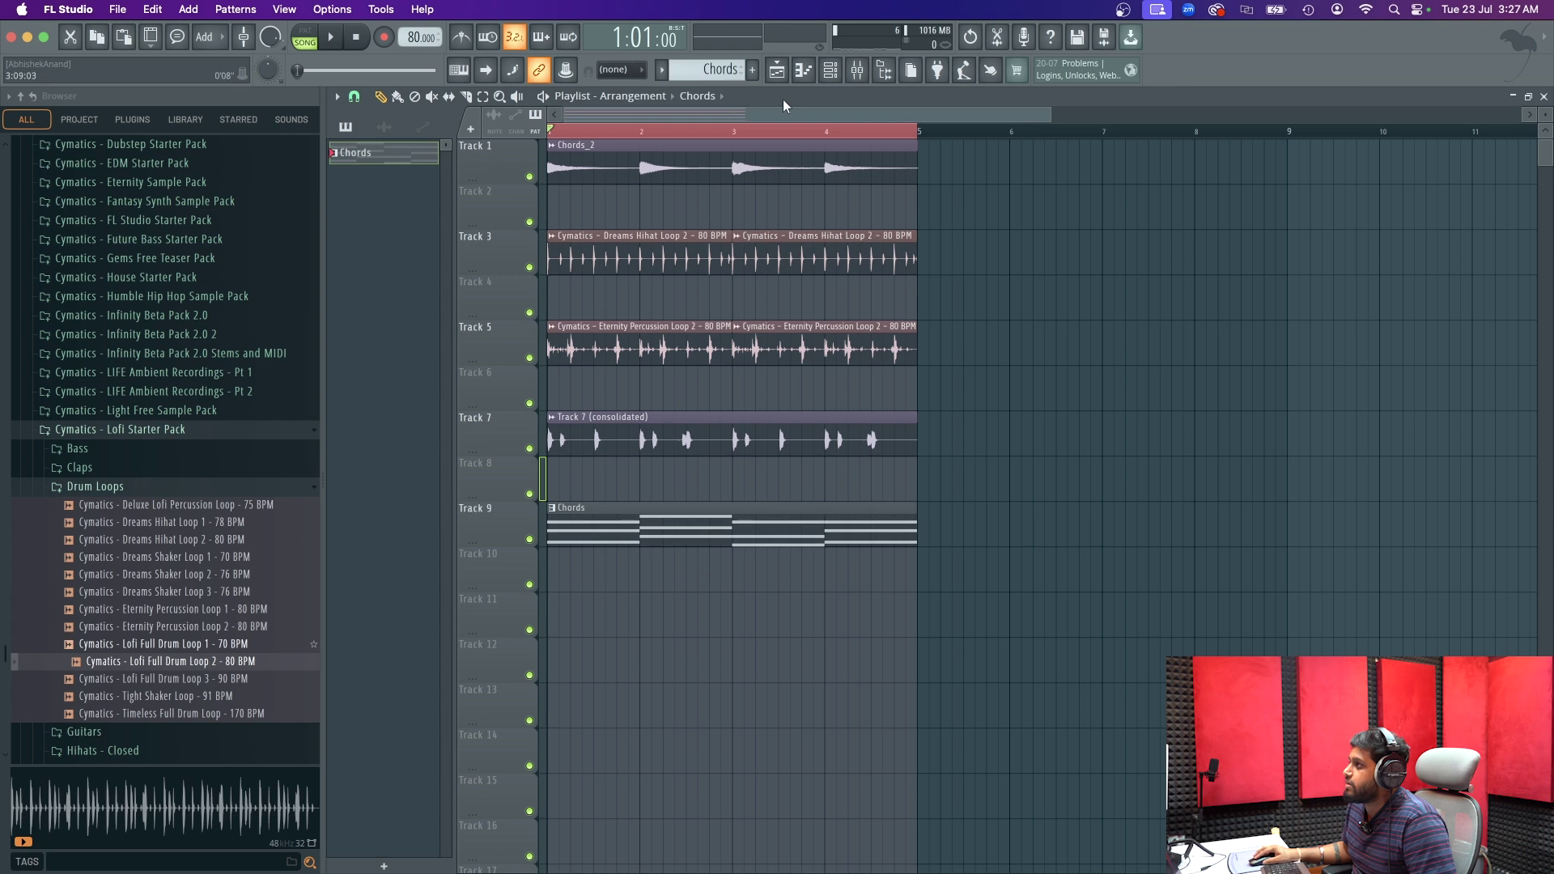
# - Place a one-bar G4 note in bar 1 of the BooBass piano roll and play it
pyautogui.click(830, 70)
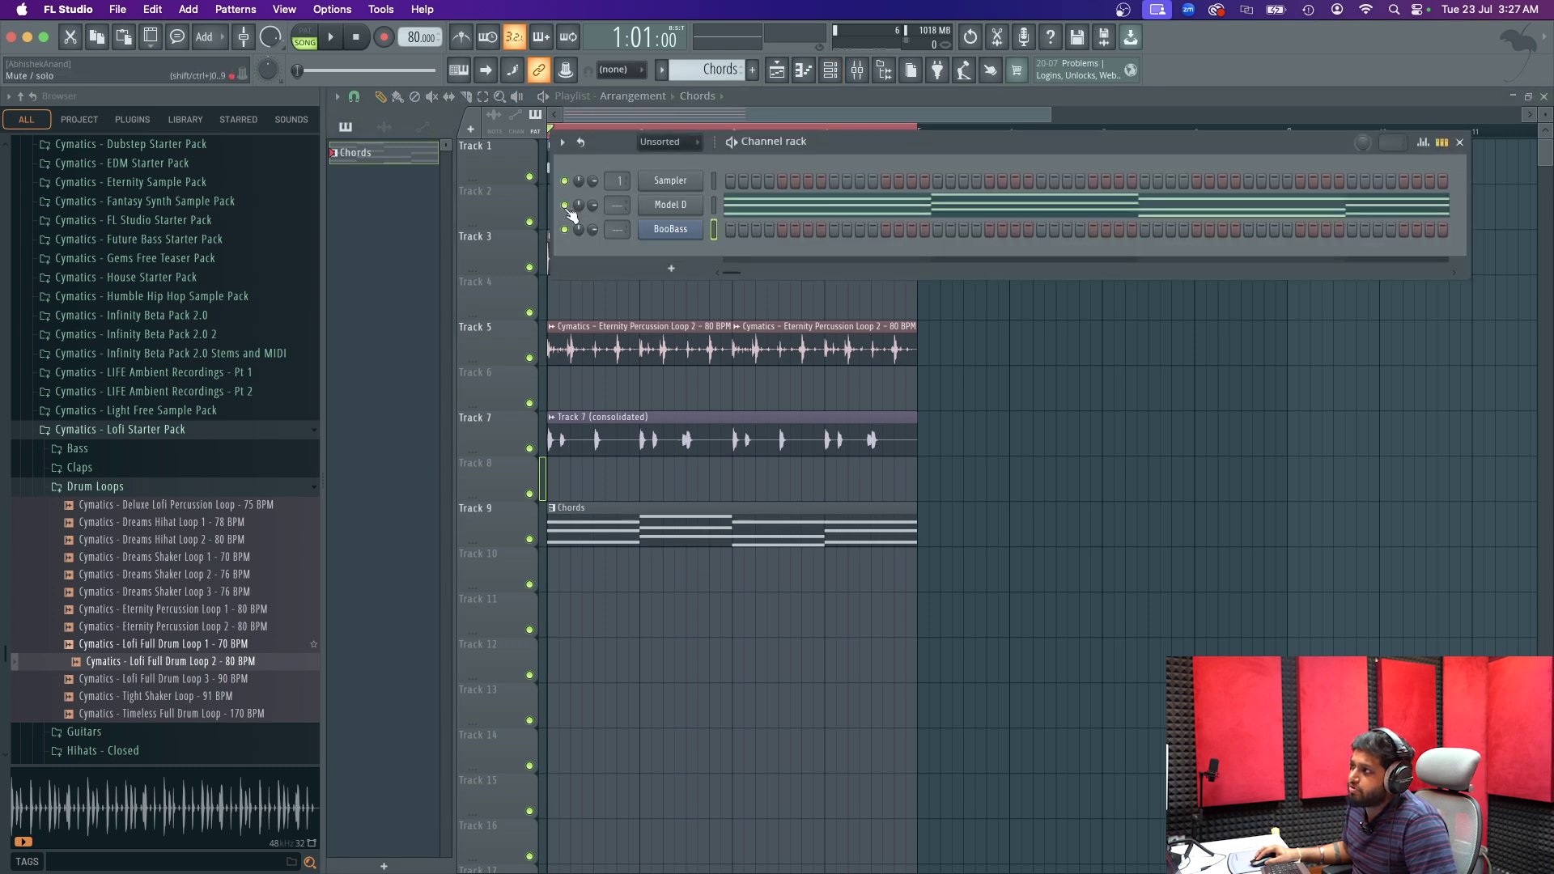
pyautogui.rightClick(690, 232)
pyautogui.click(712, 241)
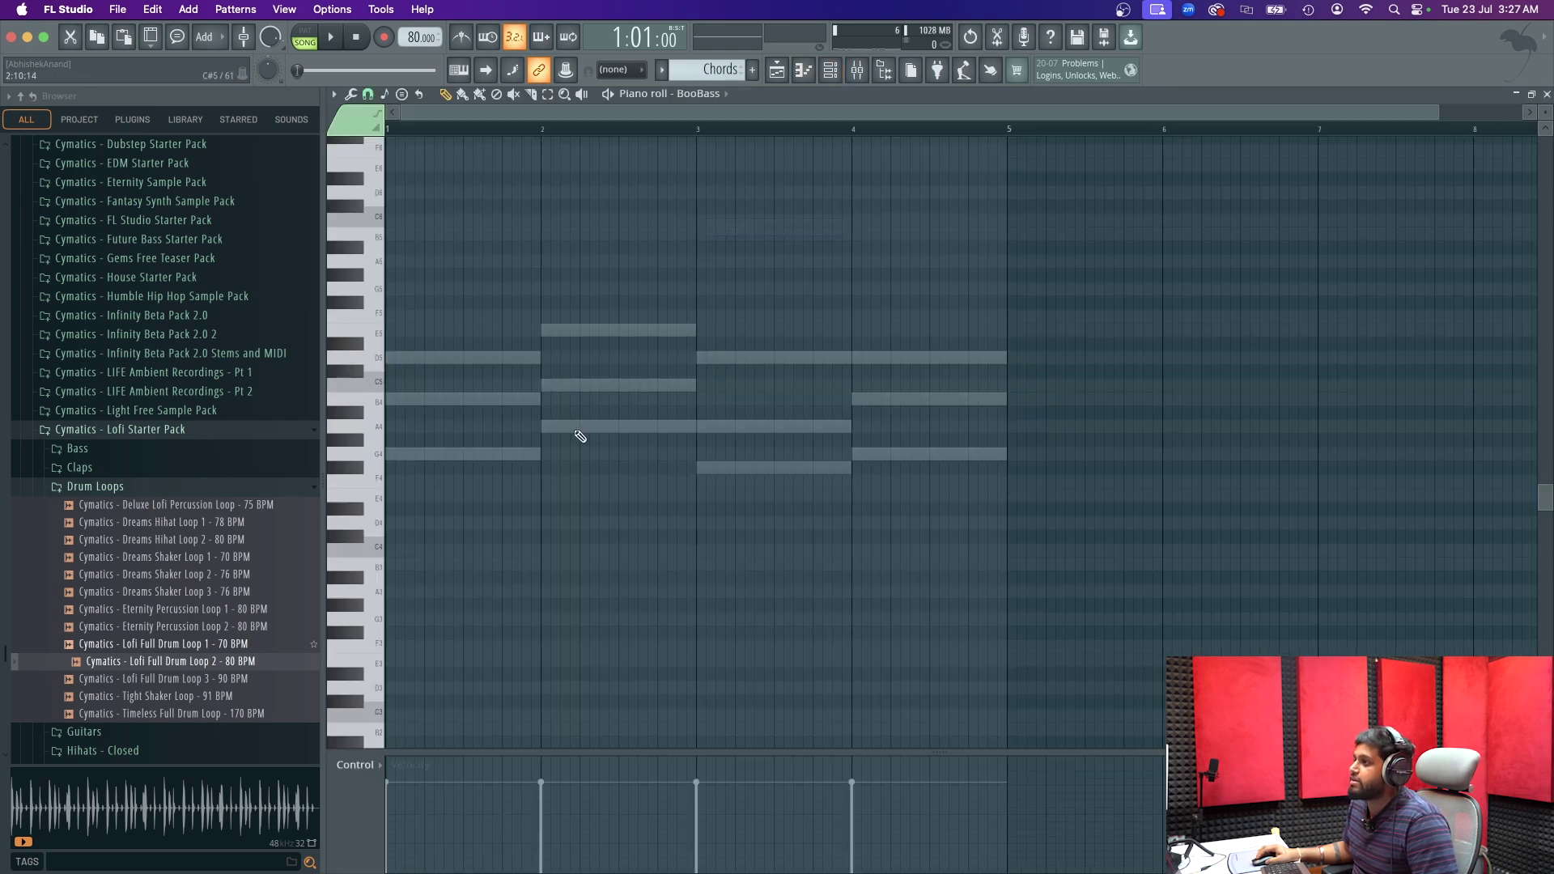
pyautogui.click(449, 463)
pyautogui.moveTo(450, 462); pyautogui.dragTo(233, 444)
pyautogui.press('space')
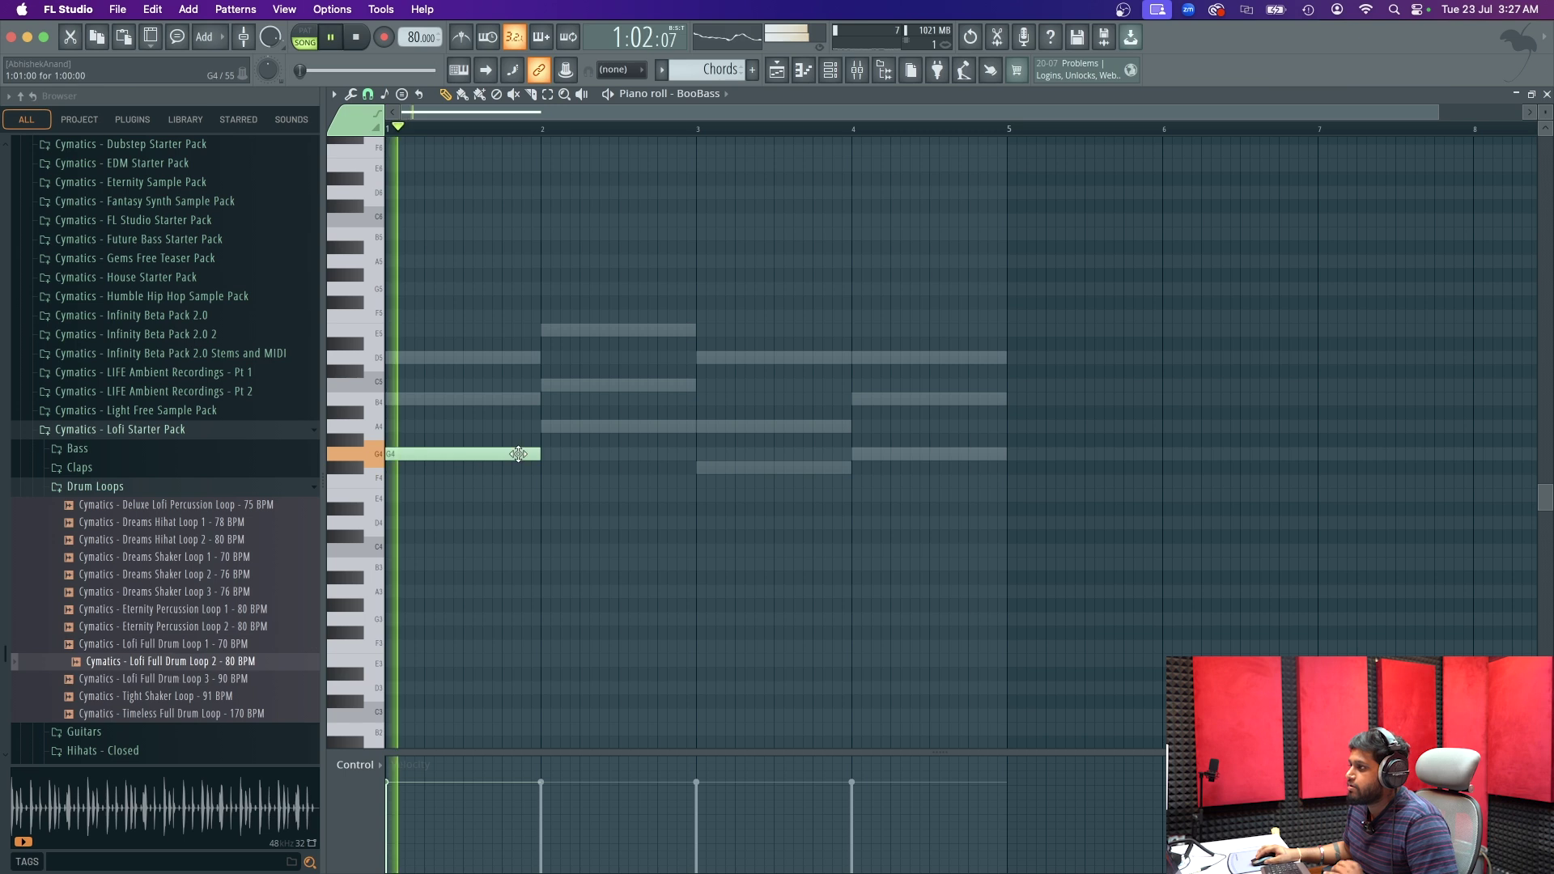
# - Shorten the bar 1 G4 bass note to 14 steps and add a two-step F#4 passing note after it
pyautogui.moveTo(531, 455); pyautogui.dragTo(521, 455)
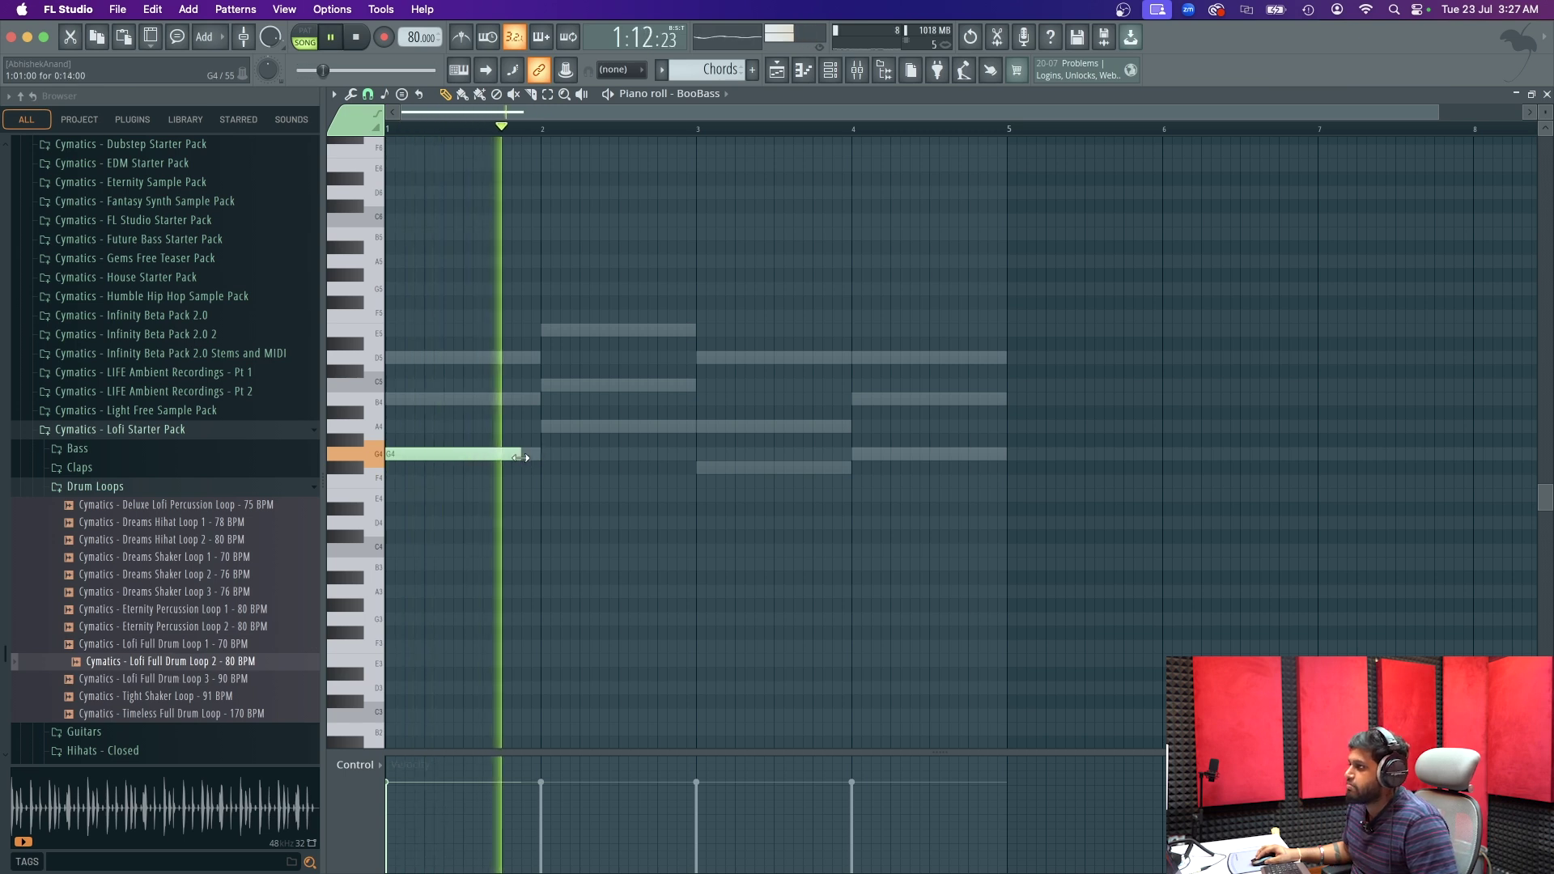
pyautogui.press('space')
pyautogui.moveTo(524, 401)
pyautogui.mouseDown()
pyautogui.moveTo(528, 426)
pyautogui.moveTo(527, 398)
pyautogui.mouseUp()
pyautogui.moveTo(650, 399); pyautogui.dragTo(529, 468)
pyautogui.press('space')
pyautogui.press('space')
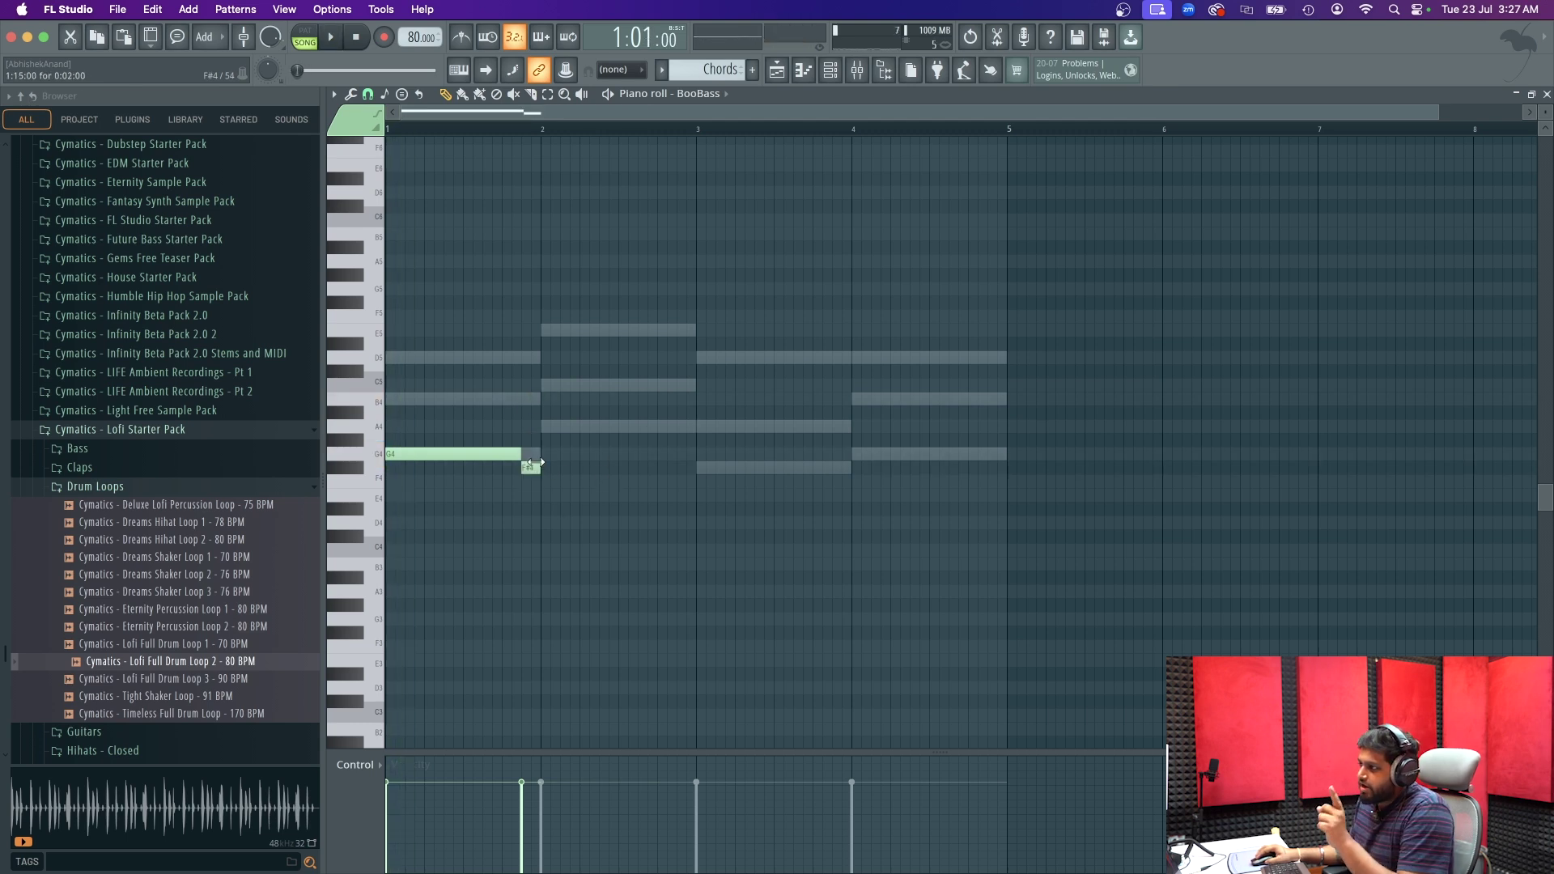
# - Try the short passing note as D5 near the end of bar 1, and delete it with the trial notes in bars 2 and 3
pyautogui.moveTo(528, 467); pyautogui.dragTo(516, 354)
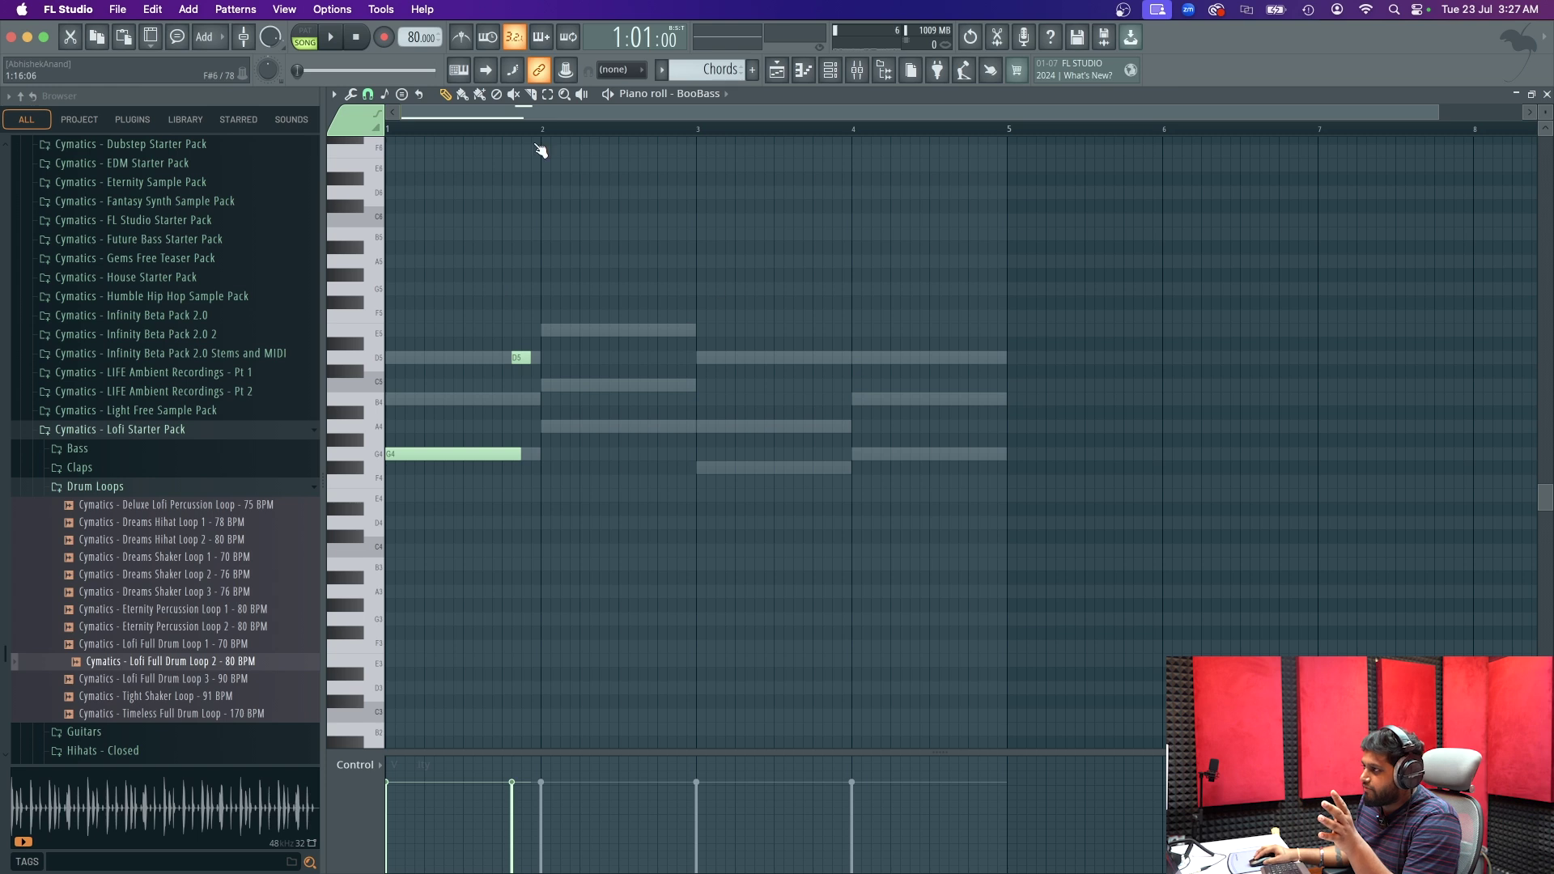
pyautogui.click(653, 385)
pyautogui.click(749, 426)
pyautogui.rightClick(754, 427)
pyautogui.rightClick(655, 386)
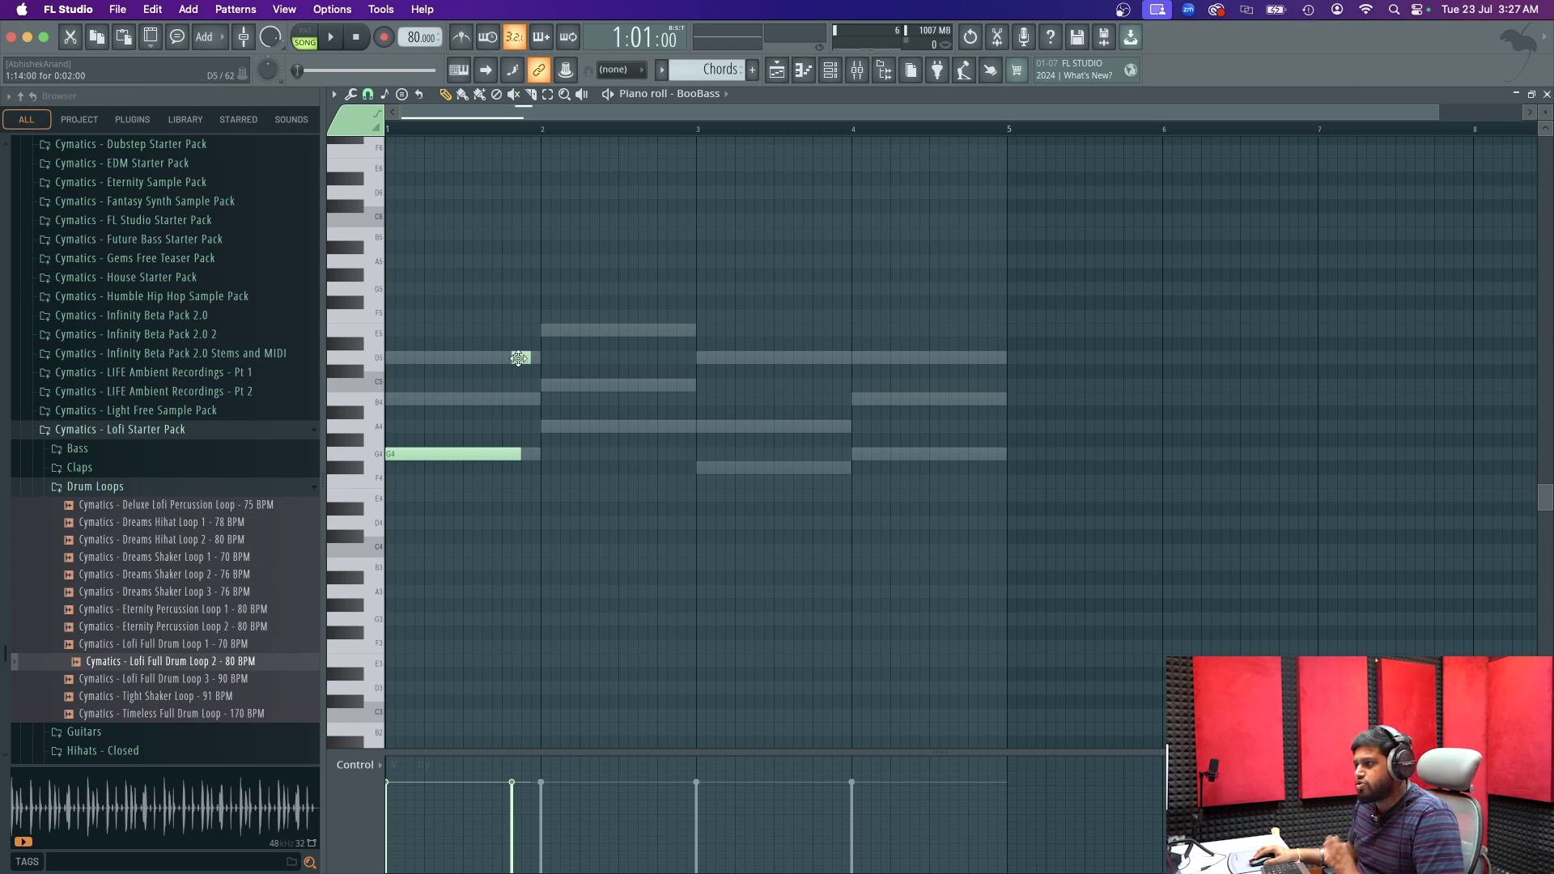
pyautogui.rightClick(518, 358)
# - Try a short F#4 passing note at the end of bar 1 leading into an A4 at bar 2
pyautogui.click(528, 454)
pyautogui.click(703, 468)
pyautogui.moveTo(711, 469); pyautogui.dragTo(533, 468)
pyautogui.press('space')
pyautogui.click(547, 427)
# - Delete the F#4 passing note, shorten the opening G4 to two steps and follow it directly with a short A4
pyautogui.moveTo(558, 427); pyautogui.dragTo(437, 454)
pyautogui.press('space')
pyautogui.rightClick(531, 468)
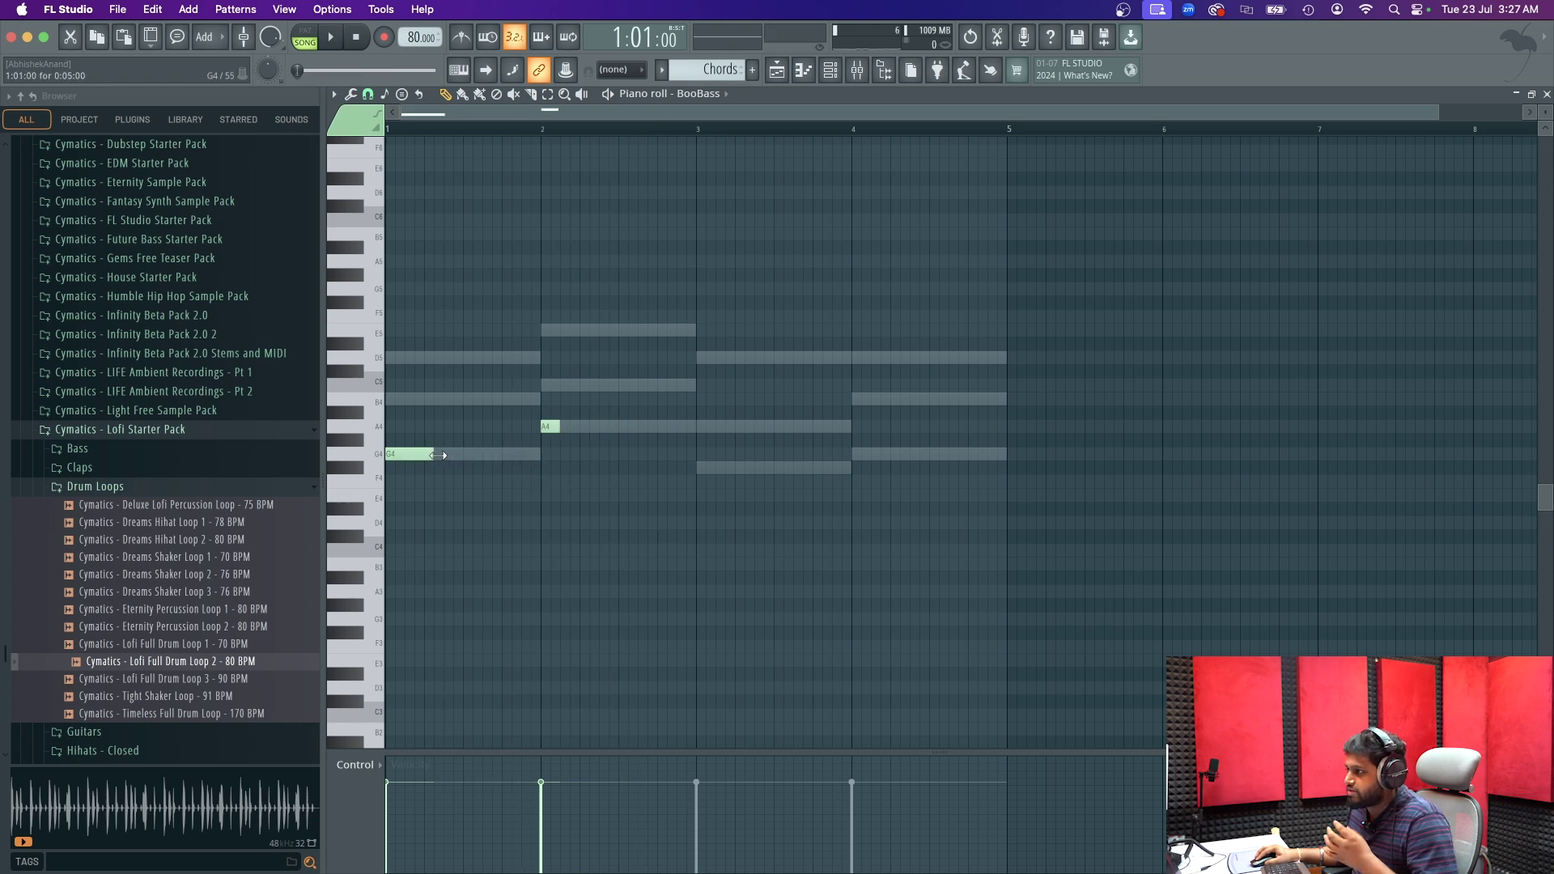
pyautogui.click(424, 458)
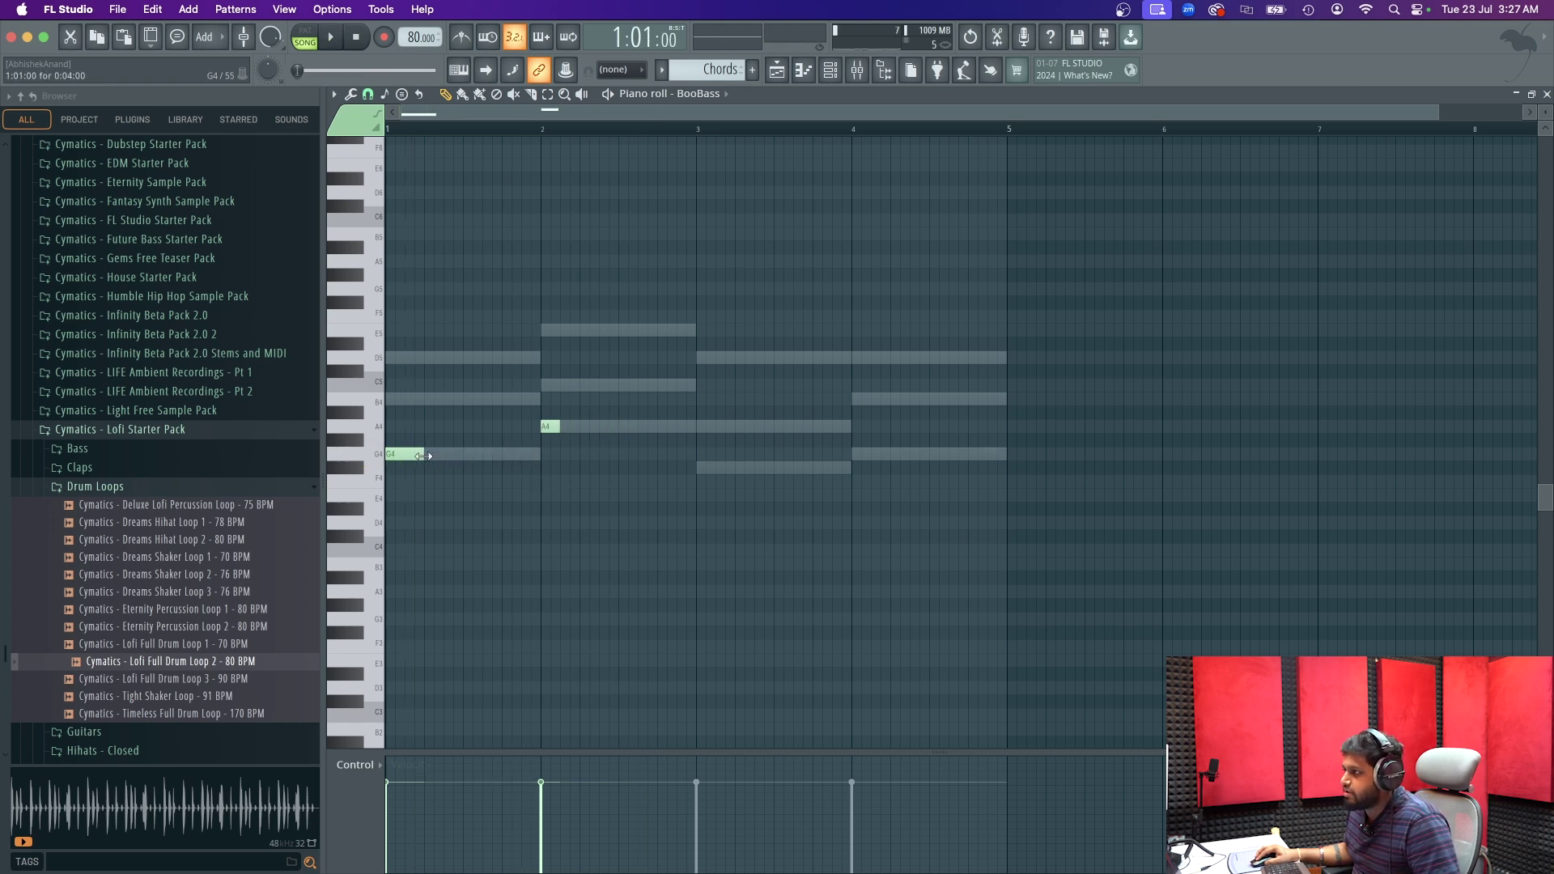
pyautogui.click(405, 428)
pyautogui.press('space')
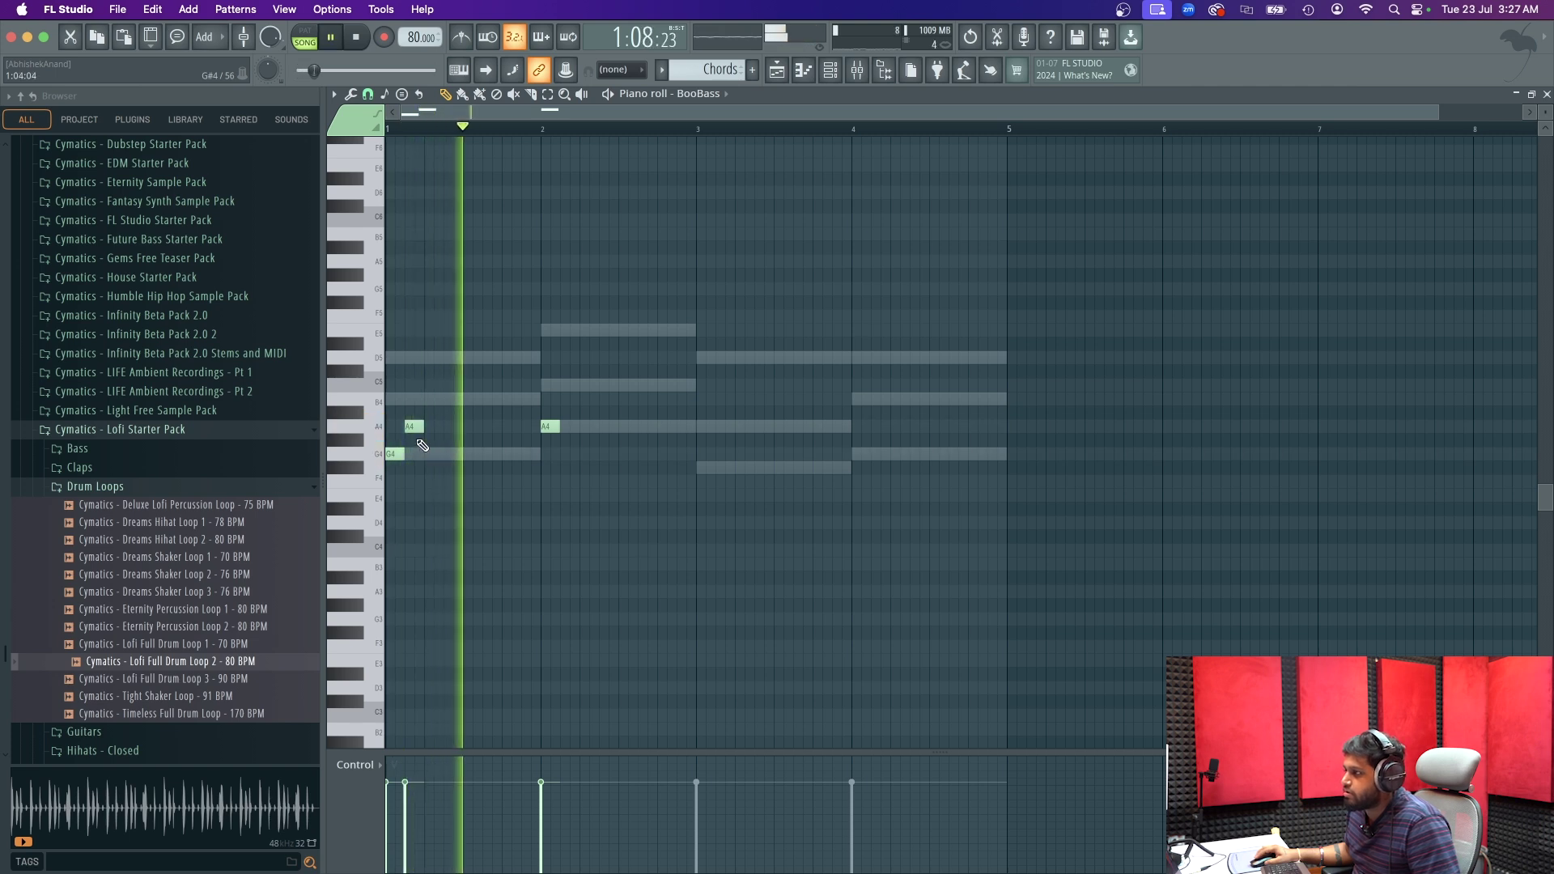
# - Try another short bass note around the middle of bar 1, shifting it from A4 to G4 and slightly earlier
pyautogui.click(479, 427)
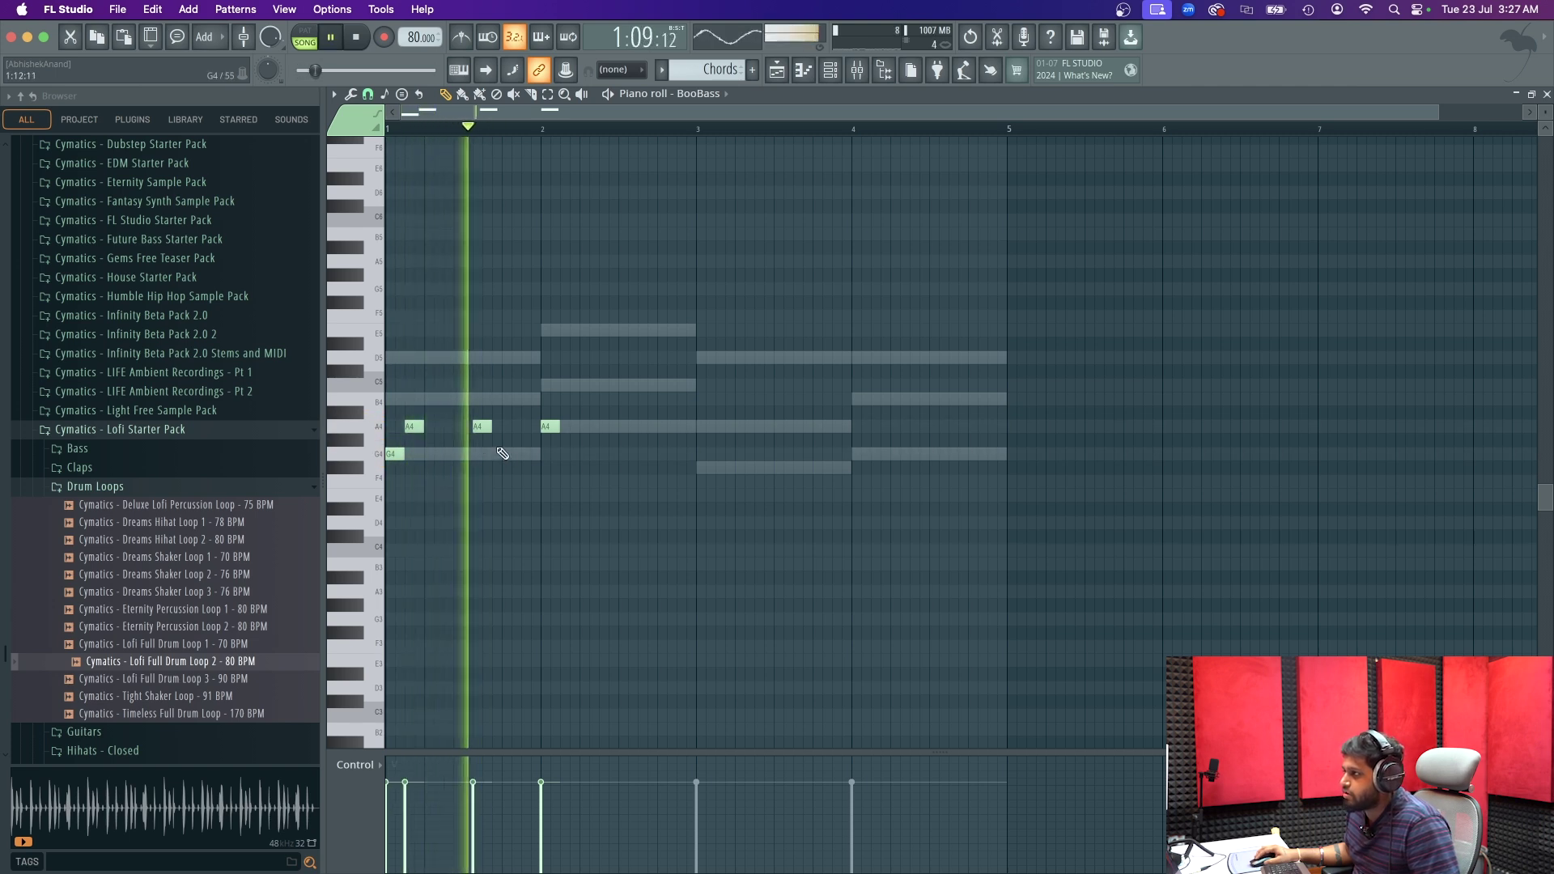
pyautogui.press('space')
pyautogui.moveTo(482, 427); pyautogui.dragTo(472, 456)
pyautogui.press('space')
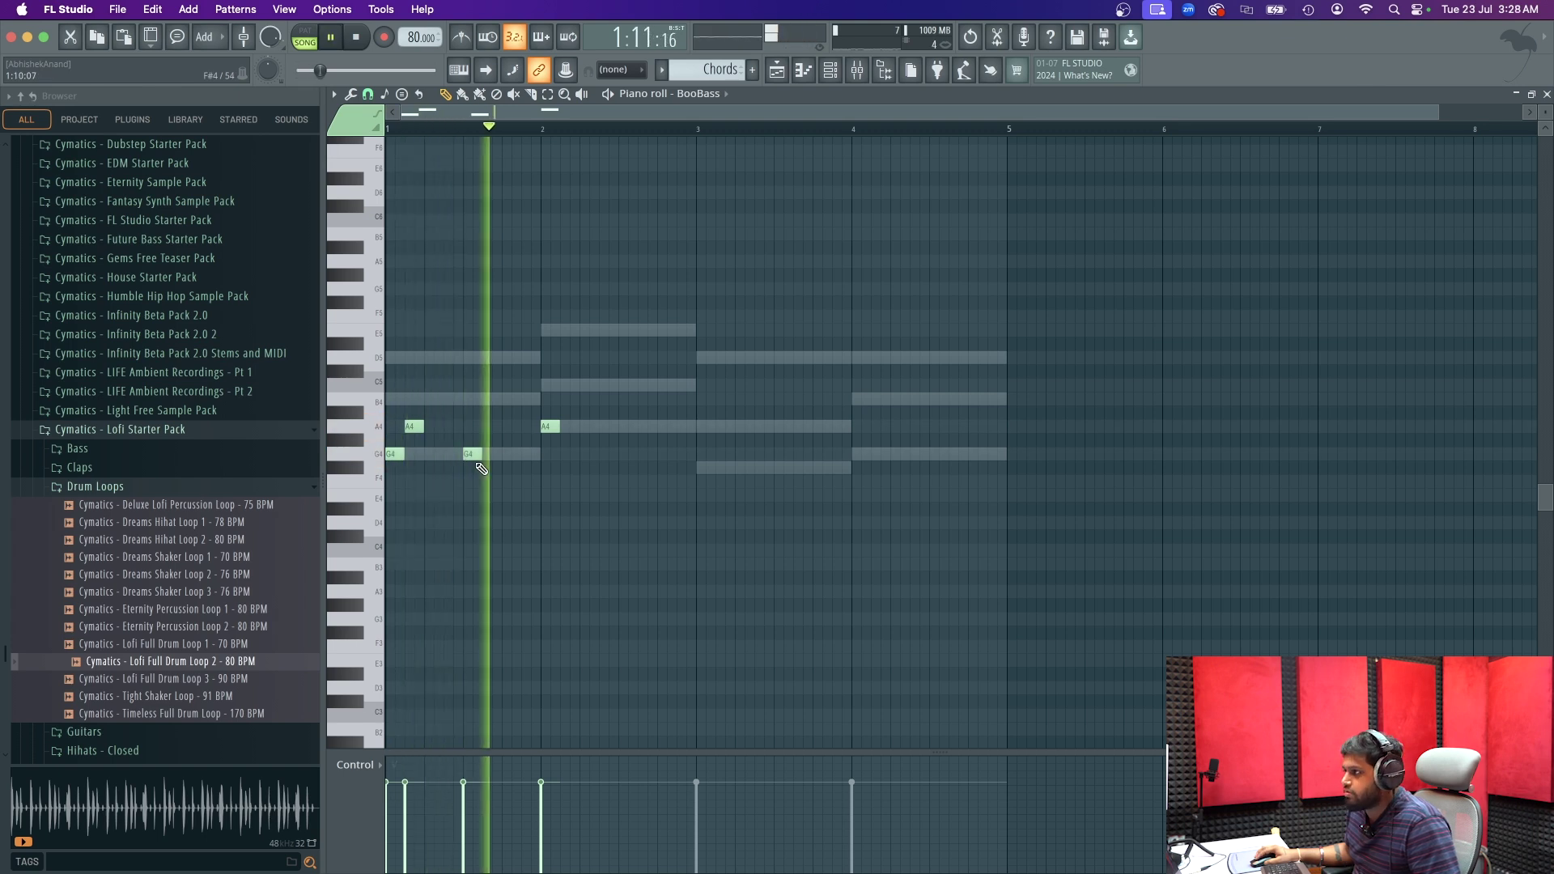
pyautogui.press('space')
# - Remove the short trial notes and lay out one-bar bass notes G4, A4, F#4 and G4 across bars 1 to 4
pyautogui.rightClick(547, 426)
pyautogui.rightClick(473, 454)
pyautogui.rightClick(414, 427)
pyautogui.moveTo(404, 454); pyautogui.dragTo(542, 465)
pyautogui.click(548, 426)
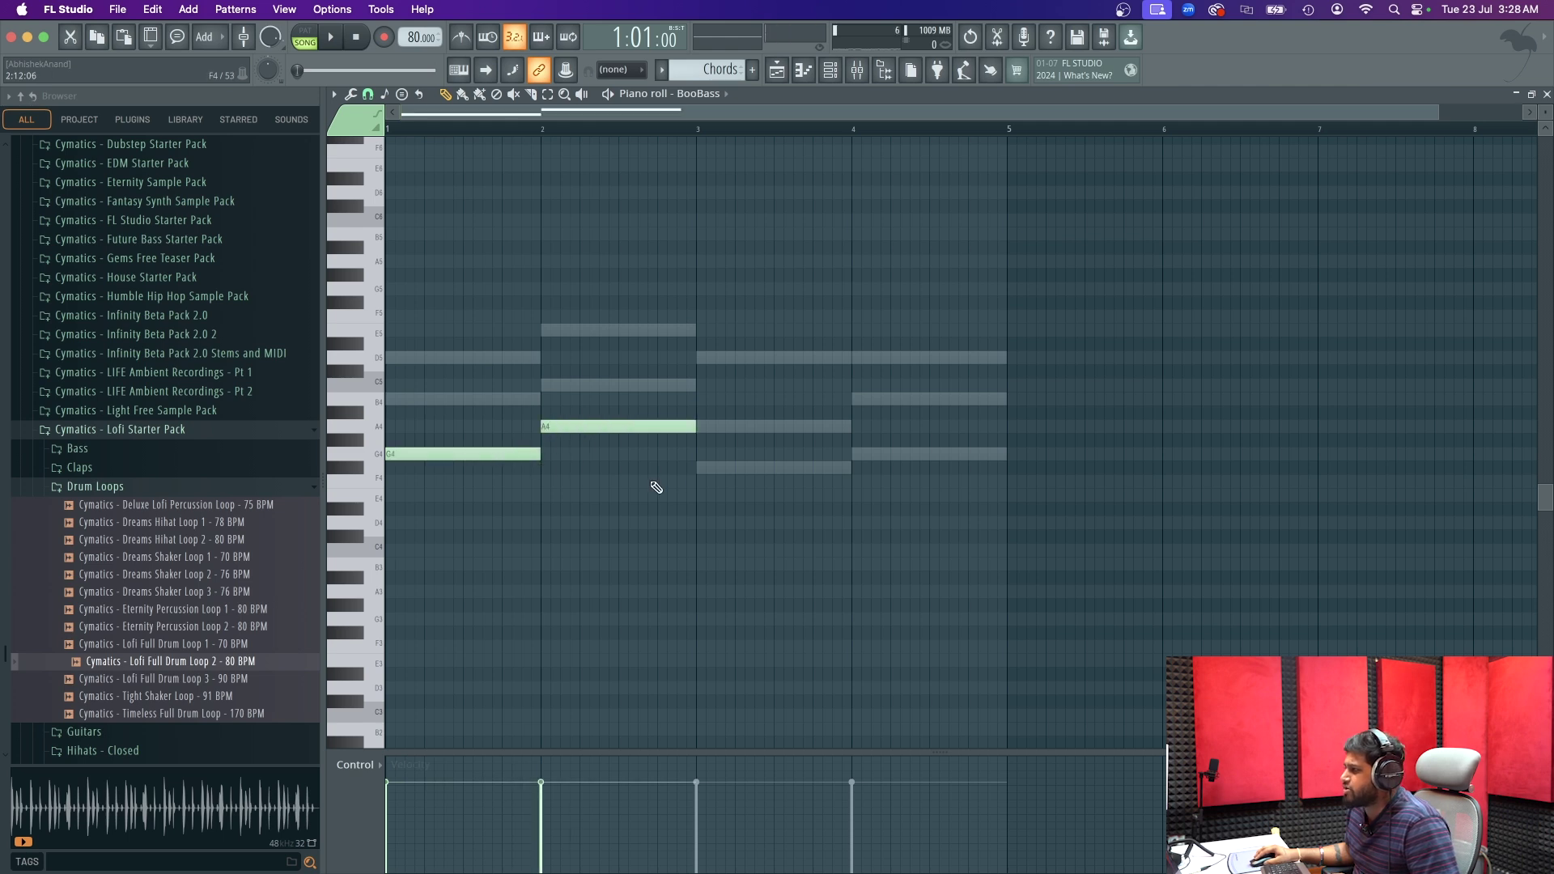
pyautogui.click(704, 468)
pyautogui.click(862, 454)
pyautogui.press('space')
pyautogui.moveTo(881, 457); pyautogui.dragTo(869, 455)
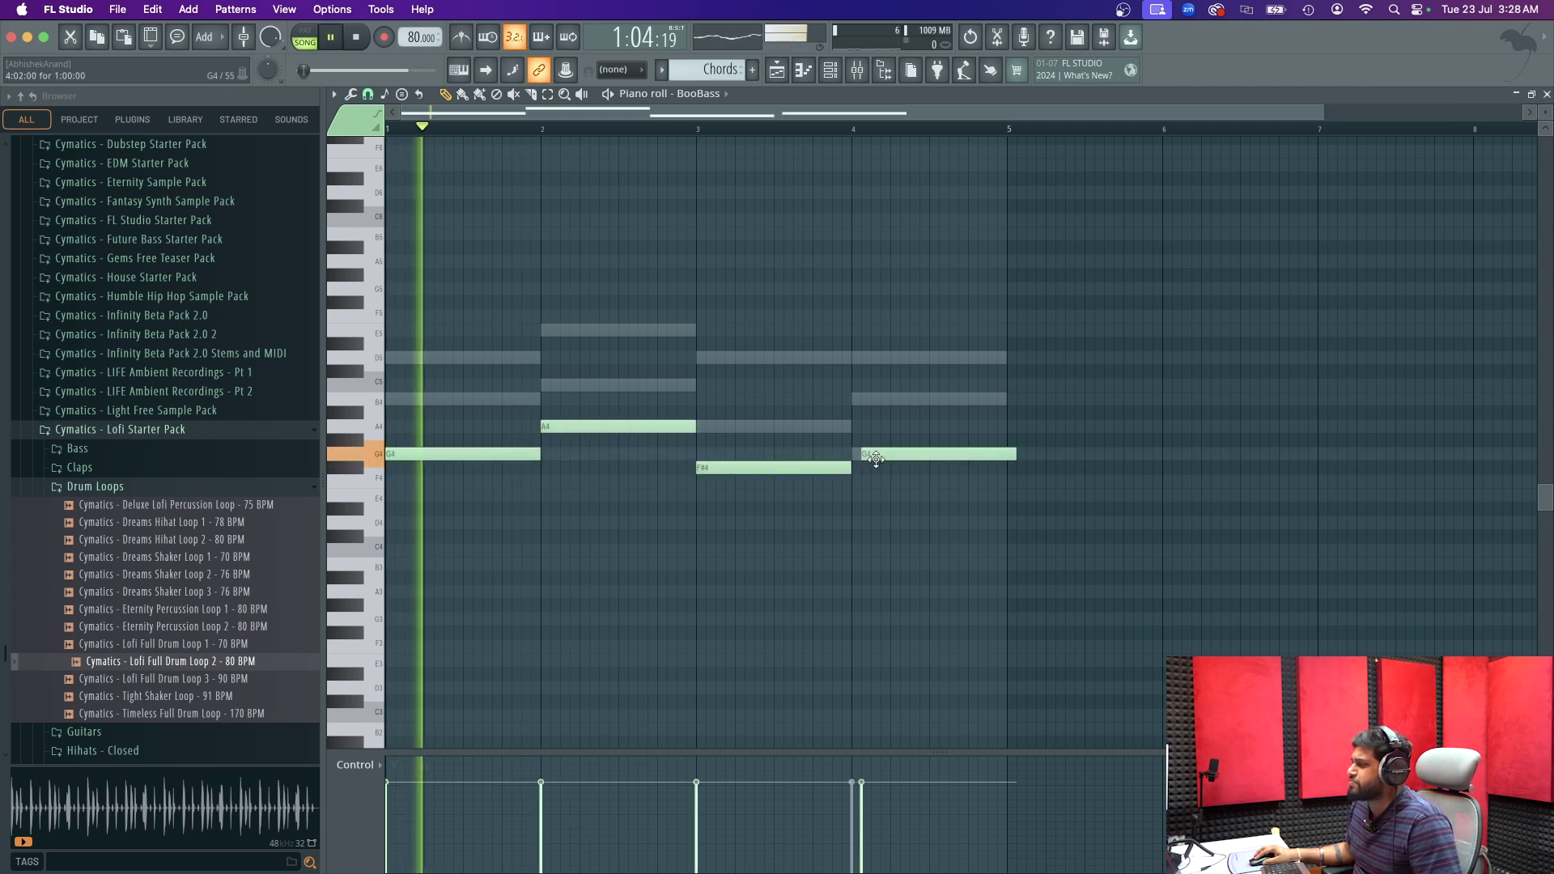
# - Cut the BooBass notes from the Chords pattern and paste them into the BooBass channel of Pattern 2
pyautogui.click(840, 68)
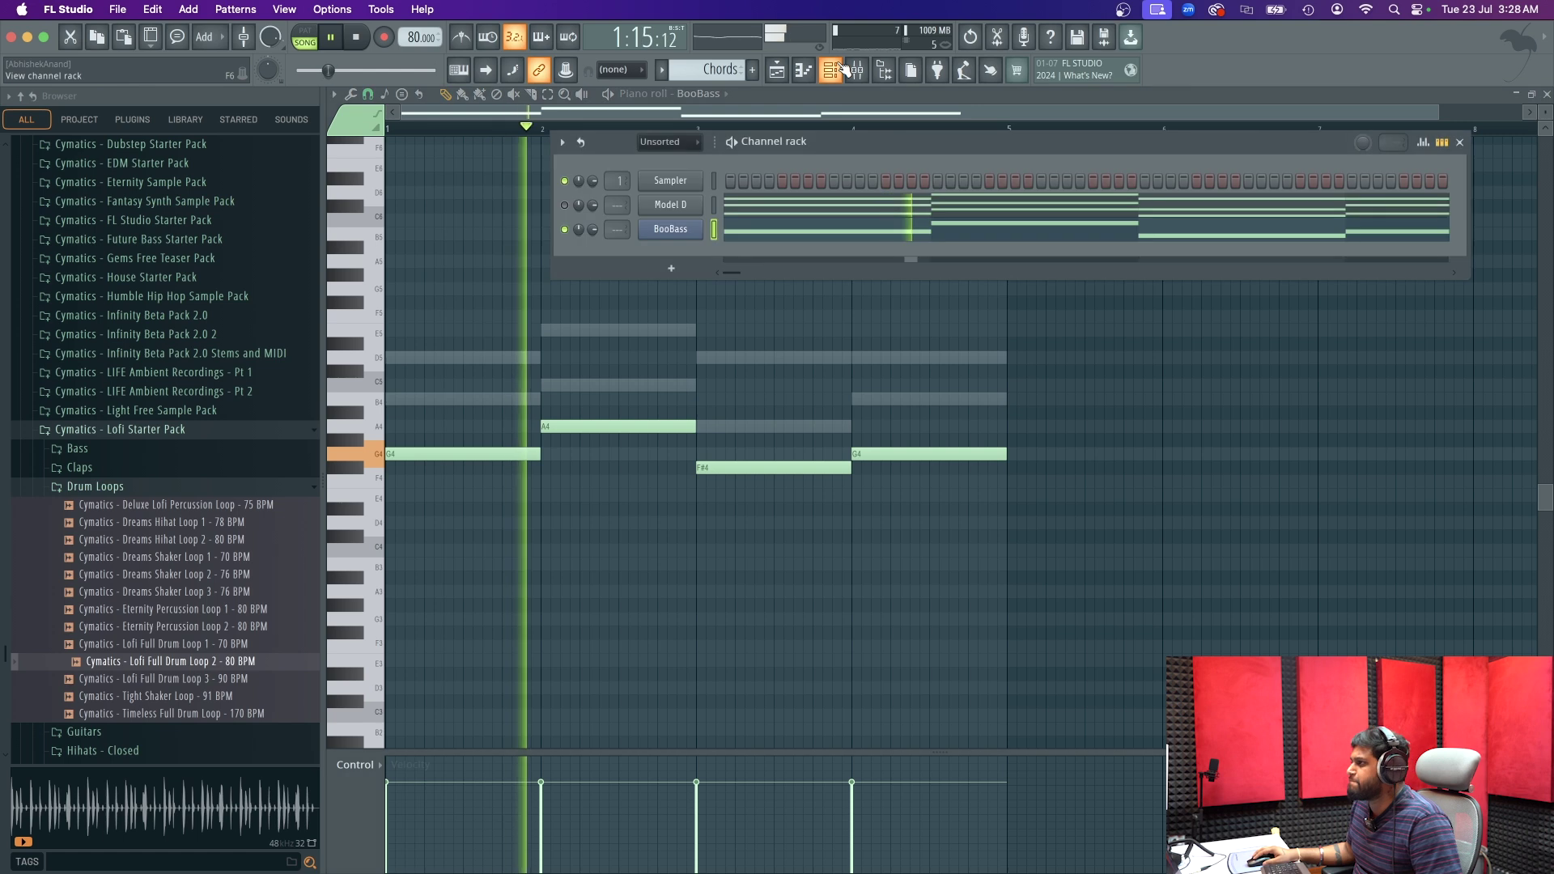
pyautogui.rightClick(661, 231)
pyautogui.click(878, 231)
pyautogui.press('space')
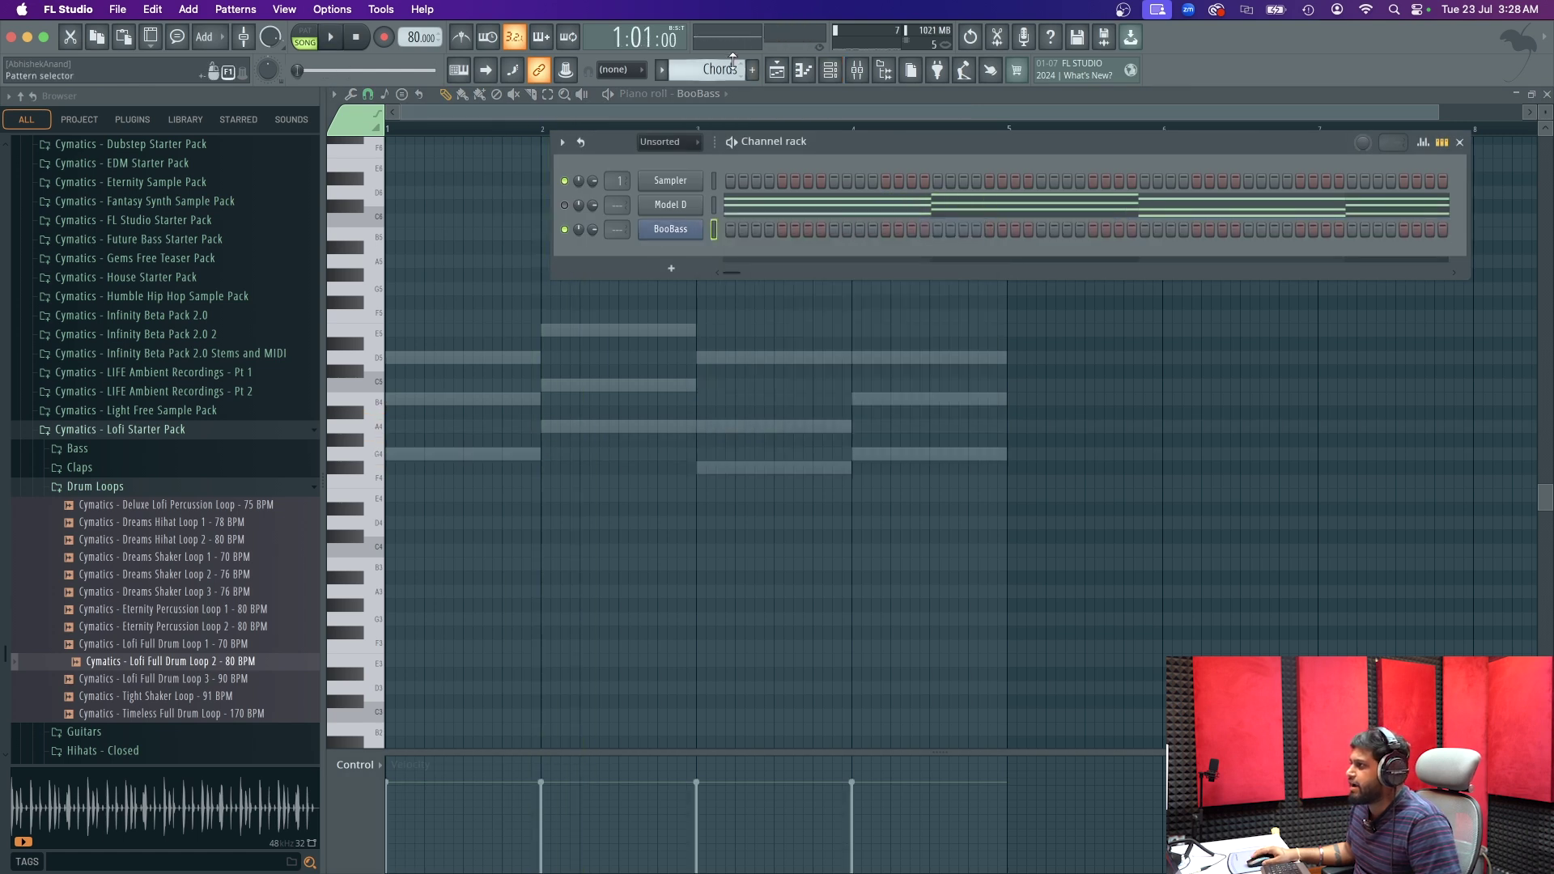
pyautogui.click(752, 69)
pyautogui.rightClick(700, 230)
pyautogui.click(866, 257)
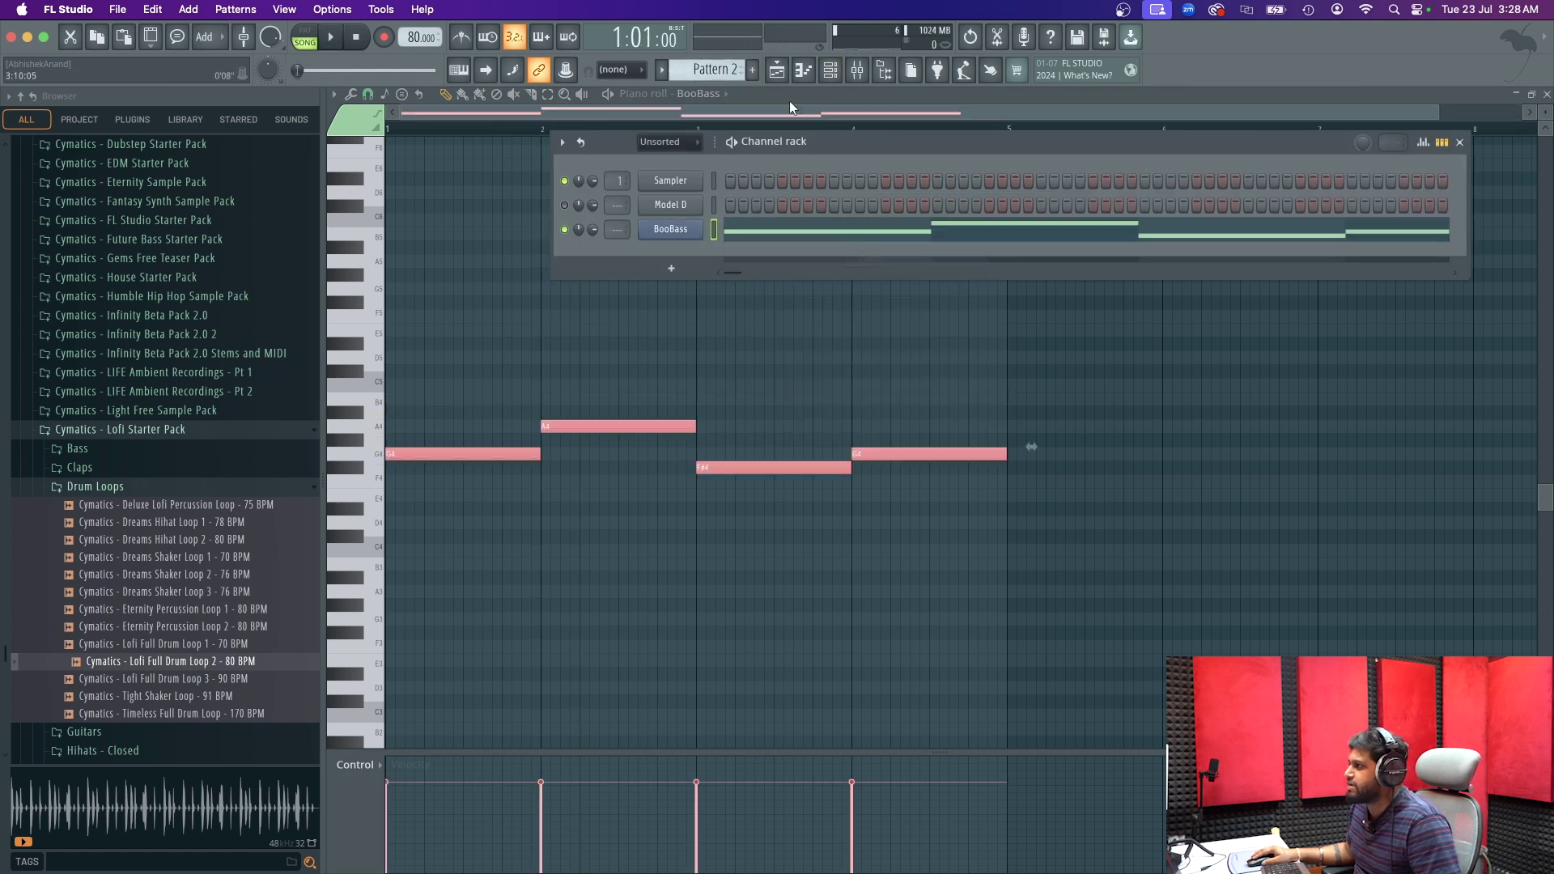
# - Replace the Chords clip on Track 9 with Pattern 2 on Track 8 from bar 1, and solo Track 1
pyautogui.click(778, 71)
pyautogui.moveTo(738, 621); pyautogui.dragTo(541, 493)
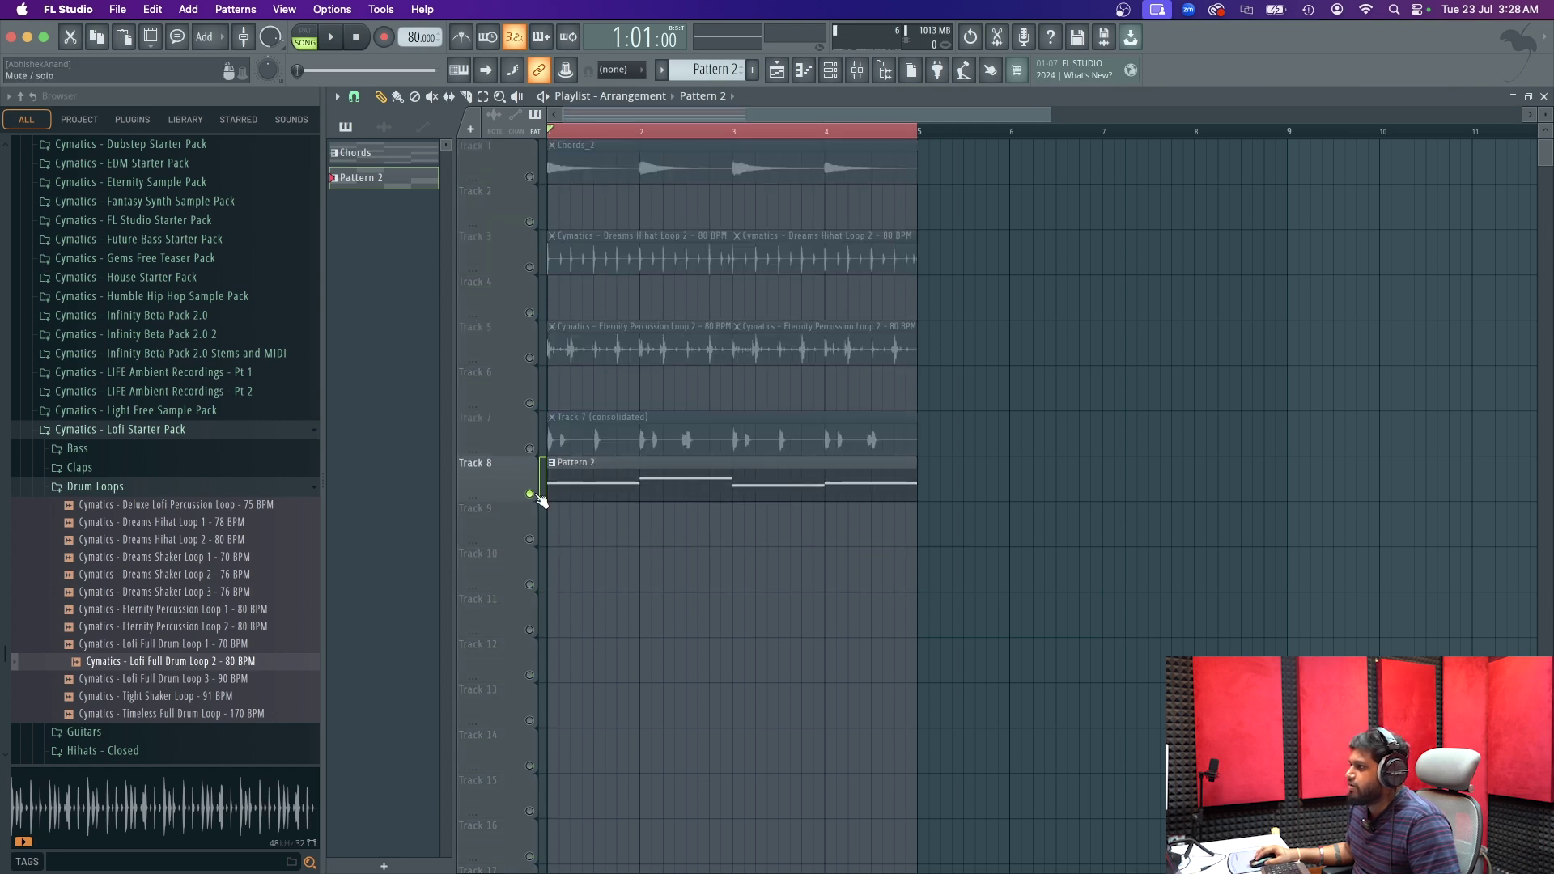
pyautogui.keyDown('ctrl'); pyautogui.click(530, 178); pyautogui.keyUp('ctrl')
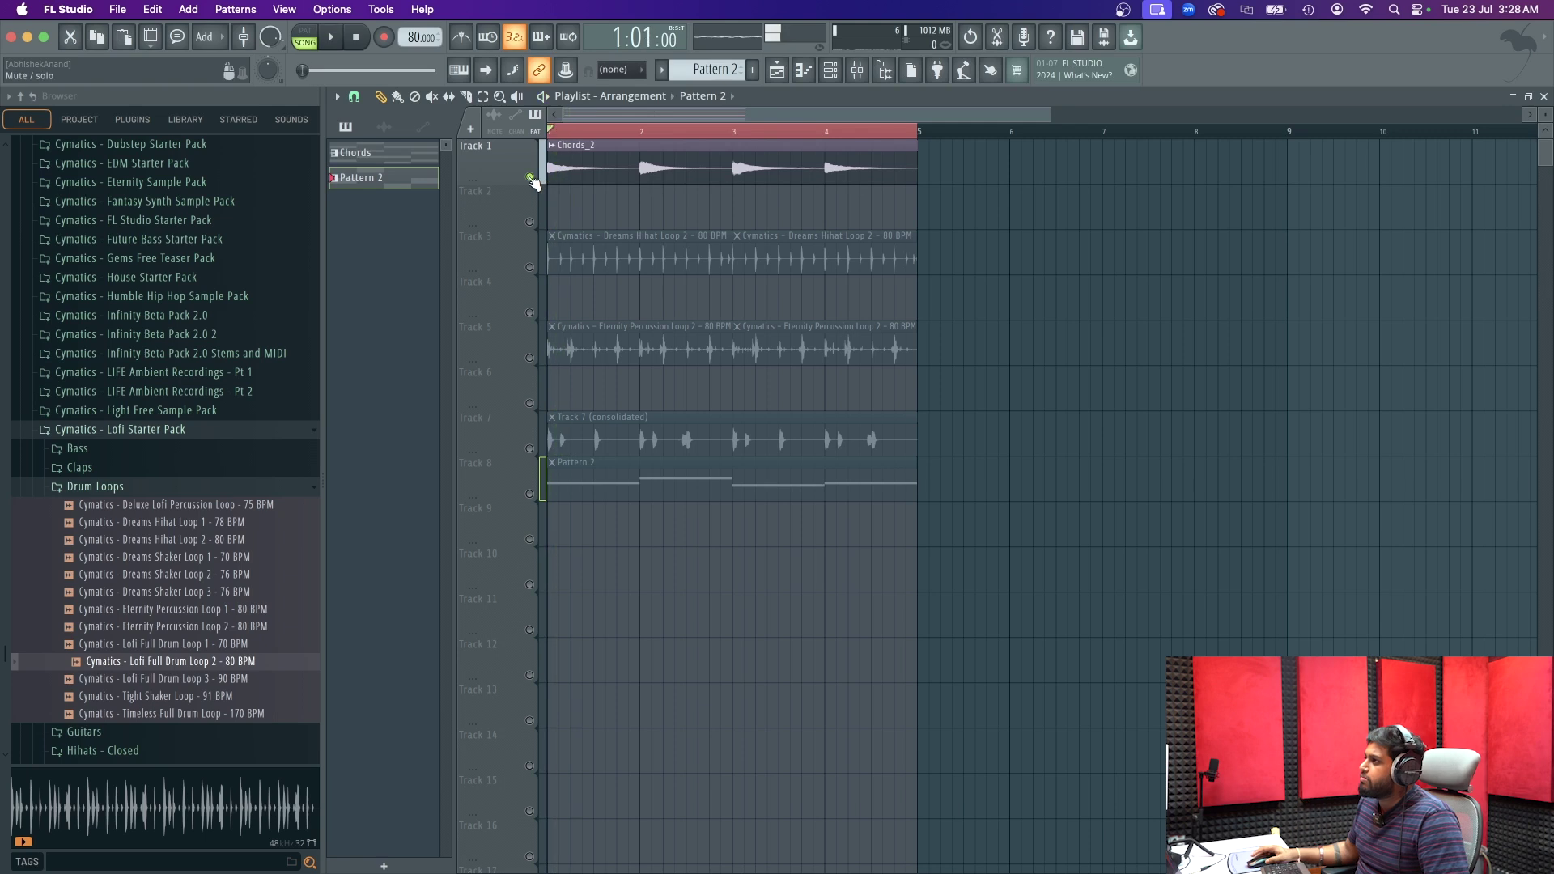
# - Load the Tape Cassette effect into slot 2 of the Chords_2 mixer track
pyautogui.click(857, 72)
pyautogui.click(475, 279)
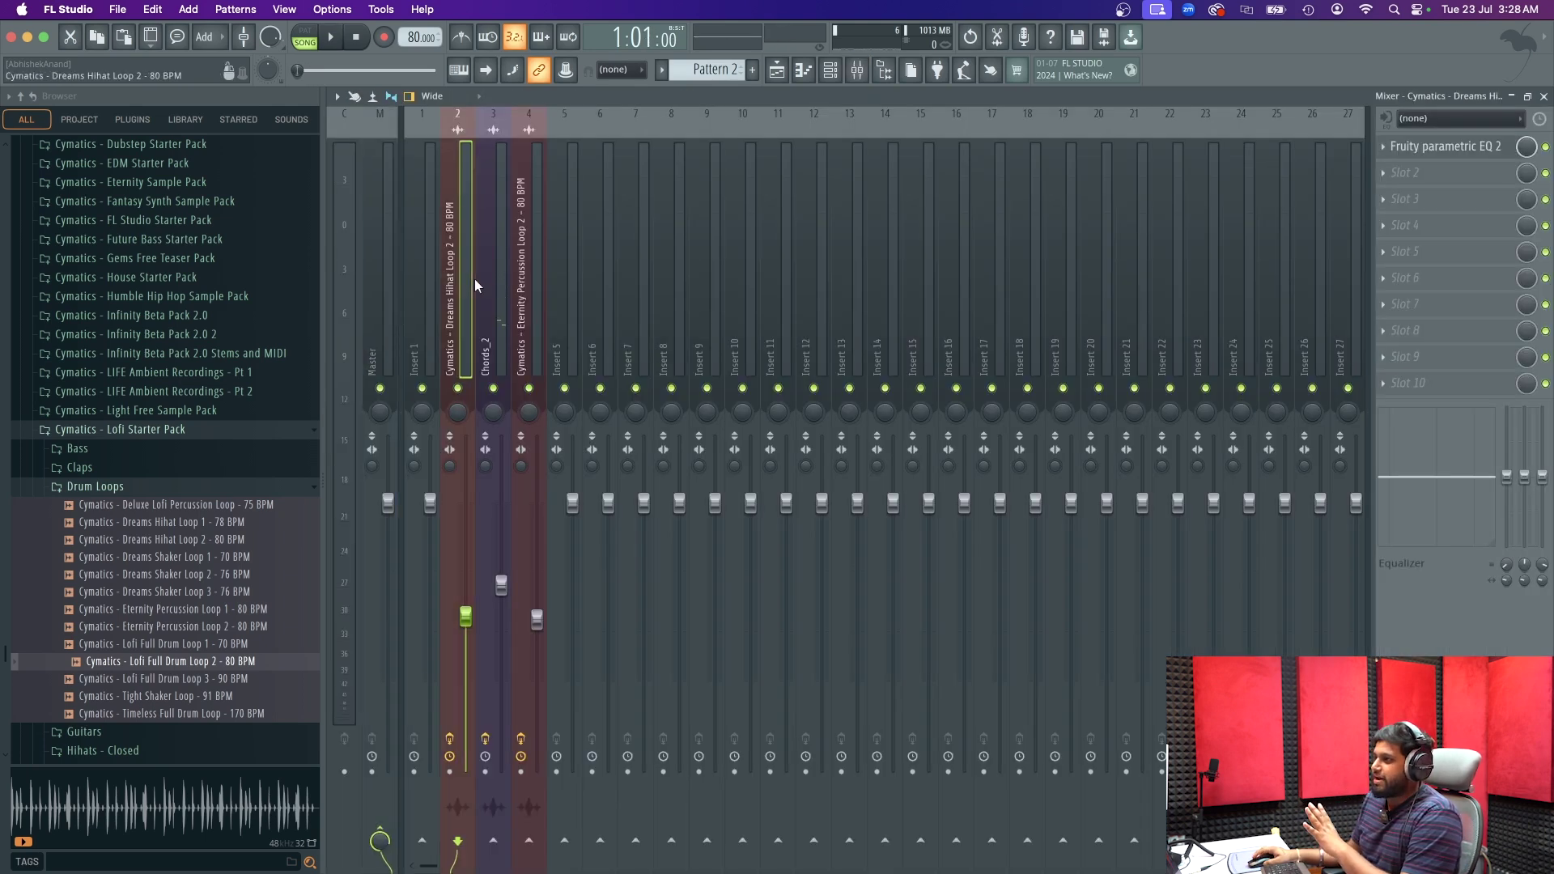
pyautogui.click(1440, 202)
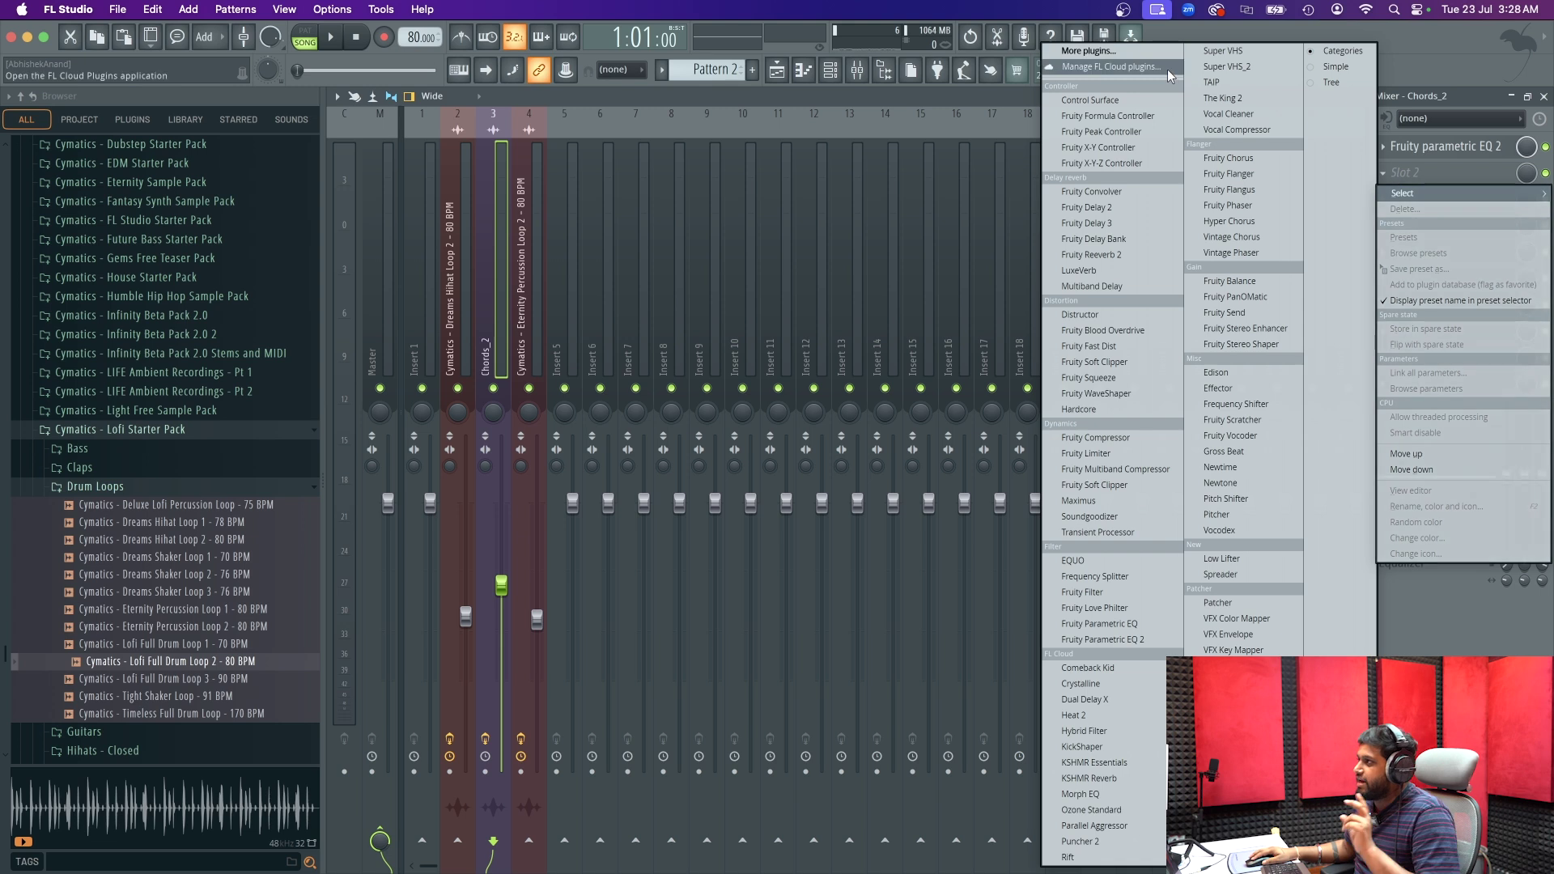
pyautogui.click(1156, 51)
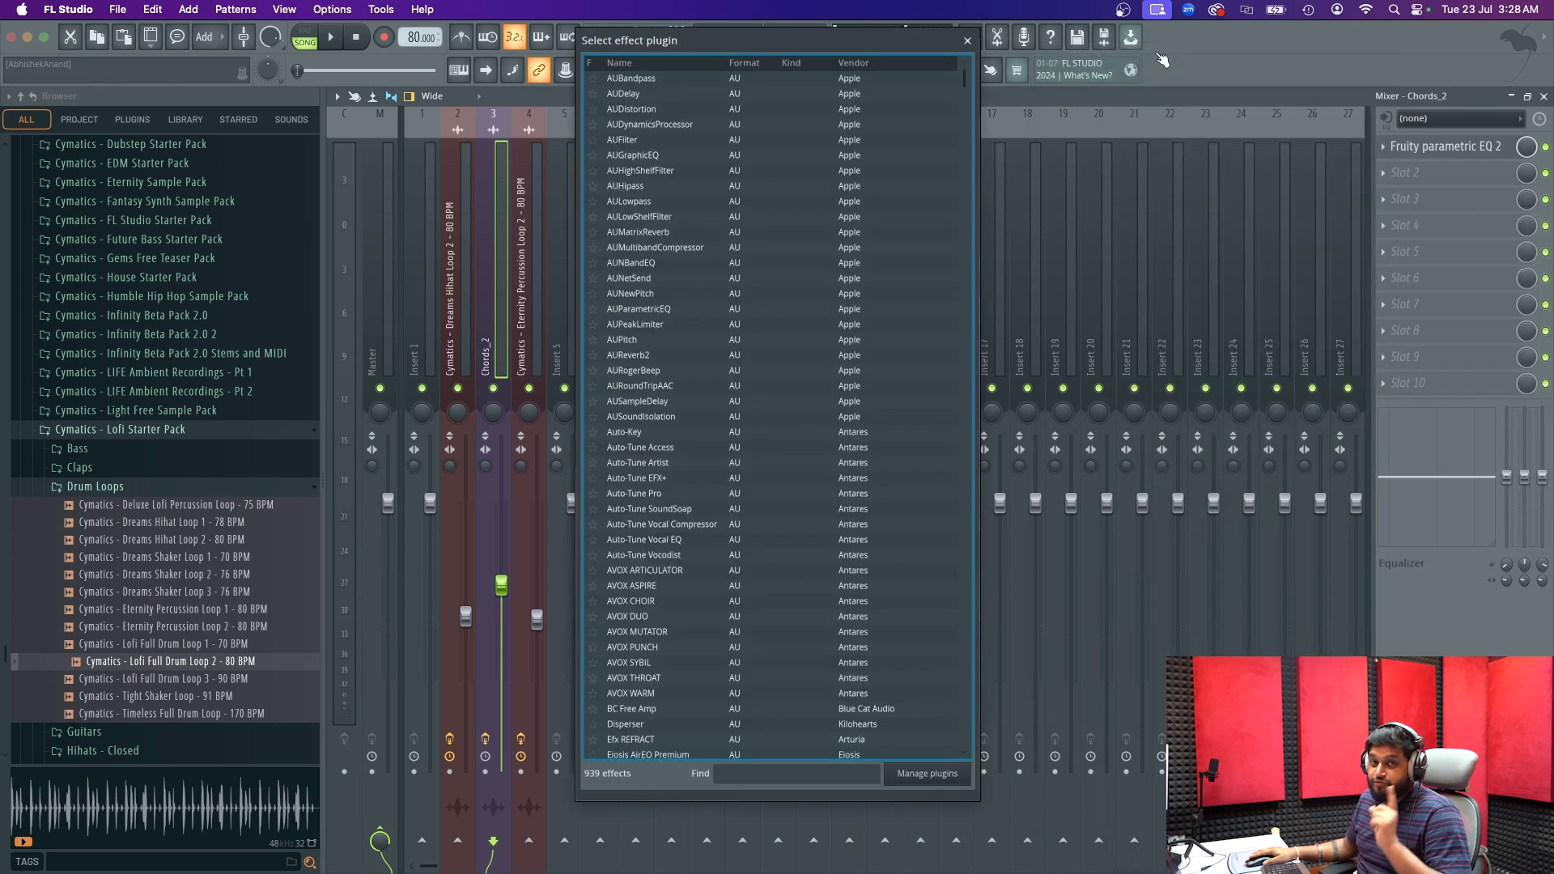
pyautogui.write('tap')
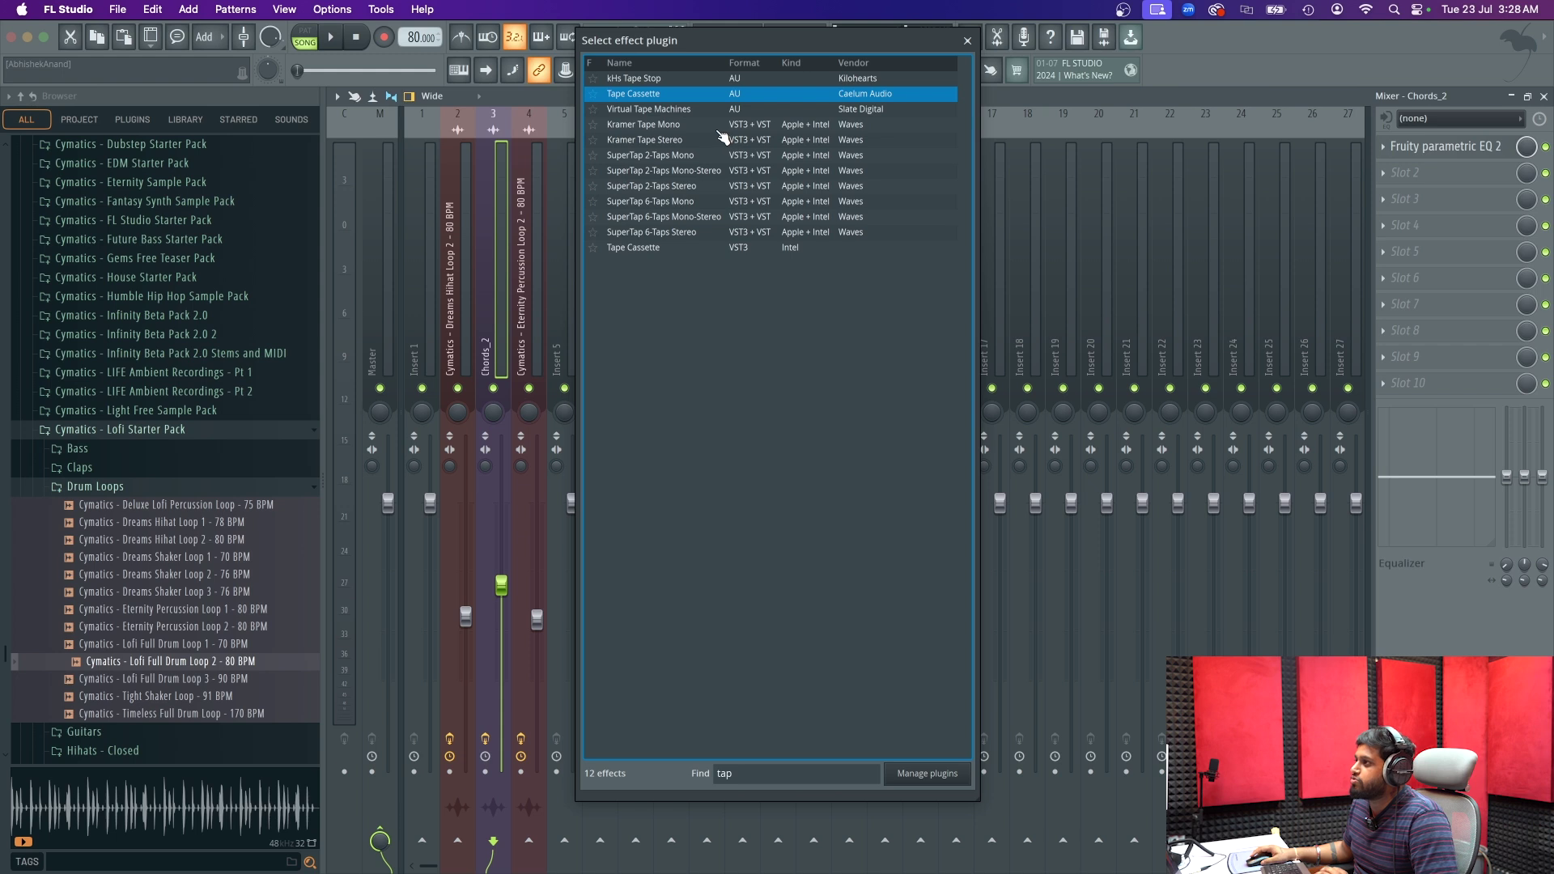
pyautogui.doubleClick(701, 93)
pyautogui.moveTo(184, 69); pyautogui.dragTo(662, 223)
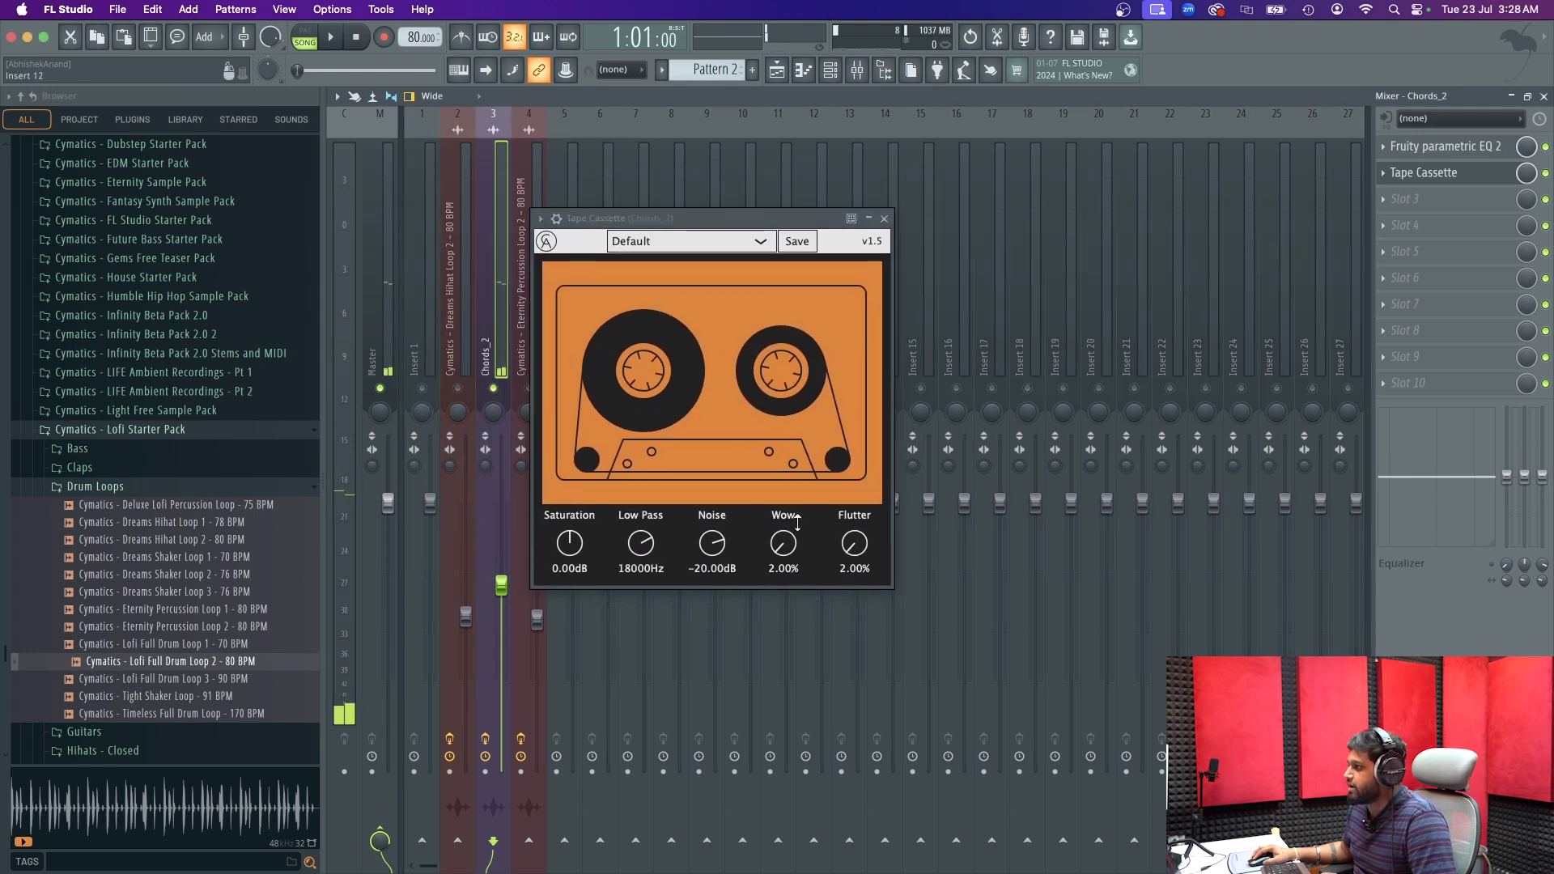
# - Try Tape Cassette on the playing chords with noise about -50.69 dB, wow 3.92% and flutter 21.69%
pyautogui.press('space')
pyautogui.moveTo(781, 544); pyautogui.dragTo(749, 445)
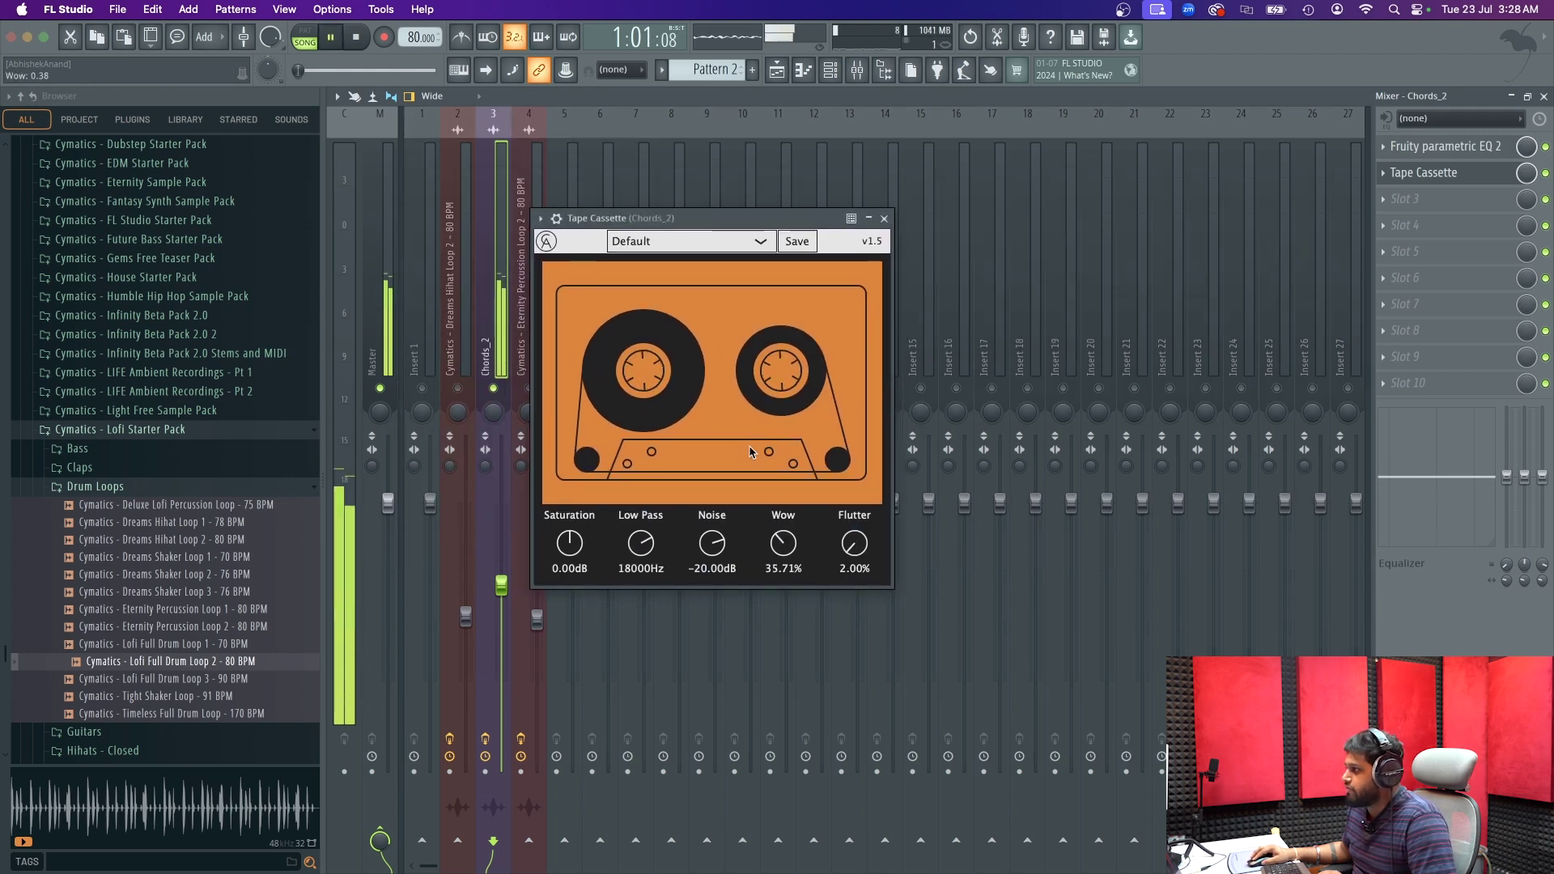
pyautogui.moveTo(712, 543); pyautogui.dragTo(673, 581)
pyautogui.moveTo(853, 544); pyautogui.dragTo(778, 589)
pyautogui.press('space')
pyautogui.press('space')
pyautogui.press('space')
pyautogui.press('space')
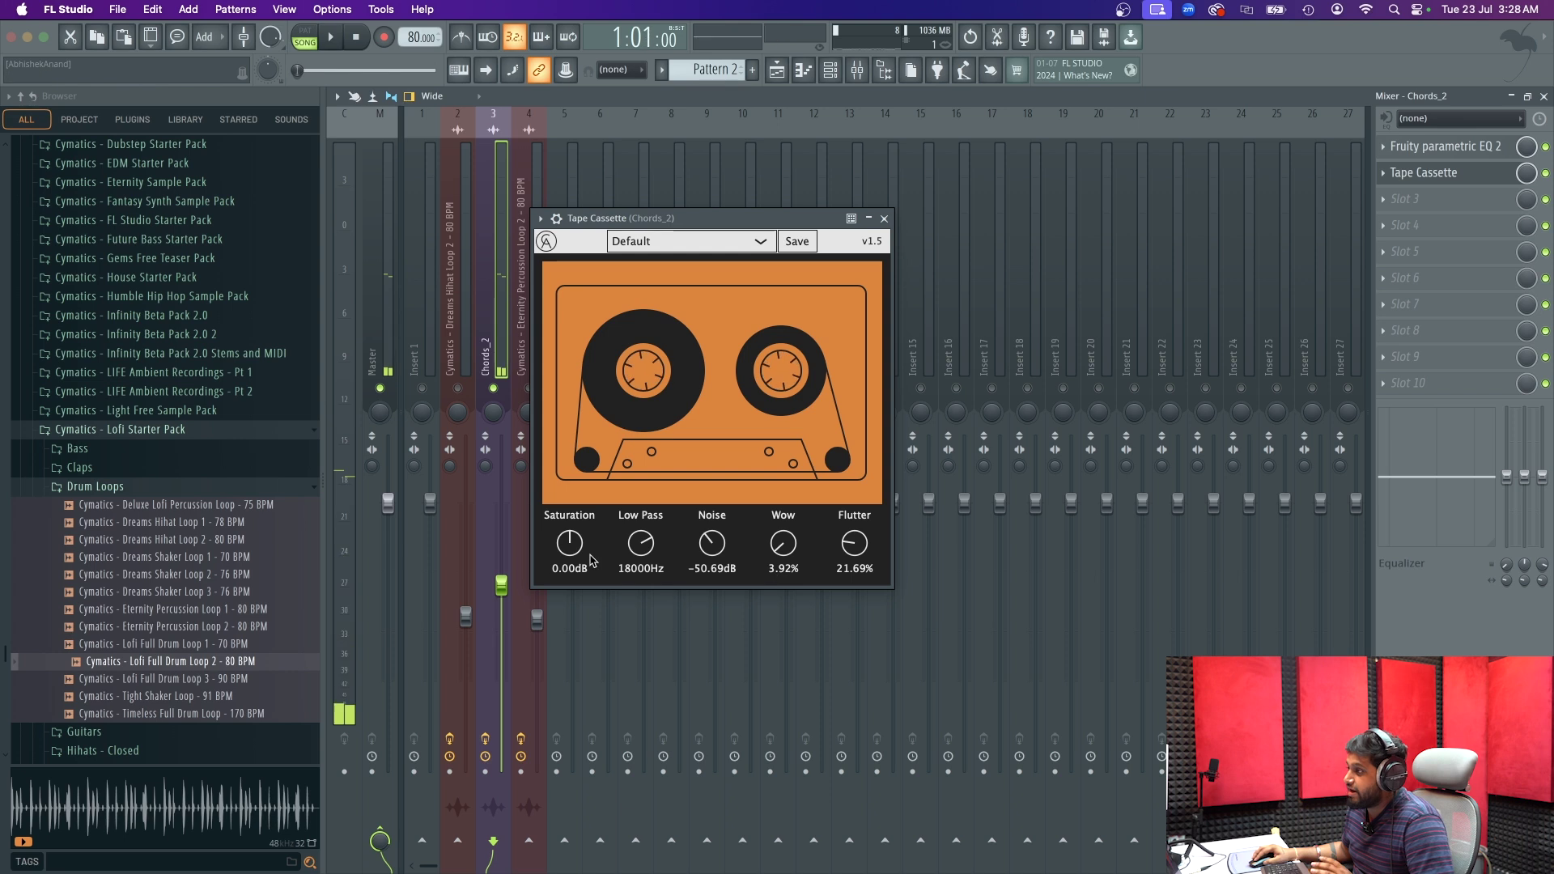
# - Close Tape Cassette and remove it from slot 2 of the Chords_2 mixer track
pyautogui.click(885, 219)
pyautogui.rightClick(1385, 173)
pyautogui.click(1394, 203)
pyautogui.press('Return')
# - Load the VST3 version of Vinyl into slot 2 of the Chords_2 mixer track
pyautogui.click(1400, 173)
pyautogui.click(1170, 64)
pyautogui.write('viny')
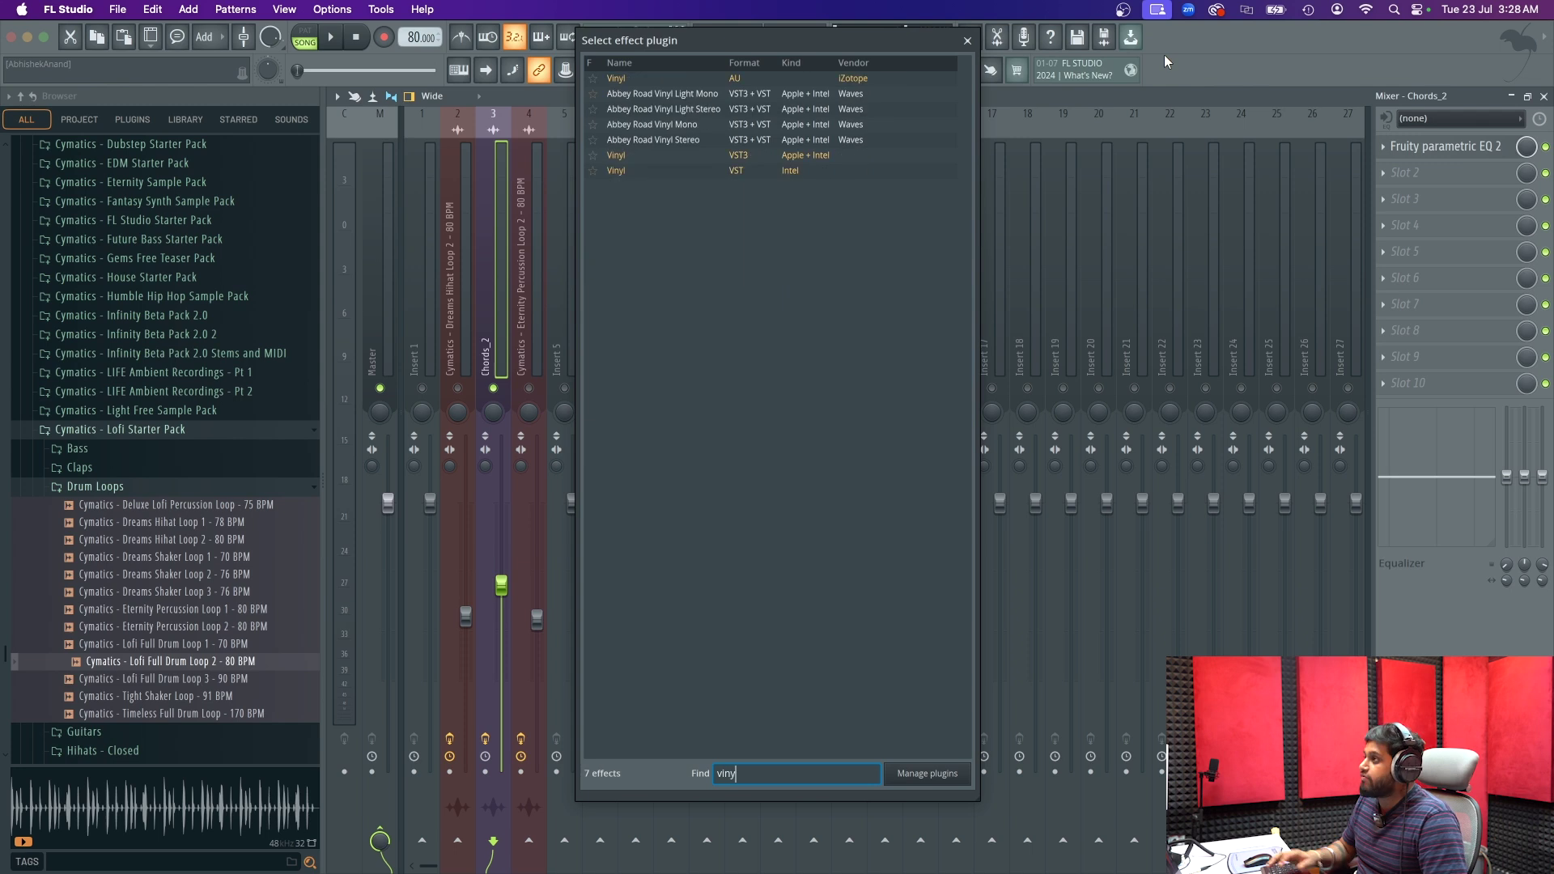
pyautogui.click(781, 158)
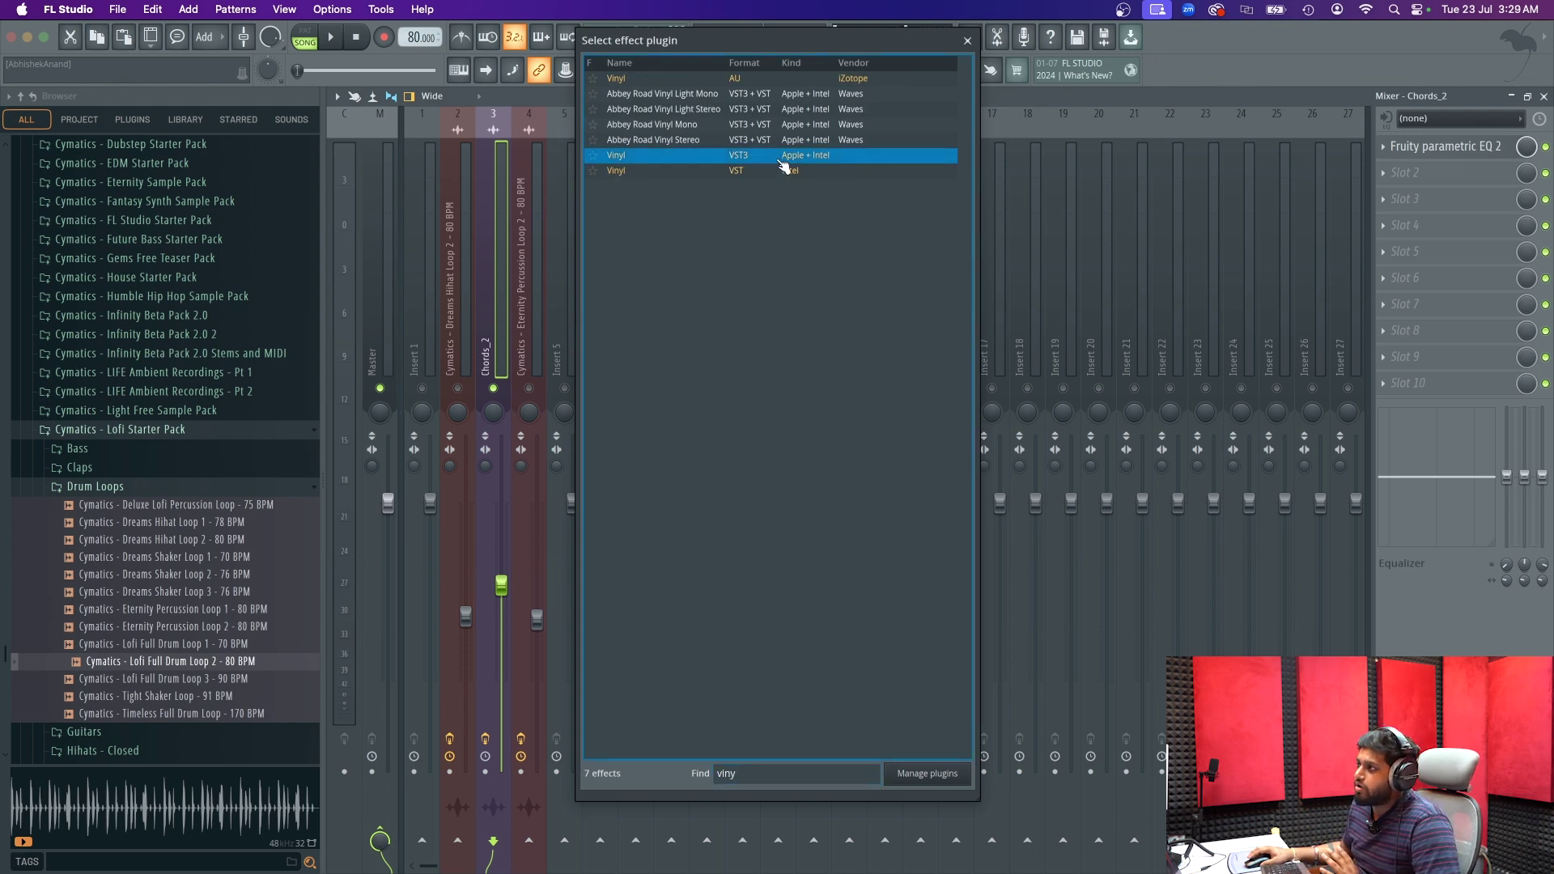
pyautogui.doubleClick(783, 156)
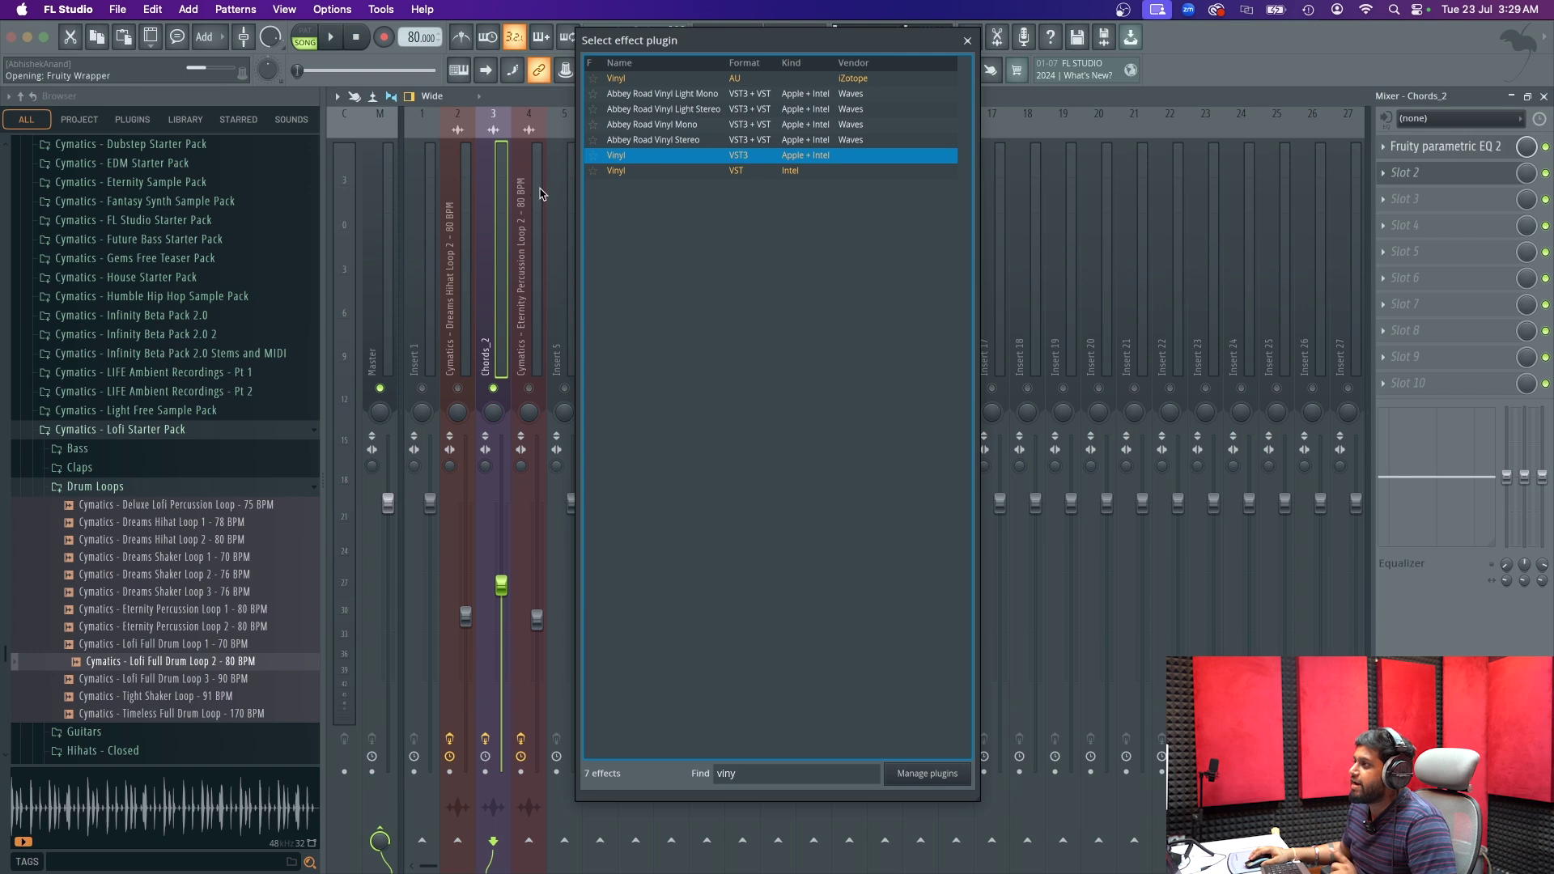
pyautogui.moveTo(613, 220); pyautogui.dragTo(593, 203)
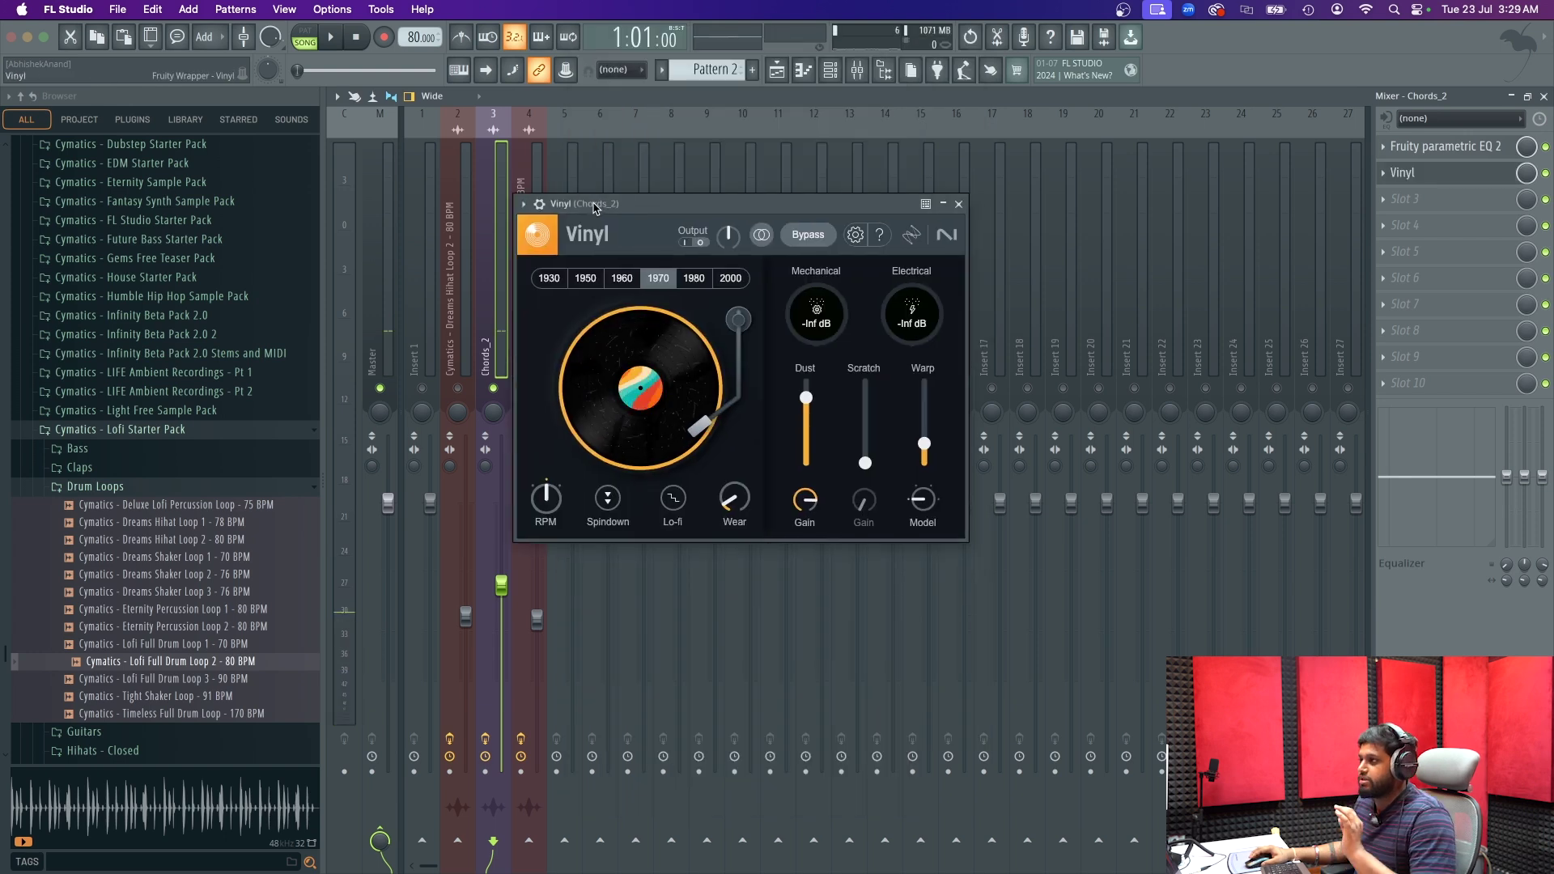
# - Play the chords through Vinyl and compare its decade settings, including 1930, 1960 and 2000
pyautogui.press('space')
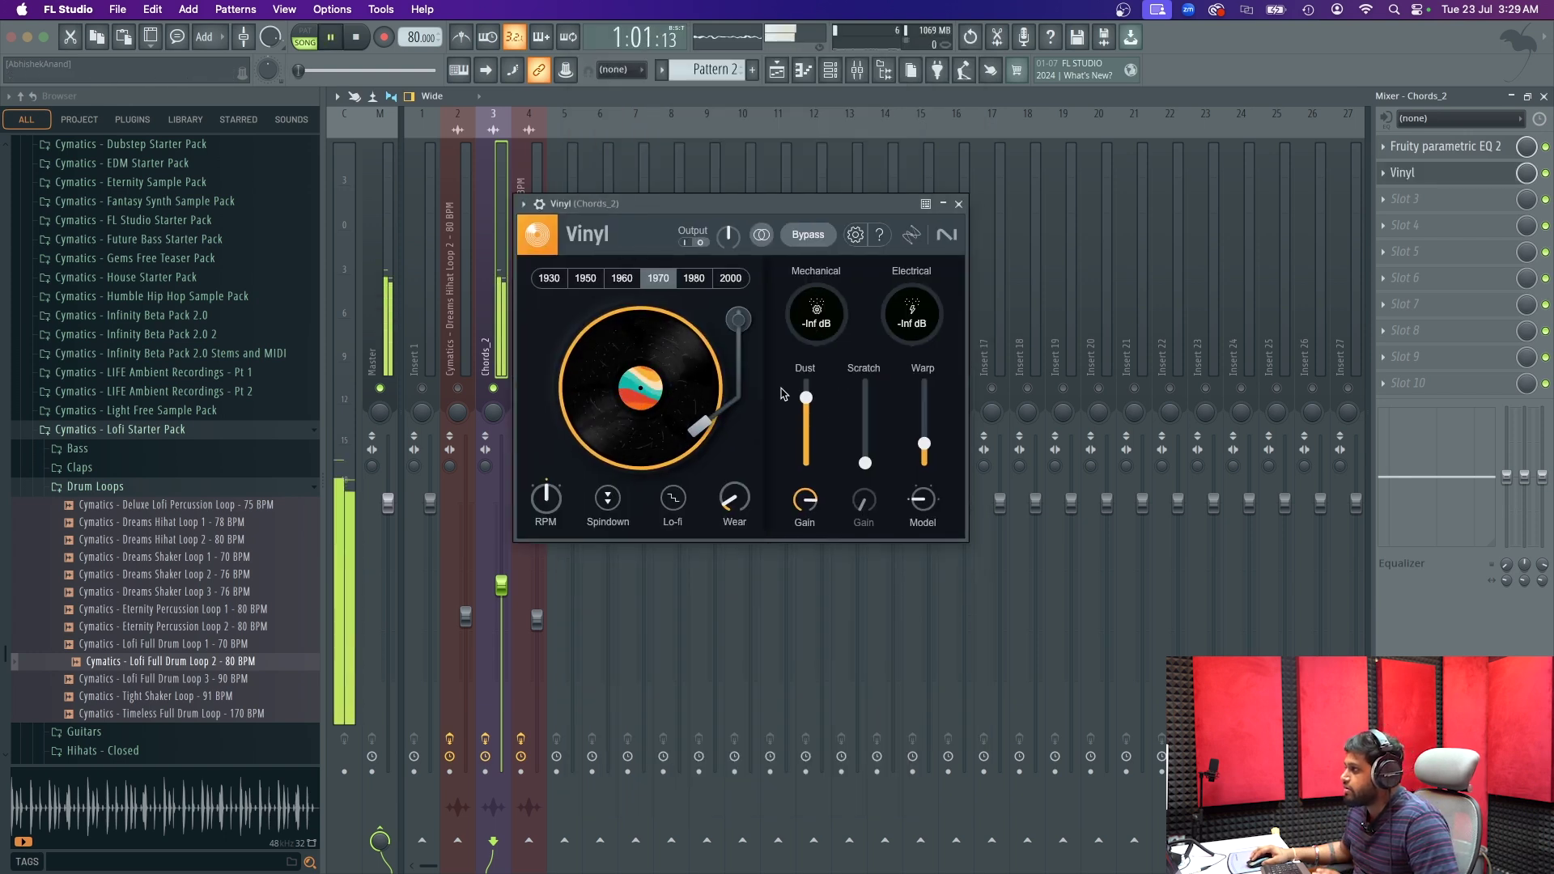
pyautogui.press('space')
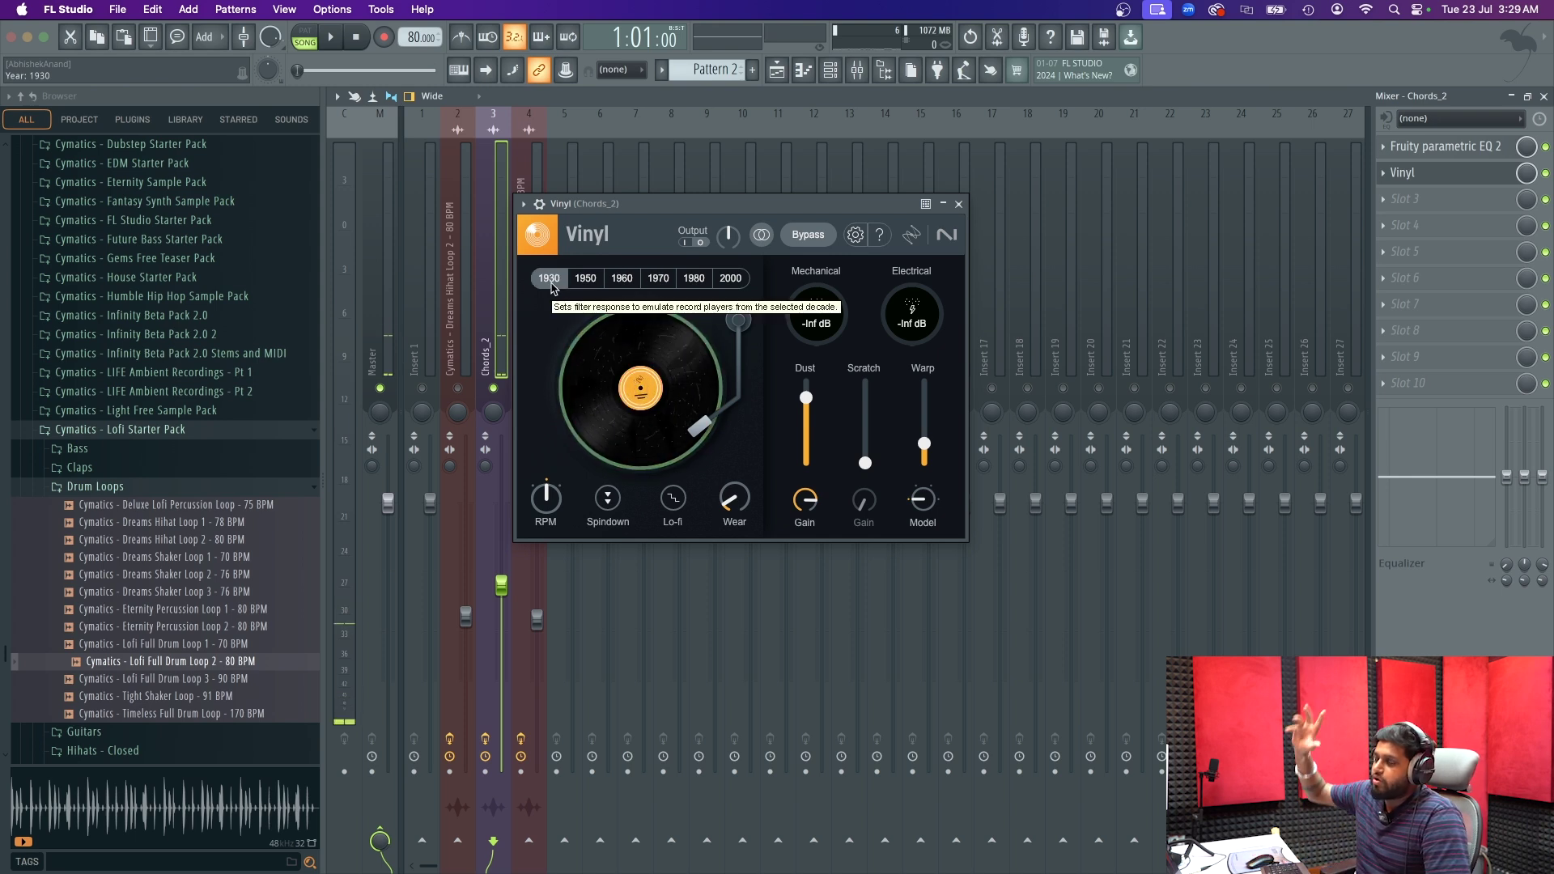
pyautogui.click(625, 285)
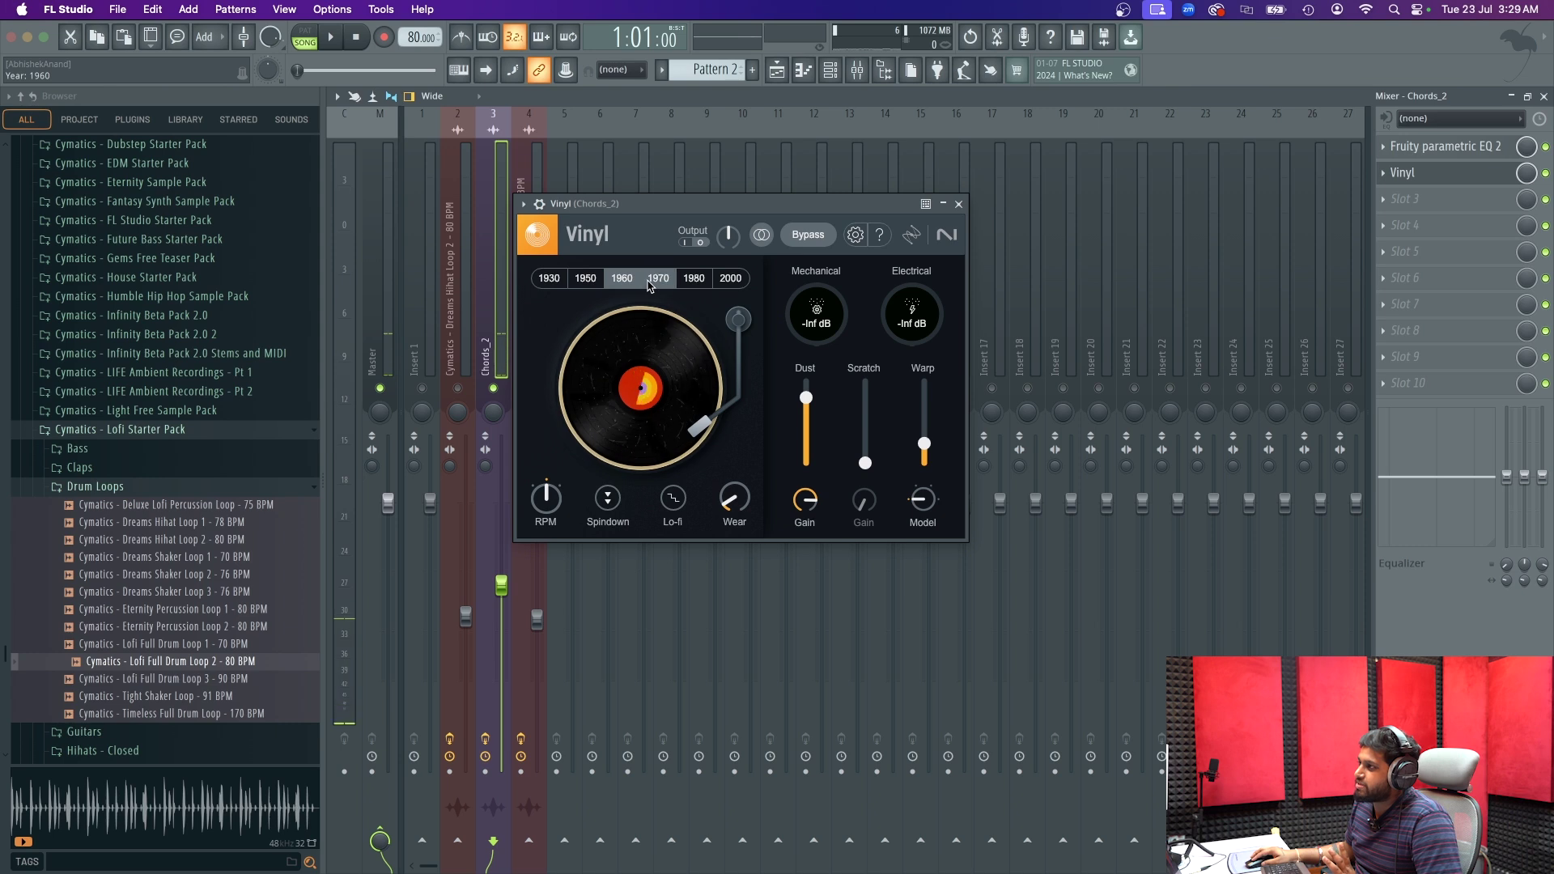
pyautogui.click(687, 282)
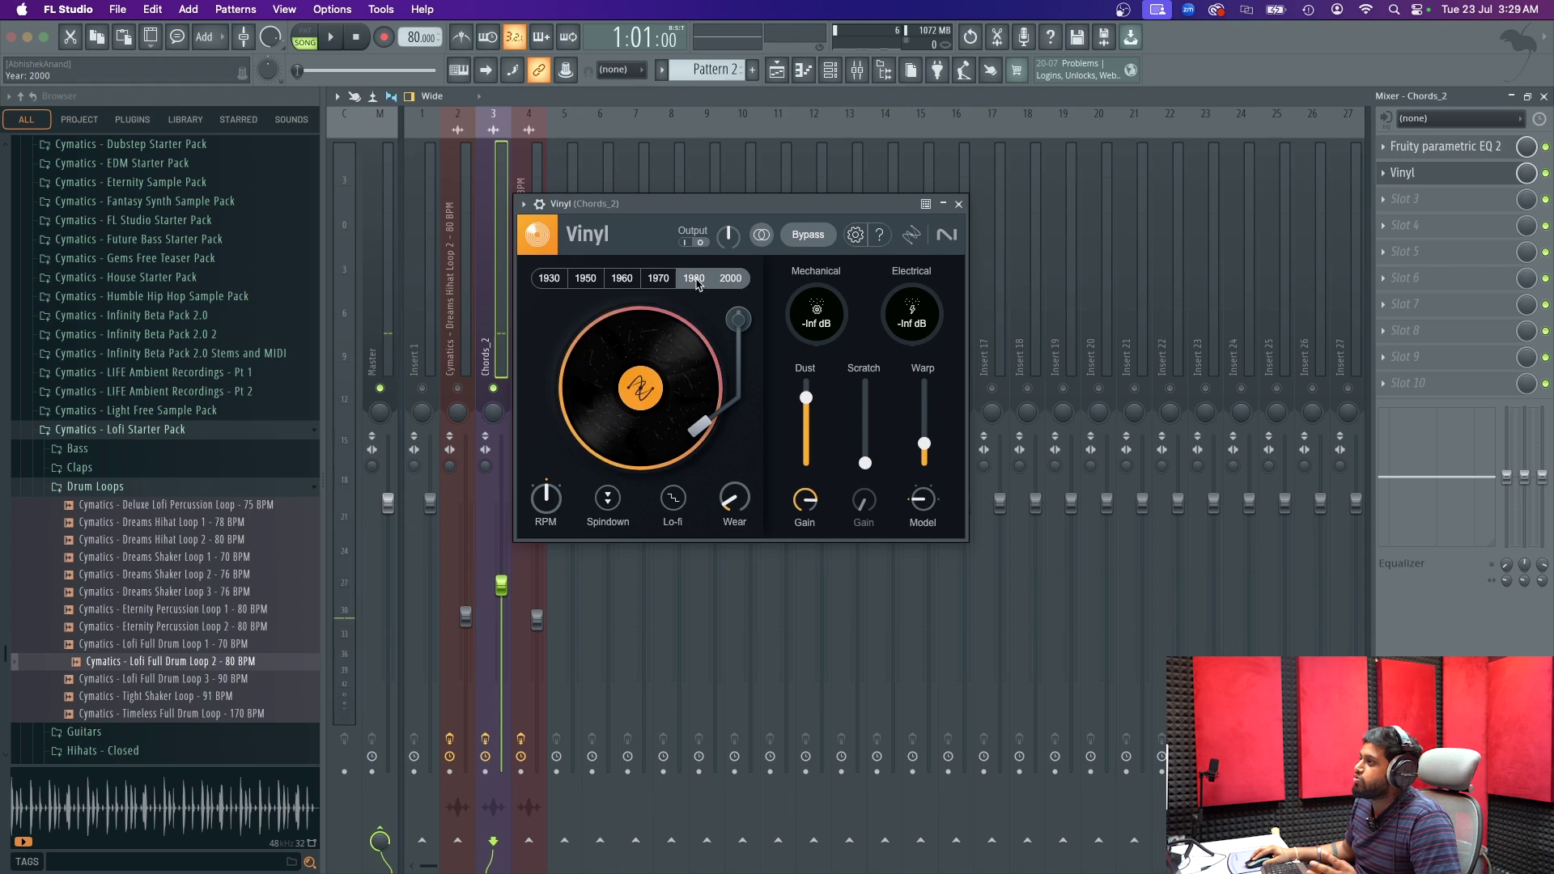
pyautogui.click(730, 282)
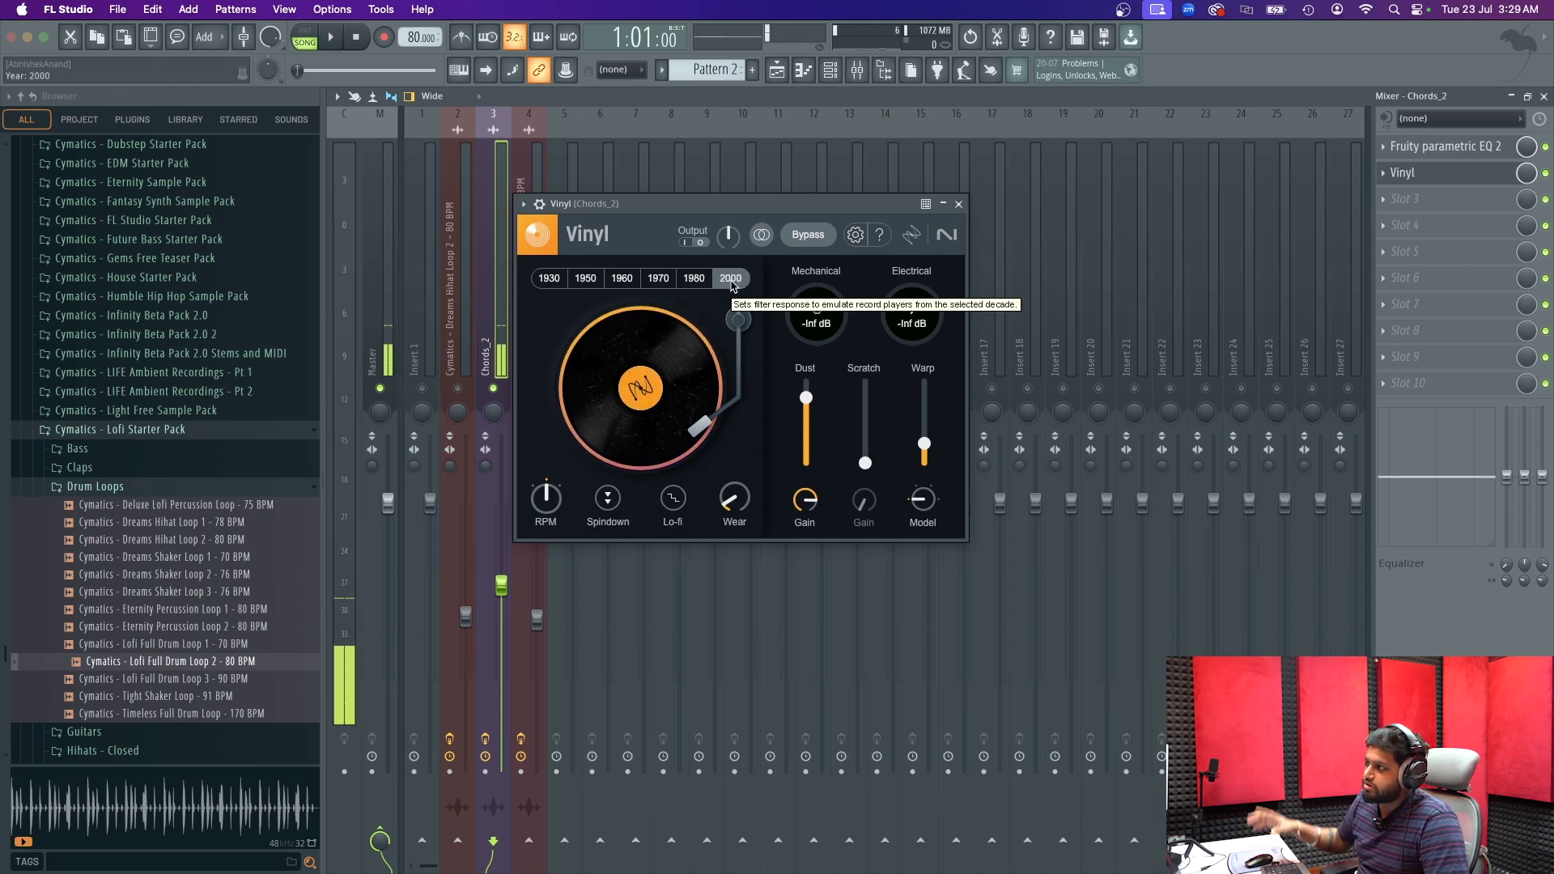
# - Try raising Vinyl's Scratch amount with the decade at 1980, and return Scratch to zero
pyautogui.moveTo(865, 463); pyautogui.dragTo(868, 423)
pyautogui.press('space')
pyautogui.press('space')
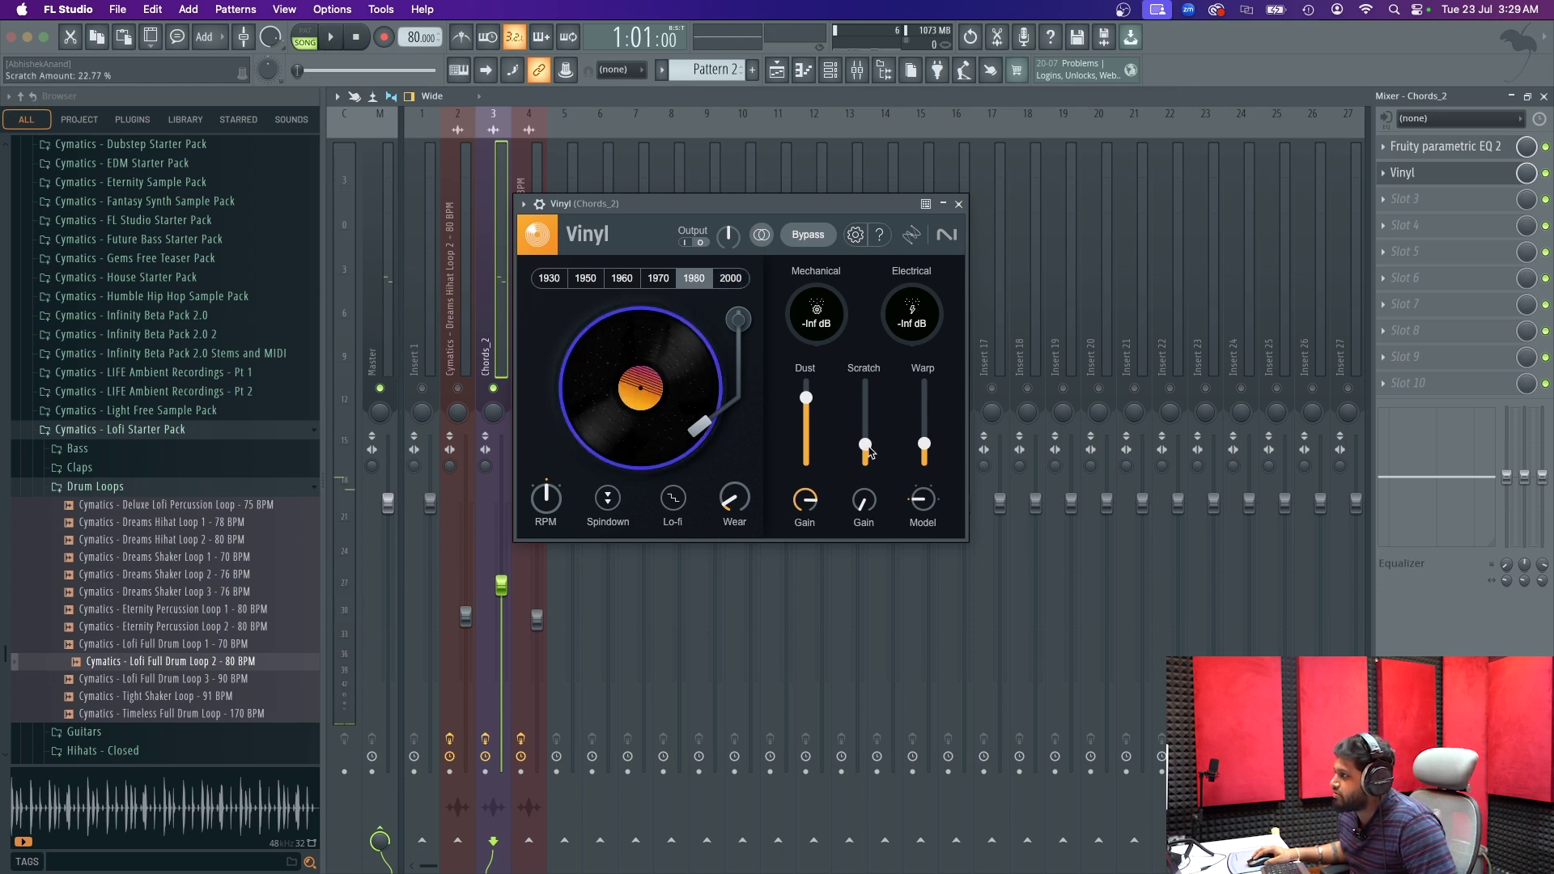
pyautogui.moveTo(869, 451); pyautogui.dragTo(866, 465)
pyautogui.press('space')
# - Try Vinyl's Spindown and Lo-fi effects on the playing chords, and increase the Wear amount
pyautogui.click(608, 499)
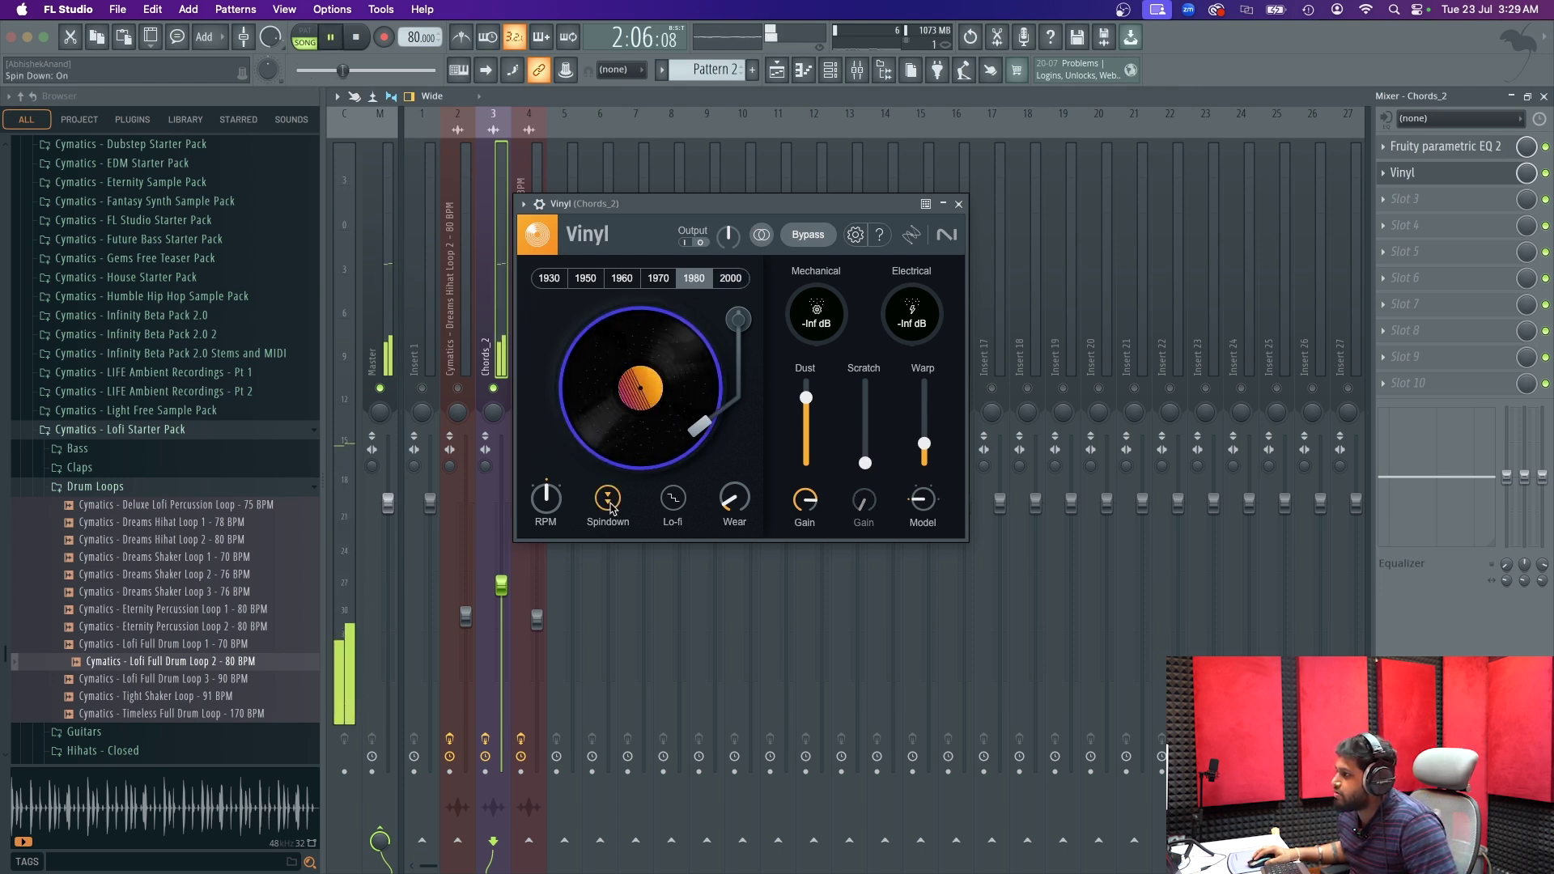
pyautogui.press('space')
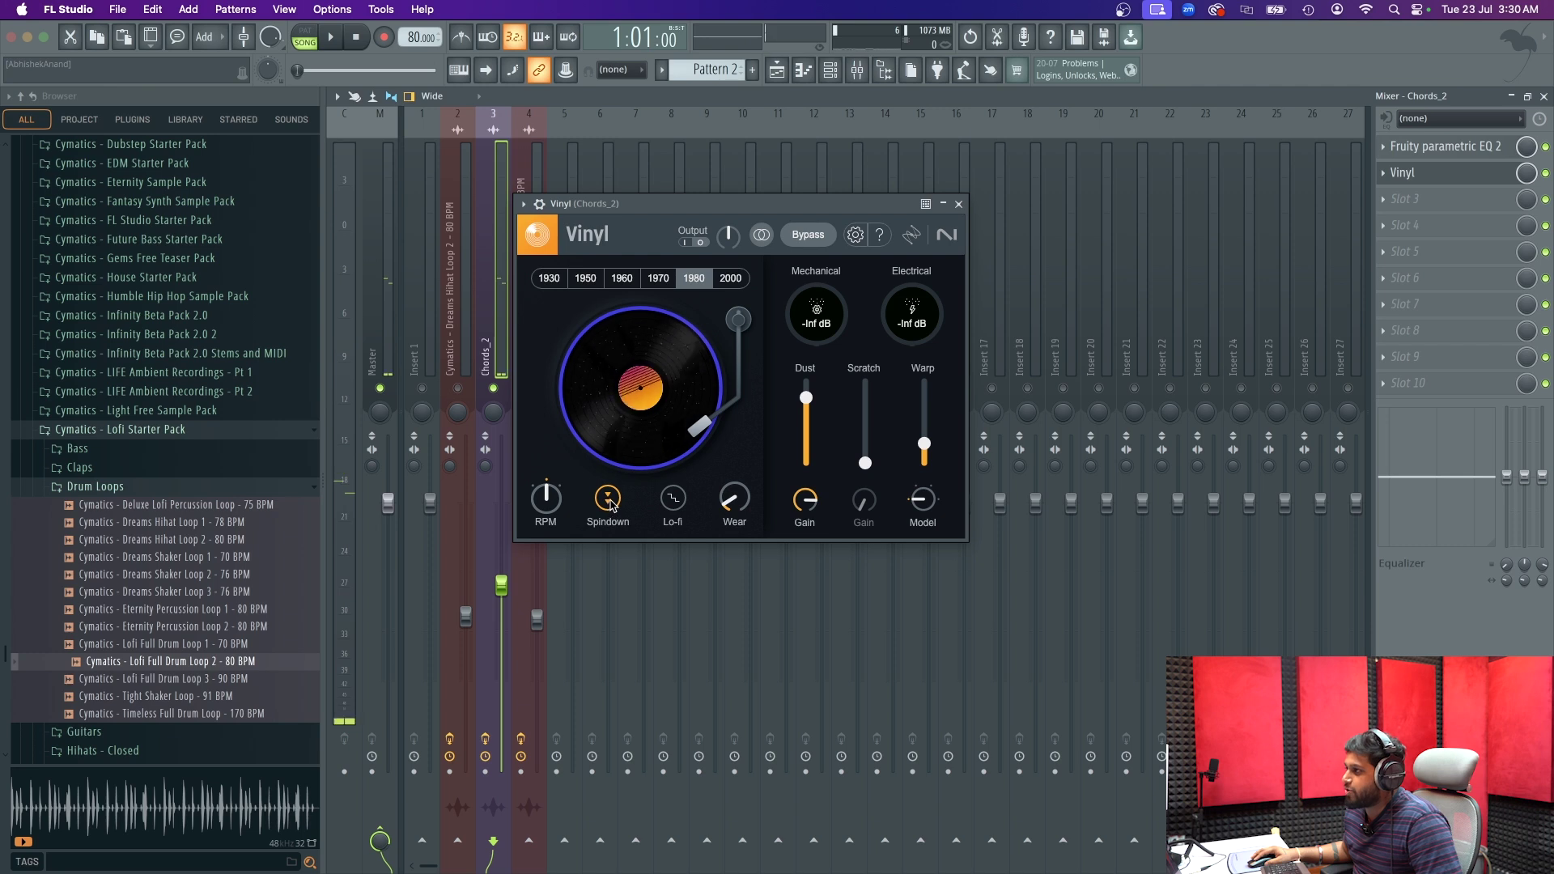
pyautogui.click(677, 500)
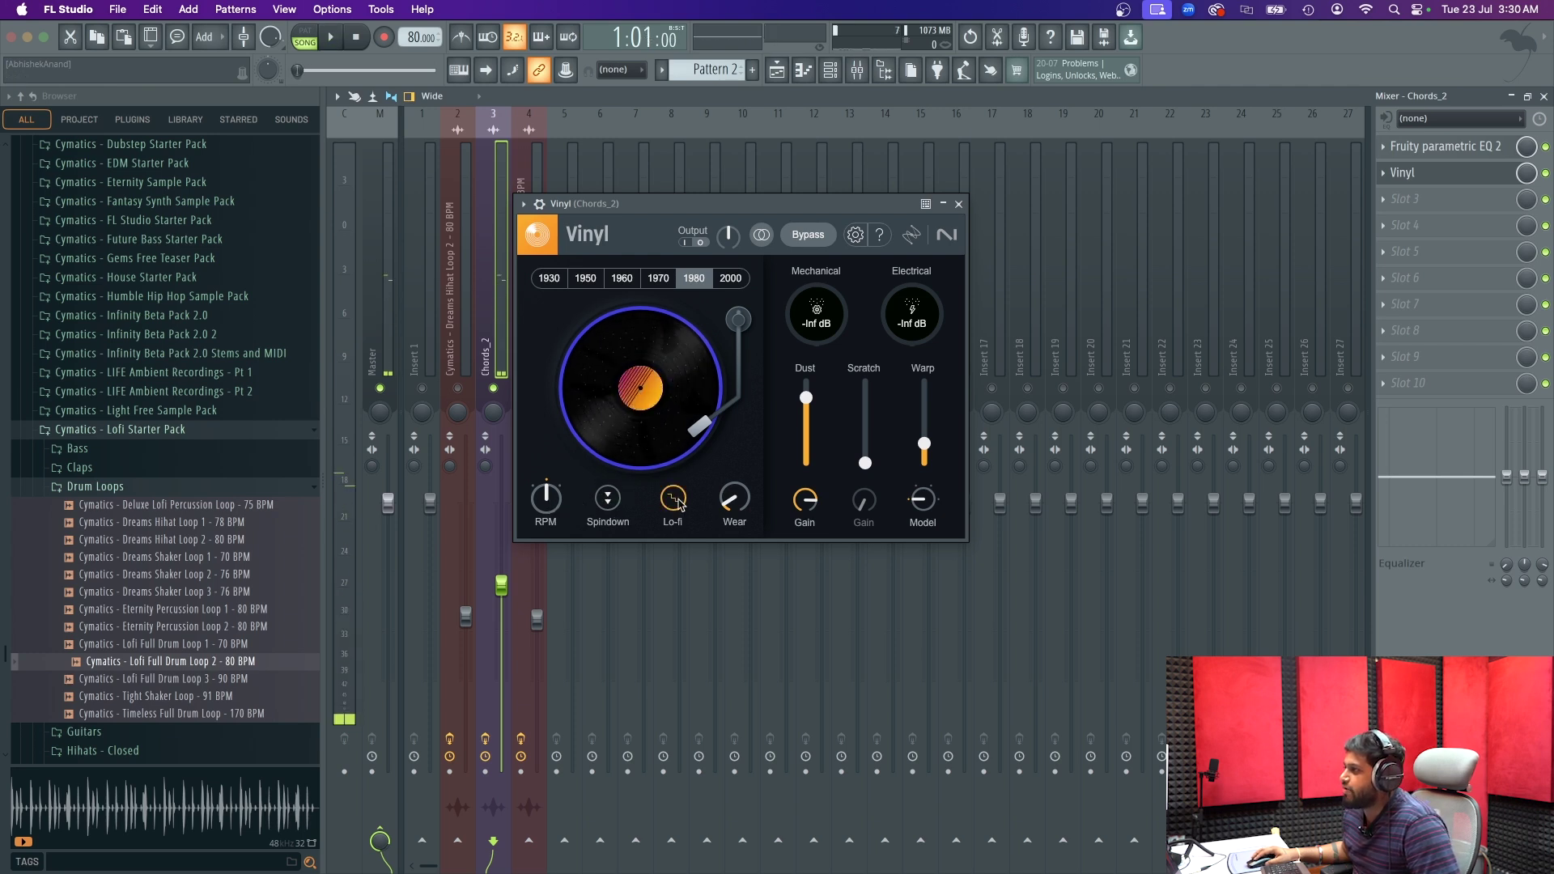
pyautogui.press('space')
pyautogui.moveTo(727, 483)
pyautogui.mouseDown()
pyautogui.moveTo(726, 437)
pyautogui.moveTo(712, 486)
pyautogui.mouseUp()
pyautogui.press('space')
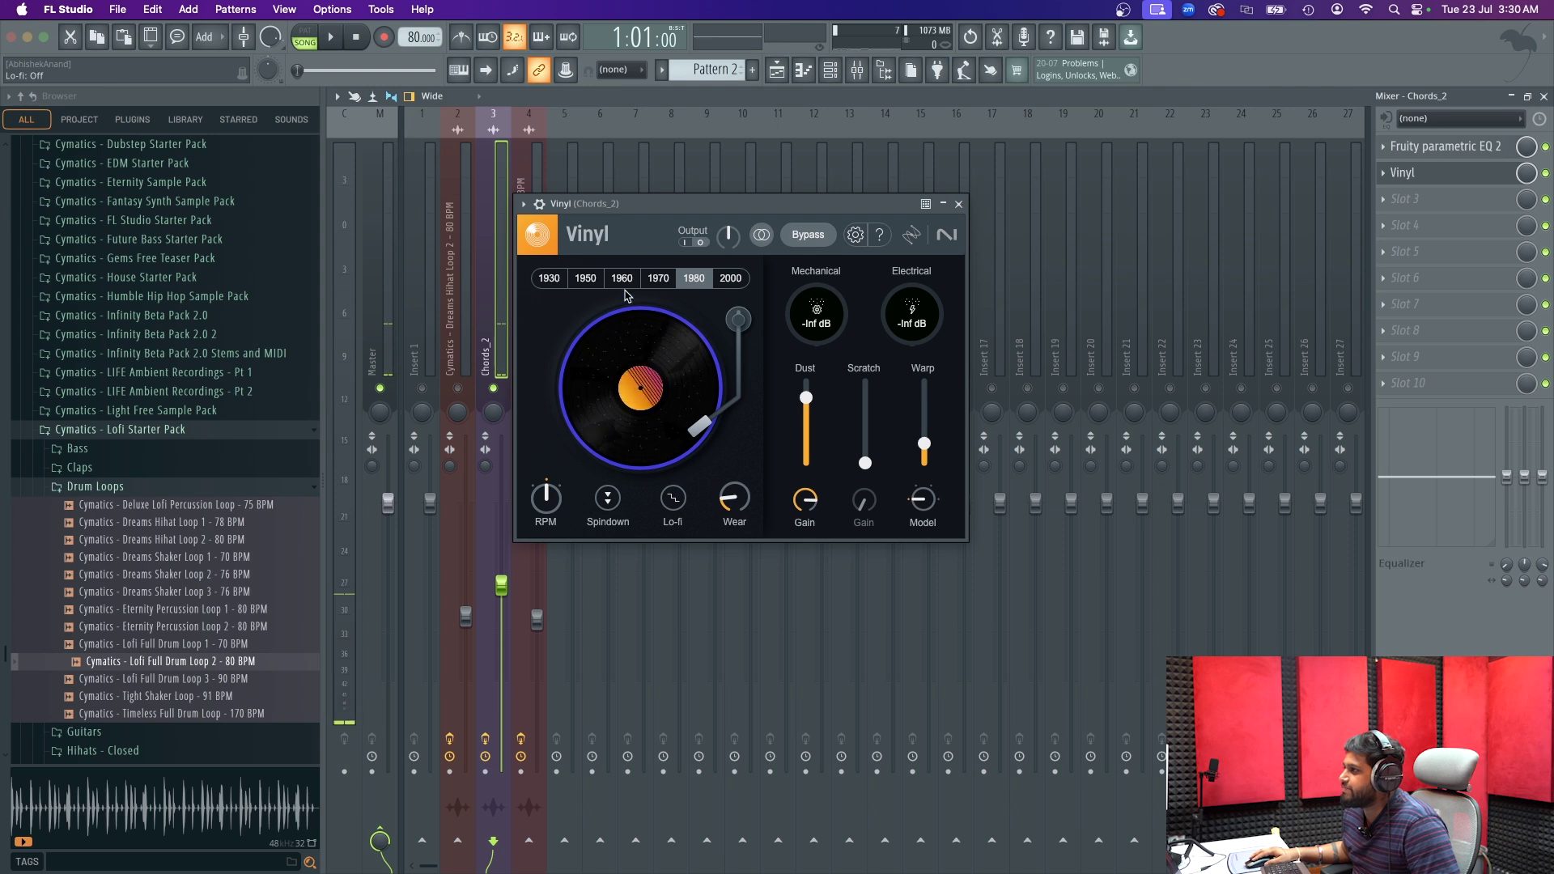
# - Switch Vinyl to the 1960 decade and raise Dust to its maximum while listening
pyautogui.click(623, 279)
pyautogui.press('space')
pyautogui.moveTo(810, 399)
pyautogui.mouseDown()
pyautogui.moveTo(798, 426)
pyautogui.moveTo(805, 381)
pyautogui.mouseUp()
pyautogui.press('space')
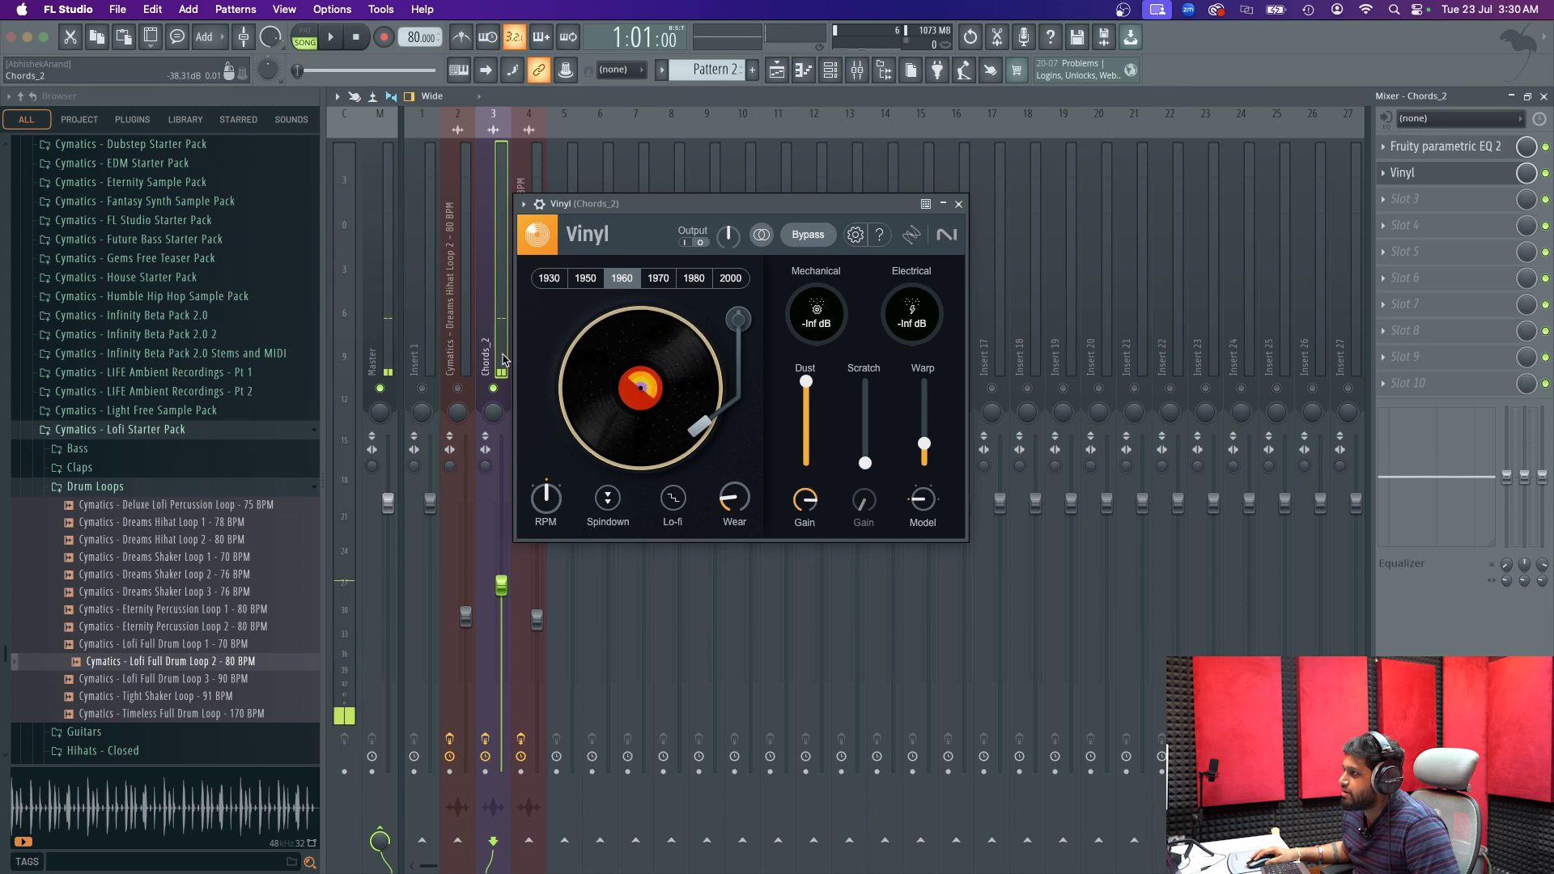
# - Lower Vinyl's Warp slightly, drop Dust to zero and bring it back to about the middle while listening
pyautogui.moveTo(805, 381); pyautogui.dragTo(805, 463)
pyautogui.moveTo(925, 428); pyautogui.dragTo(925, 456)
pyautogui.press('space')
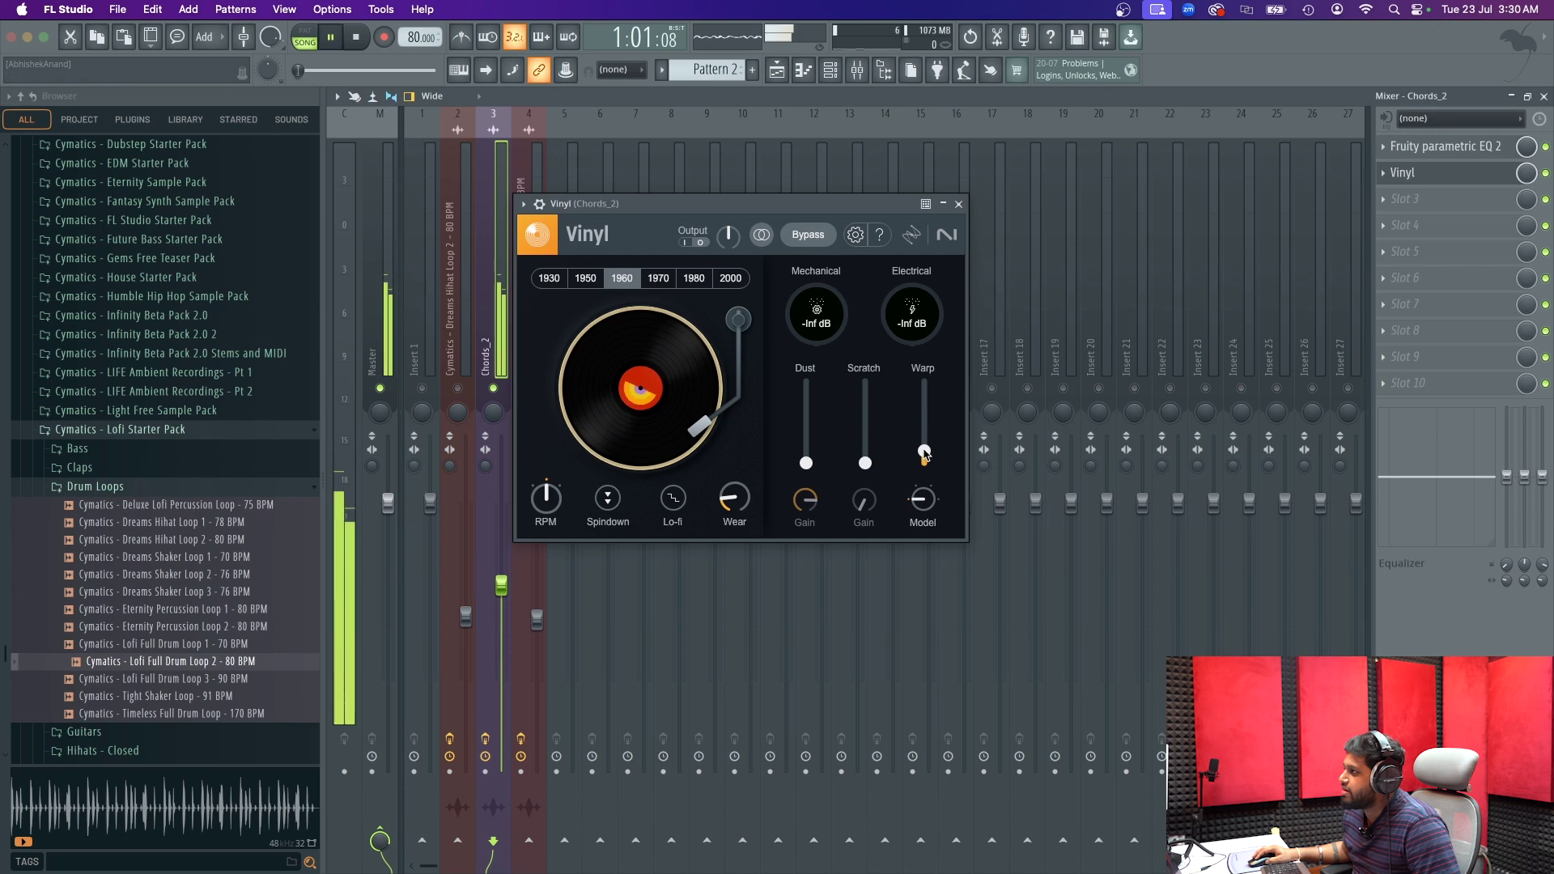
pyautogui.moveTo(805, 463); pyautogui.dragTo(812, 425)
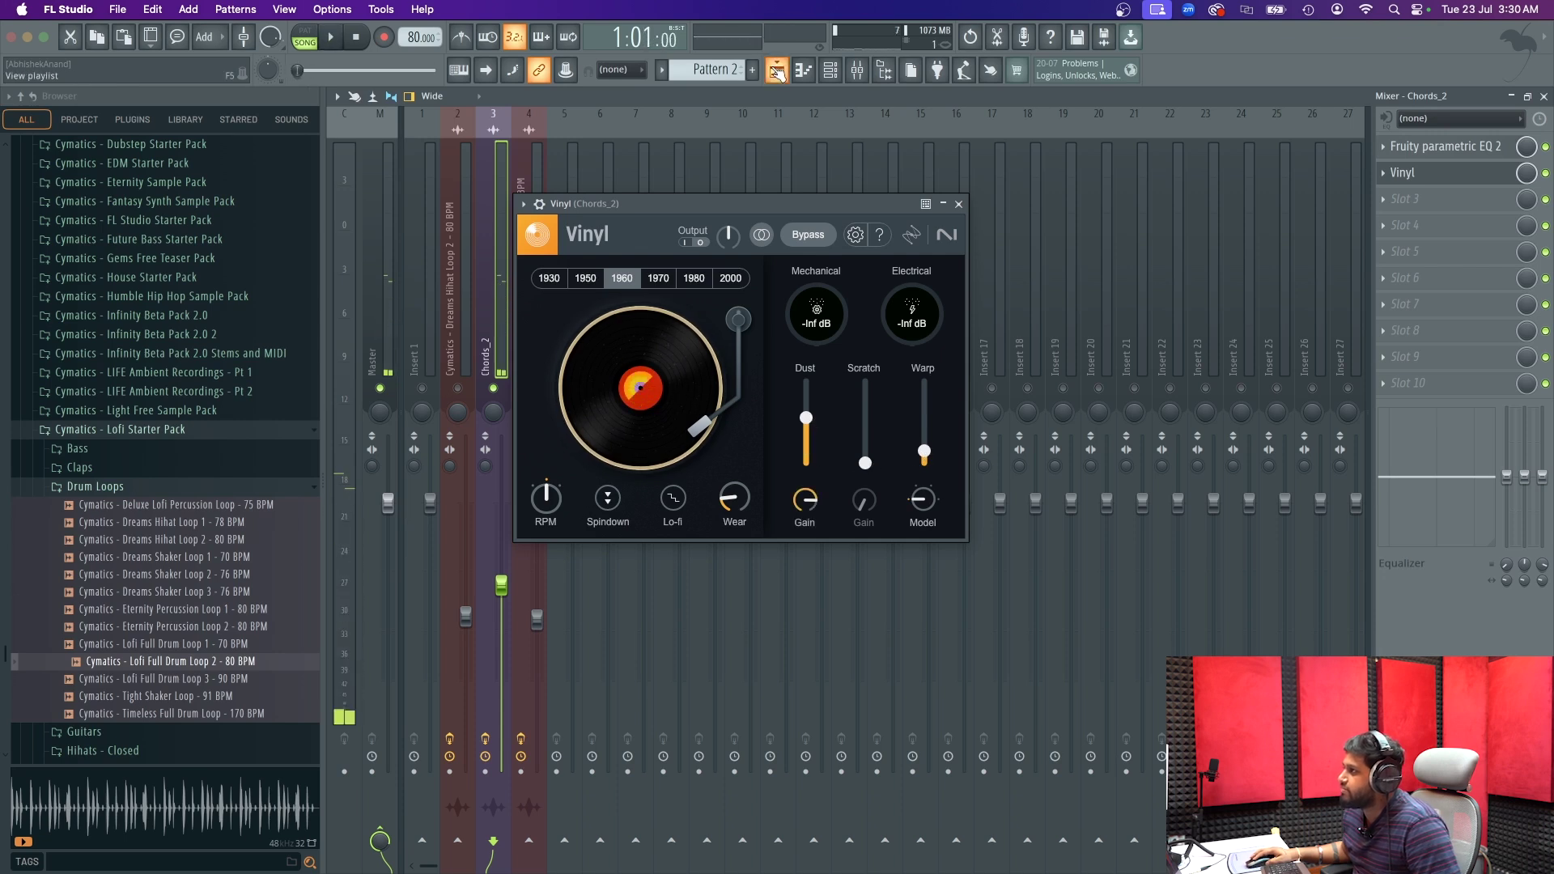
pyautogui.press('space')
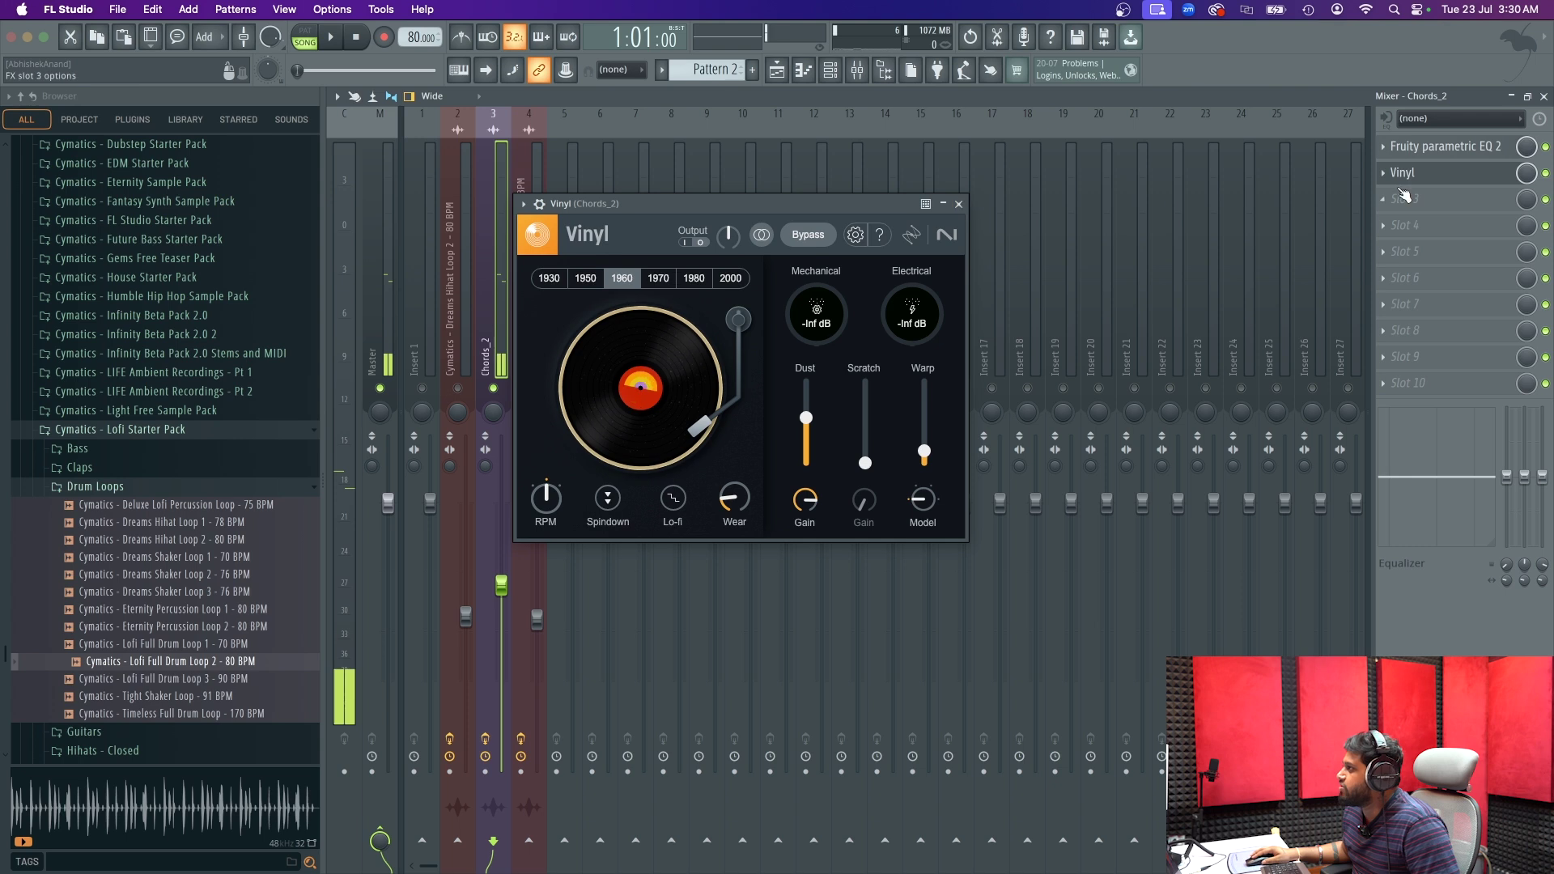
# - Replace the adjusted Vinyl in slot 2 with a fresh VST3 instance of Vinyl
pyautogui.click(1382, 172)
pyautogui.moveTo(1408, 194)
pyautogui.click(1157, 51)
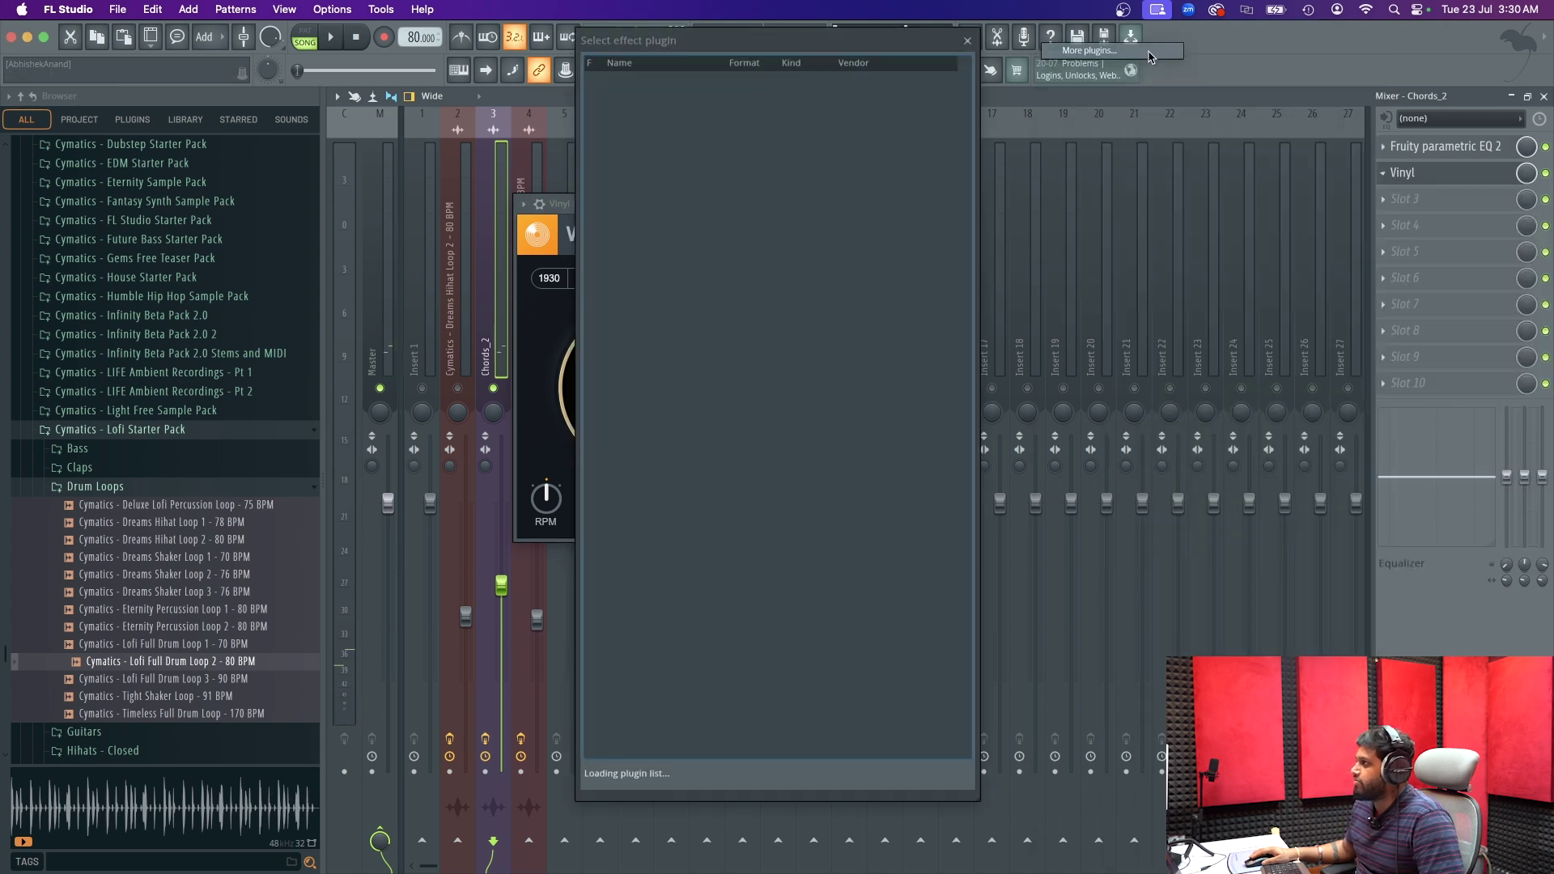
pyautogui.write('viny')
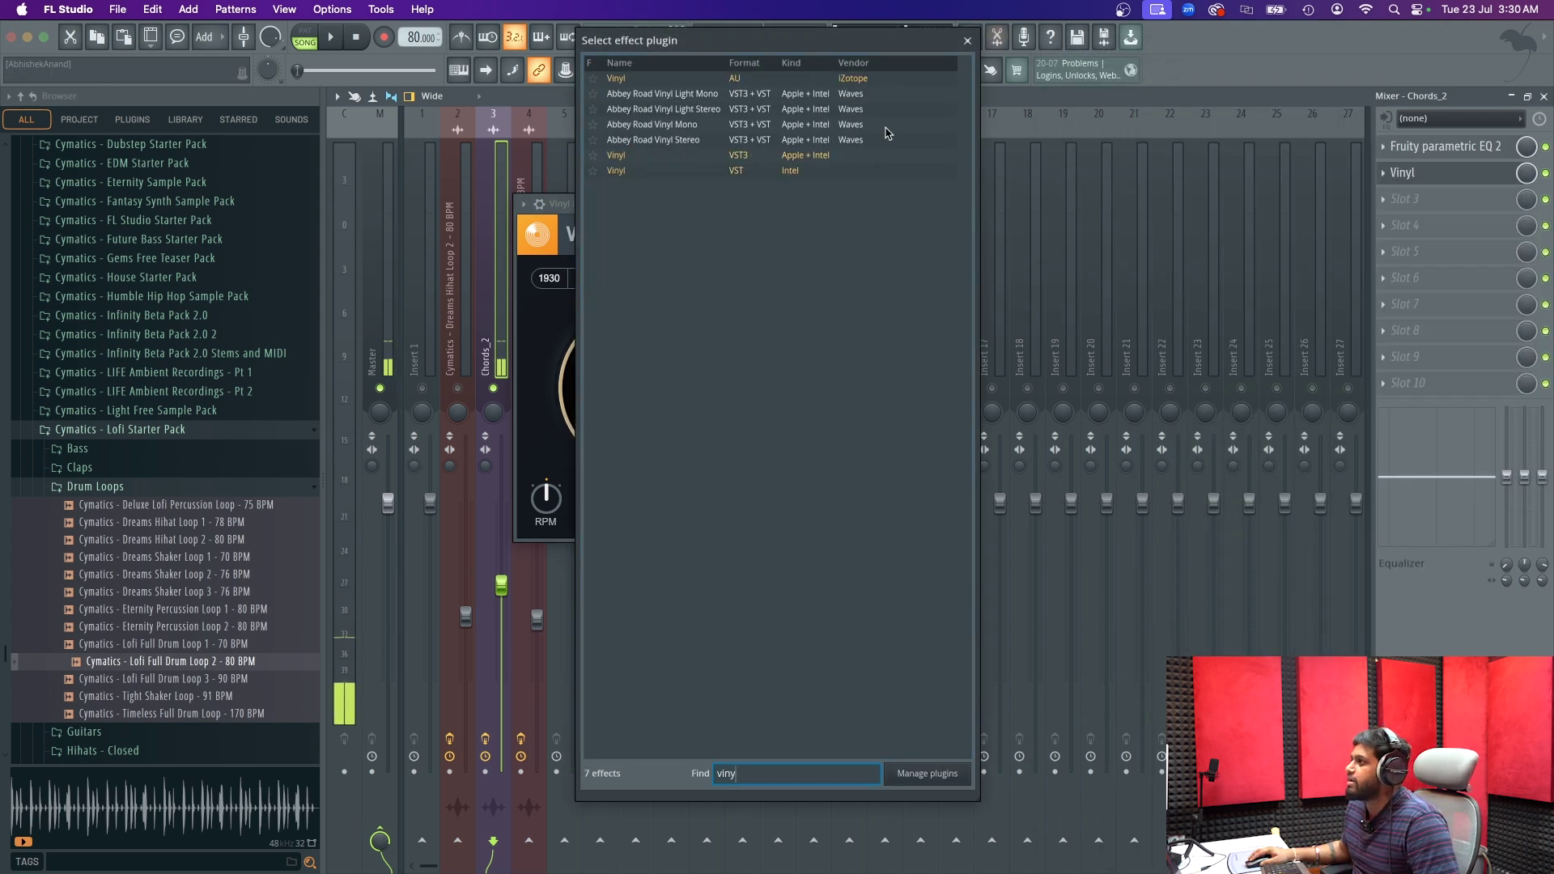
pyautogui.click(773, 161)
pyautogui.doubleClick(772, 161)
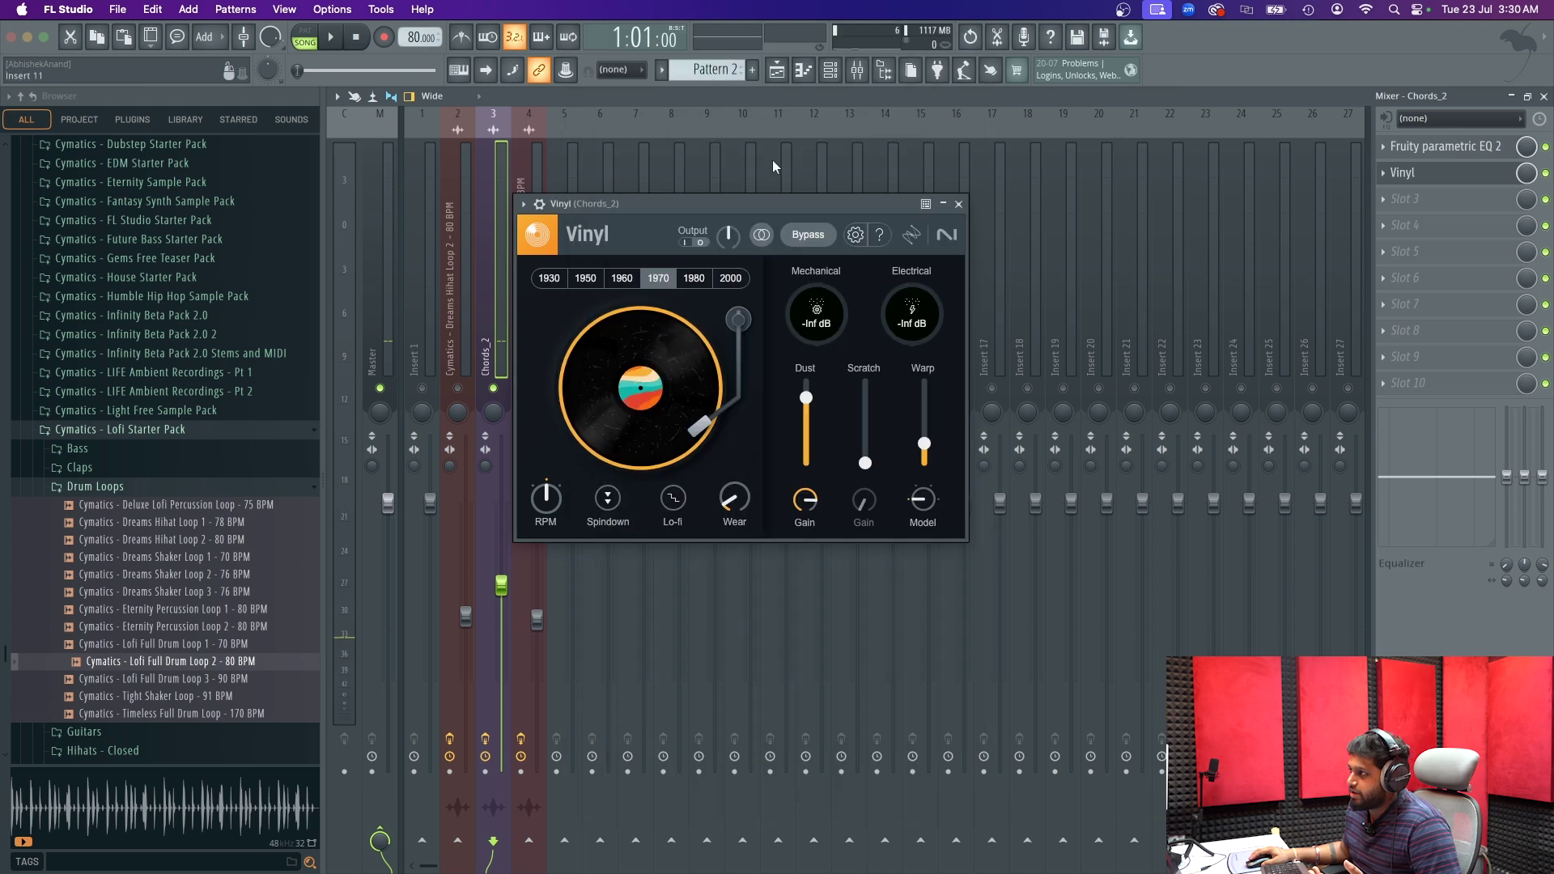
pyautogui.moveTo(704, 206); pyautogui.dragTo(696, 171)
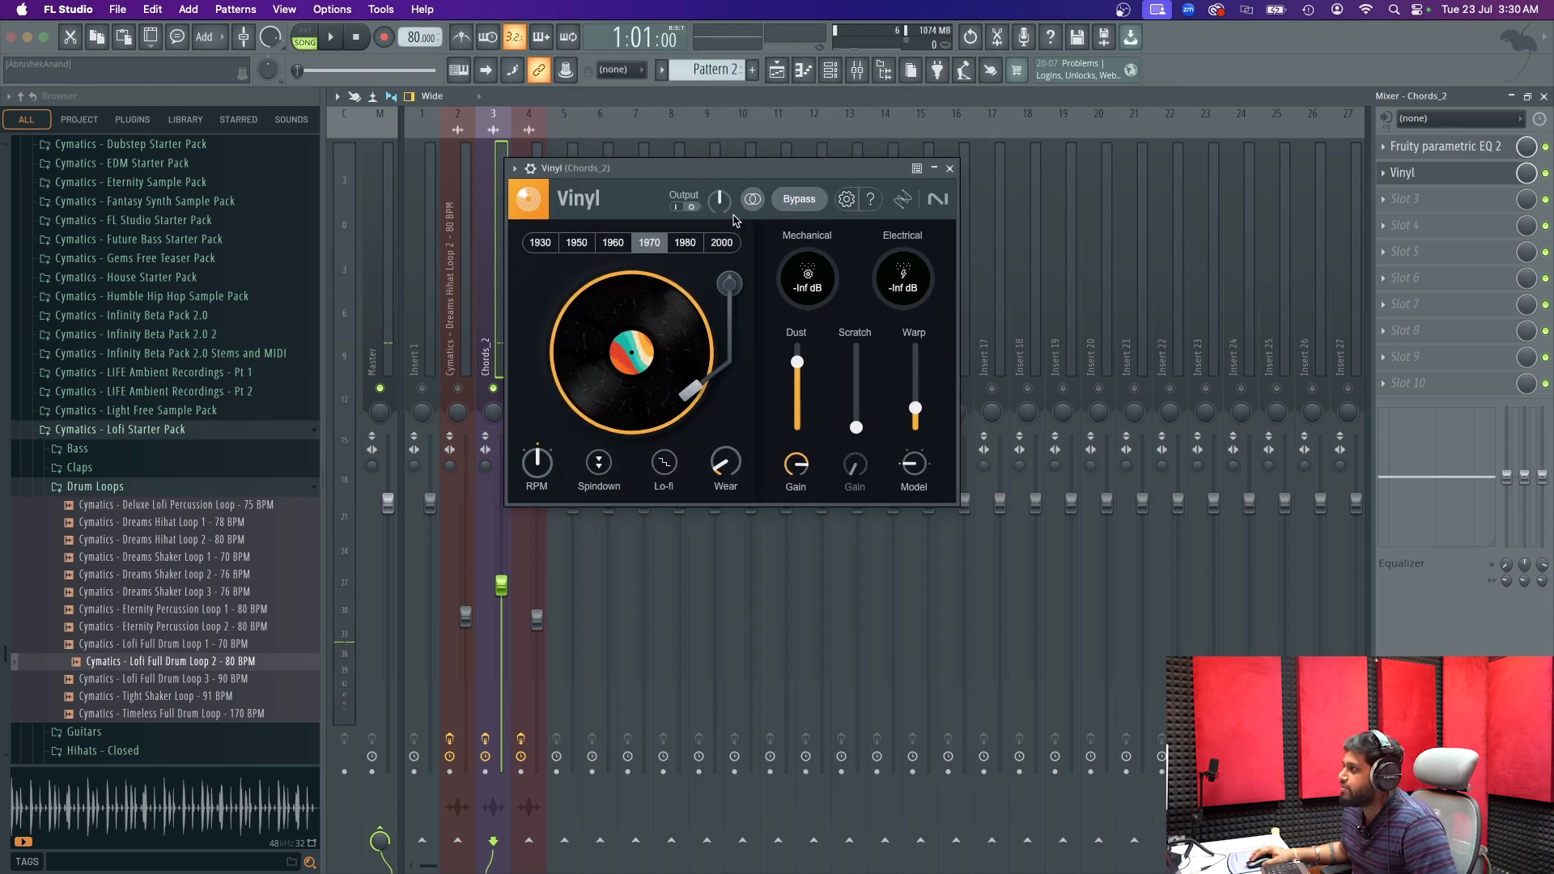
# - Audition the chords through the new Vinyl's decade settings, including 1930, 1950 and 1960, ending on 1970
pyautogui.press('space')
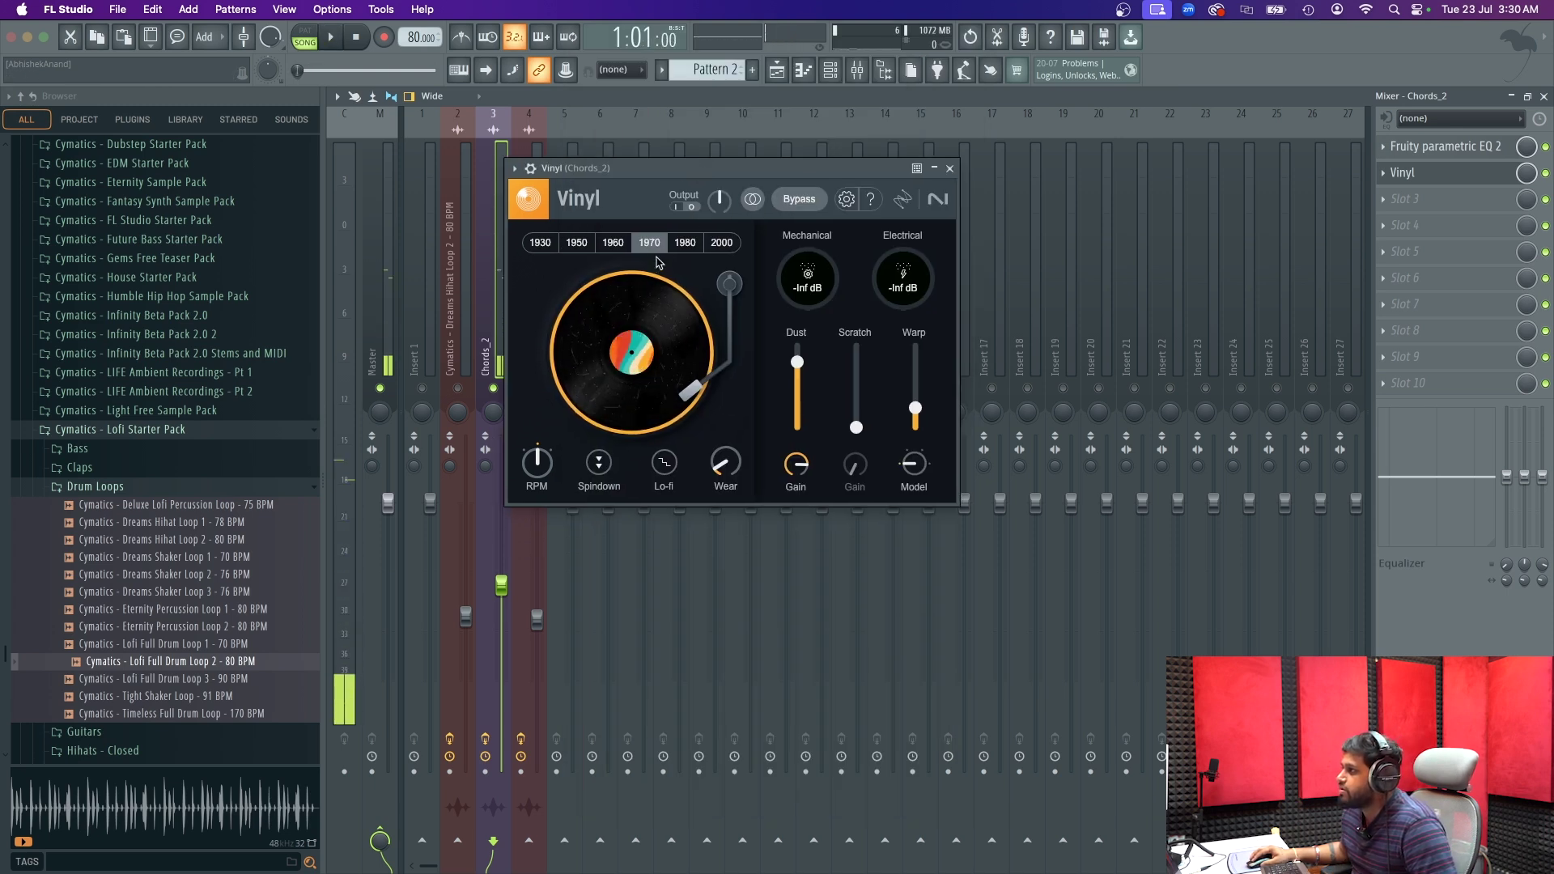
pyautogui.click(542, 246)
pyautogui.press('space')
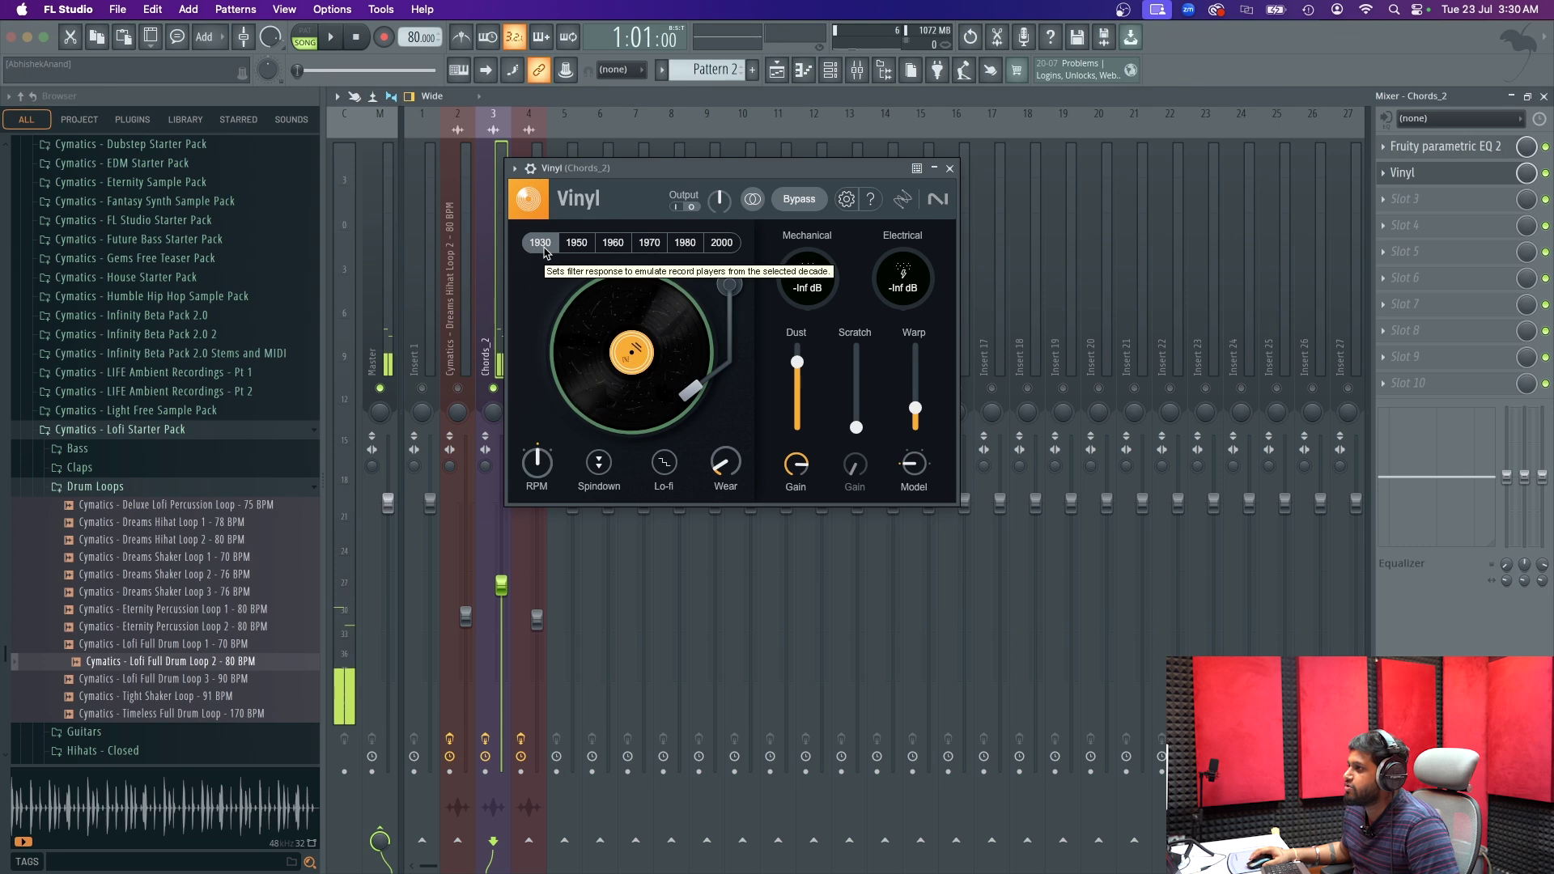
pyautogui.press('space')
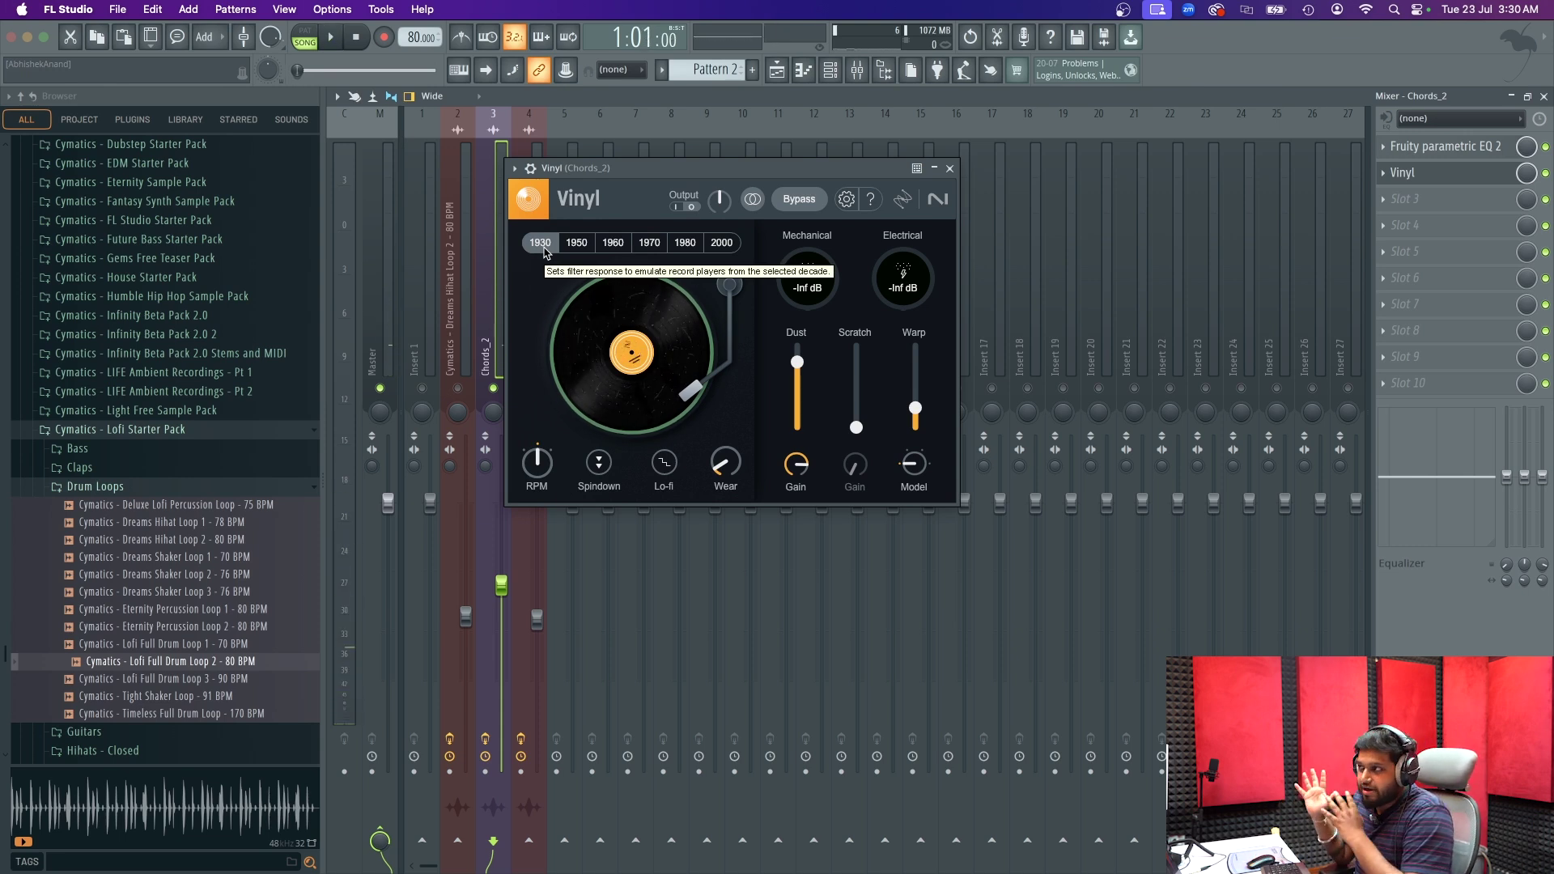
pyautogui.click(584, 251)
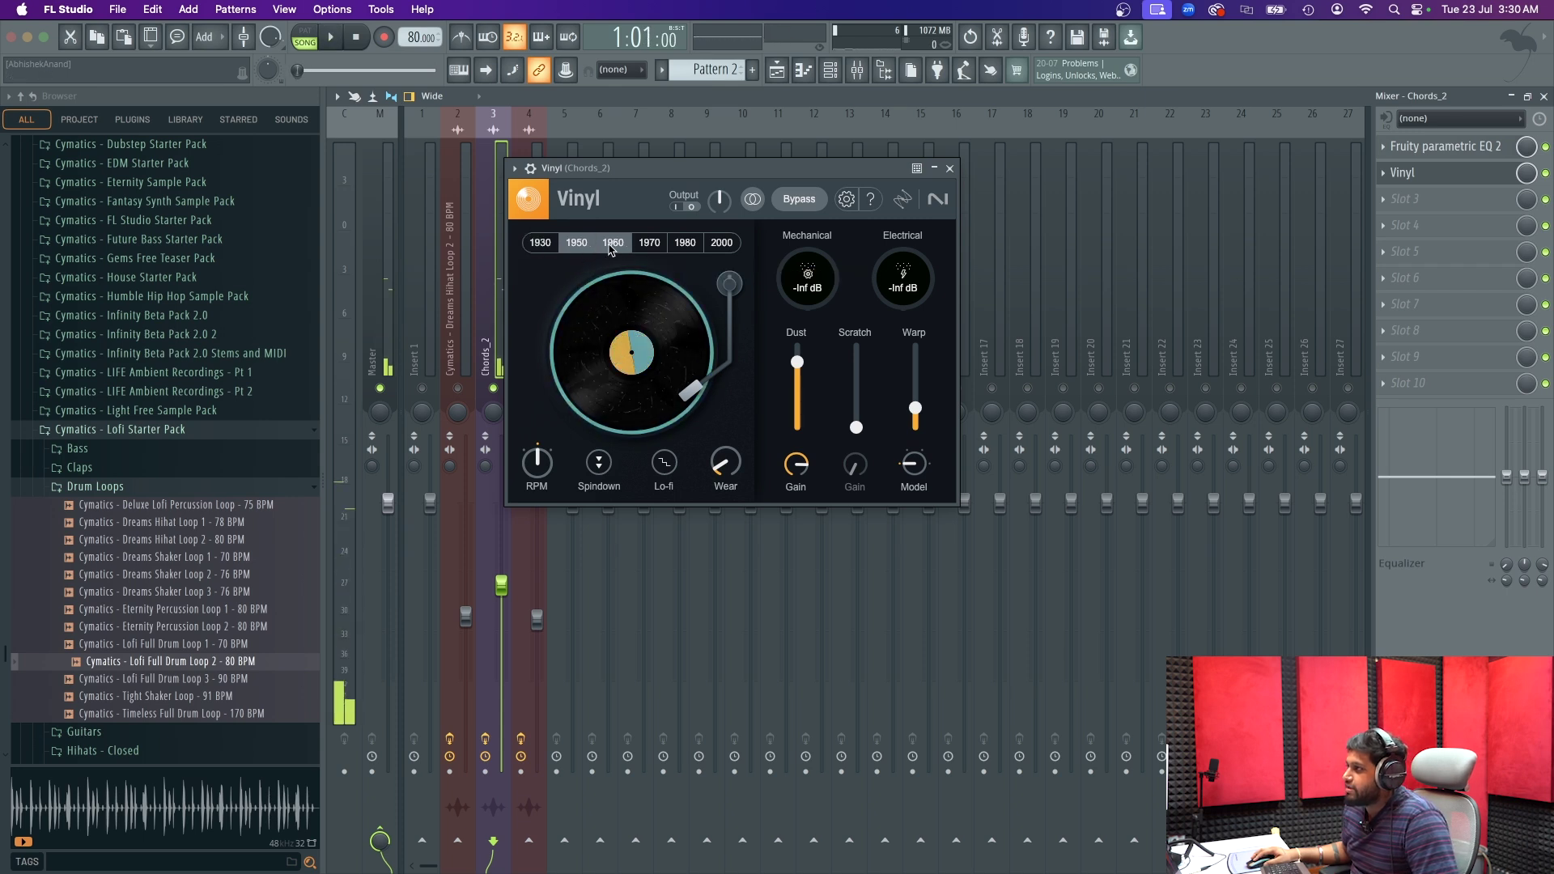
pyautogui.click(611, 243)
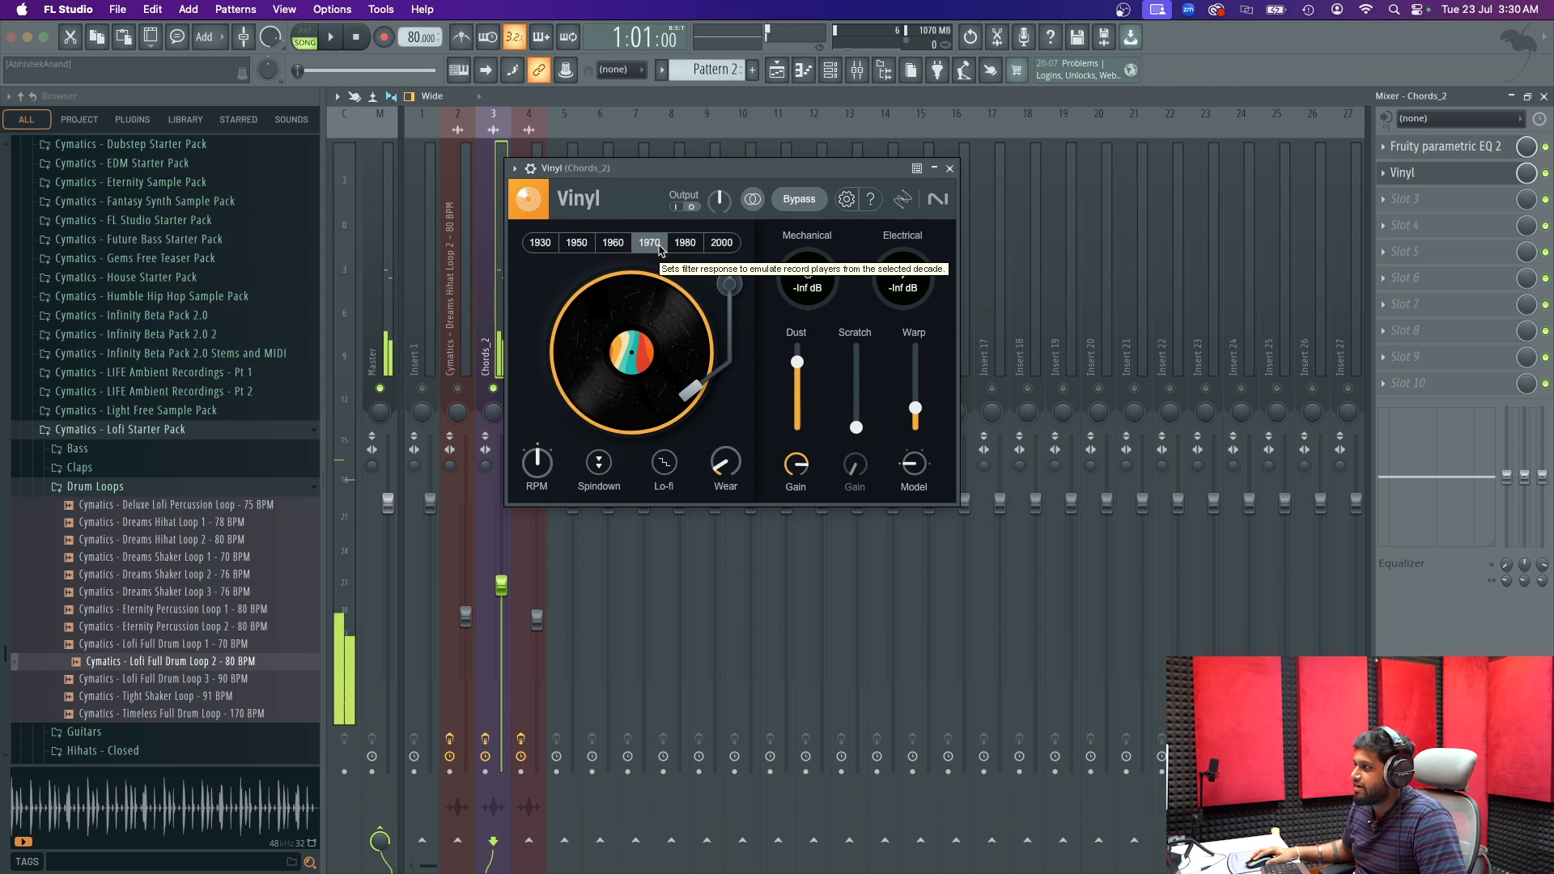
pyautogui.click(723, 242)
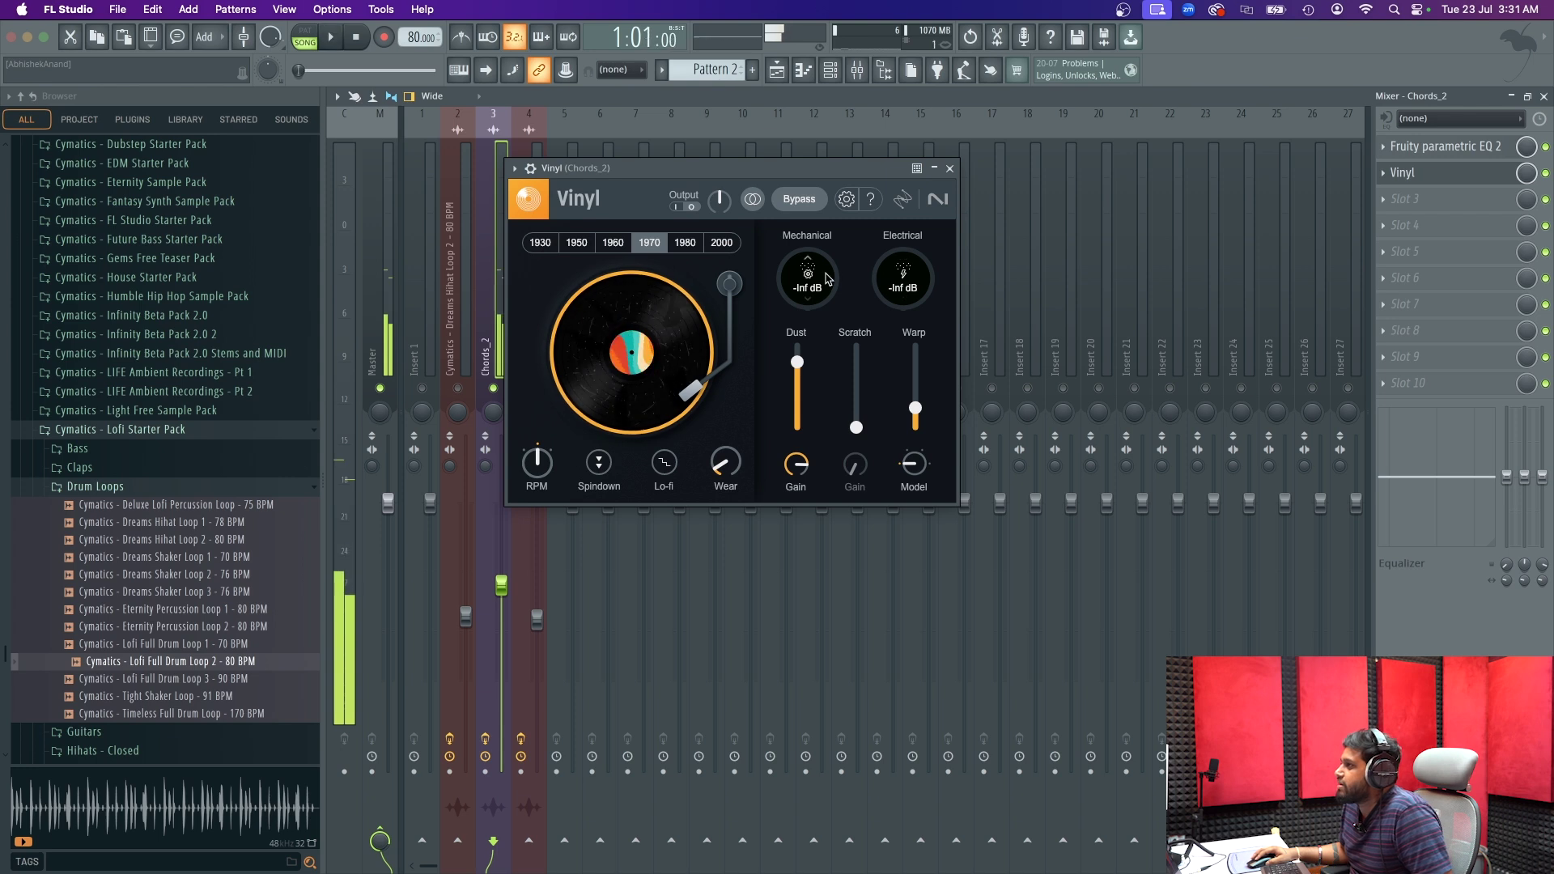
# - Raise Vinyl's Mechanical noise to 9 dB to hear it, and bring it down to about -25 dB
pyautogui.scroll(2, 821, 264)
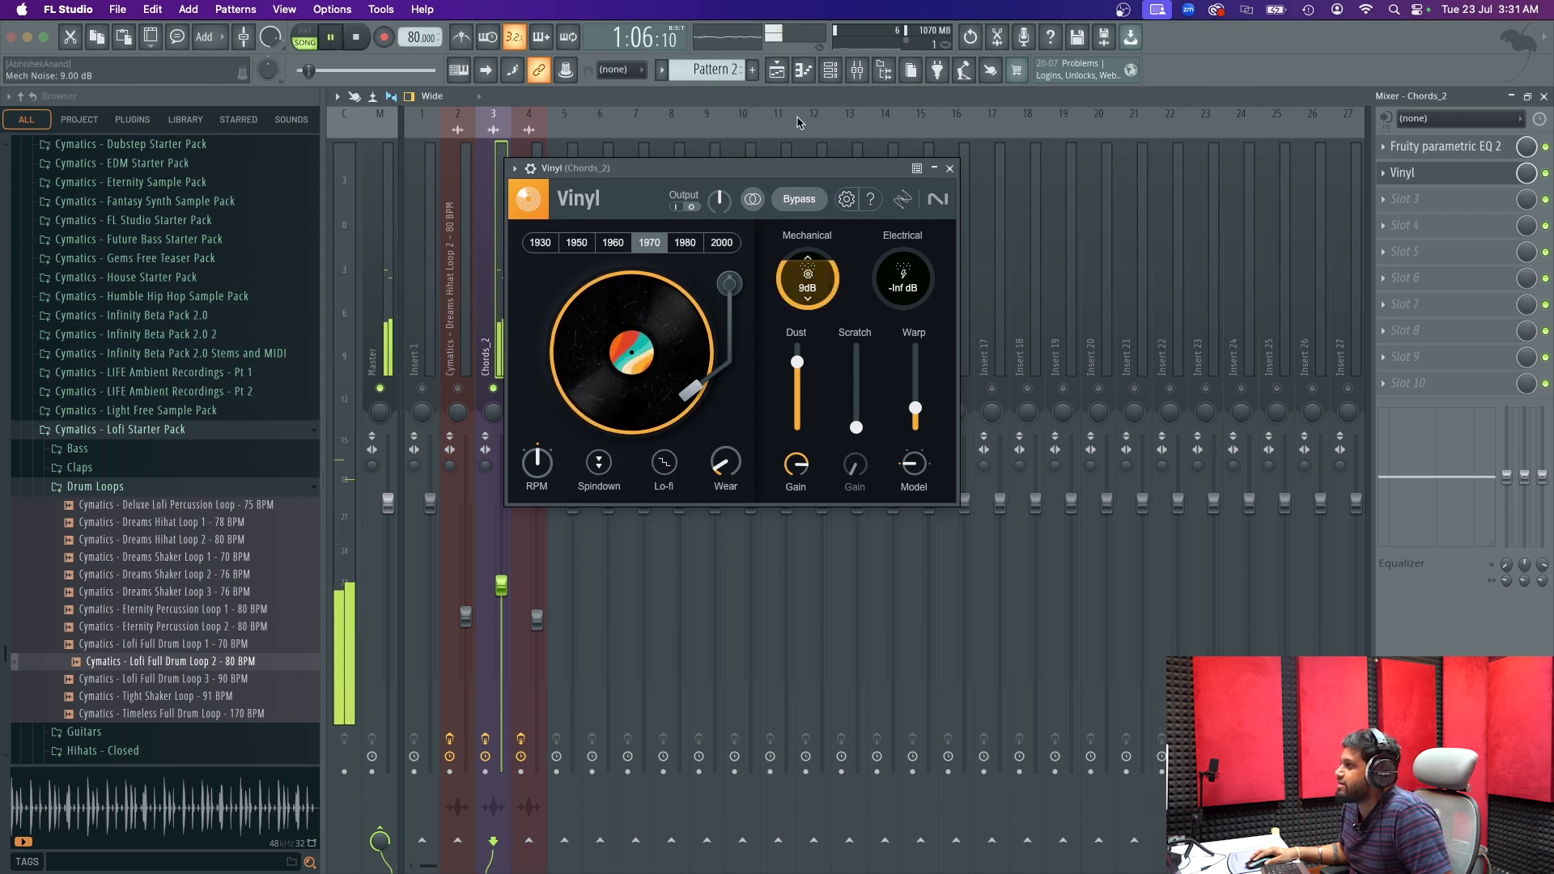
pyautogui.press('space')
pyautogui.moveTo(797, 118); pyautogui.dragTo(789, 283)
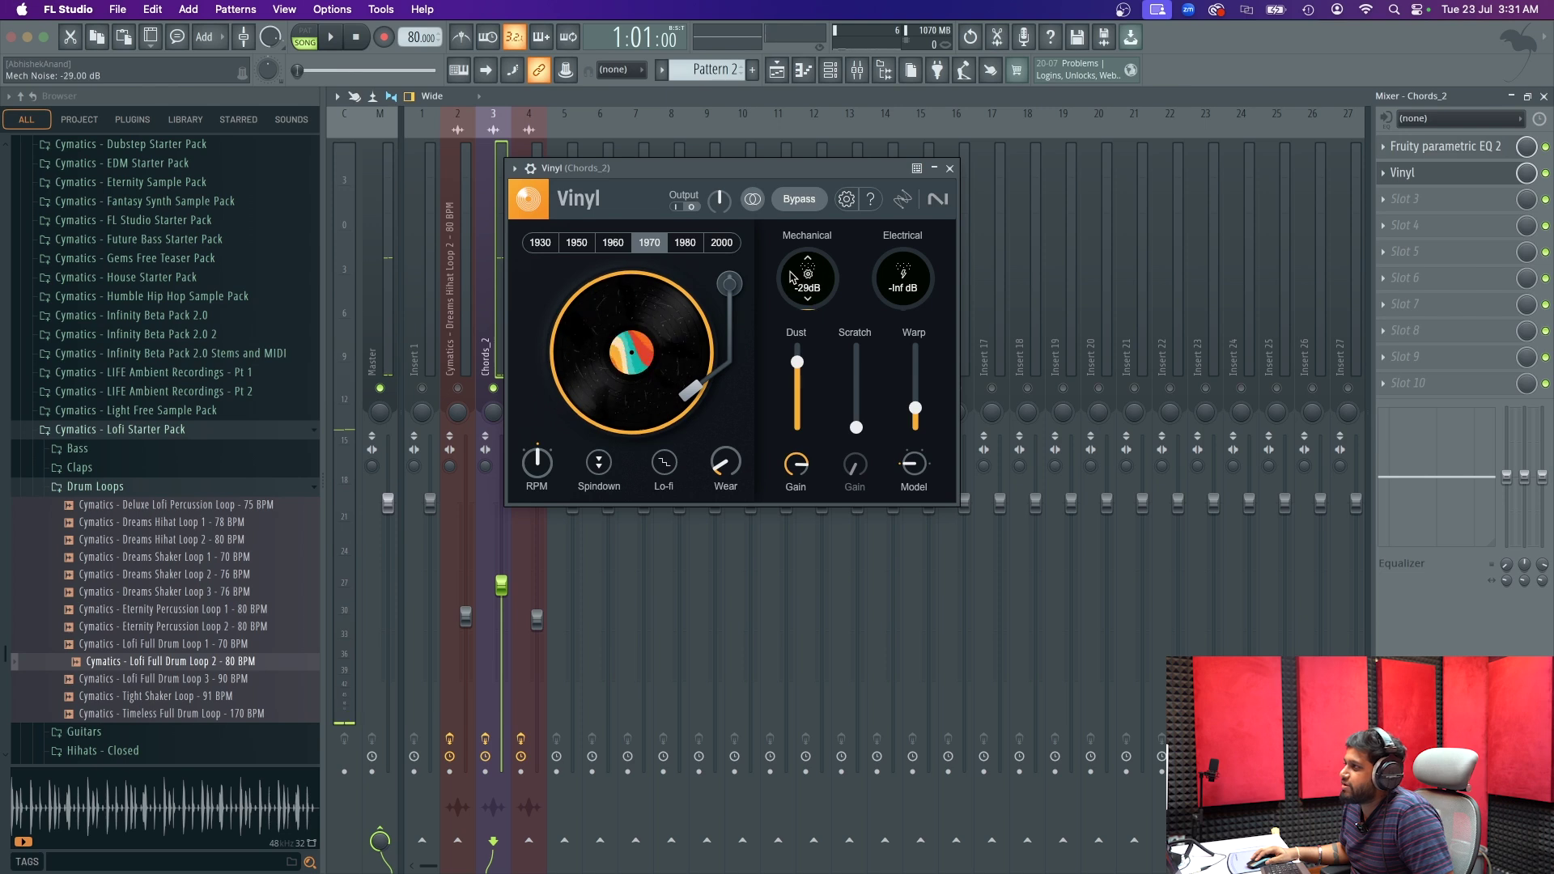
pyautogui.press('space')
# - Raise Vinyl's Electrical noise to 20 dB to hear it, bring it down to about -21 dB and close the plugin
pyautogui.moveTo(888, 289); pyautogui.dragTo(842, 73)
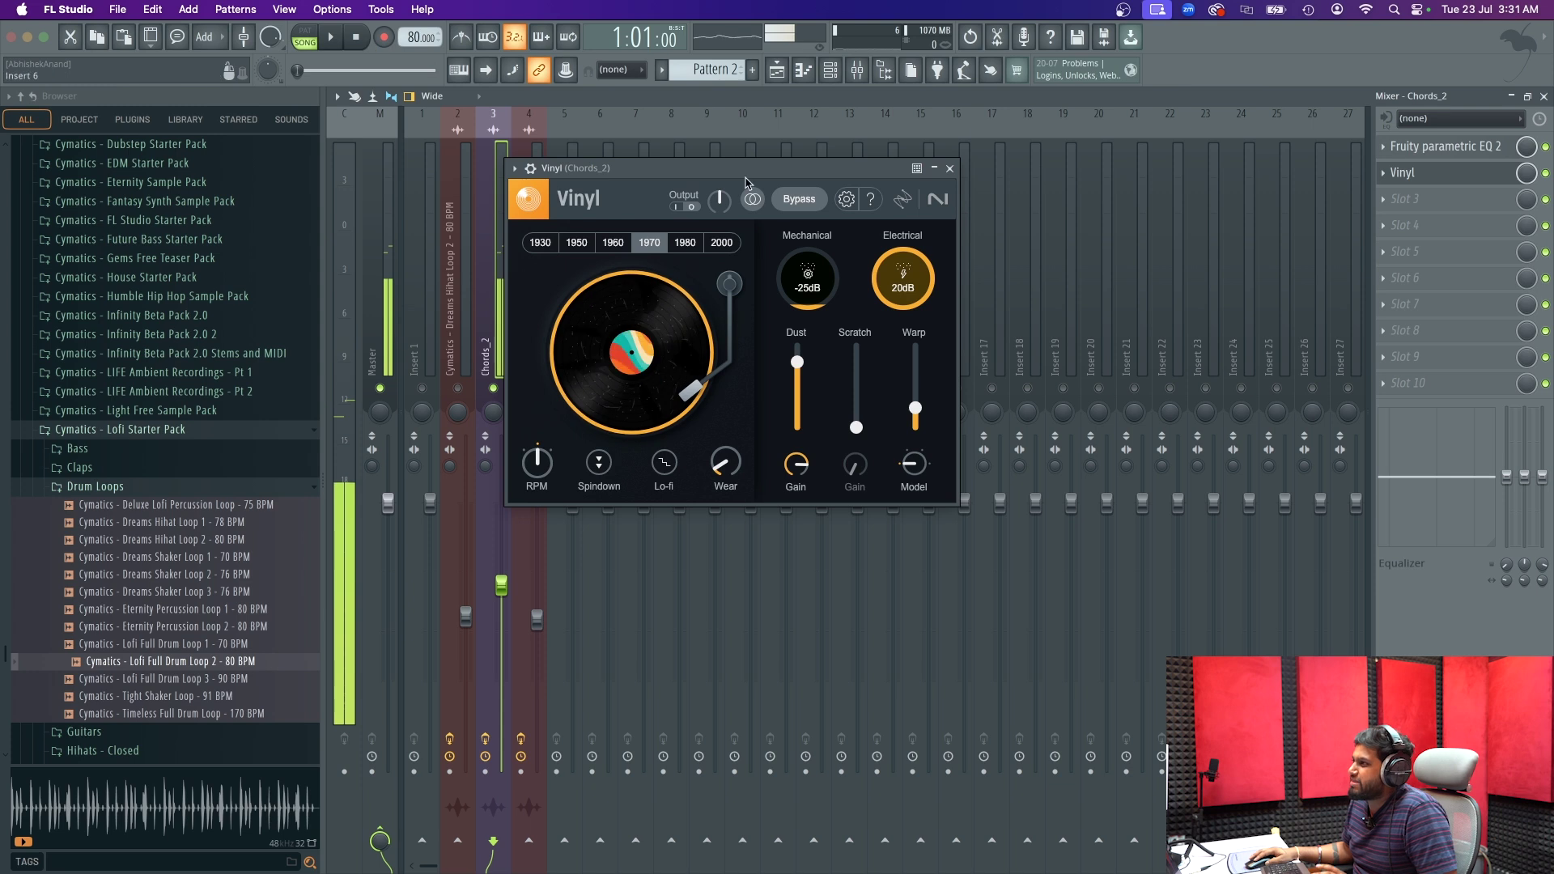
pyautogui.moveTo(908, 283); pyautogui.dragTo(911, 453)
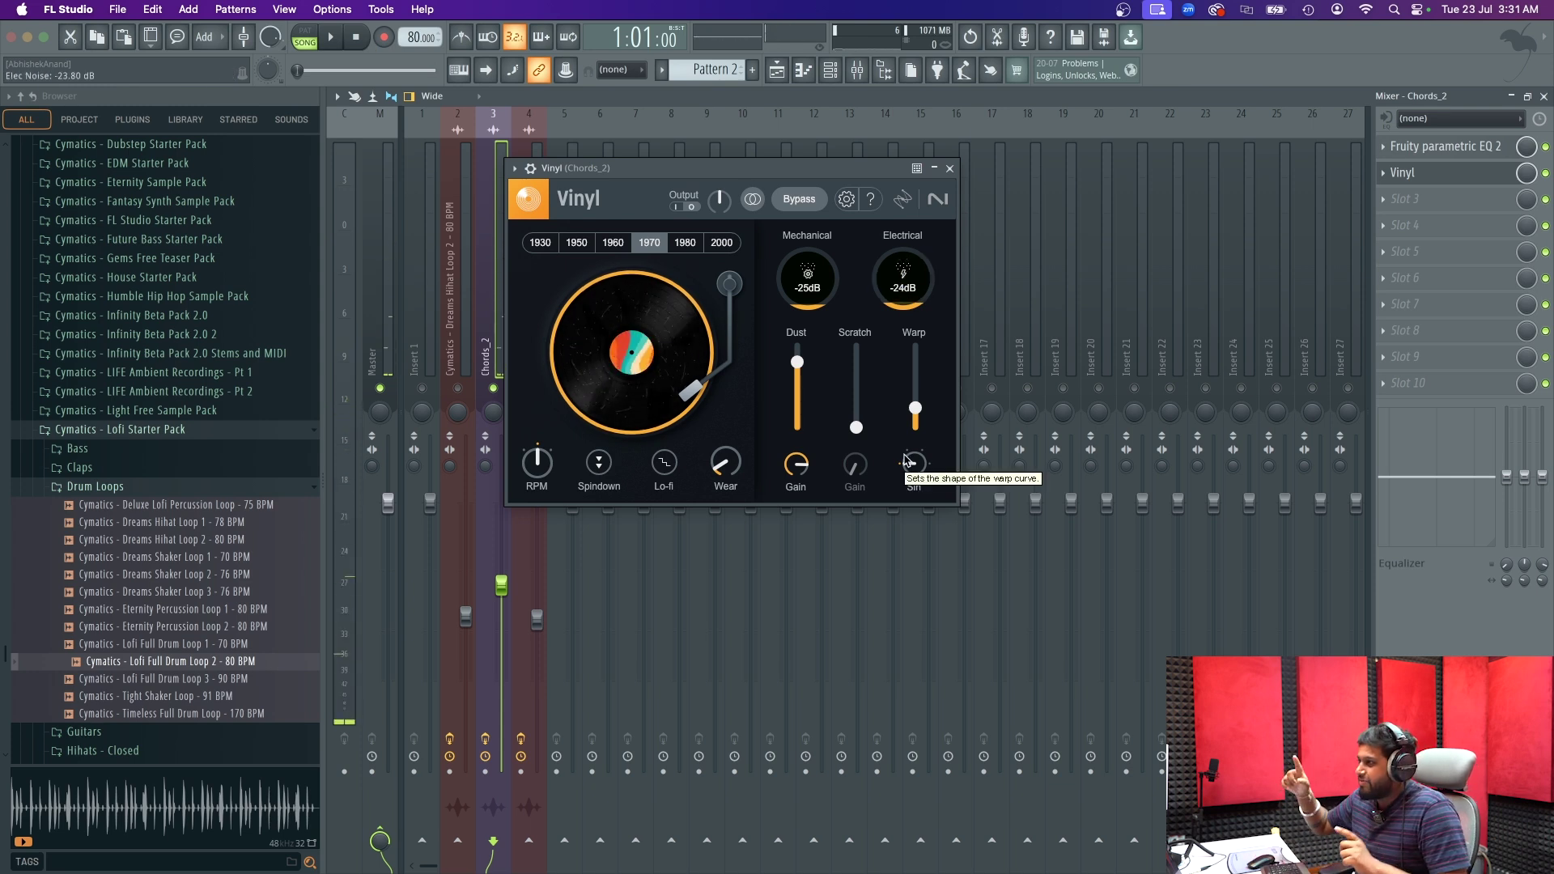
pyautogui.moveTo(904, 291); pyautogui.dragTo(905, 285)
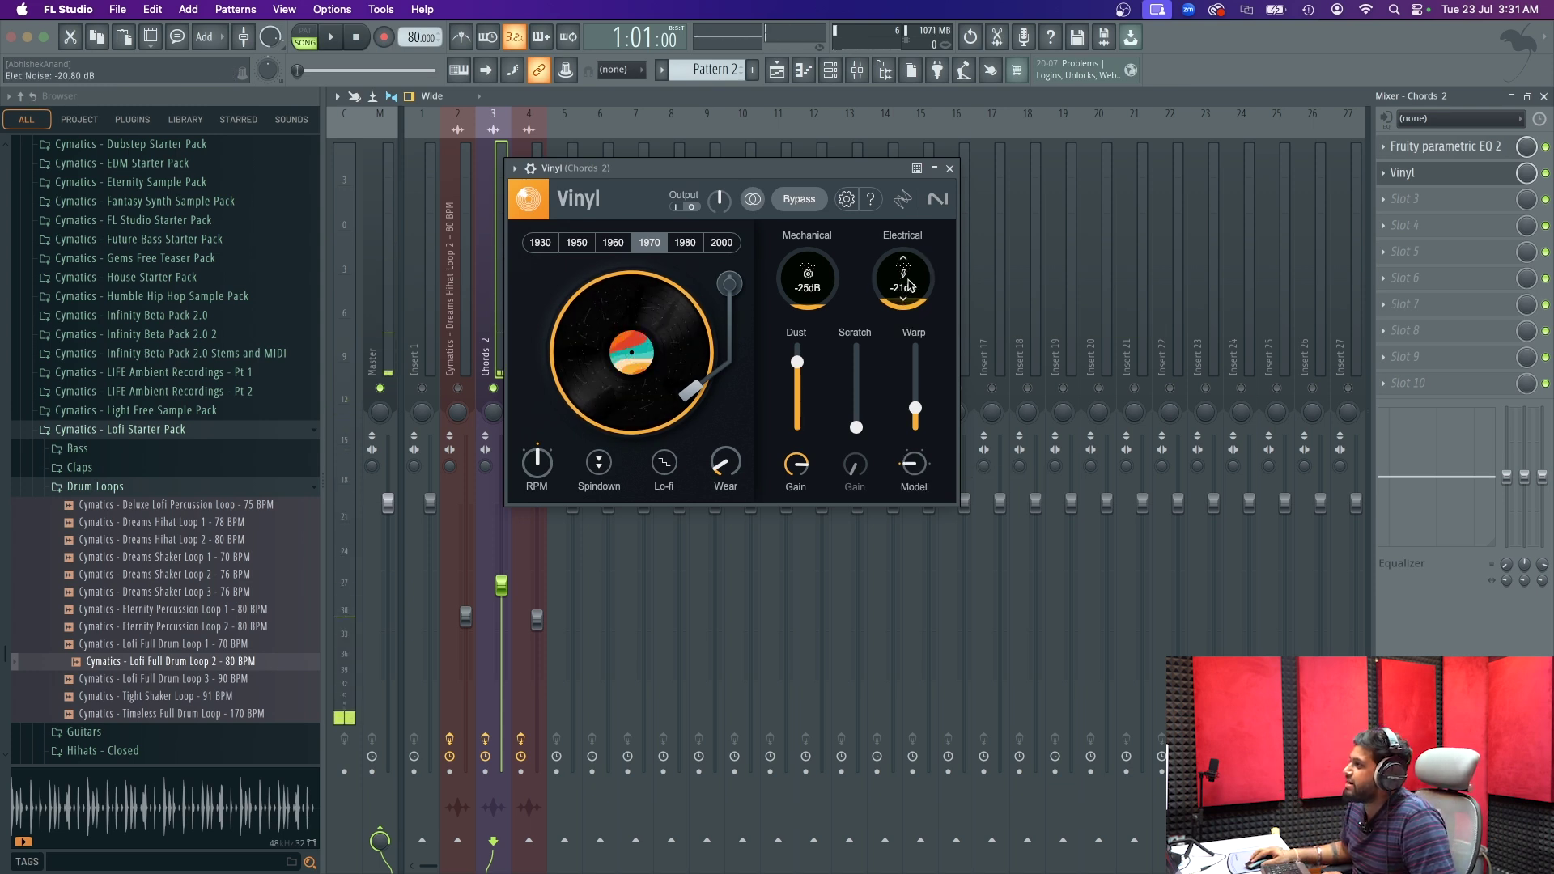
pyautogui.click(952, 168)
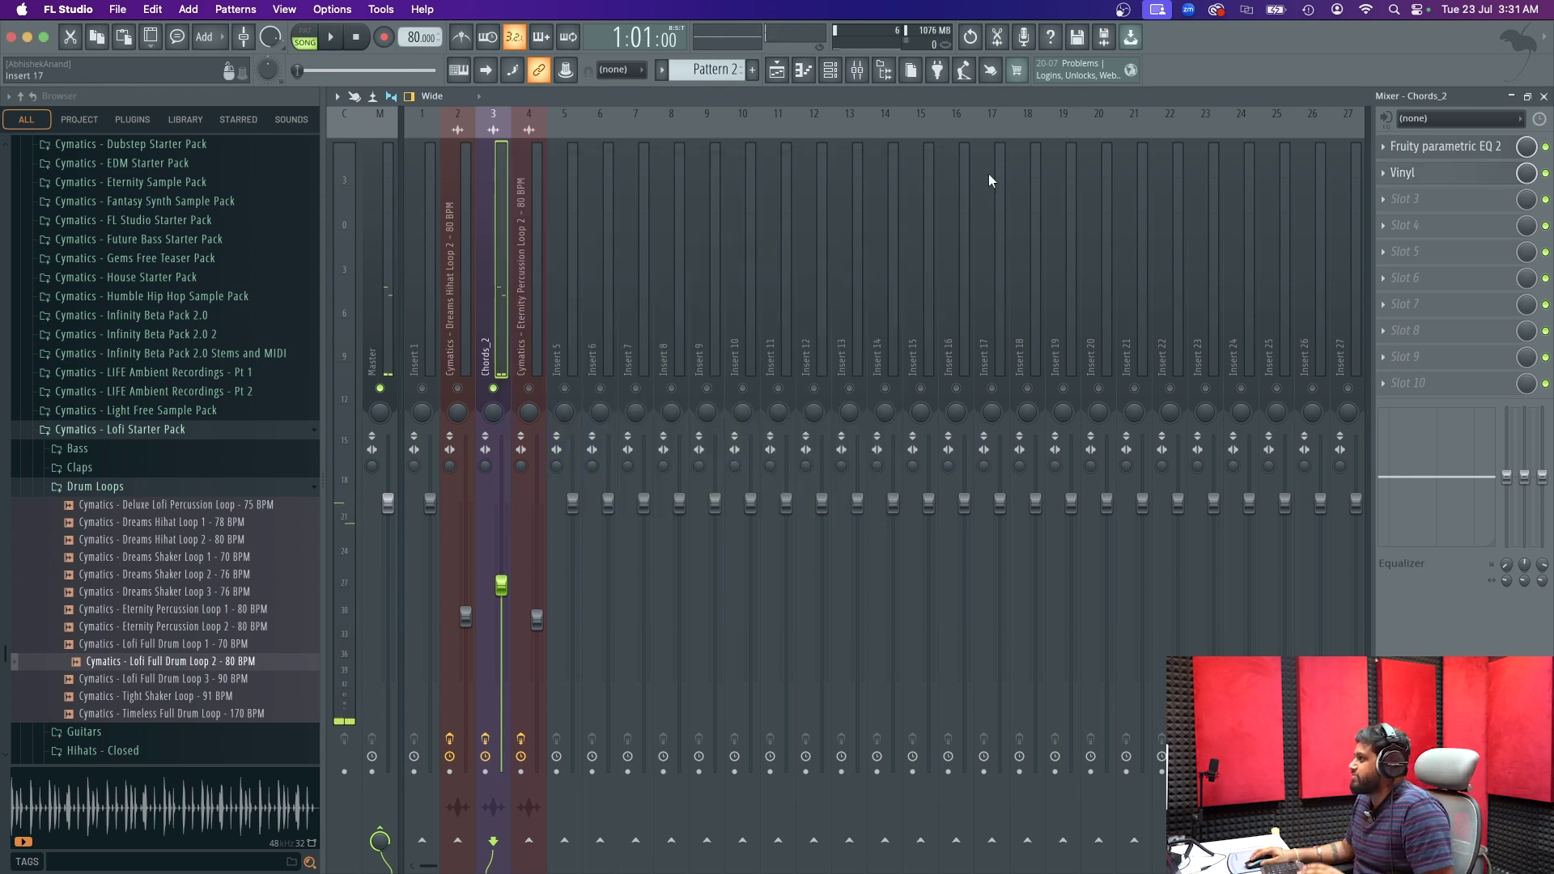
# - Unsolo the chords track in the playlist and play the whole arrangement
pyautogui.click(776, 70)
pyautogui.rightClick(531, 178)
pyautogui.press('space')
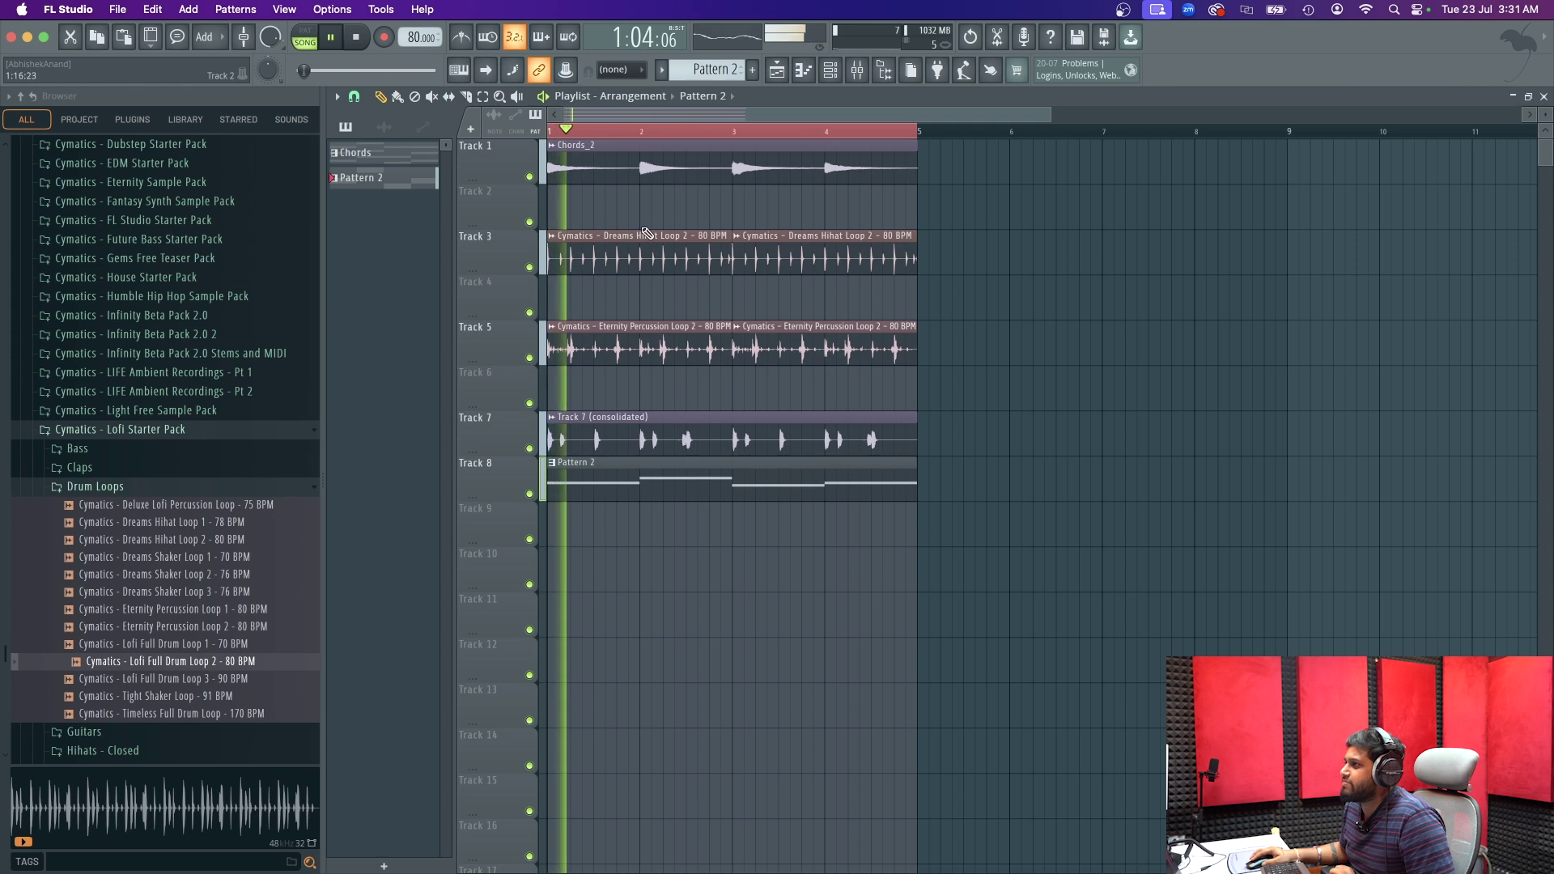
# - Create a new empty pattern, Pattern 3, and show the channel rack
pyautogui.press('F4')
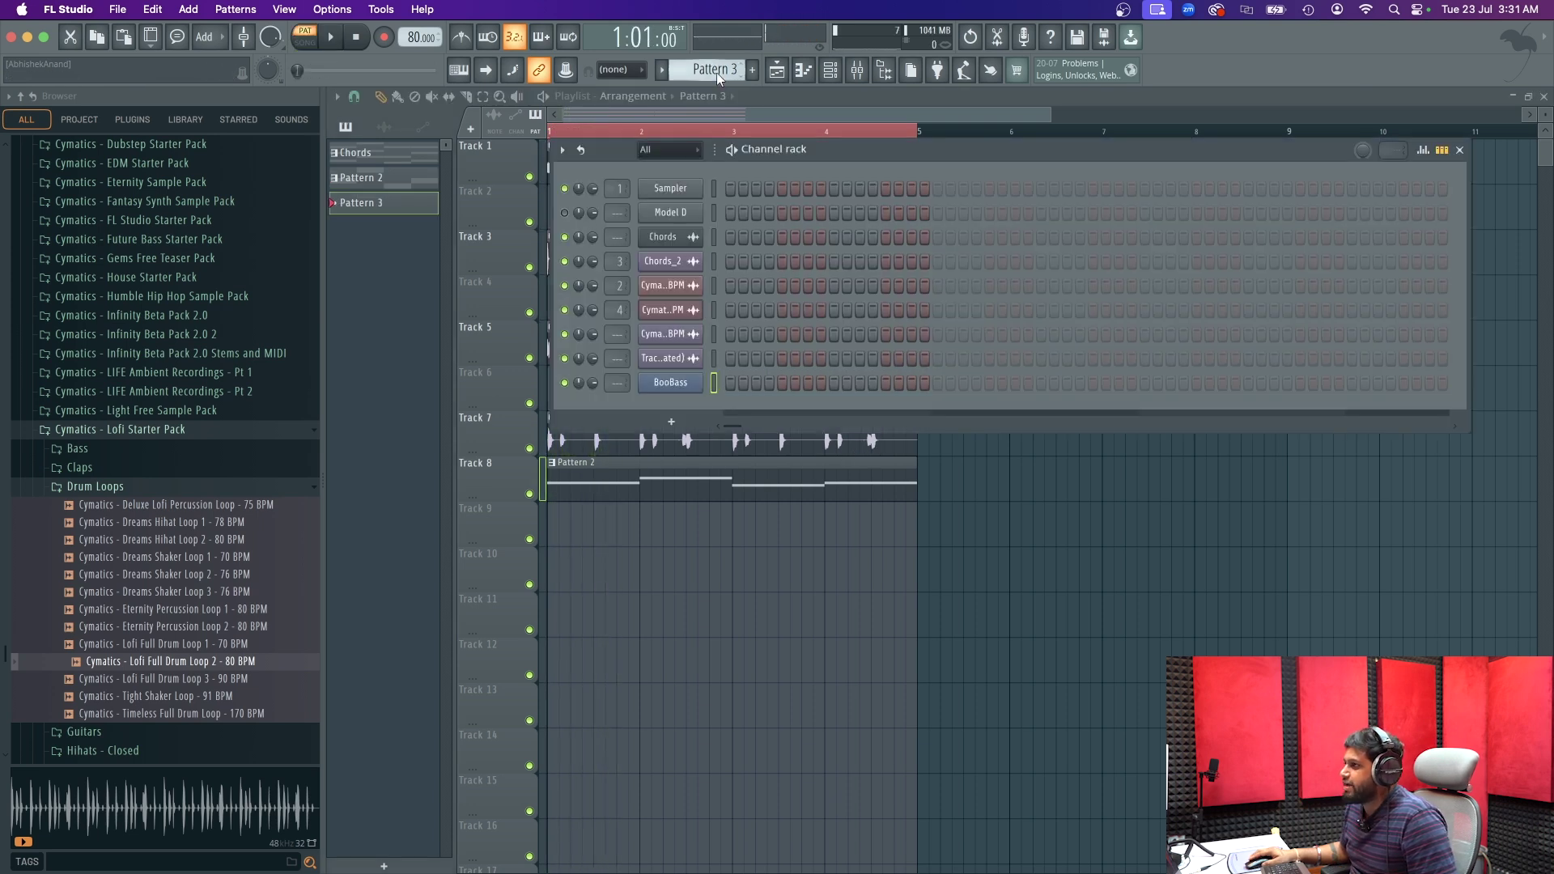
pyautogui.click(688, 150)
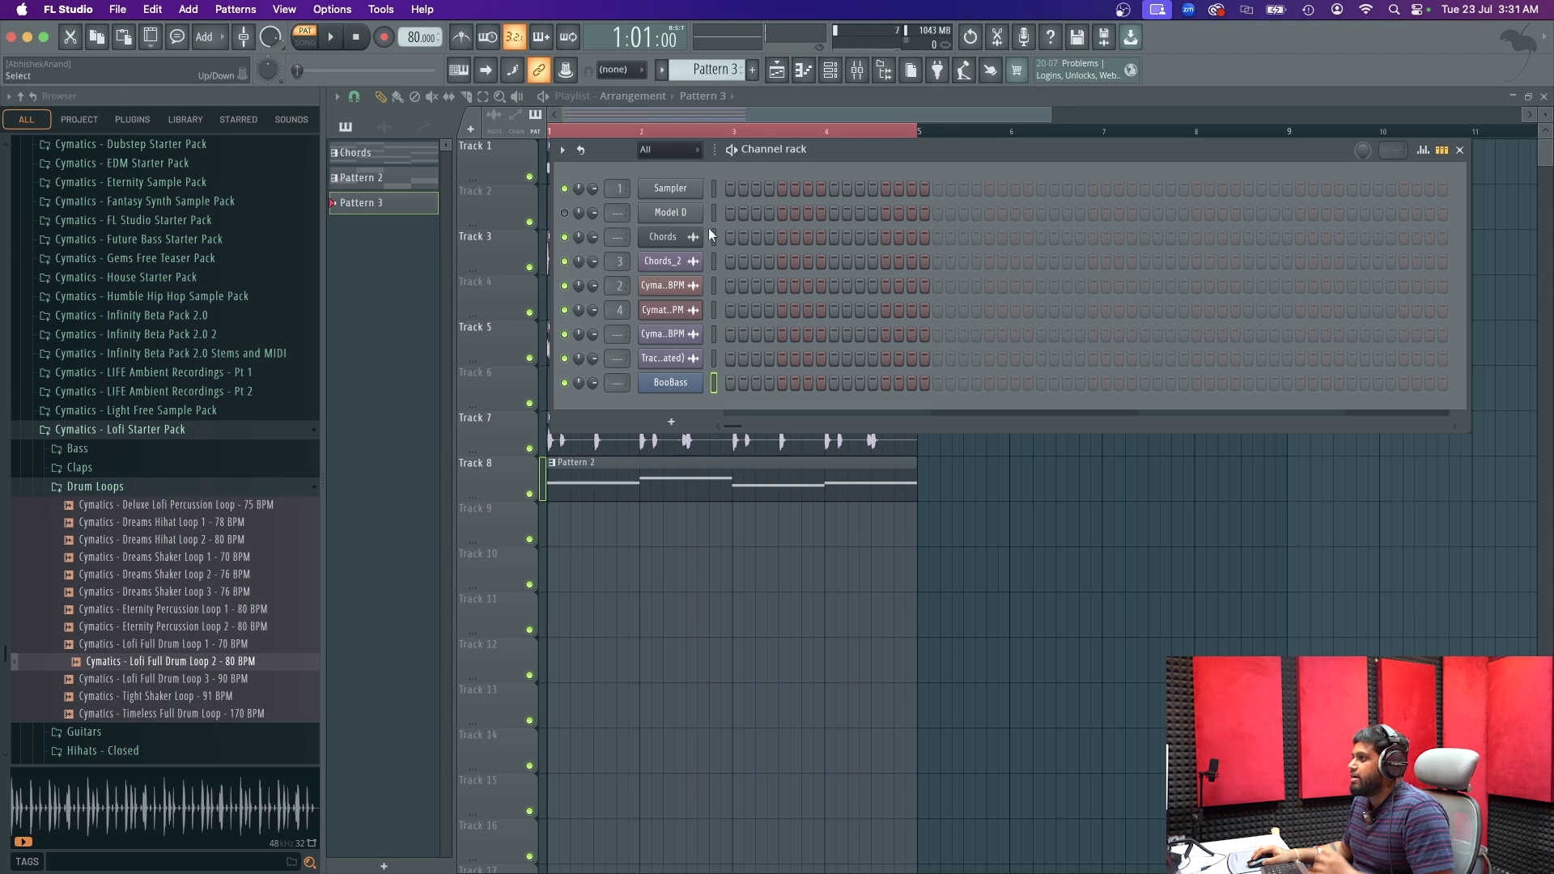
pyautogui.rightClick(689, 215)
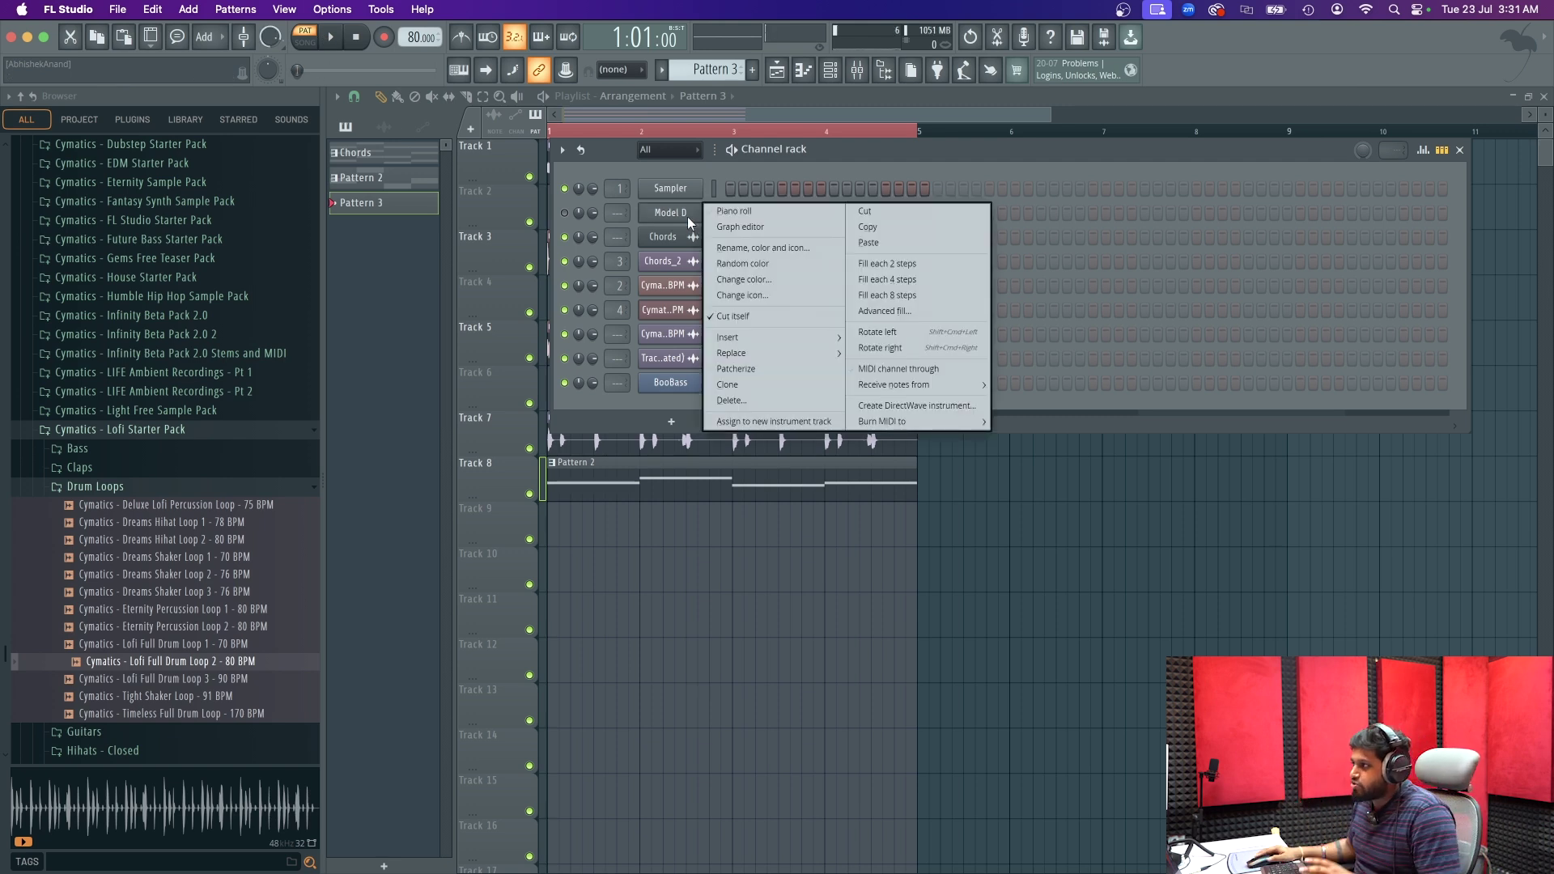
# - Route the BooBass channel to mixer track 5 and load Fruity Parametric EQ 2 in its first effect slot
pyautogui.click(654, 386)
pyautogui.click(653, 385)
pyautogui.click(484, 154)
pyautogui.click(701, 196)
pyautogui.click(1408, 147)
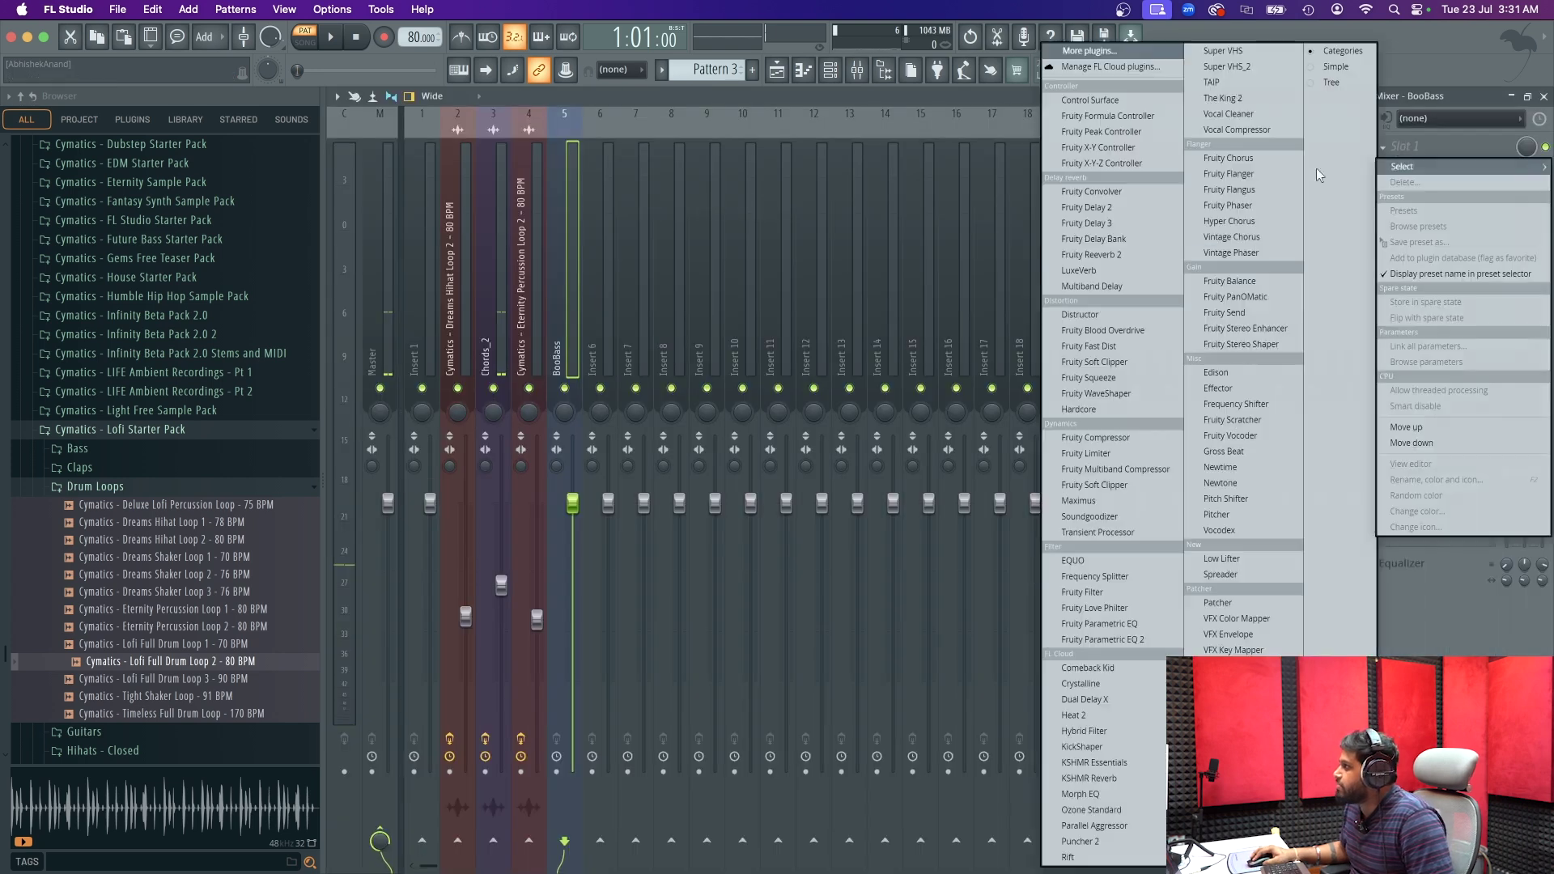
pyautogui.click(1060, 640)
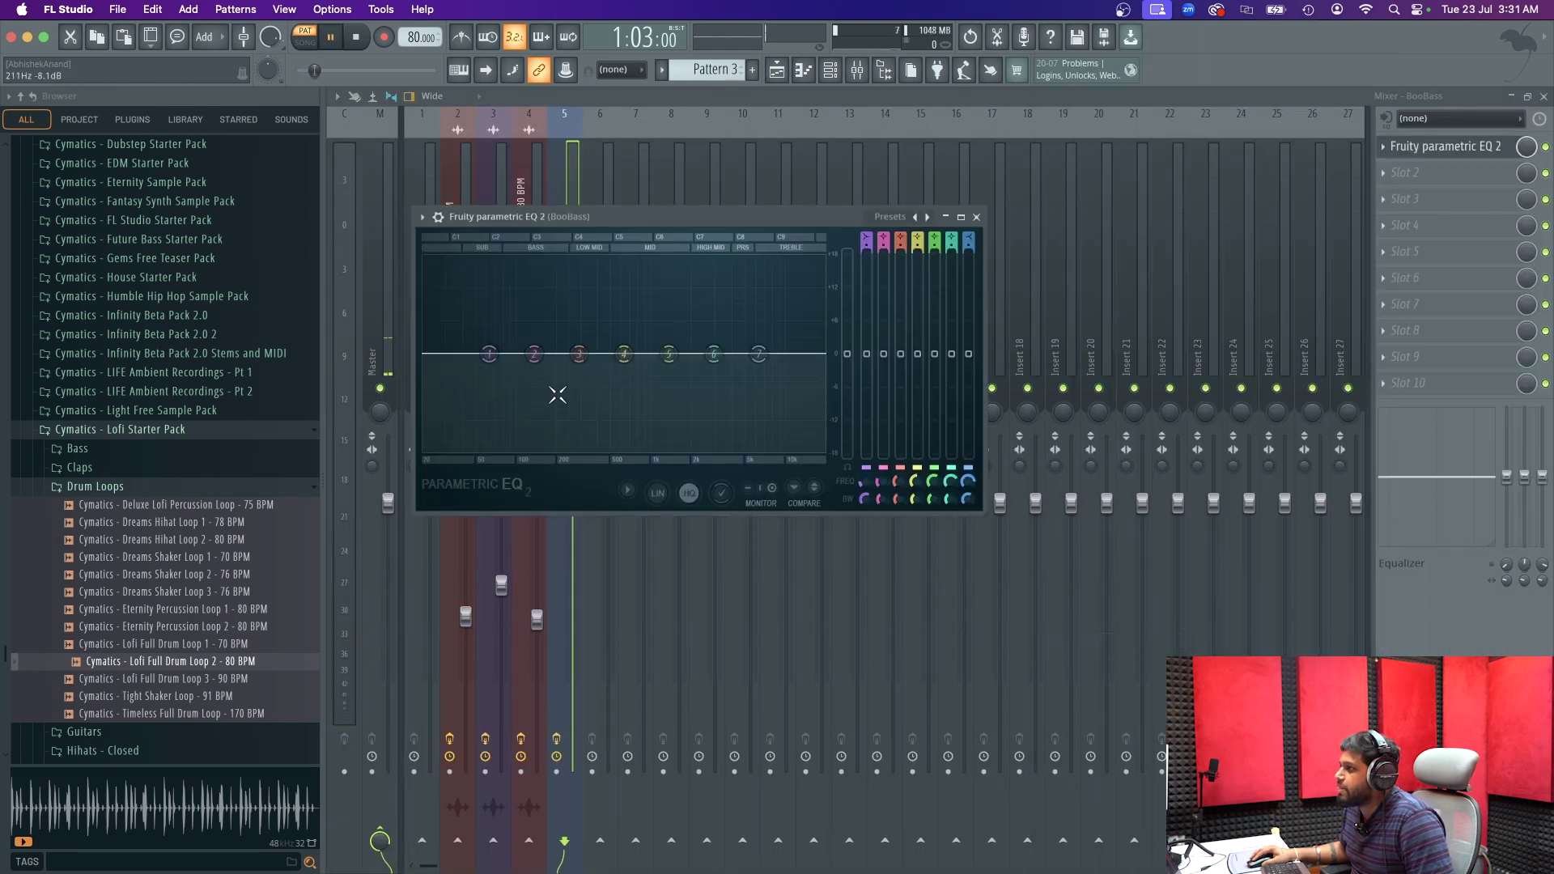
# - Return to song mode and set band 1 of the BooBass EQ to a high-pass filter with a steeper slope
pyautogui.press('l')
pyautogui.press('space')
pyautogui.rightClick(489, 356)
pyautogui.moveTo(514, 396)
pyautogui.click(570, 443)
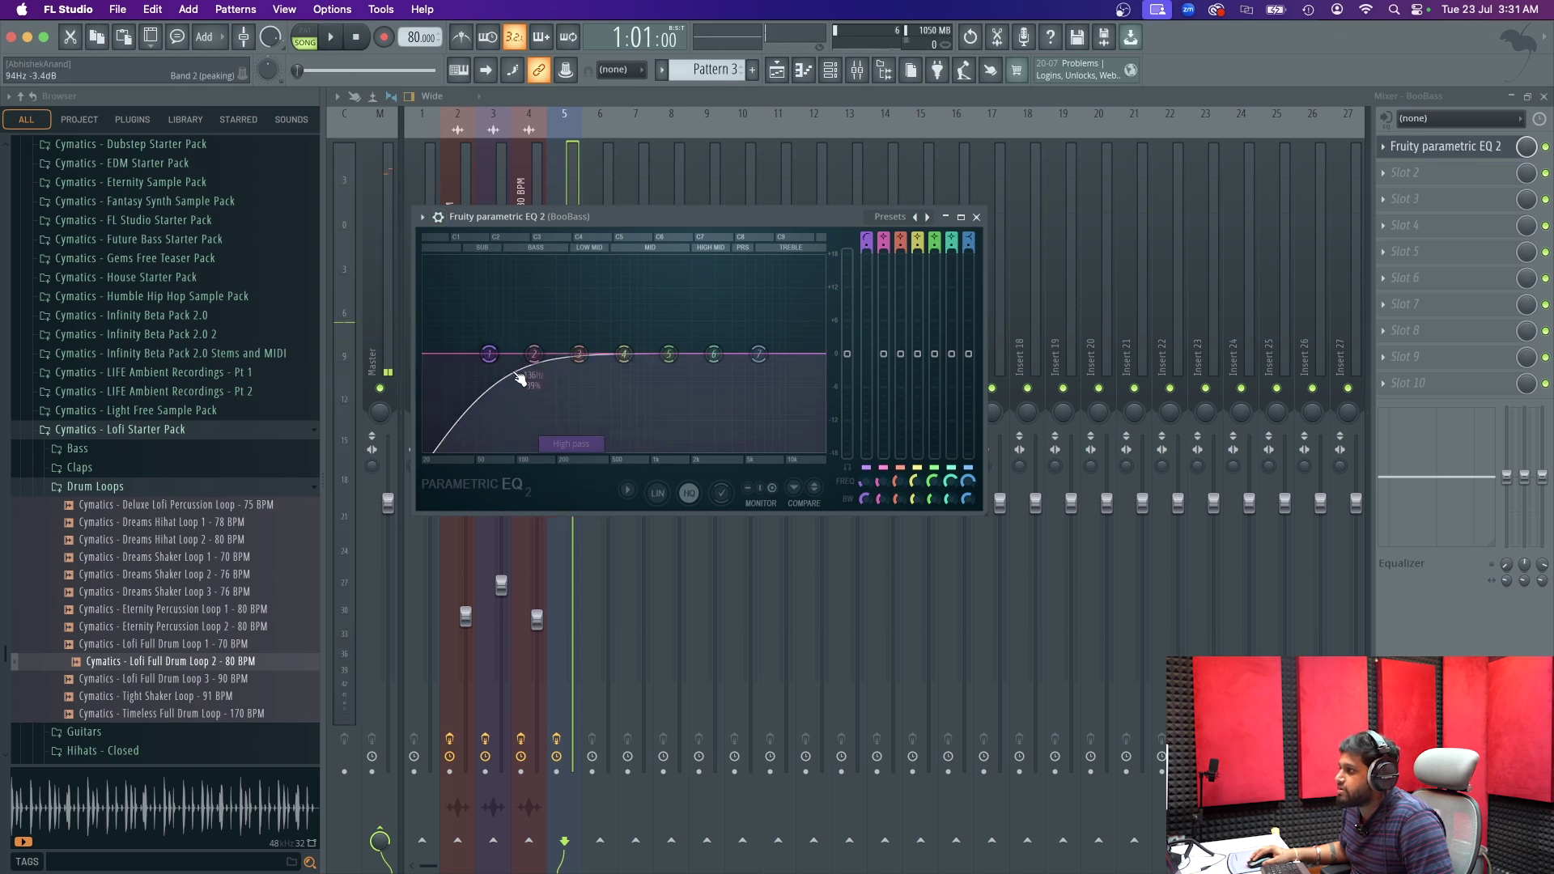
pyautogui.rightClick(490, 355)
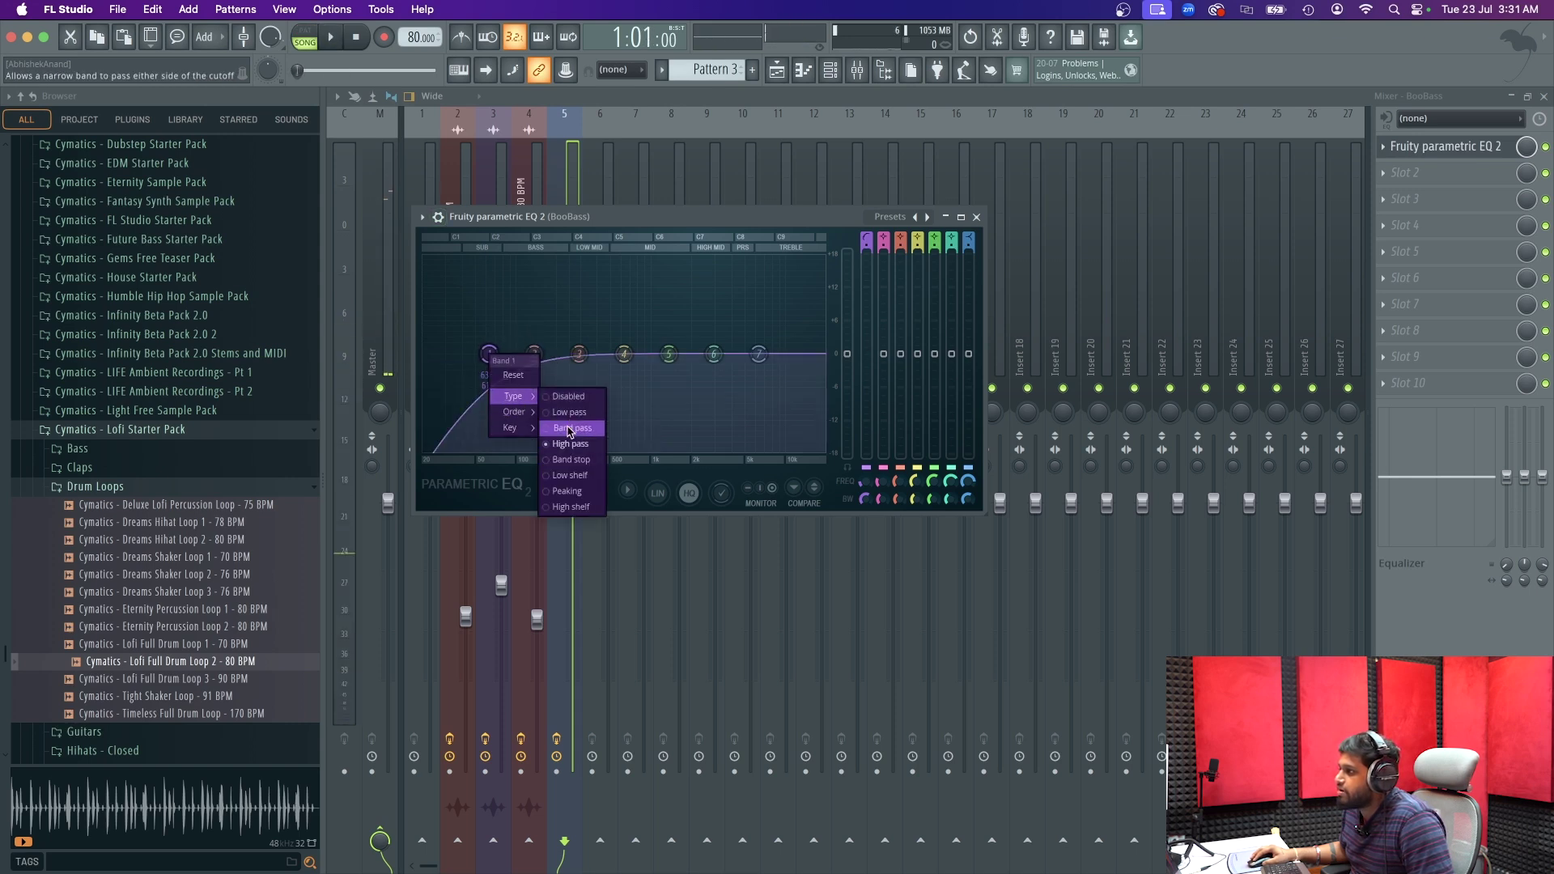
pyautogui.click(567, 430)
# - During playback, raise the high-pass cutoff slightly, boost band 3 by about 3.6 dB at 169 Hz and pull band 4 down in the sub range
pyautogui.press('space')
pyautogui.moveTo(490, 354); pyautogui.dragTo(548, 336)
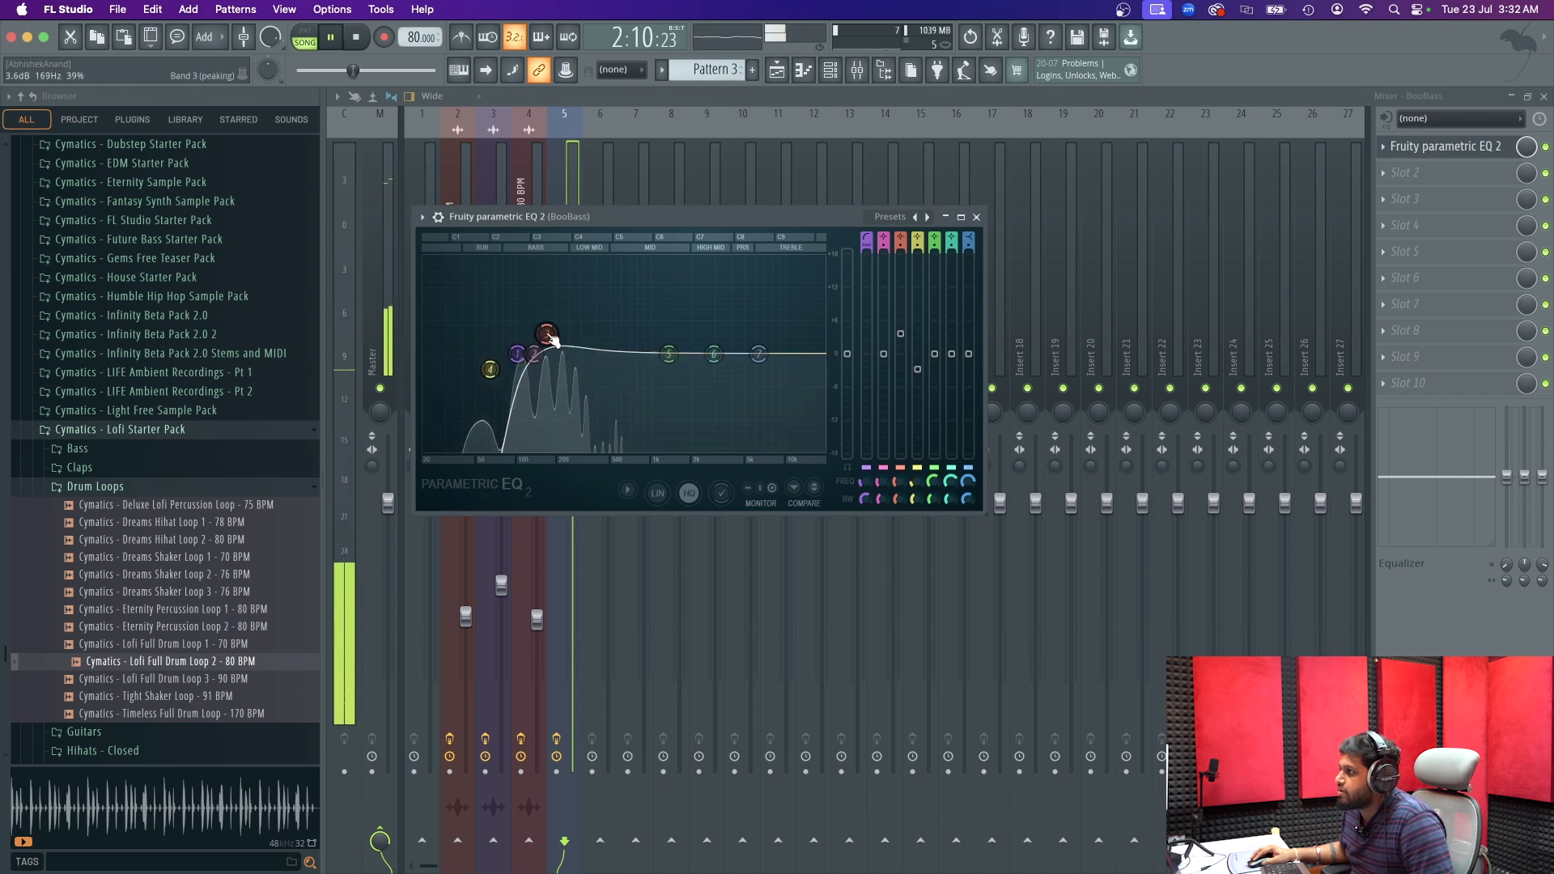
# - Change band 7 of the BooBass EQ to a low-pass filter and lower its cutoff to about 706 Hz
pyautogui.rightClick(761, 361)
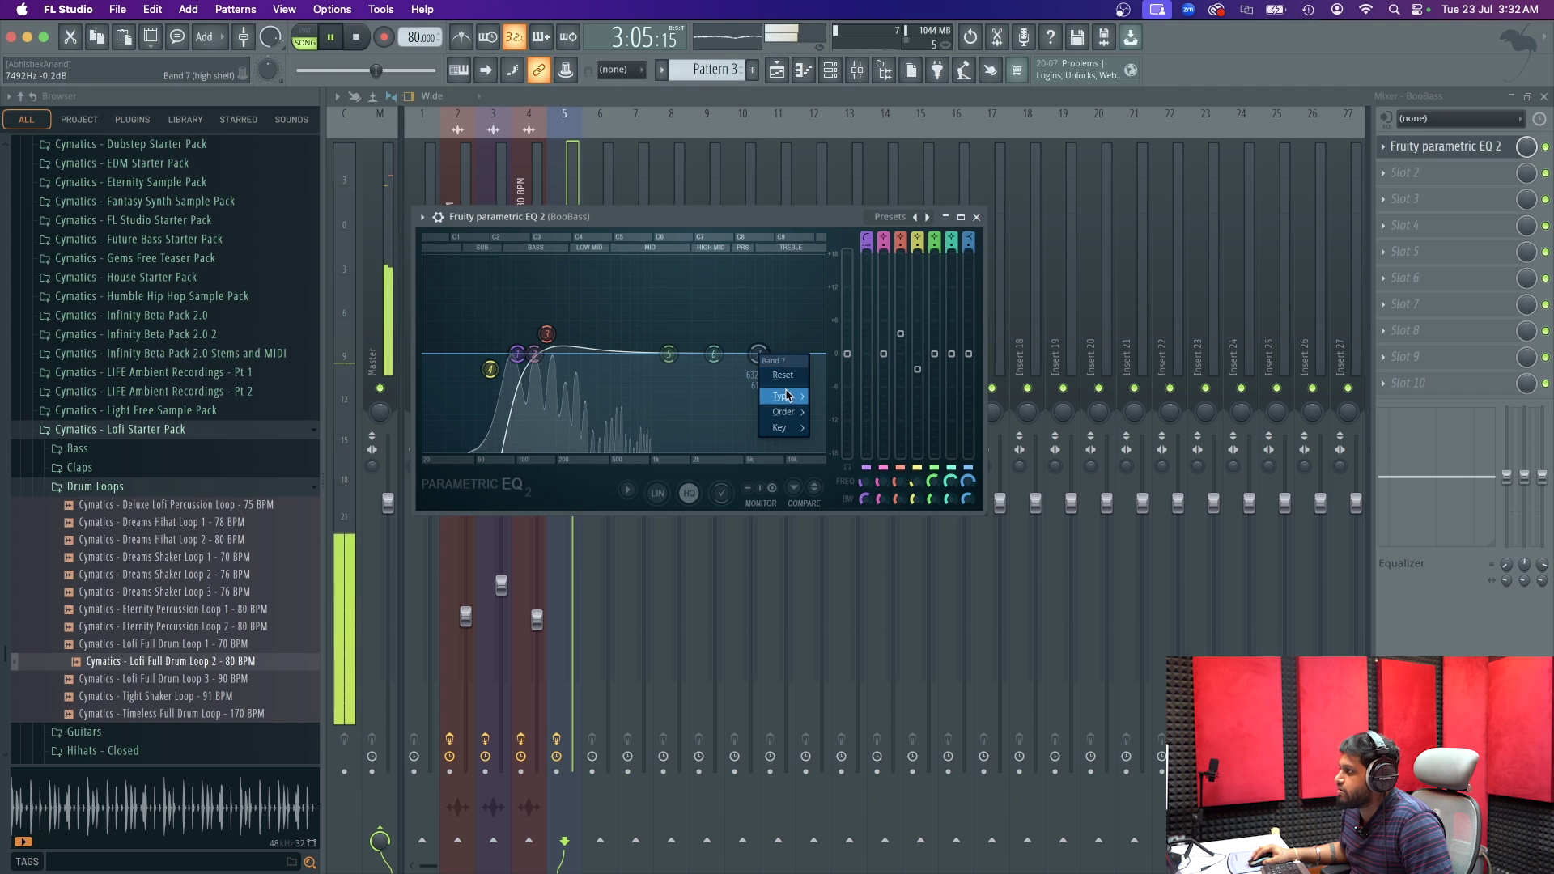
pyautogui.click(839, 413)
pyautogui.moveTo(758, 373); pyautogui.dragTo(630, 372)
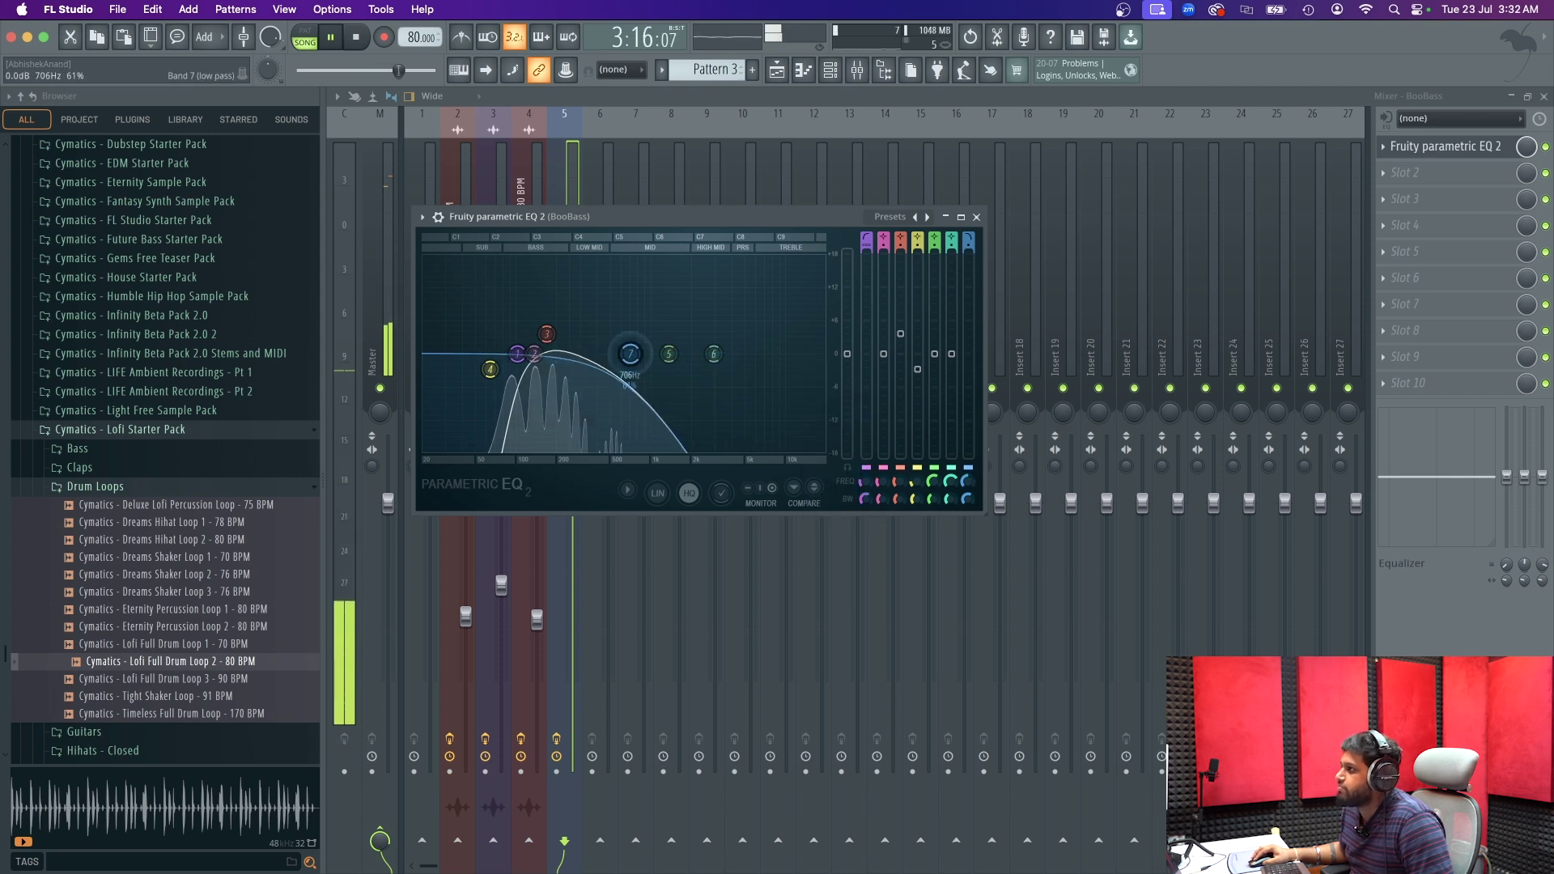
# - Close the equalizer window and lower the BooBass mixer track's volume to about -9 dB
pyautogui.click(975, 217)
pyautogui.moveTo(572, 503); pyautogui.dragTo(572, 601)
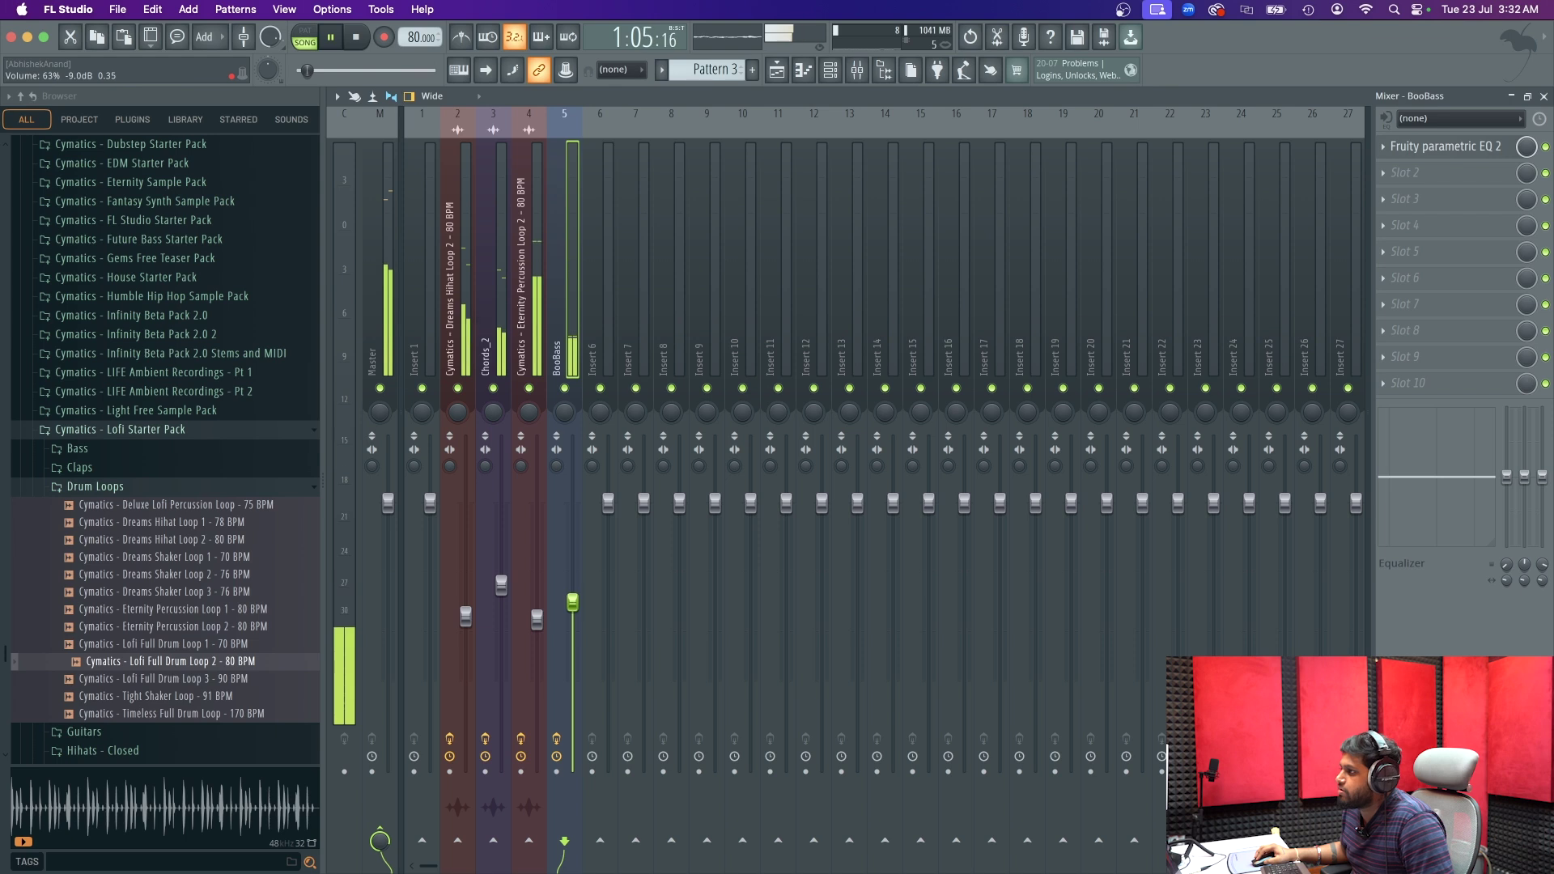
pyautogui.doubleClick(1466, 147)
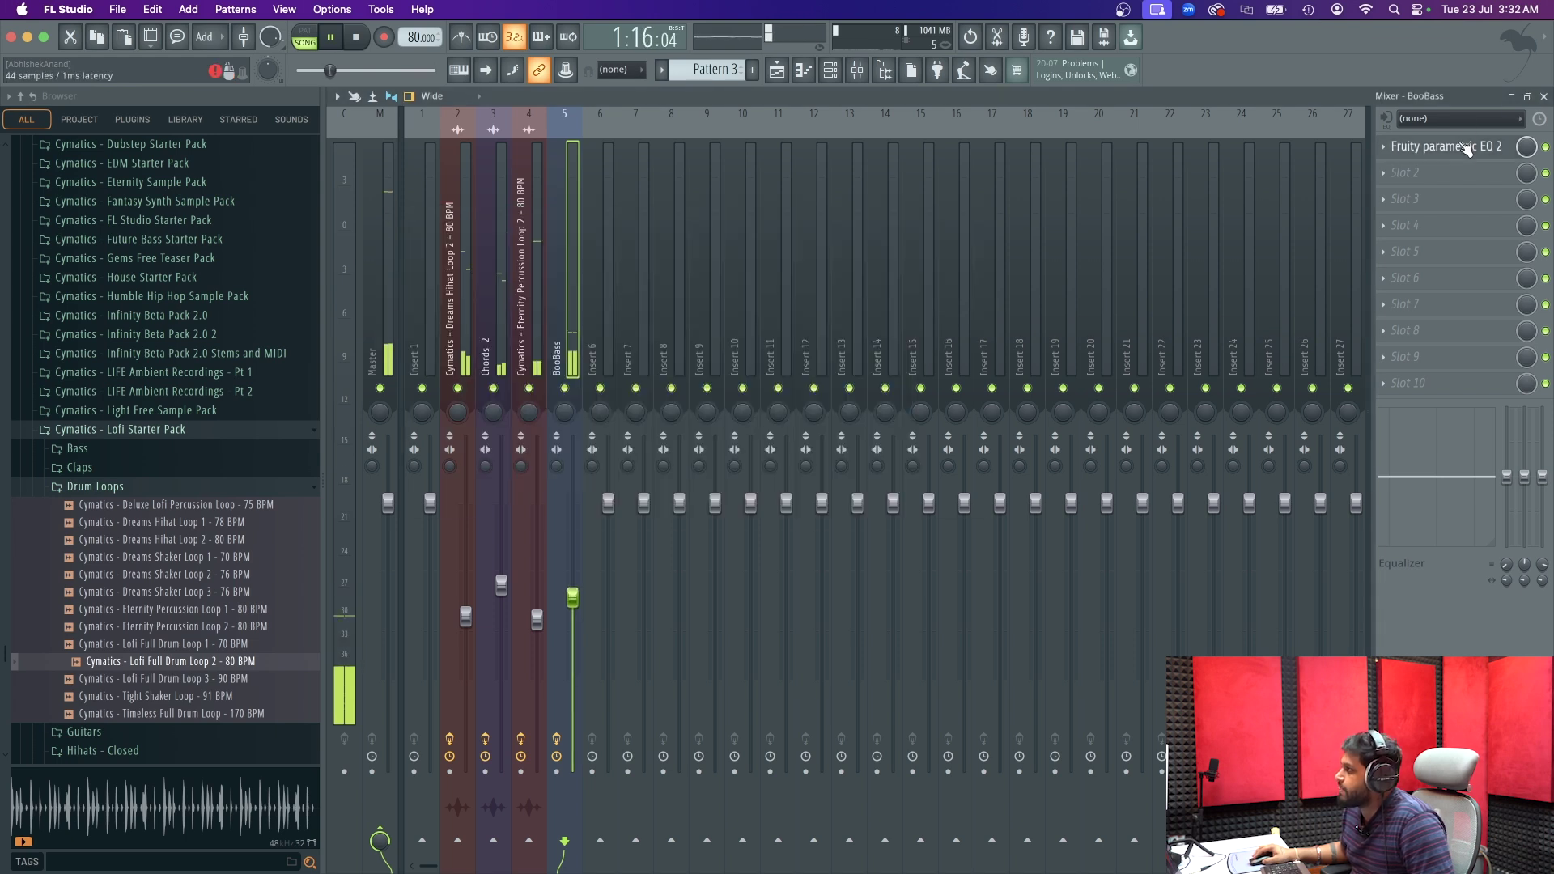
pyautogui.press('space')
# - Load Fruity Limiter into slot 2 of the BooBass mixer track by searching the plugin list for "limi"
pyautogui.click(1418, 173)
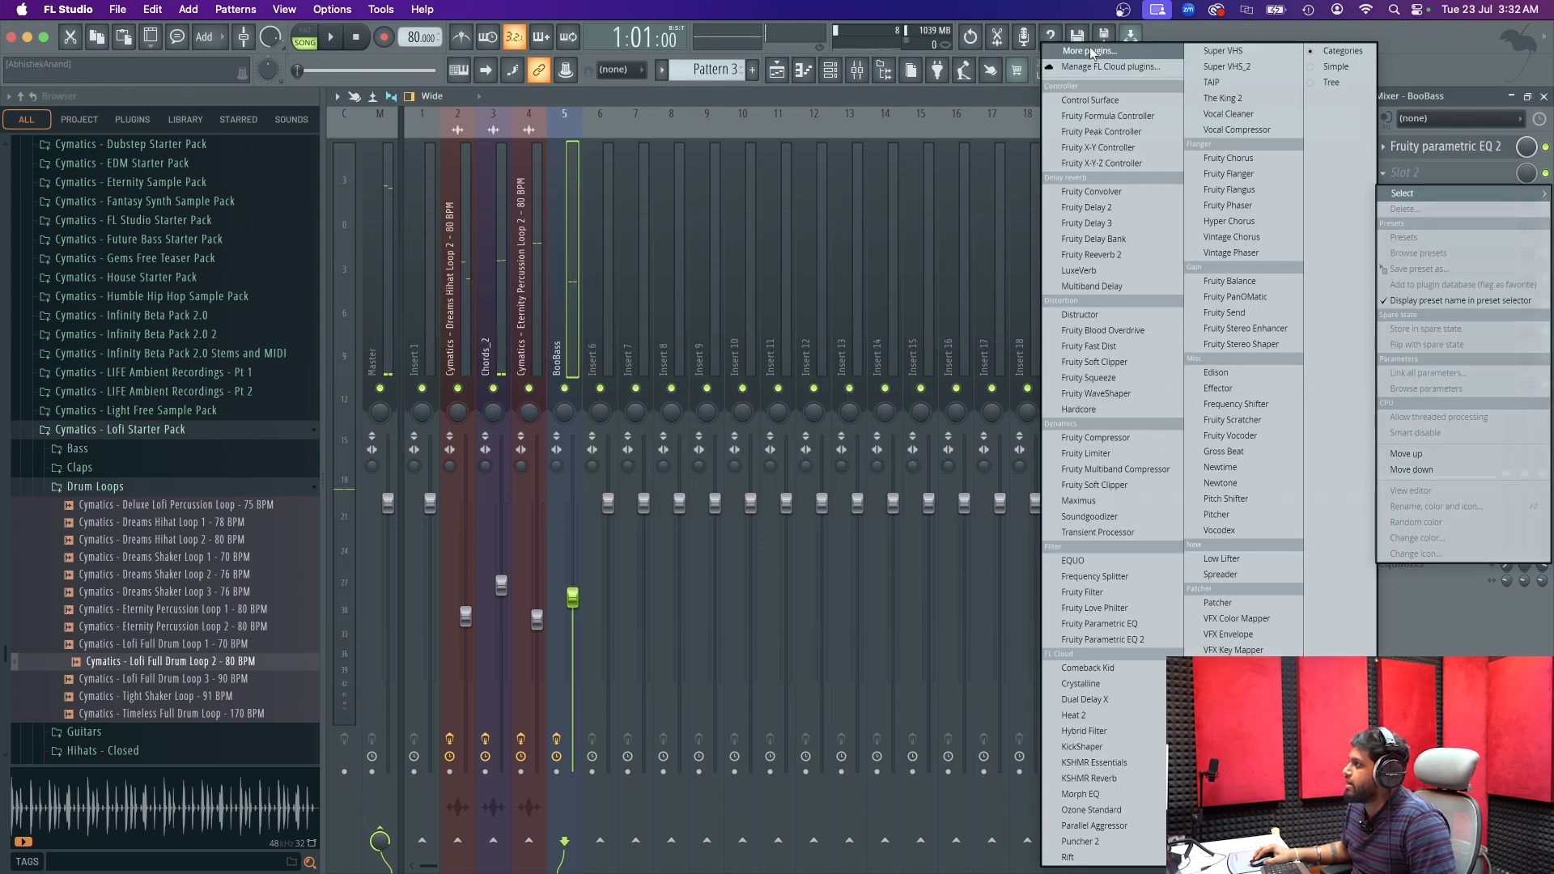
pyautogui.click(1091, 51)
pyautogui.write('limi')
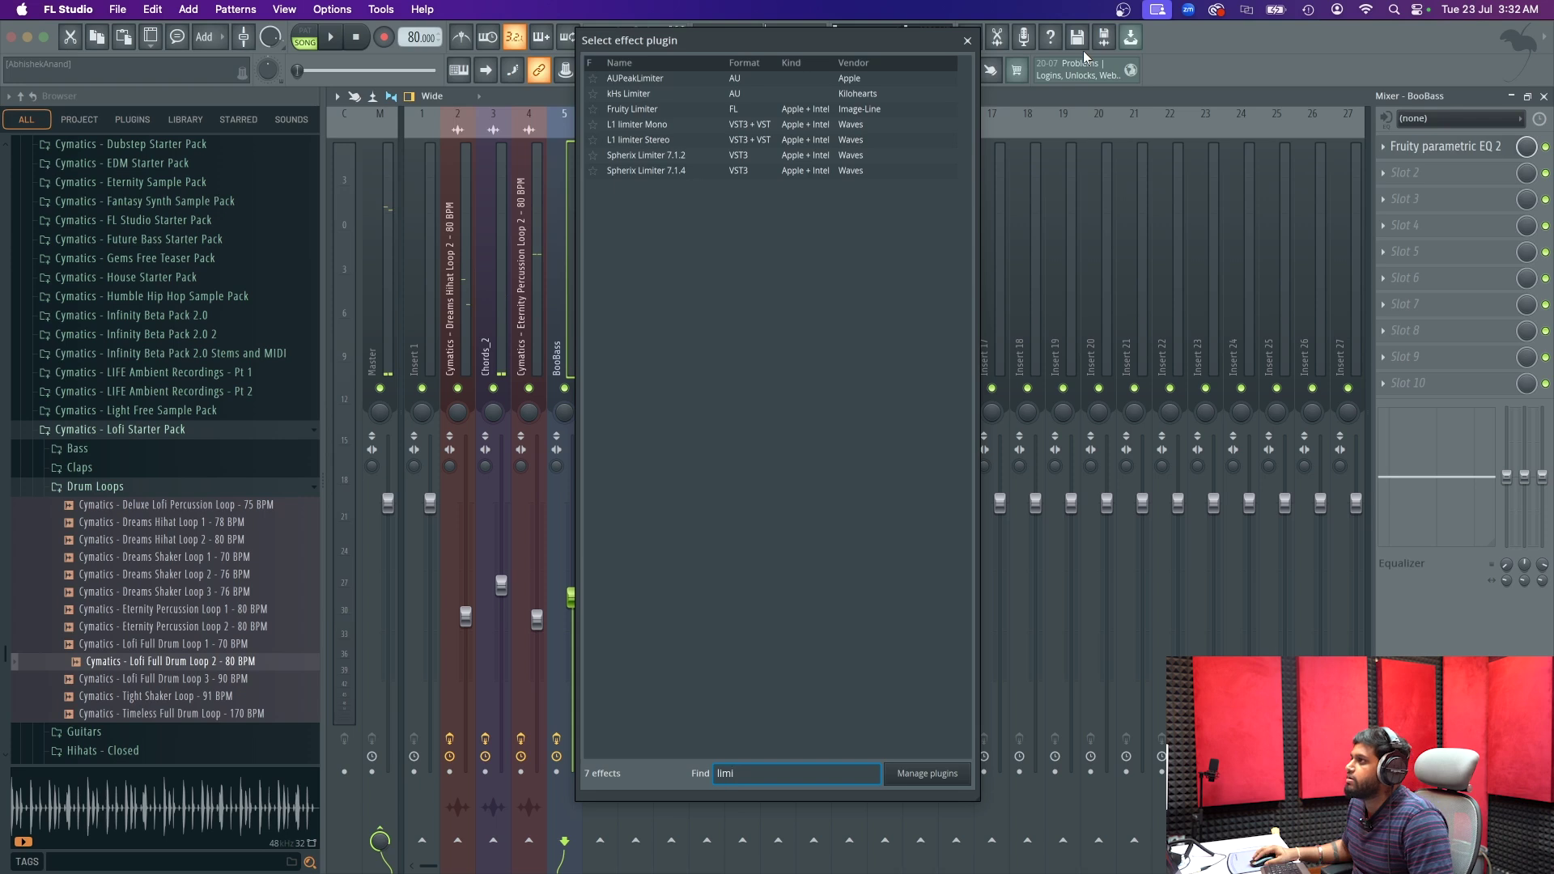
pyautogui.doubleClick(640, 109)
# - In the Fruity Limiter's COMP mode, lower the threshold and raise the ratio while auditioning the bass
pyautogui.press('space')
pyautogui.moveTo(555, 417); pyautogui.dragTo(554, 482)
pyautogui.press('space')
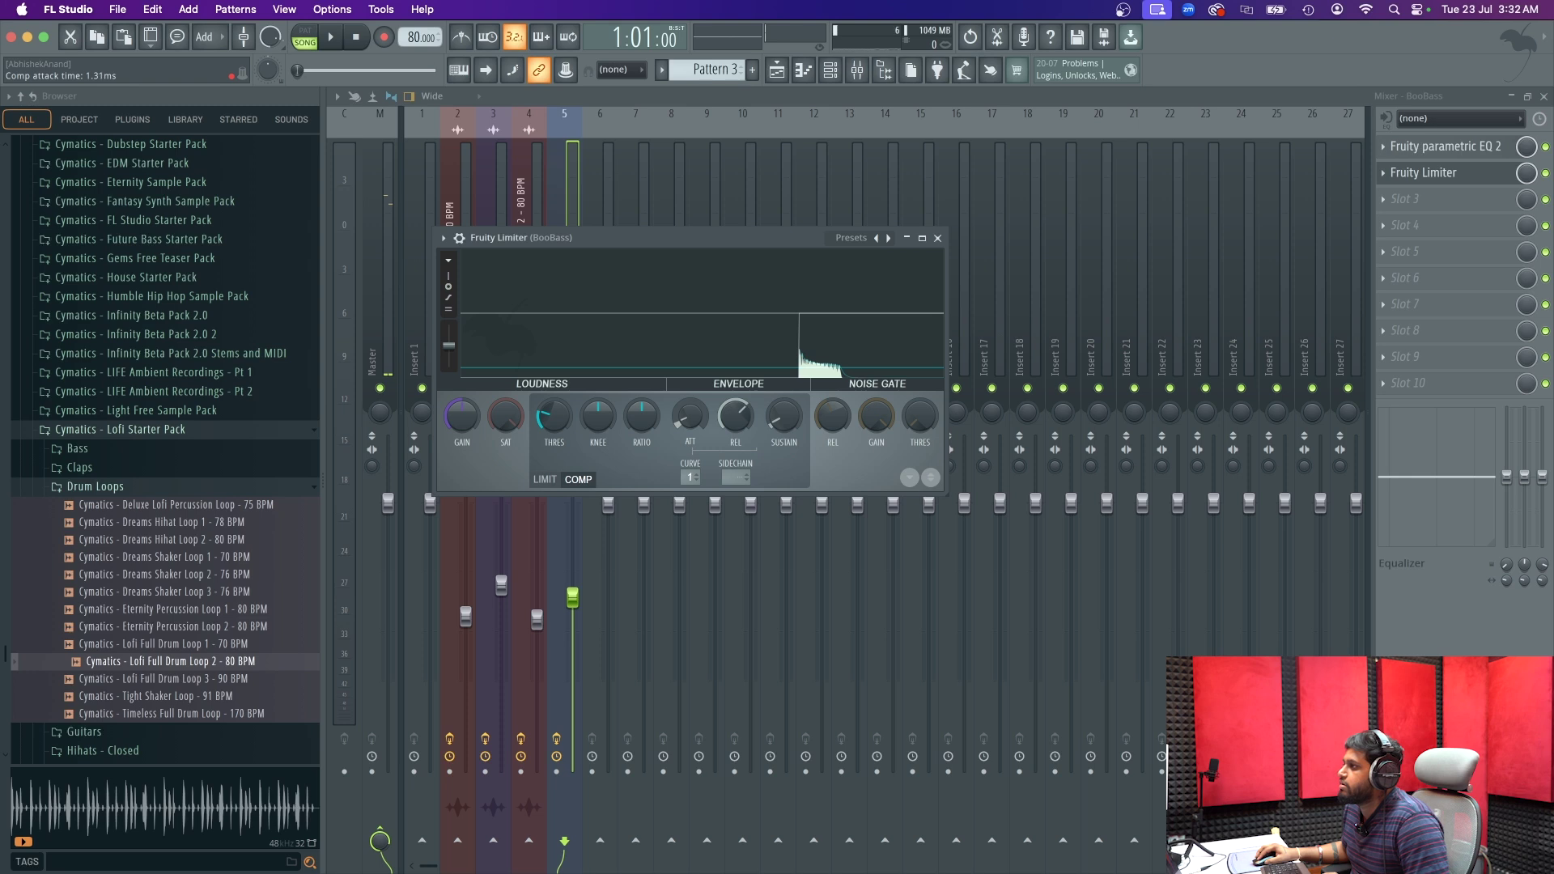
pyautogui.moveTo(642, 417); pyautogui.dragTo(641, 376)
pyautogui.press('space')
pyautogui.press('space')
pyautogui.press('space')
pyautogui.press('space')
# - Raise the Fruity Limiter's gain to about 7.6 dB during playback and close the plugin window
pyautogui.moveTo(462, 418); pyautogui.dragTo(462, 376)
pyautogui.press('space')
pyautogui.press('space')
pyautogui.press('space')
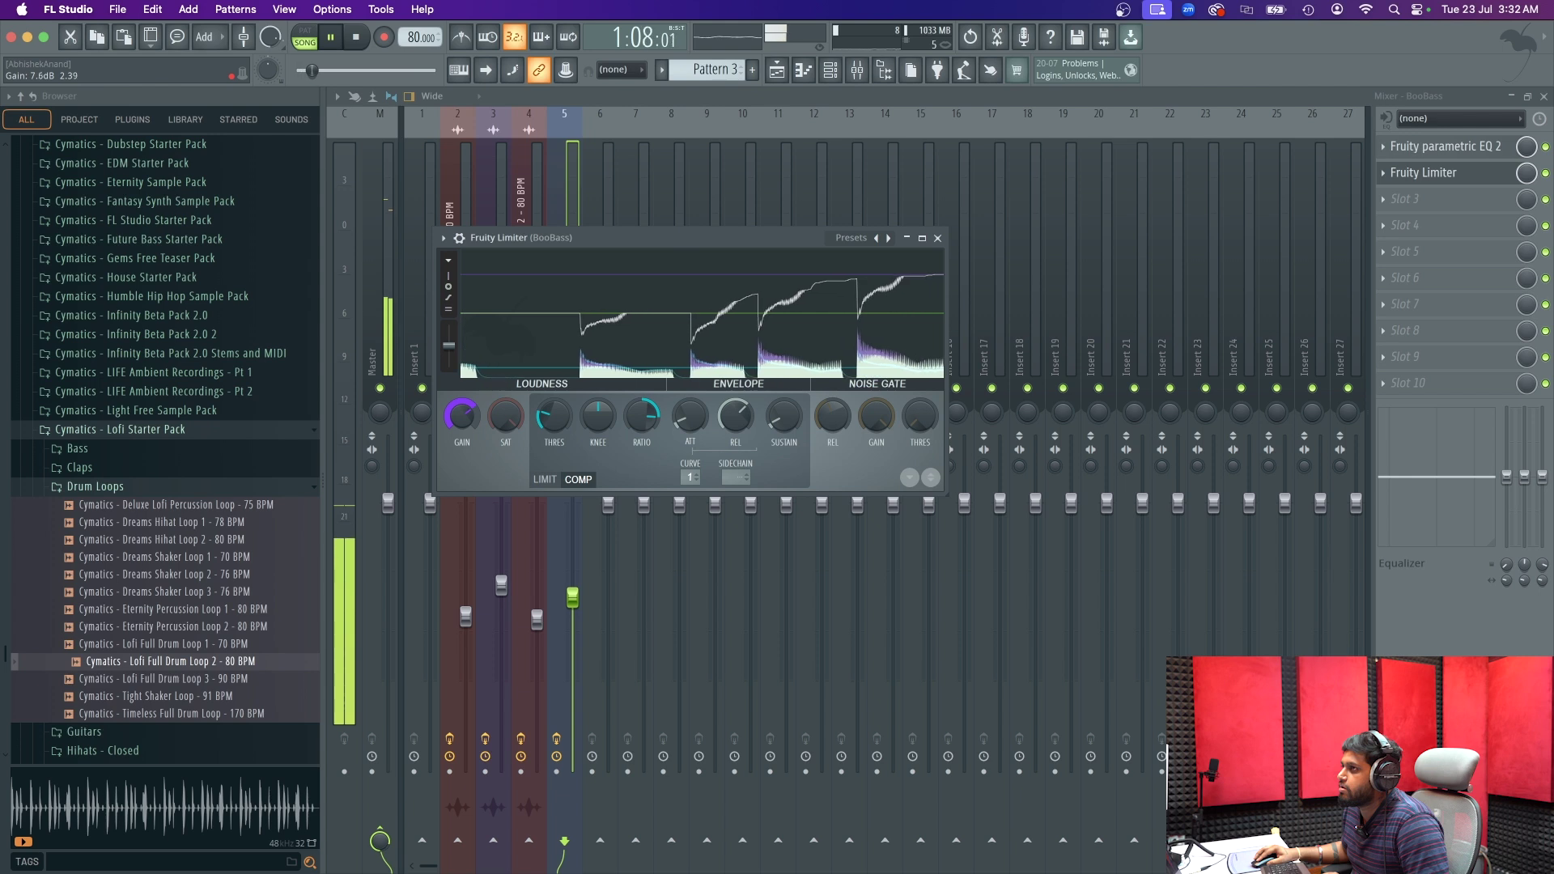
pyautogui.click(937, 237)
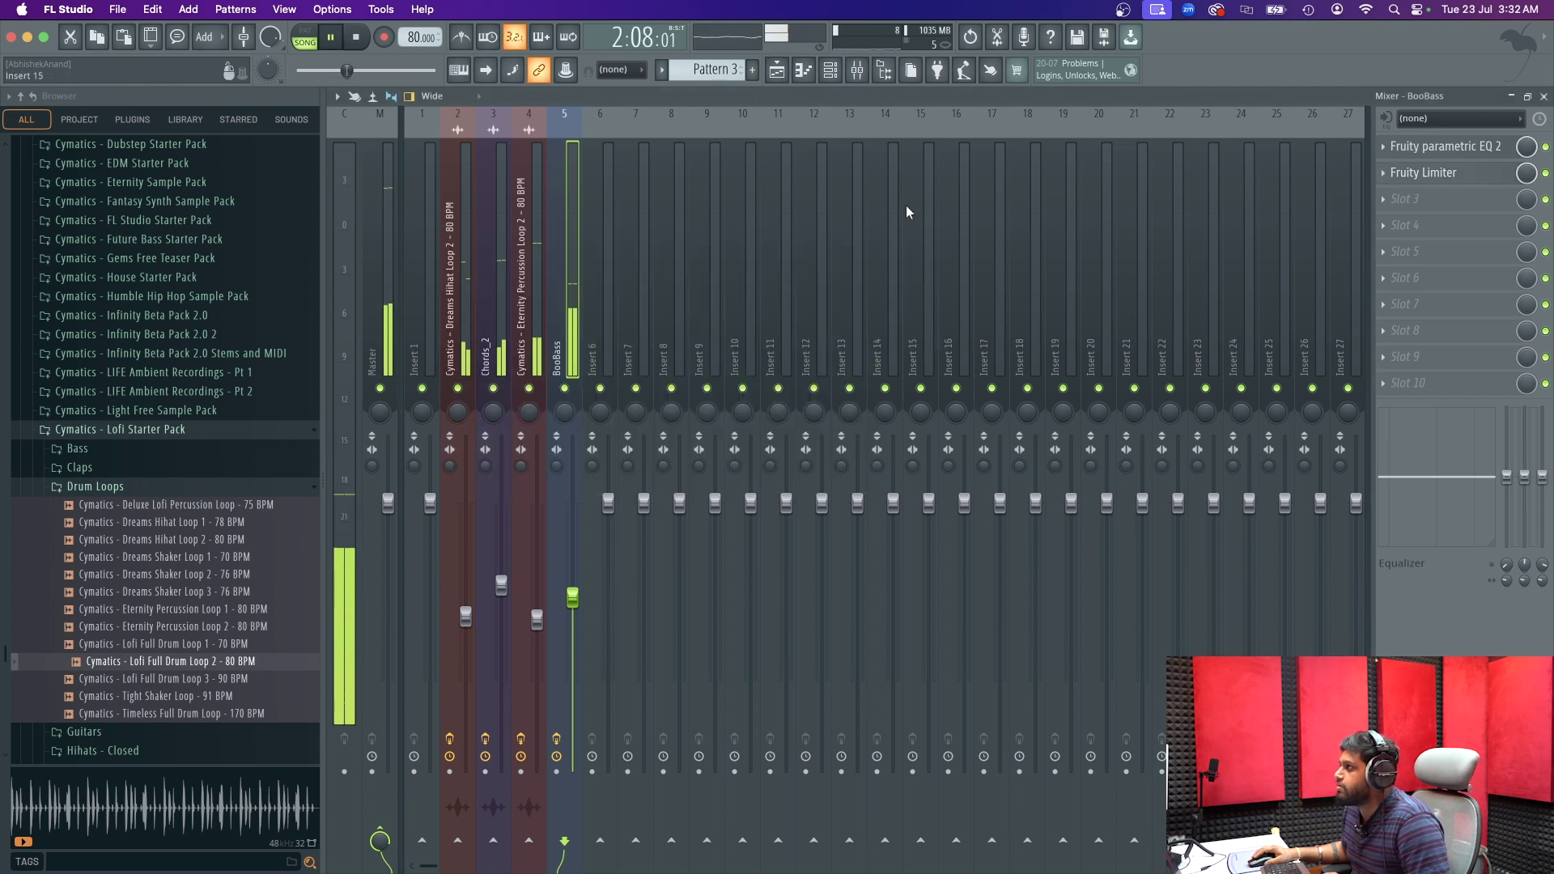
# - Stop playback in the playlist, show the channel rack and bring up the full list of generator plugins
pyautogui.click(776, 74)
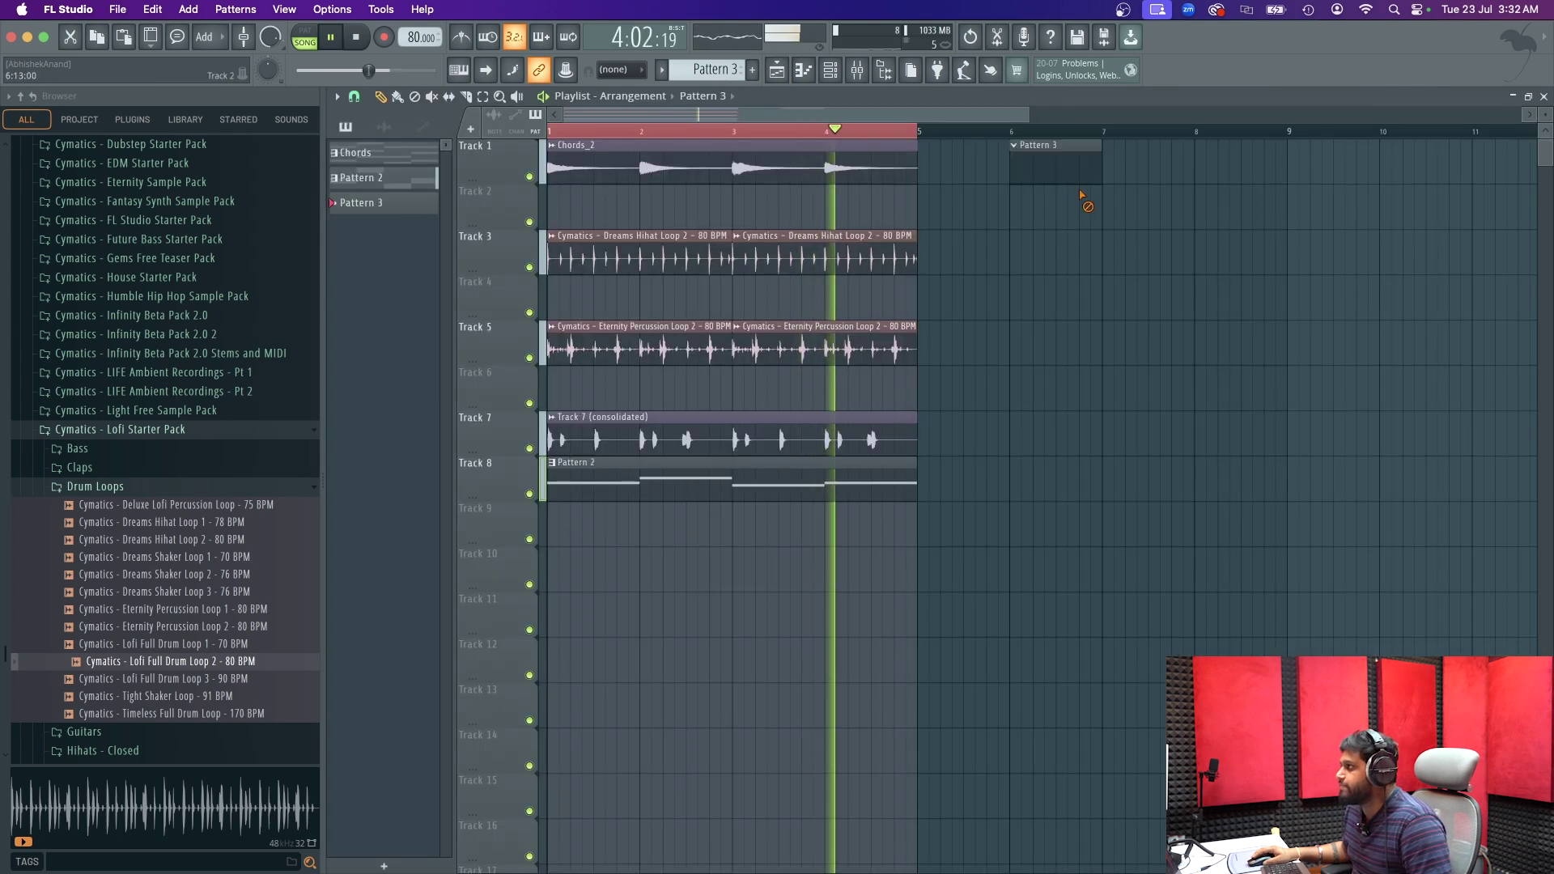
pyautogui.press('space')
pyautogui.click(831, 72)
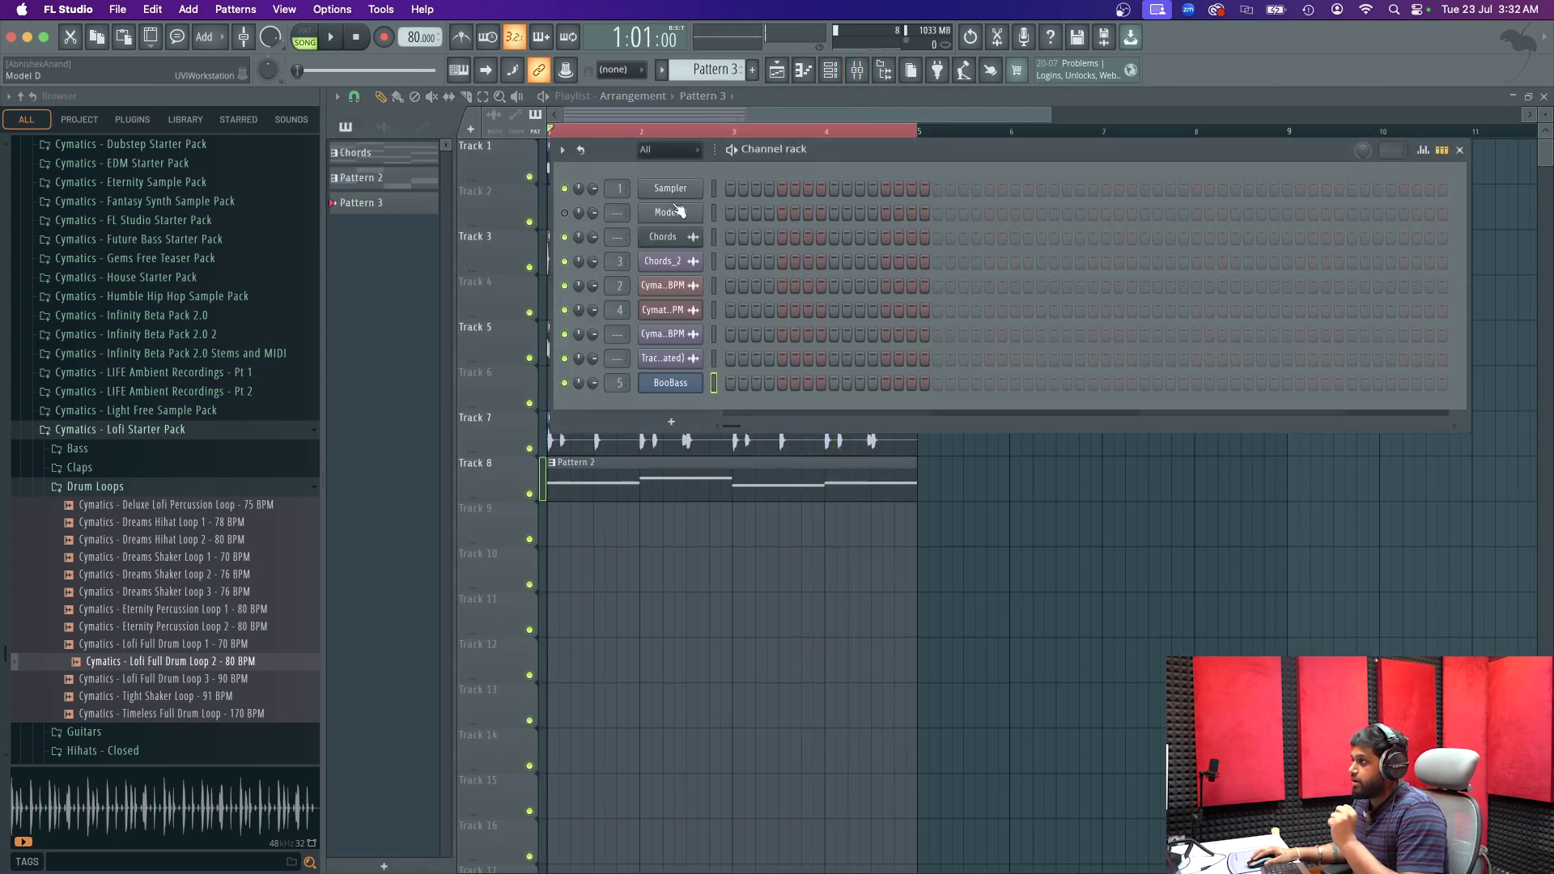
pyautogui.click(186, 9)
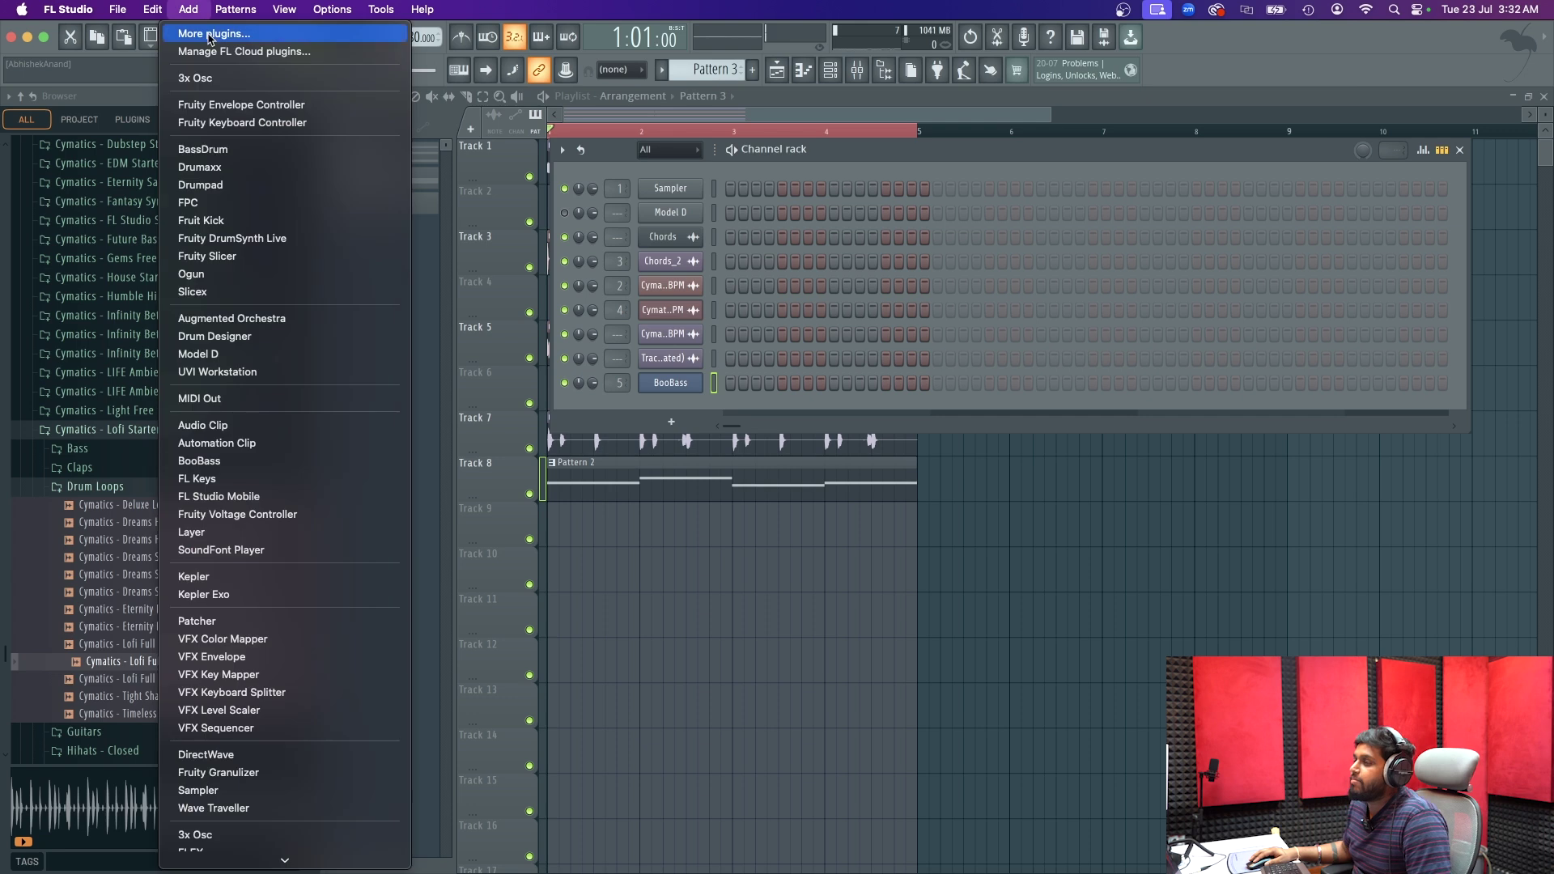
pyautogui.click(215, 41)
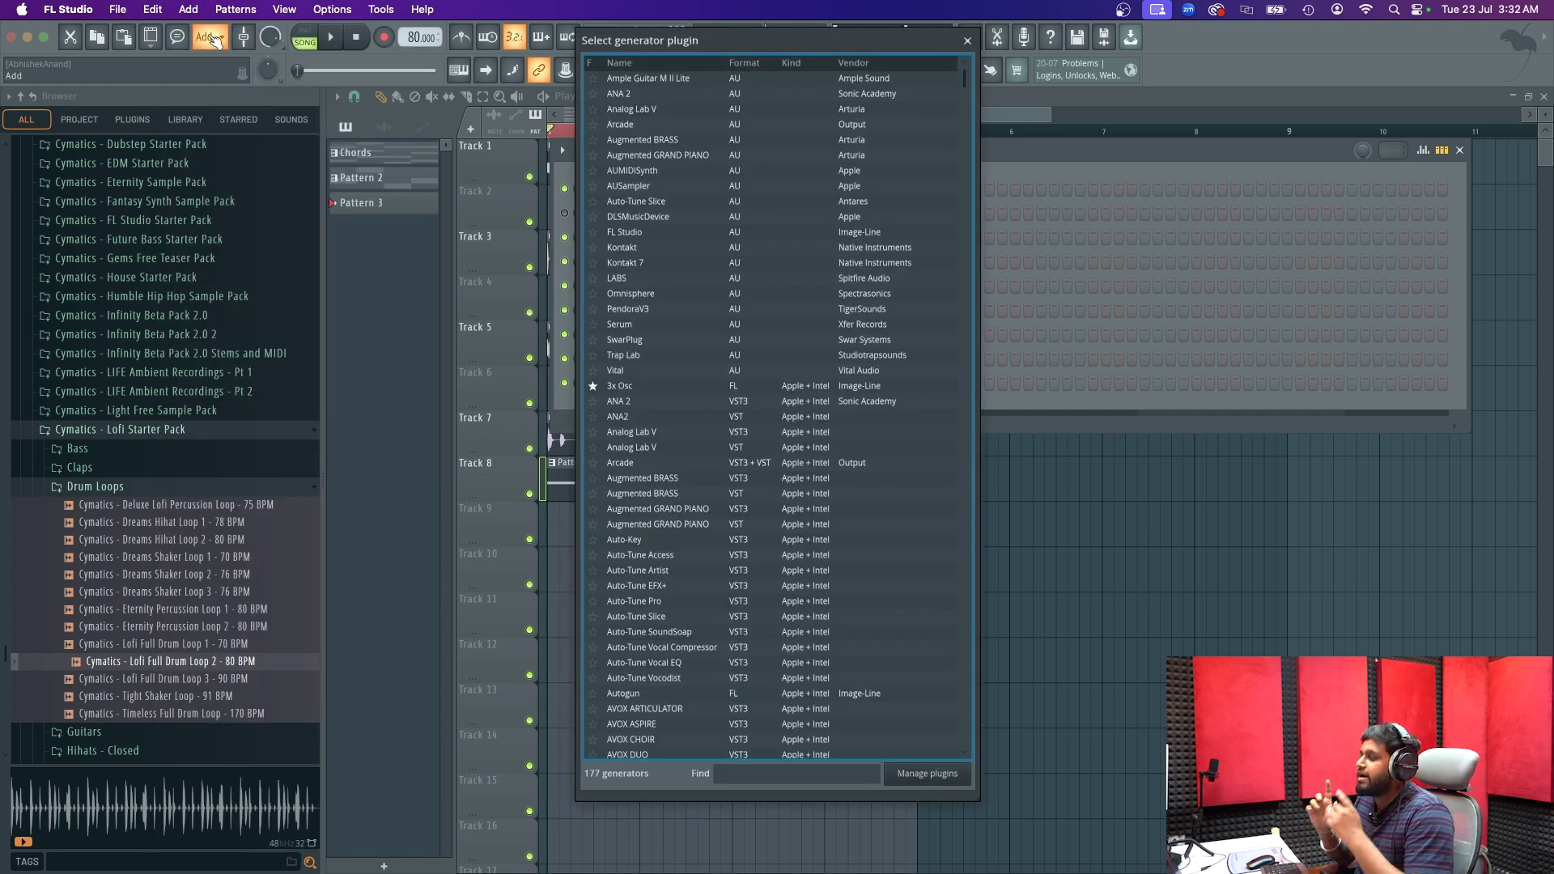
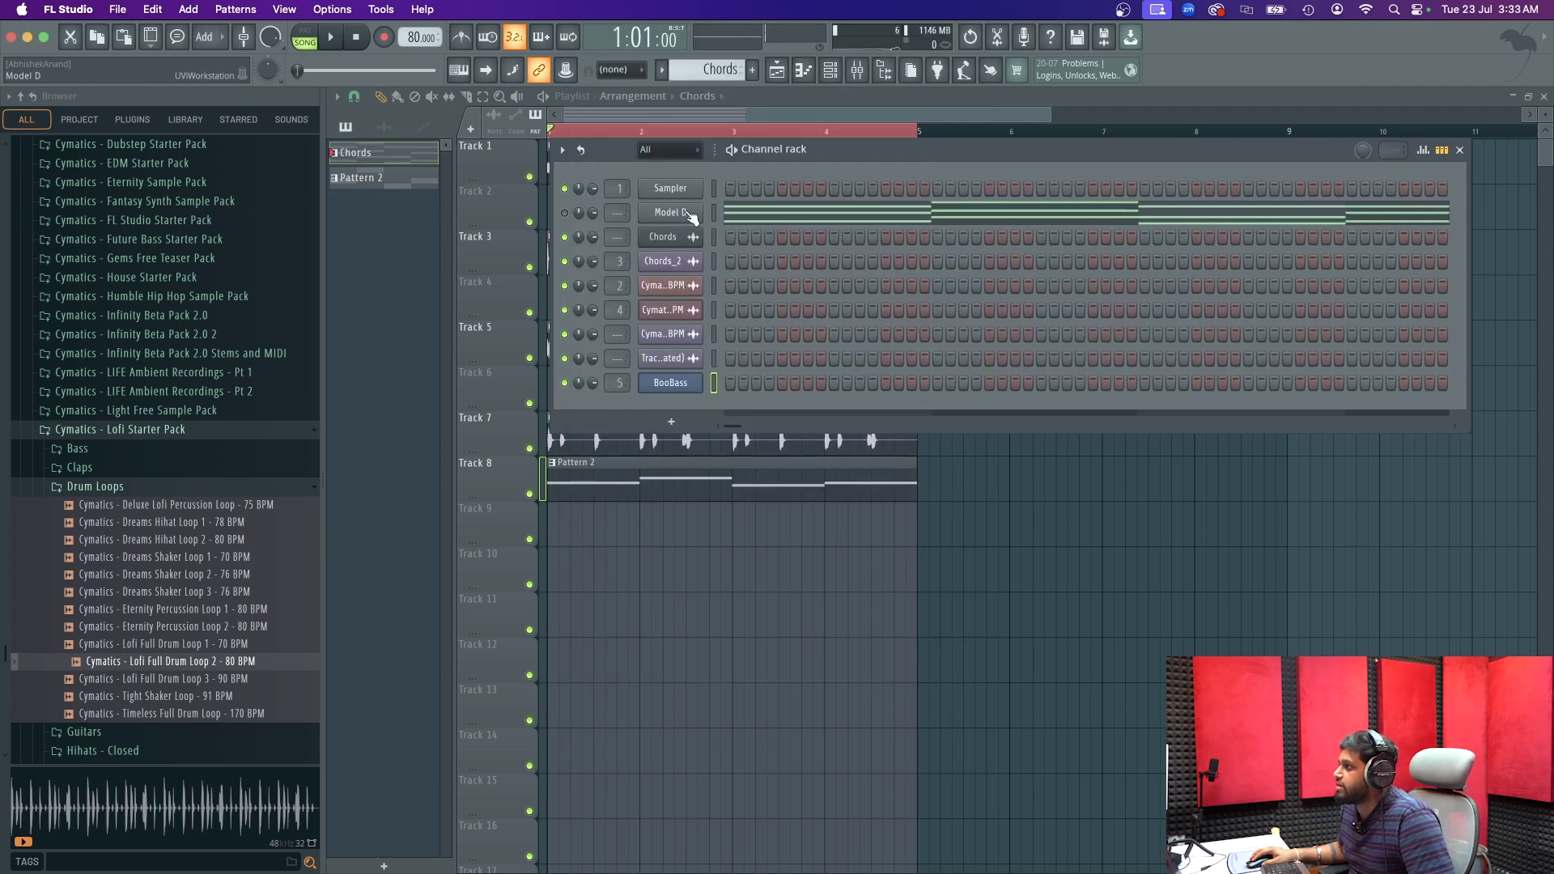
# - Check the Model D notes of the Chords pattern and place that pattern on Track 10 of the playlist
pyautogui.click(761, 213)
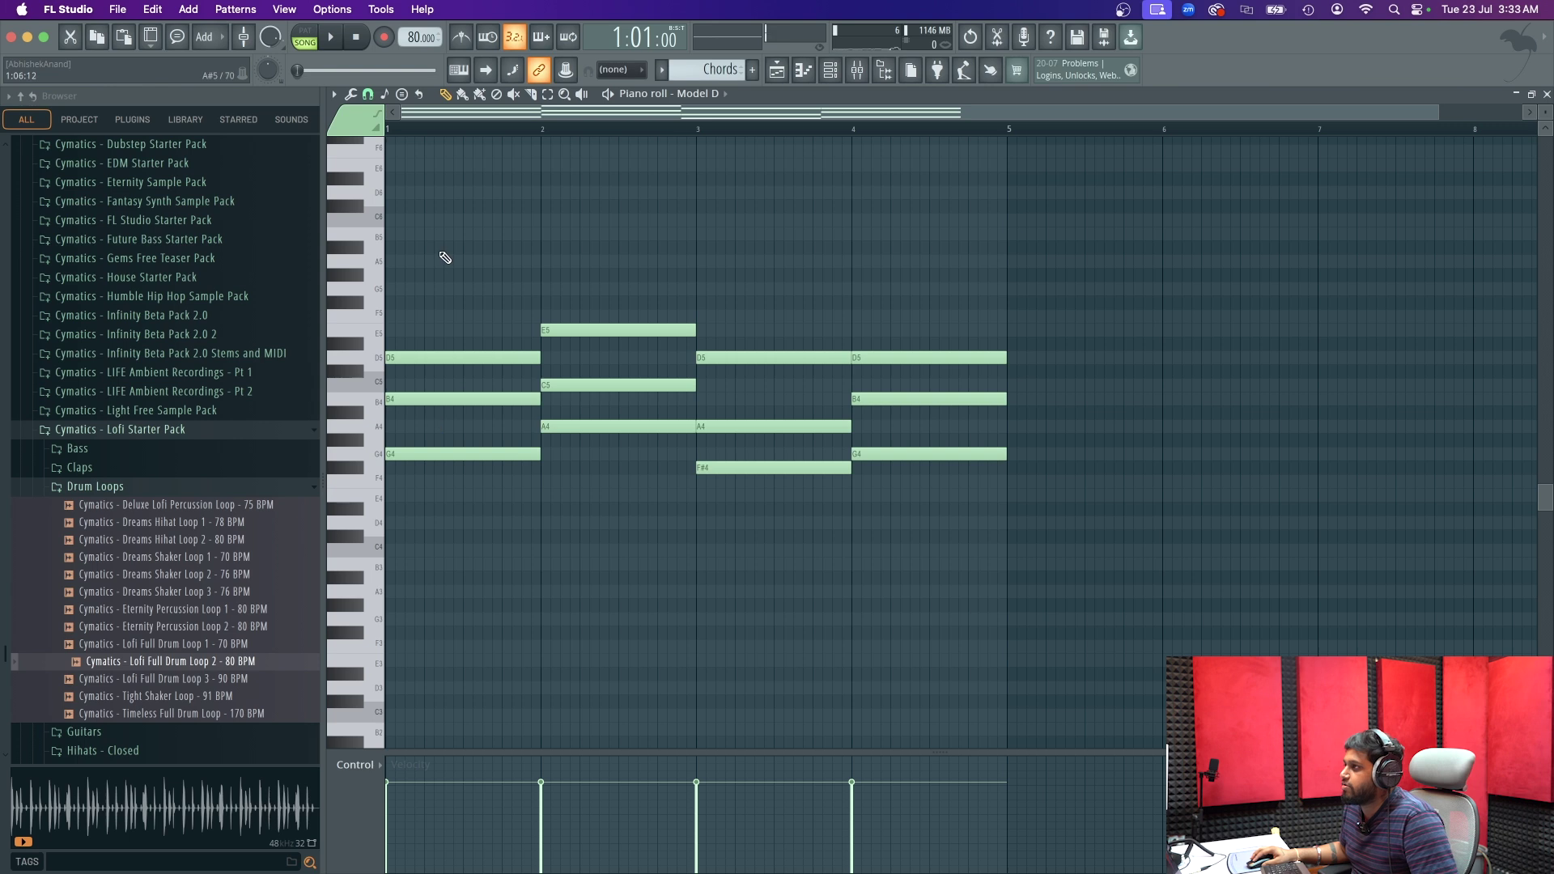
pyautogui.click(766, 71)
pyautogui.click(560, 558)
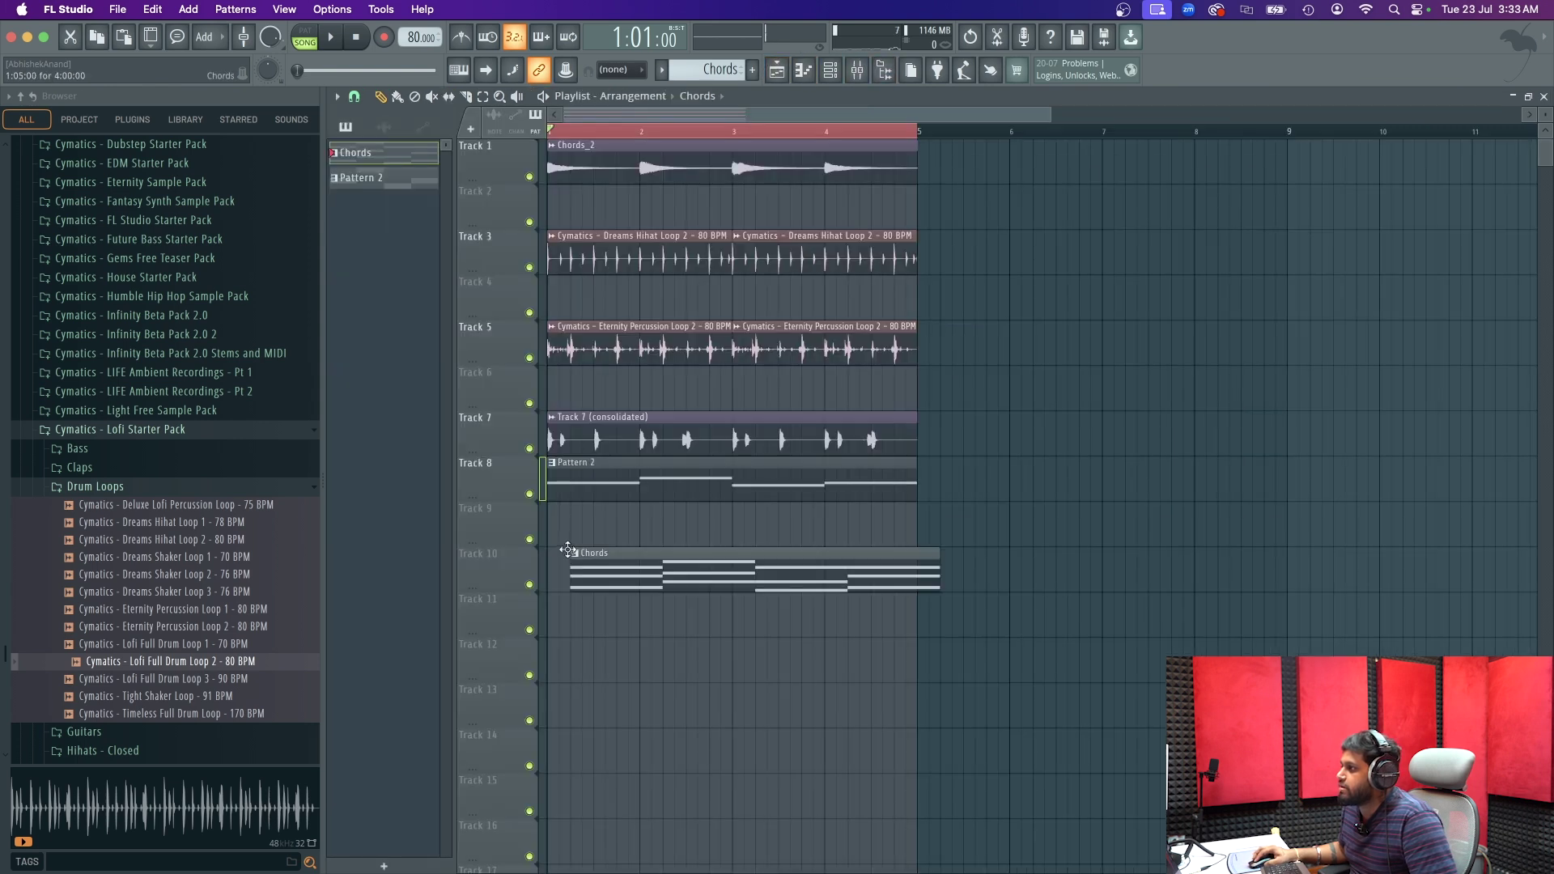
# - Open the Track 10 Chords clip in the piano roll, transpose all chord notes up one octave and remove stray notes
pyautogui.doubleClick(639, 570)
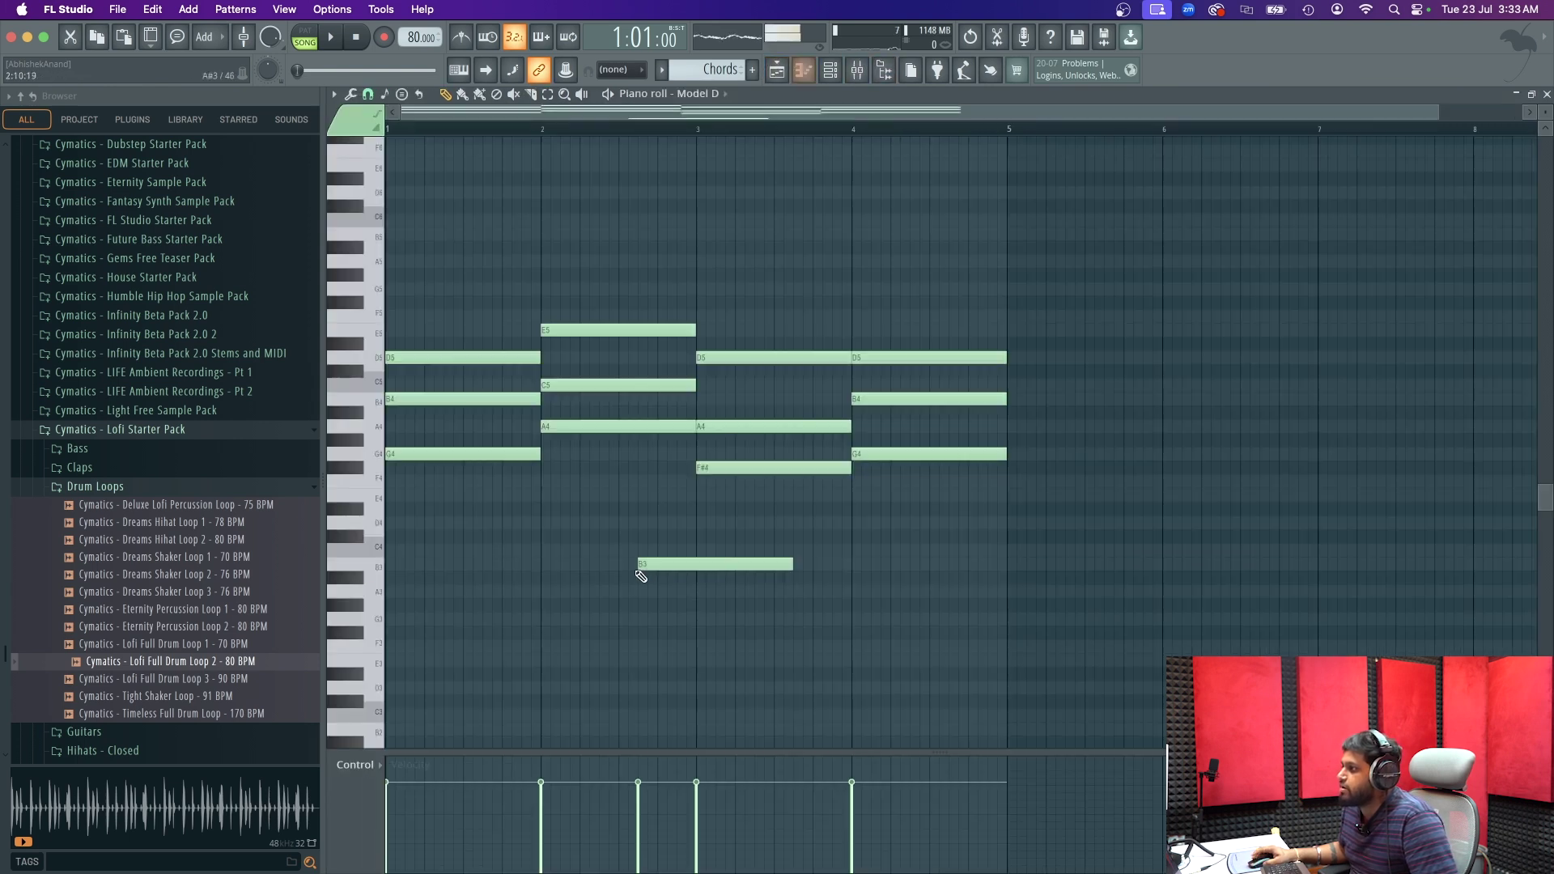
pyautogui.press('super+a')
pyautogui.press('super+Up')
pyautogui.click(433, 482)
pyautogui.rightClick(435, 482)
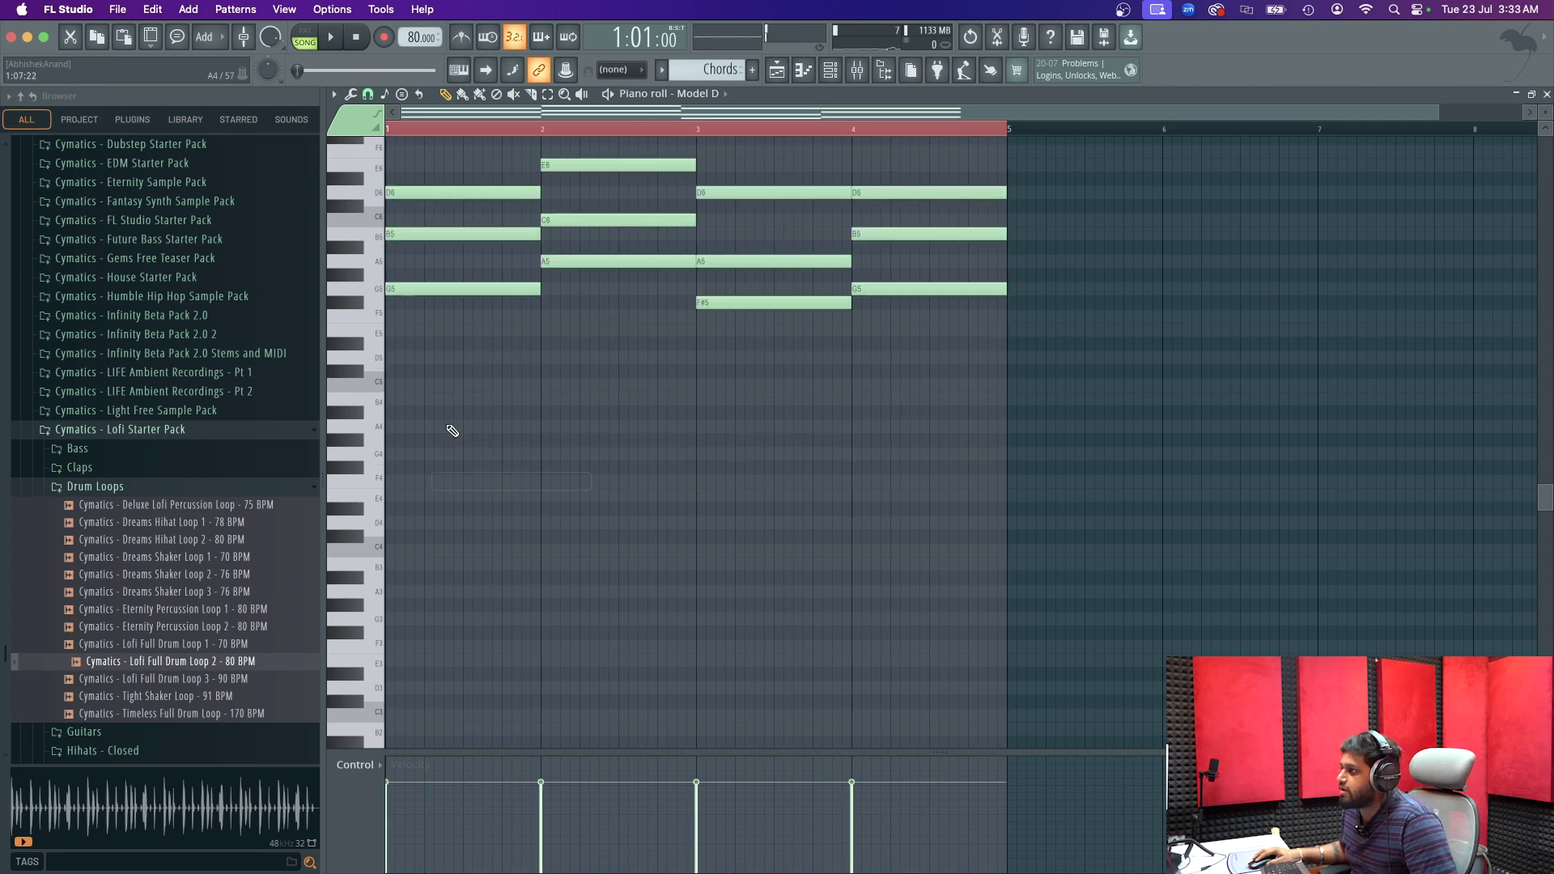
# - Draw a G4 note in bar 1, shorten it to four steps and start it at step 3
pyautogui.click(386, 453)
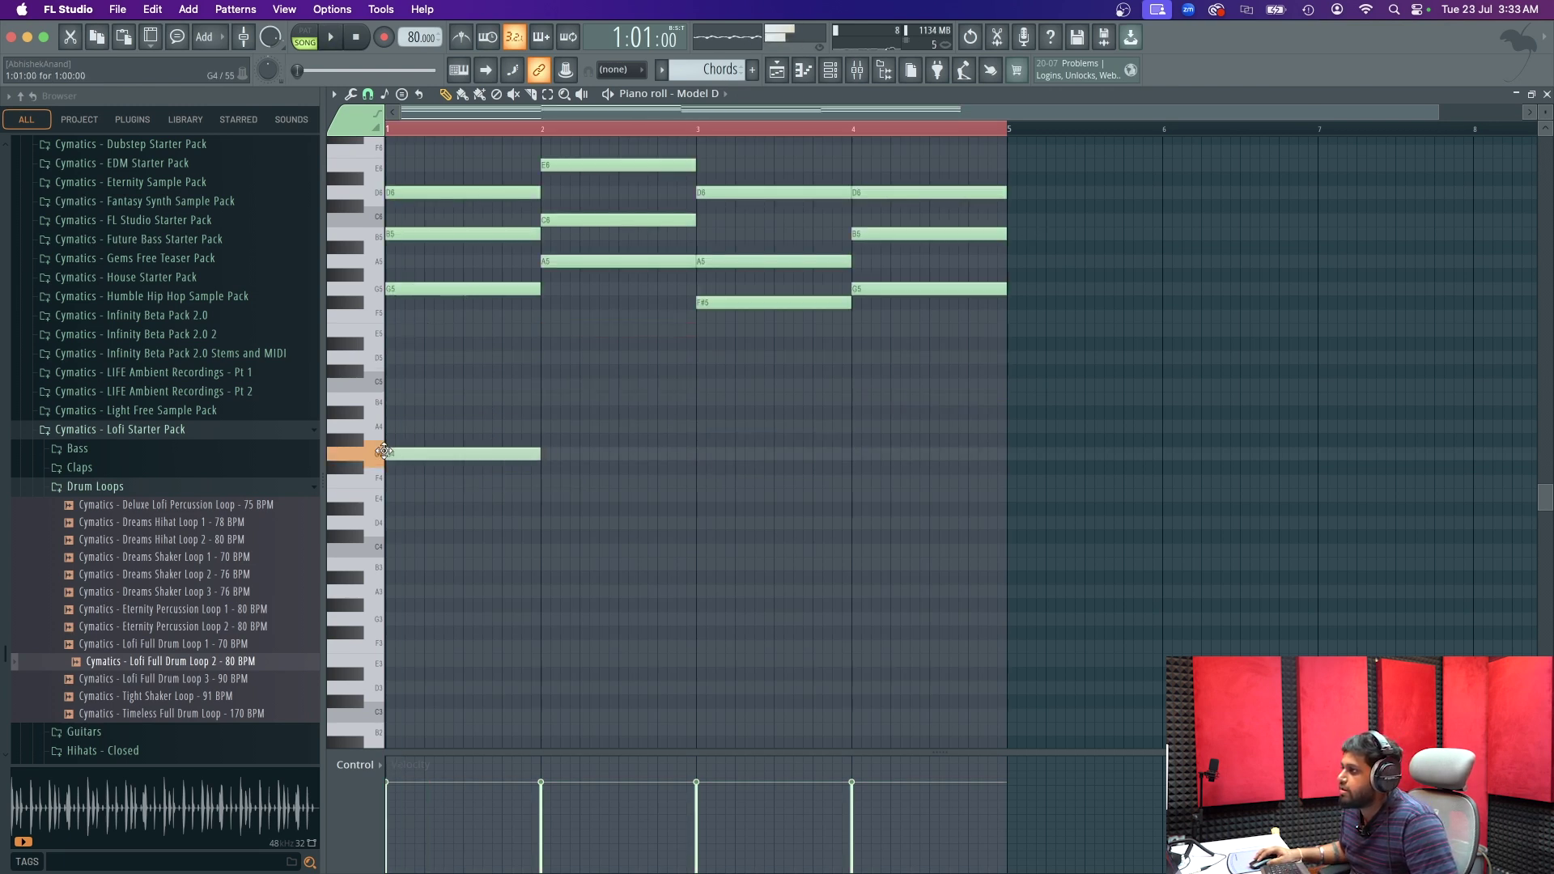
pyautogui.moveTo(539, 450); pyautogui.dragTo(421, 450)
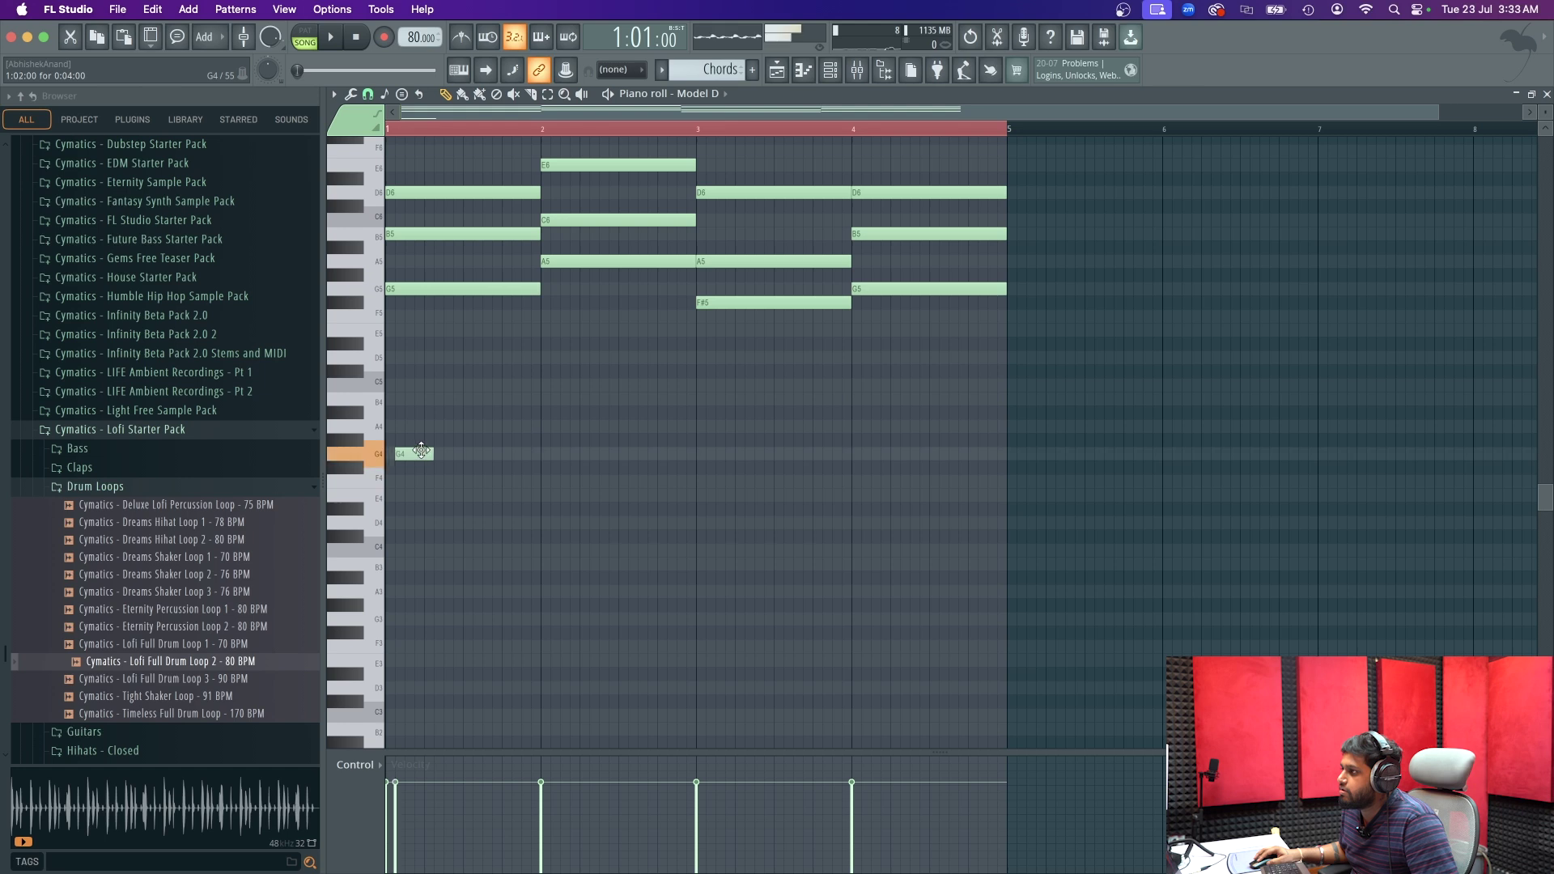
pyautogui.press('space')
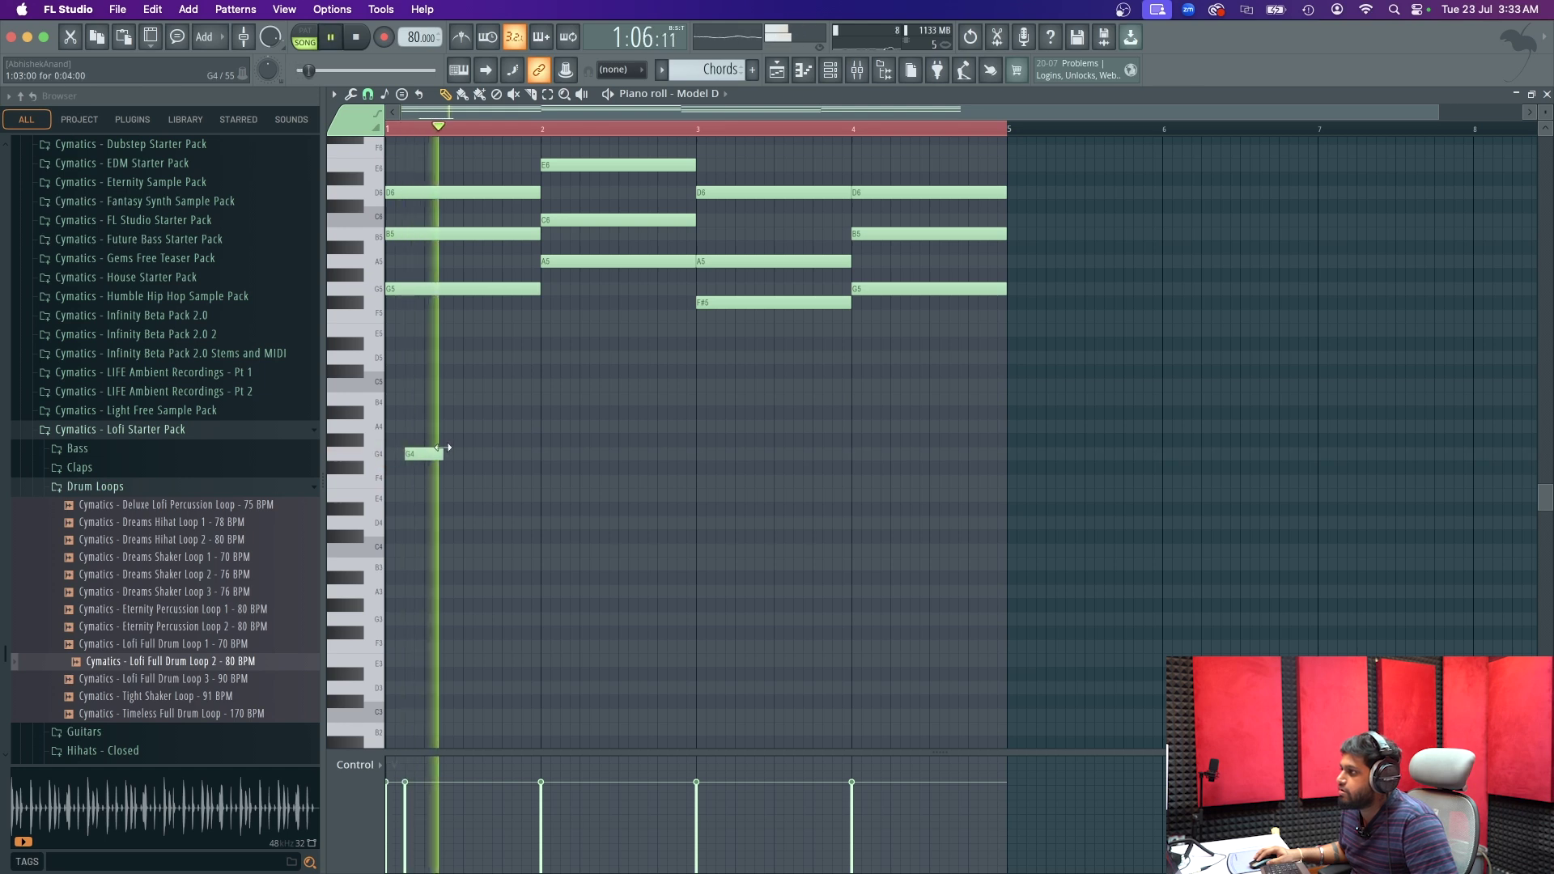
# - Play the pattern from the piano roll and add a second four-step G4 note at step 11 of bar 1
pyautogui.click(849, 77)
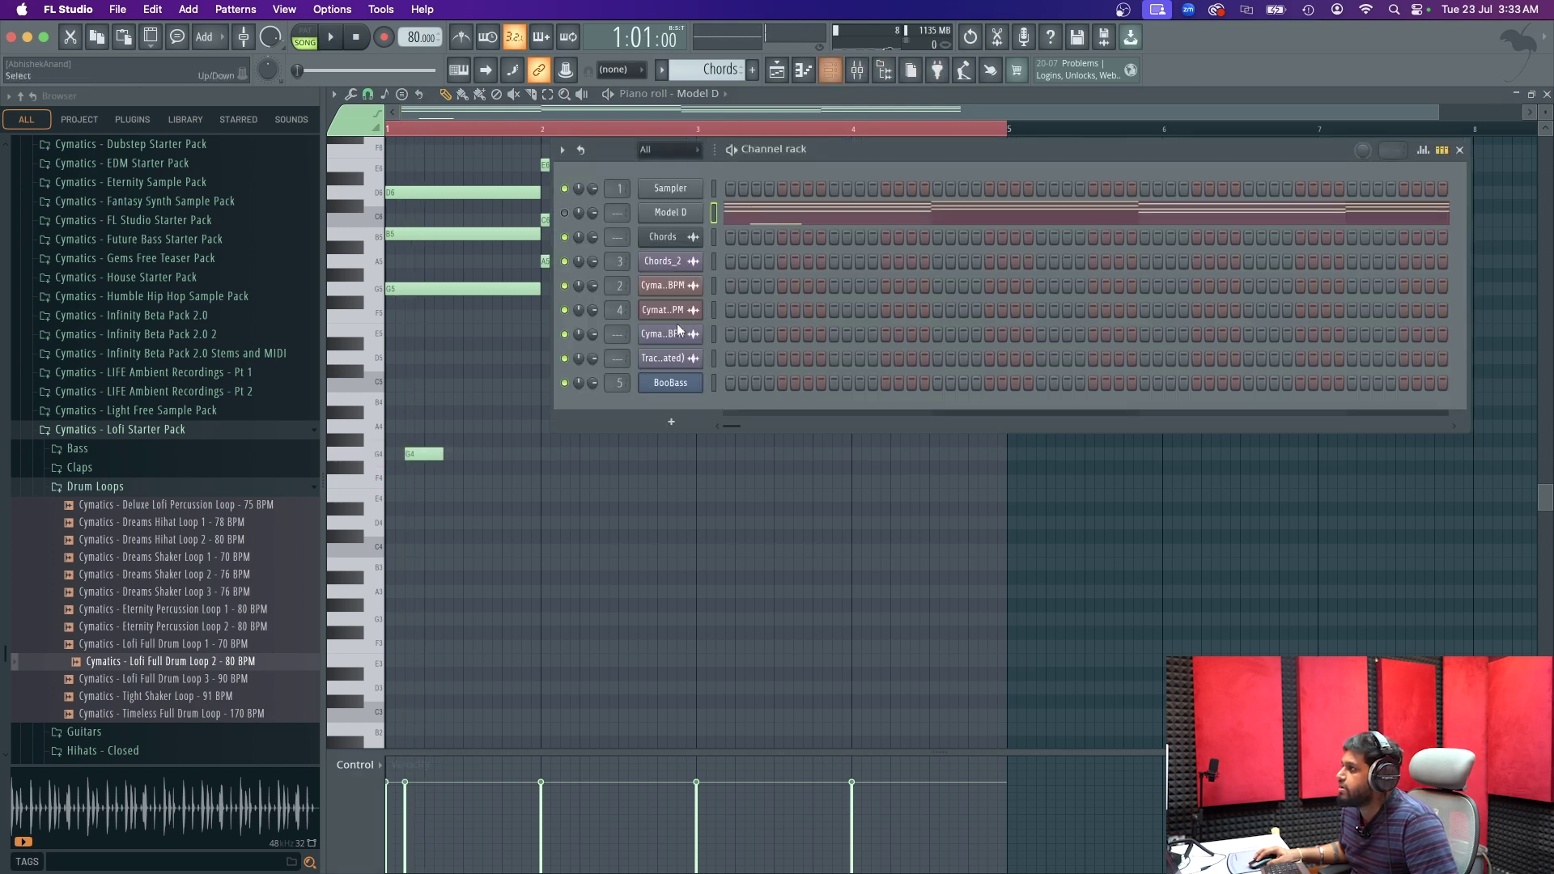
pyautogui.press('F6')
pyautogui.press('space')
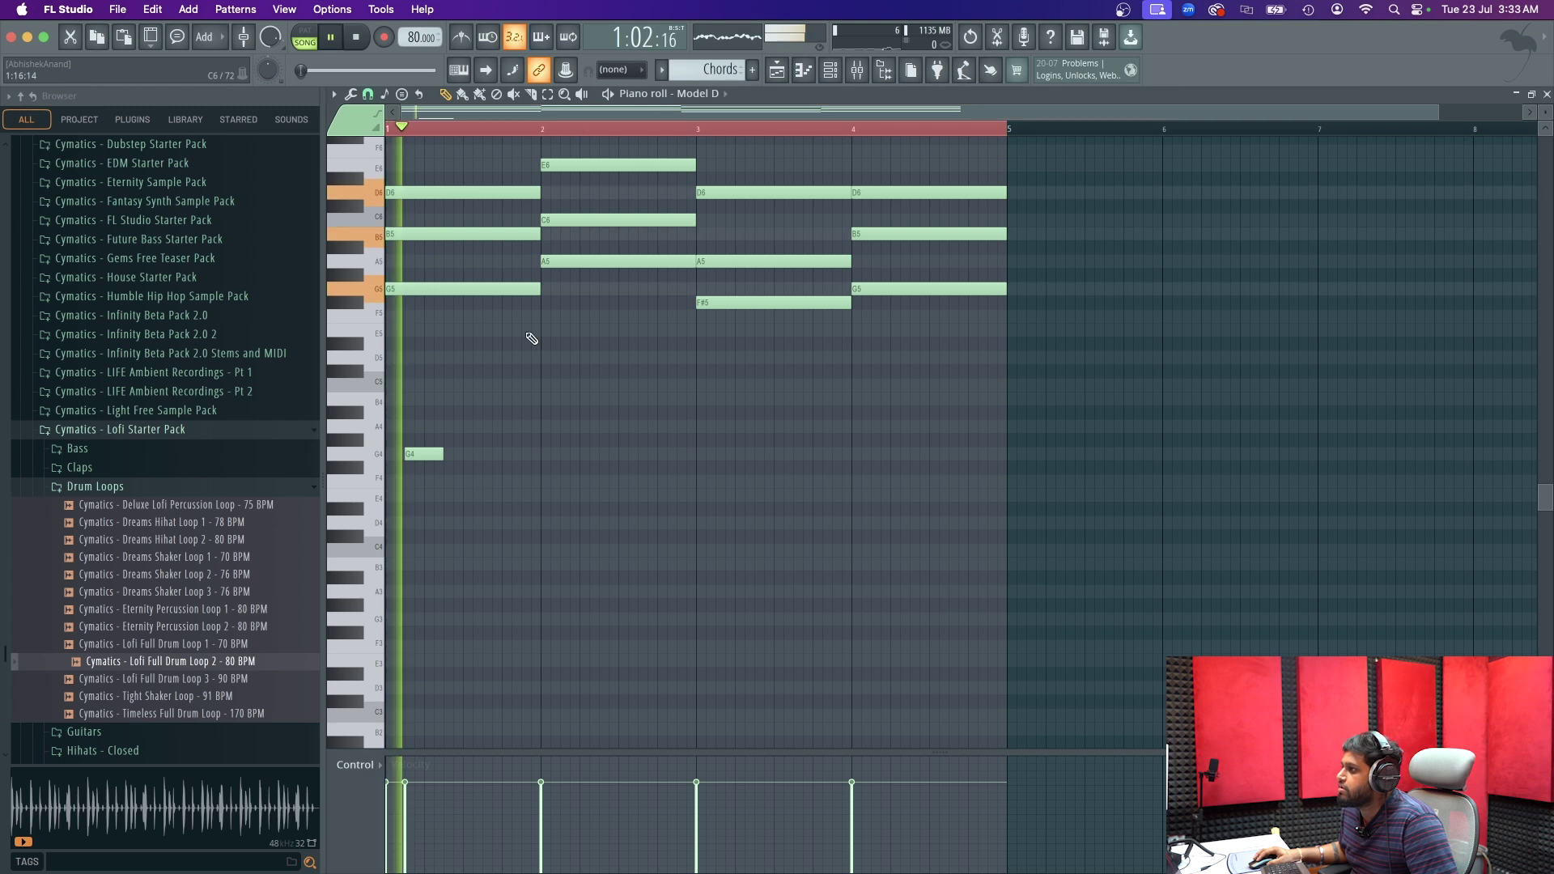
pyautogui.click(484, 457)
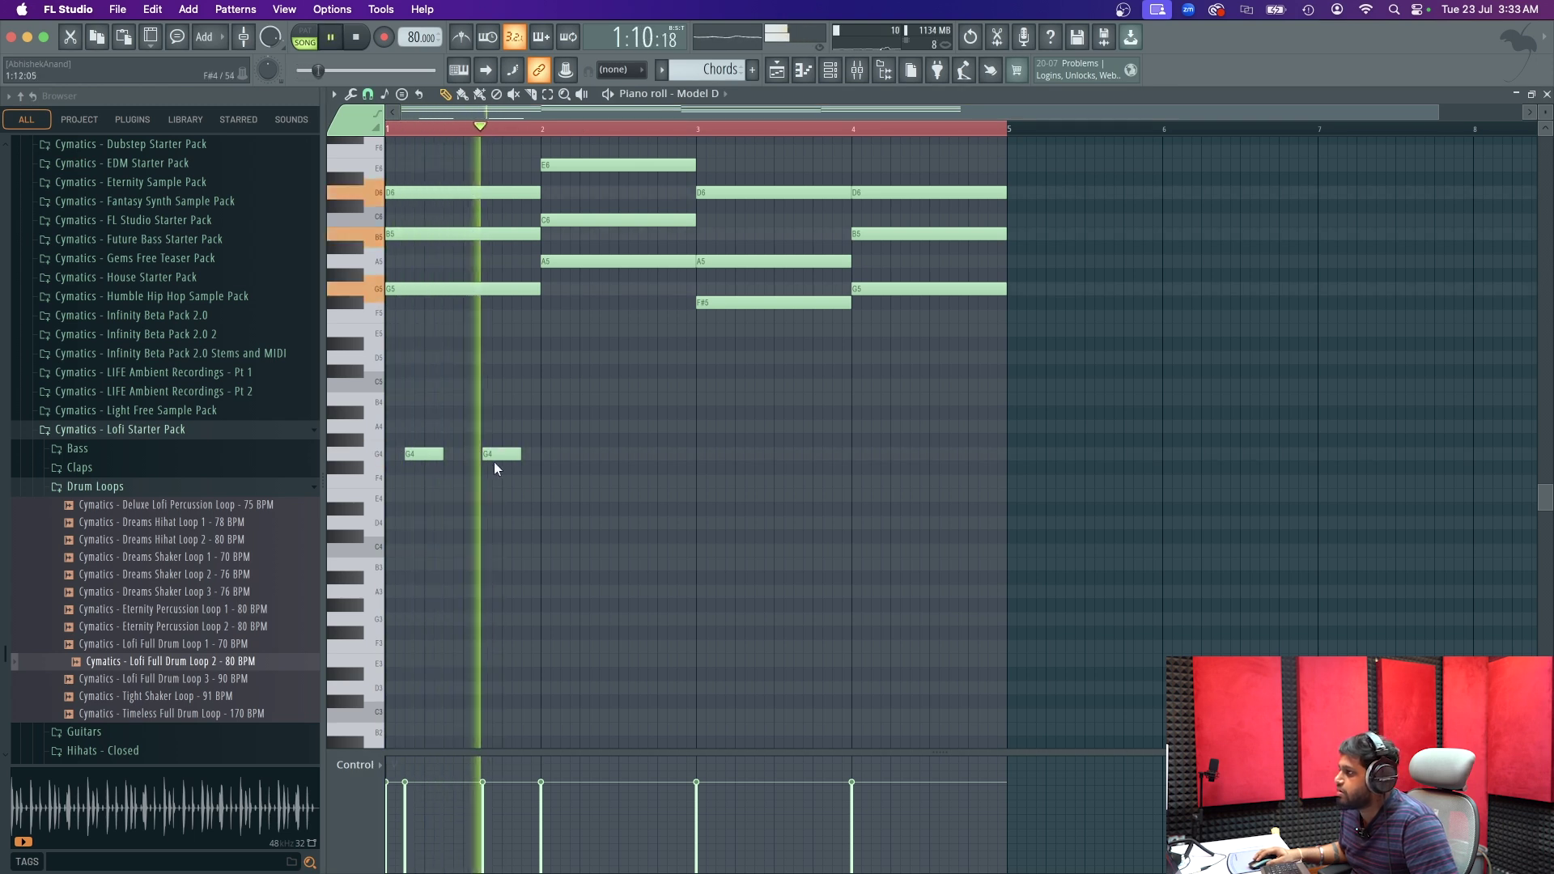
pyautogui.press('space')
# - Add two four-step A4 notes in bar 2, at steps 3 and 11
pyautogui.click(563, 454)
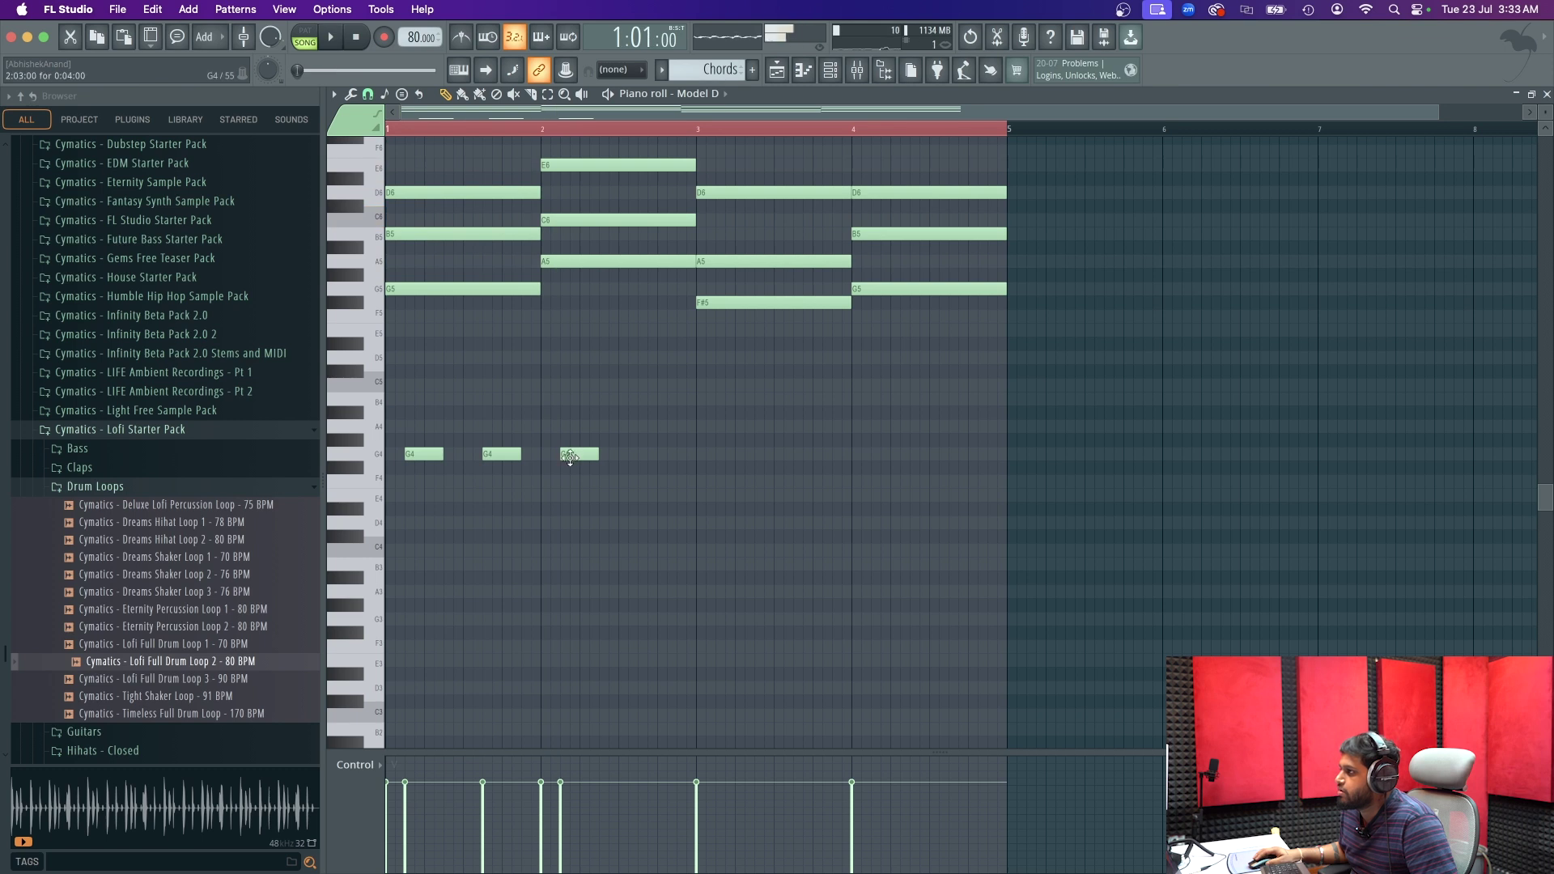
pyautogui.moveTo(581, 457)
pyautogui.mouseDown()
pyautogui.moveTo(579, 504)
pyautogui.moveTo(573, 429)
pyautogui.mouseUp()
pyautogui.click(643, 427)
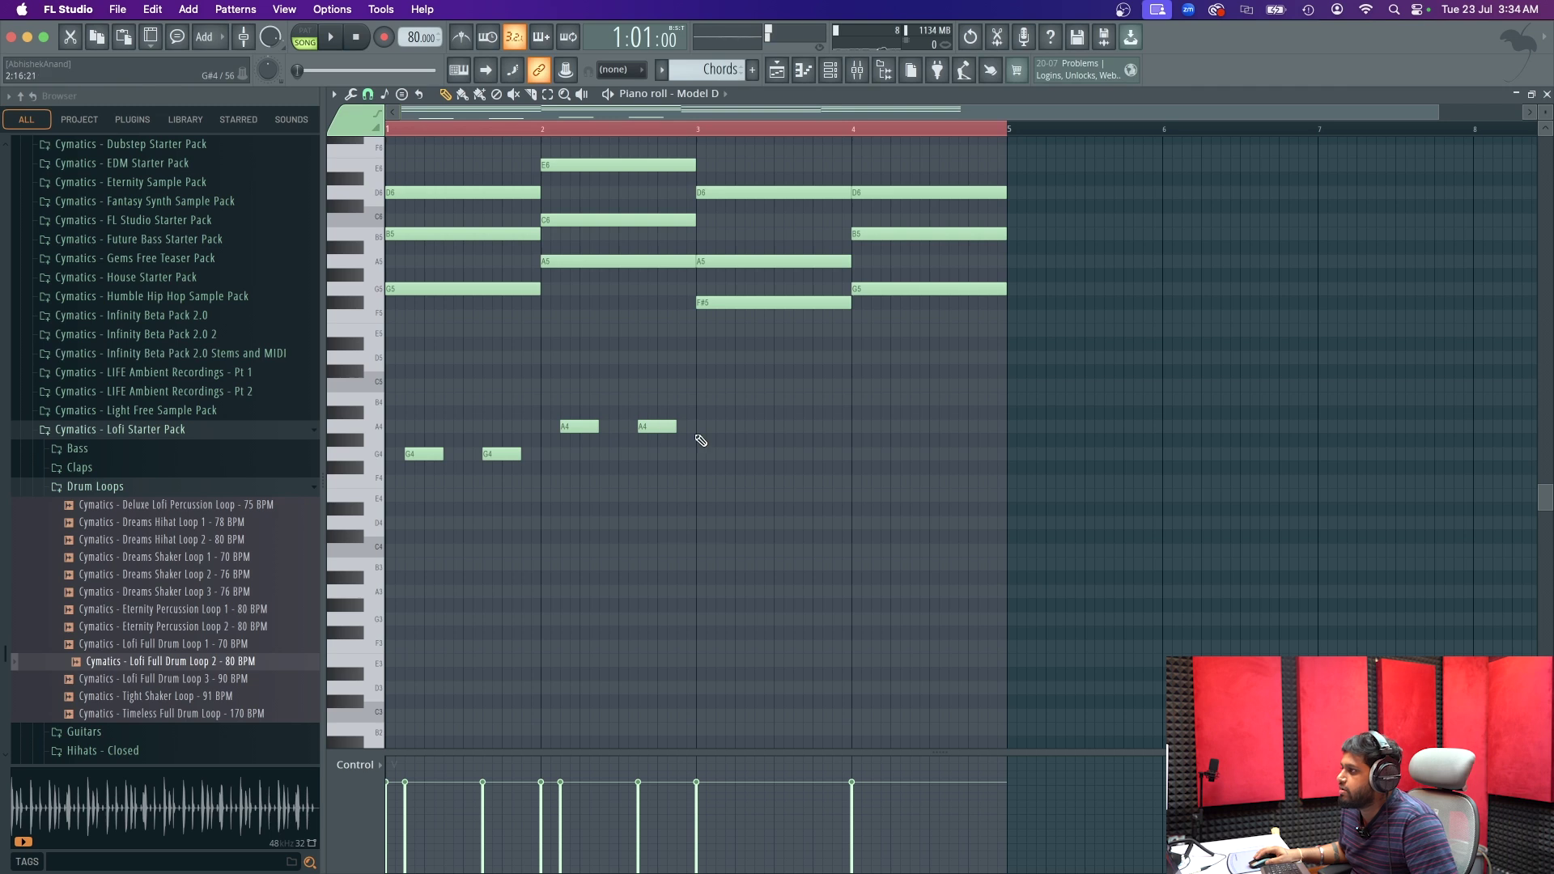
# - Audition the melody and add two four-step D4 notes in bar 3, at steps 3 and 11
pyautogui.press('space')
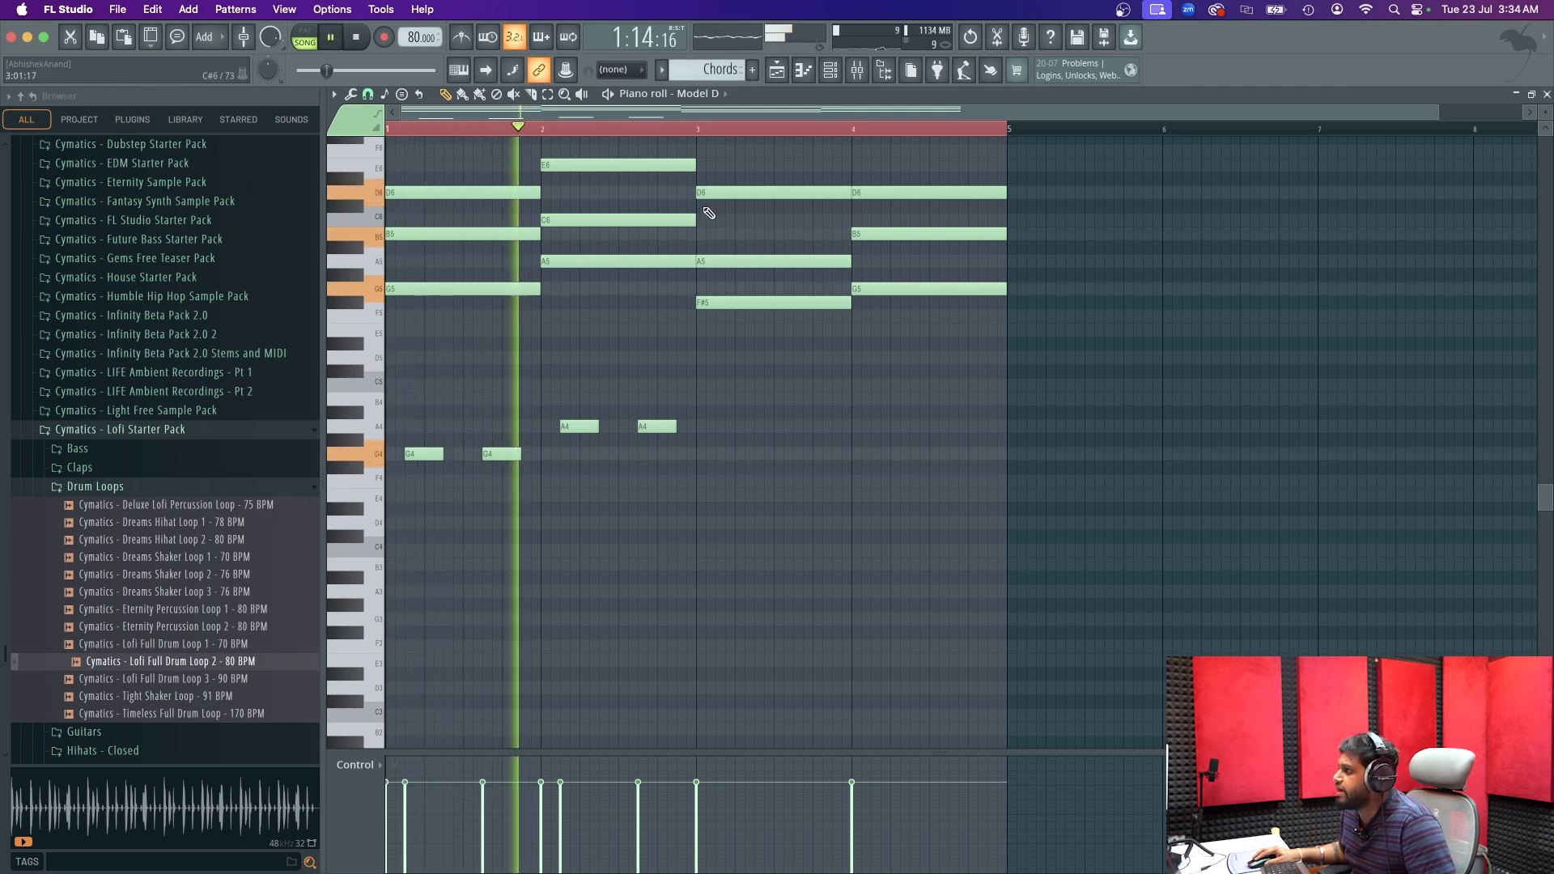
pyautogui.press('space')
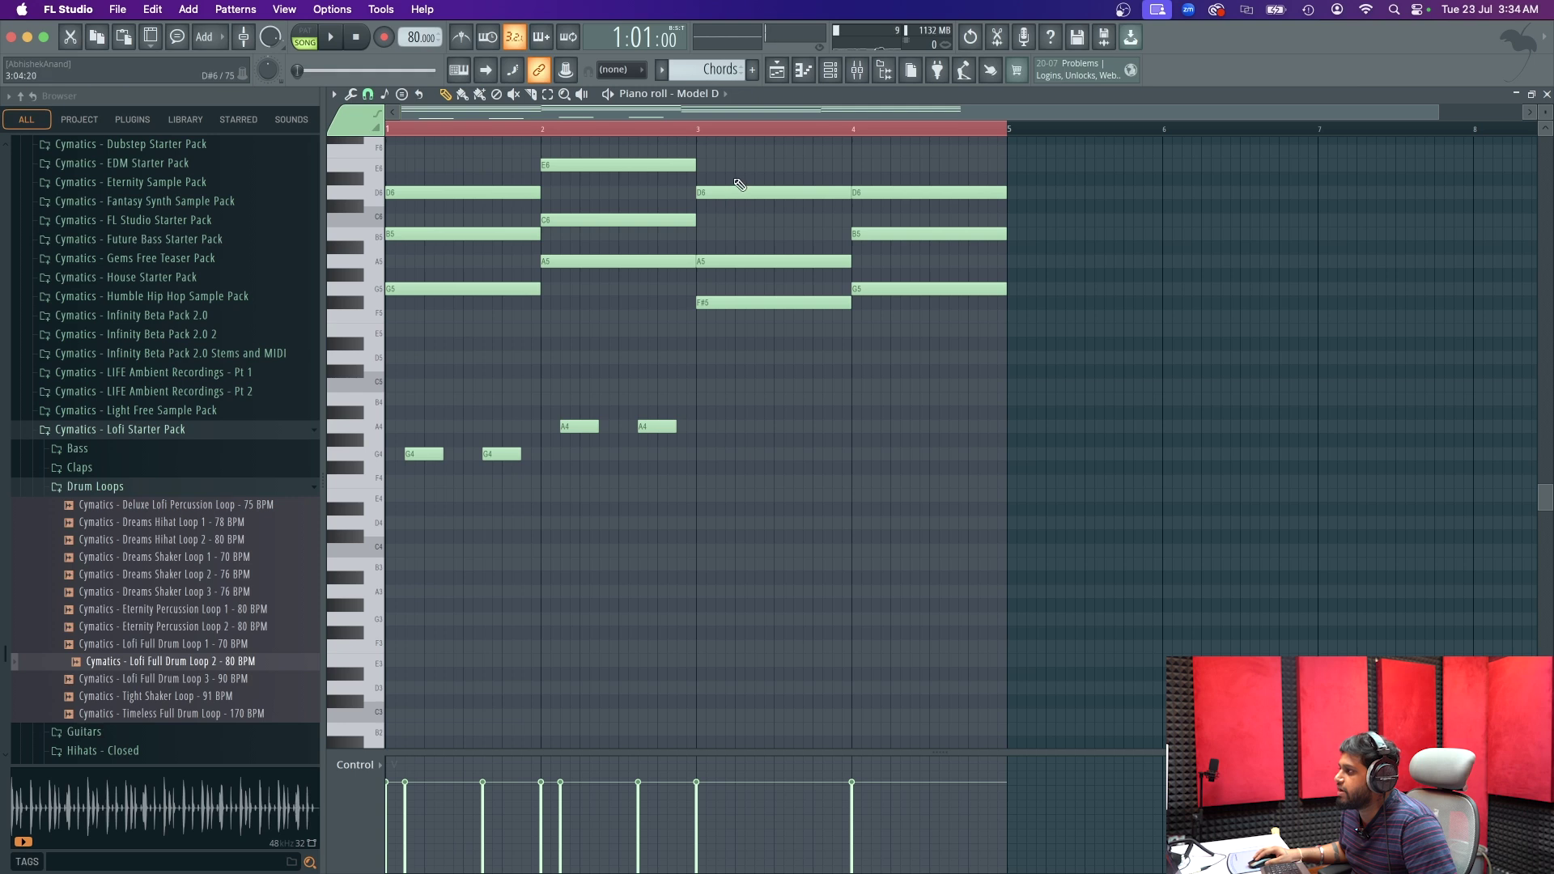
pyautogui.press('space')
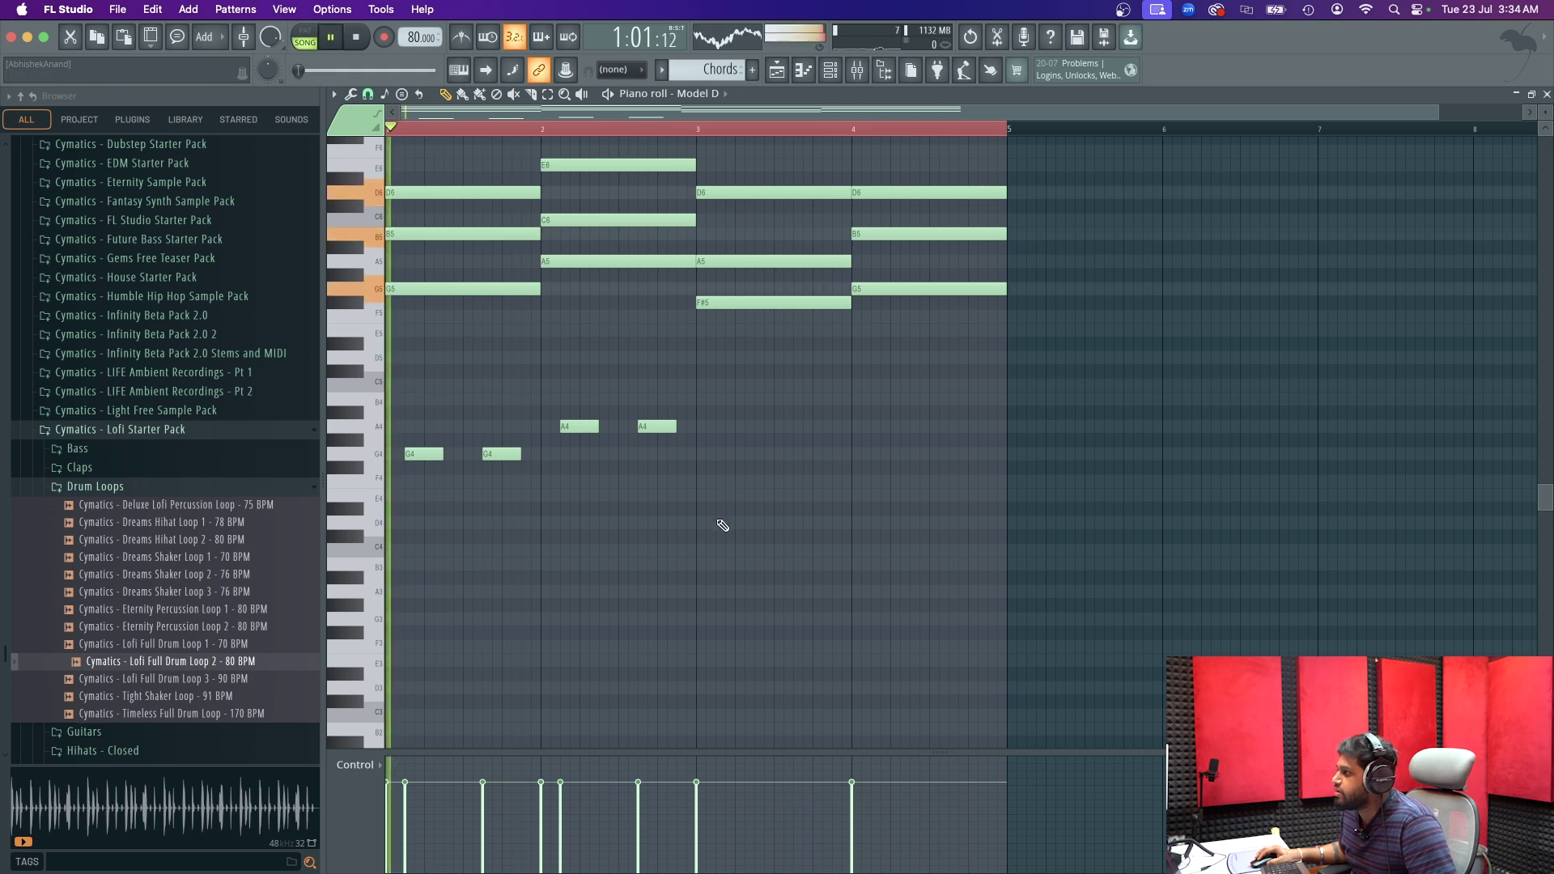
pyautogui.click(720, 522)
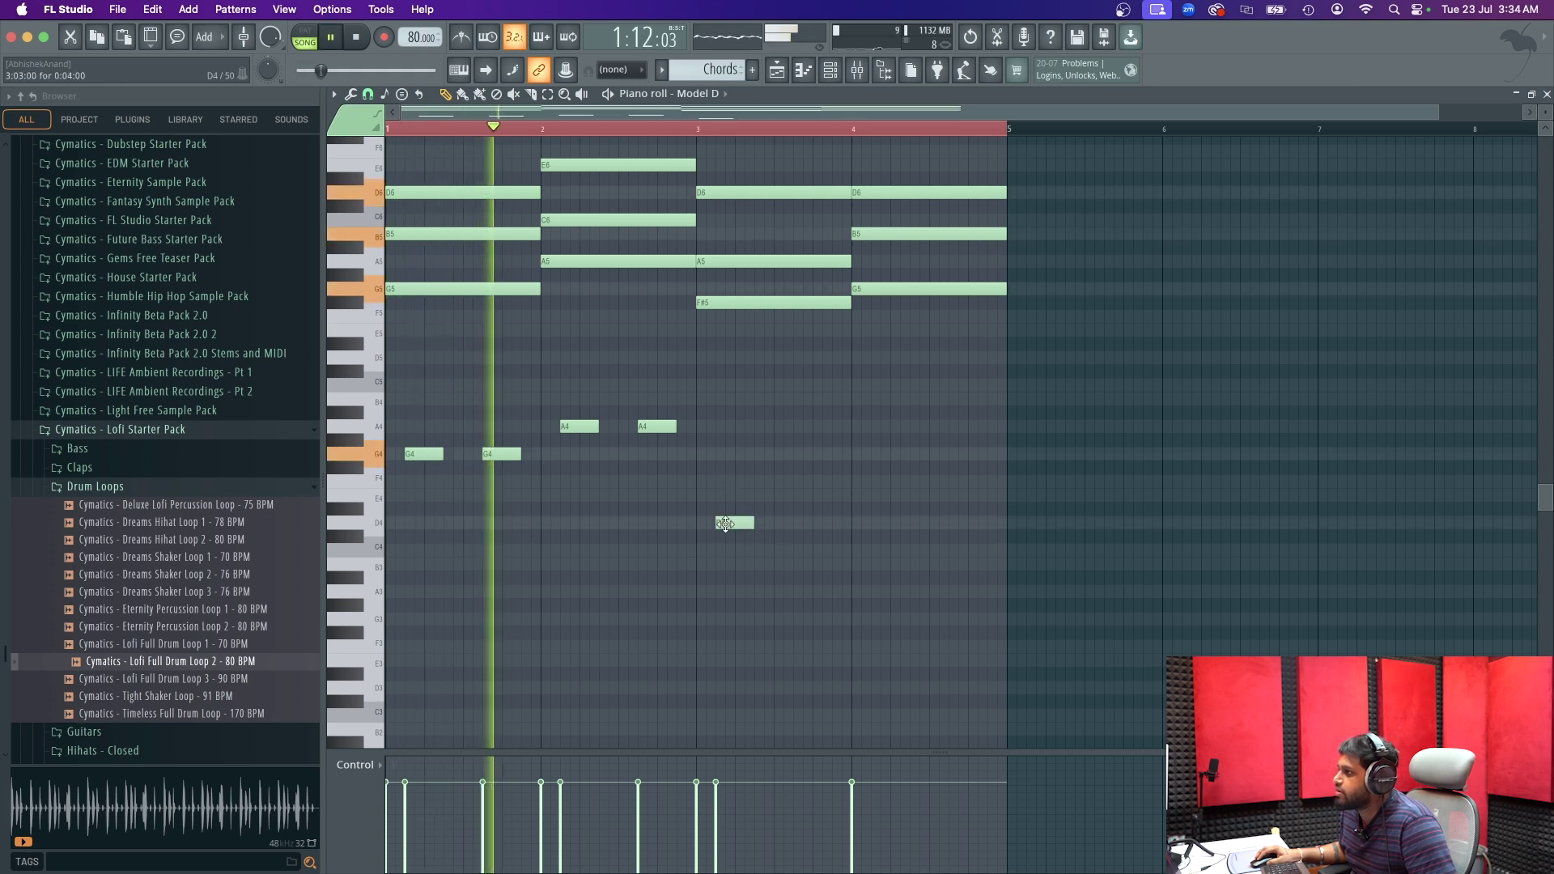
pyautogui.click(800, 522)
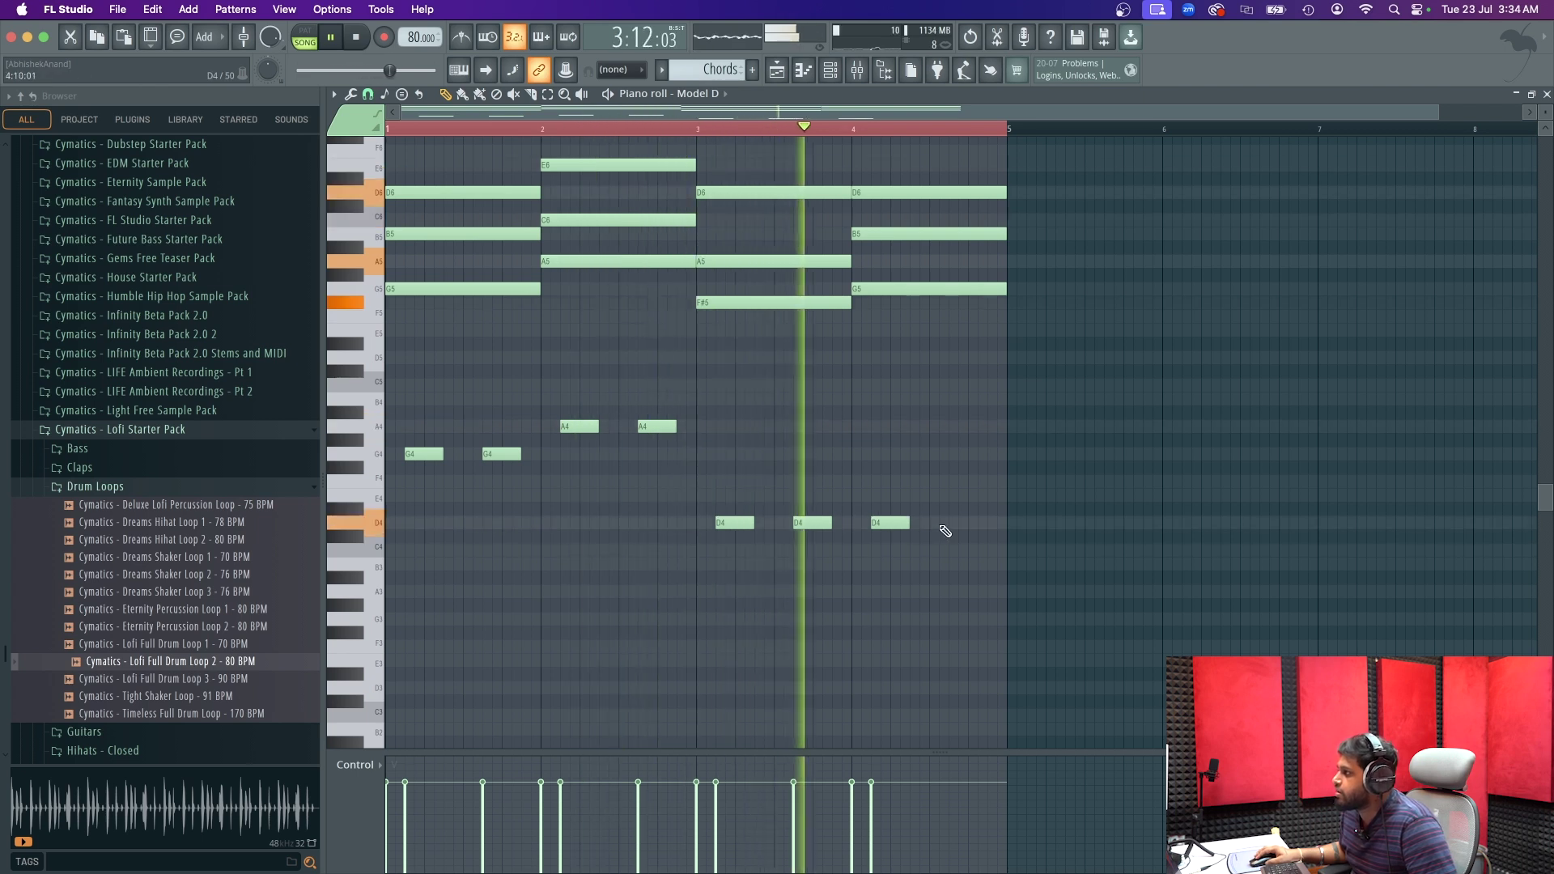
# - Replay the pattern and add two four-step G4 notes in bar 4, at steps 3 and 11
pyautogui.press('space')
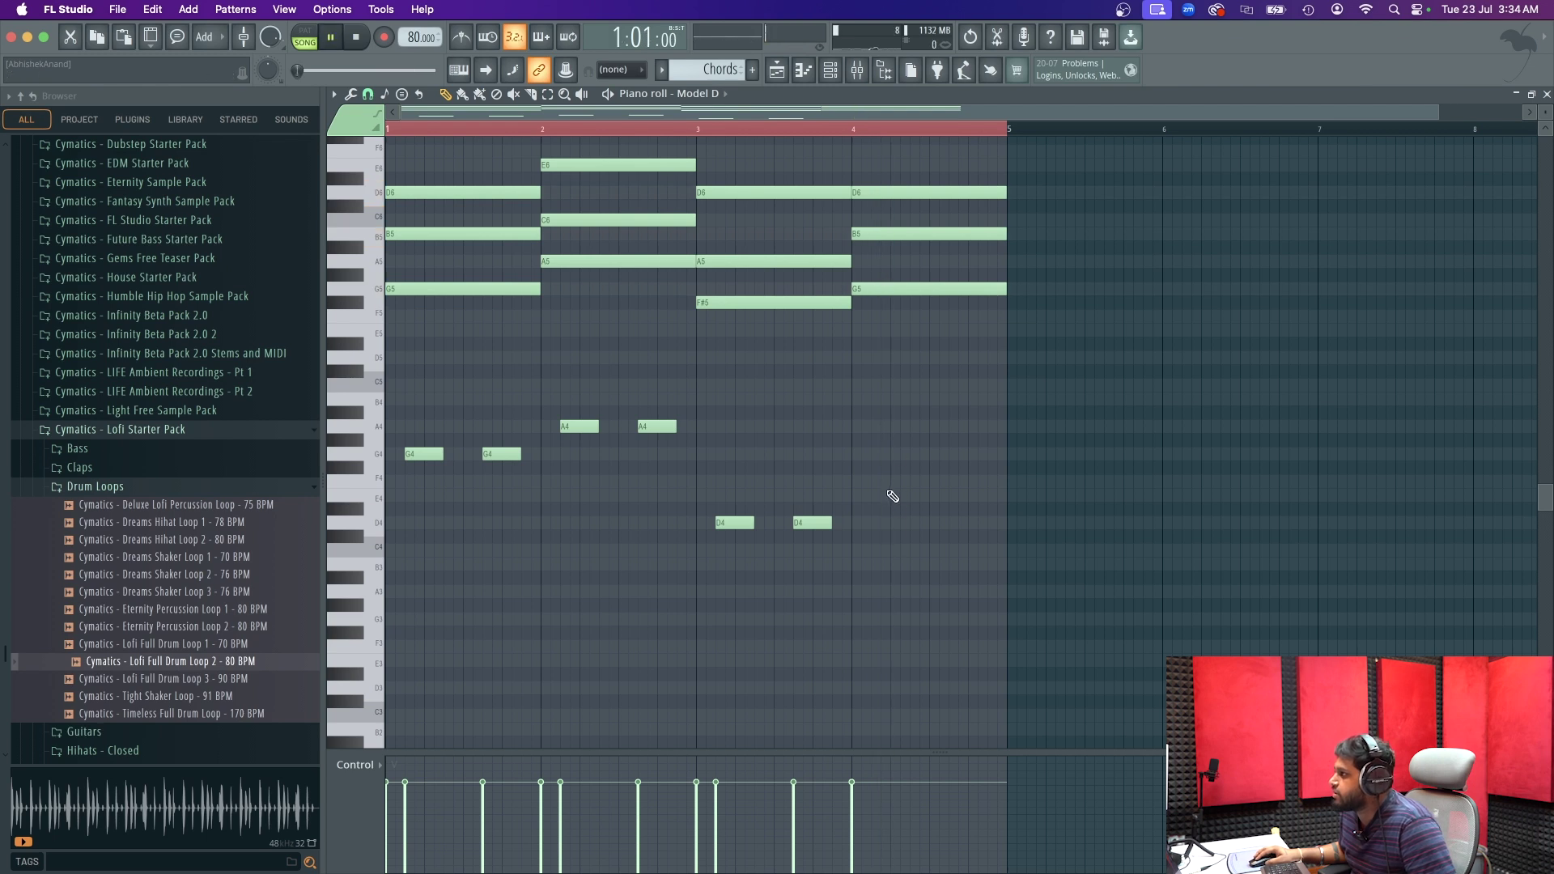
pyautogui.press('space')
pyautogui.click(881, 454)
pyautogui.click(959, 454)
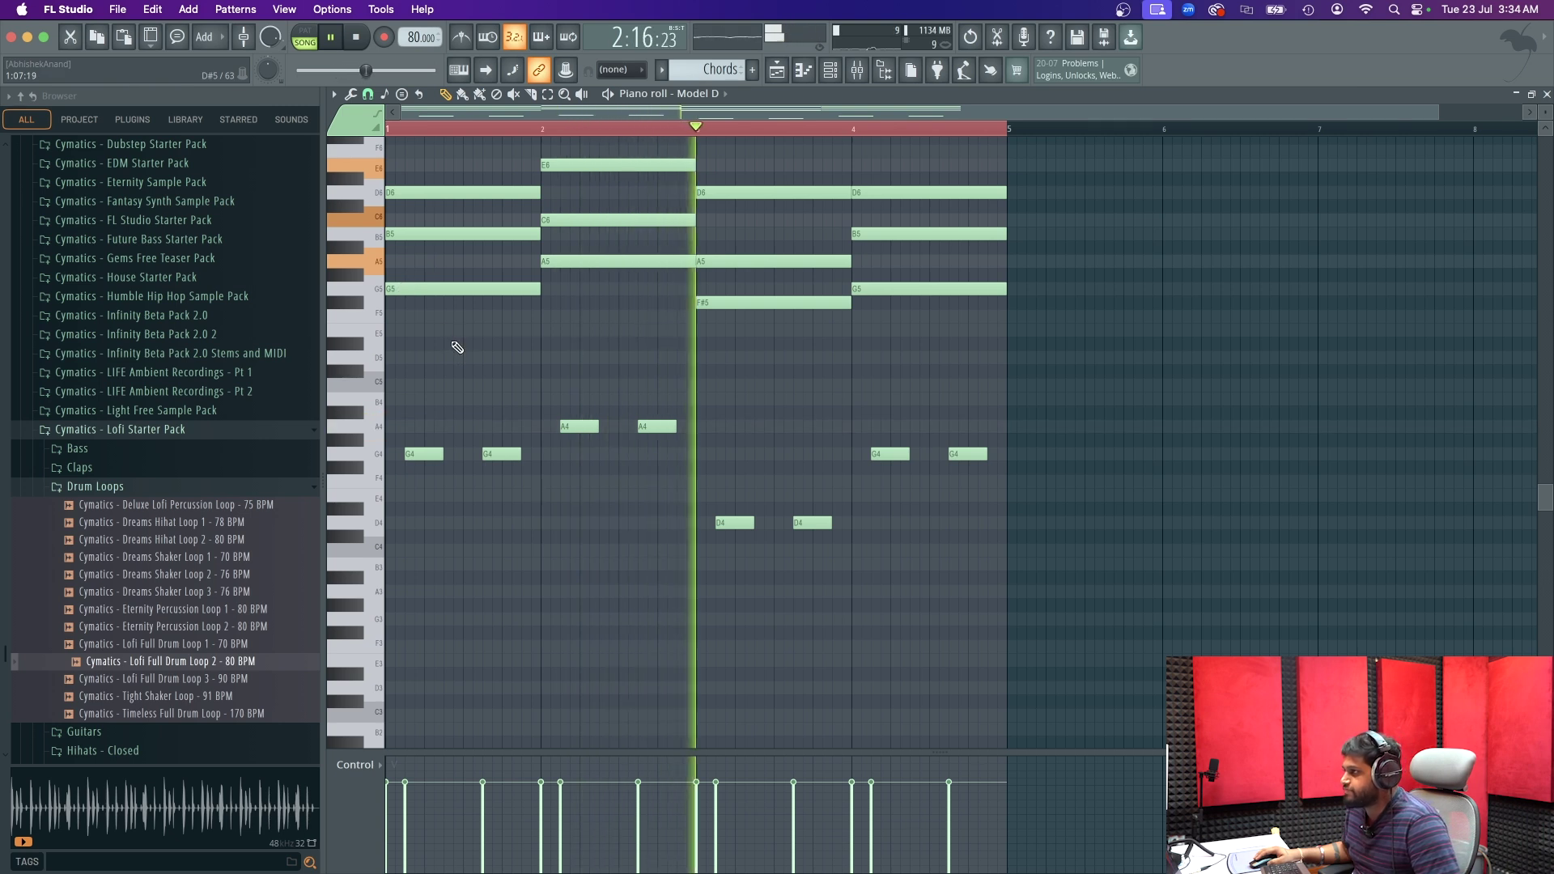
# - Delete all the long chord notes from bars 1 to 4, leaving only the short melody notes
pyautogui.rightClick(466, 289)
pyautogui.rightClick(473, 234)
pyautogui.rightClick(478, 193)
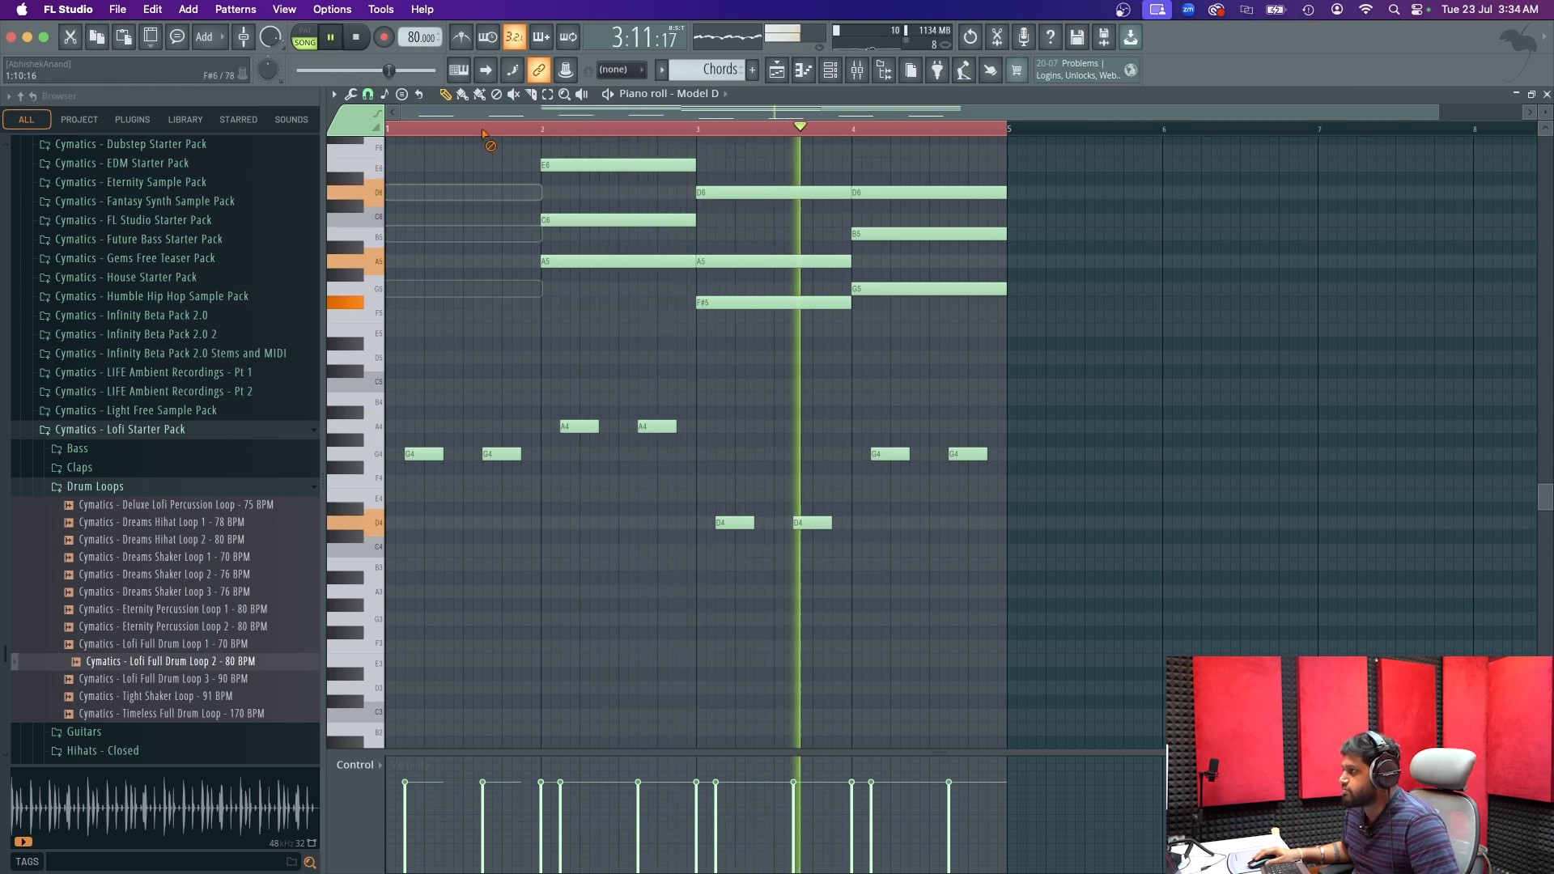
pyautogui.rightClick(576, 188)
pyautogui.rightClick(587, 243)
pyautogui.rightClick(596, 284)
pyautogui.rightClick(716, 326)
pyautogui.rightClick(736, 284)
pyautogui.rightClick(895, 257)
pyautogui.rightClick(890, 361)
pyautogui.rightClick(729, 265)
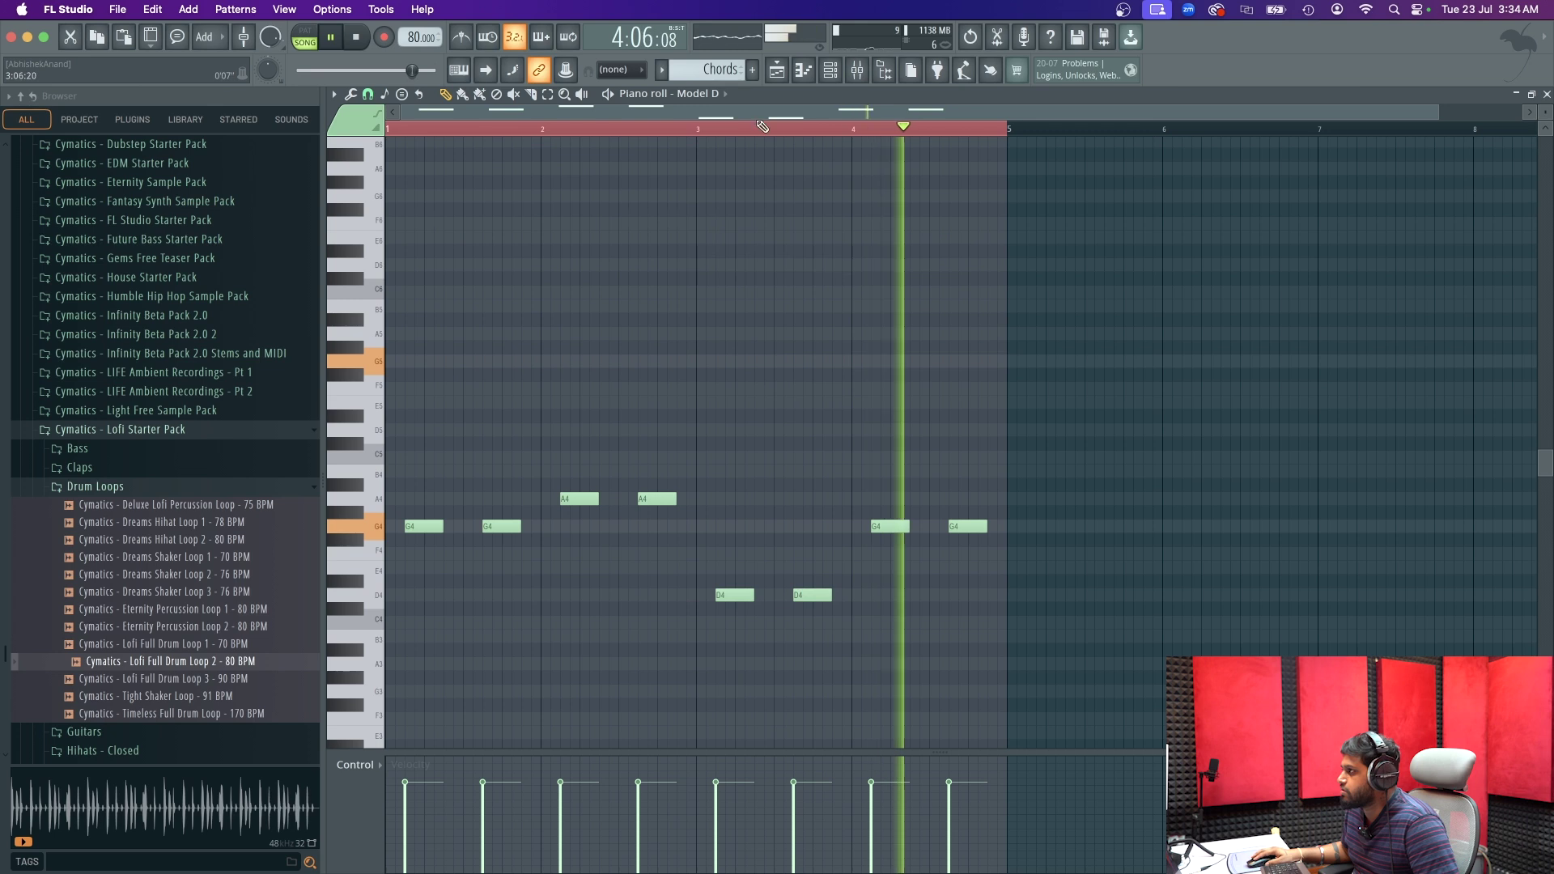
# - Reopen the Track 10 Chords clip in the piano roll and transpose all its short notes up one octave
pyautogui.press('F5')
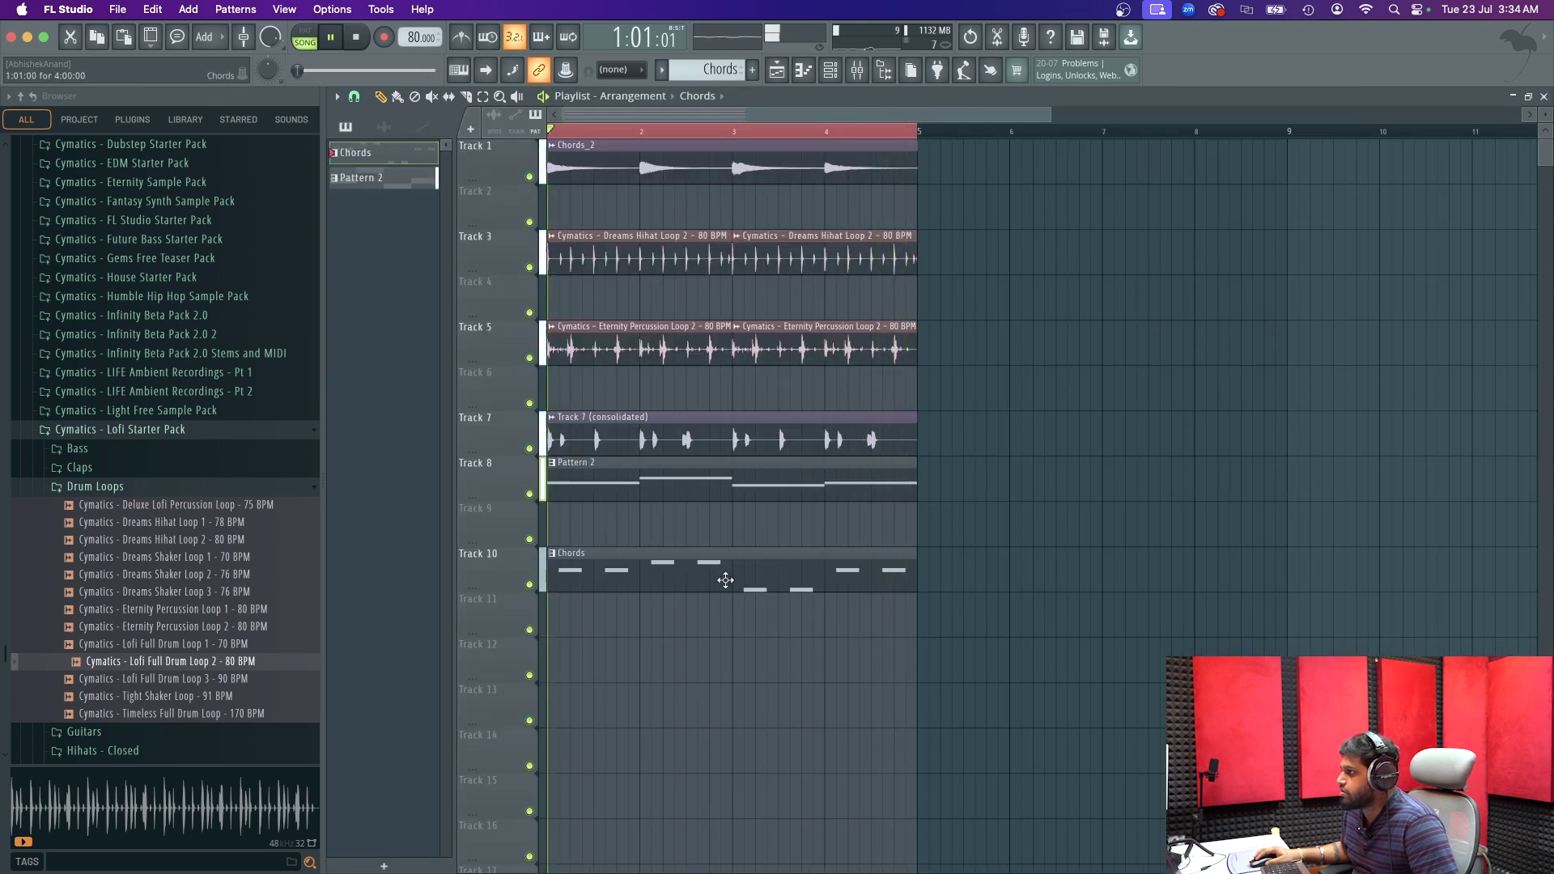
pyautogui.doubleClick(725, 580)
pyautogui.press('space')
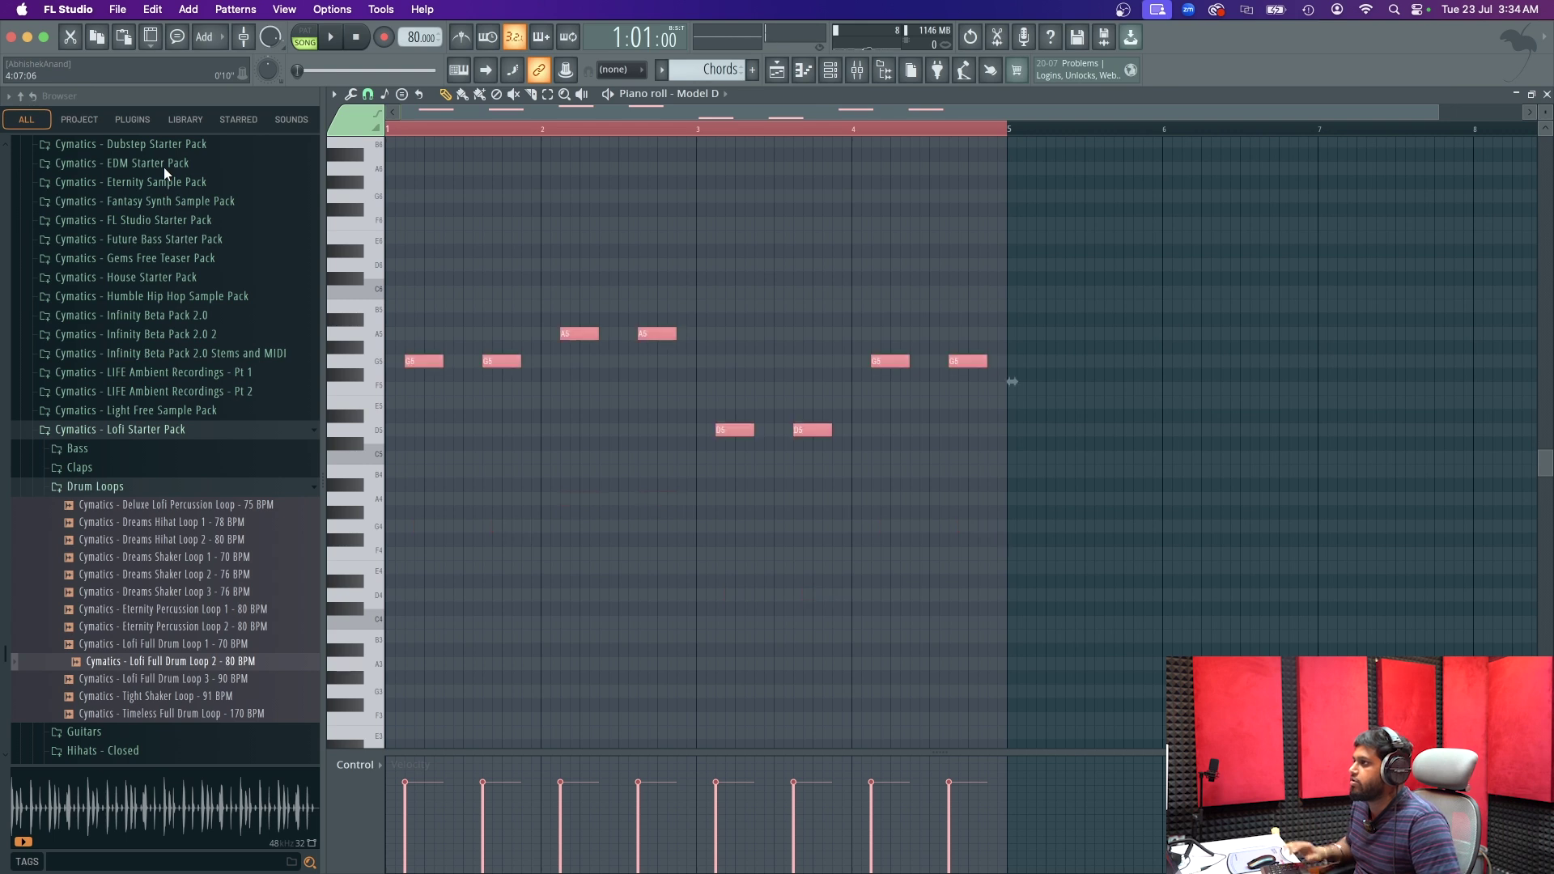
# - Return to the playlist and rename the Chords pattern as Chunks
pyautogui.click(789, 69)
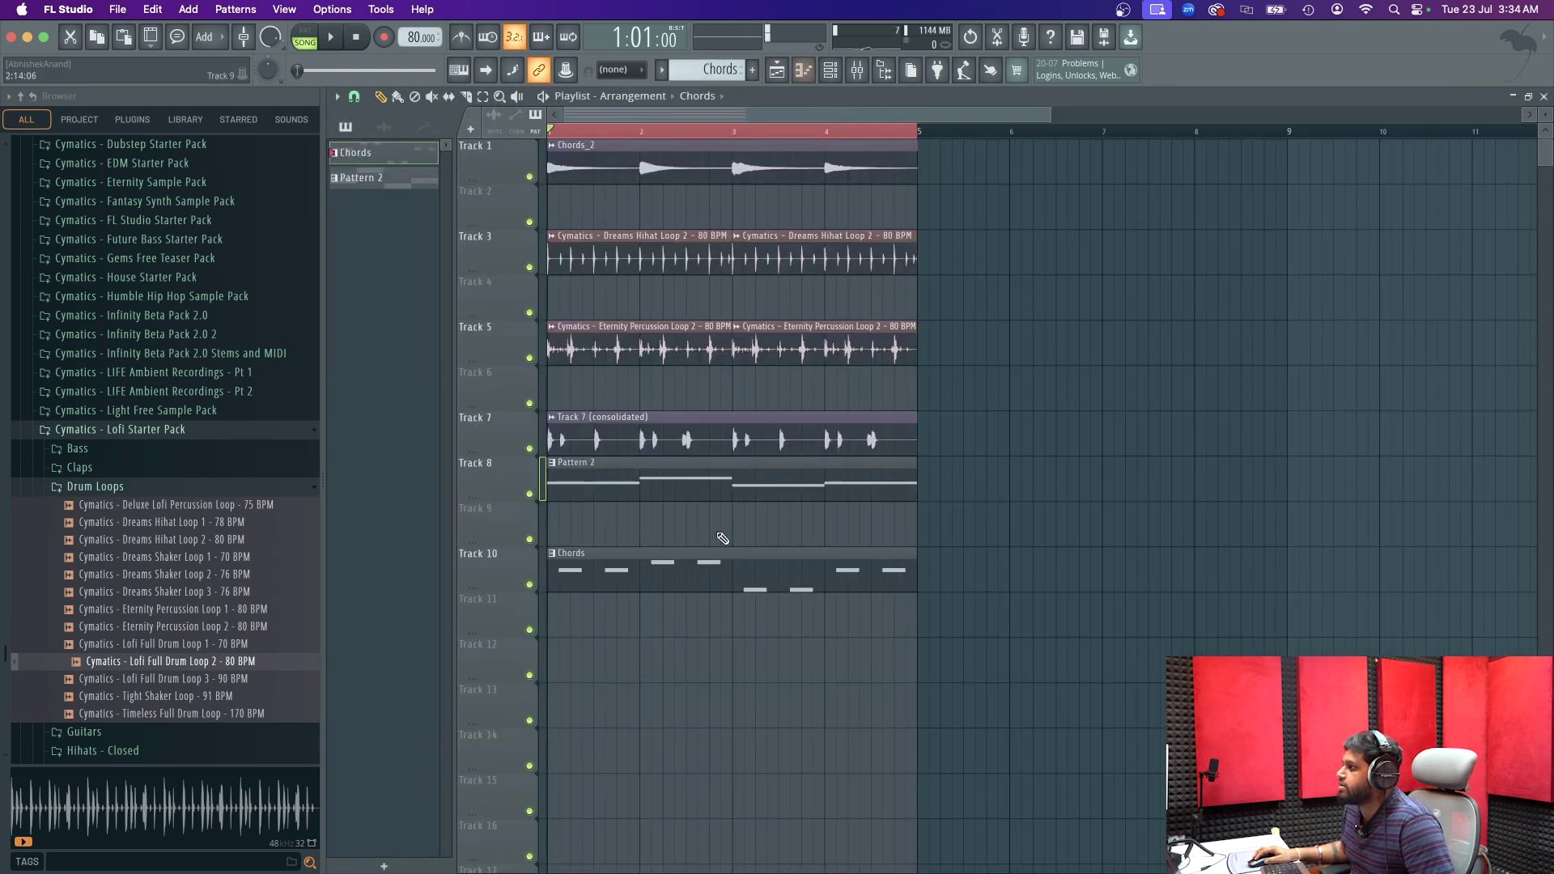
pyautogui.click(664, 73)
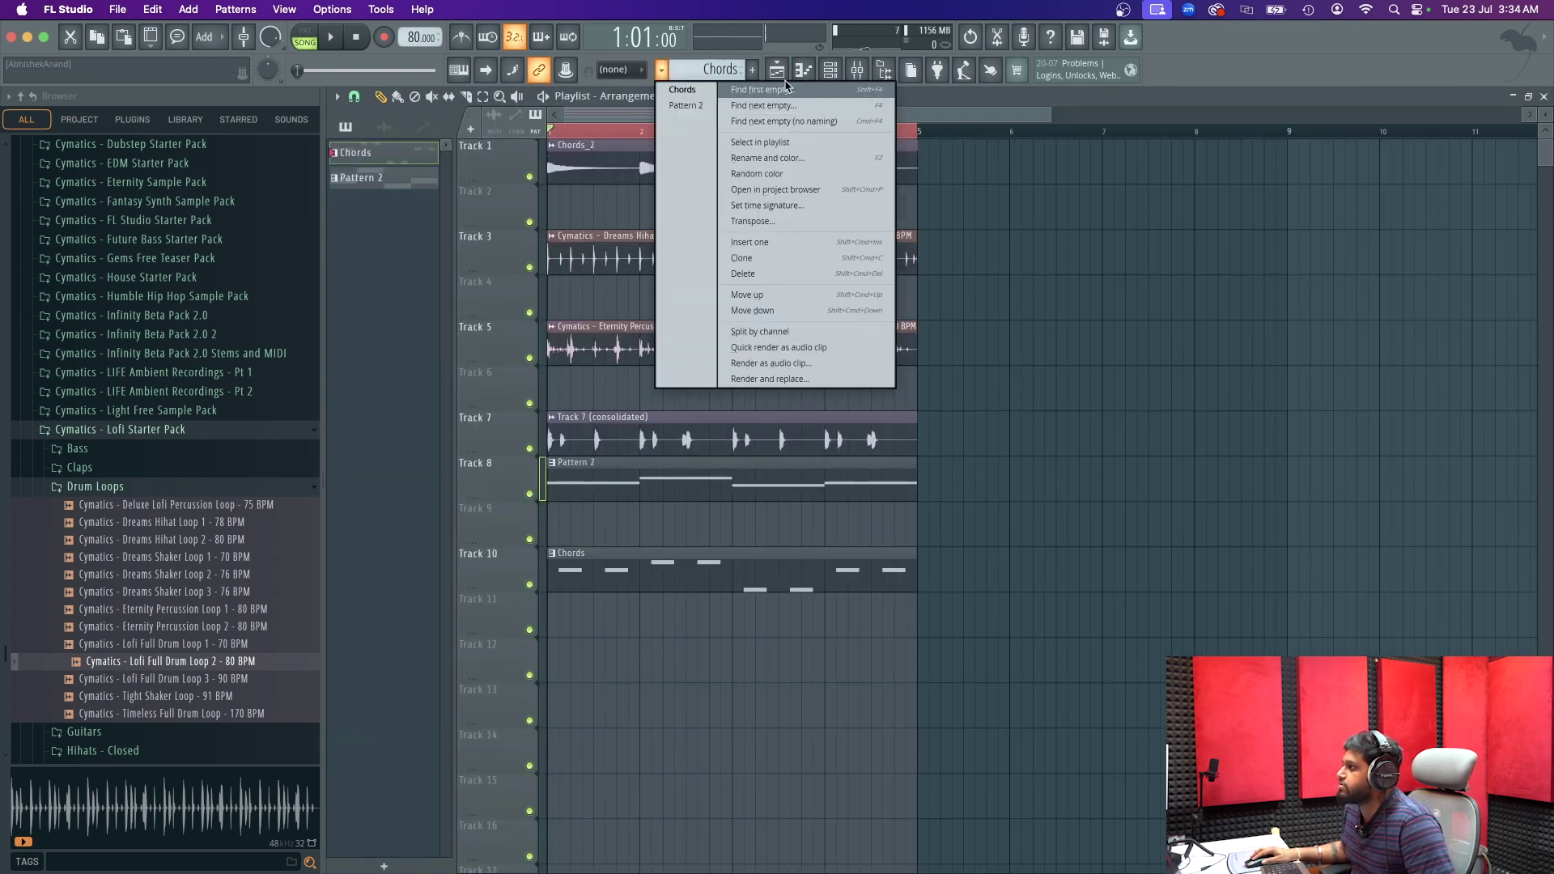
pyautogui.click(789, 156)
pyautogui.write('Chunks')
pyautogui.press('Return')
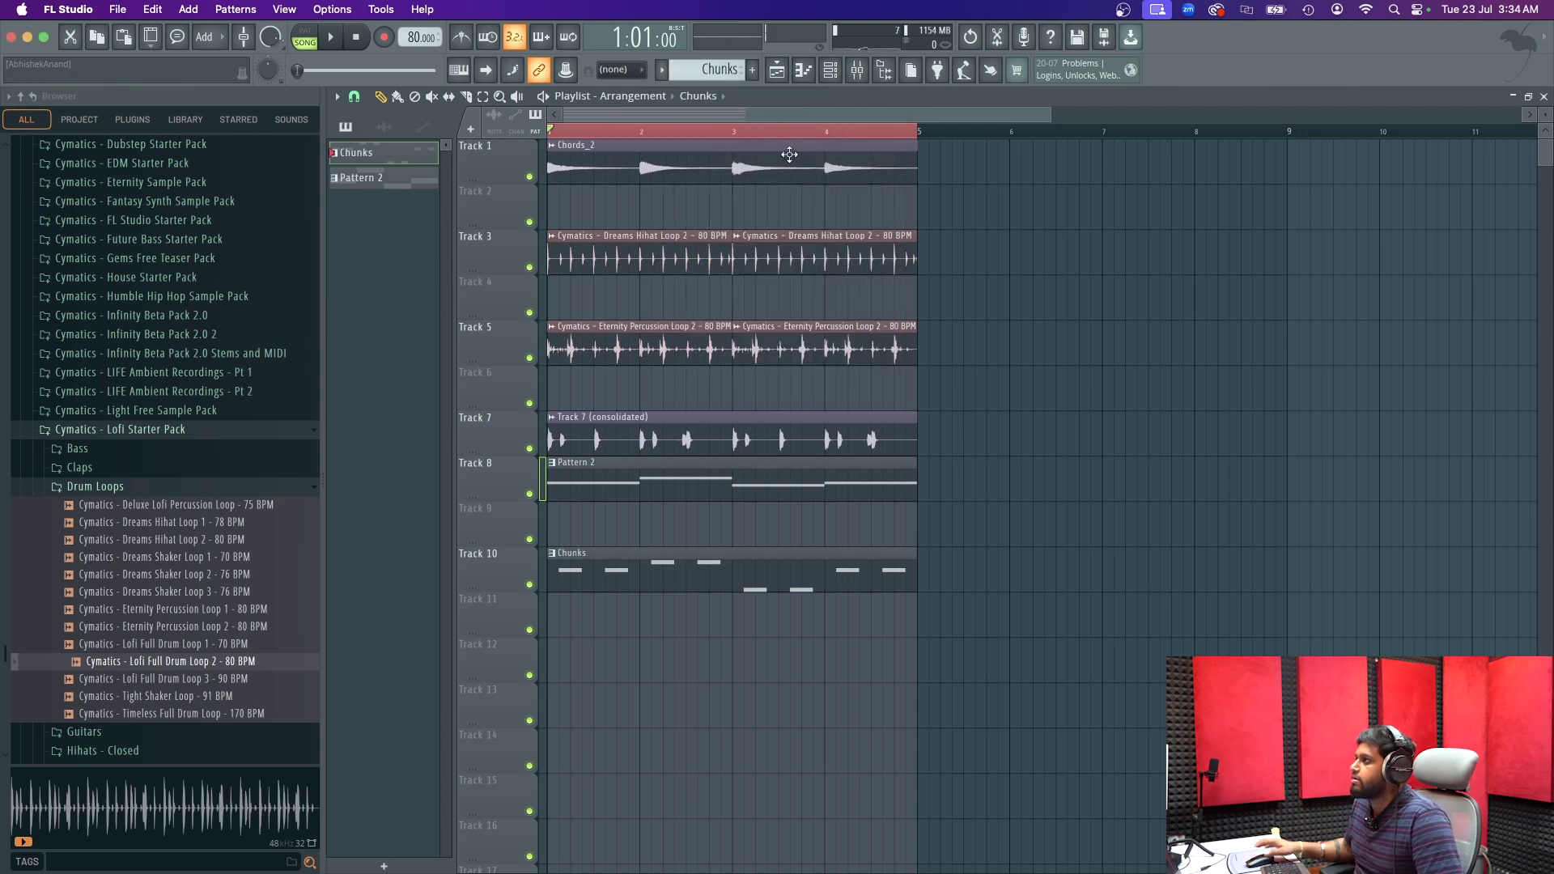
# - Render and replace the Chunks pattern as a WAV audio clip and delete the leftover tail clip starting at bar 5 on Track 10
pyautogui.click(663, 72)
pyautogui.click(802, 358)
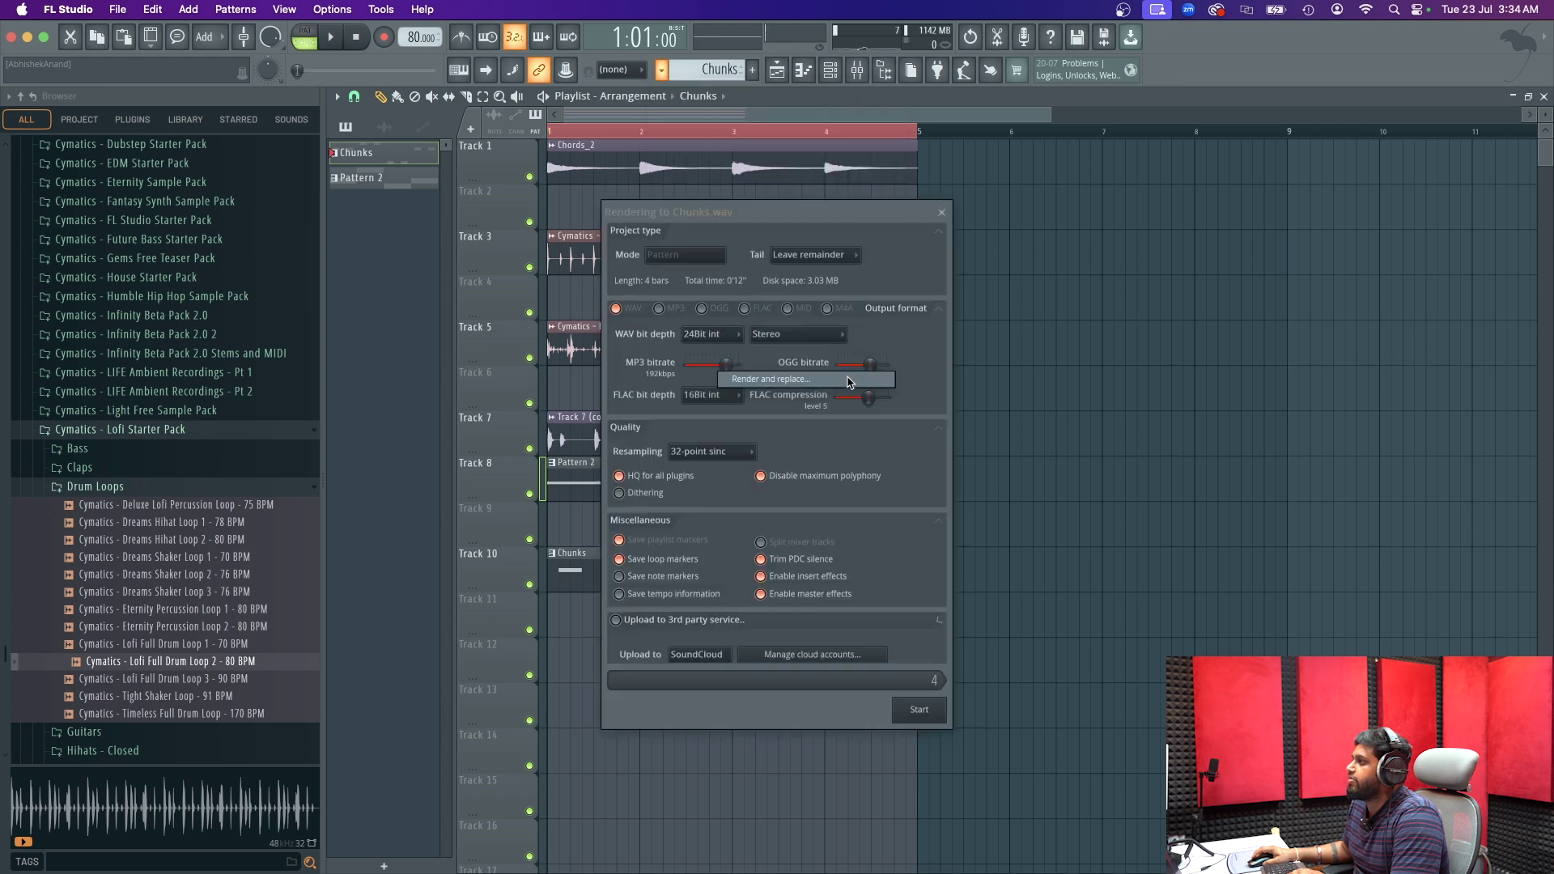
pyautogui.click(919, 673)
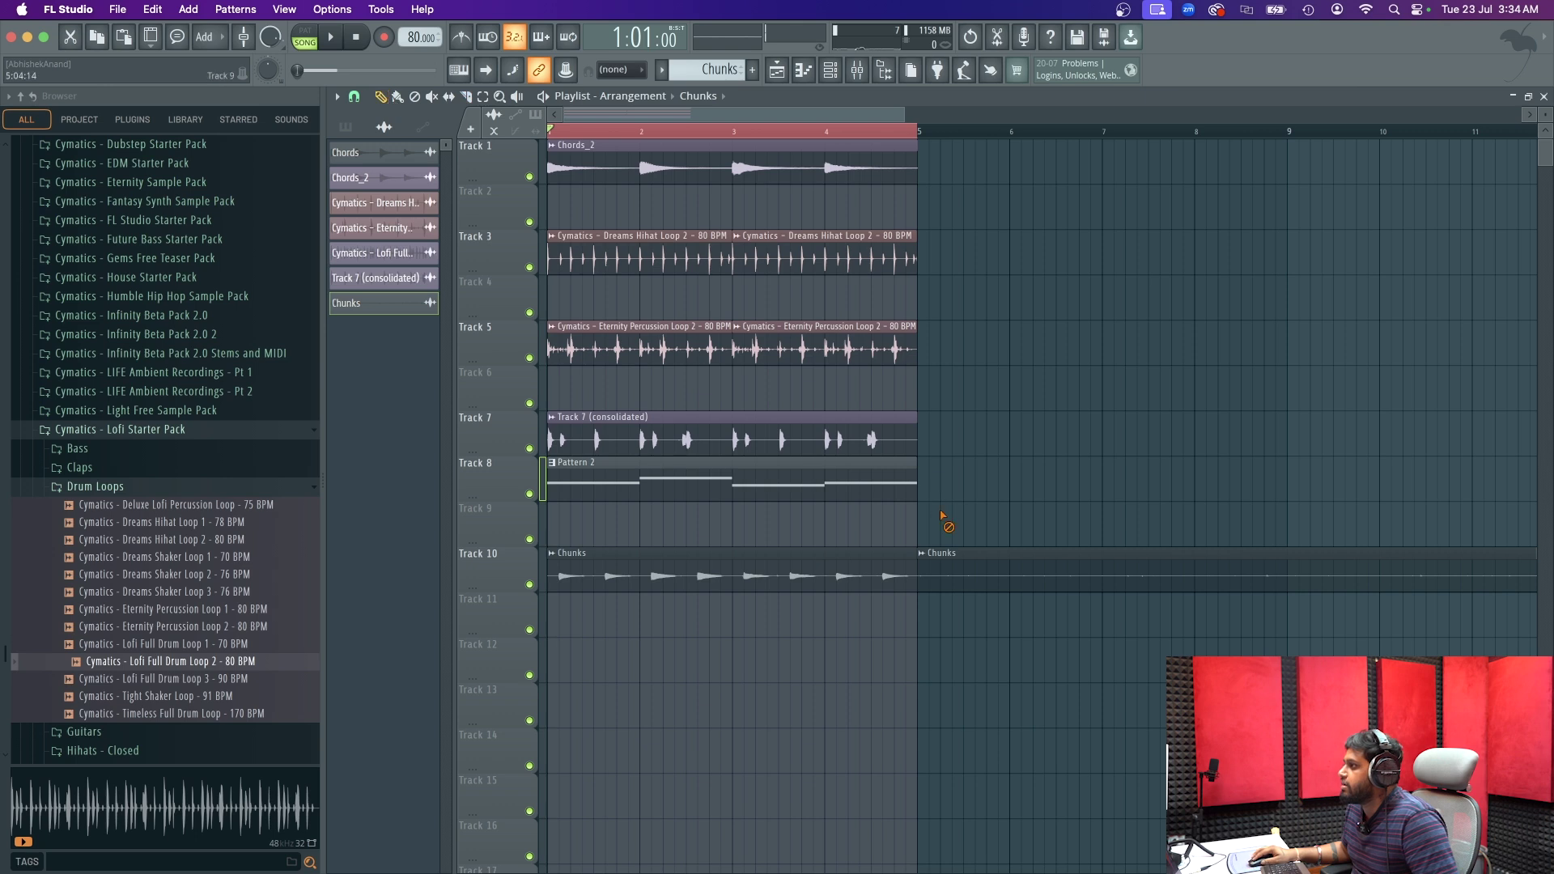
pyautogui.rightClick(939, 564)
# - Route the Chunks audio clip's channel to a free mixer track
pyautogui.doubleClick(759, 569)
pyautogui.click(405, 198)
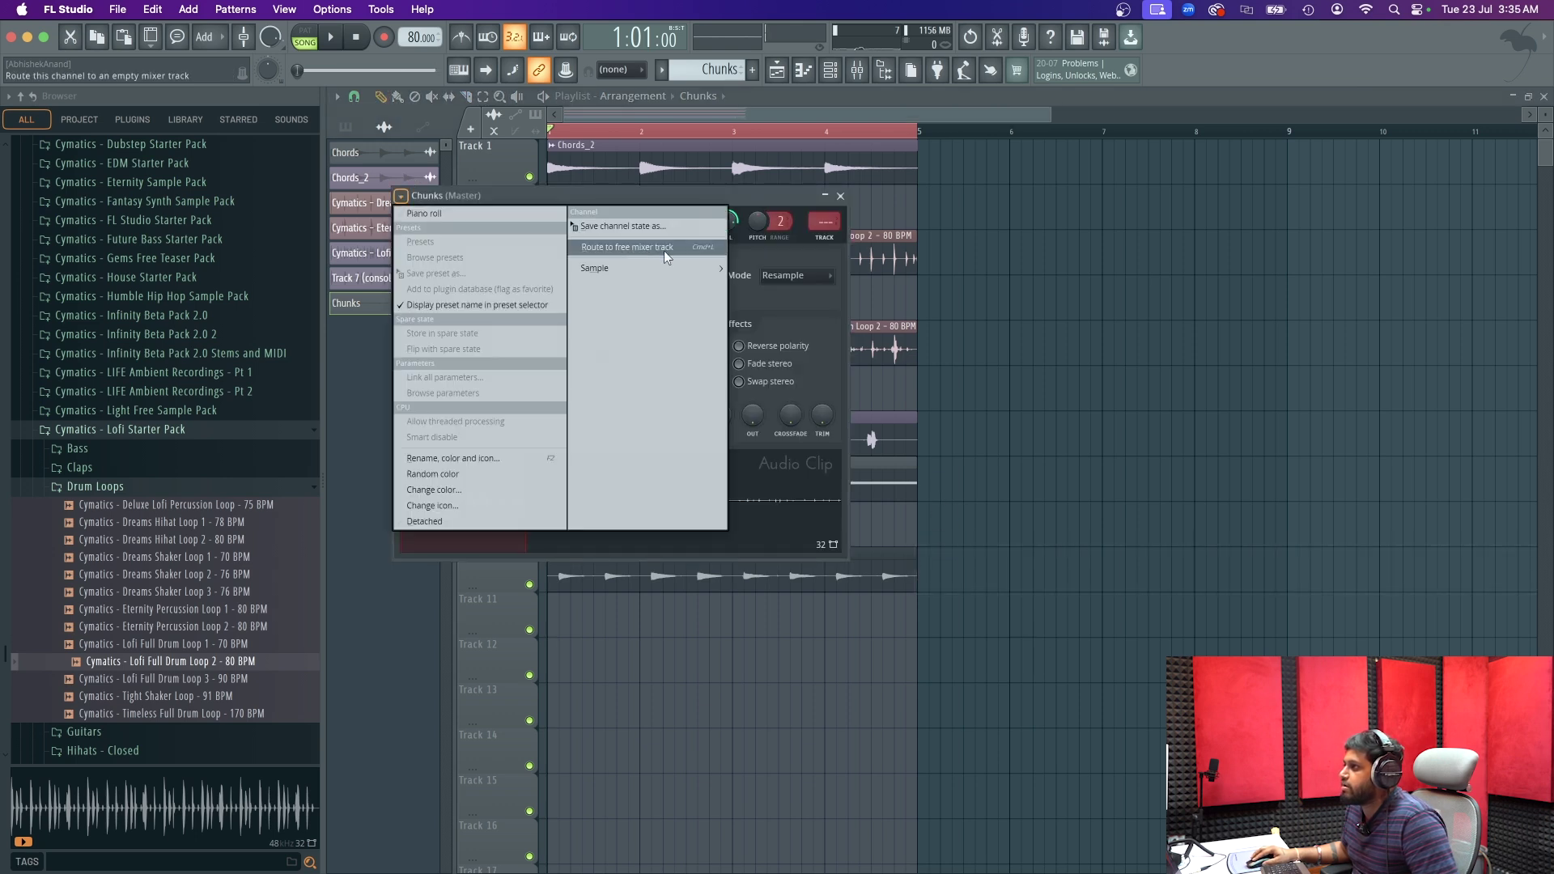
pyautogui.click(663, 250)
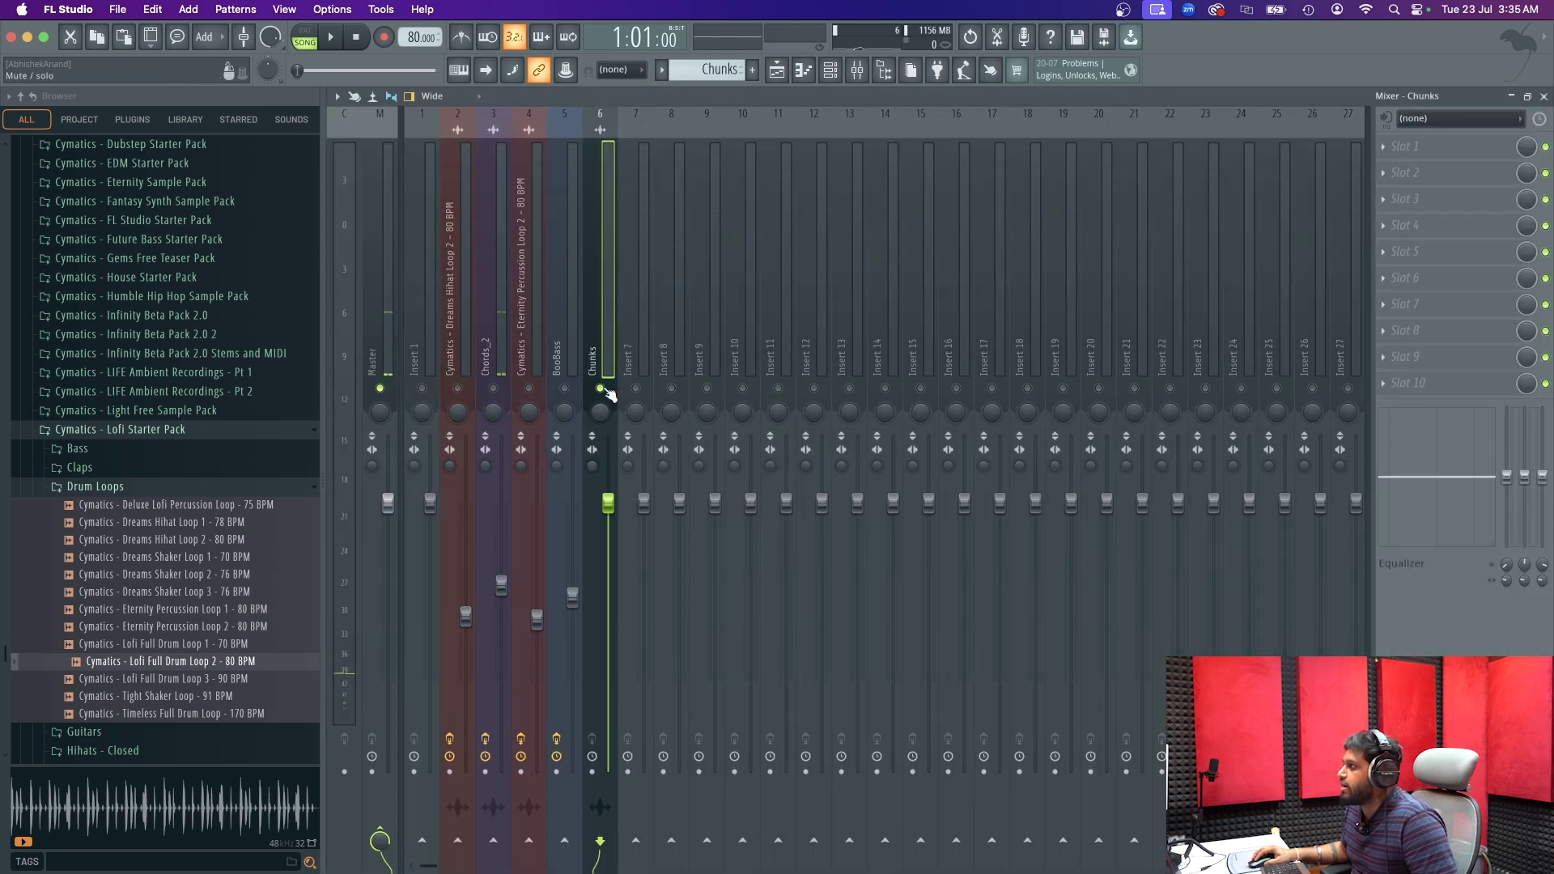
# - Load Fruity Parametric EQ 2 into slot 1 of the Chunks mixer track with the 40Hz + 18kHz cut preset
pyautogui.click(1424, 153)
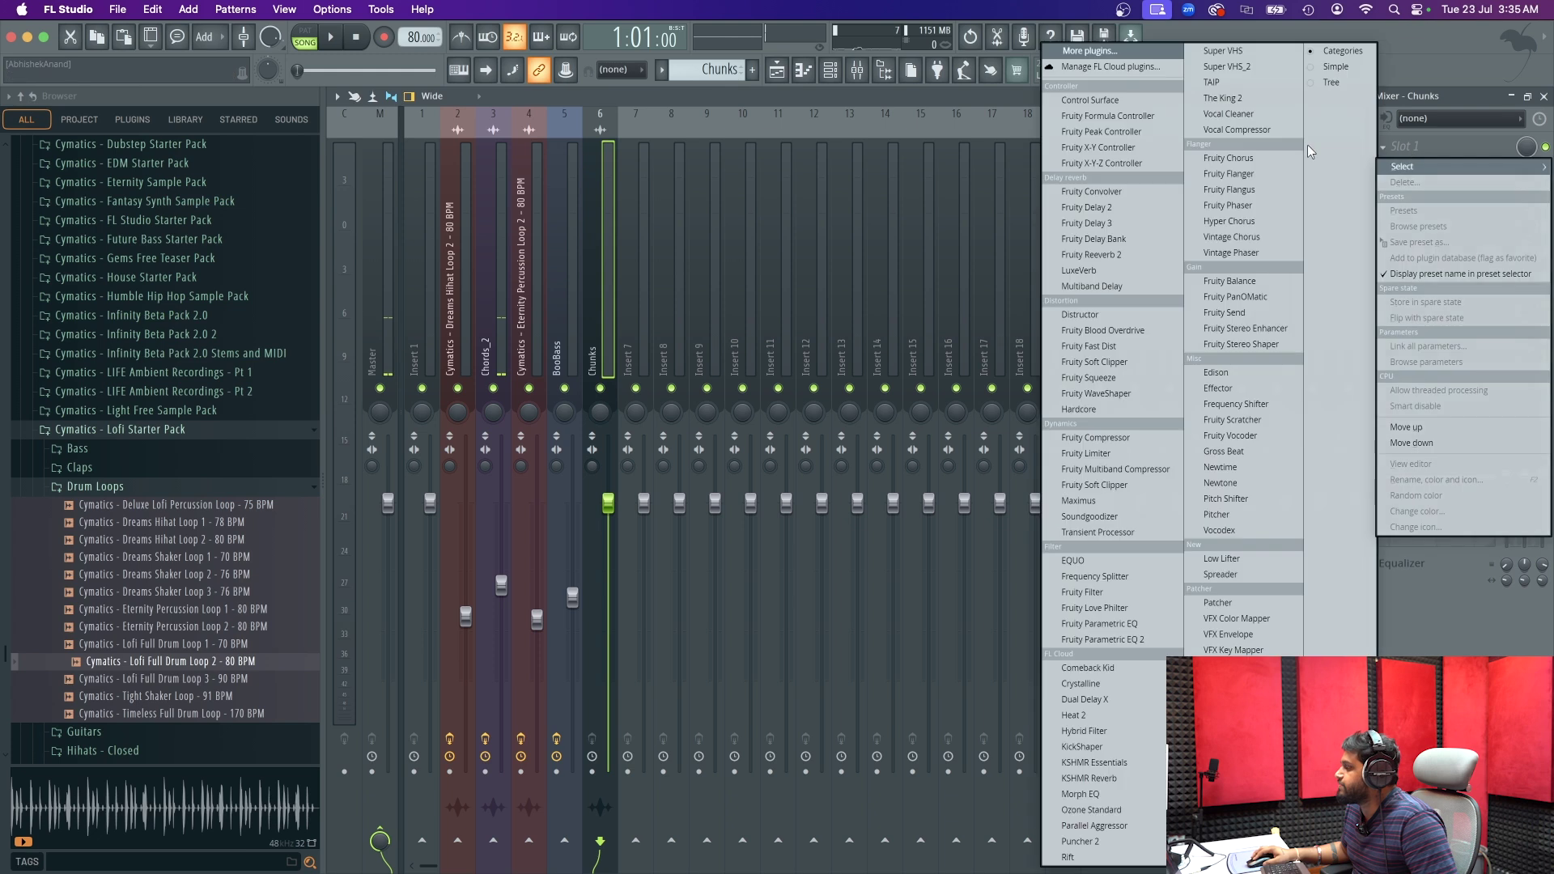
pyautogui.click(1102, 638)
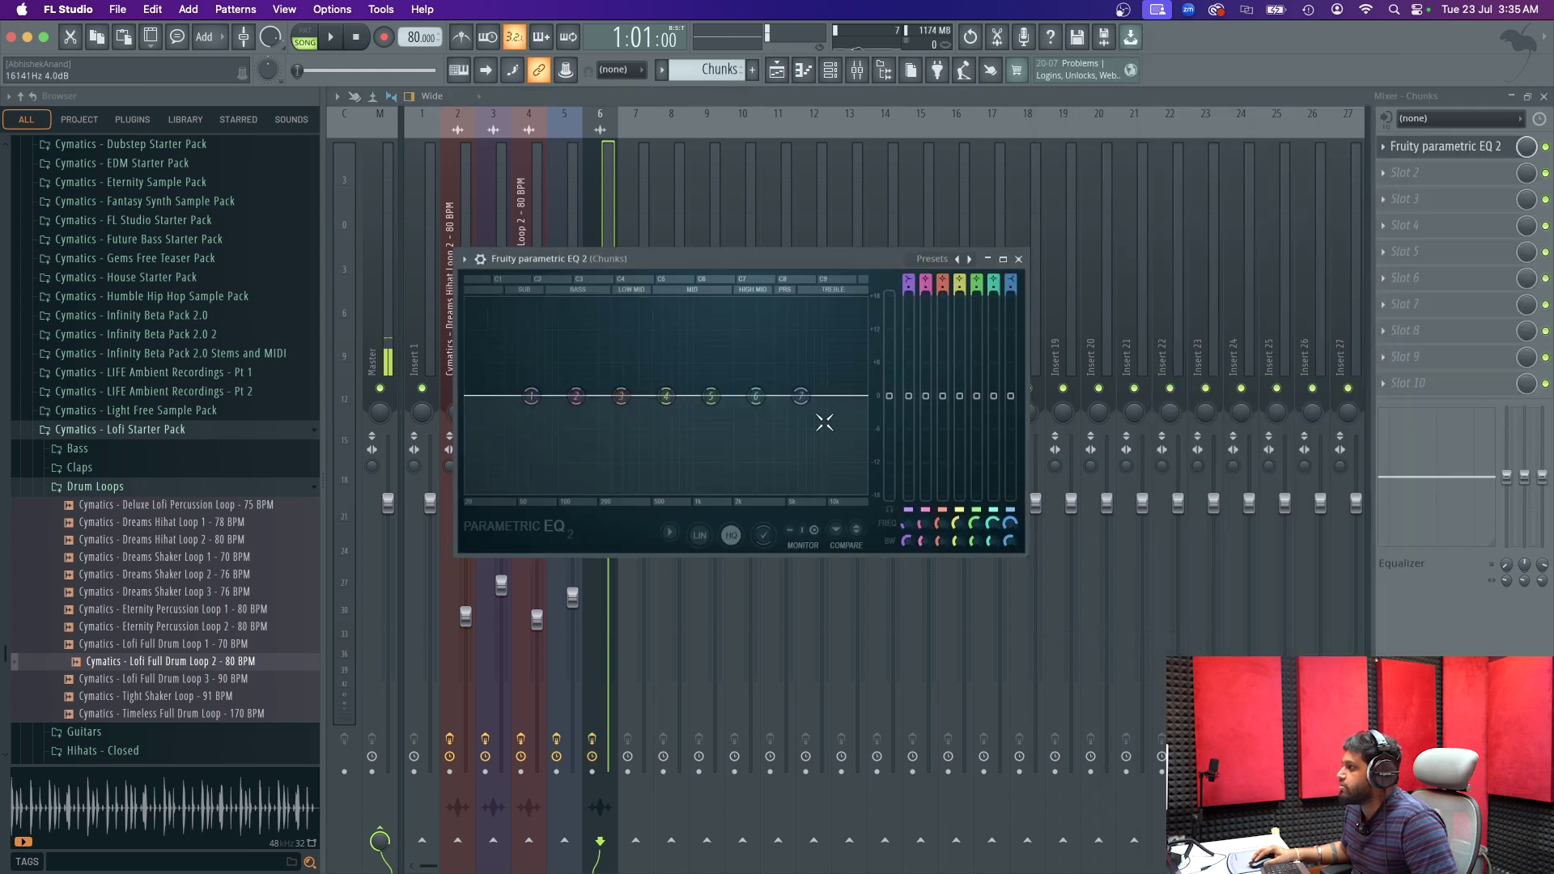
pyautogui.click(969, 259)
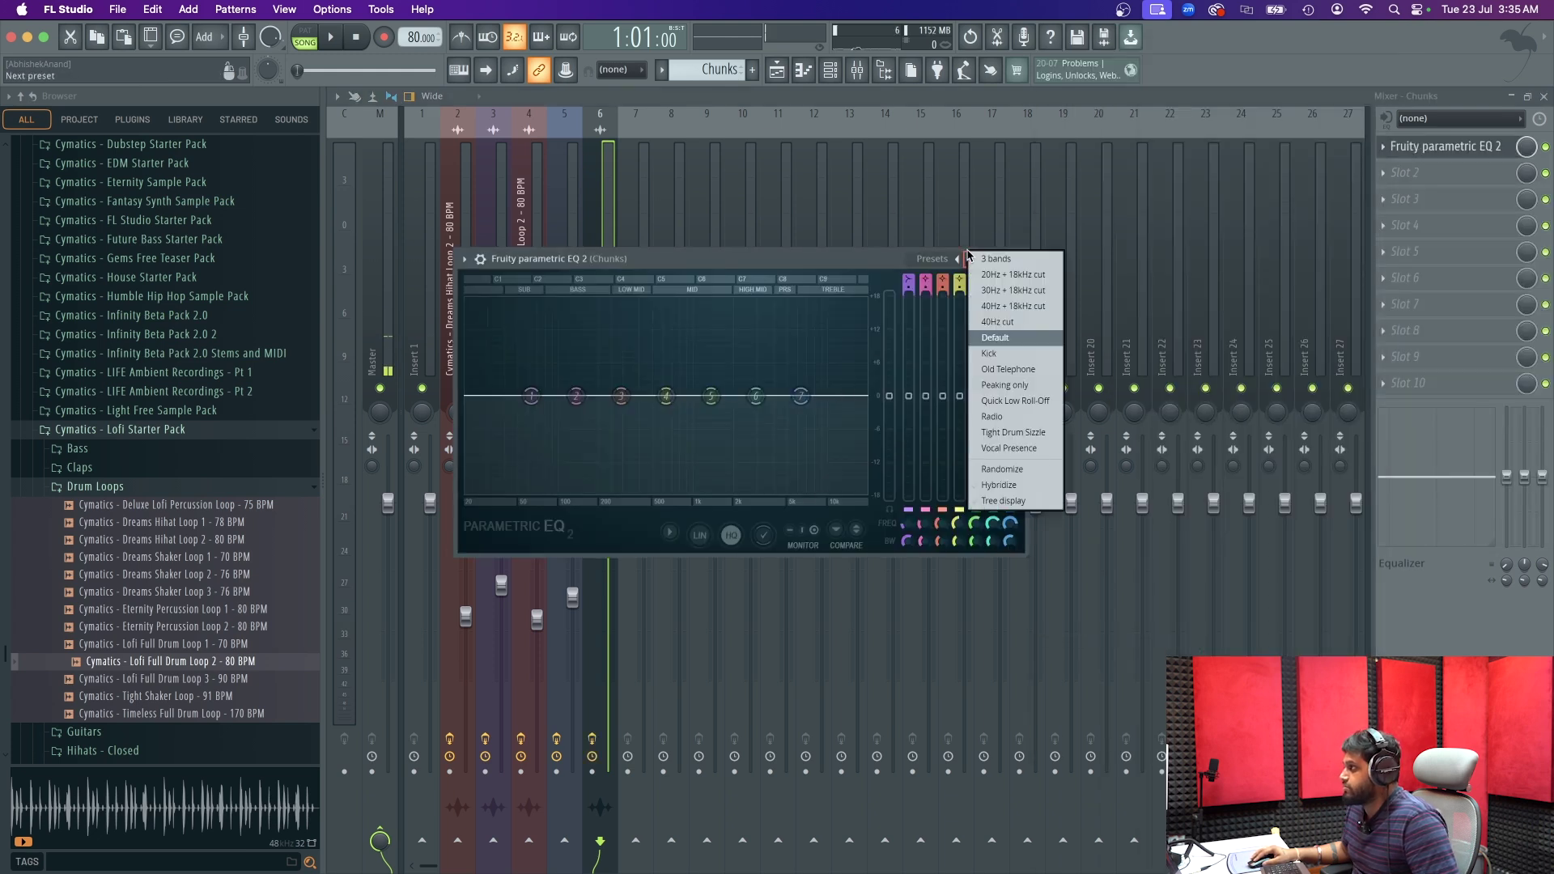
pyautogui.click(1017, 307)
# - Narrow the Chunks EQ during playback, with the high-pass at about 161 Hz and the low-pass between 1 and 2 kHz
pyautogui.moveTo(498, 396); pyautogui.dragTo(602, 396)
pyautogui.moveTo(826, 404); pyautogui.dragTo(730, 395)
pyautogui.press('space')
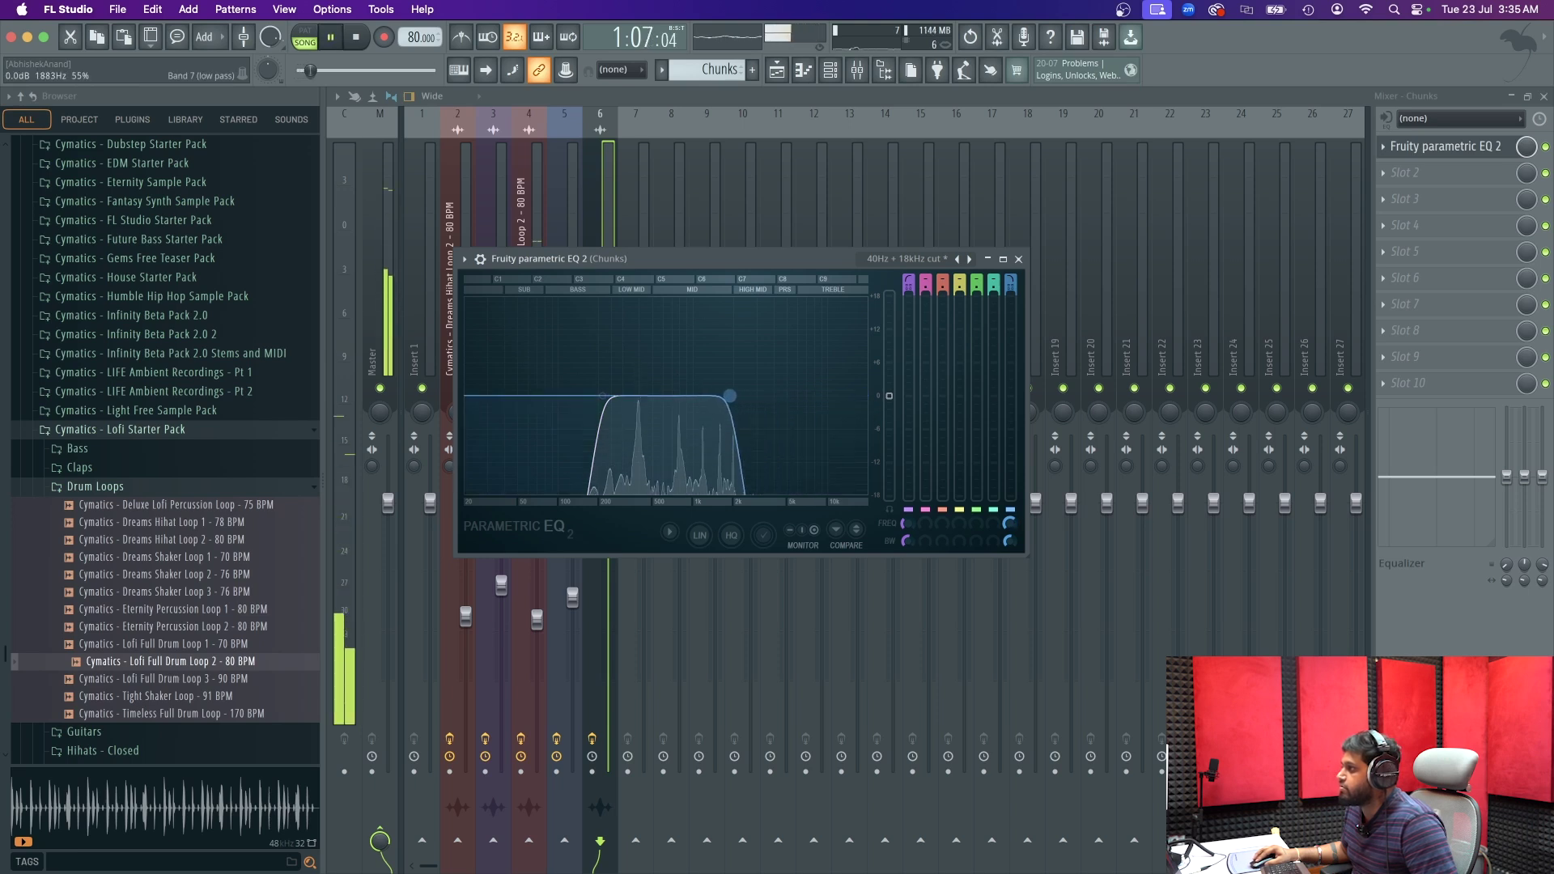
pyautogui.moveTo(603, 396); pyautogui.dragTo(621, 396)
pyautogui.moveTo(730, 396)
pyautogui.mouseDown()
pyautogui.moveTo(697, 395)
pyautogui.moveTo(737, 396)
pyautogui.moveTo(715, 396)
pyautogui.mouseUp()
pyautogui.moveTo(621, 396); pyautogui.dragTo(585, 395)
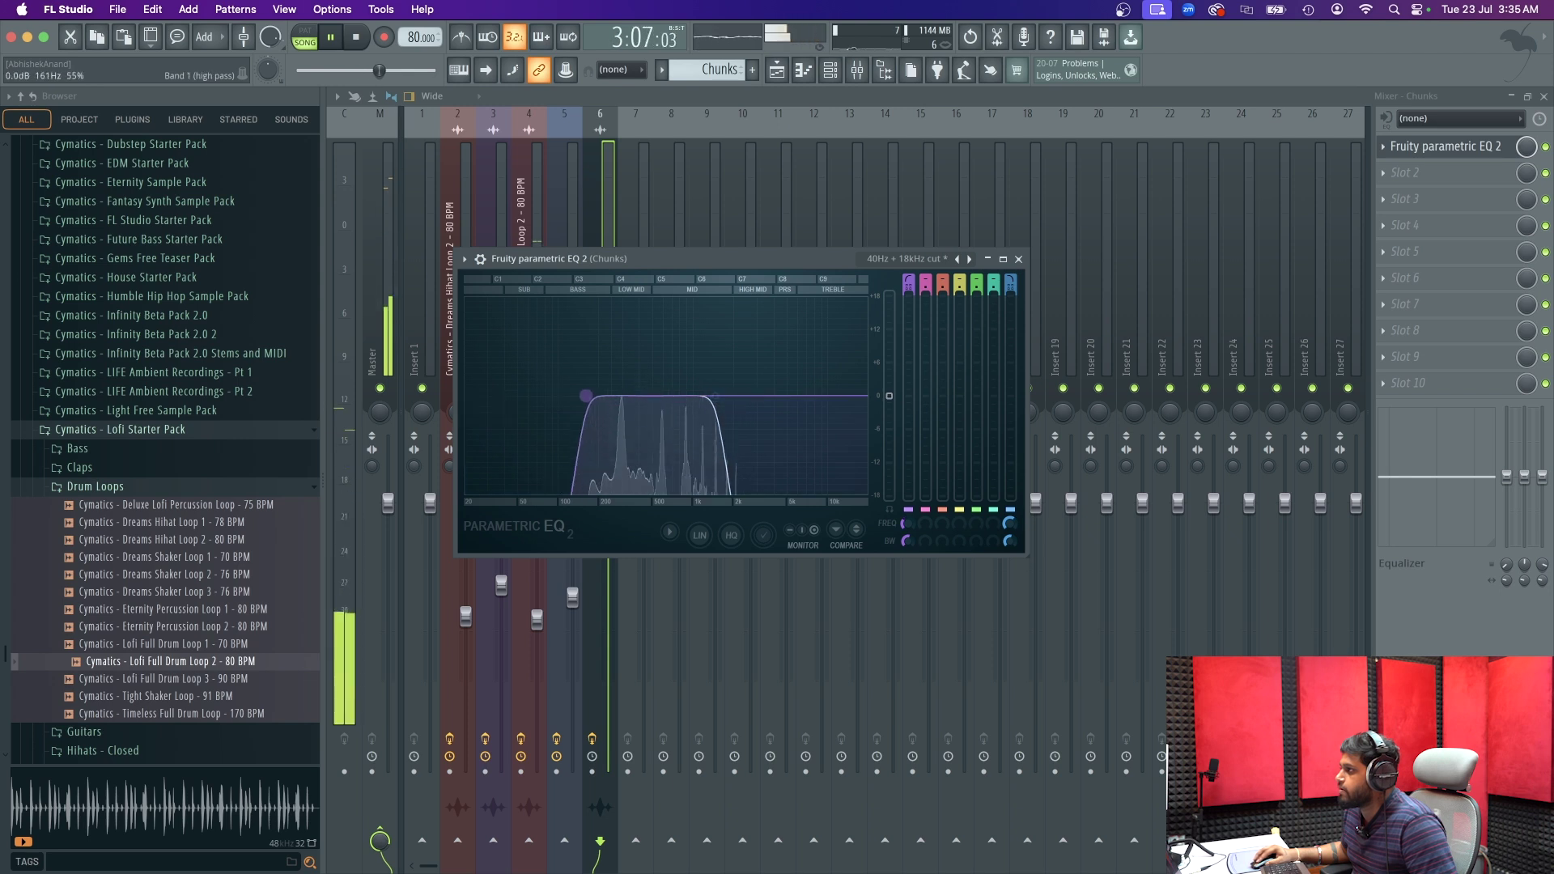
pyautogui.press('Escape')
pyautogui.press('space')
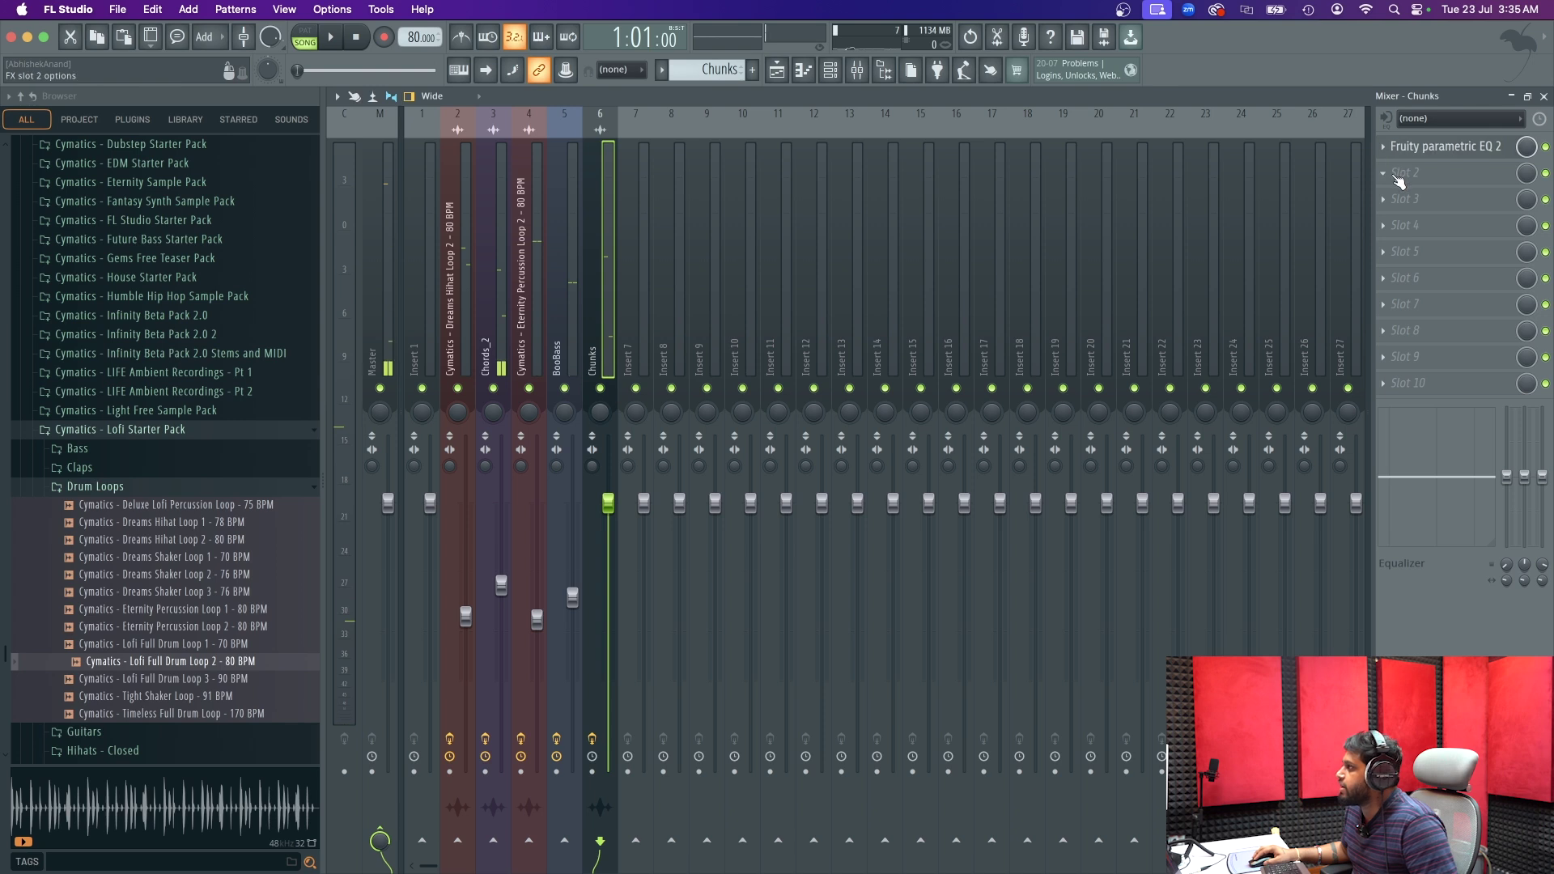
# - Lower the Chunks mixer fader to roughly the hihat loop's fader height and audition the balance
pyautogui.press('space')
pyautogui.scroll(-2, 605, 589)
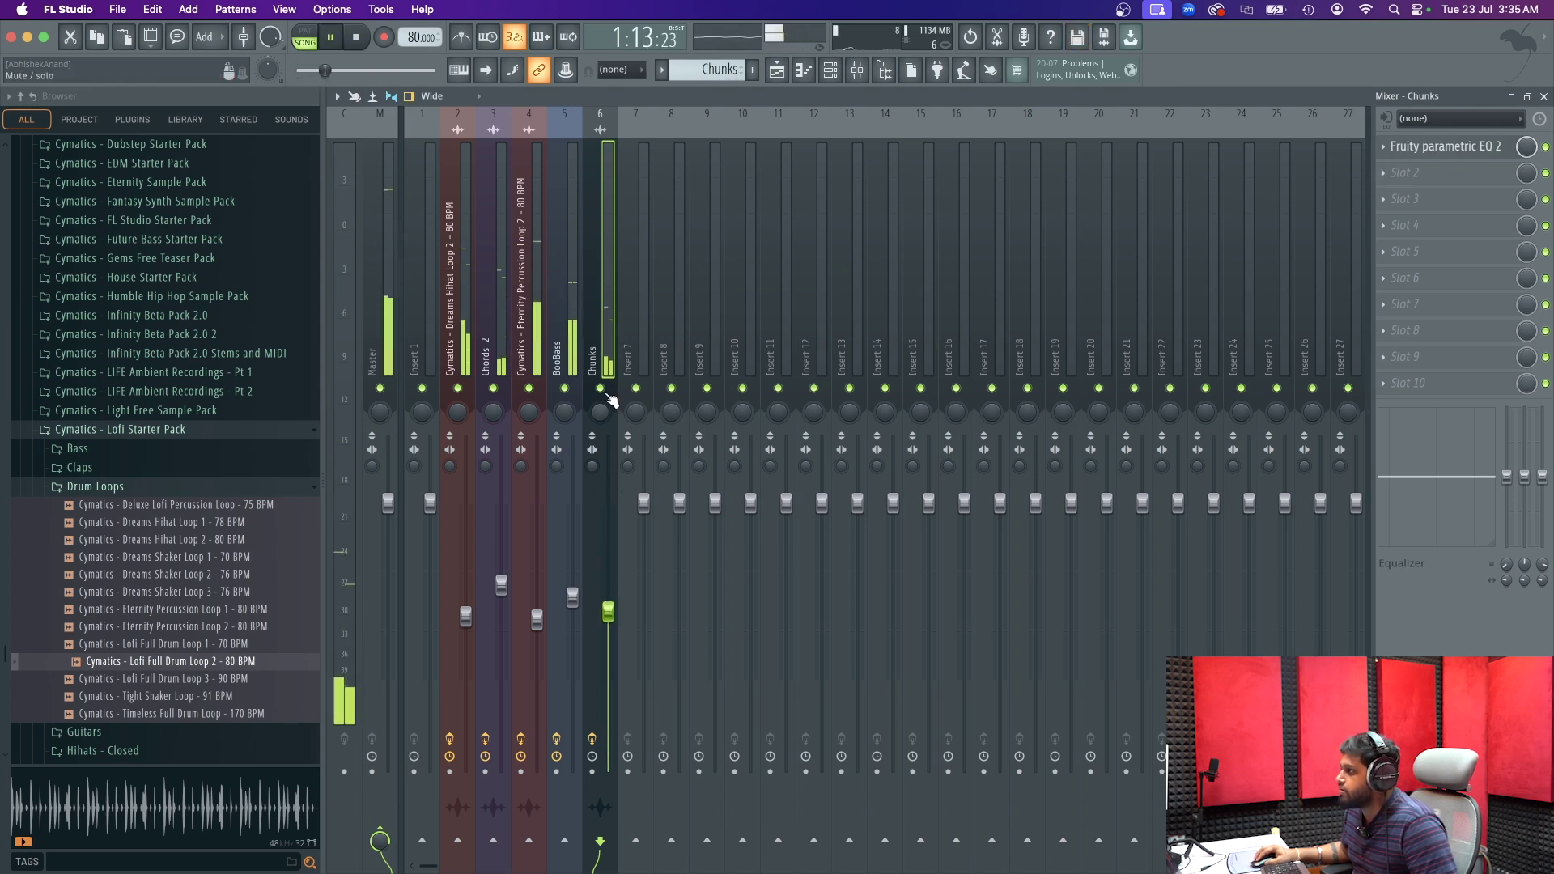
pyautogui.press('space')
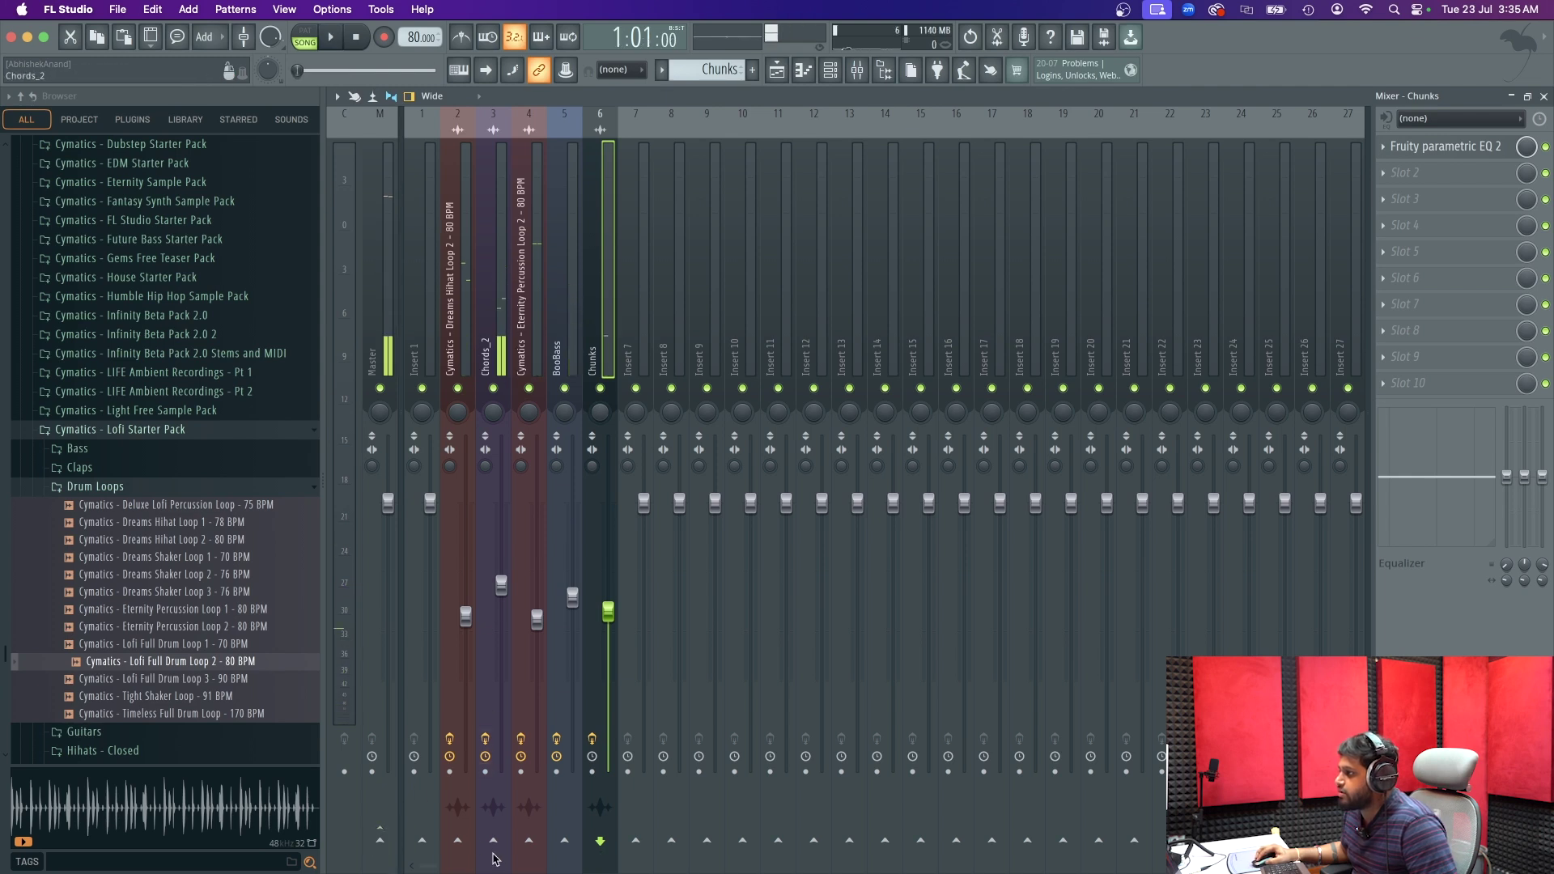
pyautogui.press('space')
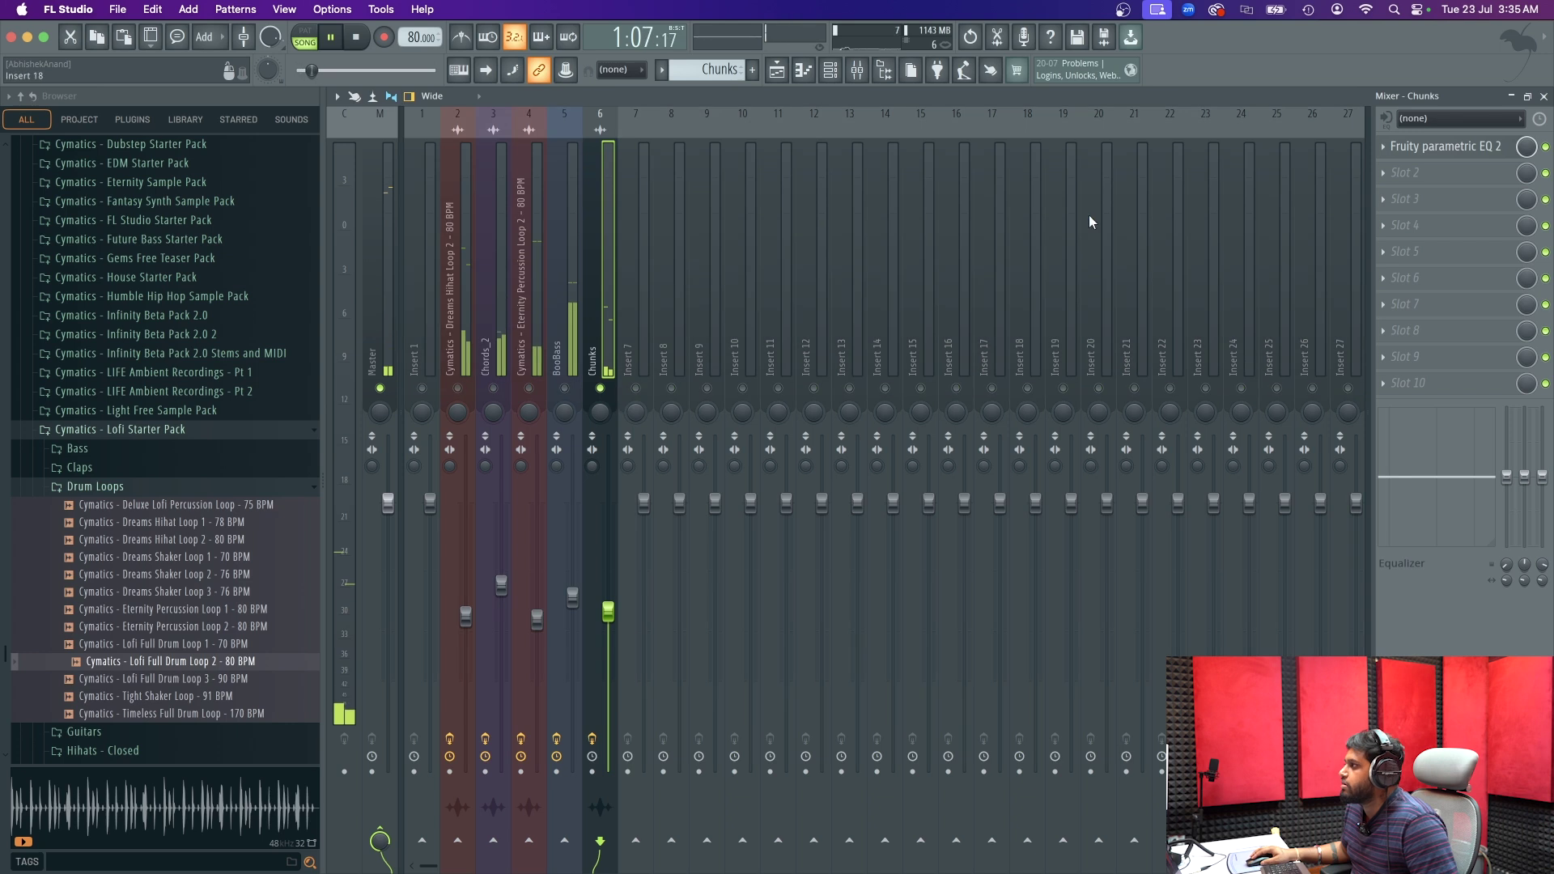
pyautogui.press('space')
# - Search the effect plugins for tape and patch, and load Patcher into slot 2 of the Chunks mixer track
pyautogui.click(1422, 179)
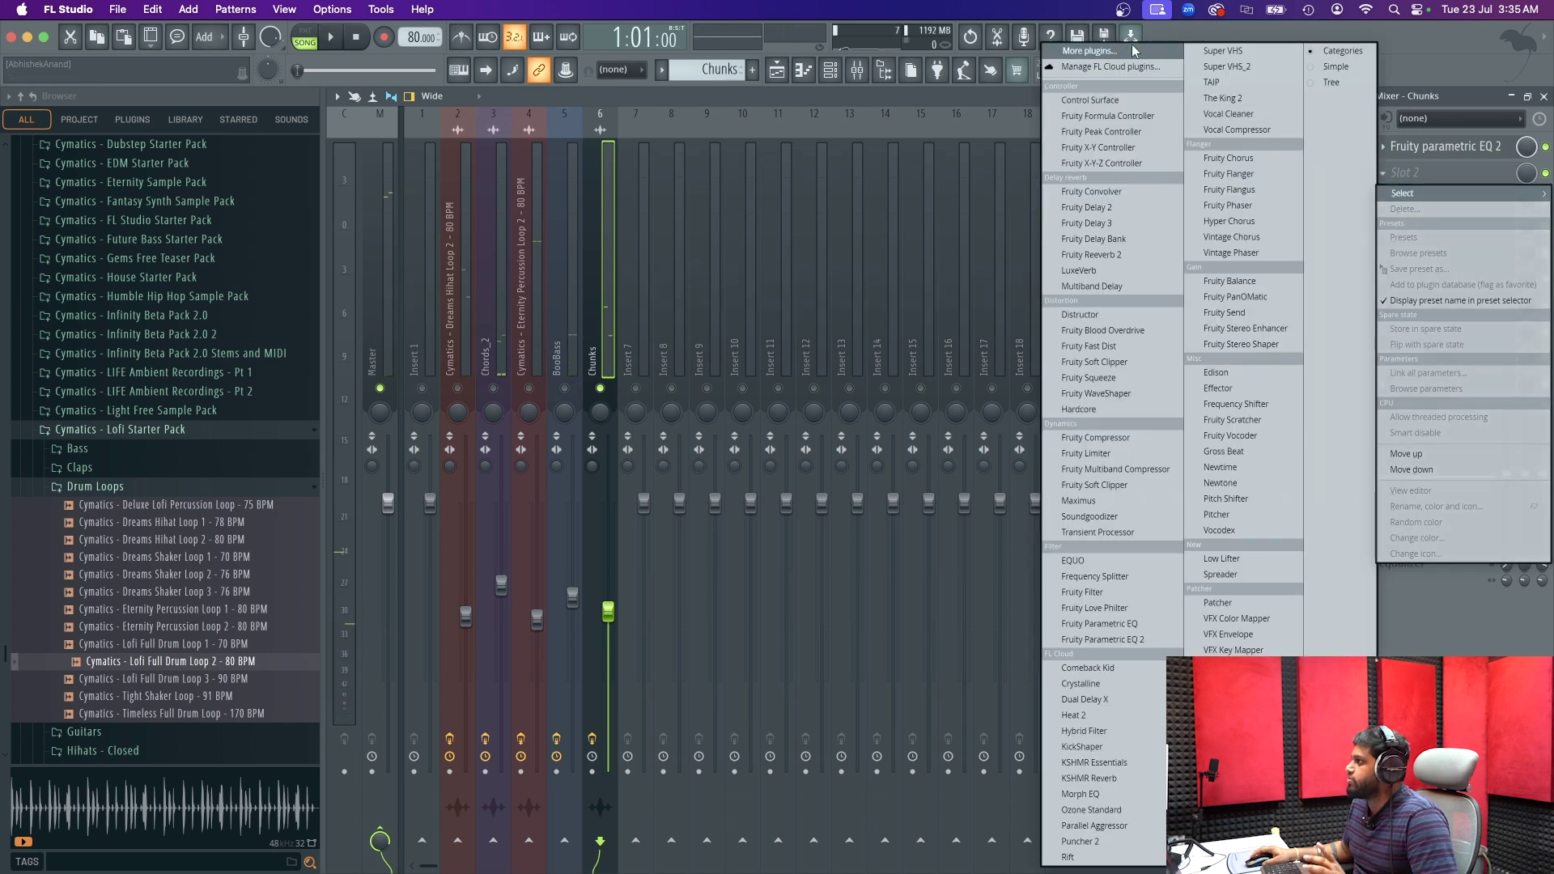
pyautogui.click(1131, 44)
pyautogui.write('tape')
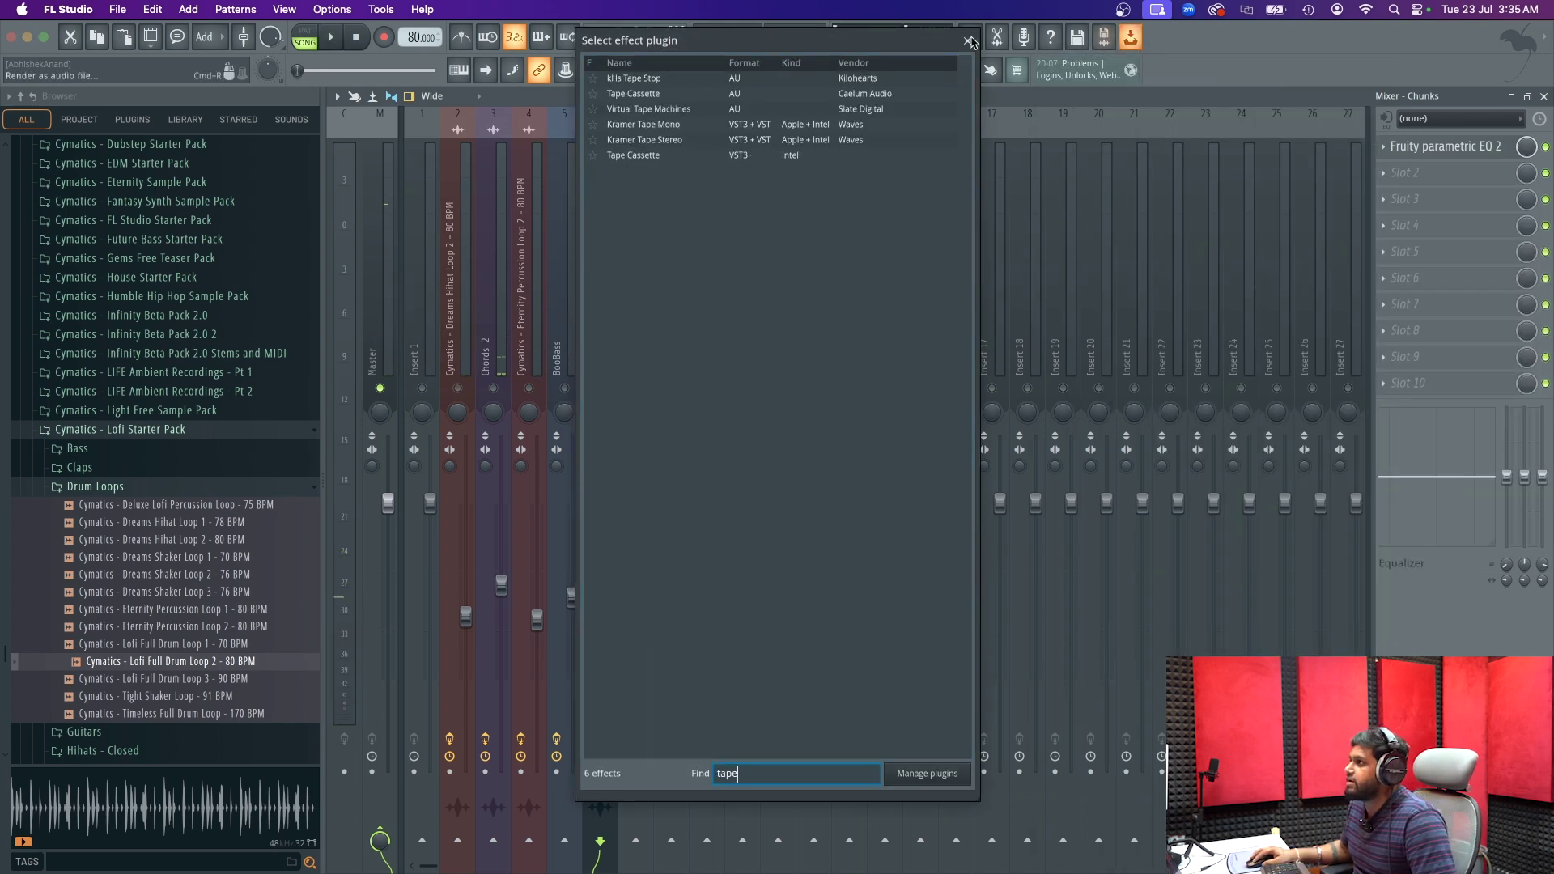
pyautogui.click(656, 155)
pyautogui.write('a')
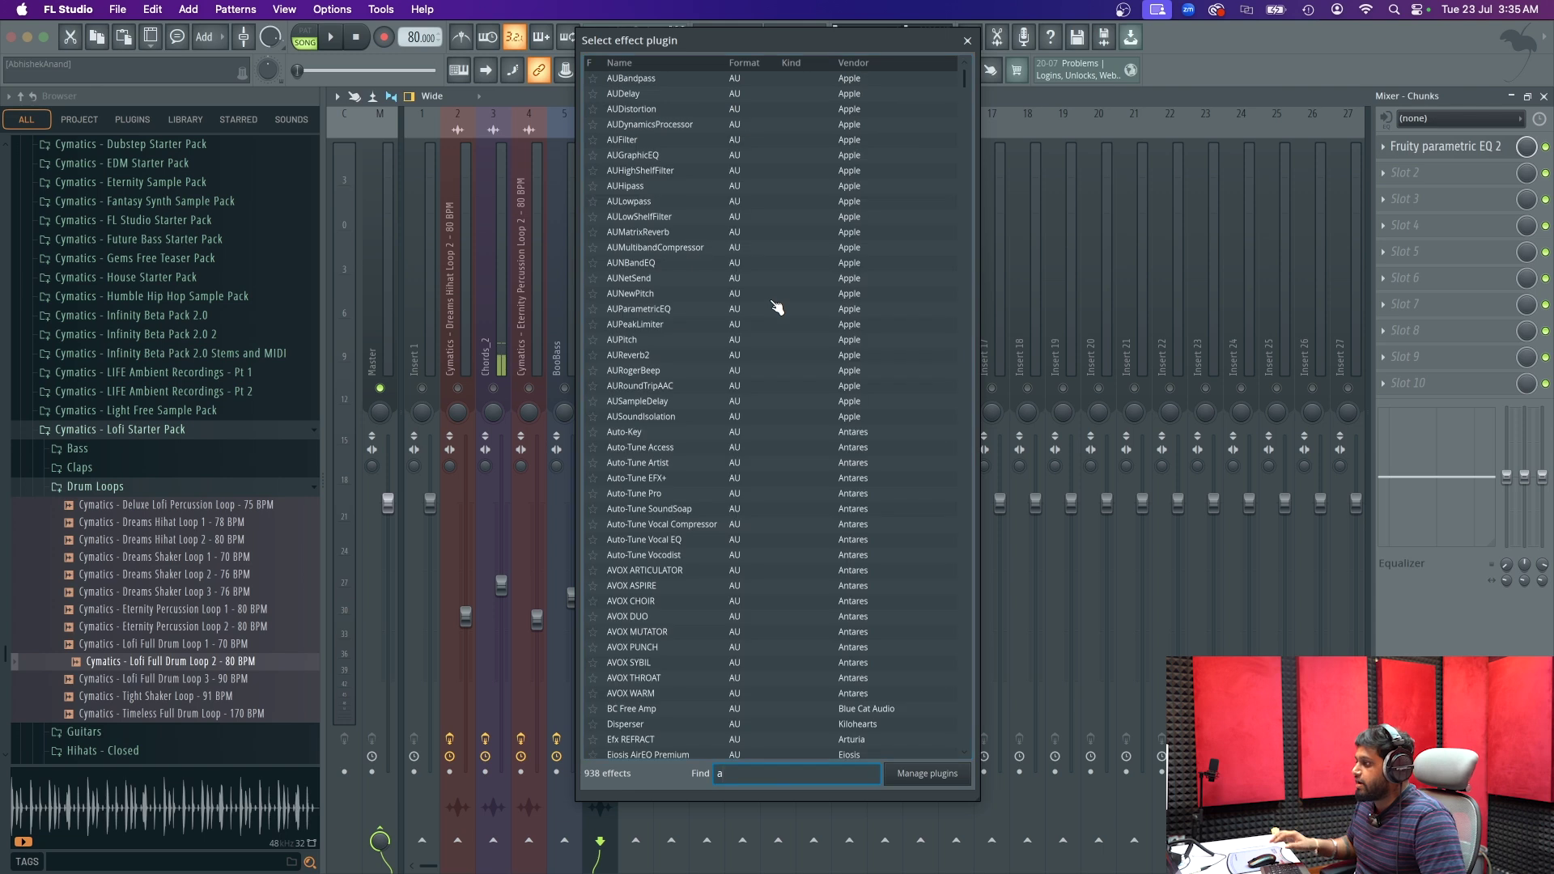
pyautogui.press('BackSpace')
pyautogui.write('patch')
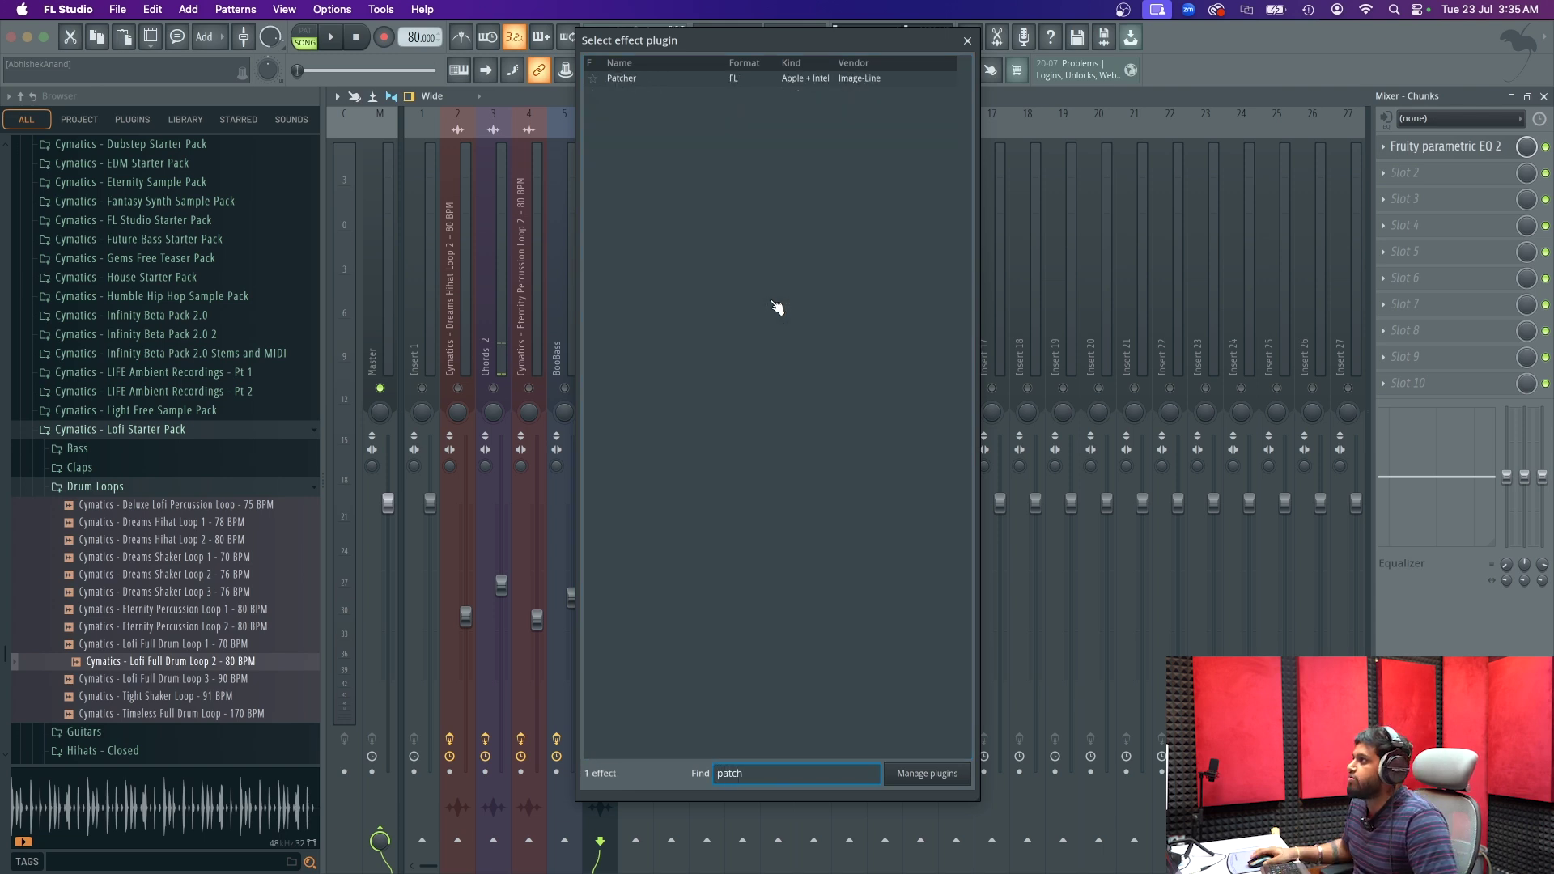
pyautogui.click(758, 79)
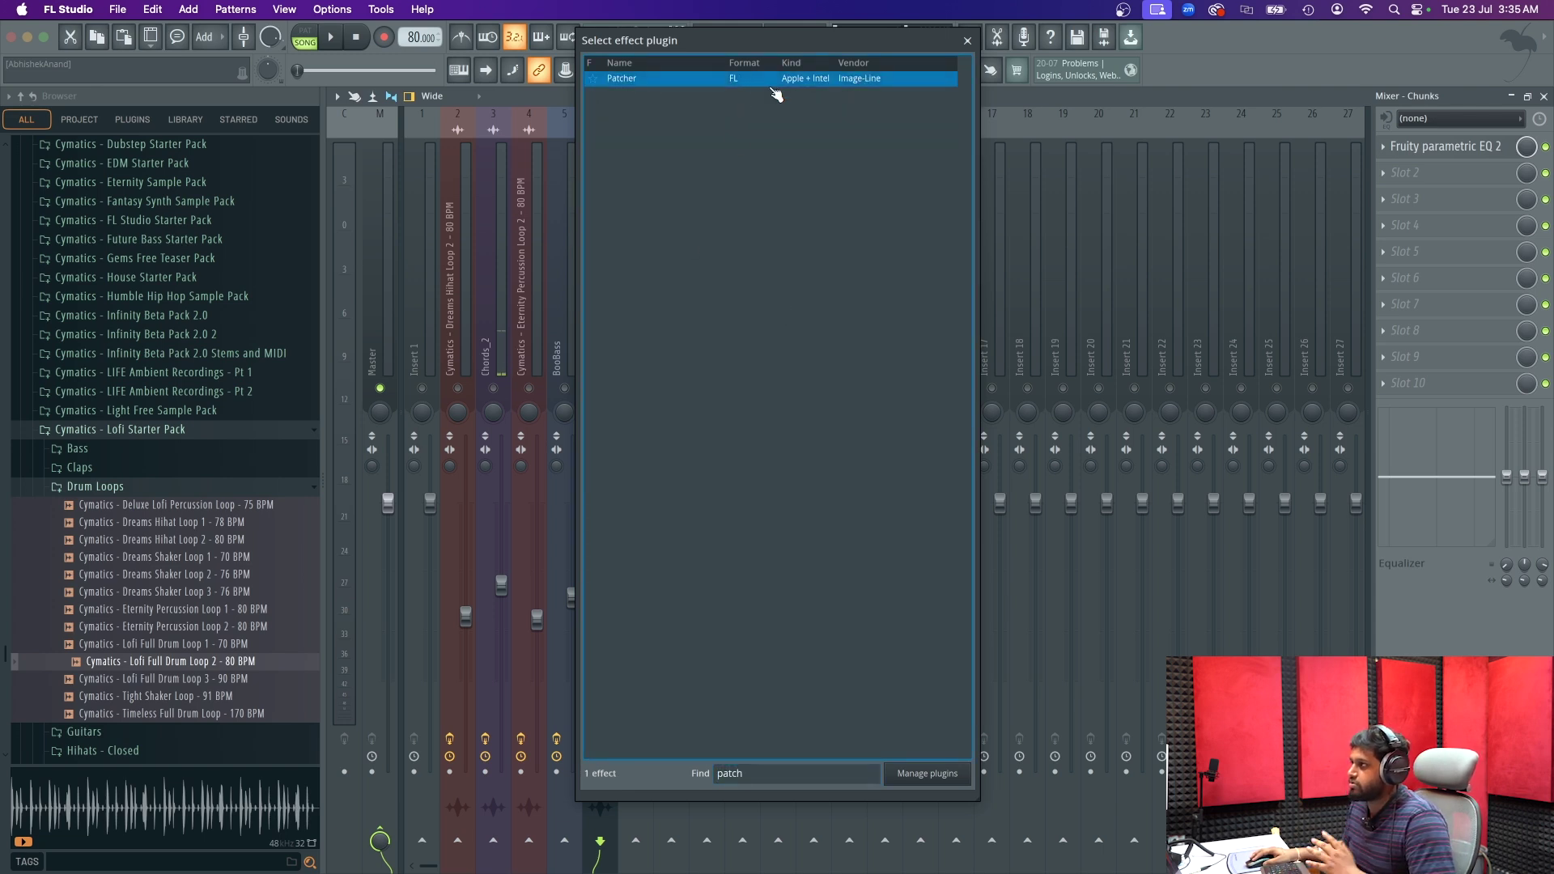
pyautogui.press('Return')
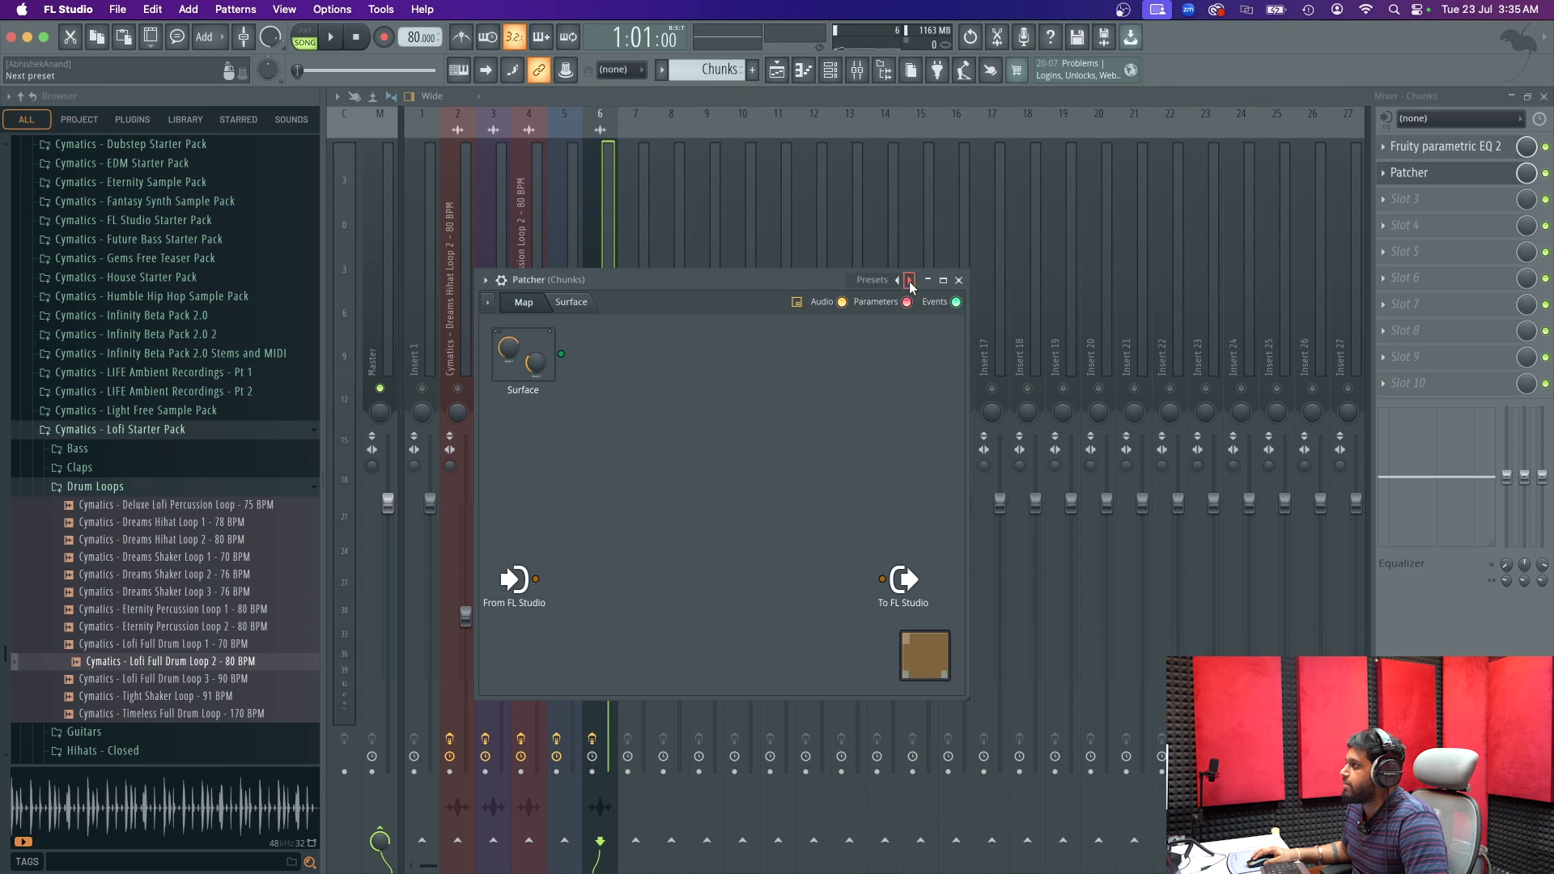
# - Load the Humanizer preset in Patcher, audition it on the Chunks track, and close the plugin window
pyautogui.click(909, 281)
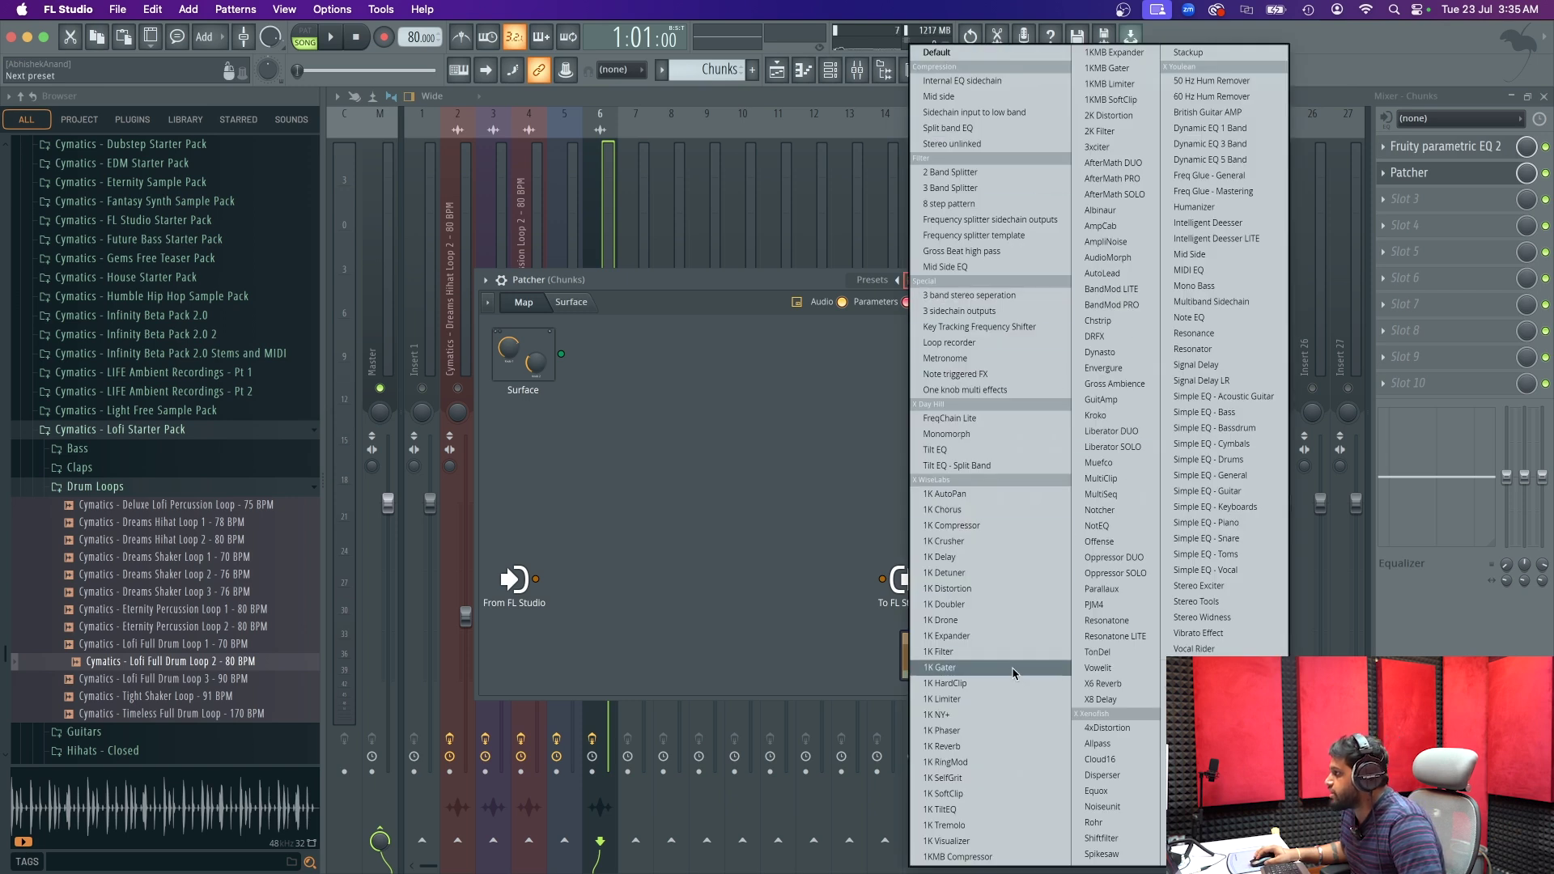
pyautogui.click(1229, 209)
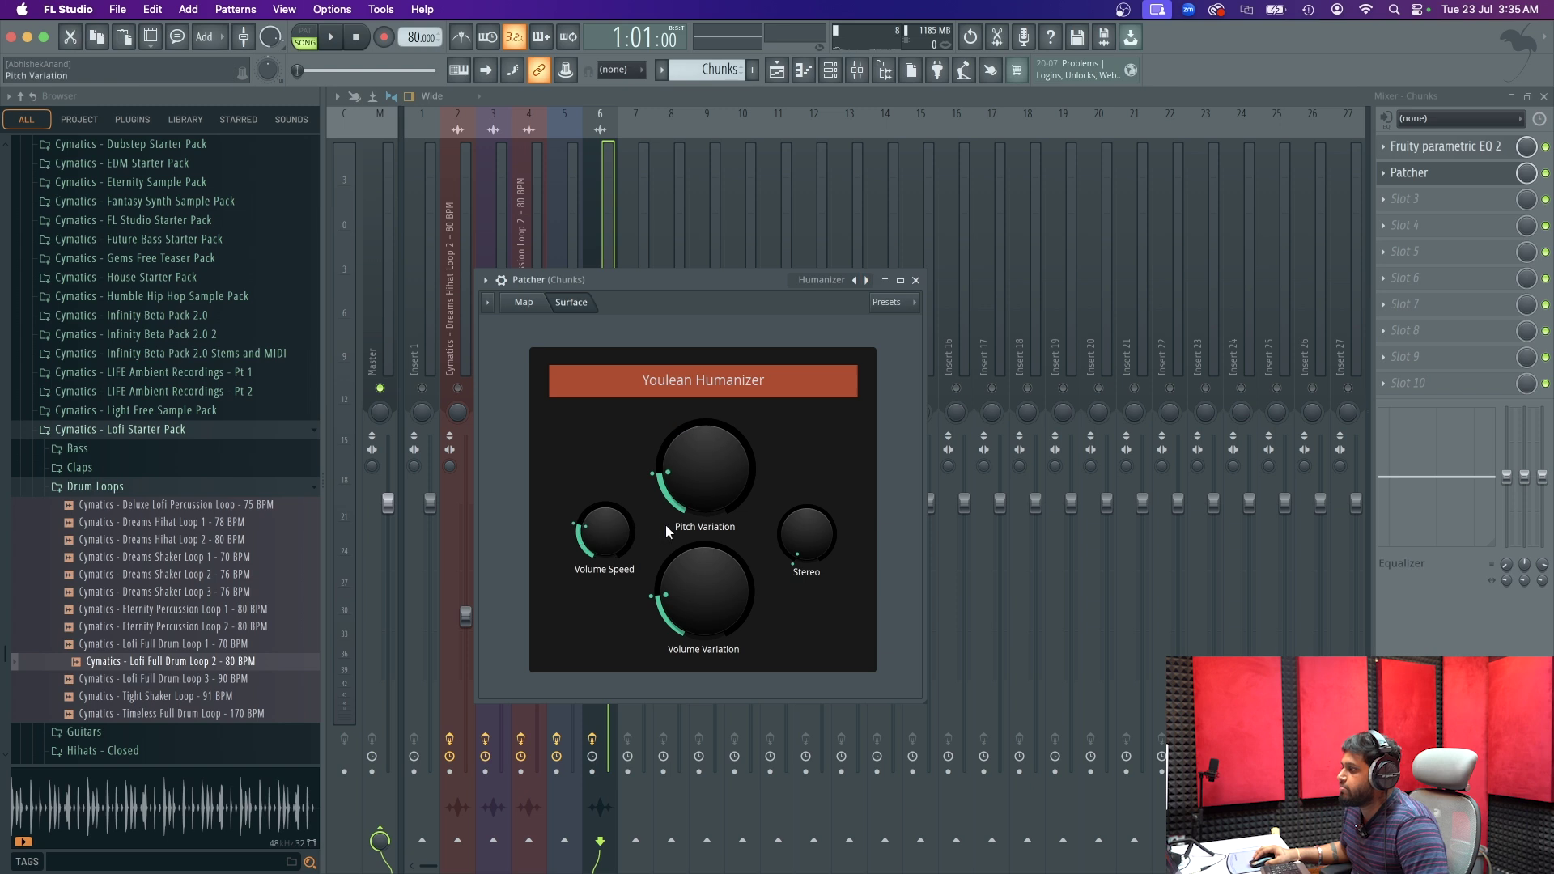
pyautogui.press('space')
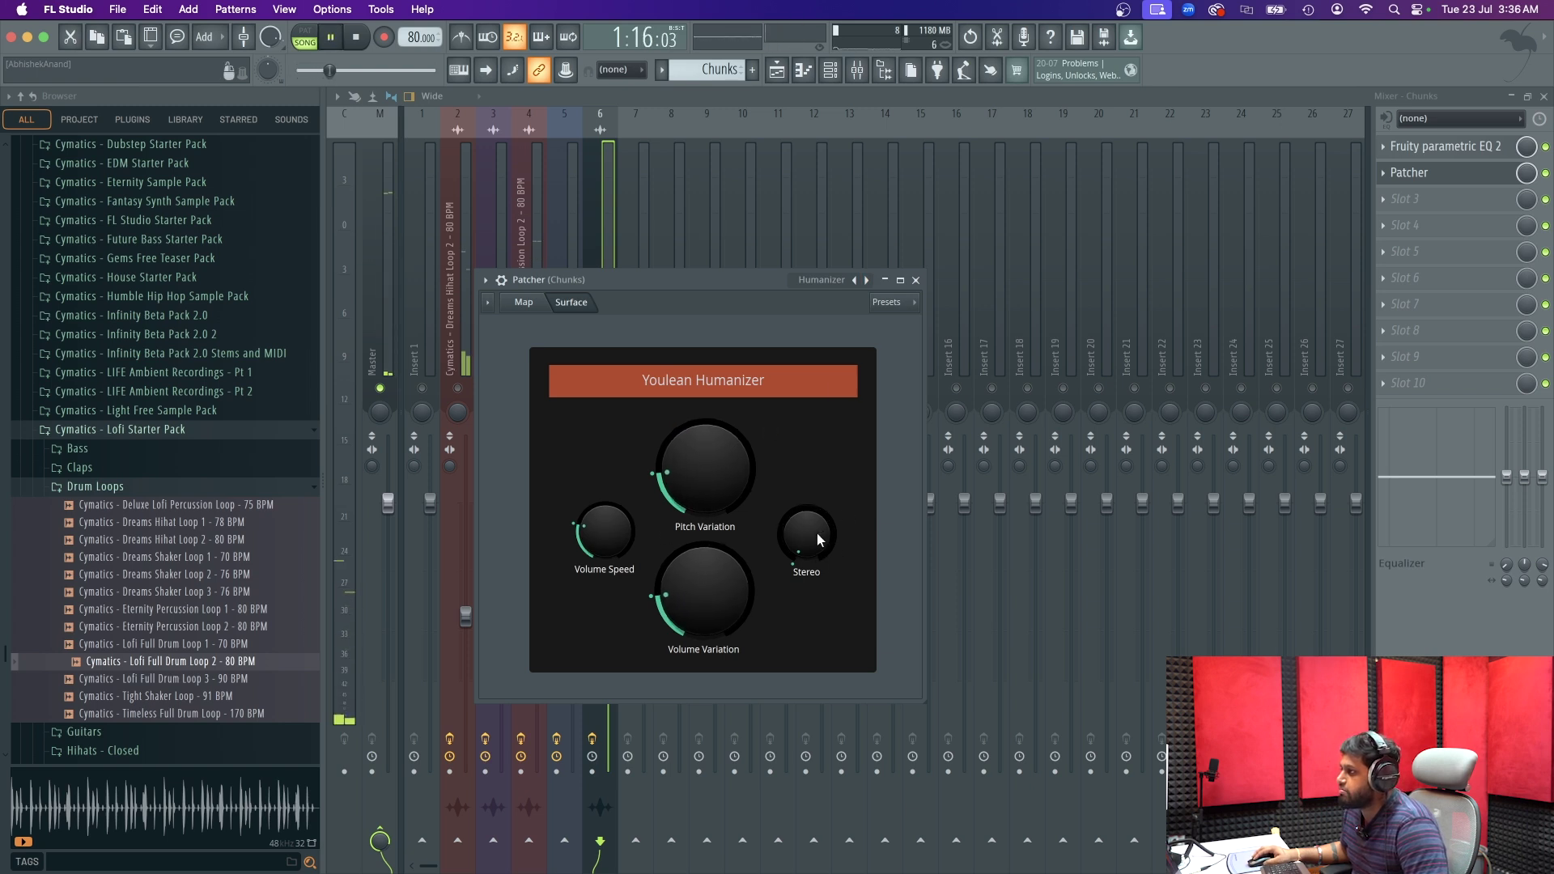
pyautogui.click(917, 280)
pyautogui.press('space')
# - Delete Patcher from slot 2 of the Chunks mixer track
pyautogui.click(1379, 173)
pyautogui.click(1400, 210)
pyautogui.press('Return')
pyautogui.click(1392, 178)
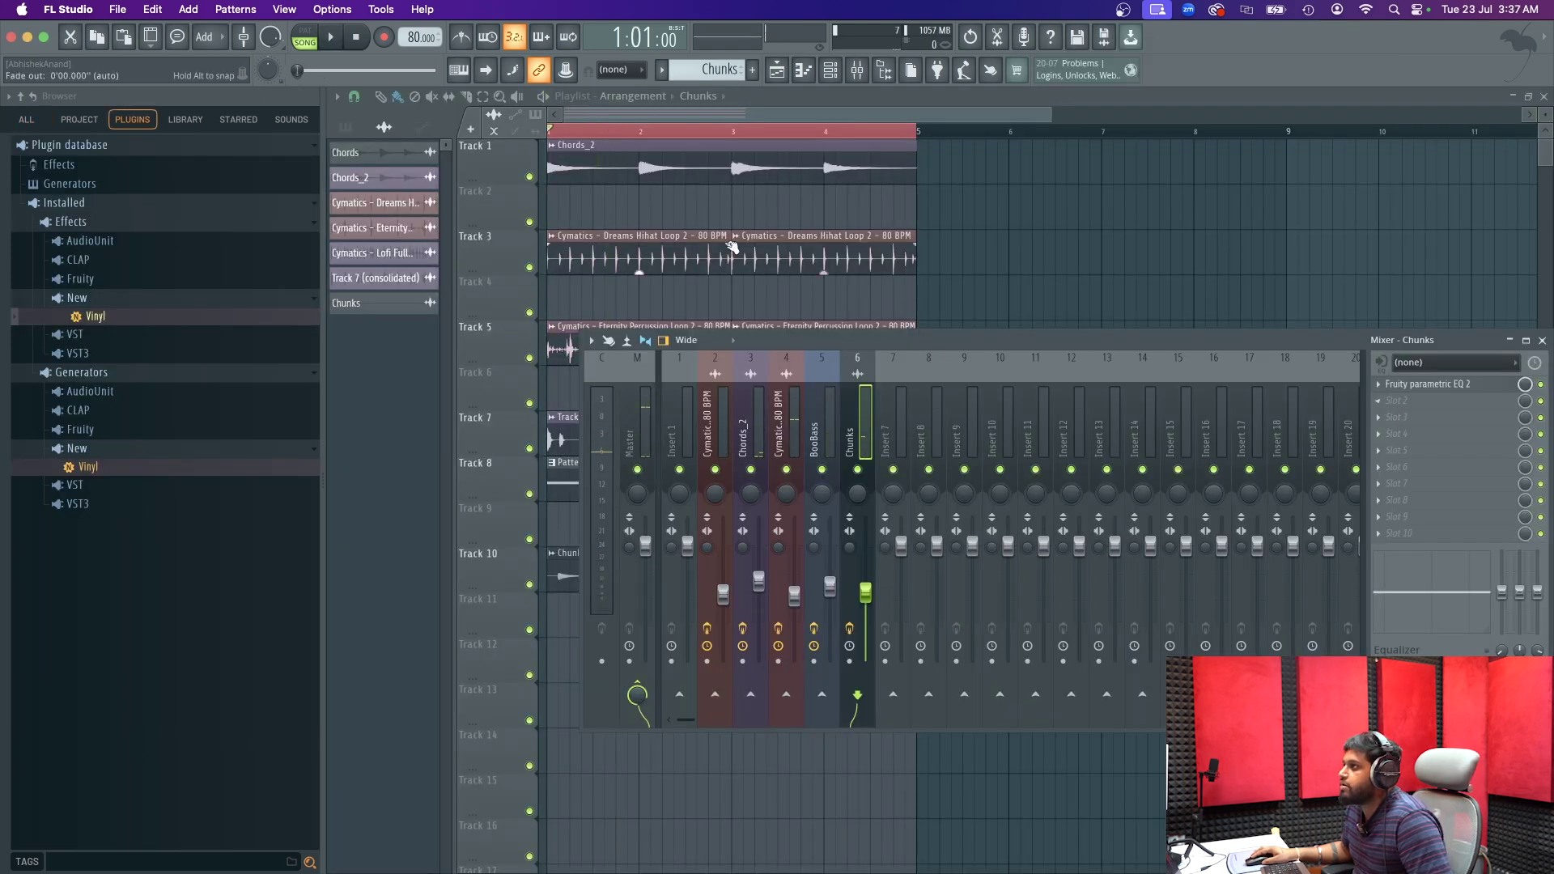
# - Save the project as Lofi Song in its own new project folder
pyautogui.press('F9')
pyautogui.press('super+s')
pyautogui.write('Lofi Song')
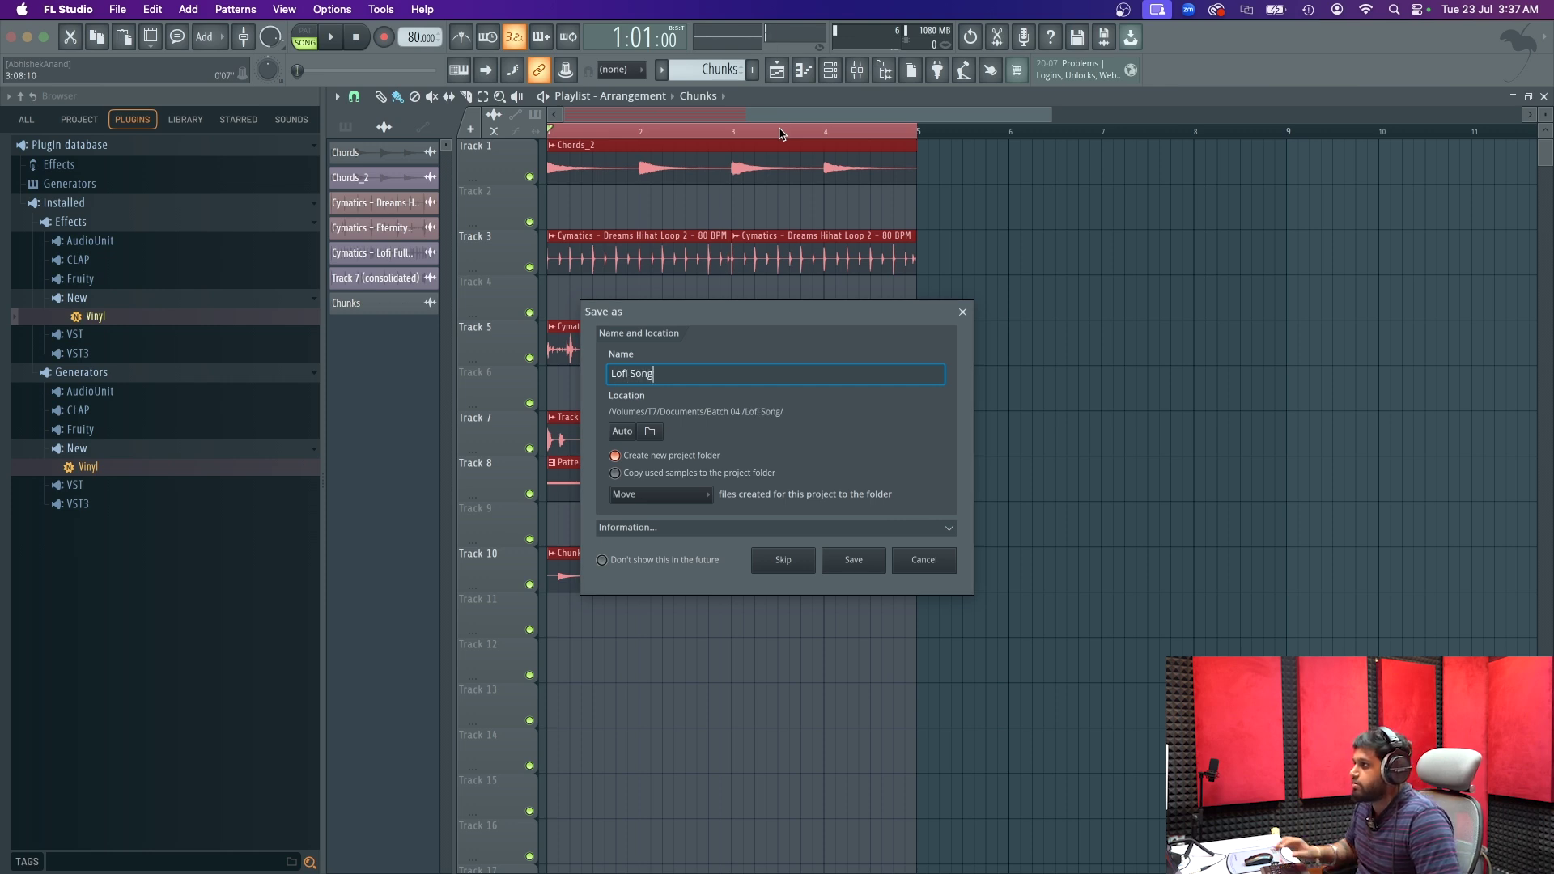
pyautogui.press('Return')
# - Reopen the mixer and select the Chunks track
pyautogui.click(874, 78)
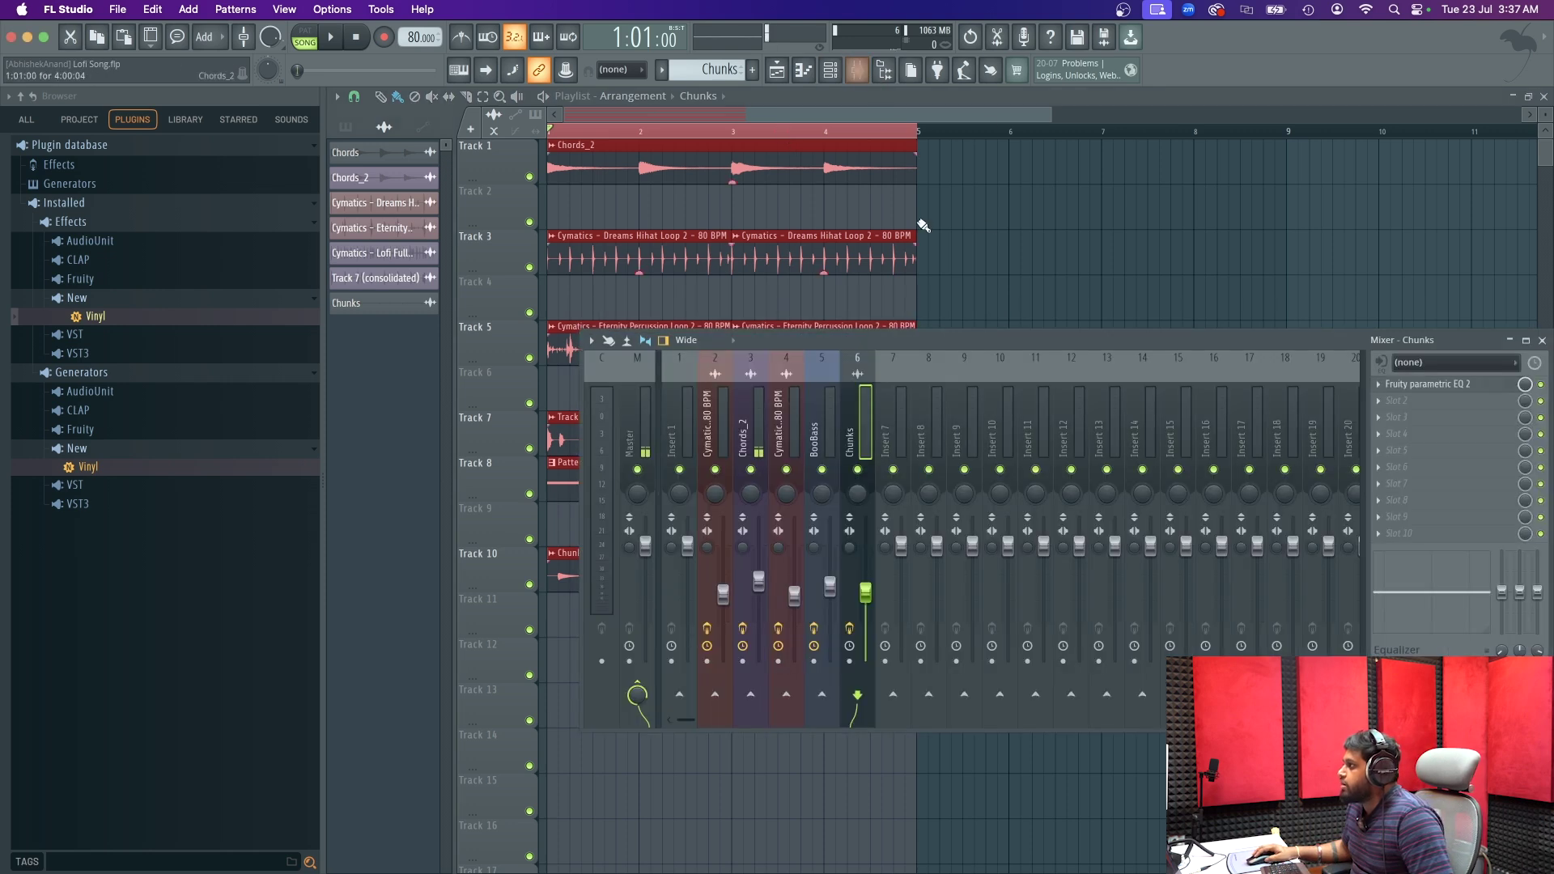
pyautogui.click(748, 440)
pyautogui.click(1443, 407)
pyautogui.click(1440, 407)
pyautogui.click(891, 441)
pyautogui.click(854, 439)
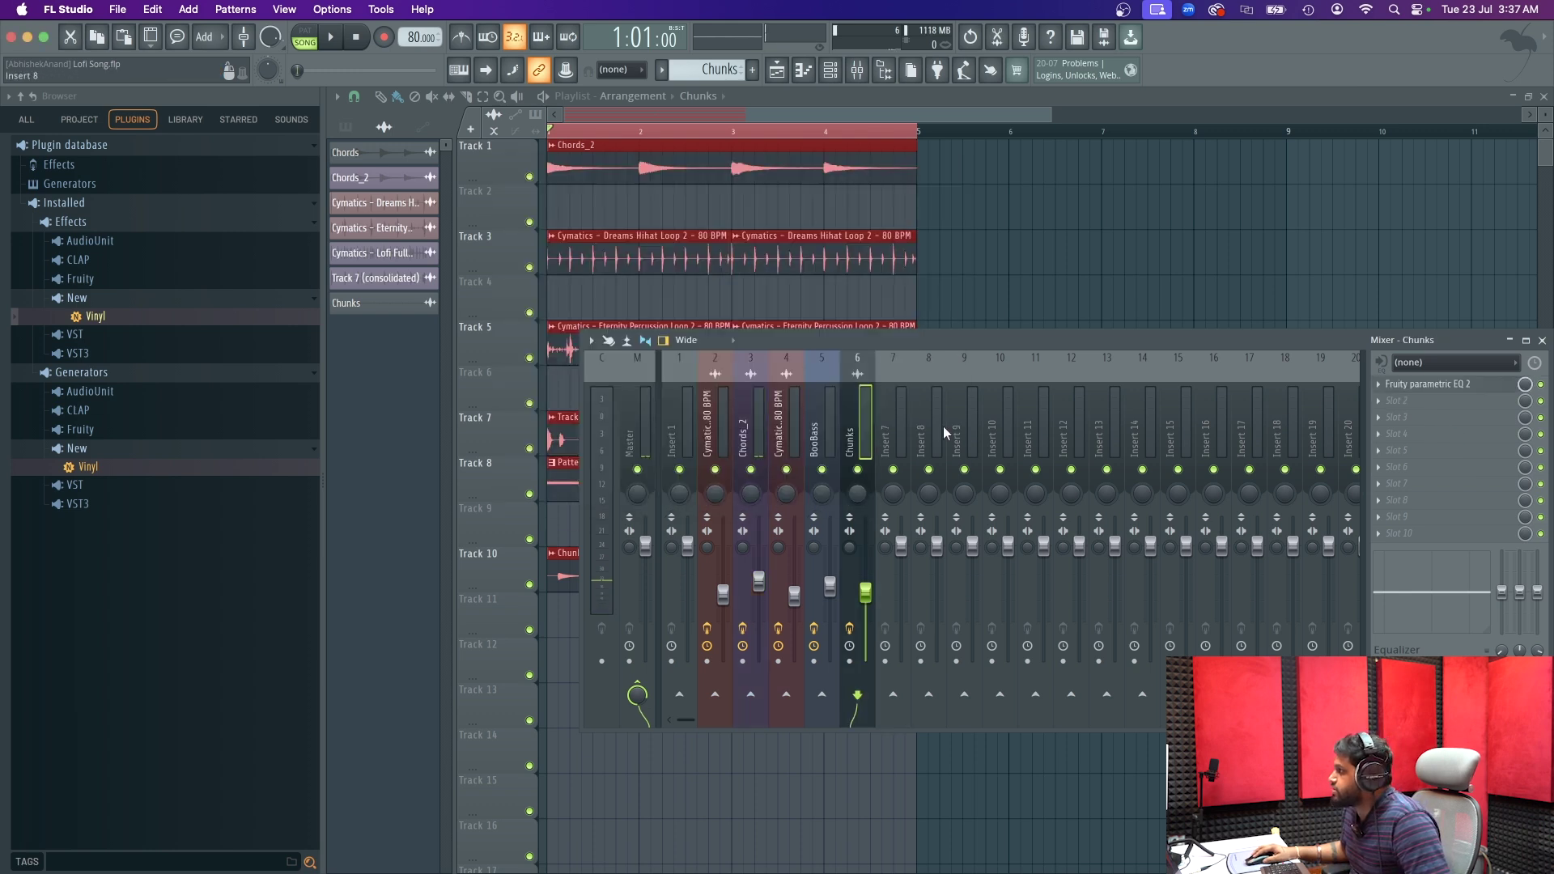
# - Load the VST3 version of Tape Cassette into slot 2 of the Chunks mixer track and close its window
pyautogui.click(1392, 407)
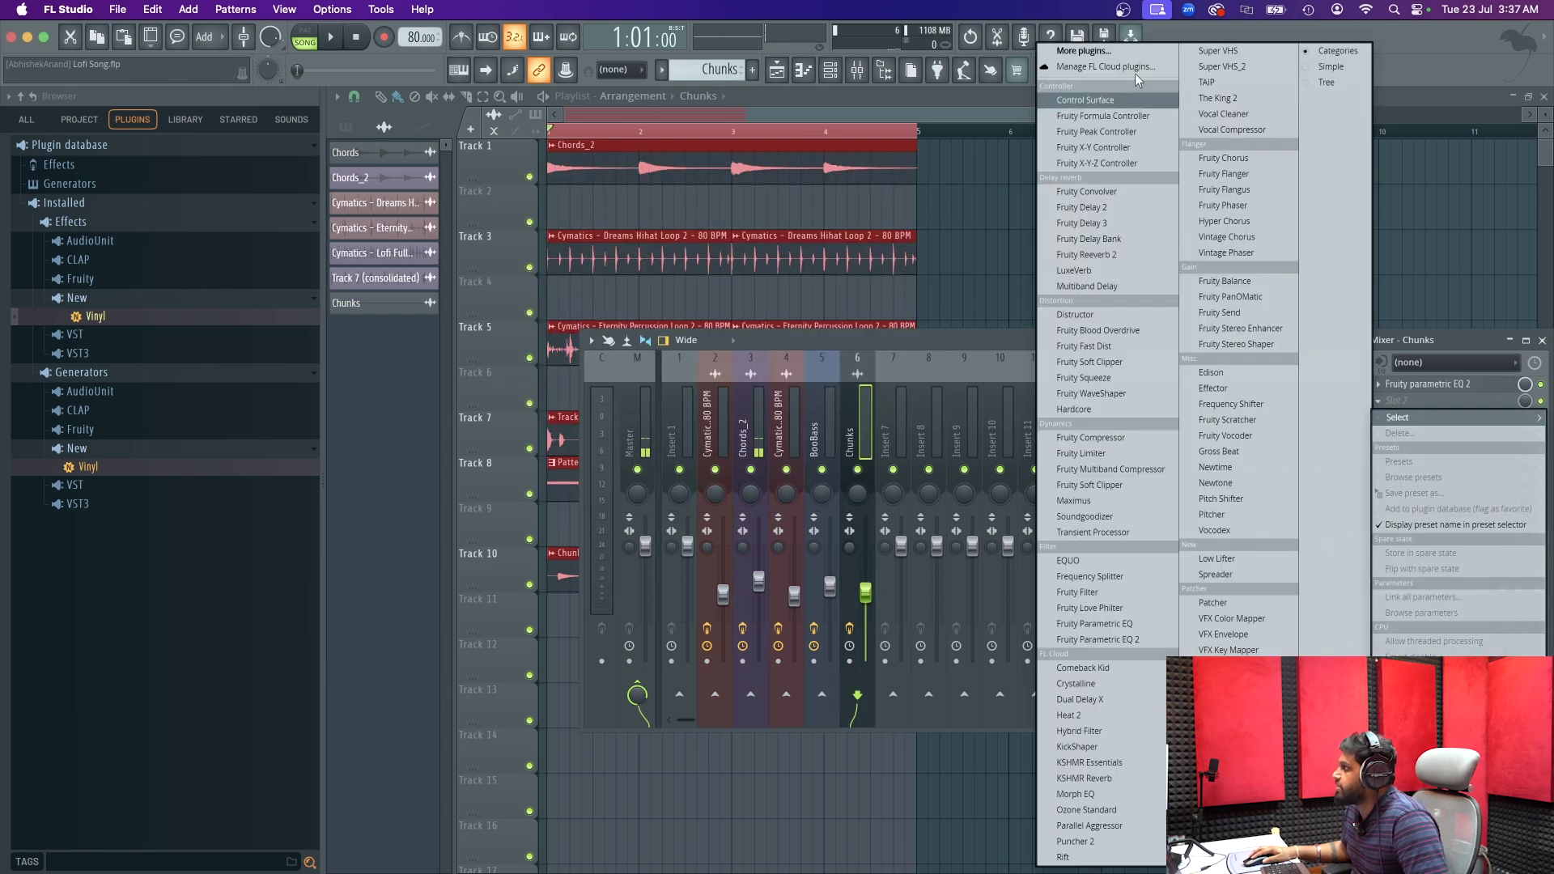
pyautogui.click(1106, 53)
pyautogui.write('tap')
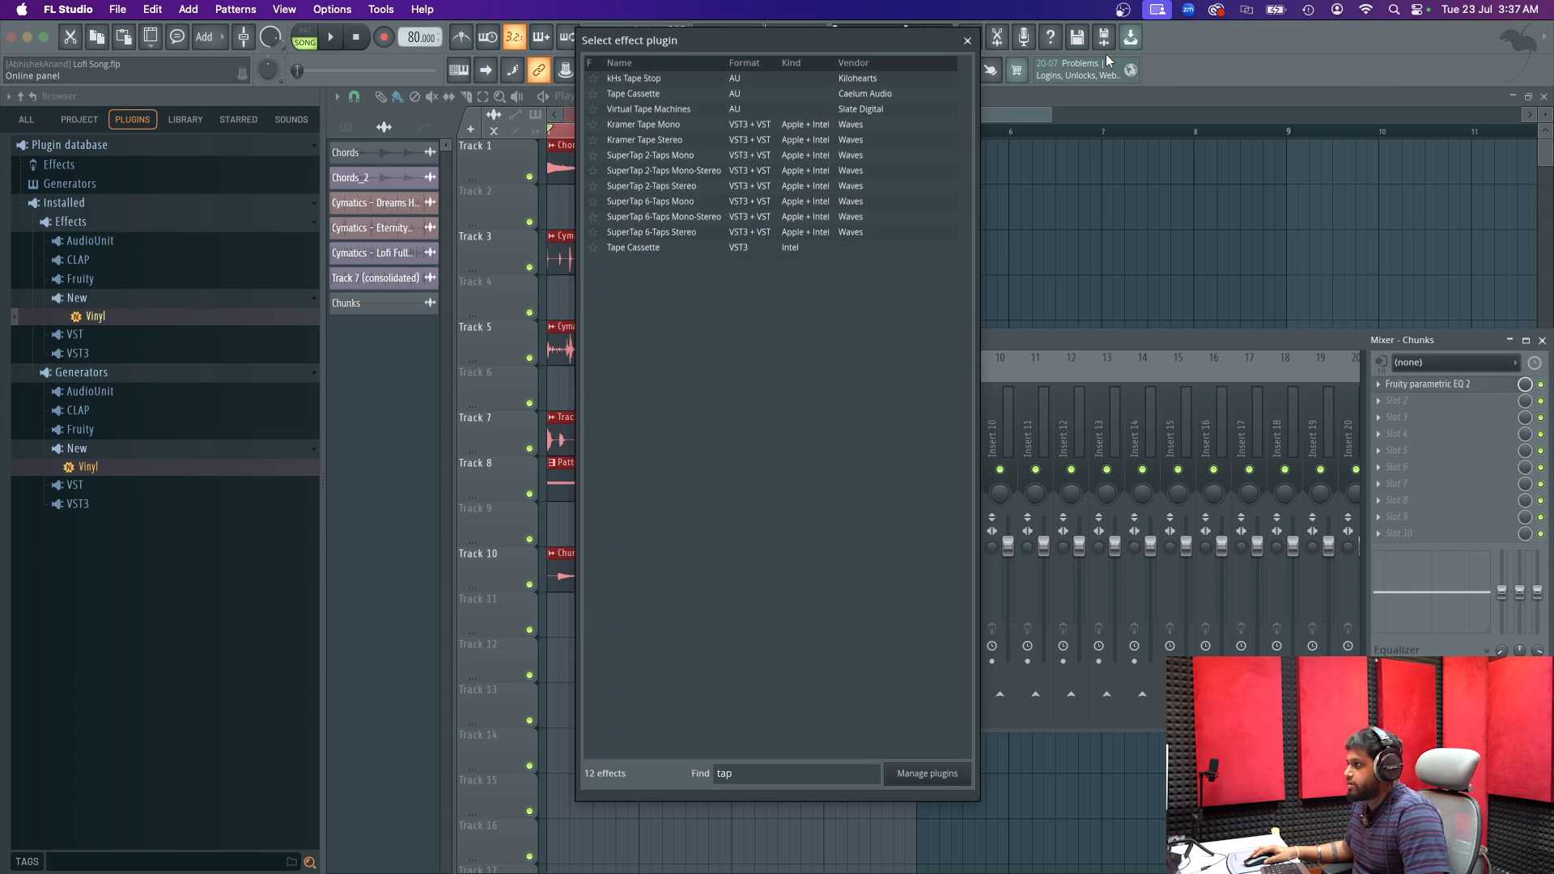
pyautogui.click(686, 94)
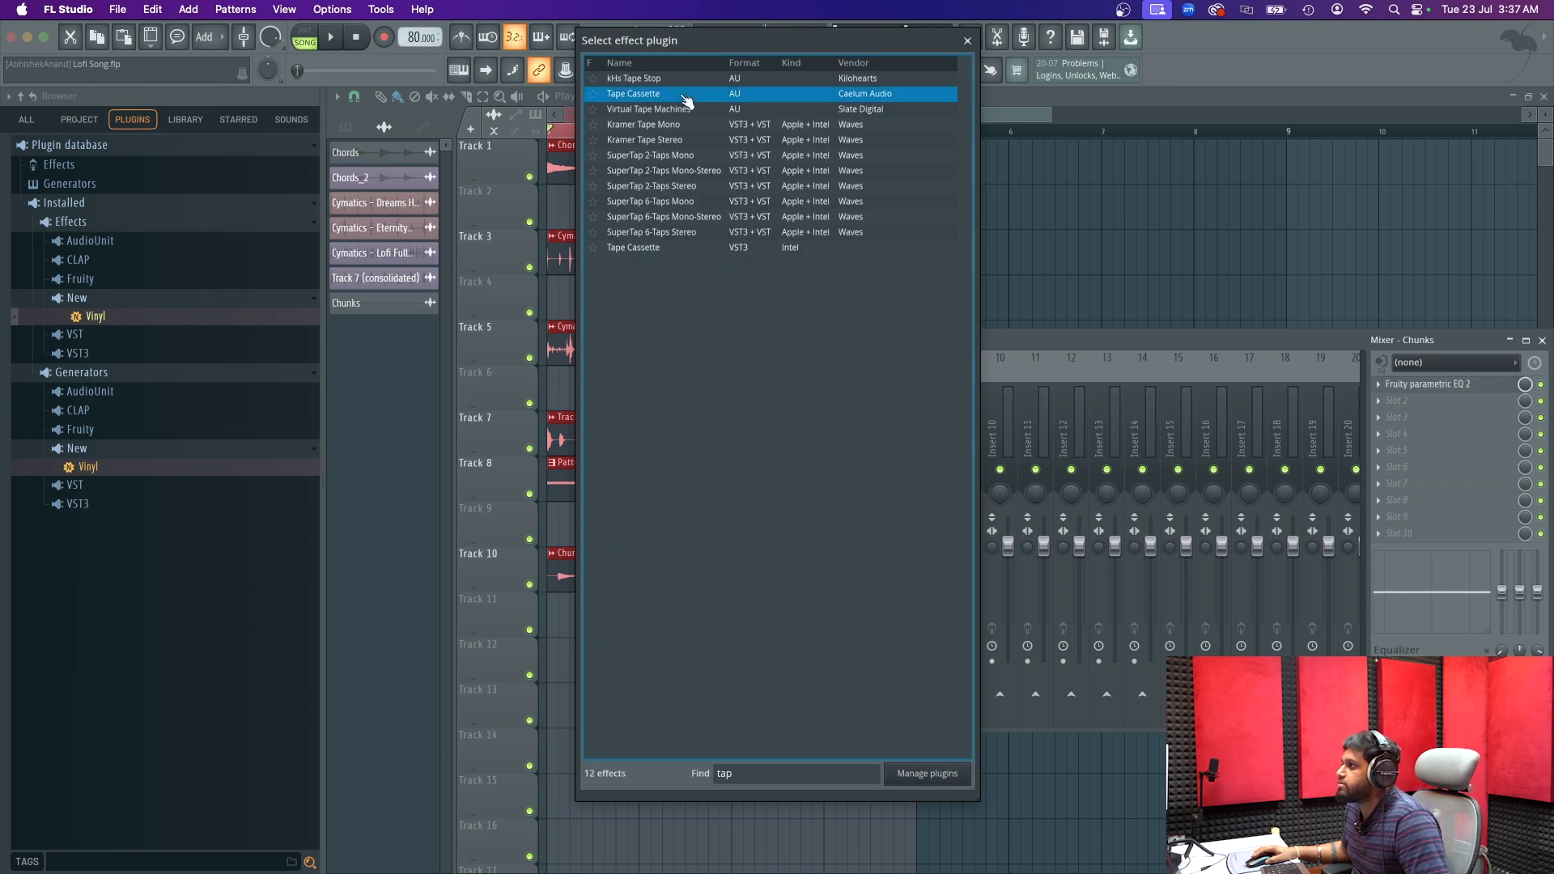
pyautogui.doubleClick(700, 248)
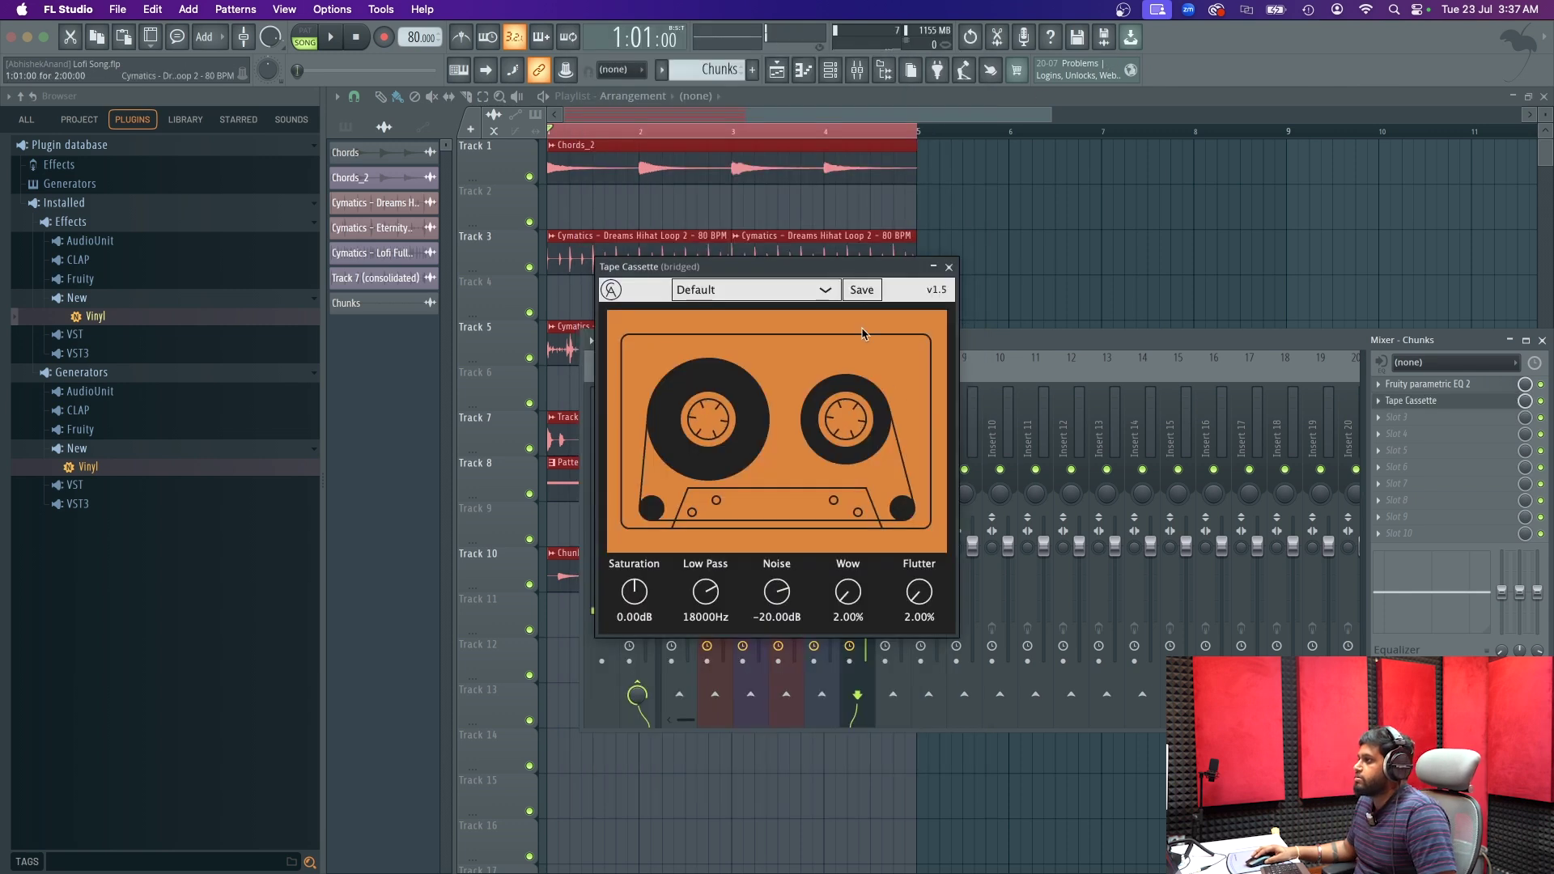
pyautogui.moveTo(990, 343); pyautogui.dragTo(945, 218)
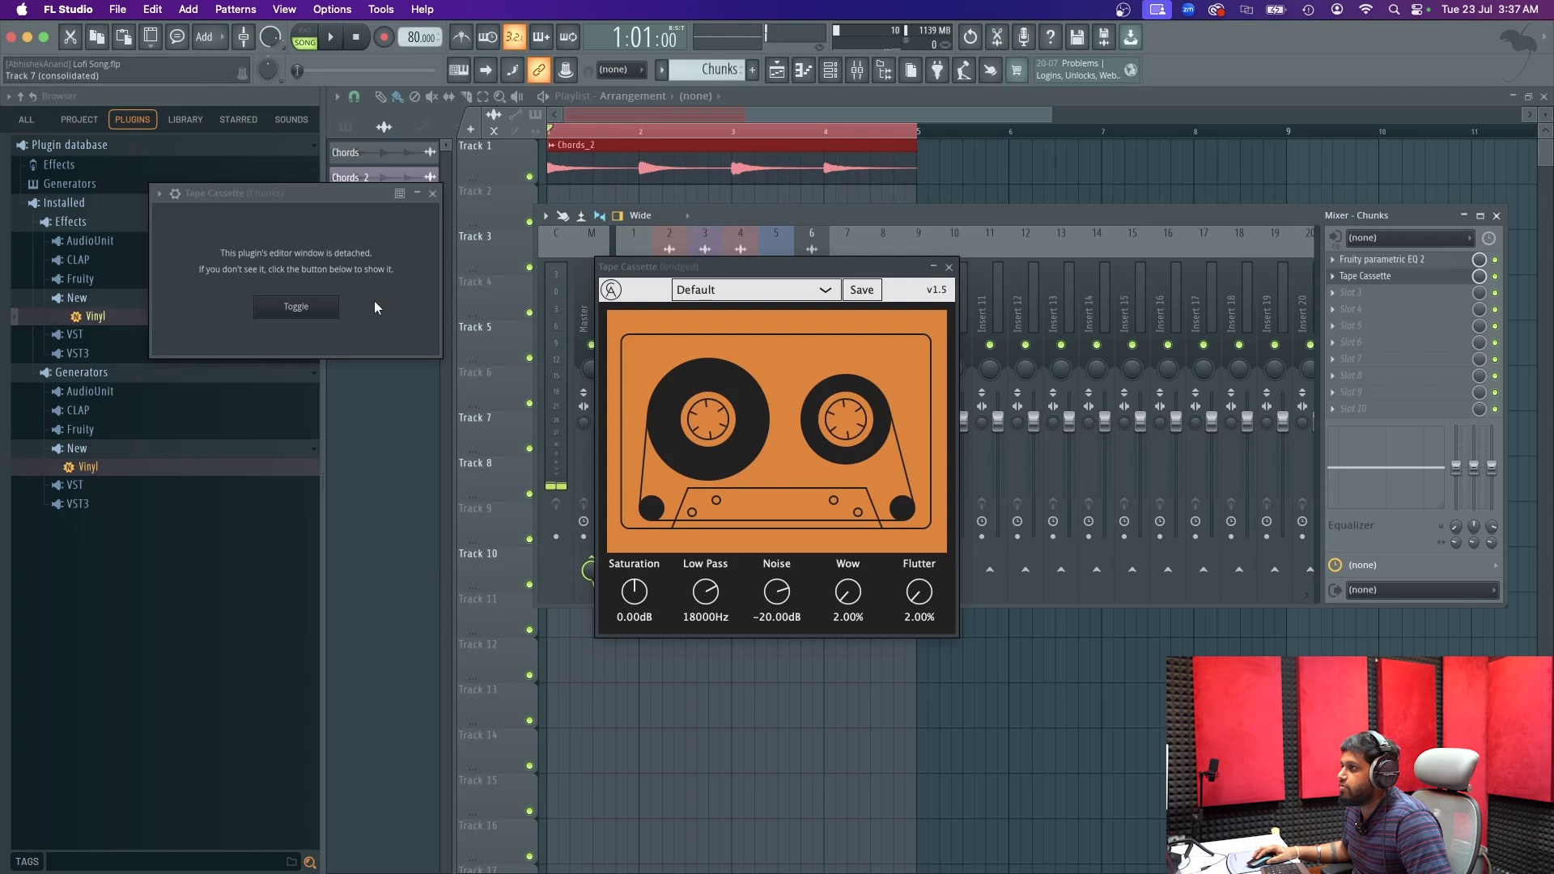
pyautogui.click(432, 194)
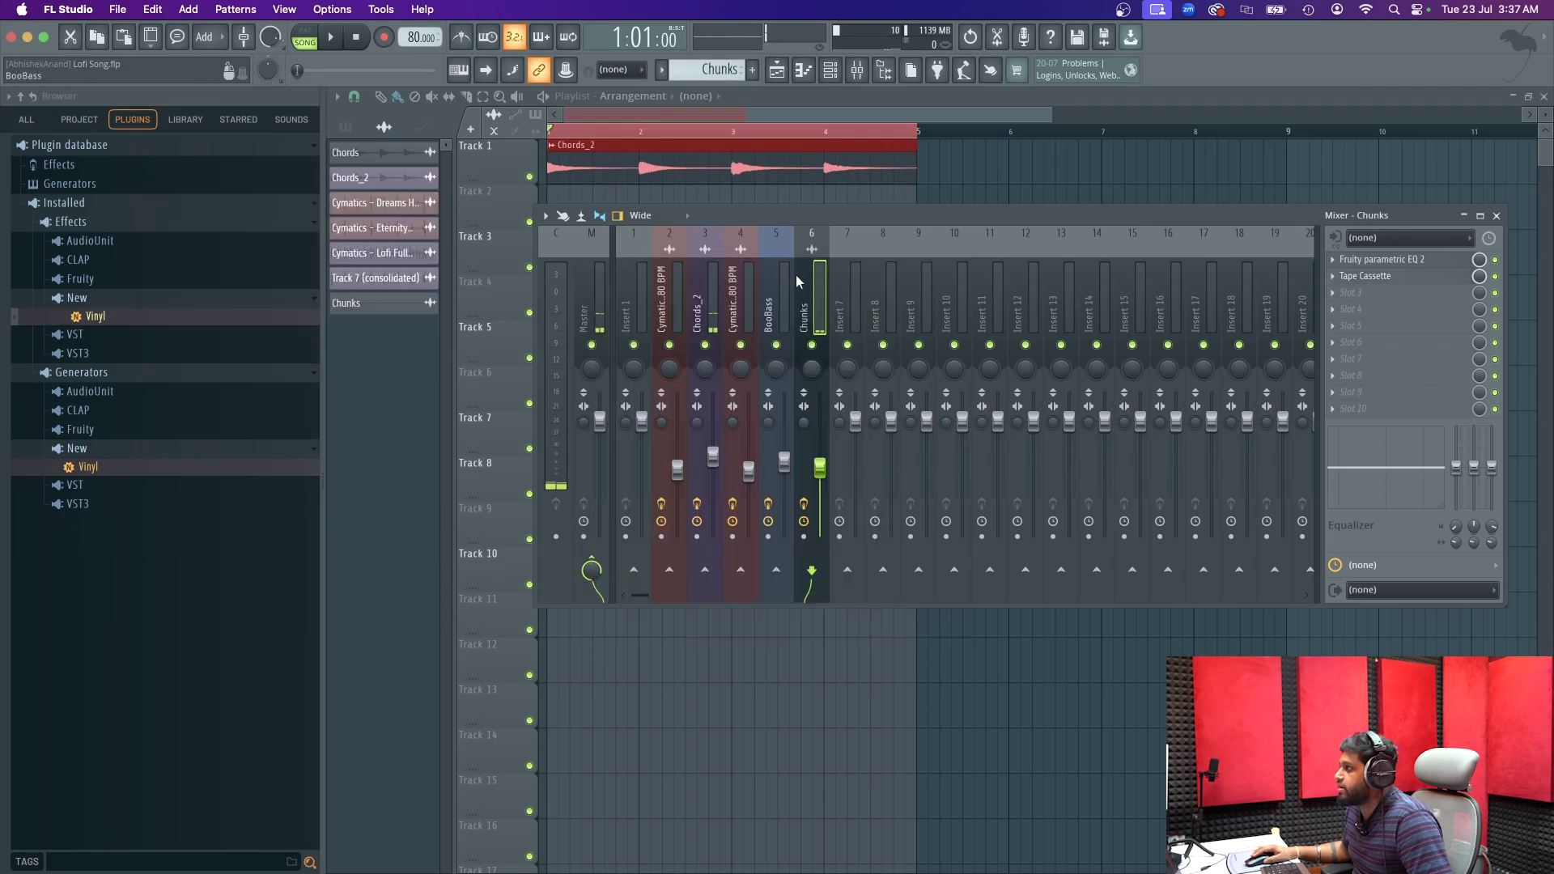
# - Review the Tape Cassette settings on the Chunks mixer track and close the effect
pyautogui.click(1427, 279)
pyautogui.moveTo(694, 605); pyautogui.dragTo(714, 601)
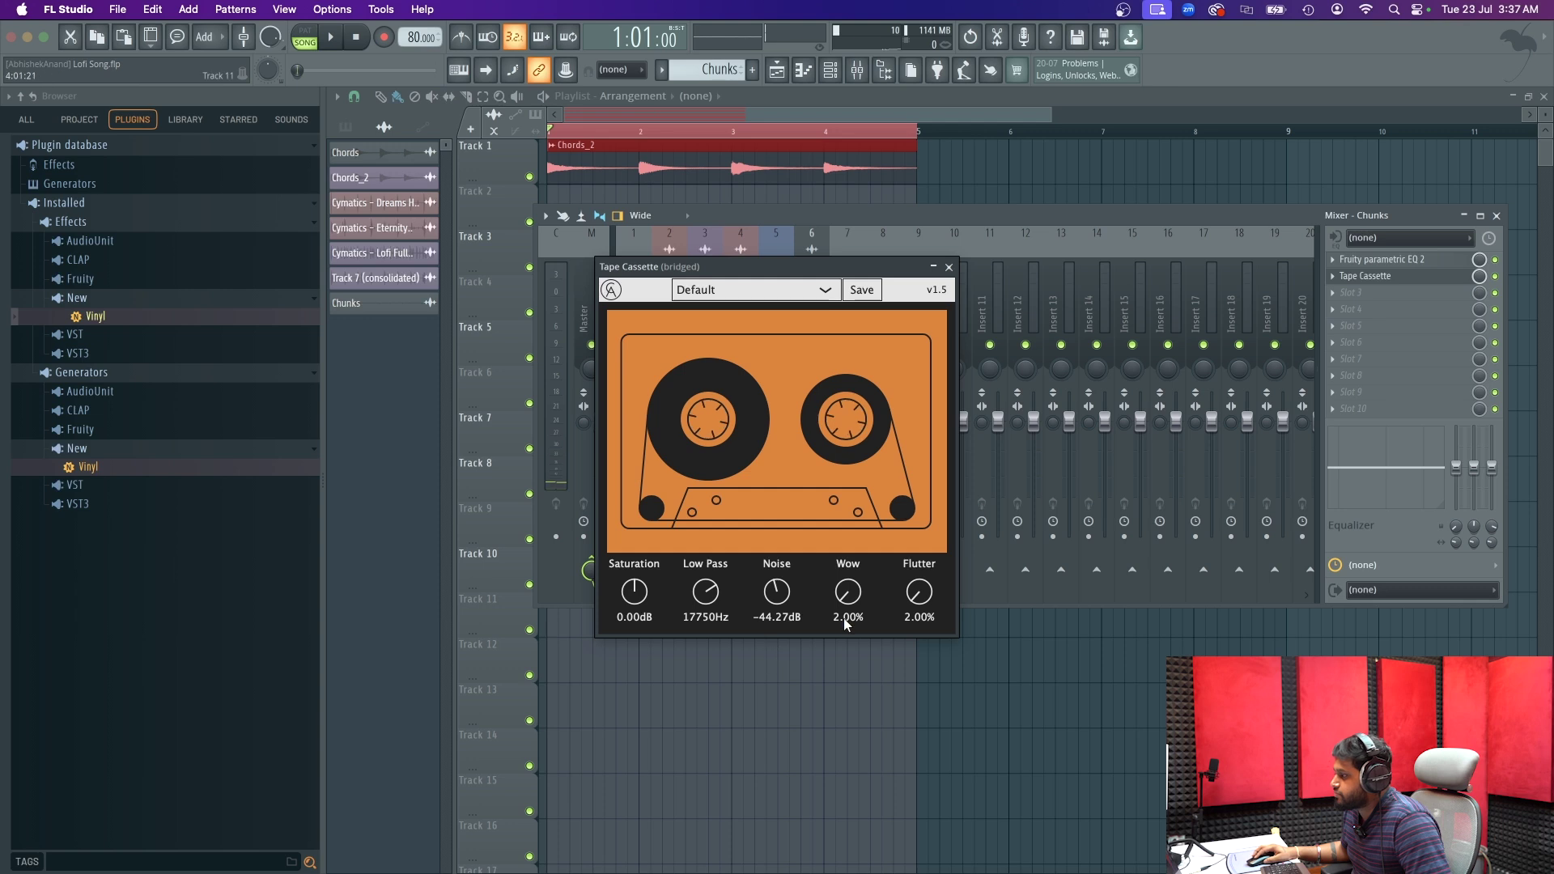
pyautogui.click(948, 268)
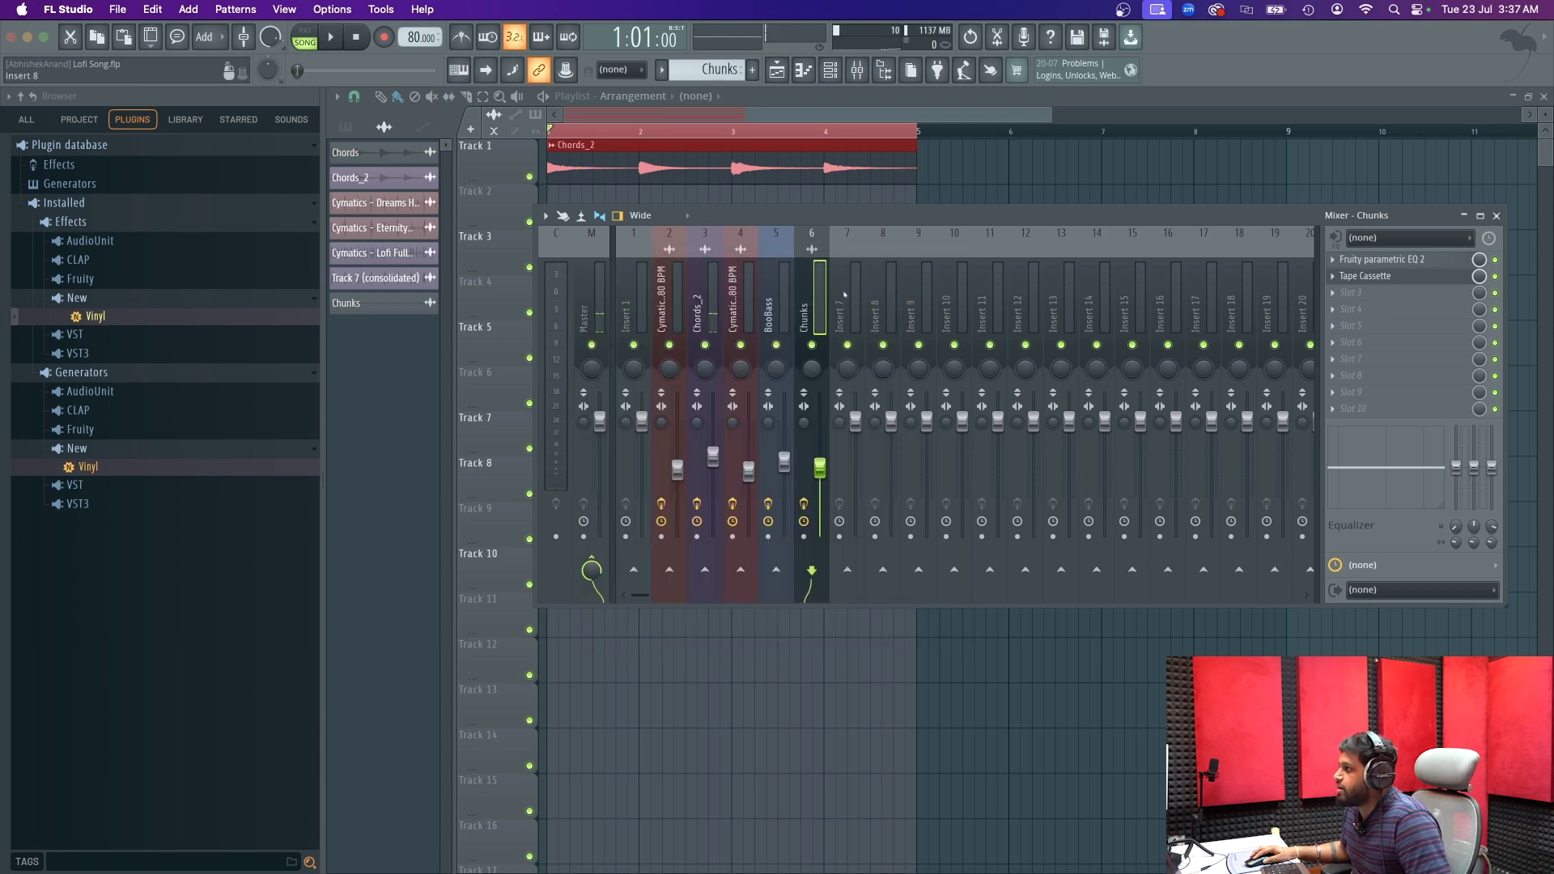
# - Lower the Dust amount to about half in the Vinyl effect on the Chords_2 mixer track
pyautogui.click(716, 322)
pyautogui.click(1412, 280)
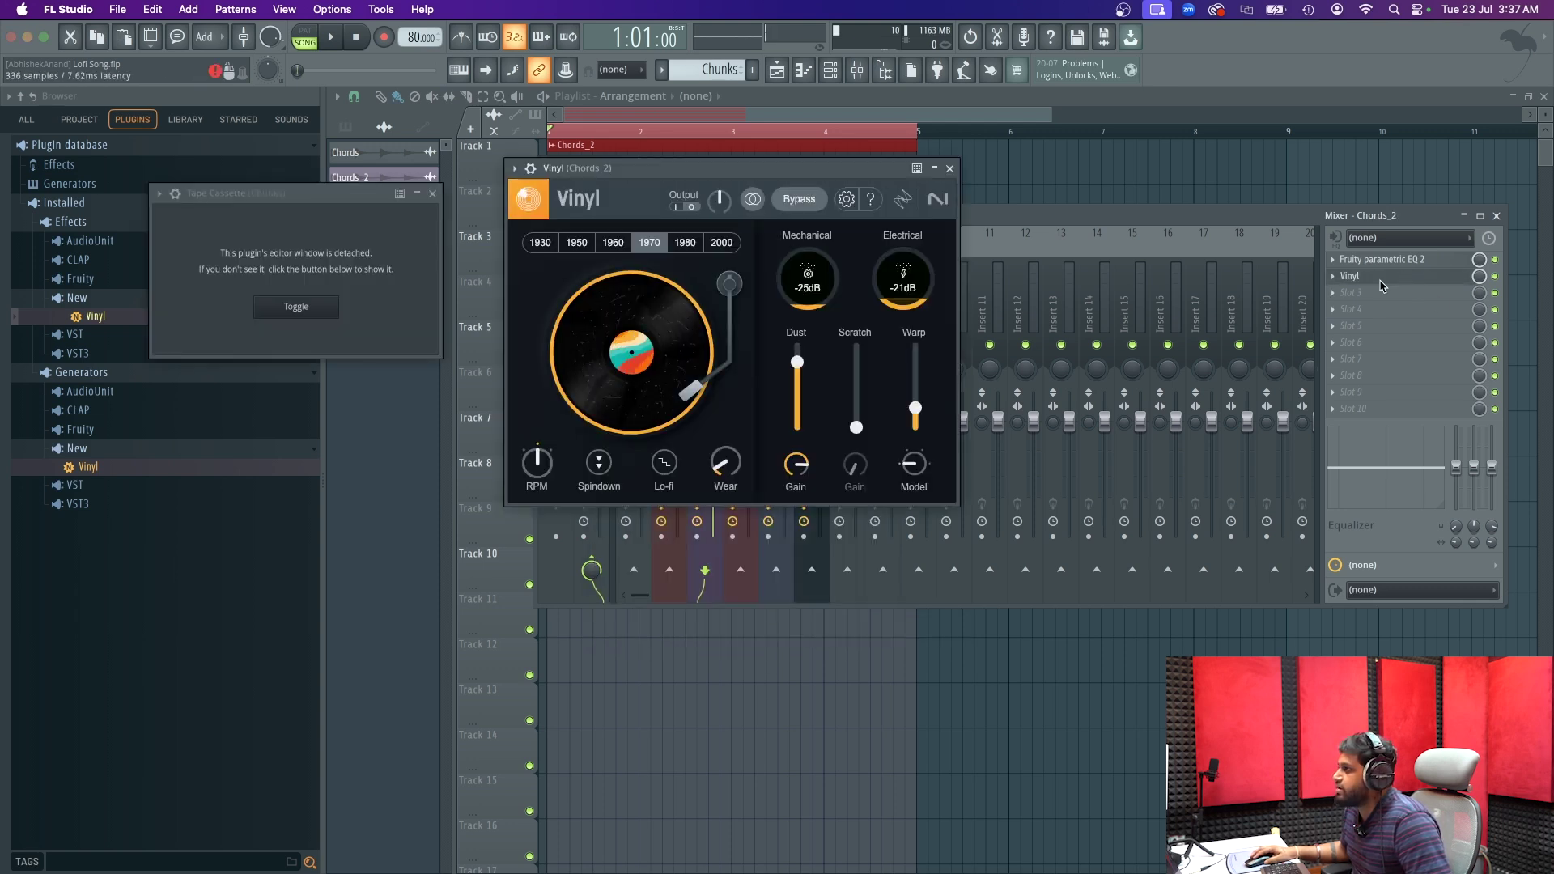
pyautogui.moveTo(797, 410); pyautogui.dragTo(798, 390)
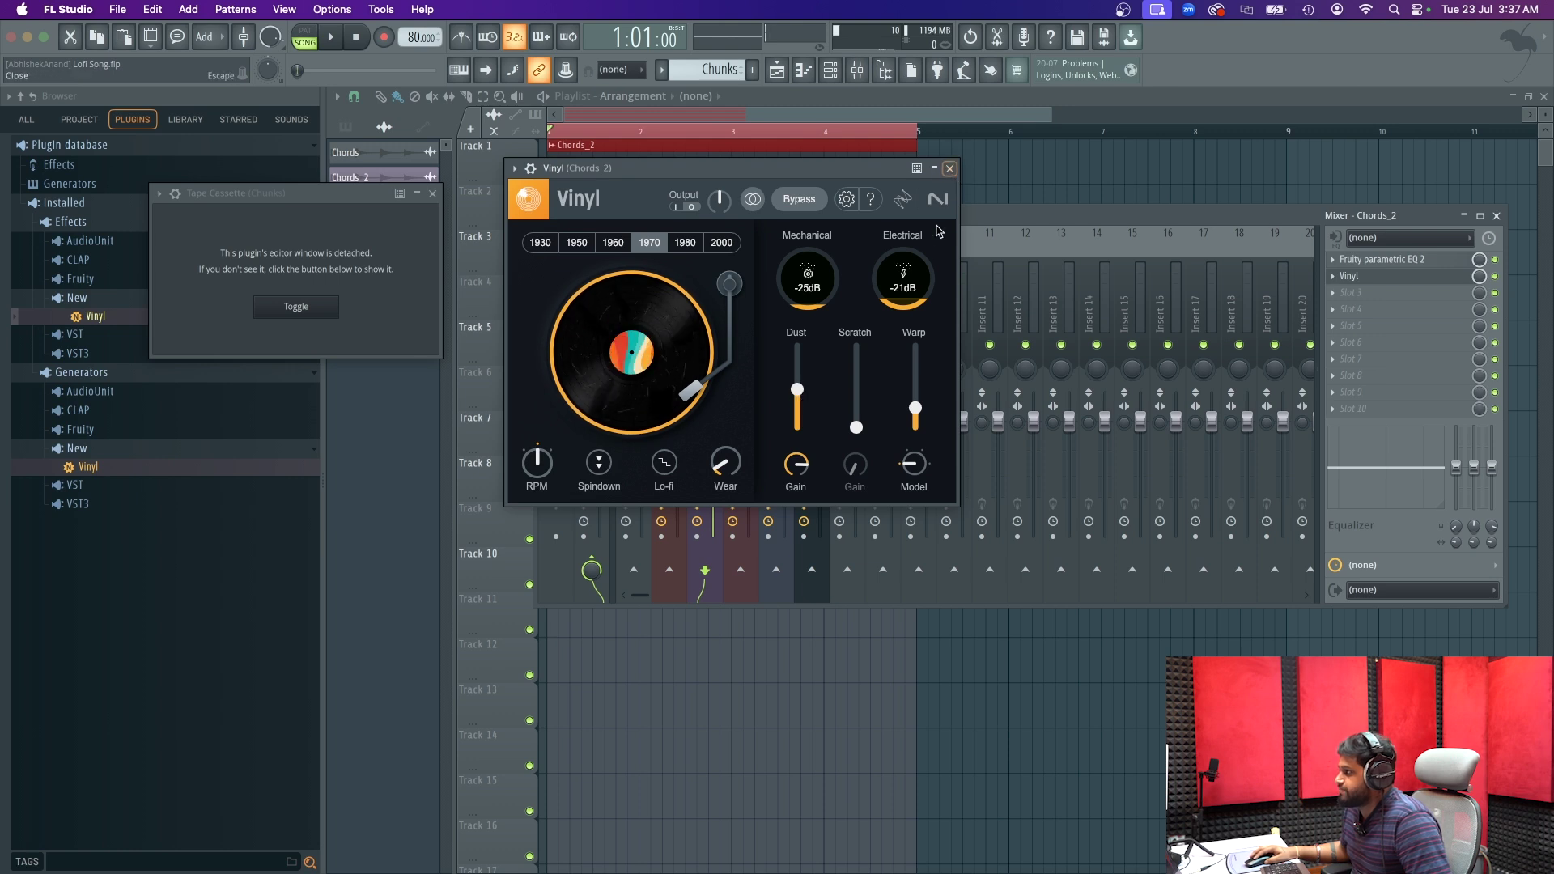
pyautogui.click(950, 169)
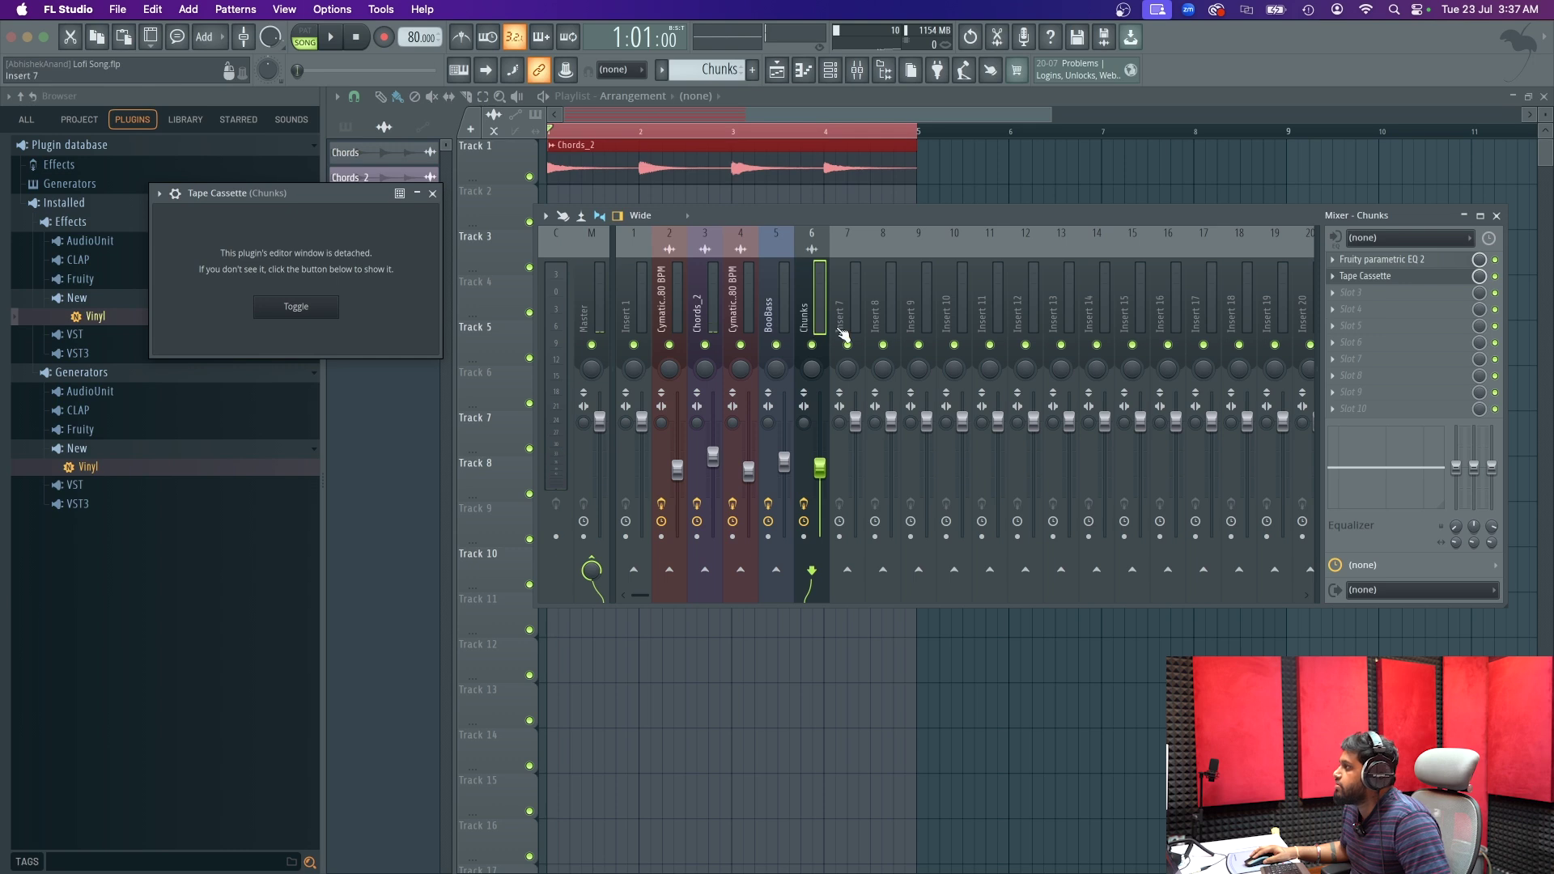
# - During playback, set Tape Cassette on the Chunks track to Wow 3.07%, Flutter 4.41% and Saturation -2.81 dB, then close its windows
pyautogui.click(1413, 274)
pyautogui.press('space')
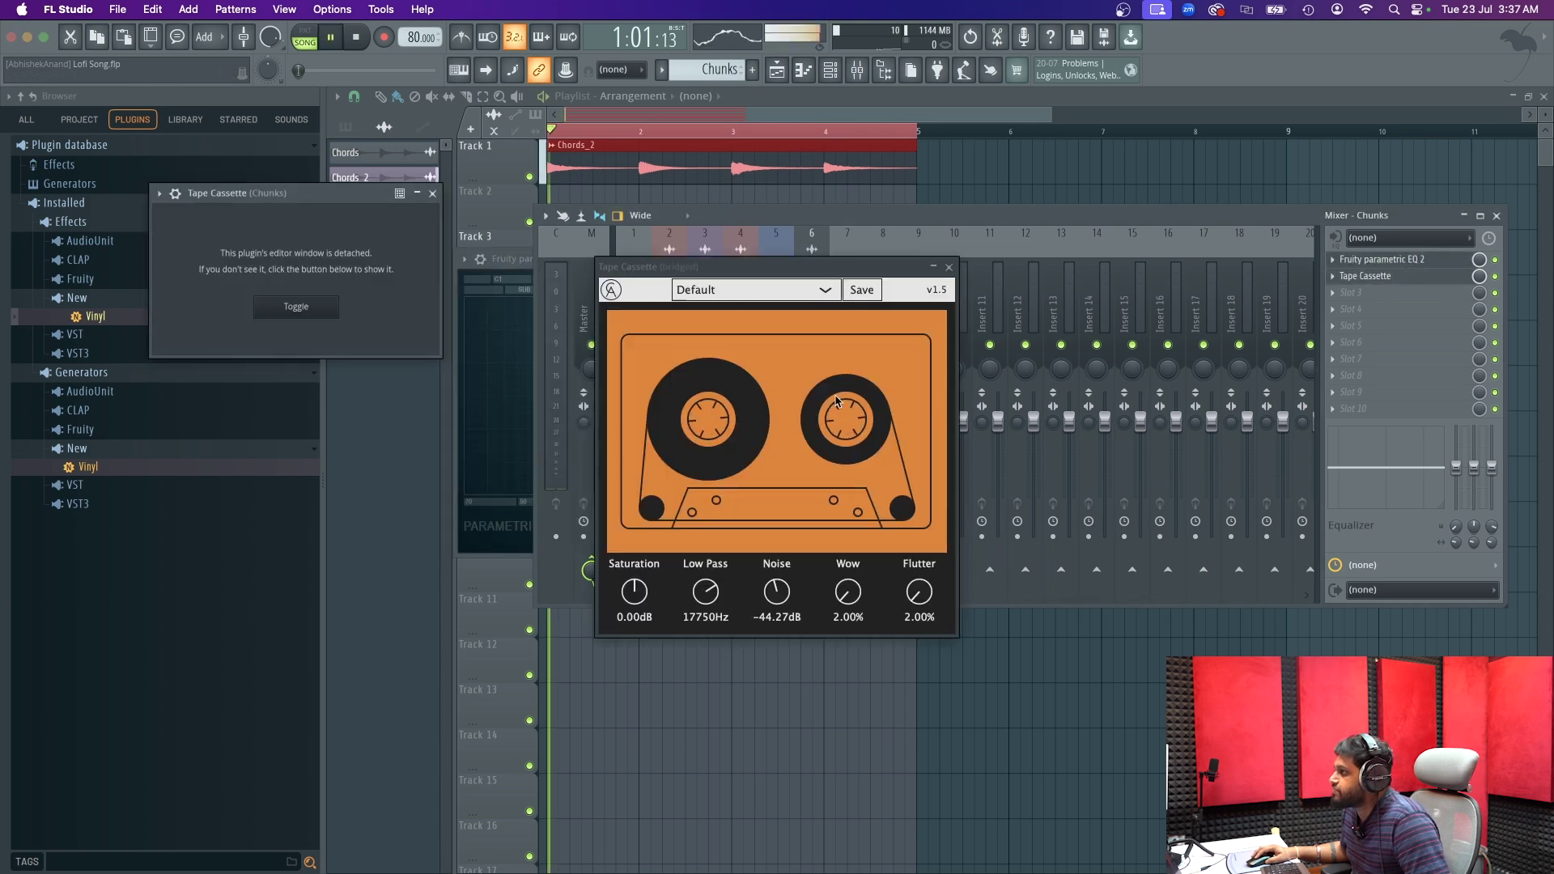
pyautogui.moveTo(846, 597); pyautogui.dragTo(919, 590)
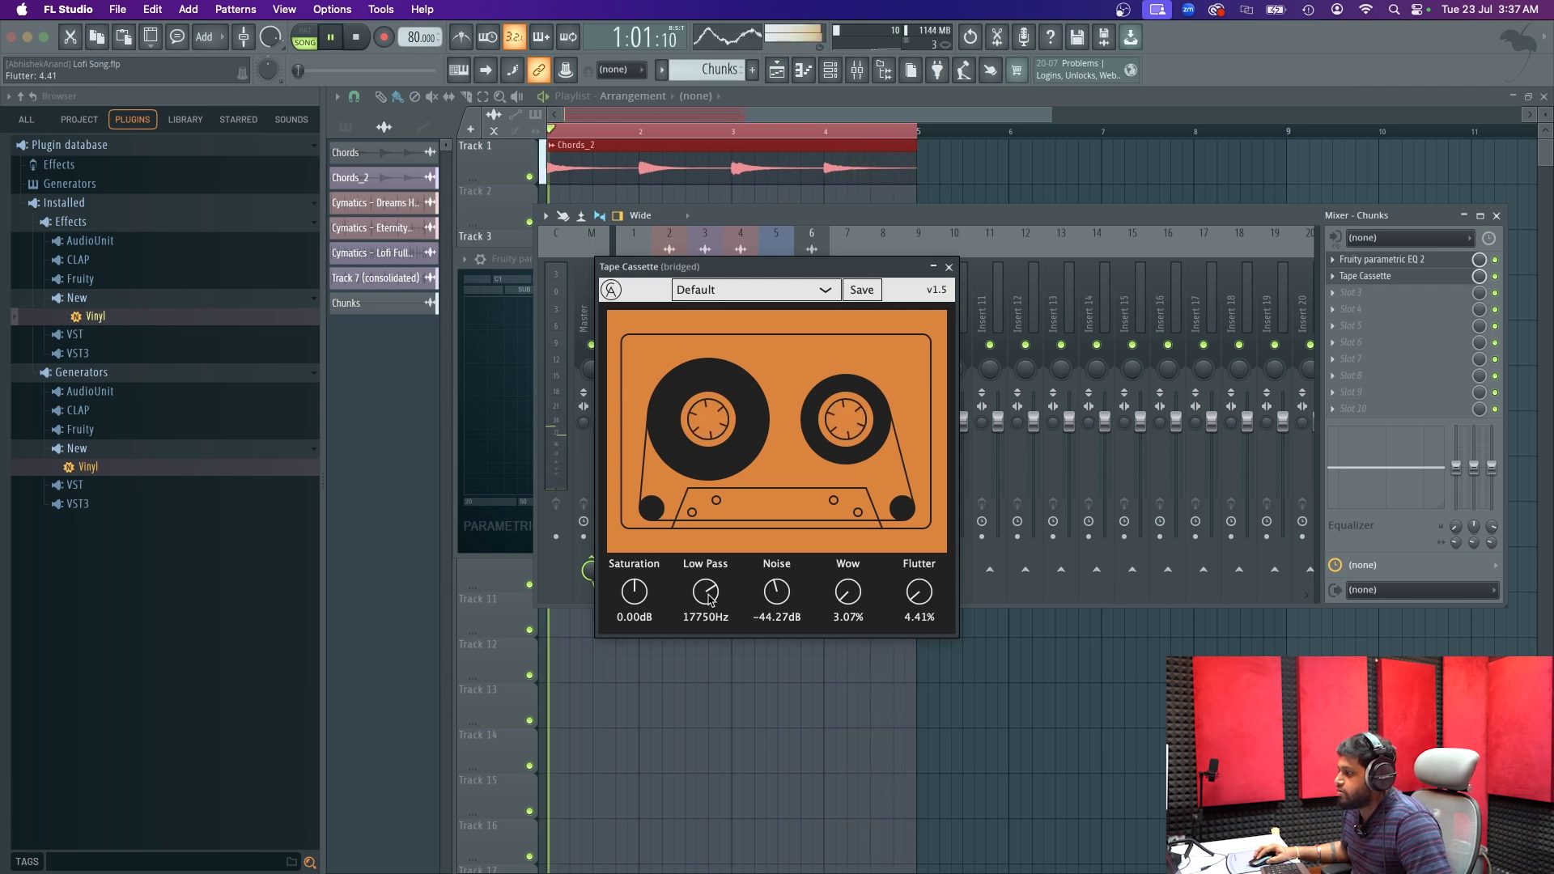
pyautogui.moveTo(635, 591); pyautogui.dragTo(639, 599)
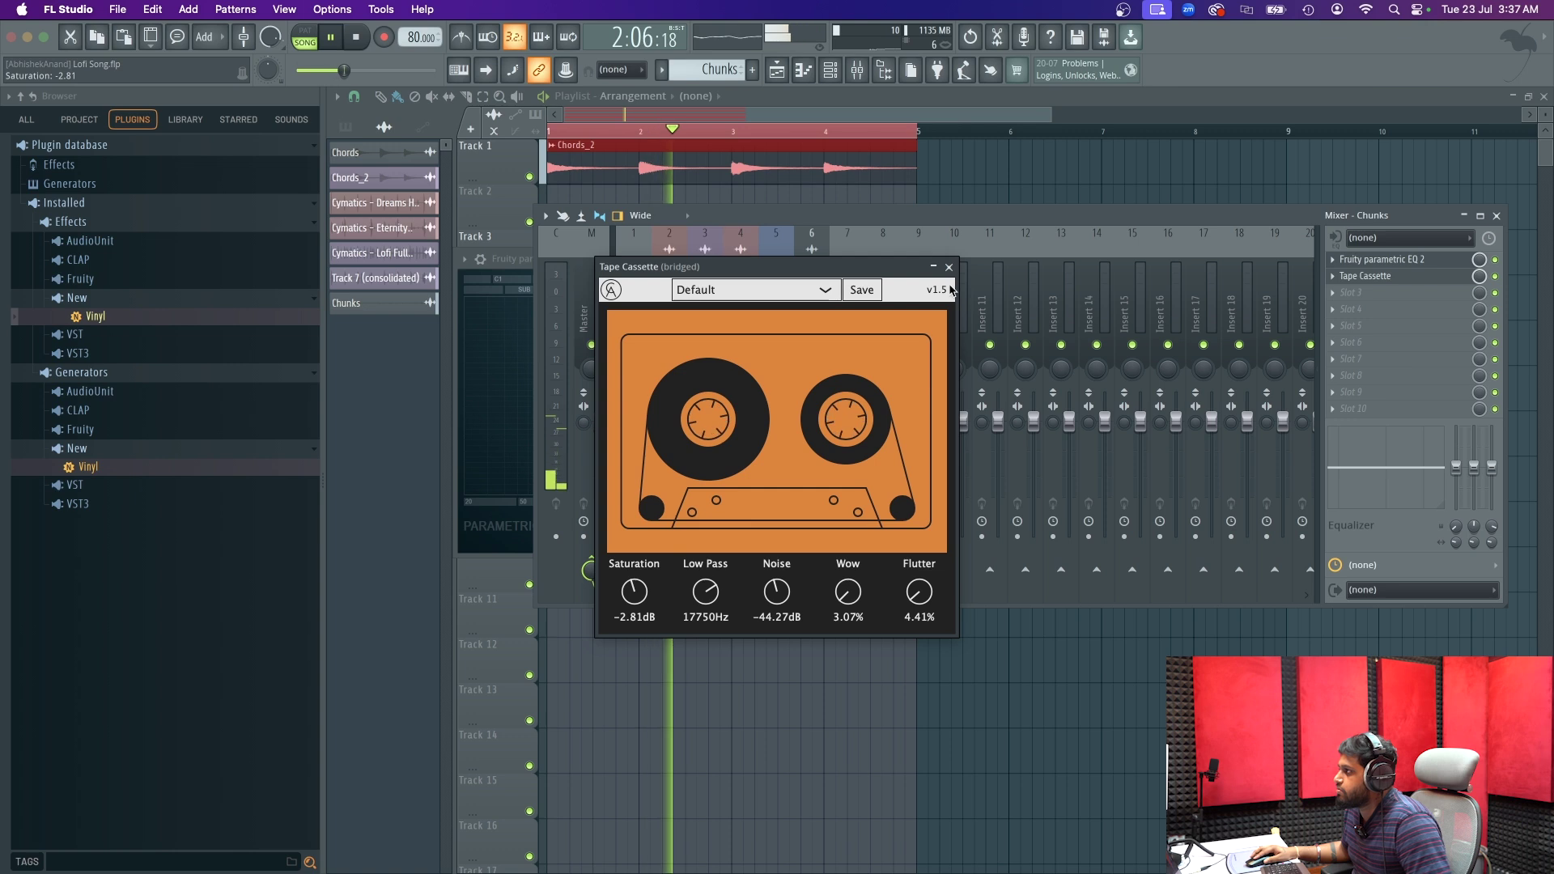
pyautogui.click(948, 267)
pyautogui.click(967, 175)
pyautogui.press('space')
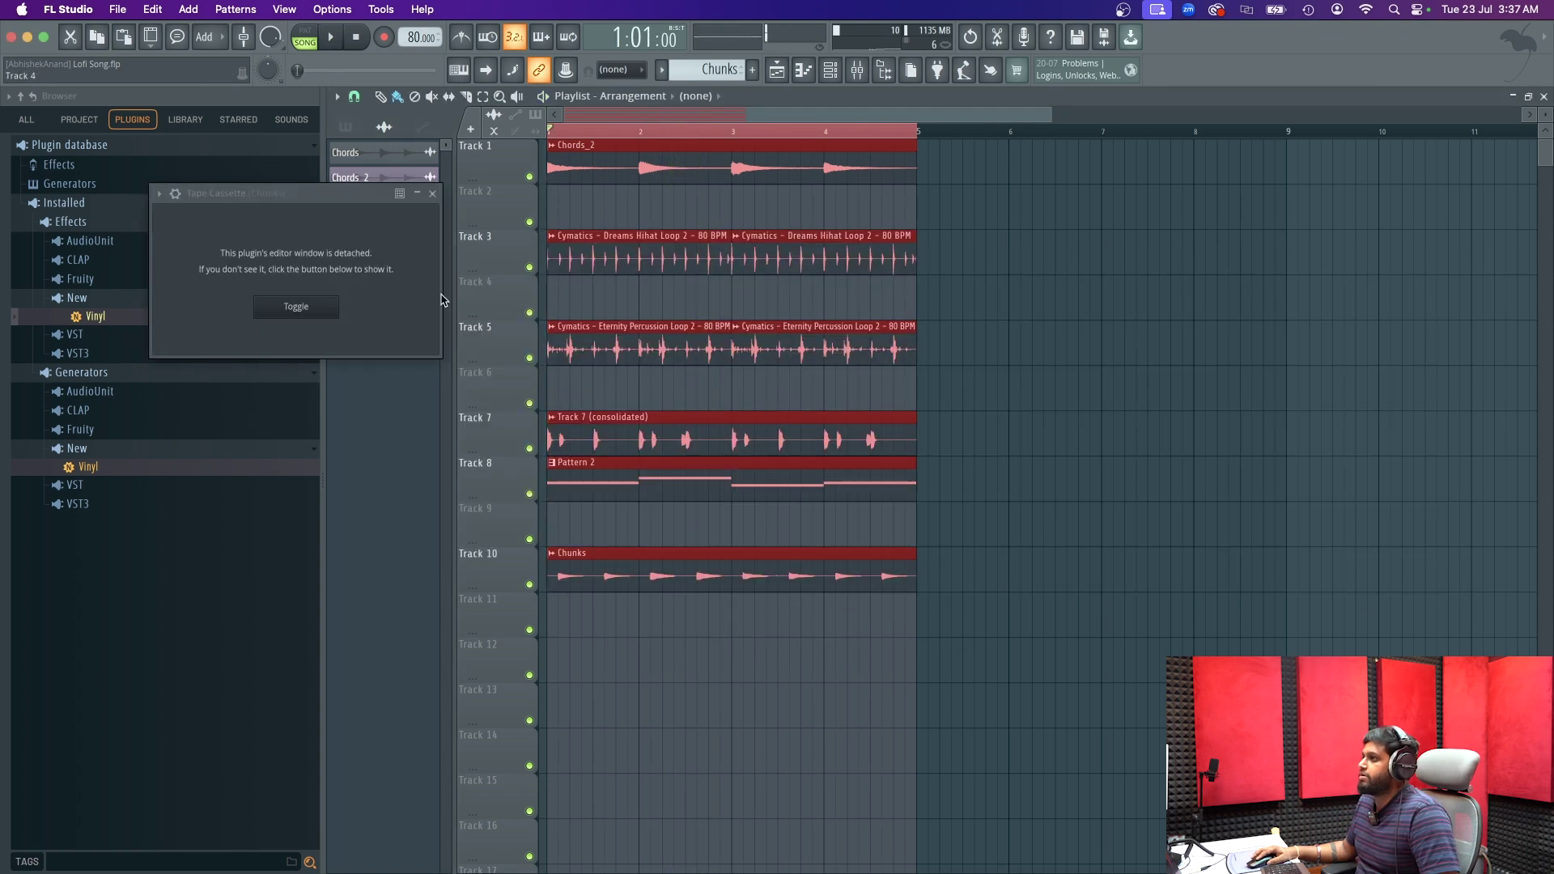
pyautogui.click(431, 194)
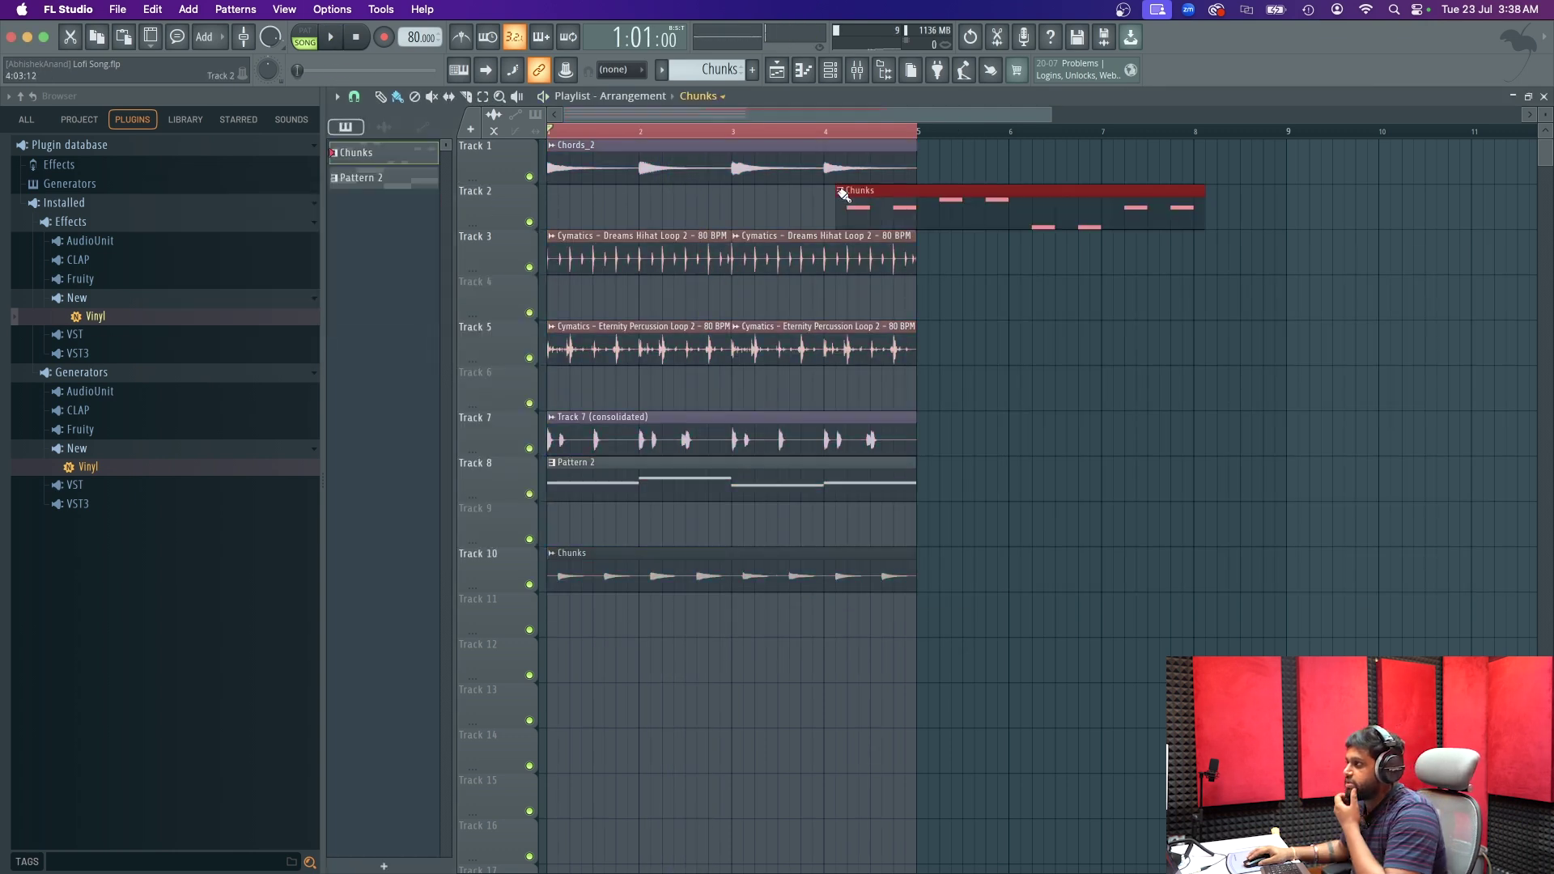
# - Duplicate all playlist clips three times in sequence to extend the arrangement through bar 16, and clear the selection
pyautogui.press('super+a')
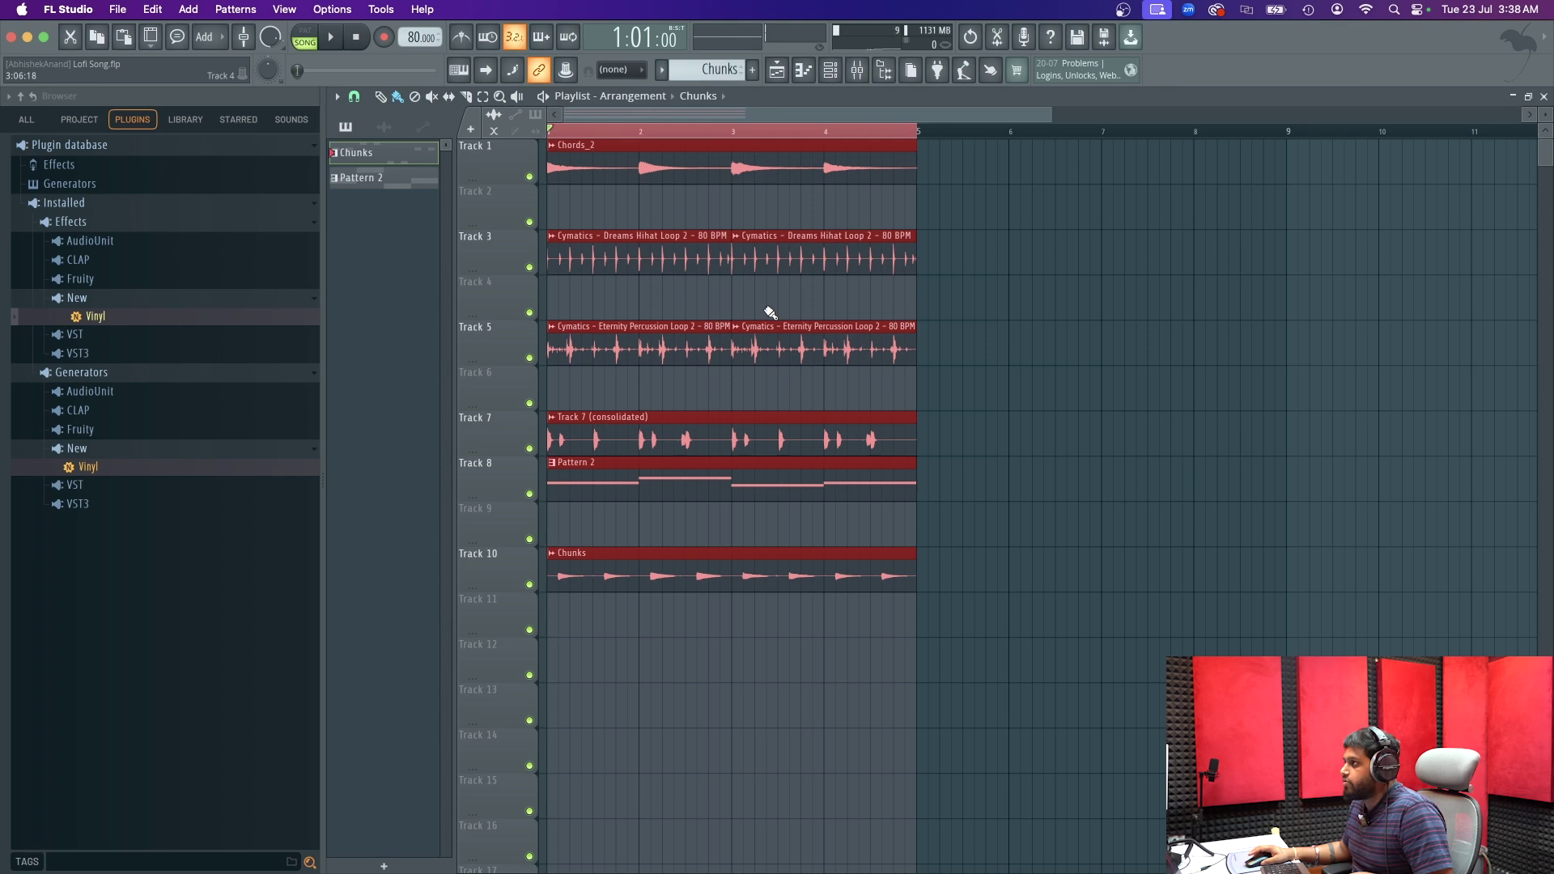
pyautogui.hotkey('ctrl', 'b')
pyautogui.hotkey('ctrl', 'b')
pyautogui.hotkey('ctrl', 'b')
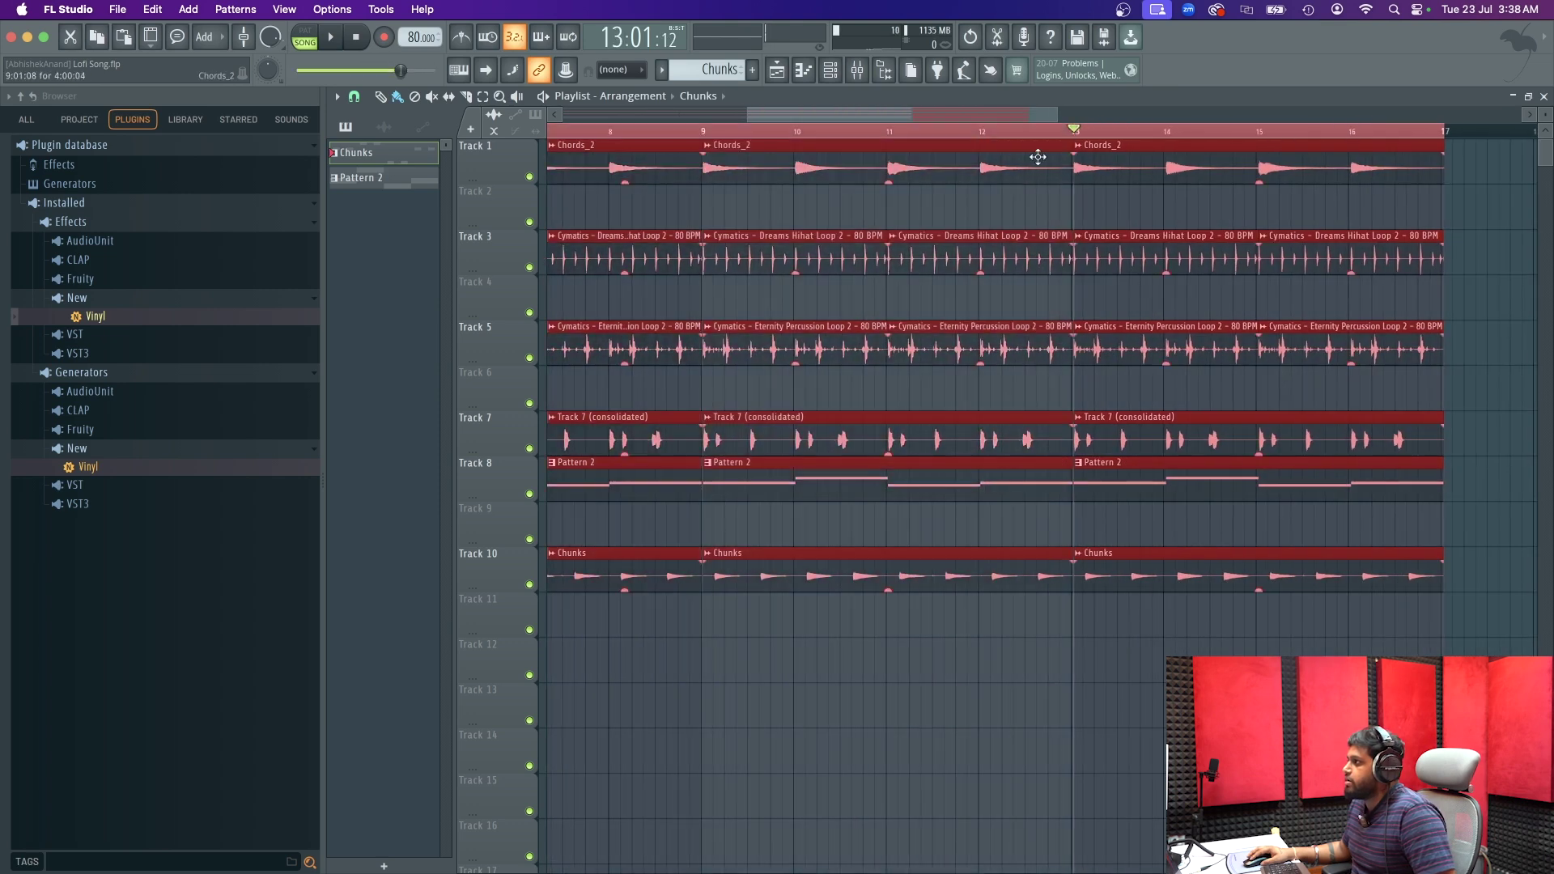
pyautogui.moveTo(971, 115); pyautogui.dragTo(297, 140)
pyautogui.click(771, 225)
pyautogui.rightClick(772, 225)
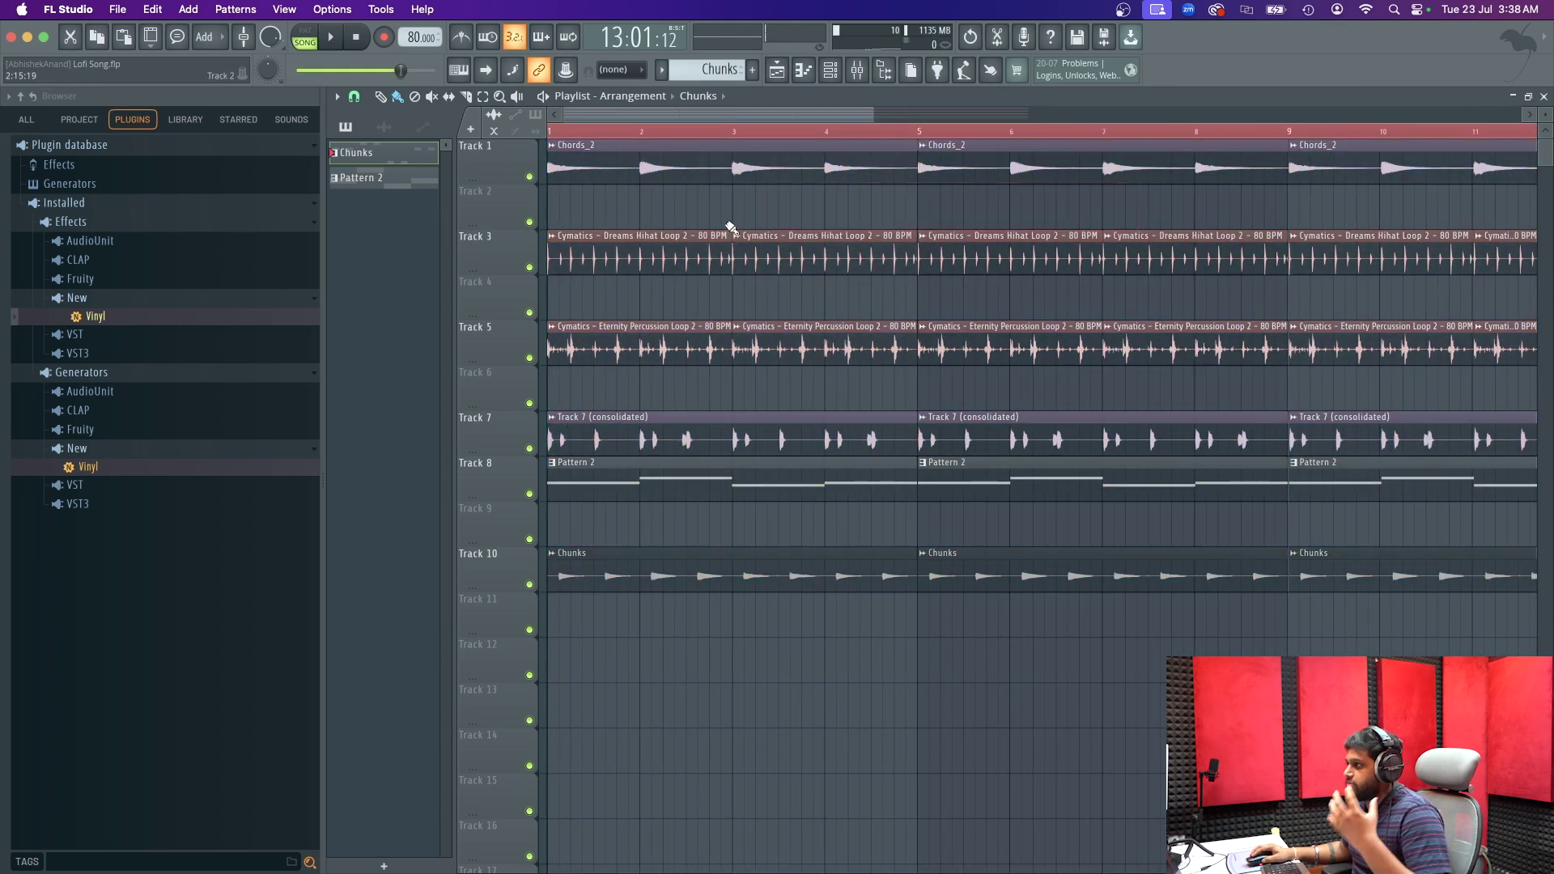
# - Delete the hi-hat, percussion, Track 7 and Pattern 2 clips from the first four bars
pyautogui.rightClick(597, 239)
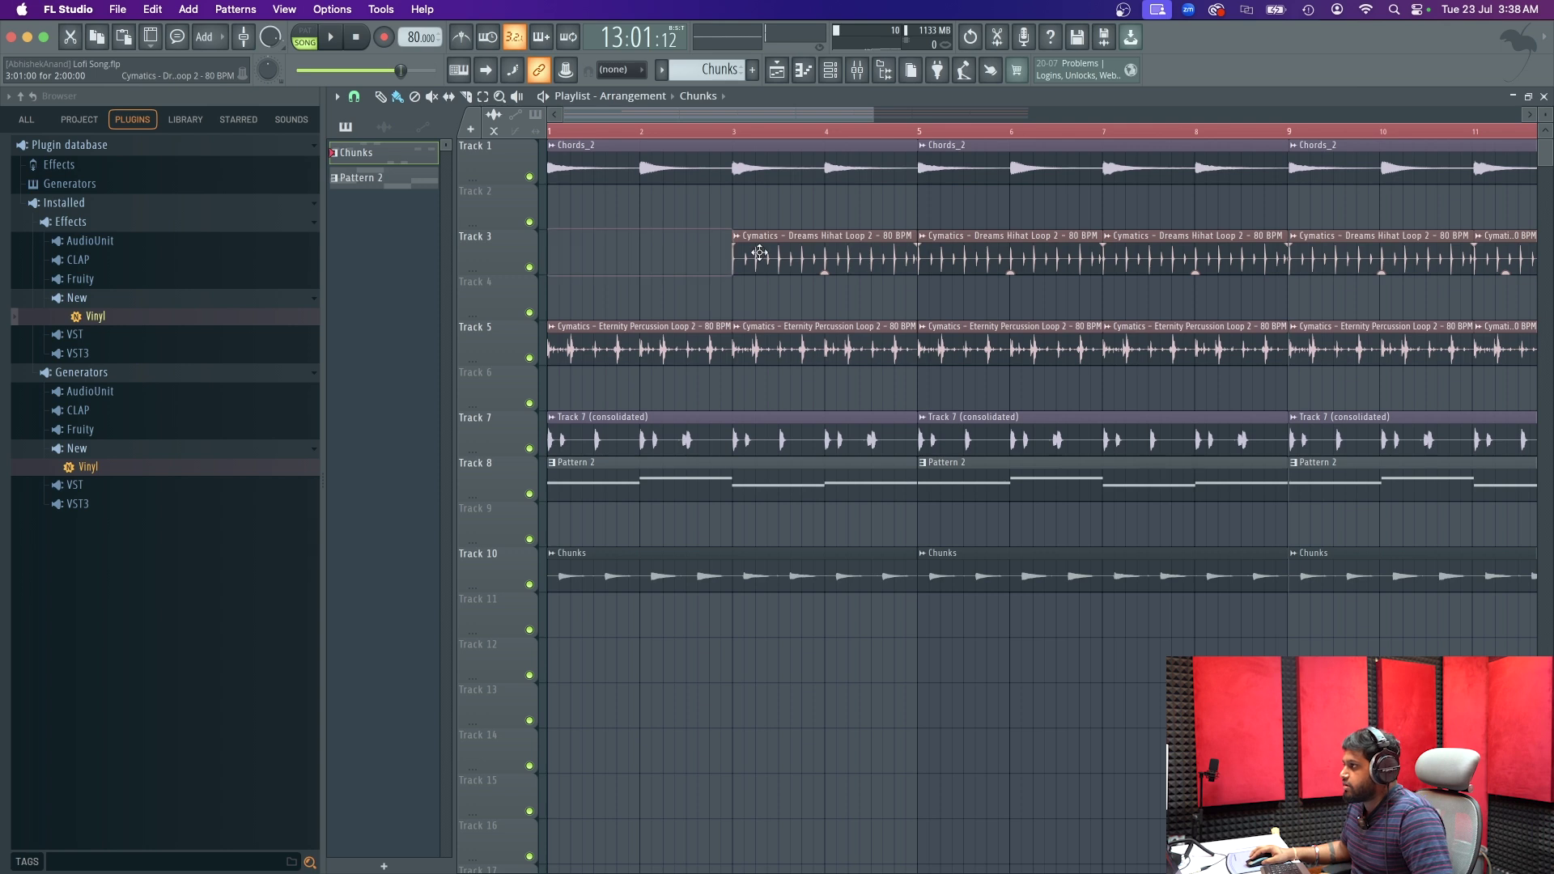
pyautogui.rightClick(769, 242)
pyautogui.rightClick(596, 346)
pyautogui.rightClick(759, 346)
pyautogui.rightClick(641, 441)
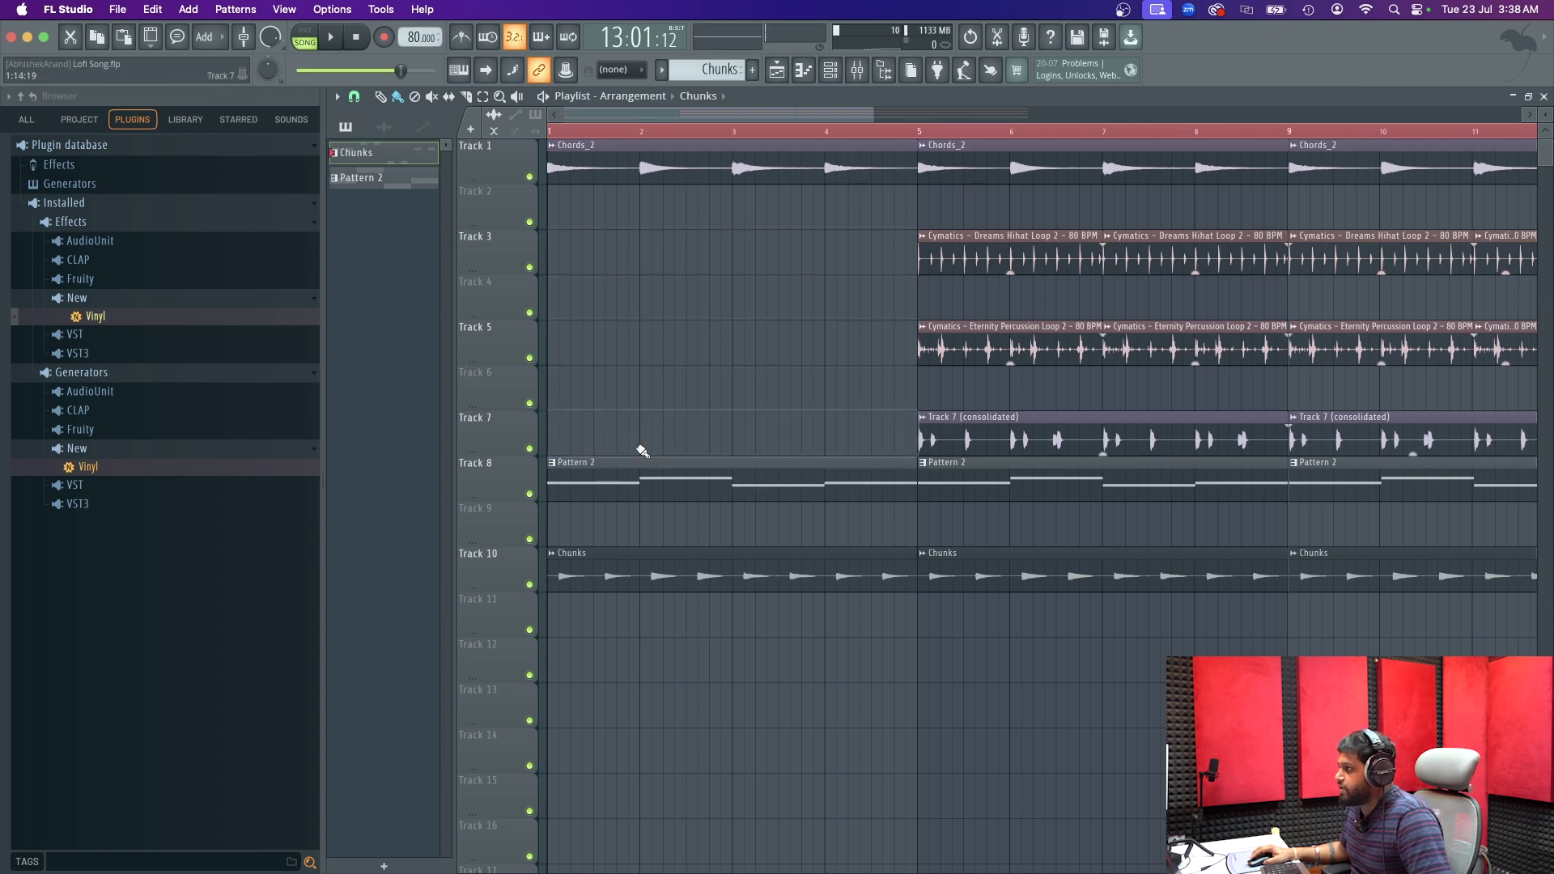
pyautogui.rightClick(612, 481)
# - Play the song from the start and delete the first Chunks clip on Track 10
pyautogui.press('space')
pyautogui.press('space')
pyautogui.moveTo(566, 132); pyautogui.dragTo(530, 136)
pyautogui.press('space')
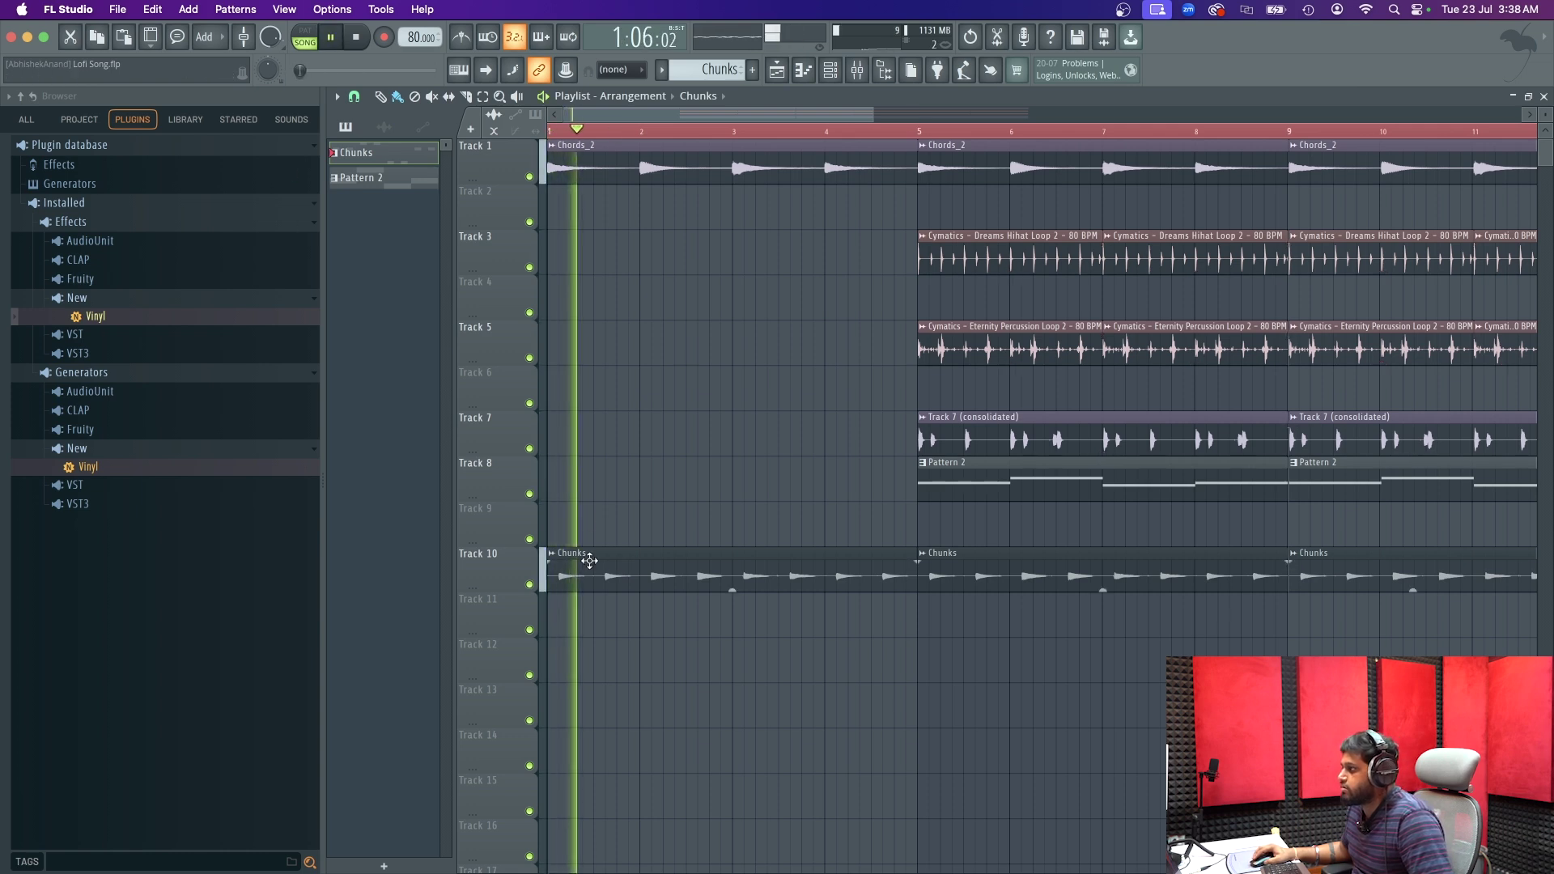
pyautogui.rightClick(595, 562)
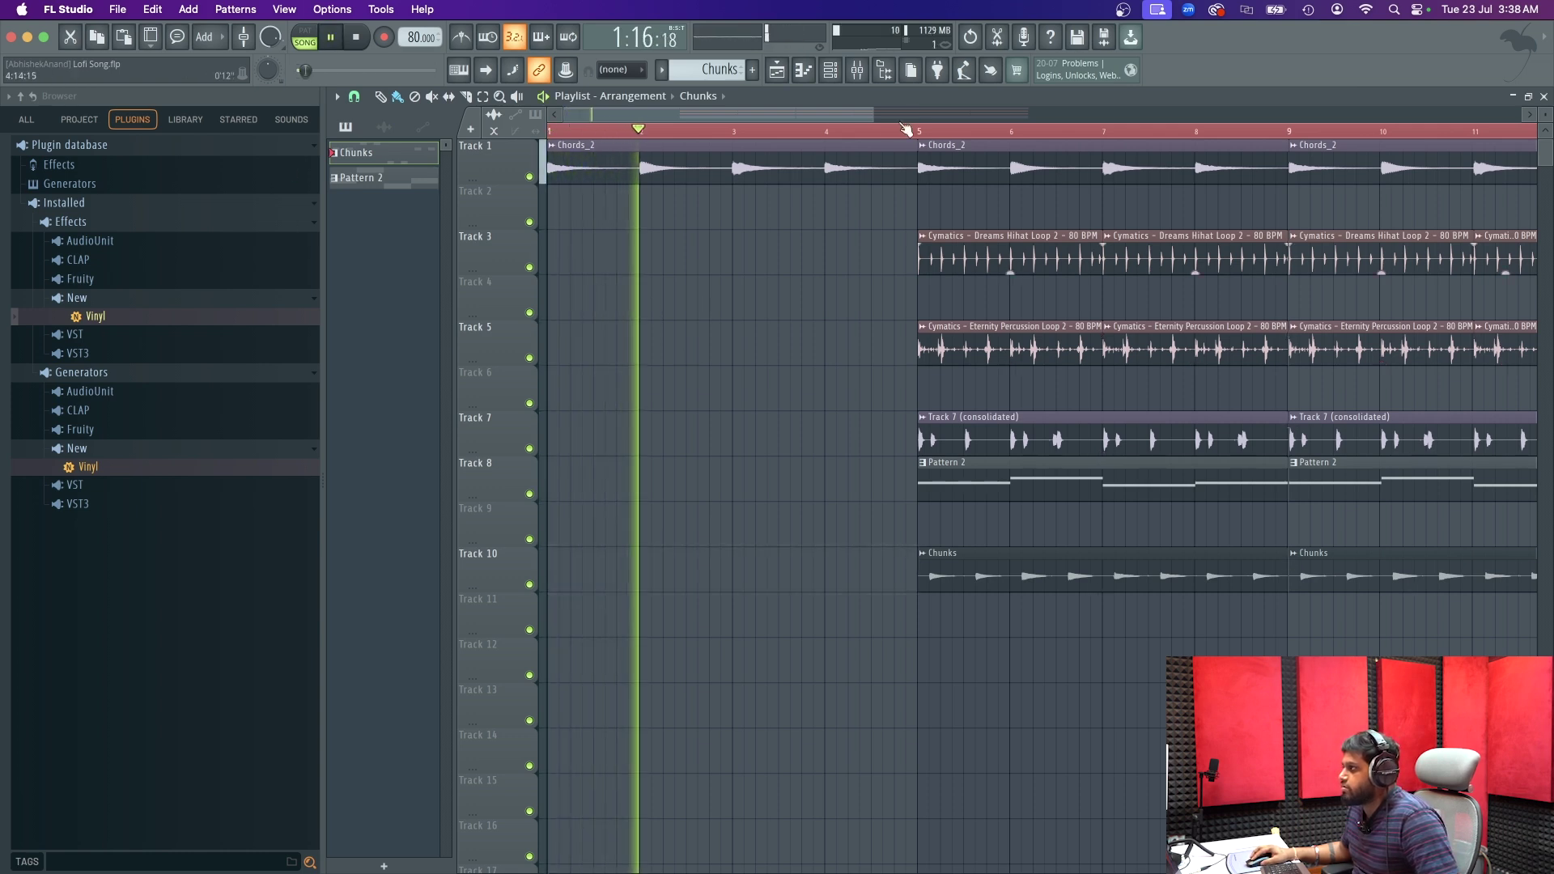
# - Stop playback and load Fruity Reeverb 2 into slot 3 of the Chords_2 mixer track
pyautogui.moveTo(872, 113); pyautogui.dragTo(1431, 113)
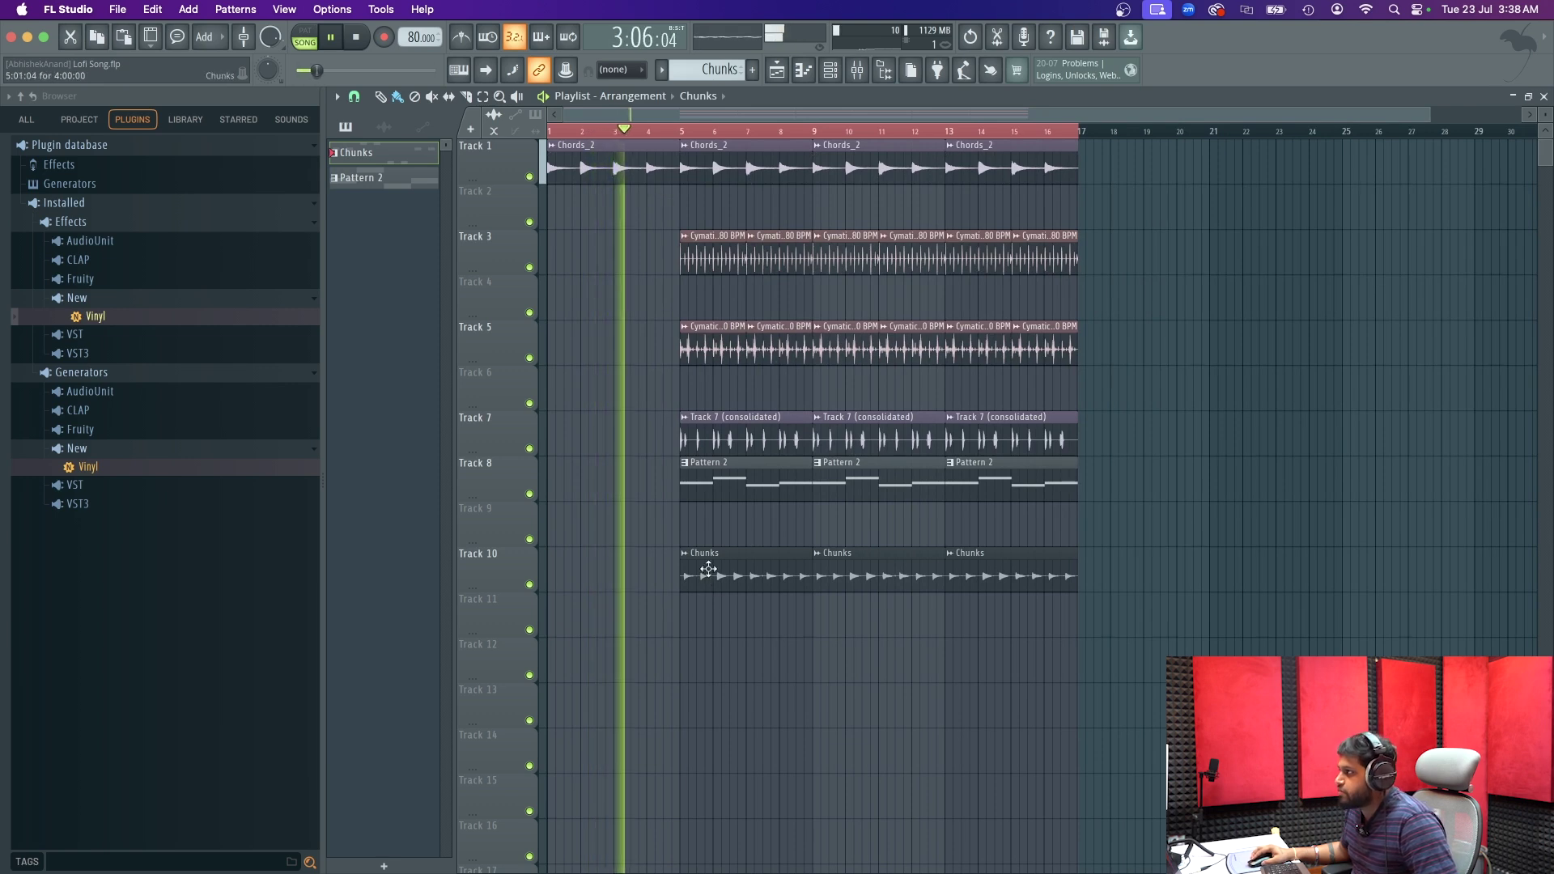
pyautogui.click(856, 70)
pyautogui.press('space')
pyautogui.click(710, 319)
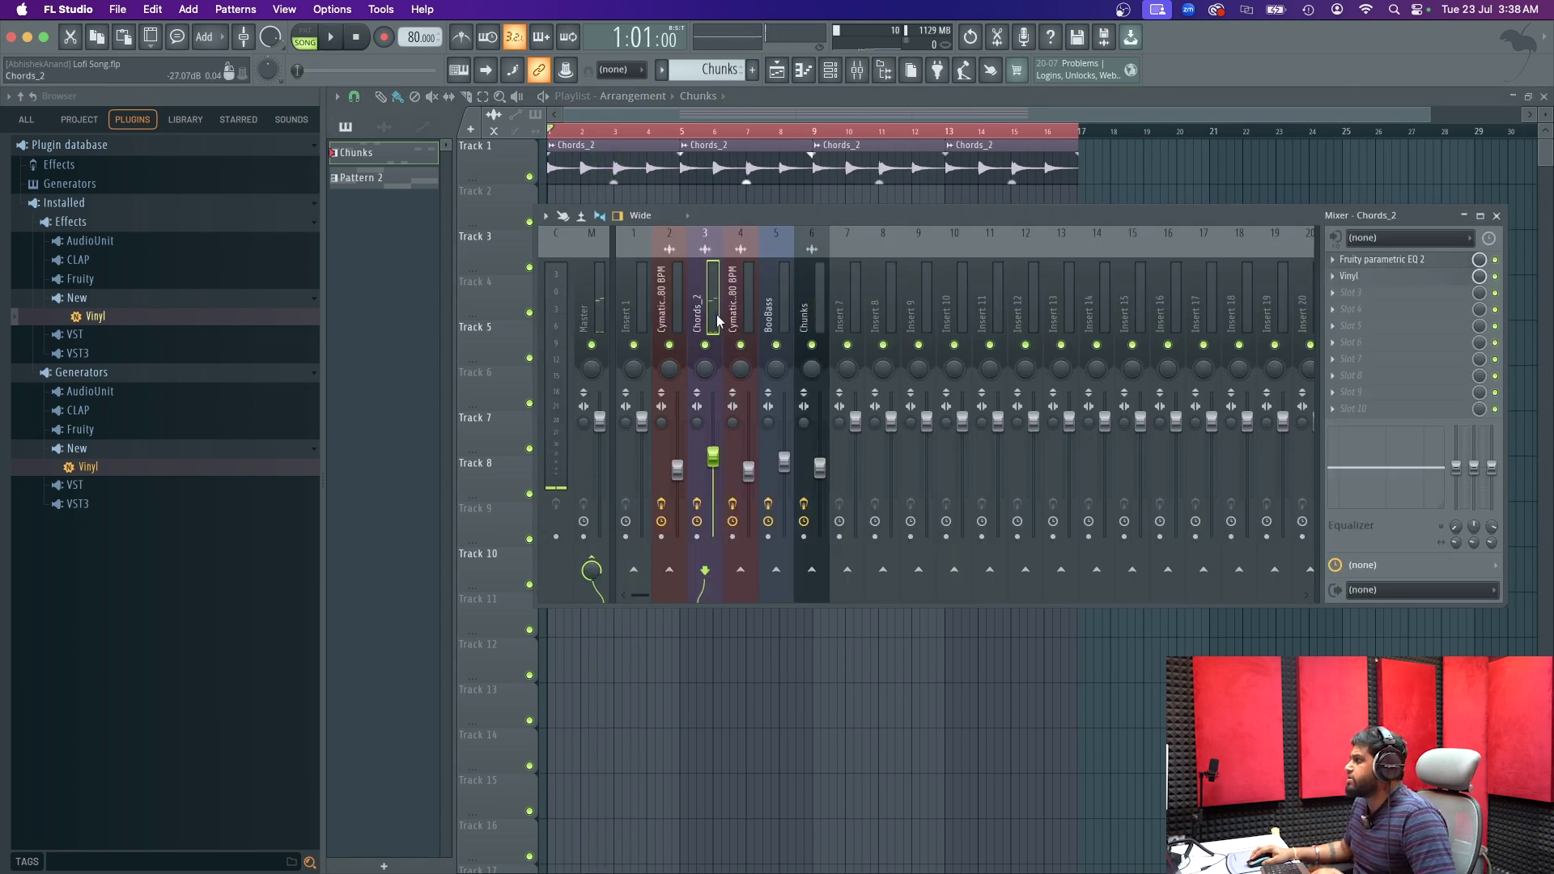
pyautogui.click(1336, 301)
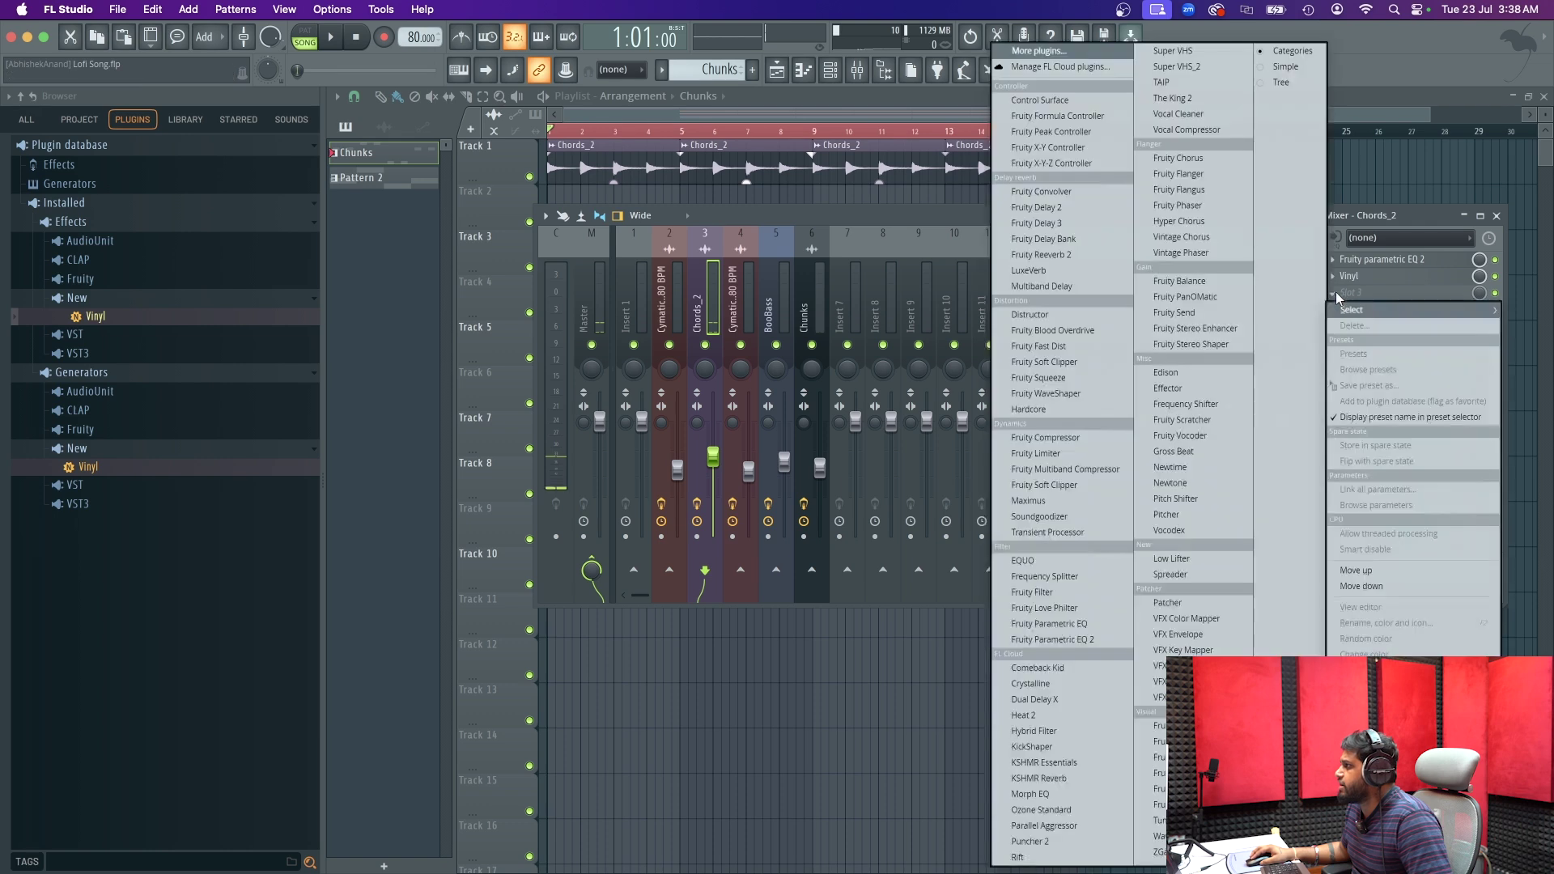
pyautogui.click(1041, 52)
pyautogui.write('ree')
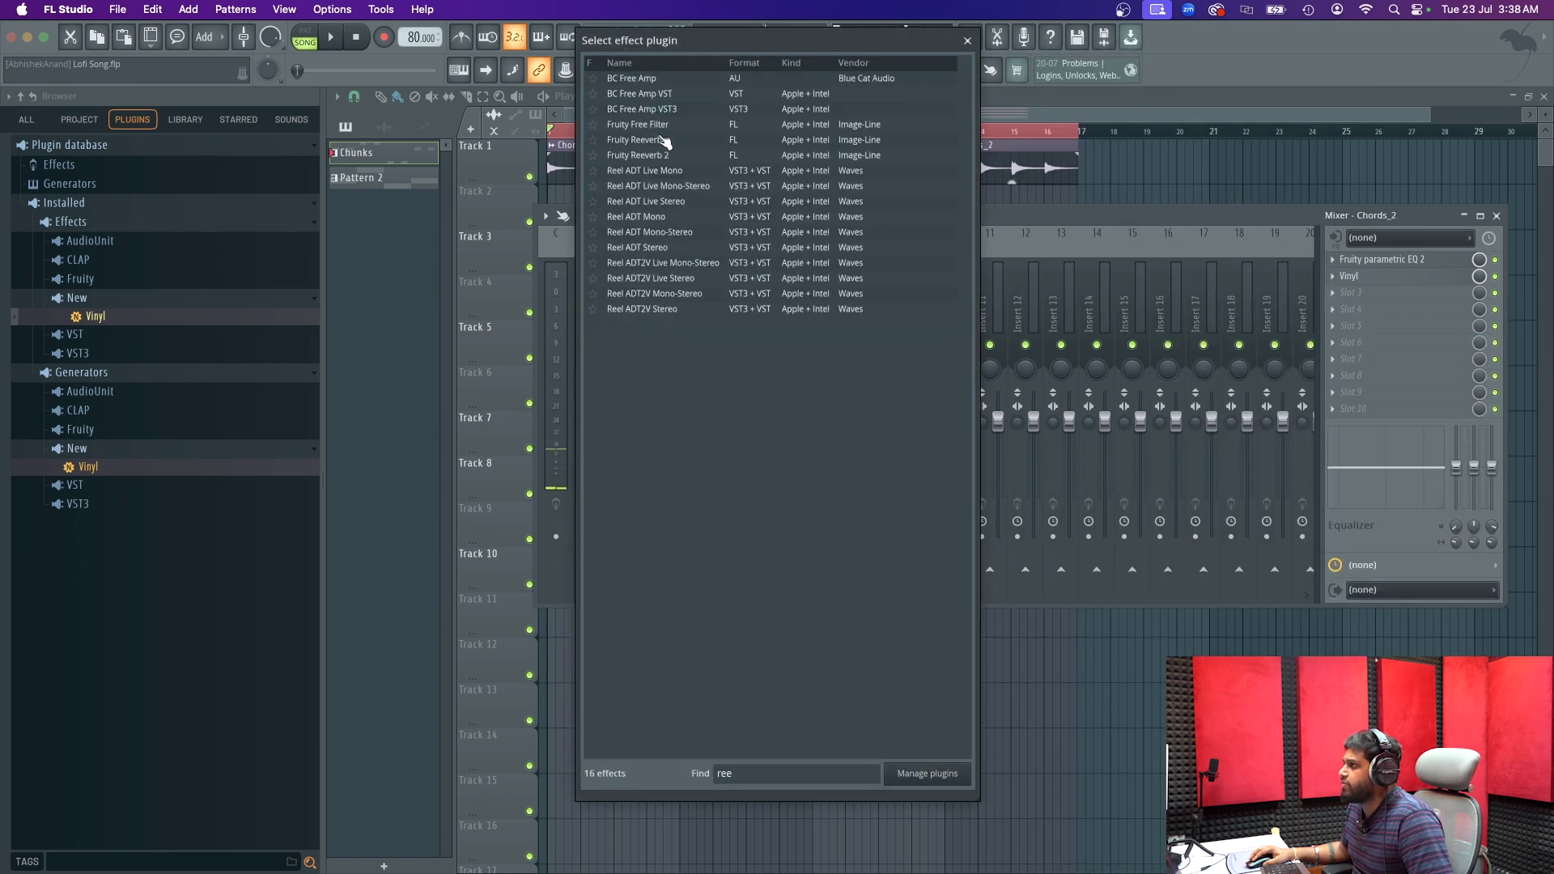
pyautogui.click(688, 155)
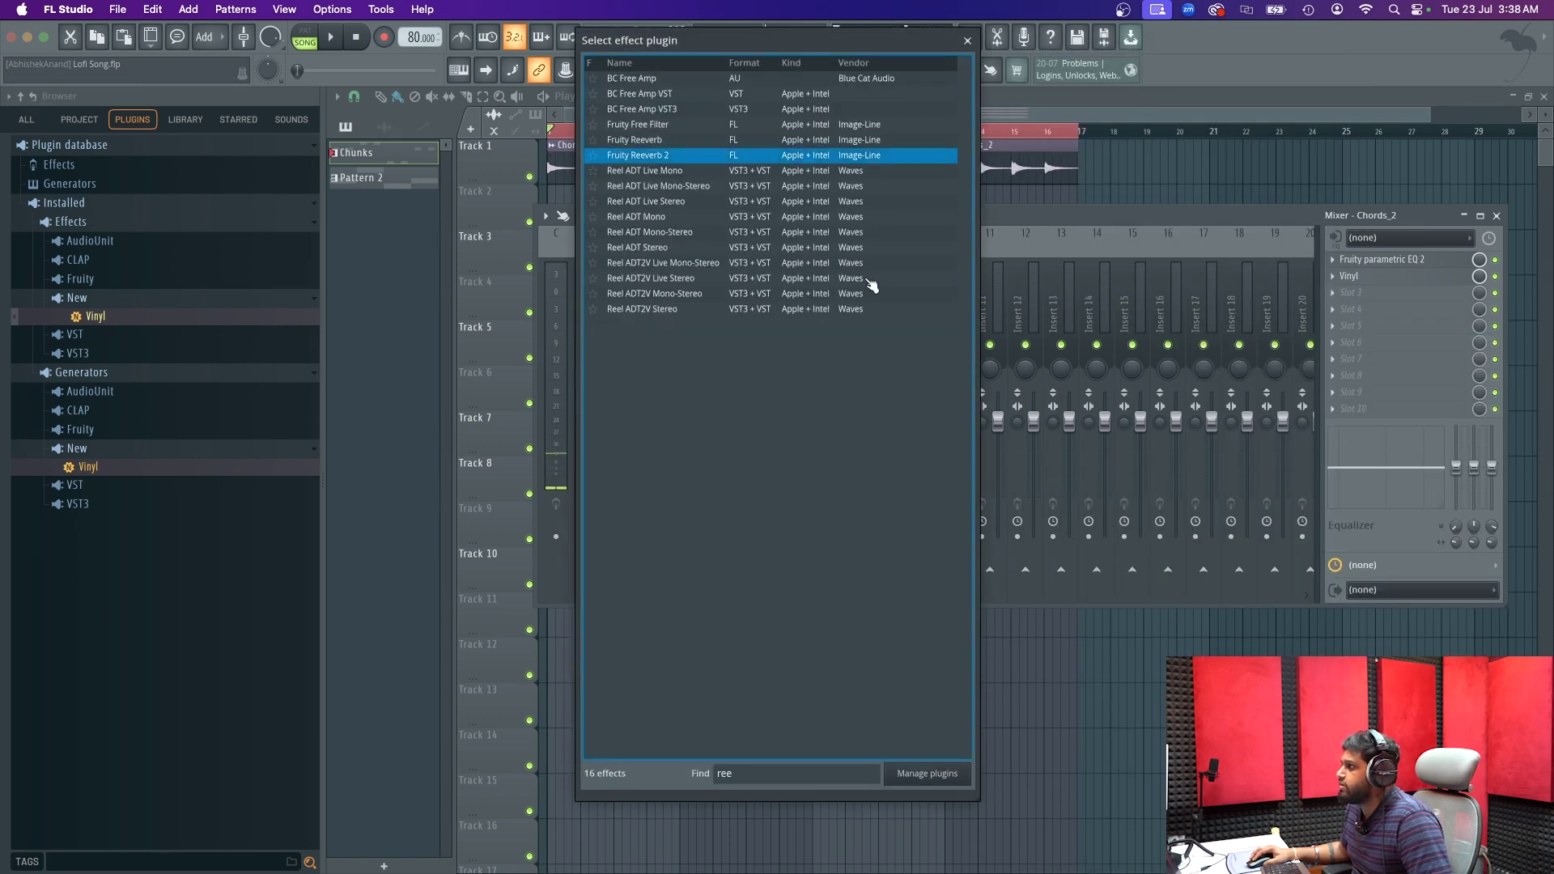
pyautogui.doubleClick(689, 157)
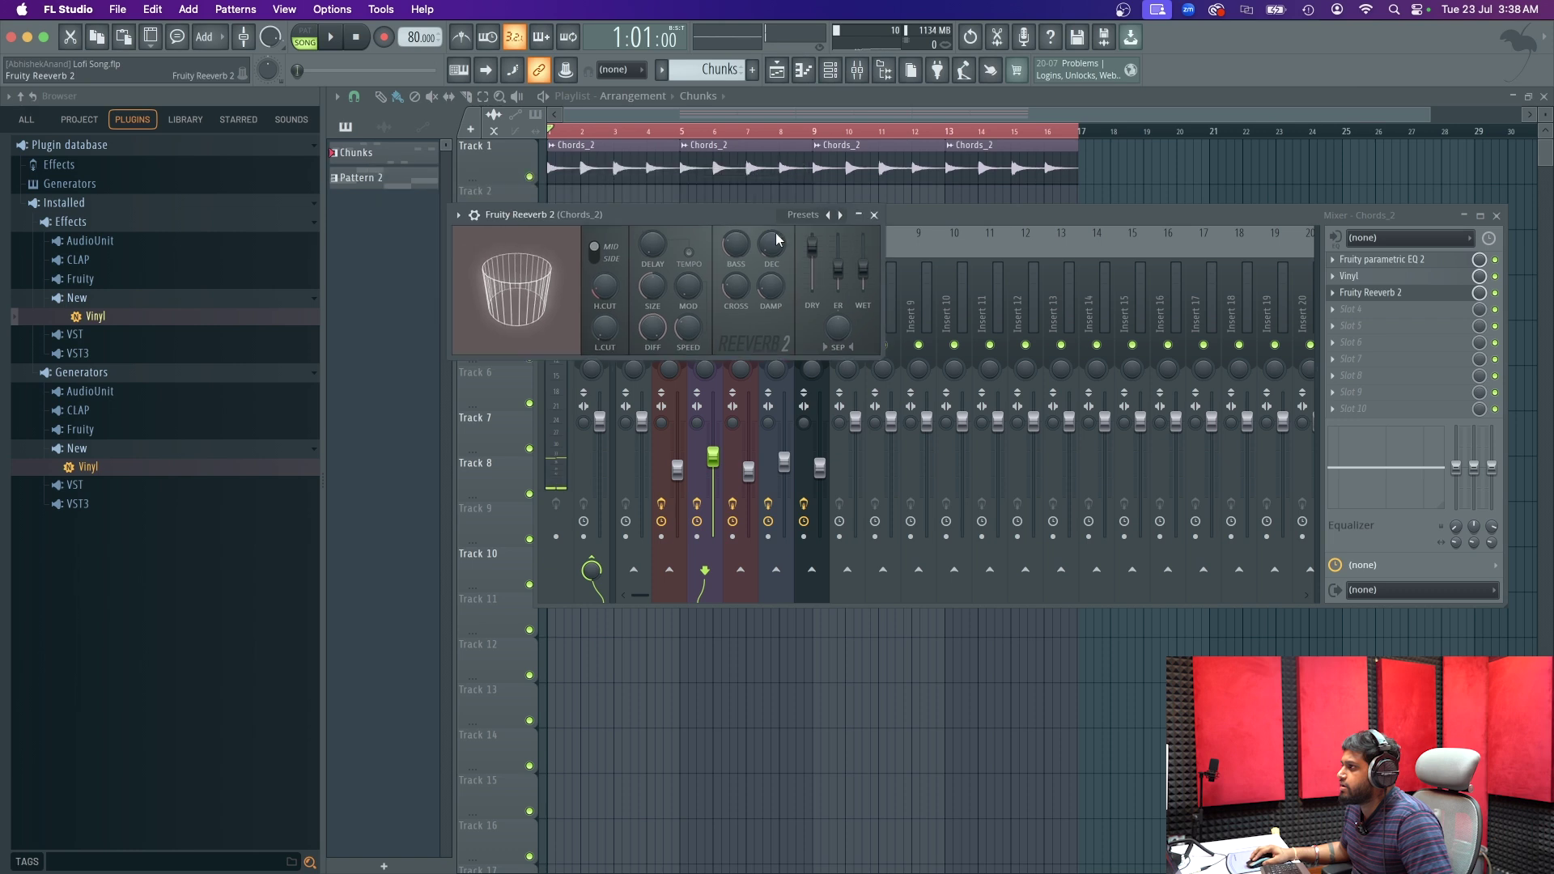
# - Apply the Large Hall preset to Fruity Reeverb 2 and raise its decay while auditioning the chords
pyautogui.click(1022, 289)
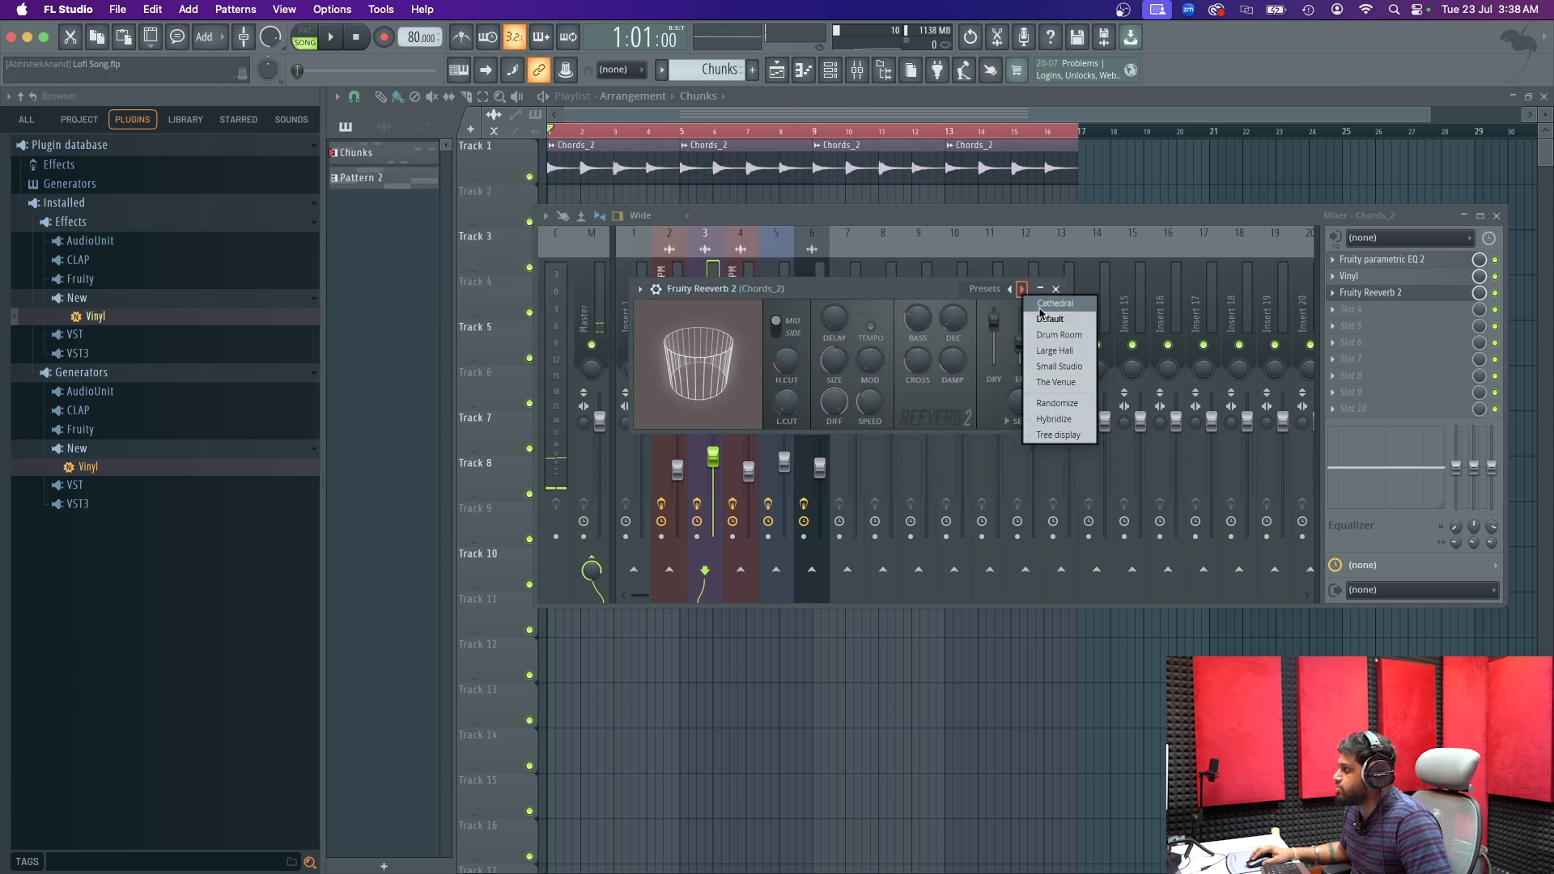
pyautogui.click(1052, 352)
pyautogui.press('space')
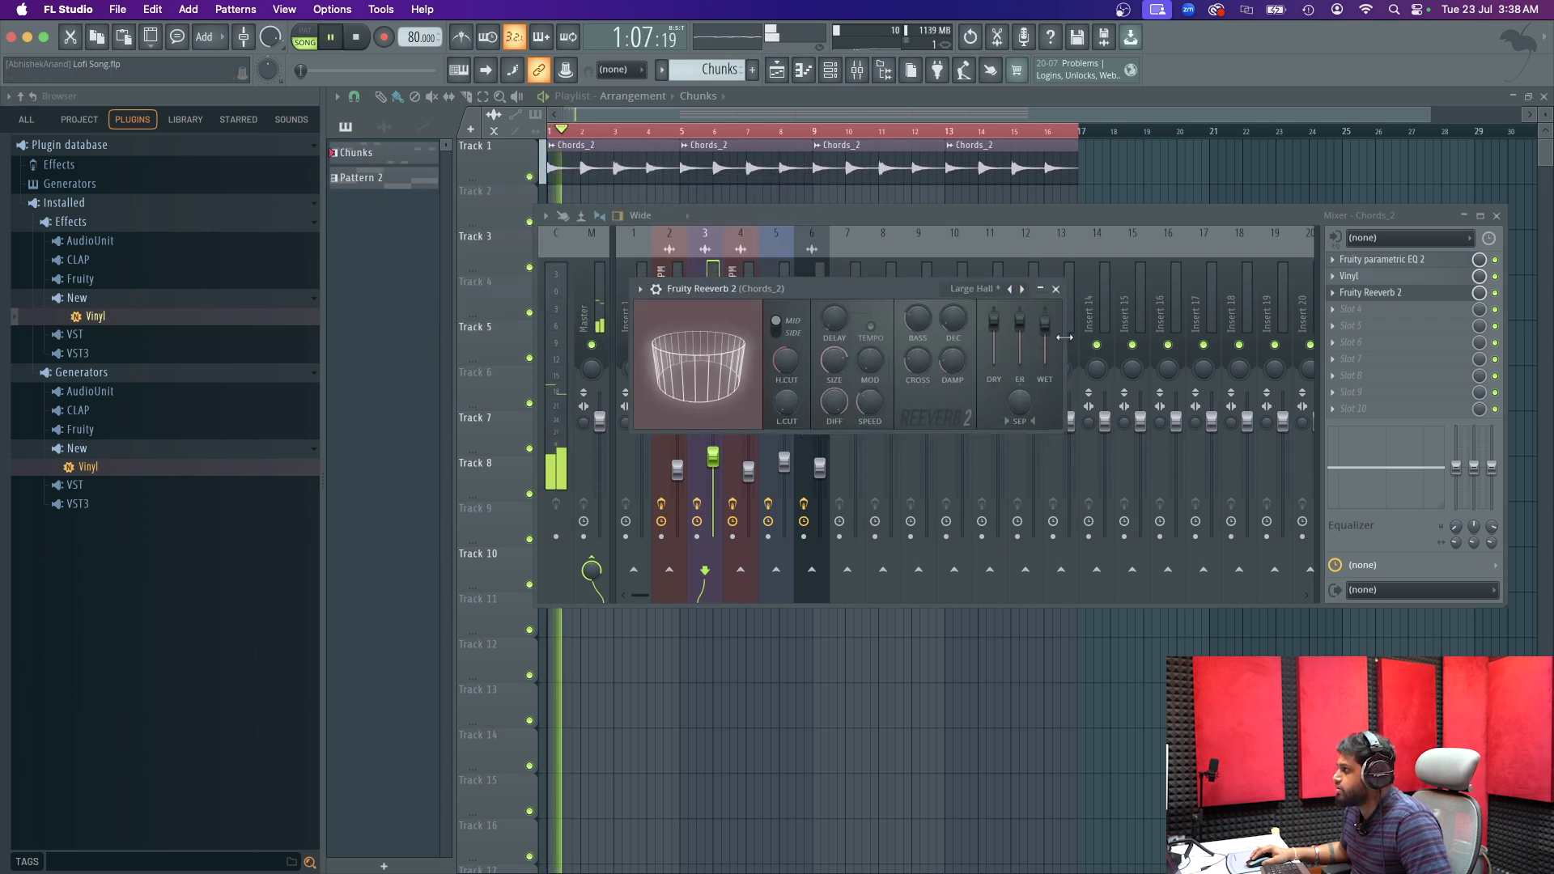
pyautogui.moveTo(941, 326); pyautogui.dragTo(941, 277)
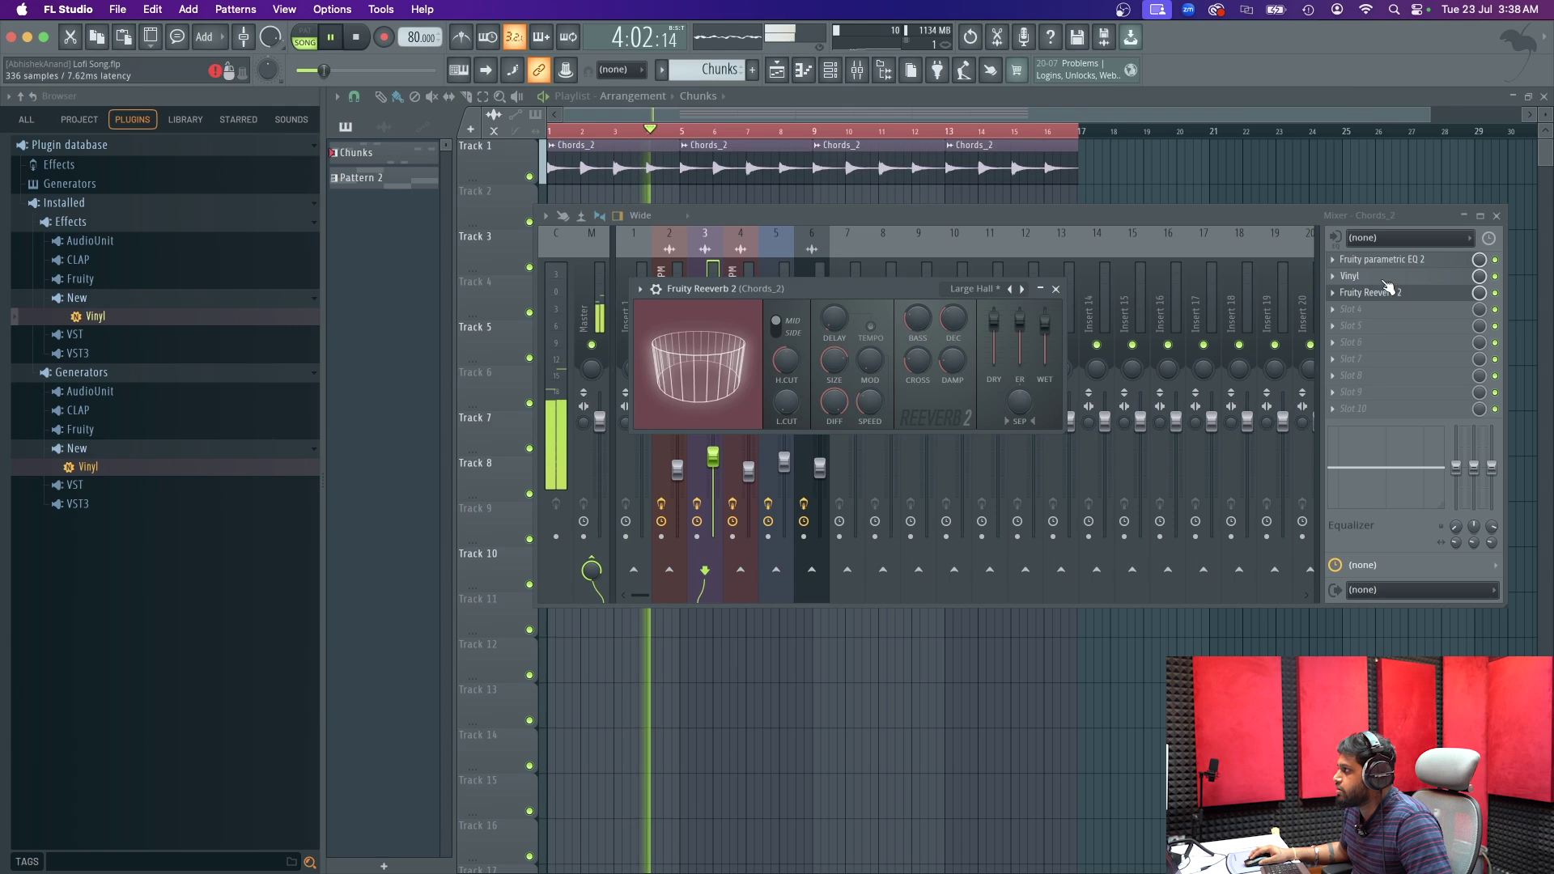
pyautogui.press('space')
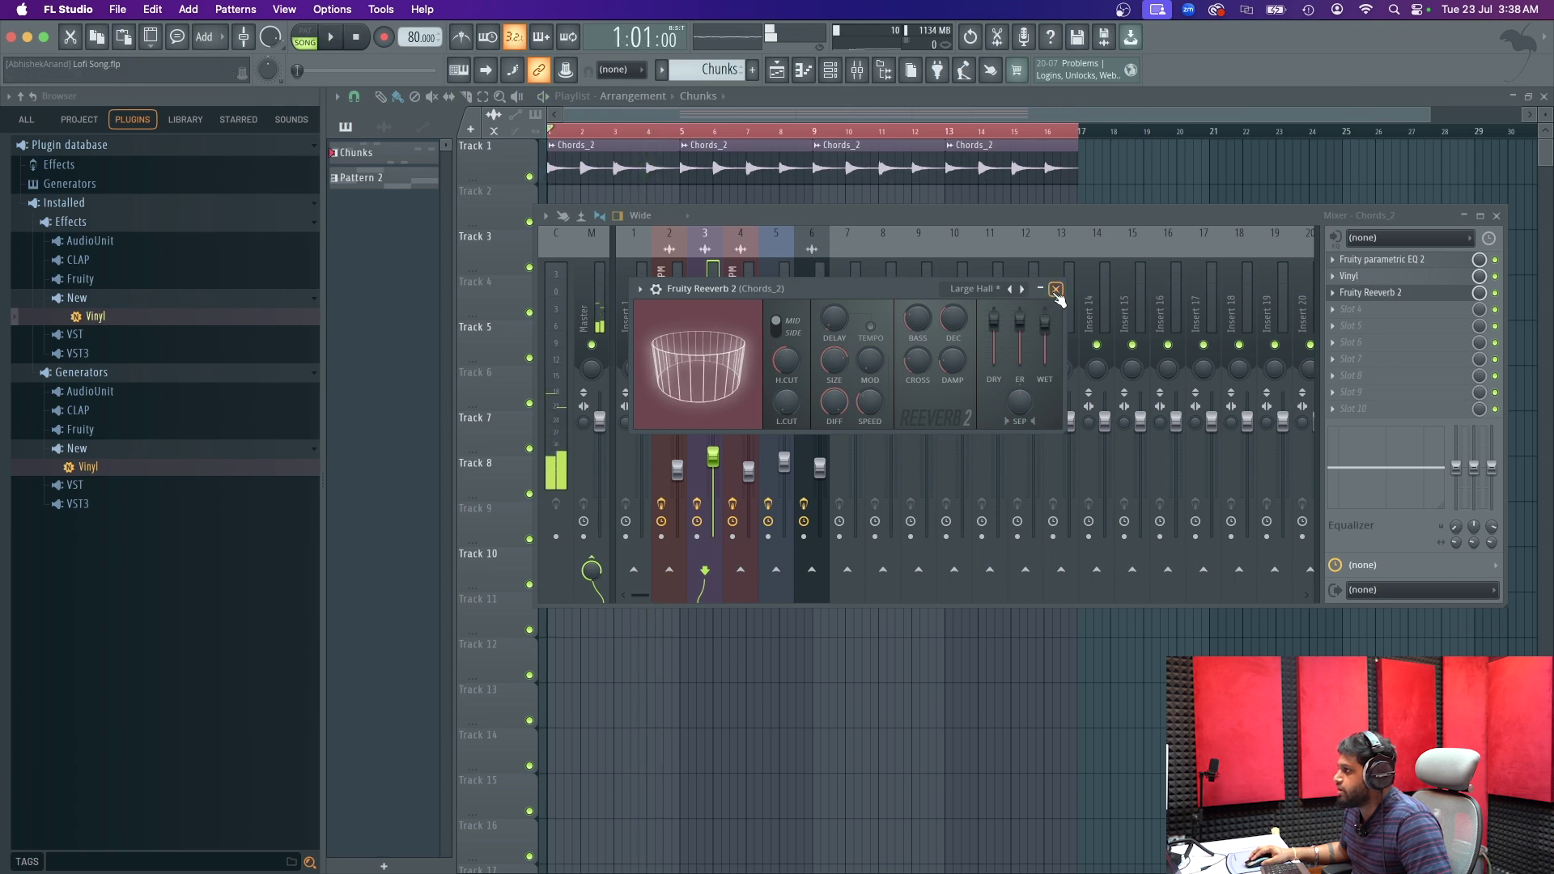
# - Create an automation clip for the Fruity Reeverb 2 wet level and close the reverb and mixer
pyautogui.rightClick(1049, 334)
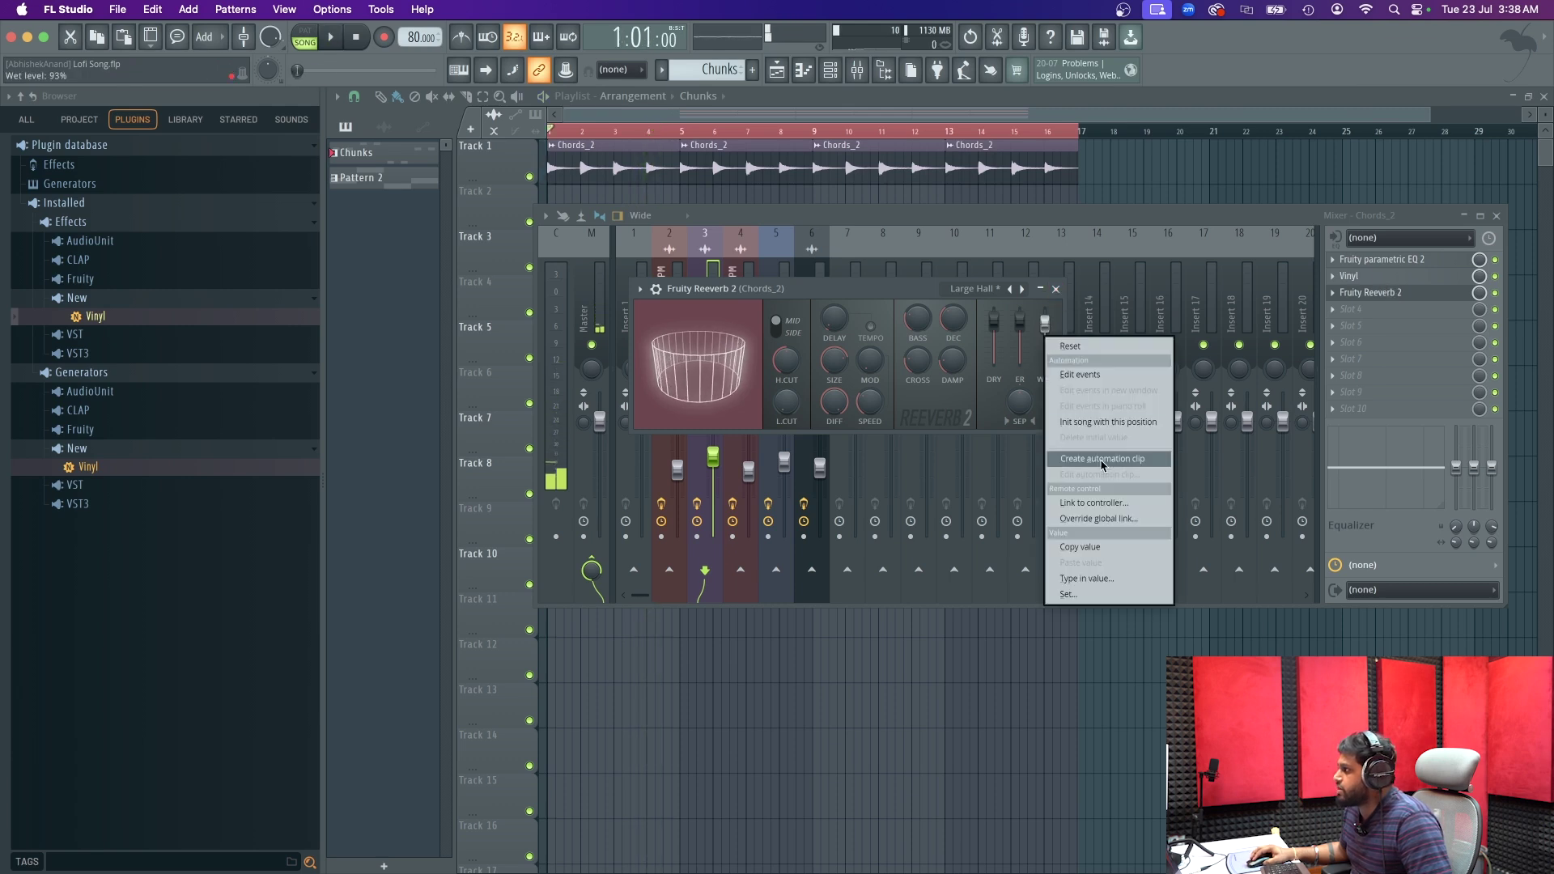
pyautogui.click(1099, 460)
pyautogui.click(1056, 290)
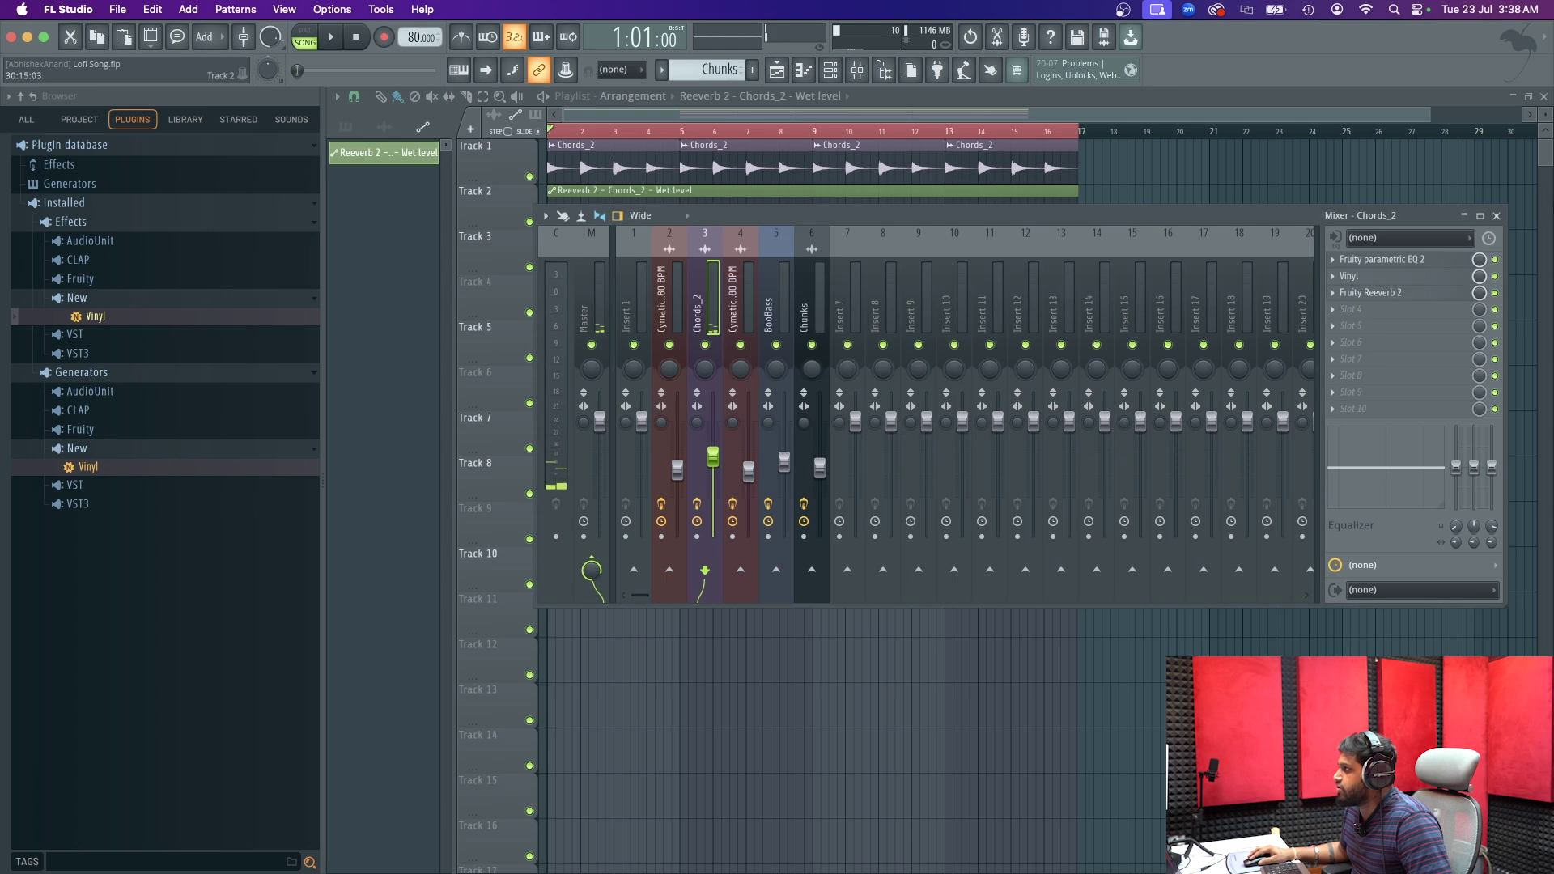
pyautogui.click(1496, 217)
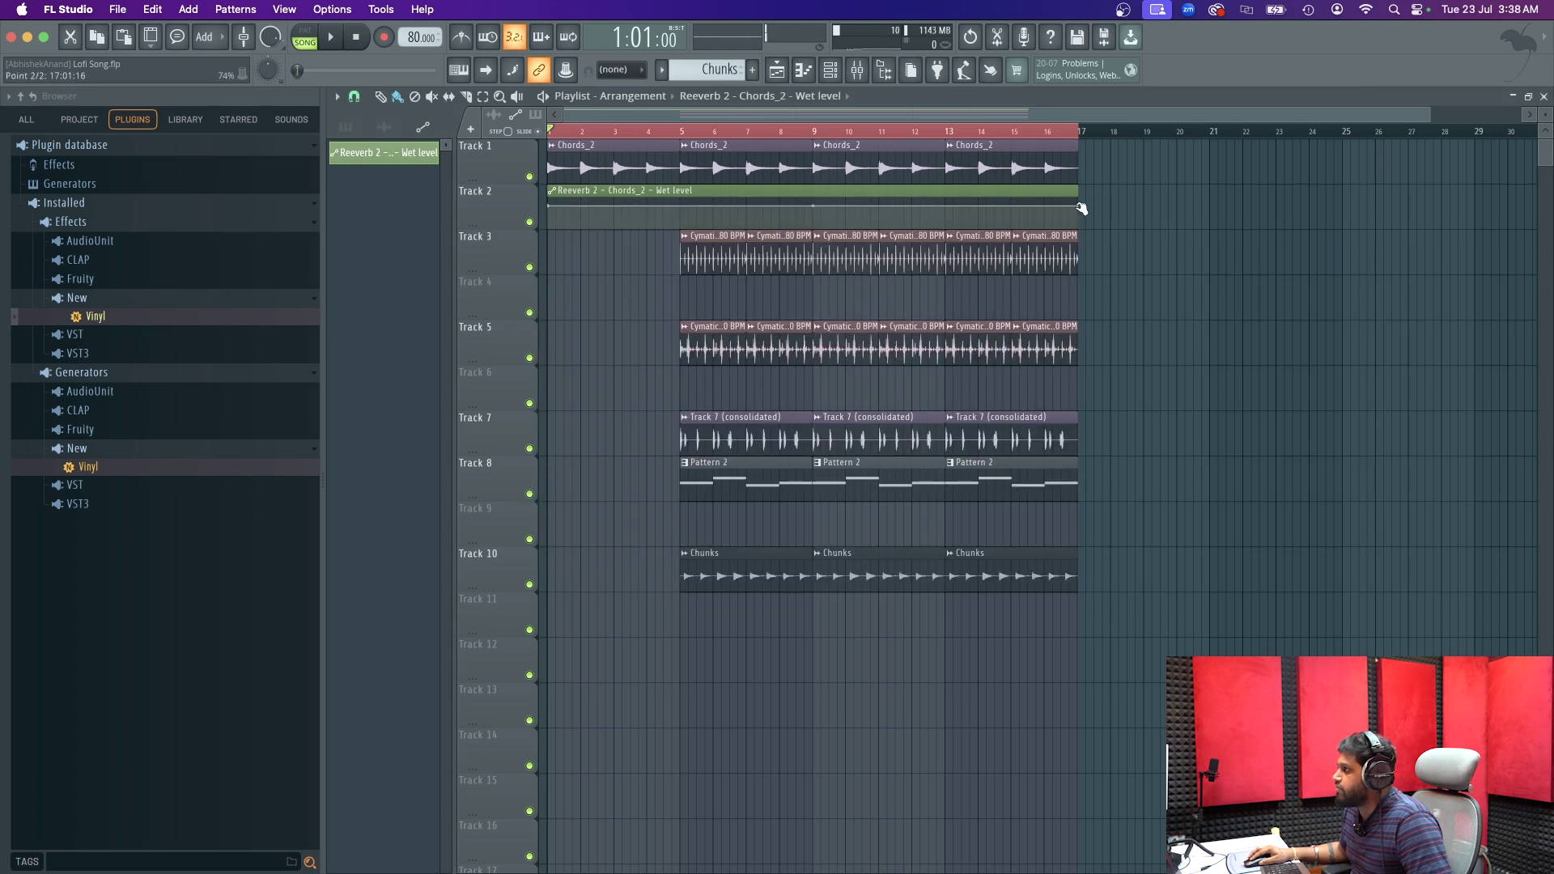
# - Shorten the wet level automation clip to end at bar 5, lower its end point to zero, and play it back
pyautogui.moveTo(1081, 208); pyautogui.dragTo(681, 200)
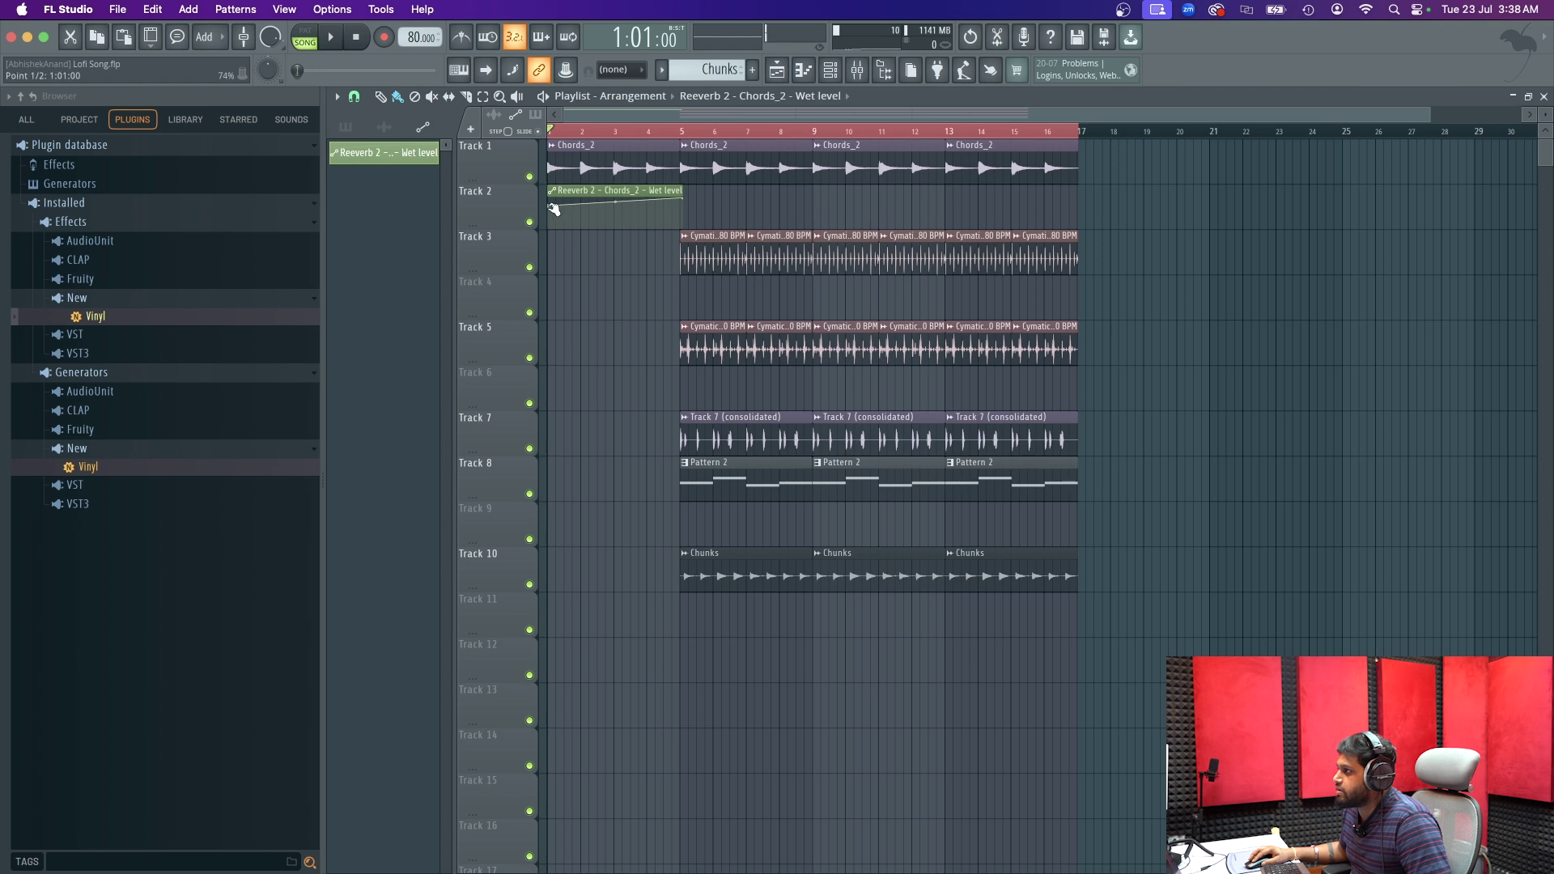
pyautogui.moveTo(687, 202); pyautogui.dragTo(687, 233)
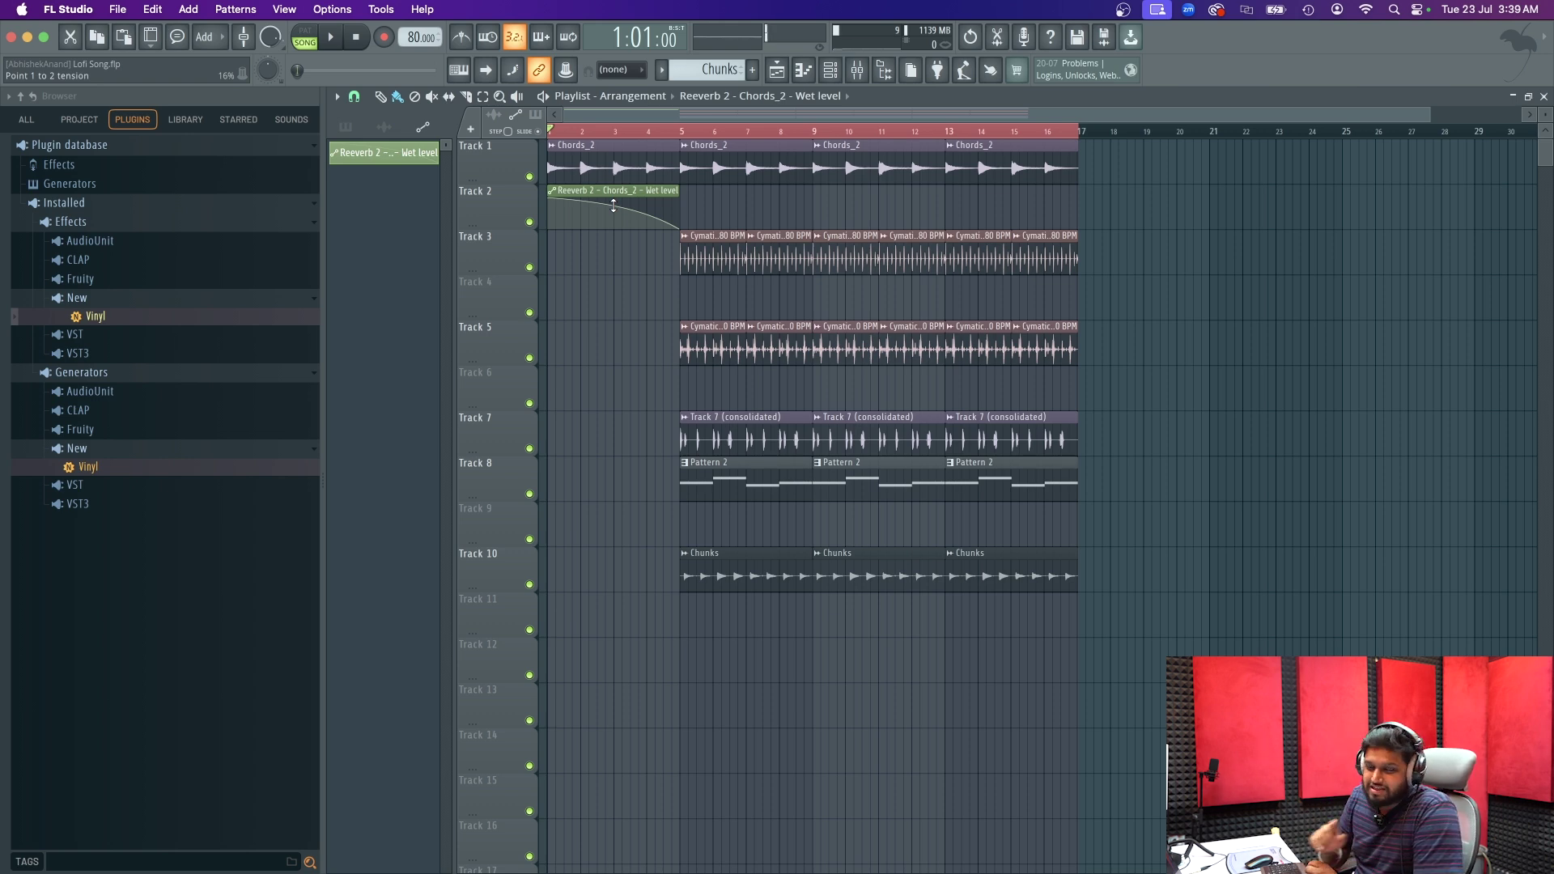
pyautogui.press('space')
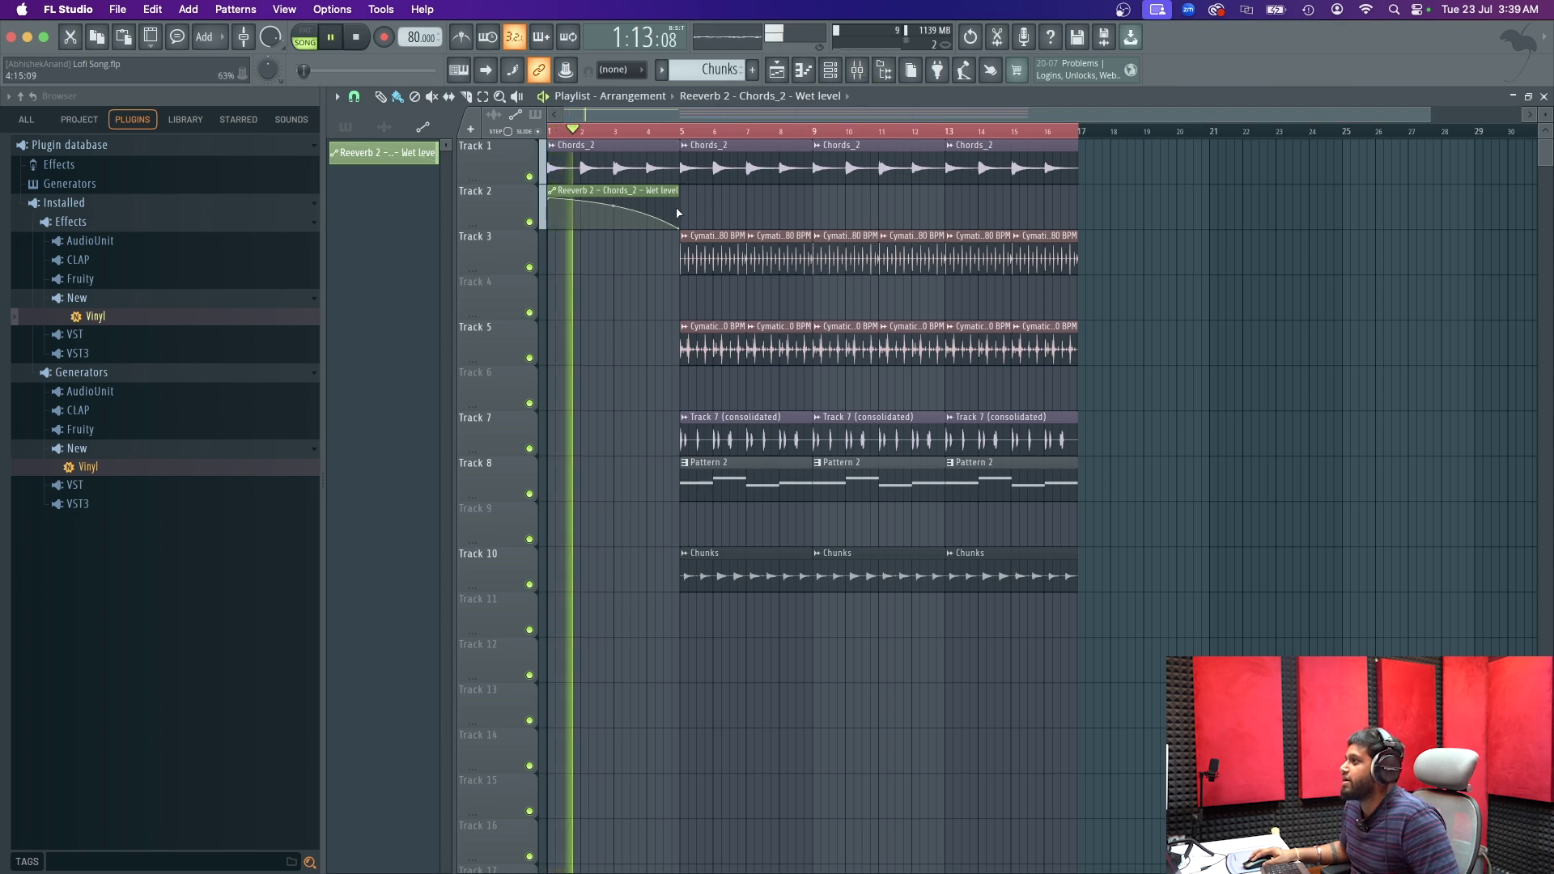
# - Reopen Vinyl on the Chords_2 mixer track and bring its Dust amount down to zero
pyautogui.click(851, 75)
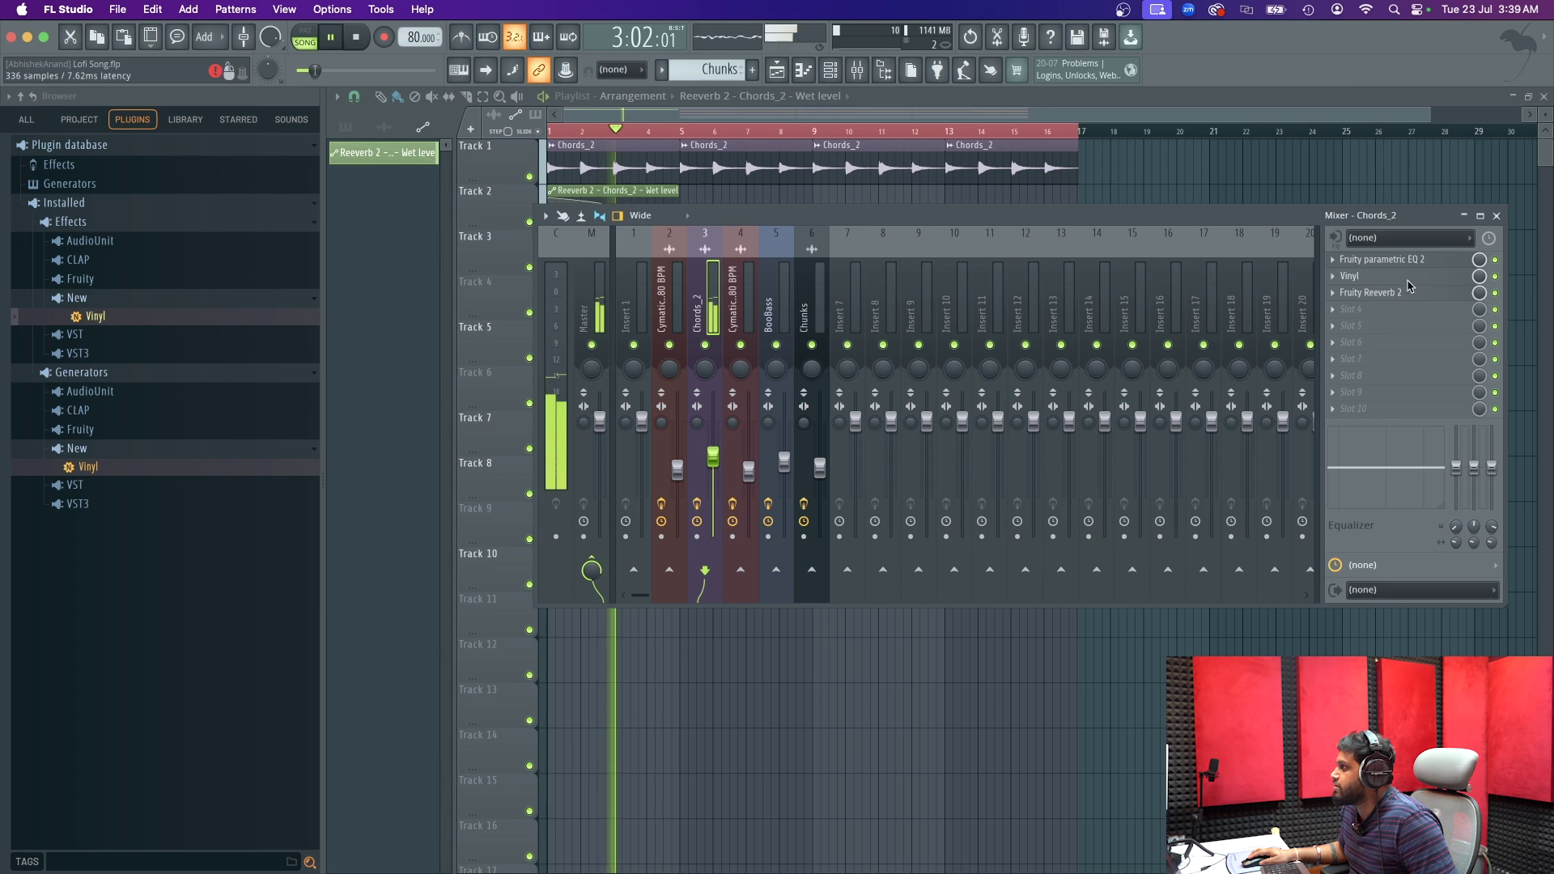
pyautogui.click(1360, 276)
pyautogui.moveTo(797, 405); pyautogui.dragTo(797, 429)
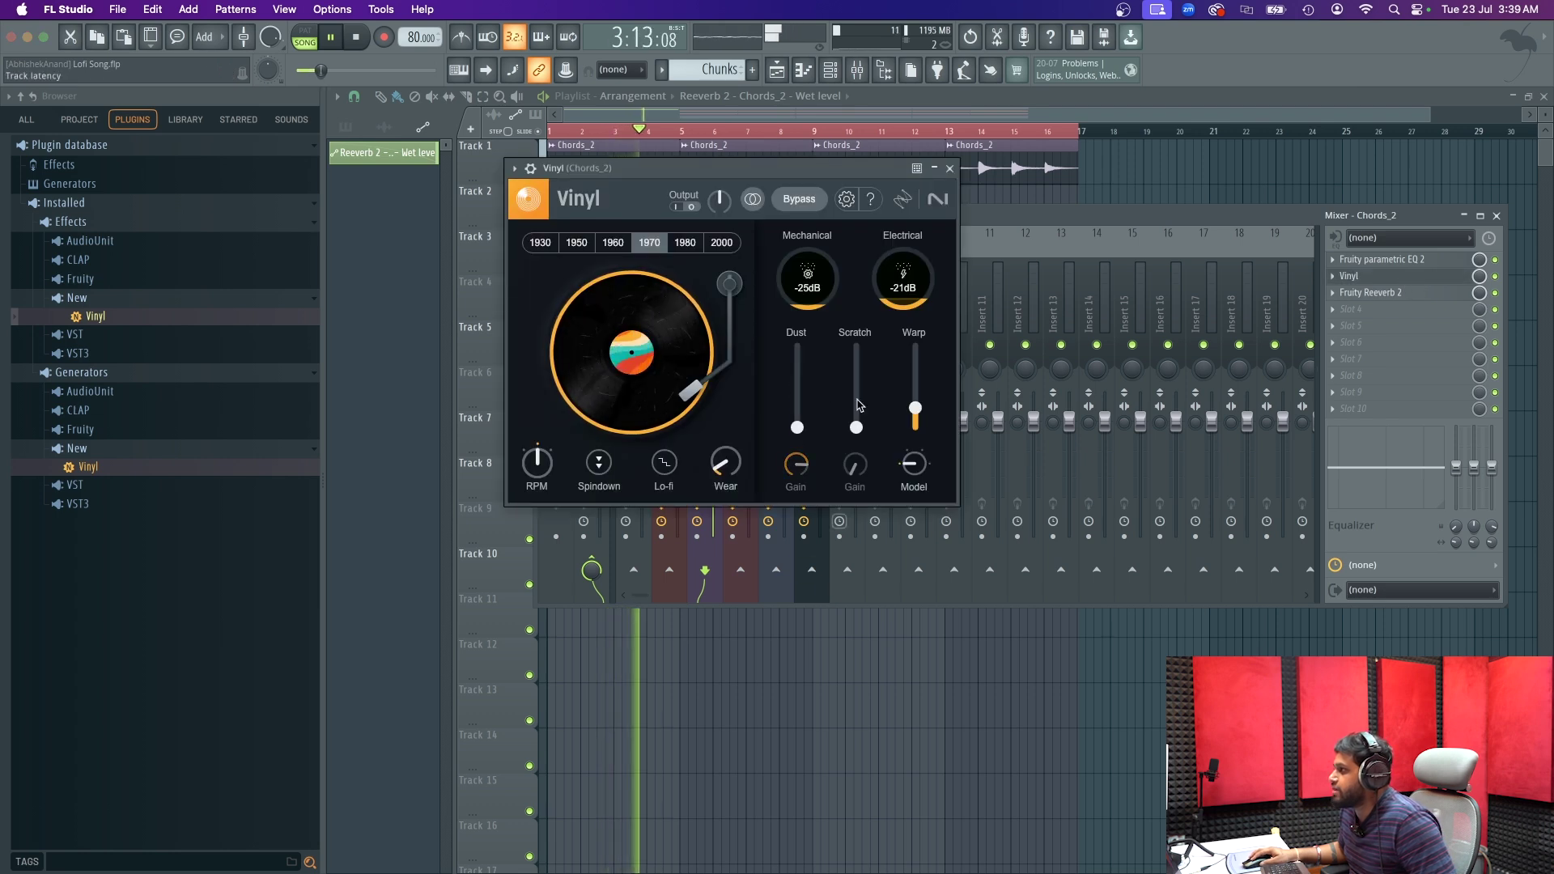
# - Close Vinyl and the mixer, and solo the percussion loop on Track 5 during playback
pyautogui.click(950, 168)
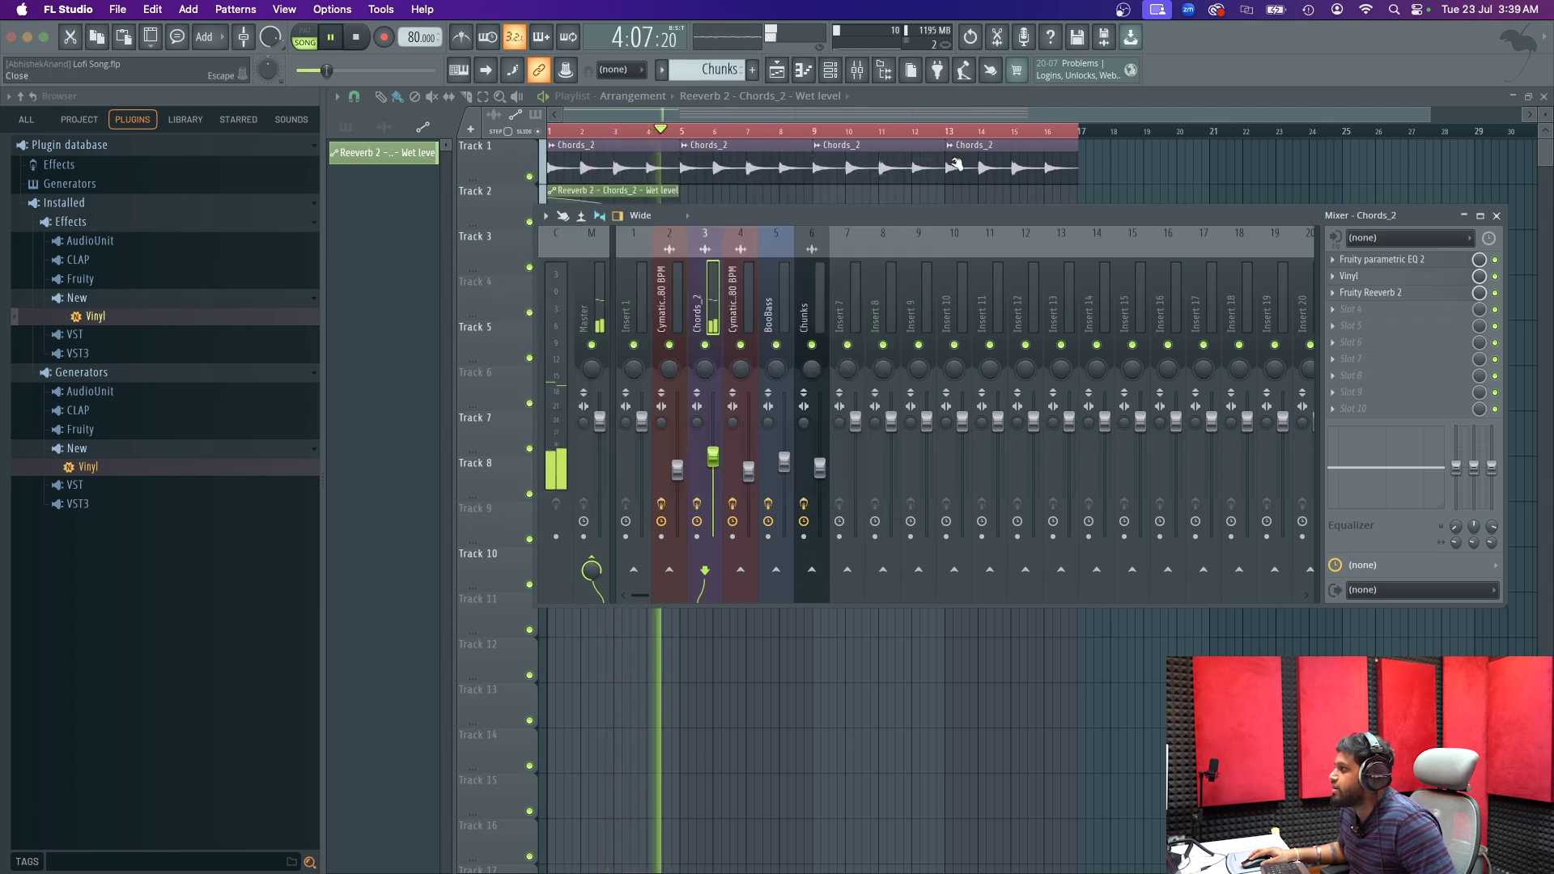
pyautogui.click(926, 115)
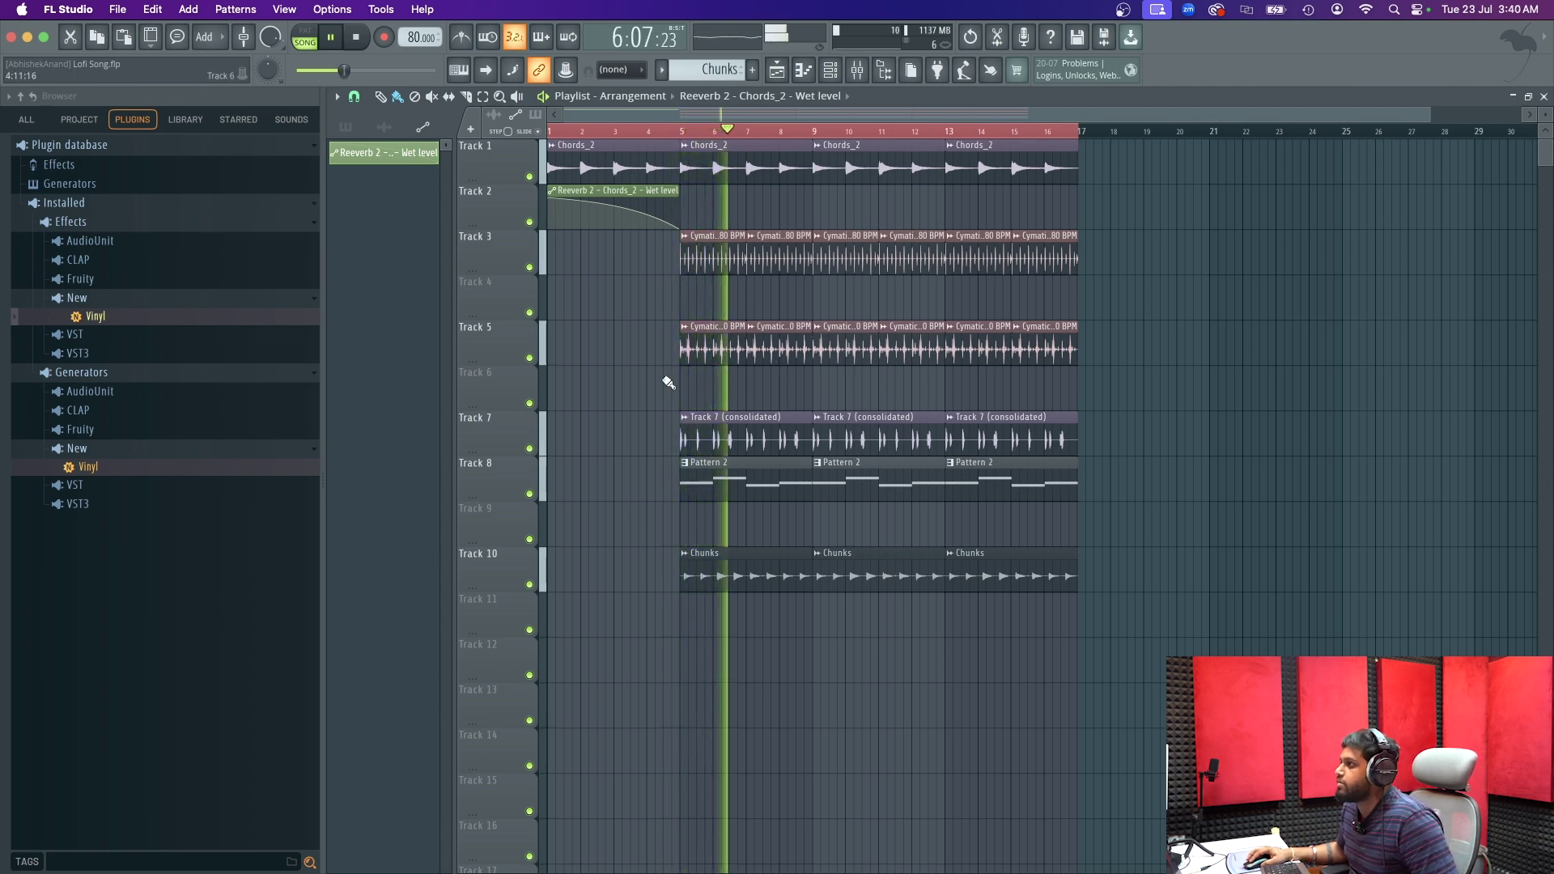
pyautogui.rightClick(529, 358)
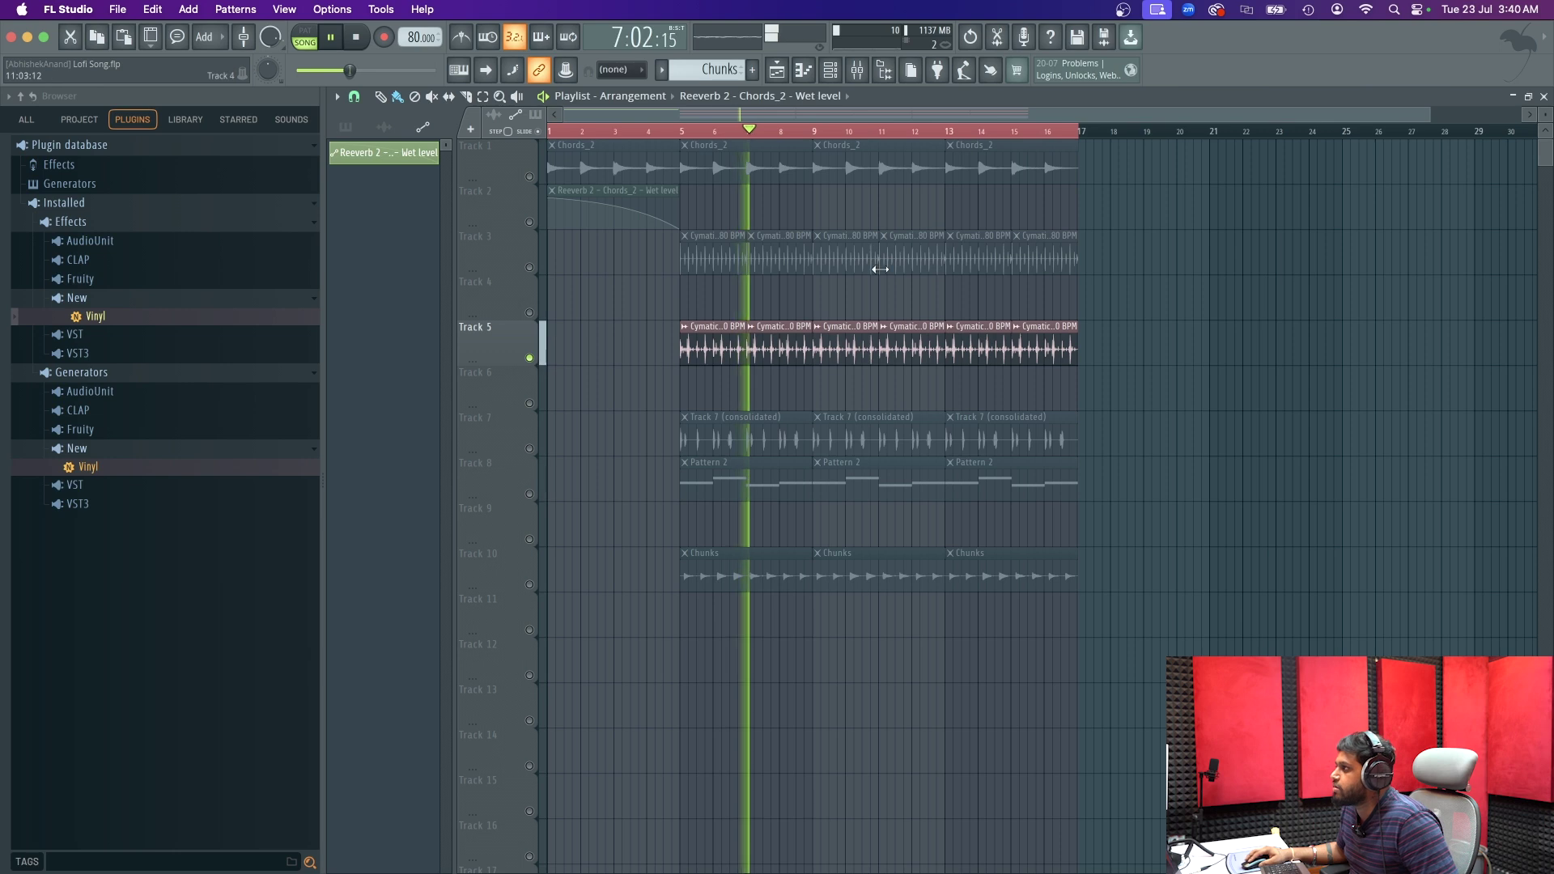
# - Load Fruity Reeverb 2 into the second effect slot of the Eternity Percussion Loop mixer track
pyautogui.click(860, 70)
pyautogui.click(744, 320)
pyautogui.press('space')
pyautogui.click(1371, 278)
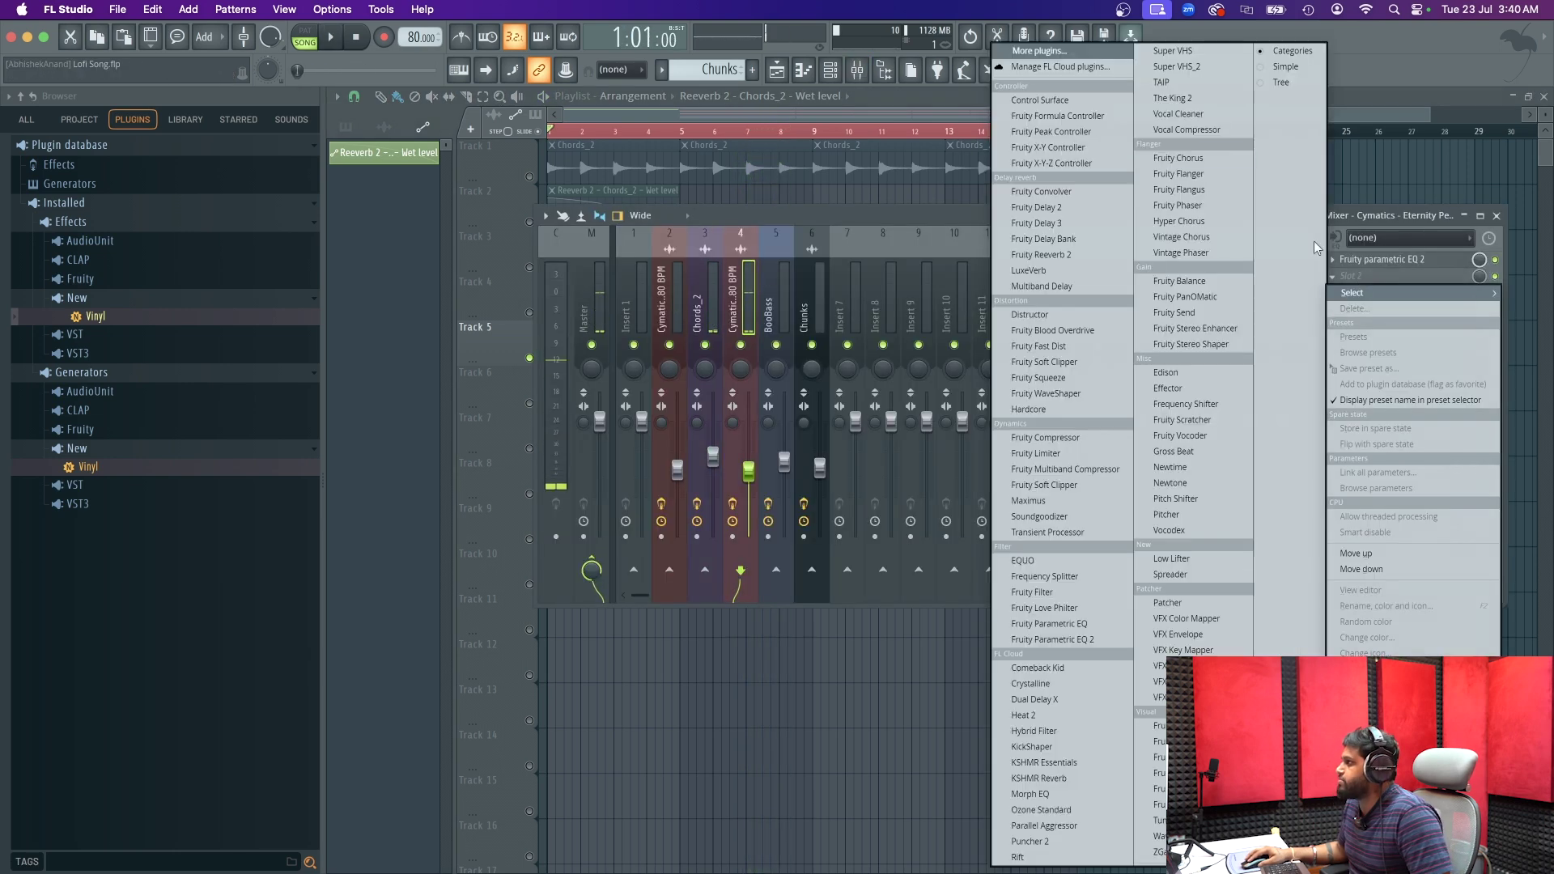
pyautogui.click(1099, 55)
pyautogui.write('ree')
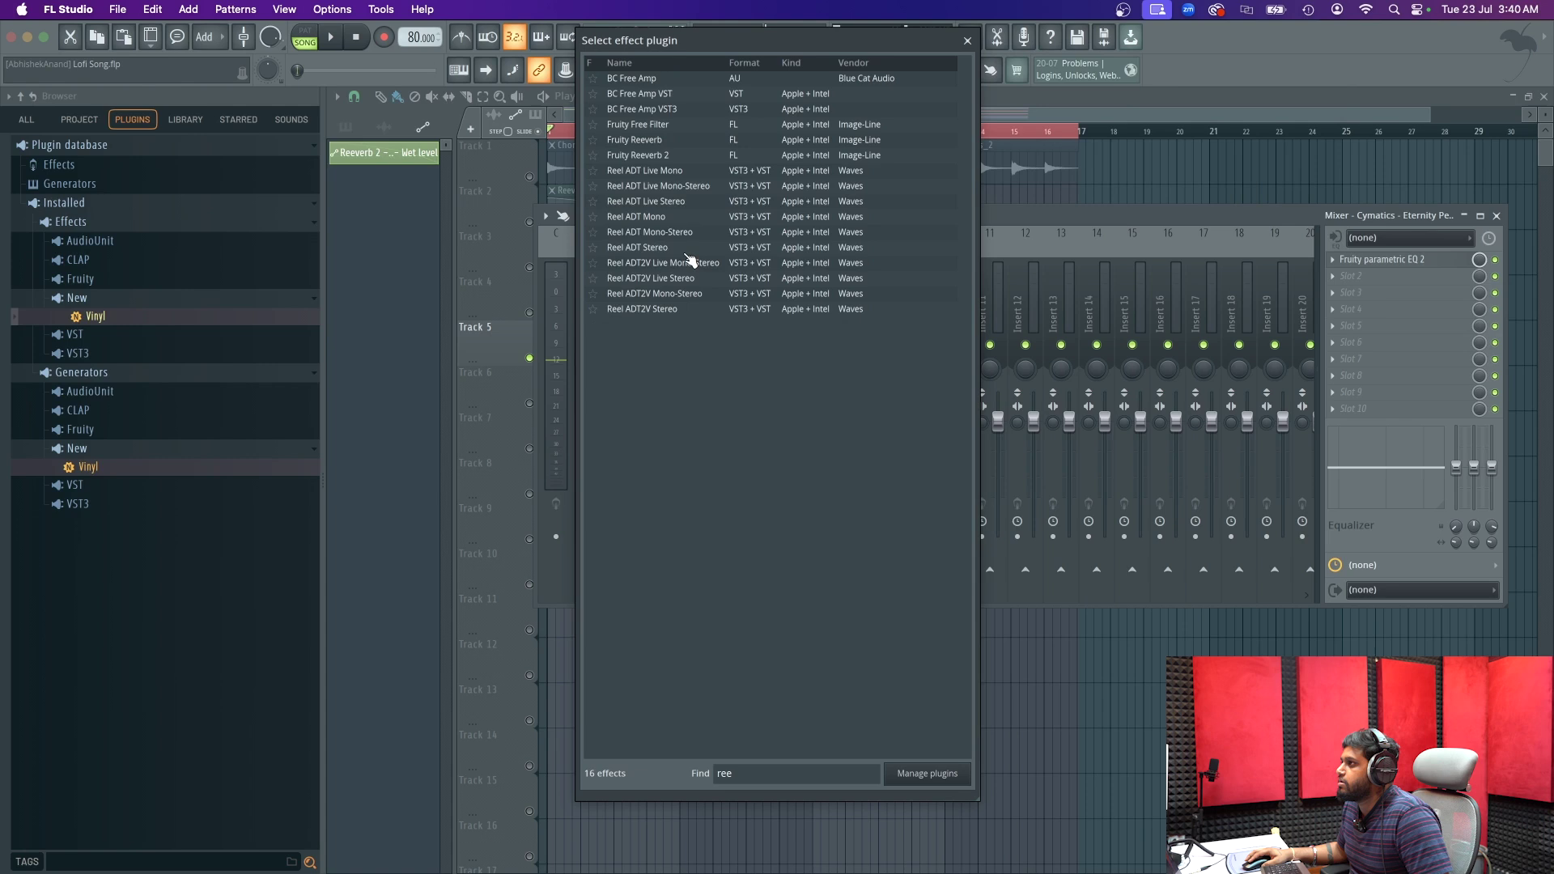
pyautogui.doubleClick(698, 155)
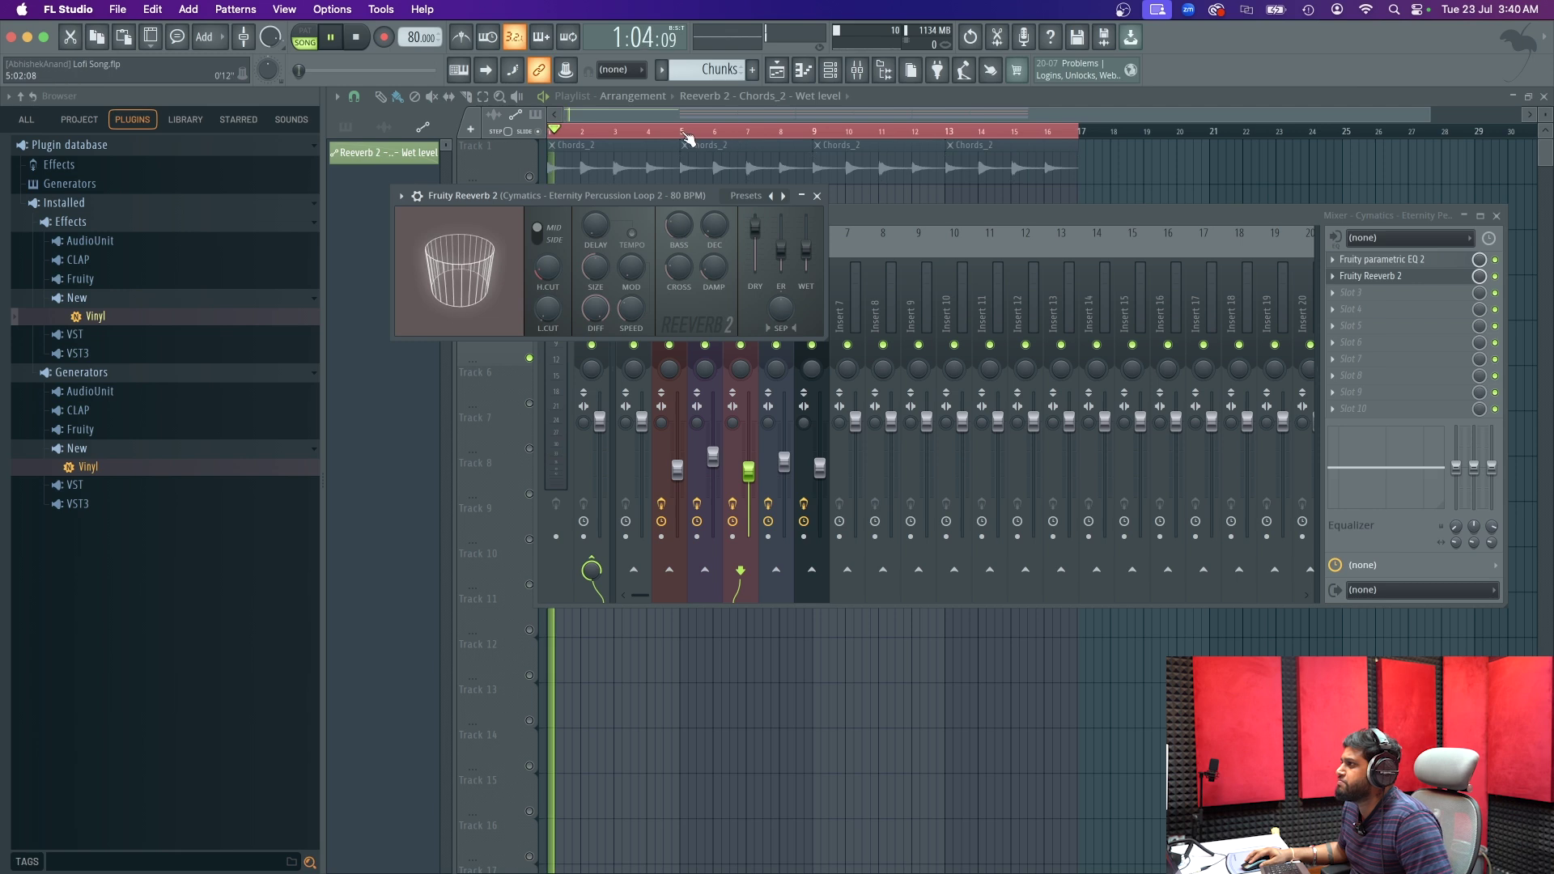
# - Audition the soloed percussion loop from bar 5 with its Fruity Reeverb 2 settings open, and close the mixer
pyautogui.click(683, 132)
pyautogui.click(857, 70)
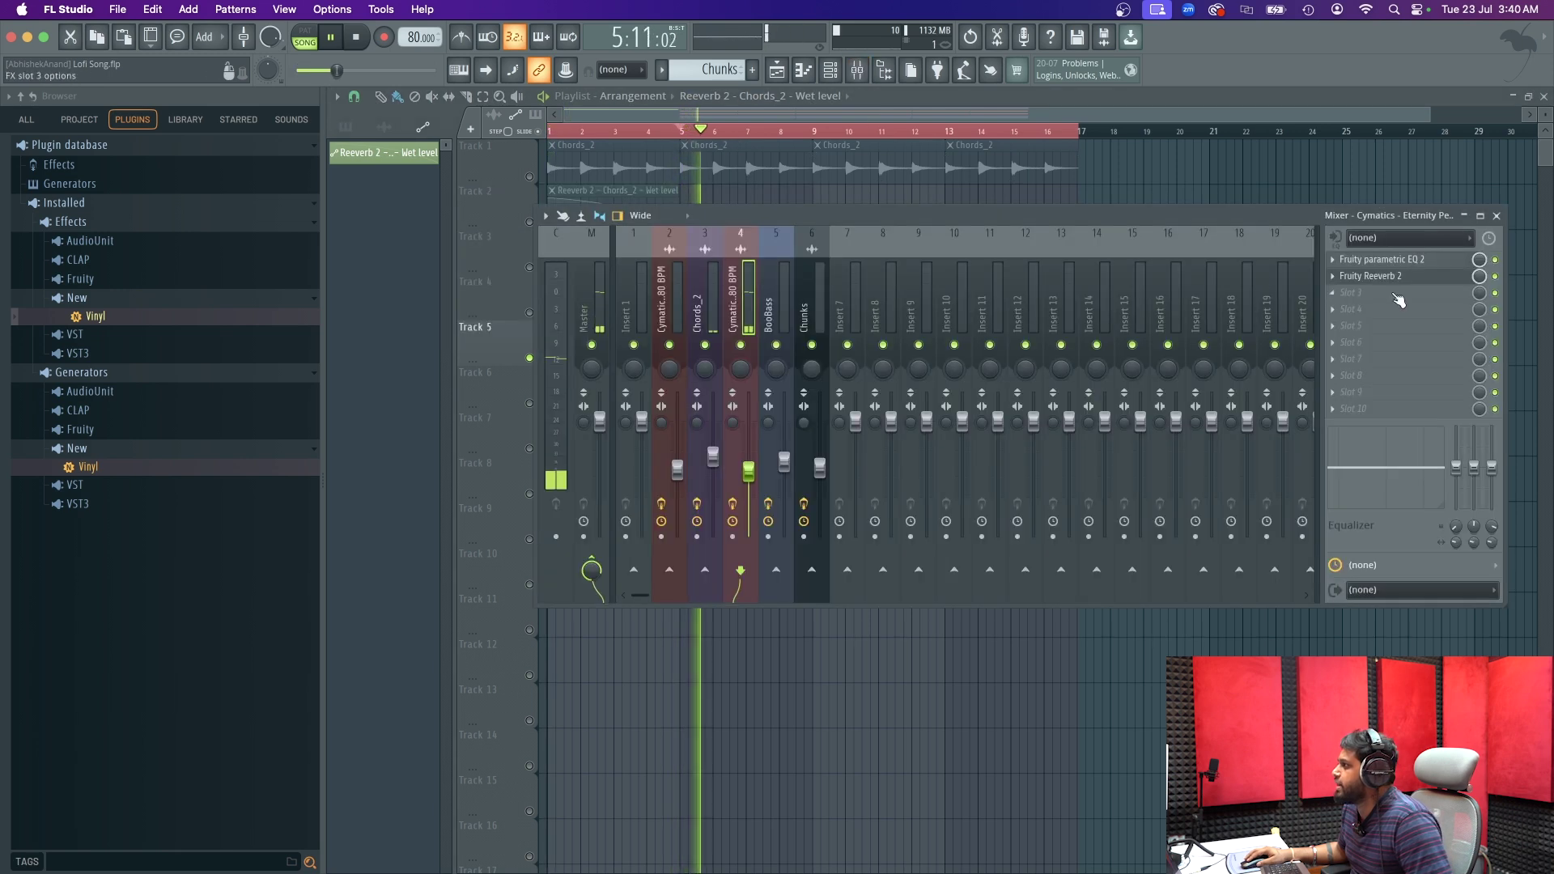
pyautogui.click(1385, 276)
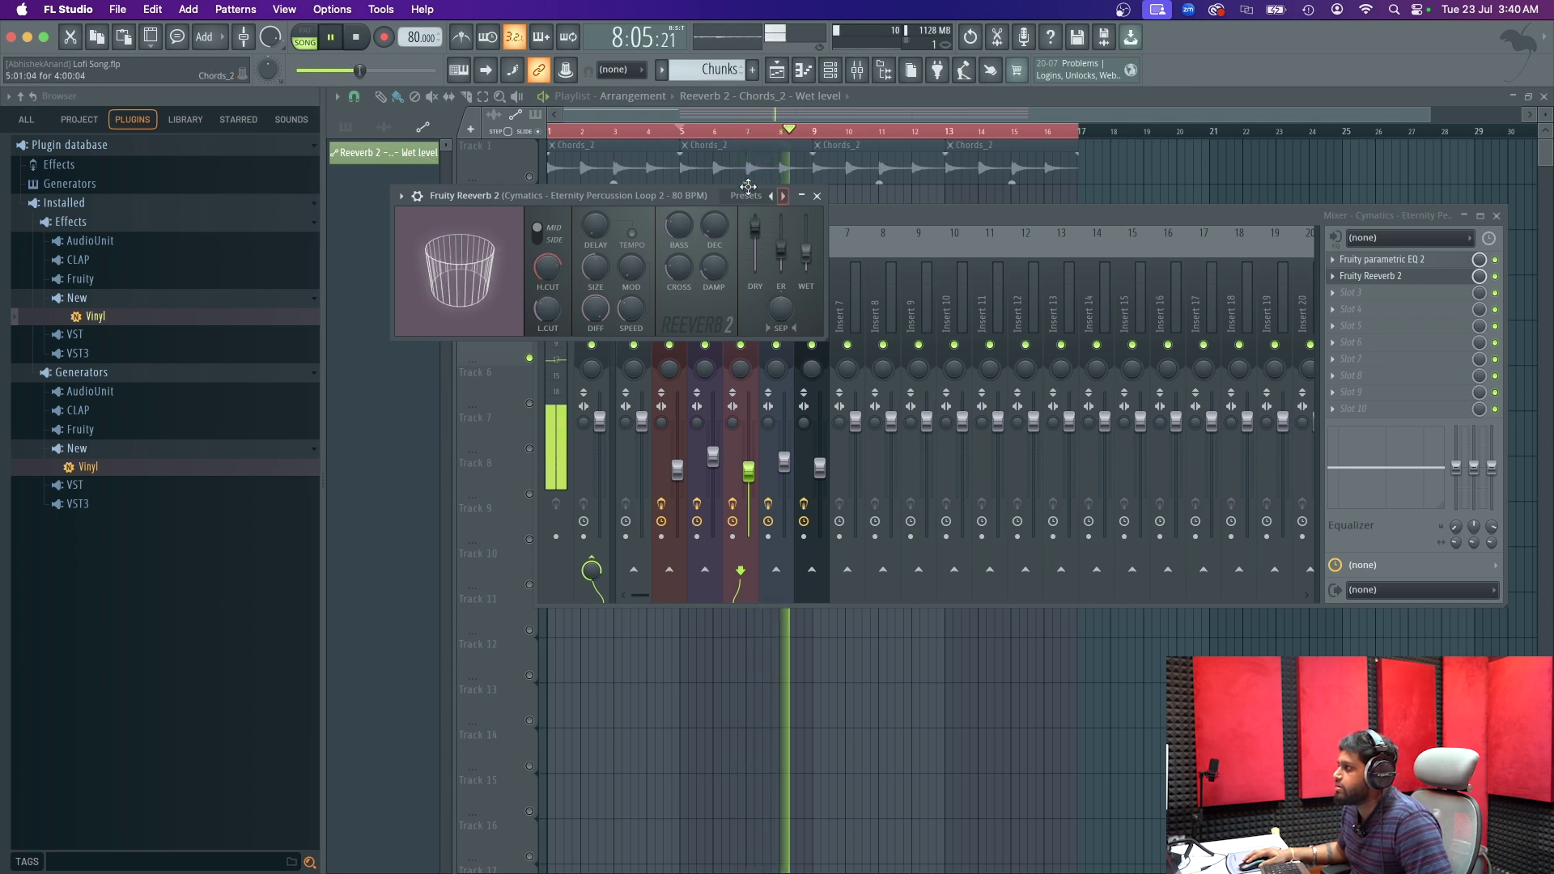
pyautogui.press('space')
pyautogui.click(813, 114)
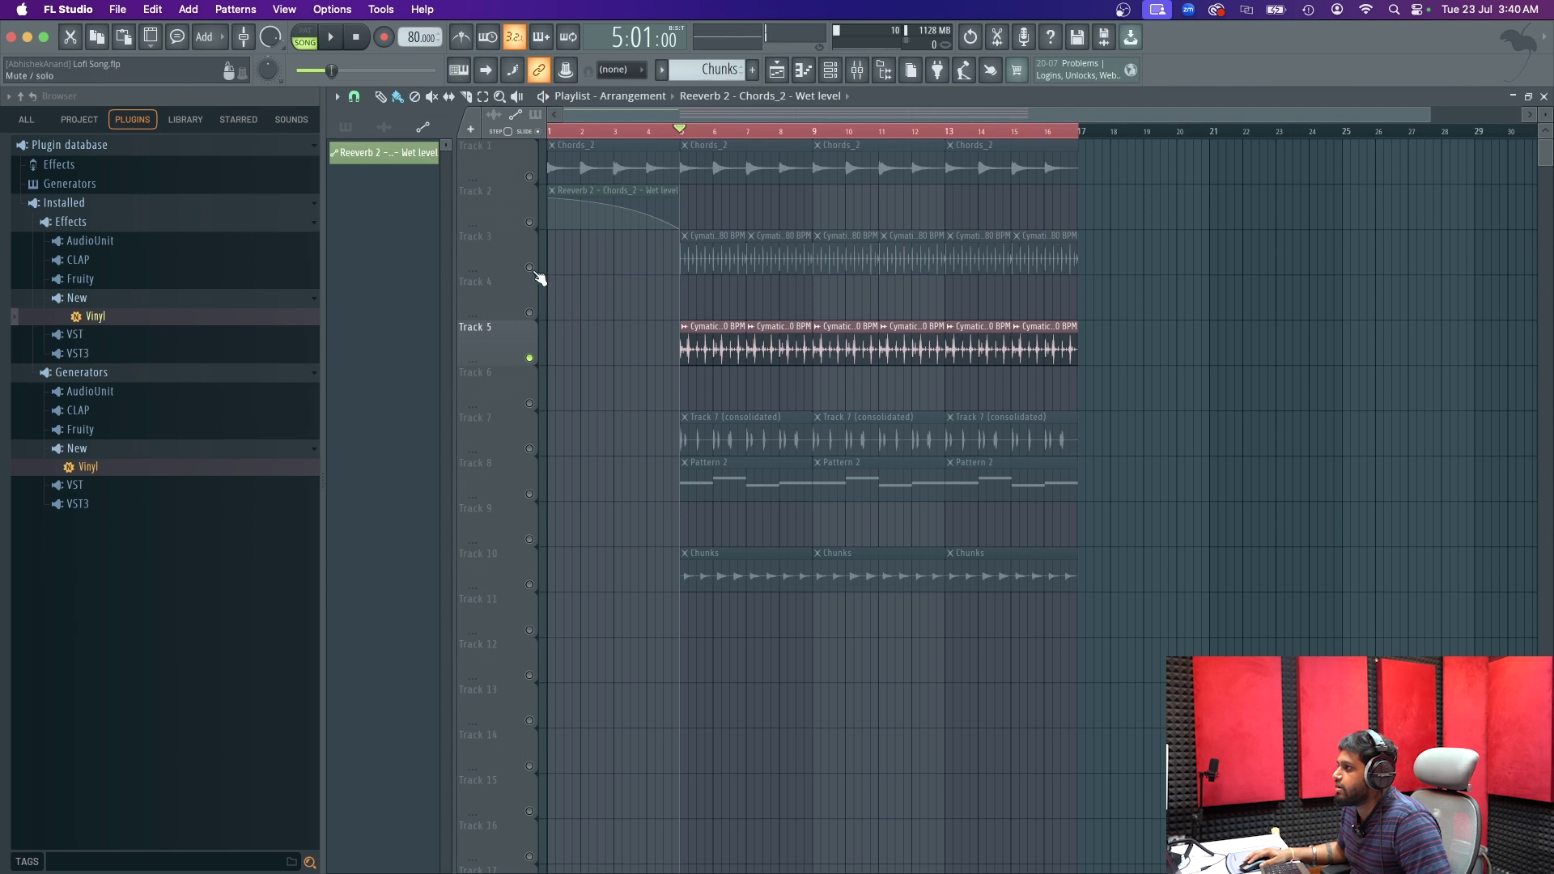
# - Unsolo the percussion track and play the full arrangement from bar 5
pyautogui.rightClick(533, 270)
pyautogui.rightClick(534, 270)
pyautogui.press('space')
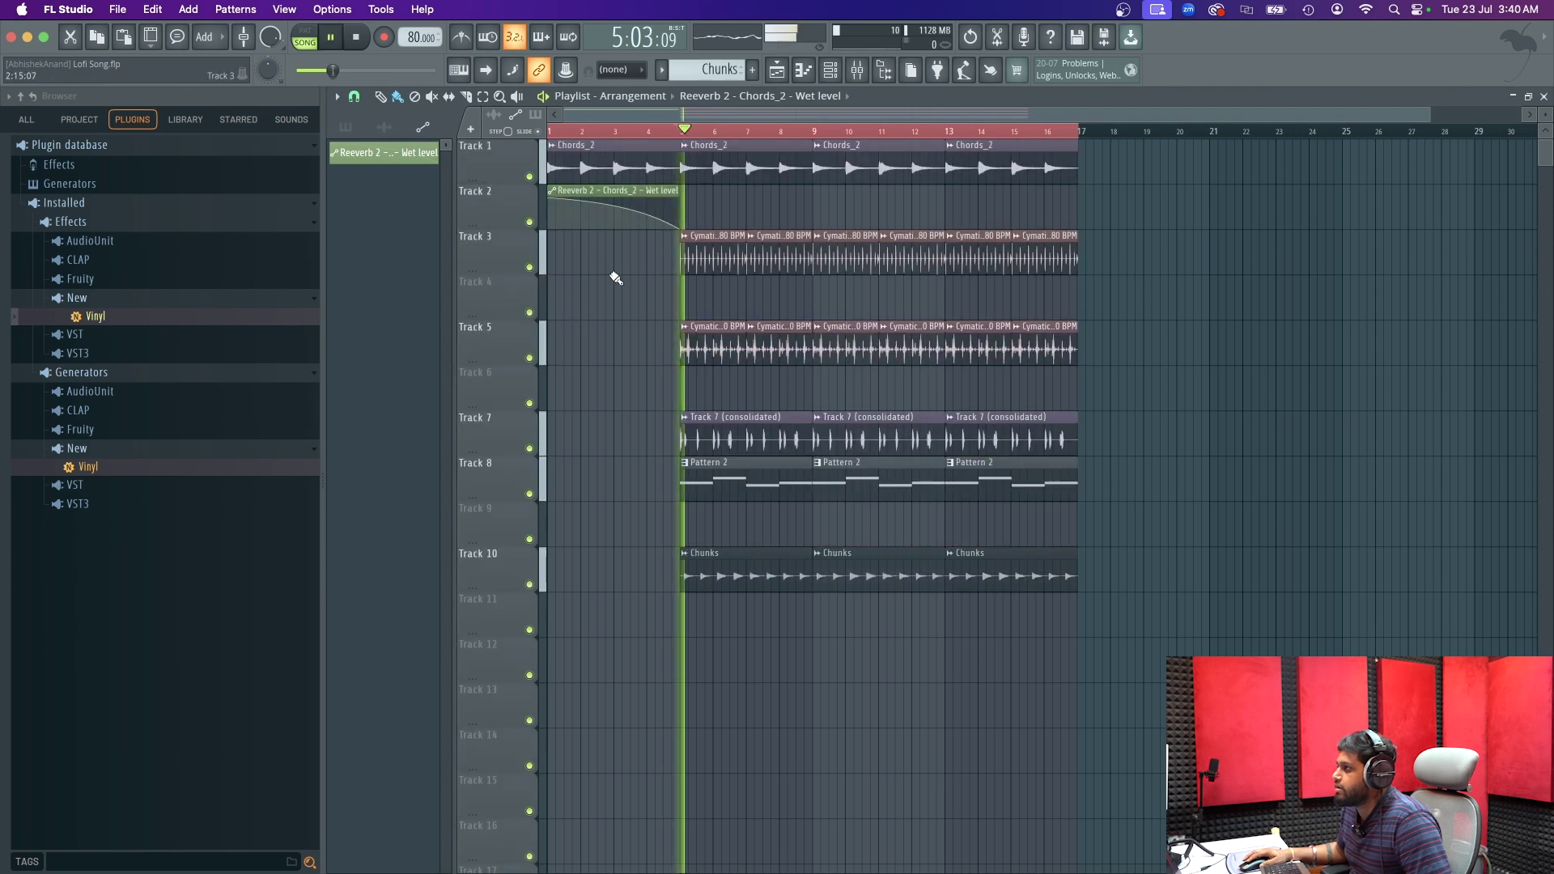
# - Solo the Dreams Hihat Loop's mixer track and lower its level slightly
pyautogui.click(710, 265)
pyautogui.click(858, 72)
pyautogui.click(863, 75)
pyautogui.click(863, 74)
pyautogui.click(772, 322)
pyautogui.click(806, 323)
pyautogui.click(668, 492)
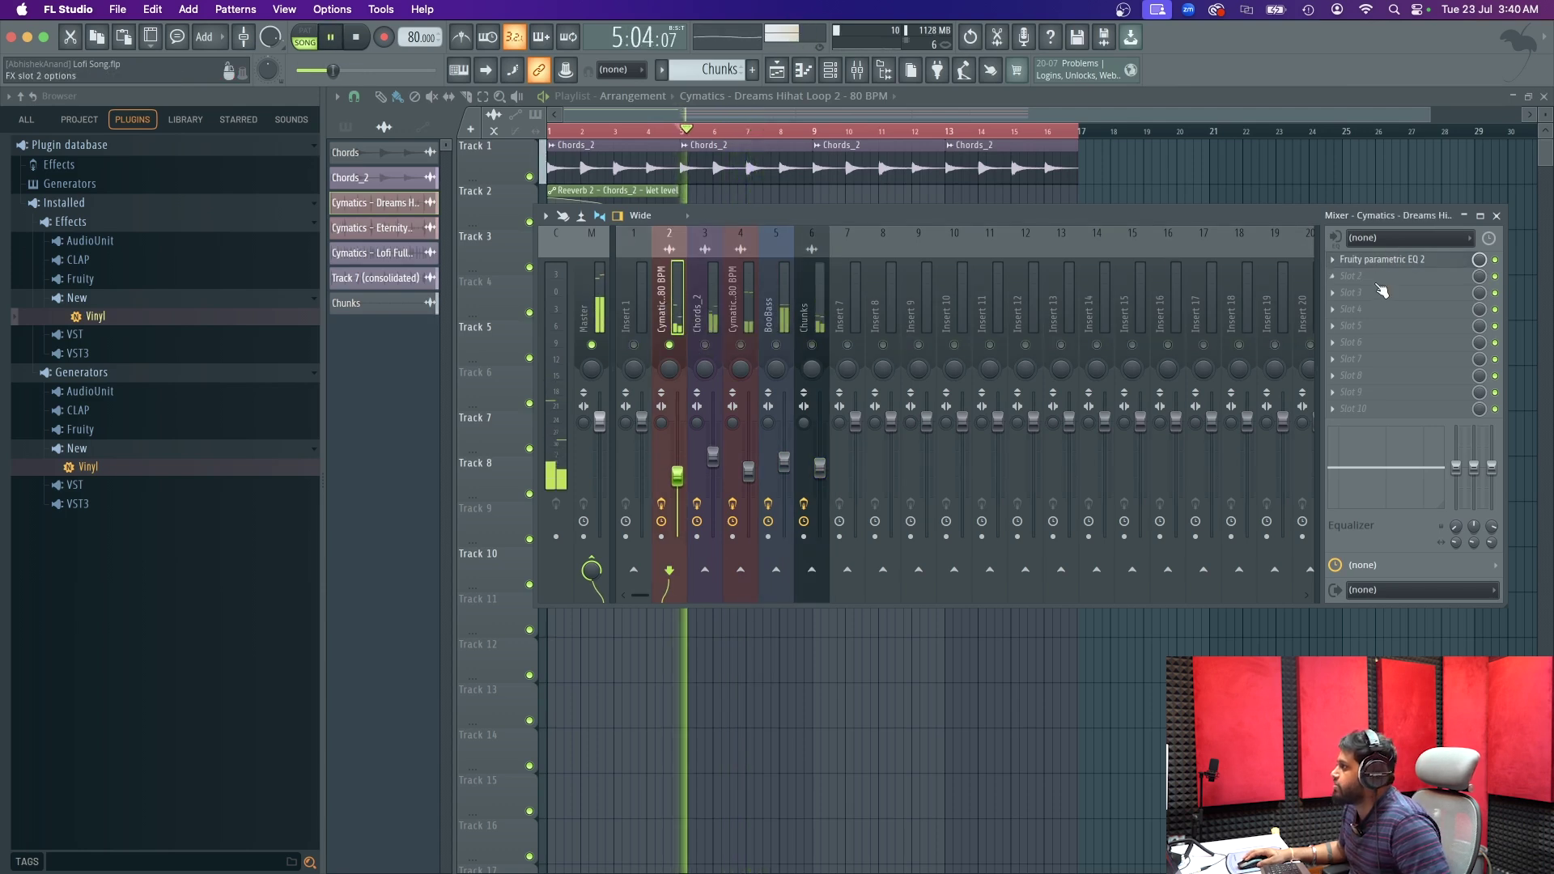
# - Load Fruity Flangus into the second effect slot of the hihat loop's mixer track and close its window
pyautogui.click(1380, 287)
pyautogui.click(1102, 62)
pyautogui.write('flang')
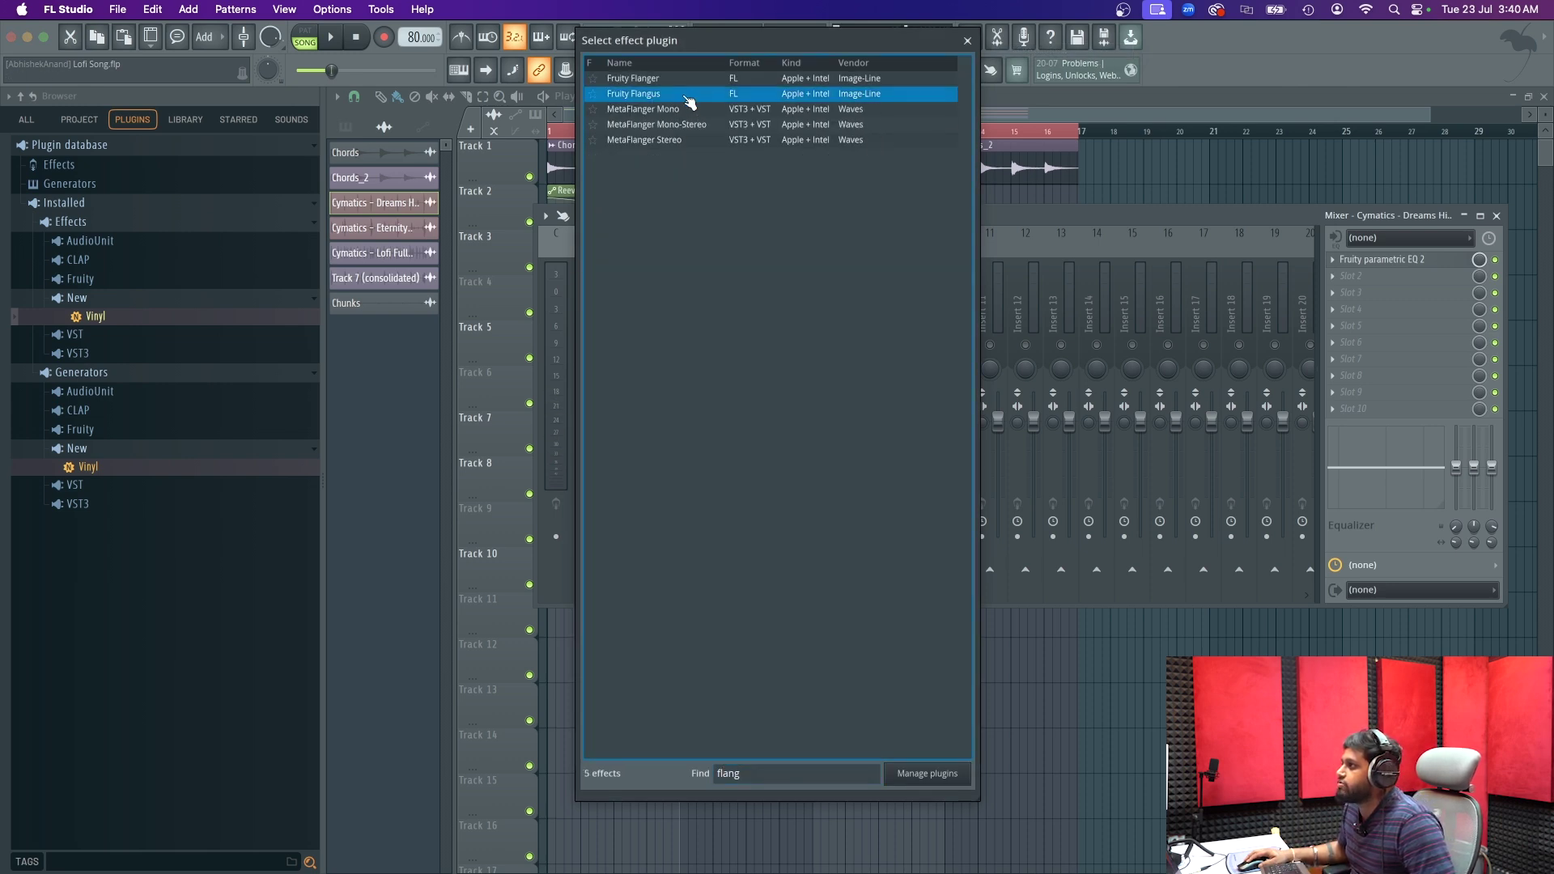
pyautogui.doubleClick(687, 94)
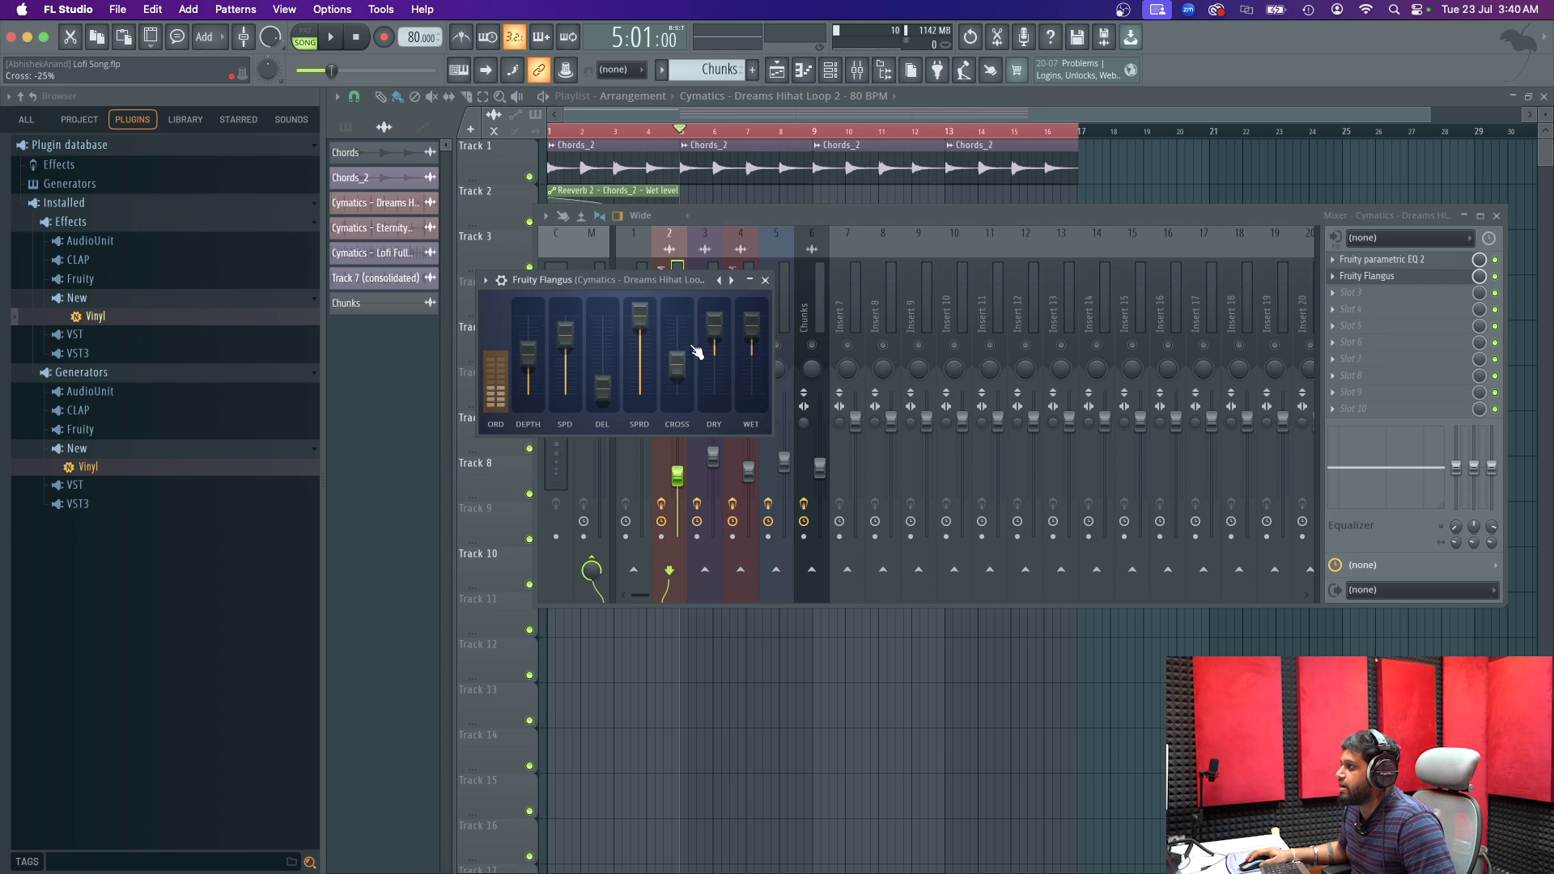
pyautogui.click(766, 280)
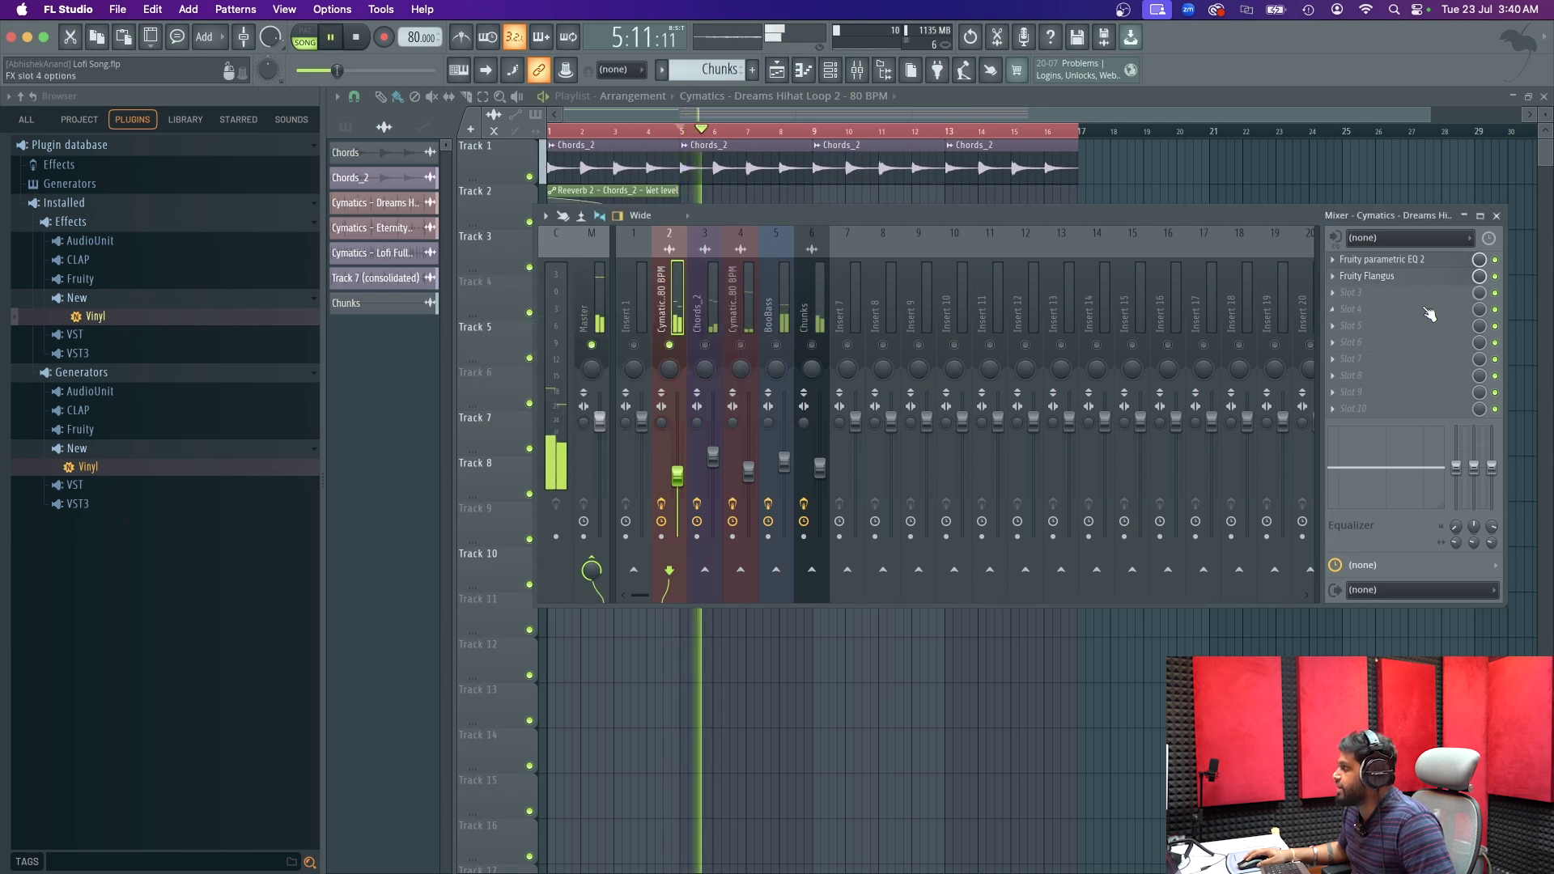
# - Add Fruity Reeverb 2 after Fruity Flangus on the hihat loop's mixer track
pyautogui.click(1383, 298)
pyautogui.click(1052, 50)
pyautogui.write('ree')
pyautogui.doubleClick(687, 155)
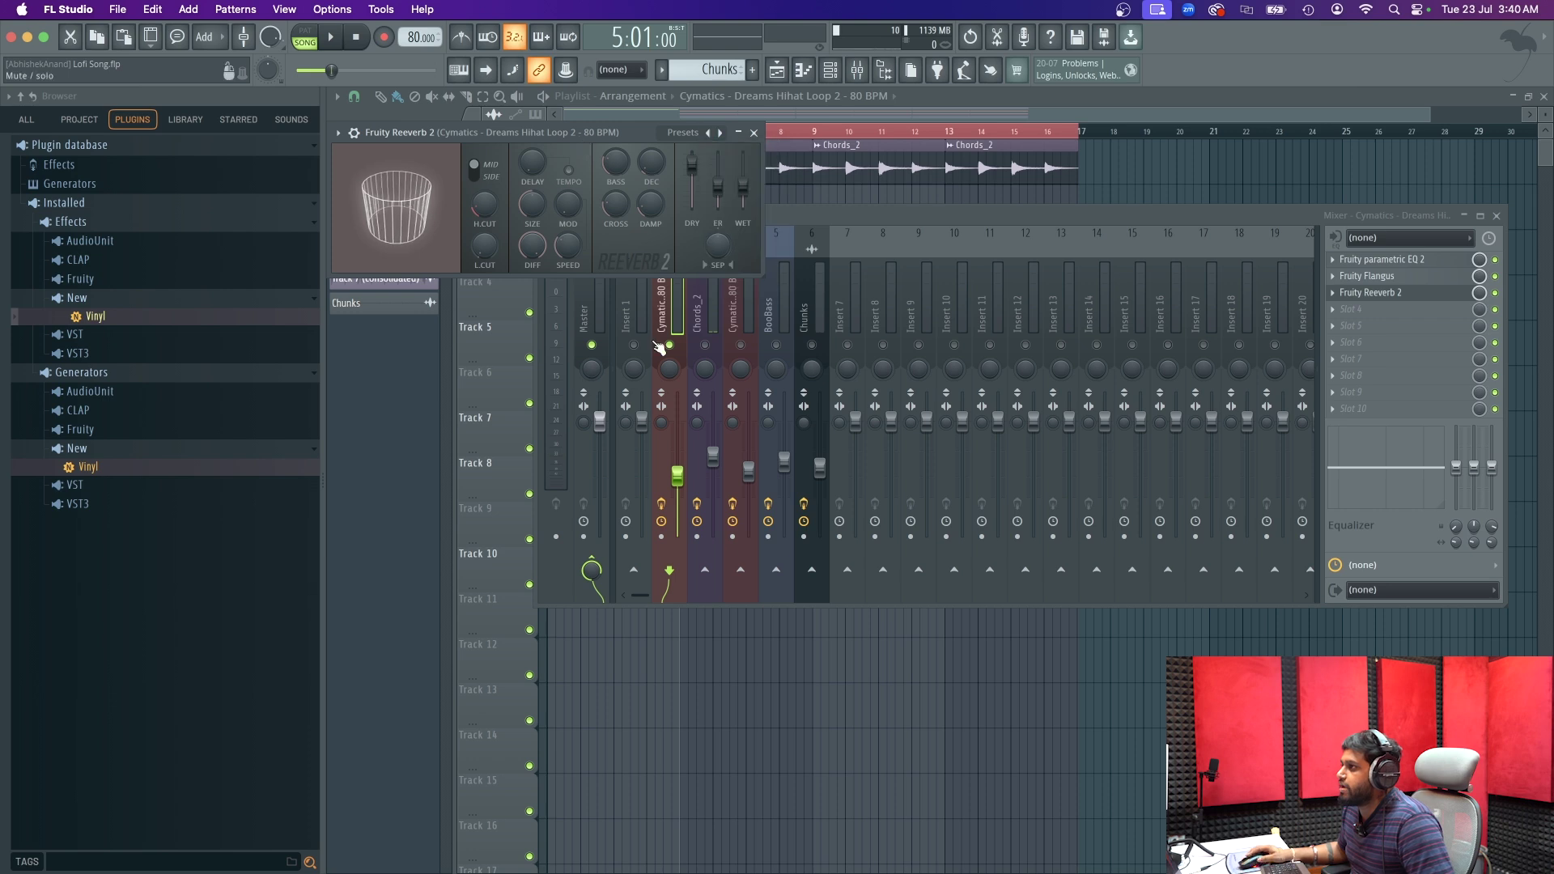
# - Raise the hihat reverb's wet level and set its low cut to about 583 Hz during playback
pyautogui.press('space')
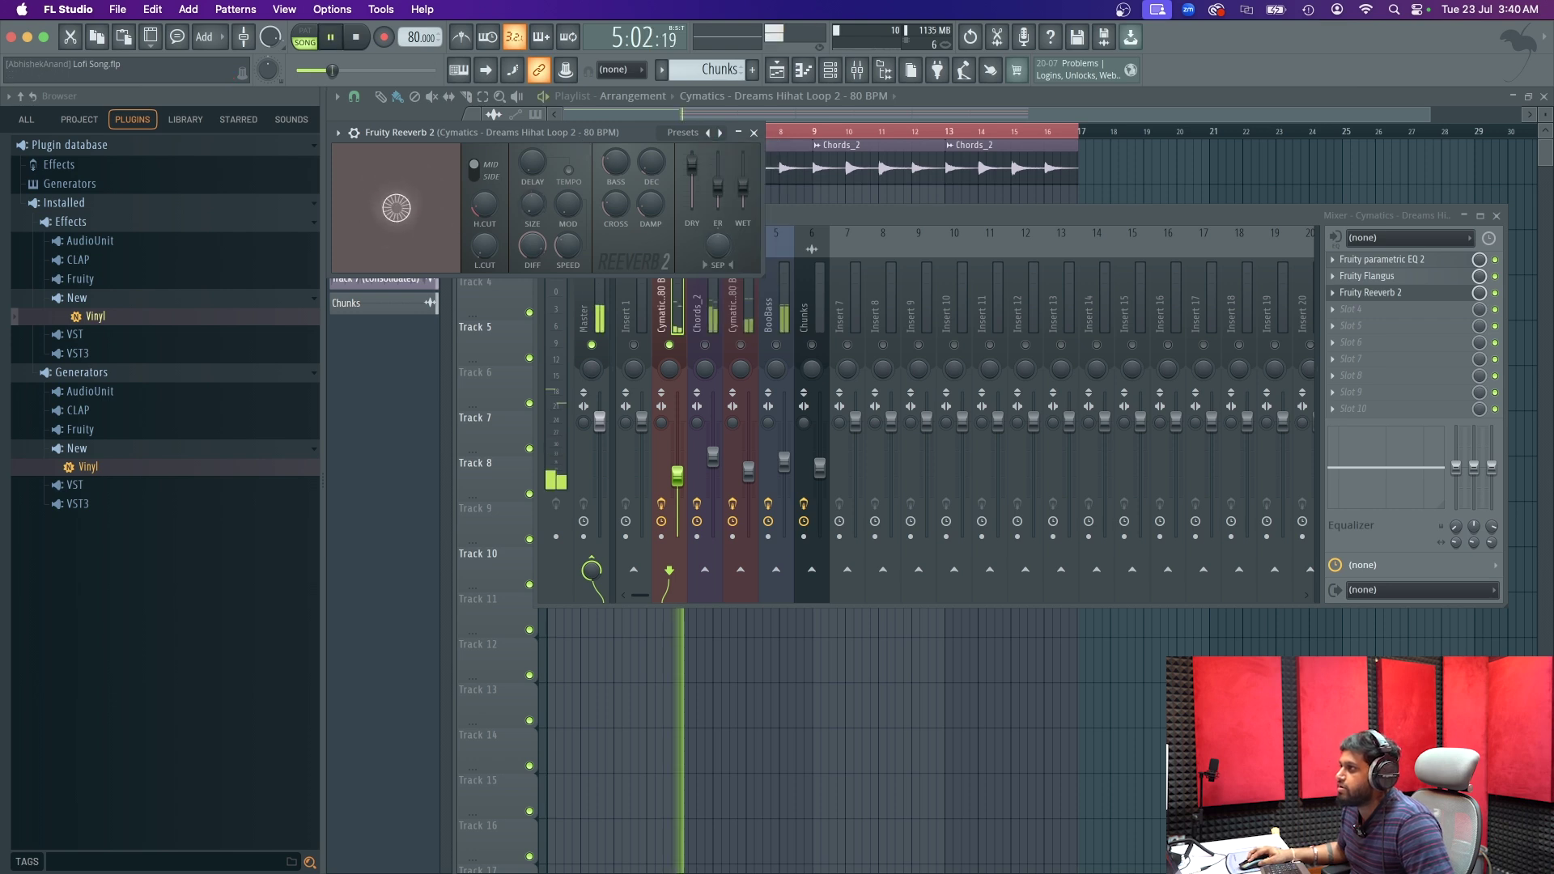
pyautogui.moveTo(741, 187); pyautogui.dragTo(742, 177)
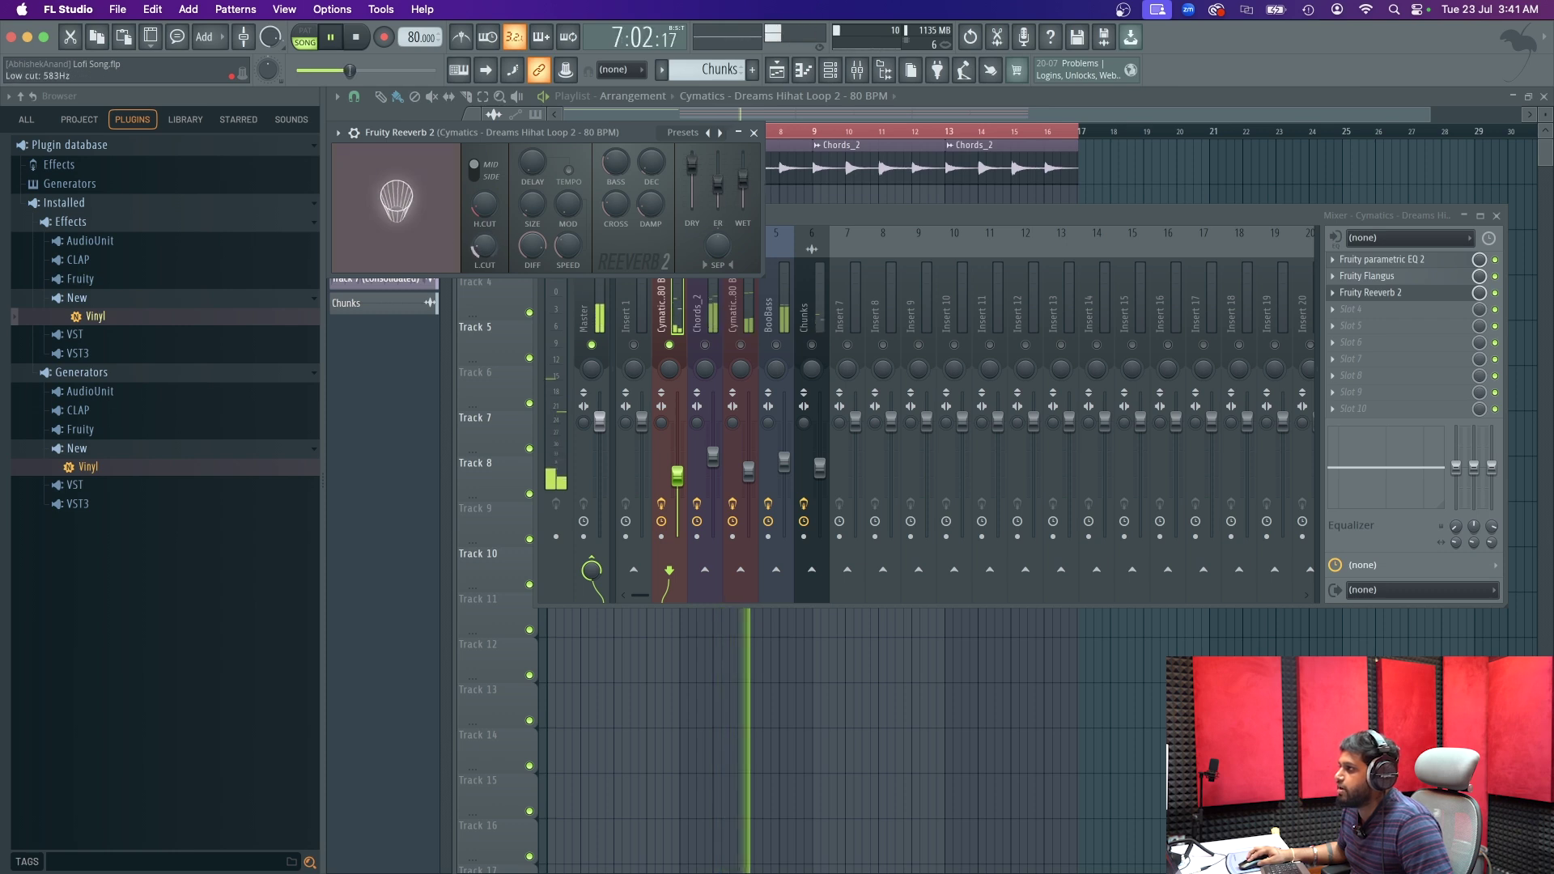
pyautogui.click(749, 133)
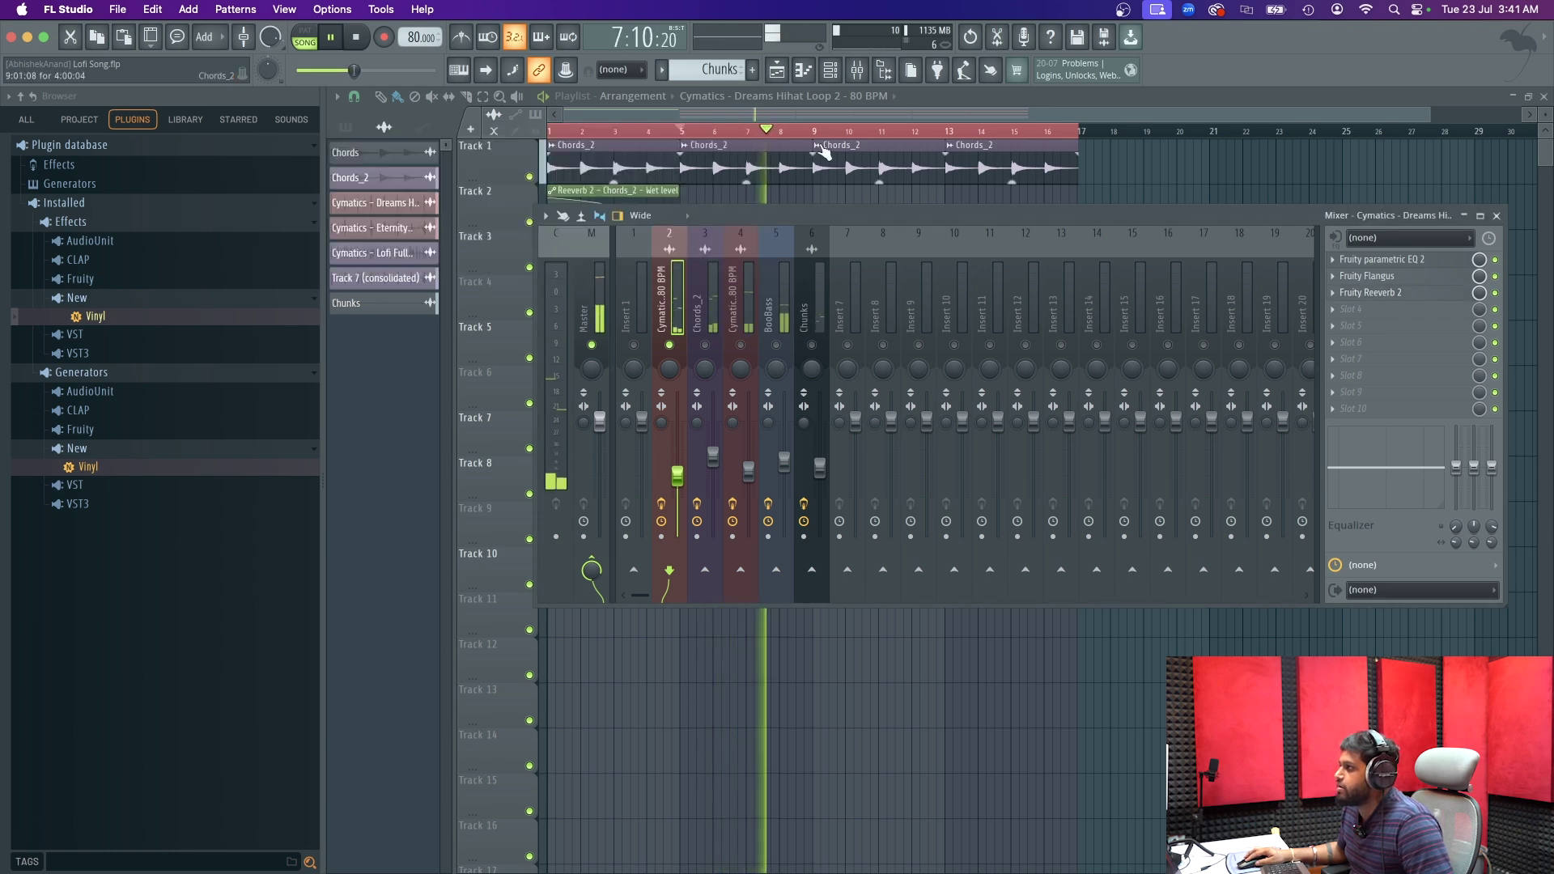
# - Unsolo the hihat mixer track, close the mixer and play the arrangement from bar 1
pyautogui.rightClick(650, 357)
pyautogui.press('F9')
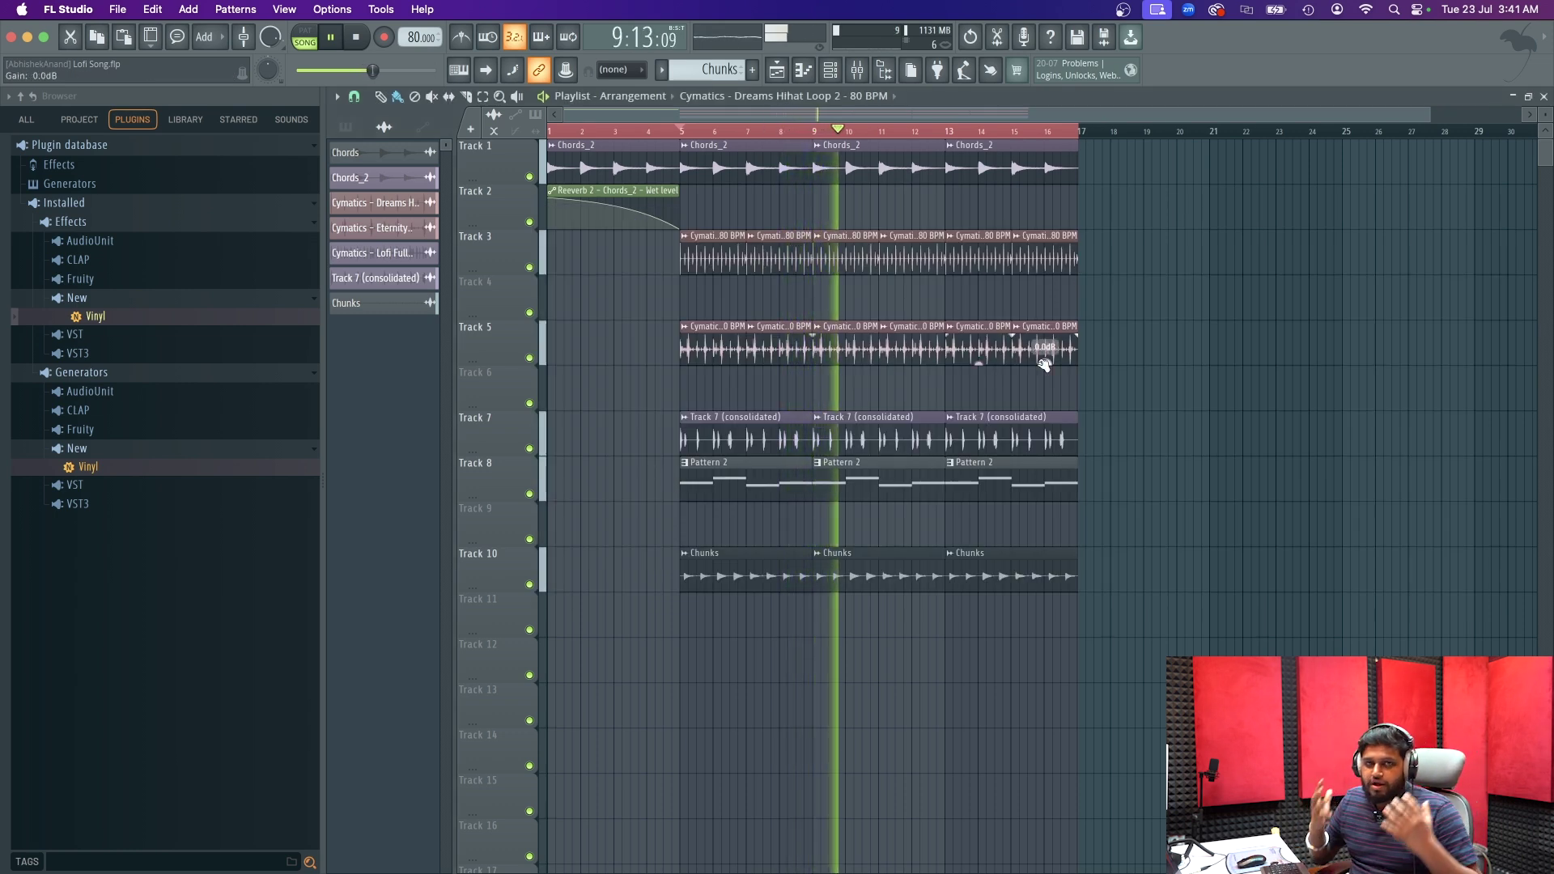
pyautogui.press('space')
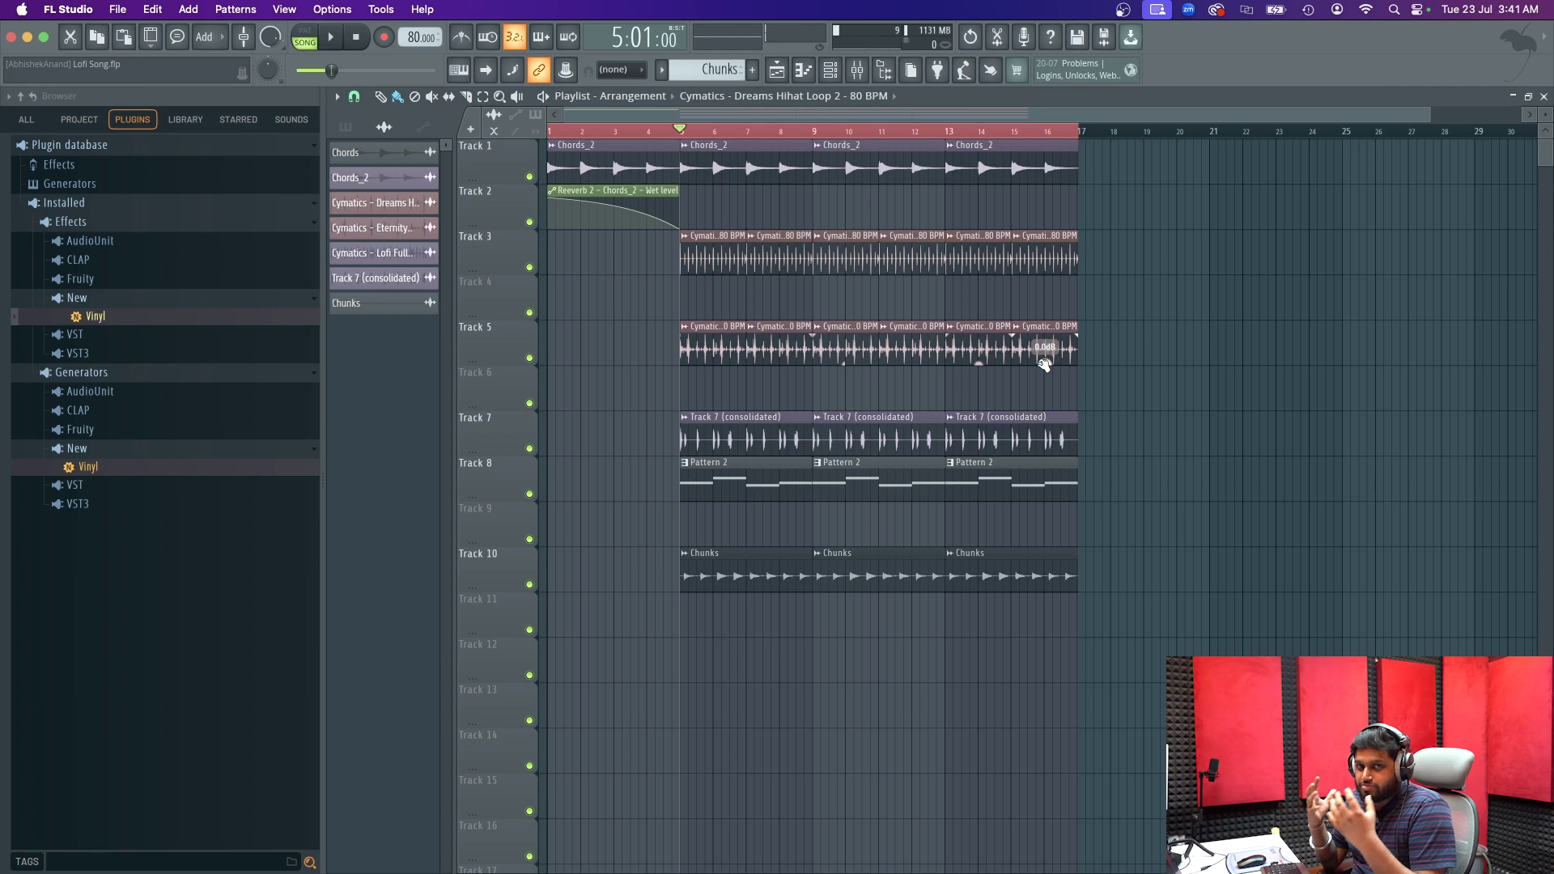
pyautogui.click(550, 130)
pyautogui.press('space')
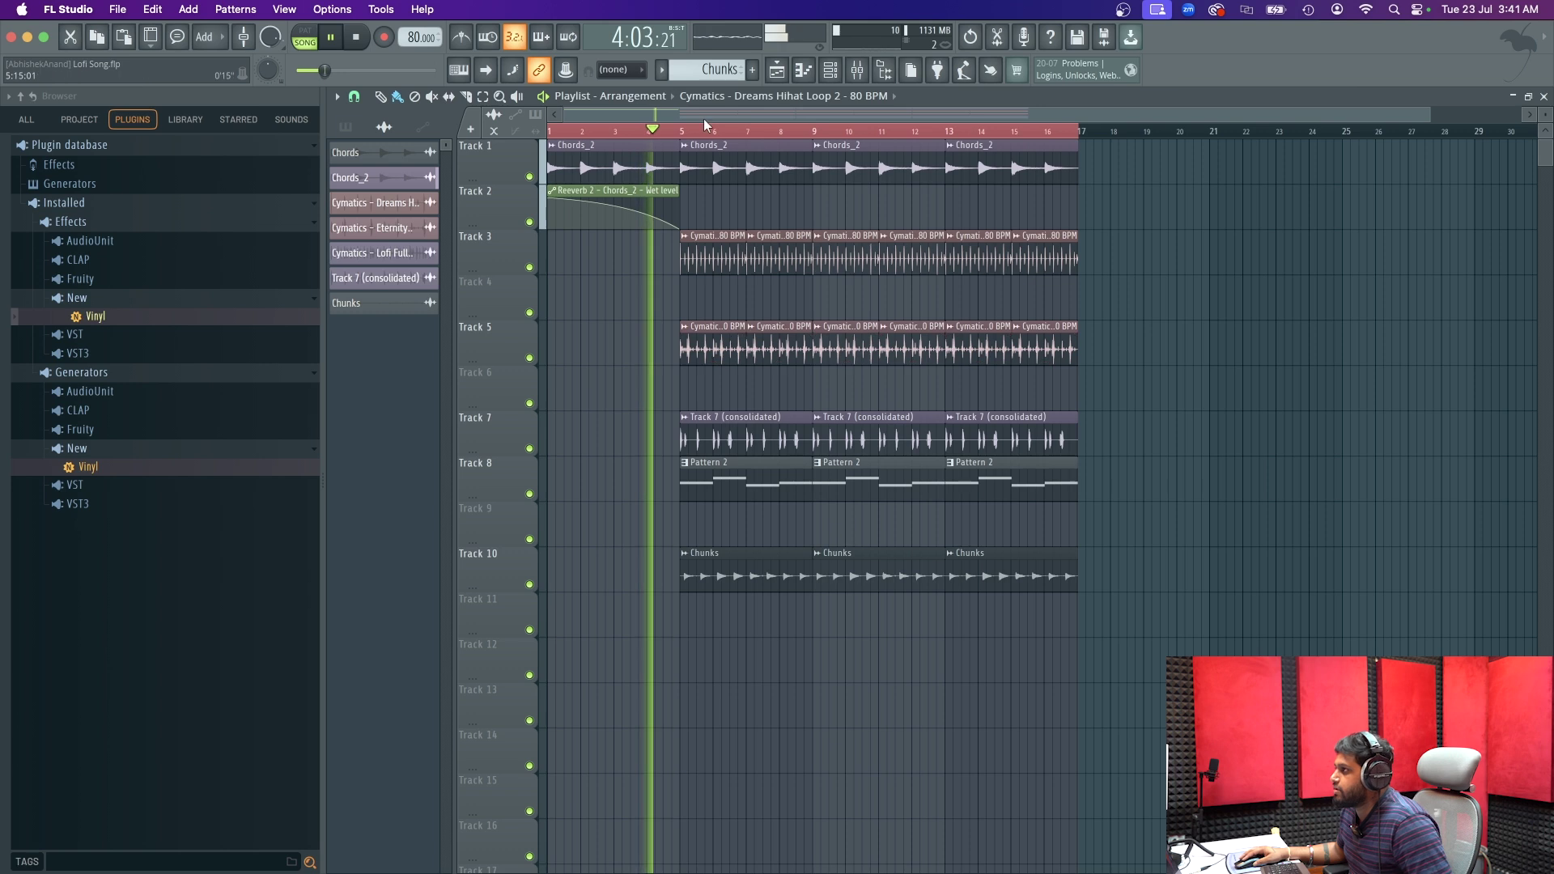
# - Fill bars 1 to 5 of Track 5 with two copies of the percussion loop and play them back
pyautogui.press('space')
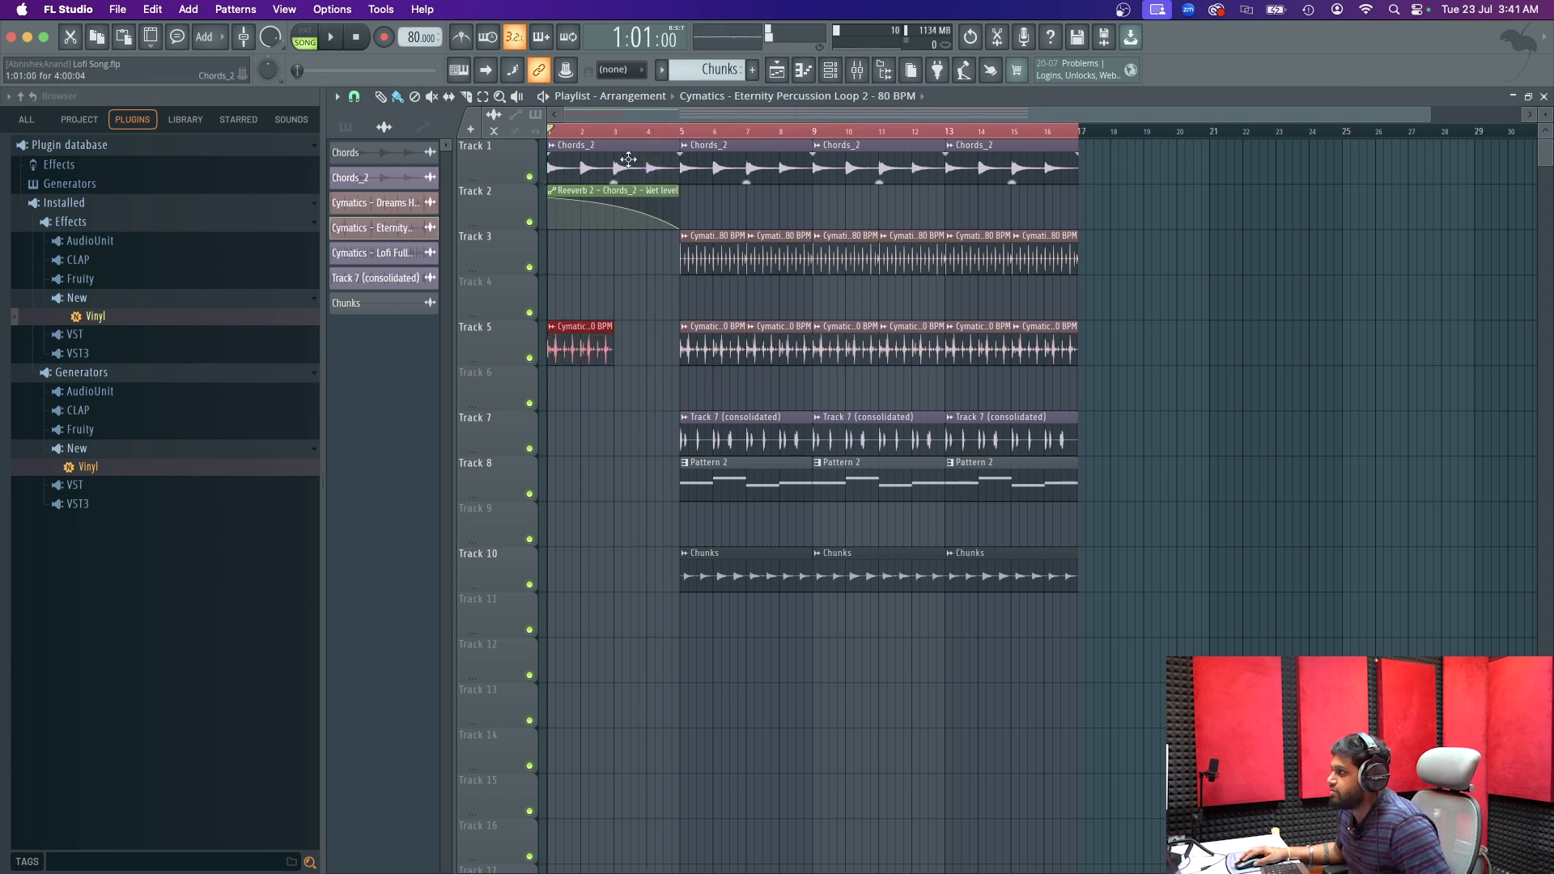
pyautogui.moveTo(618, 324); pyautogui.dragTo(635, 361)
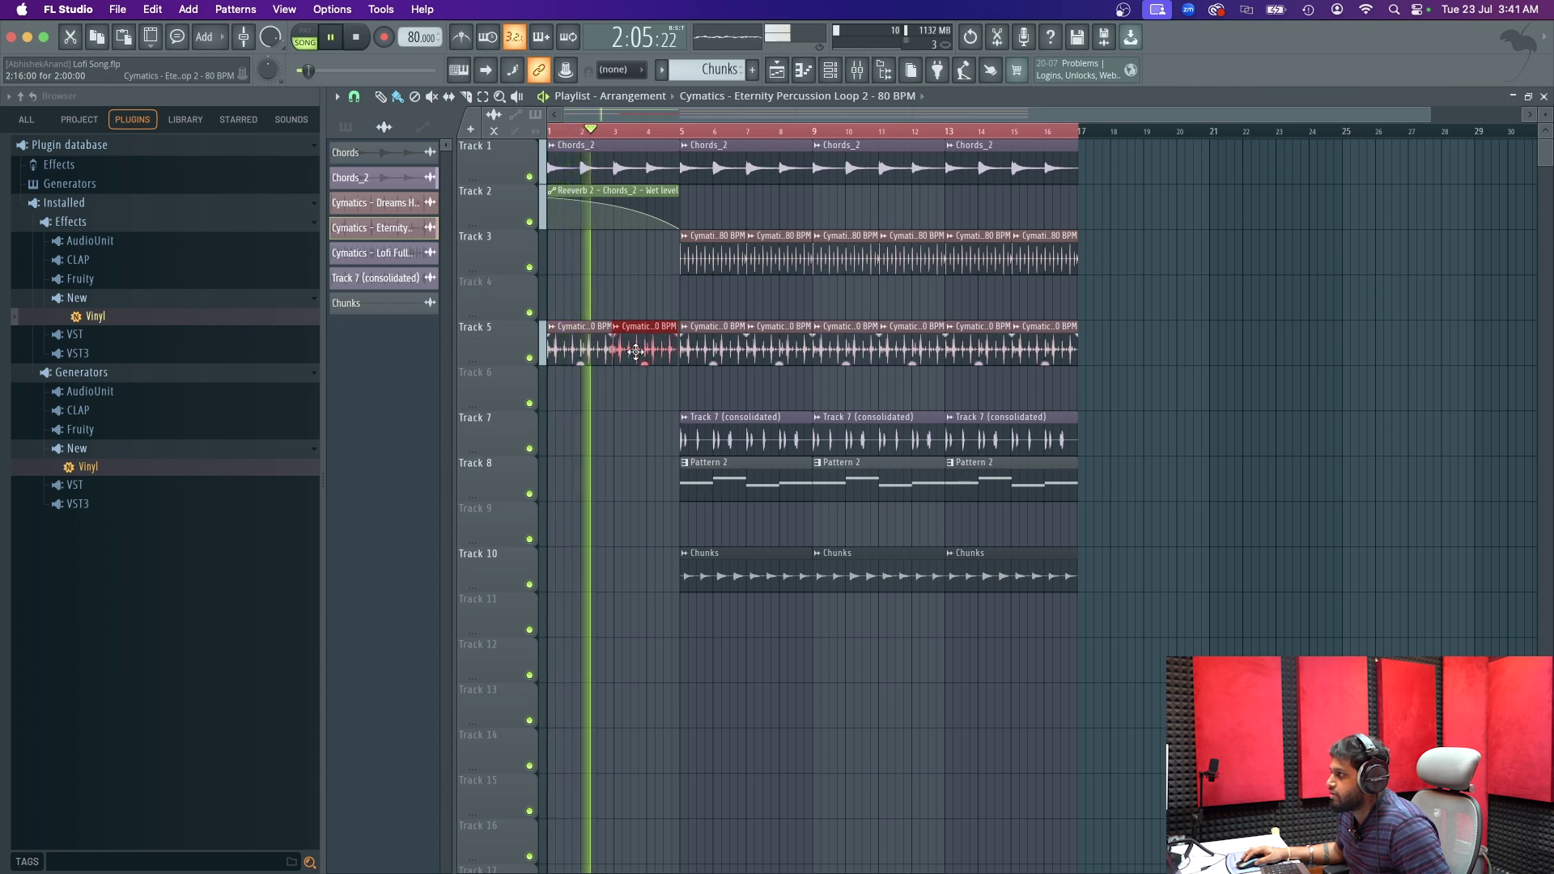
pyautogui.press('space')
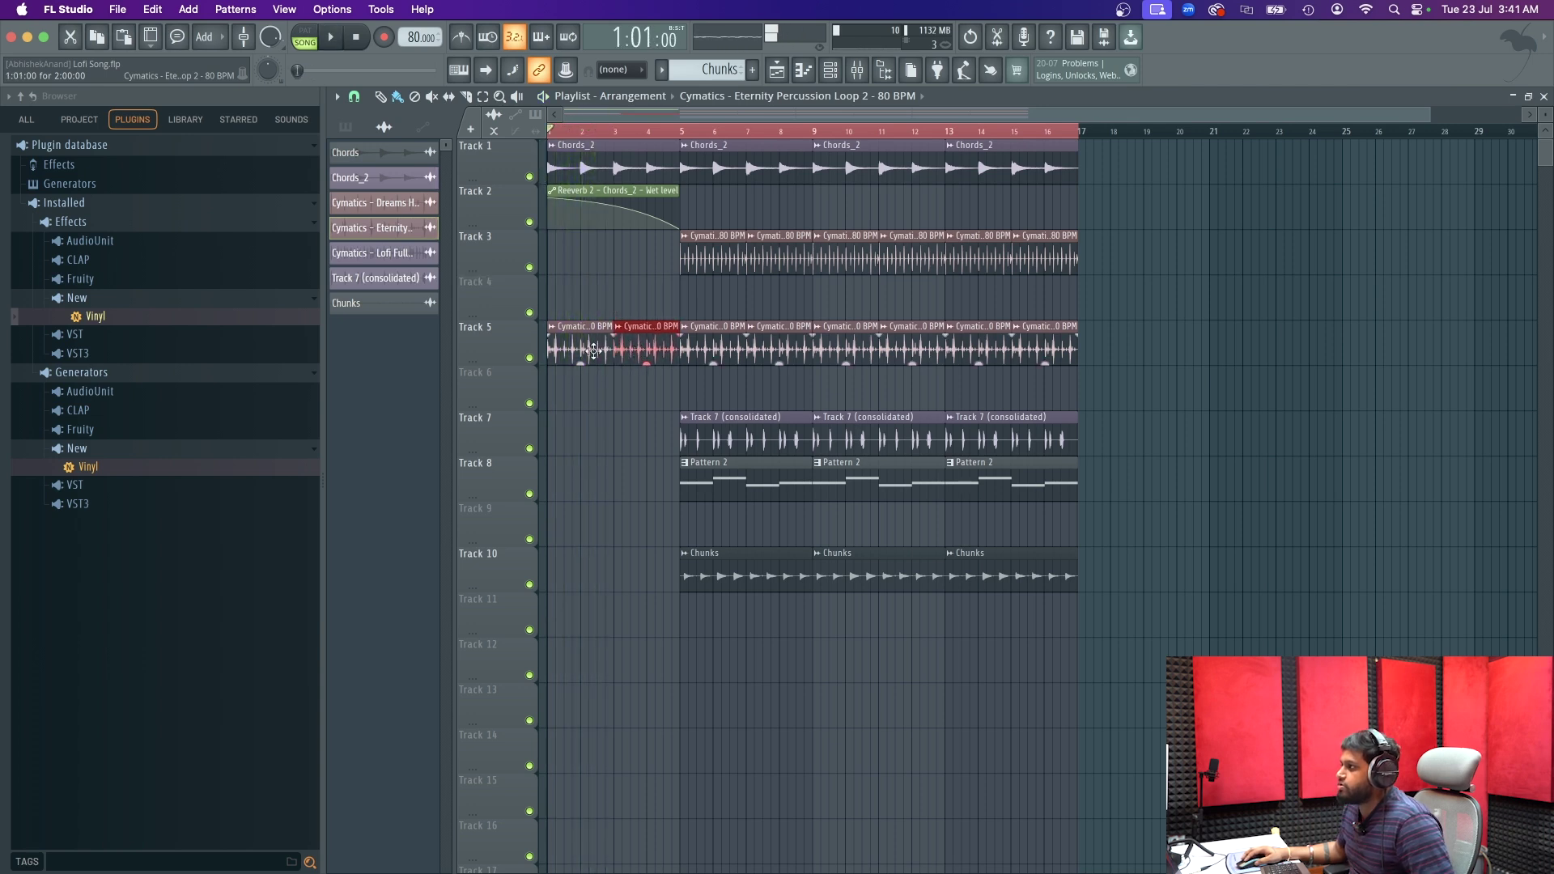
# - Add Fruity Parametric EQ 2 to the hihat loop's mixer track after Fruity Reeverb 2
pyautogui.click(860, 70)
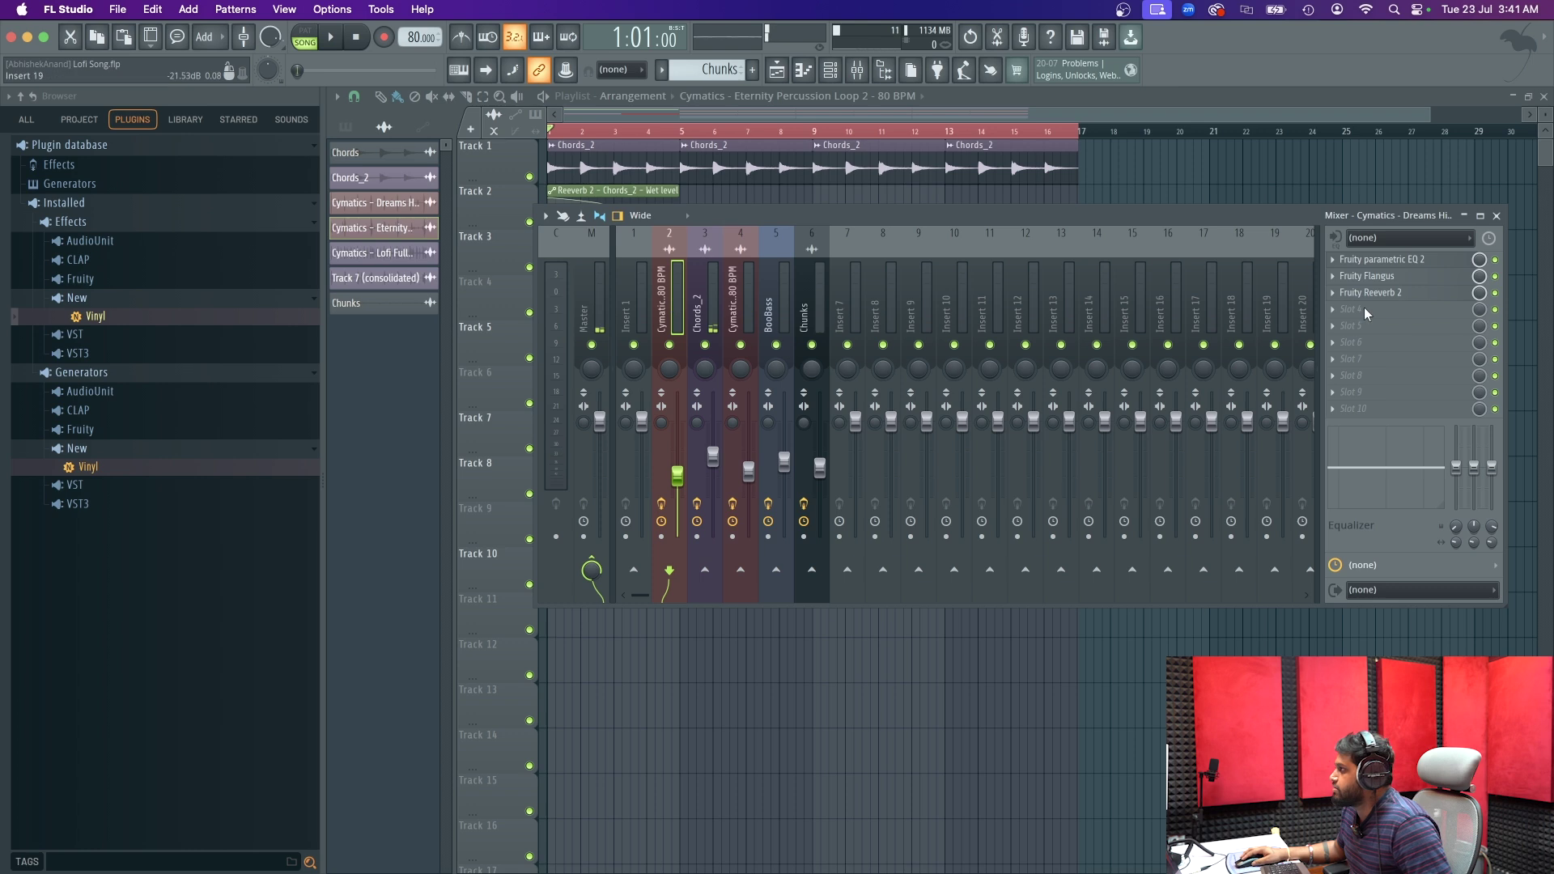
pyautogui.click(1361, 315)
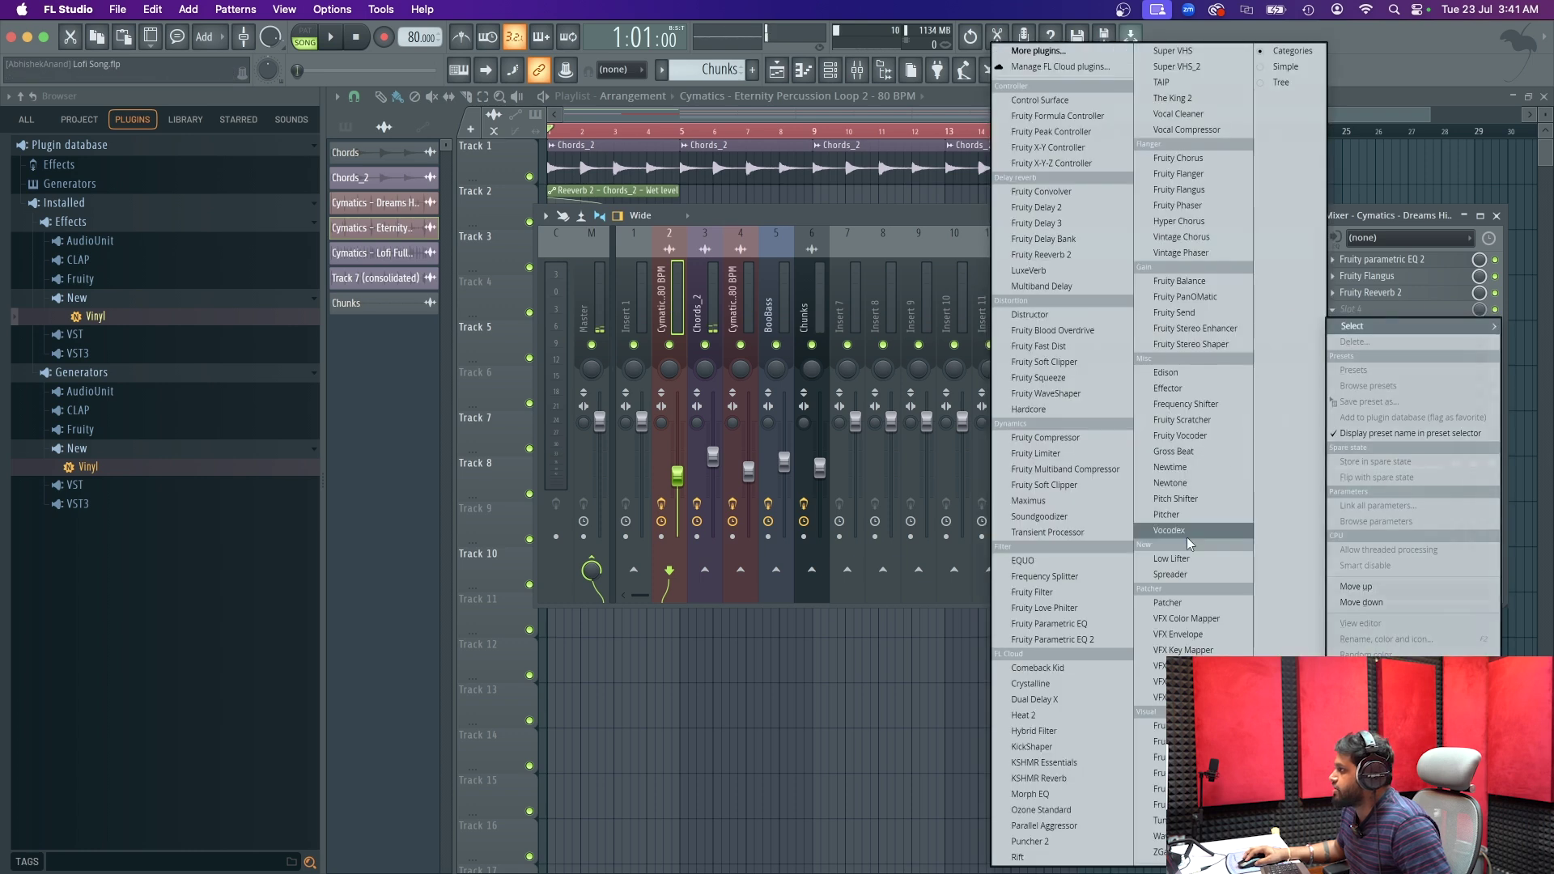
pyautogui.click(1109, 639)
pyautogui.click(915, 154)
# - Solo the percussion loop's mixer track, add Fruity Parametric EQ 2 in its third slot and apply the 40Hz + 18kHz cut preset
pyautogui.click(743, 349)
pyautogui.press('space')
pyautogui.press('space')
pyautogui.click(1350, 292)
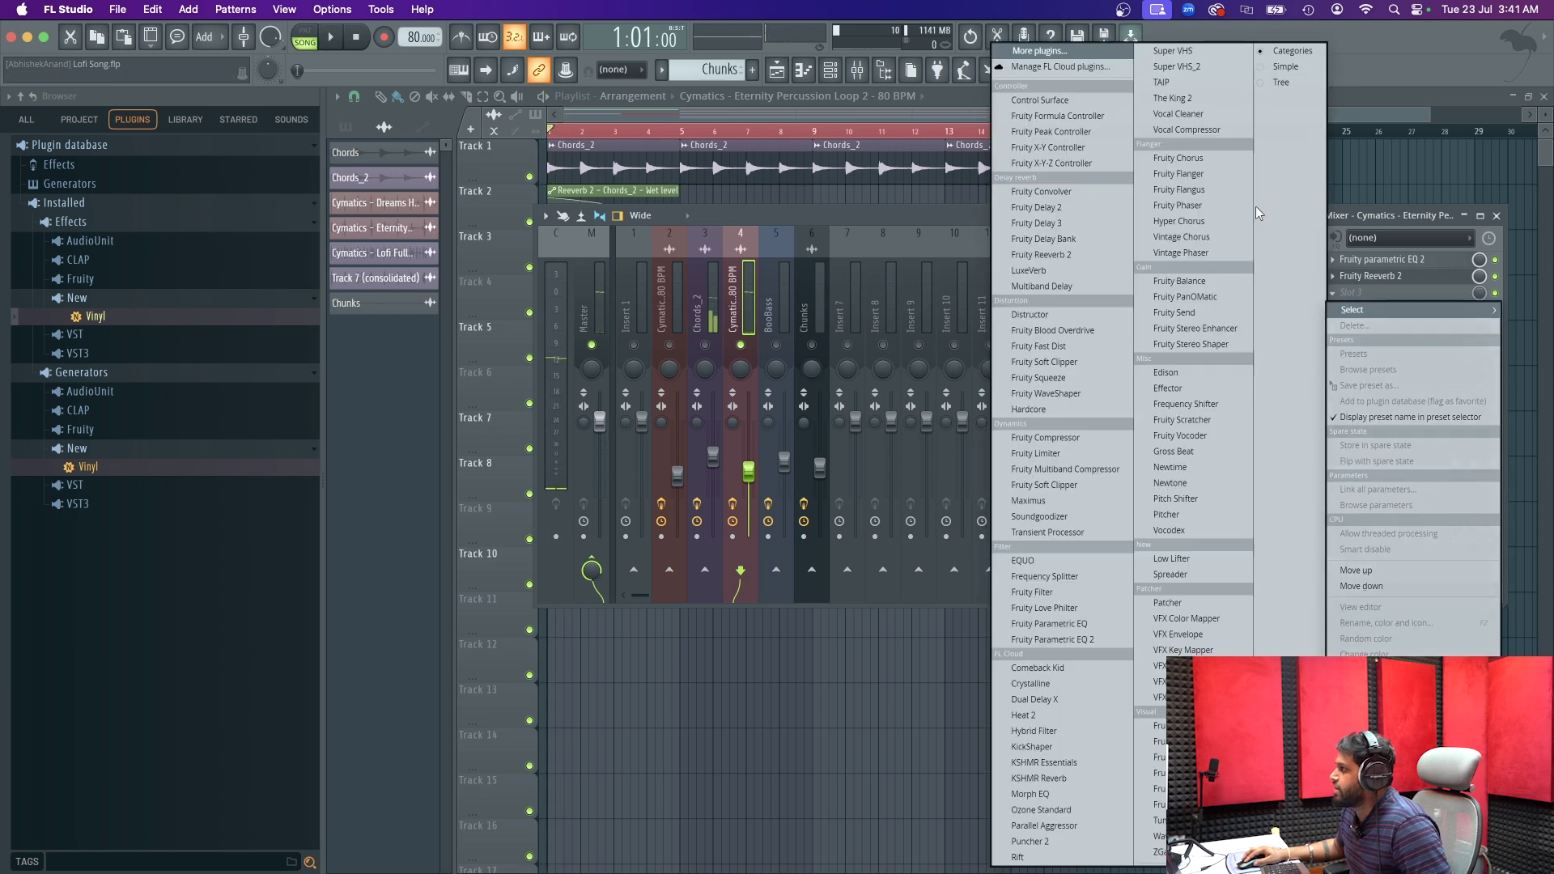
pyautogui.click(1053, 639)
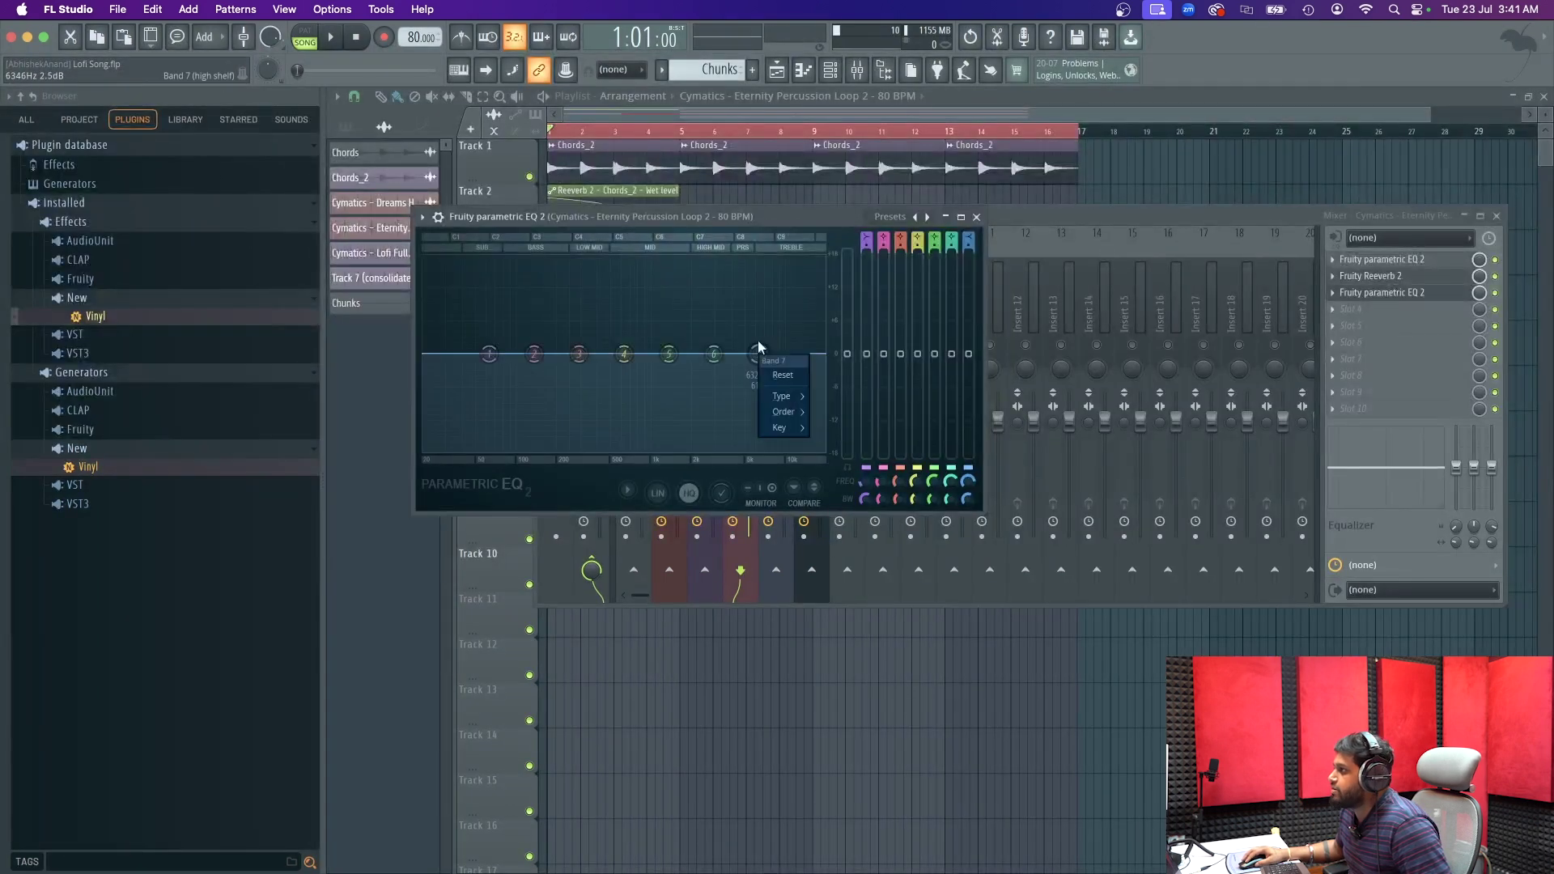
pyautogui.click(927, 215)
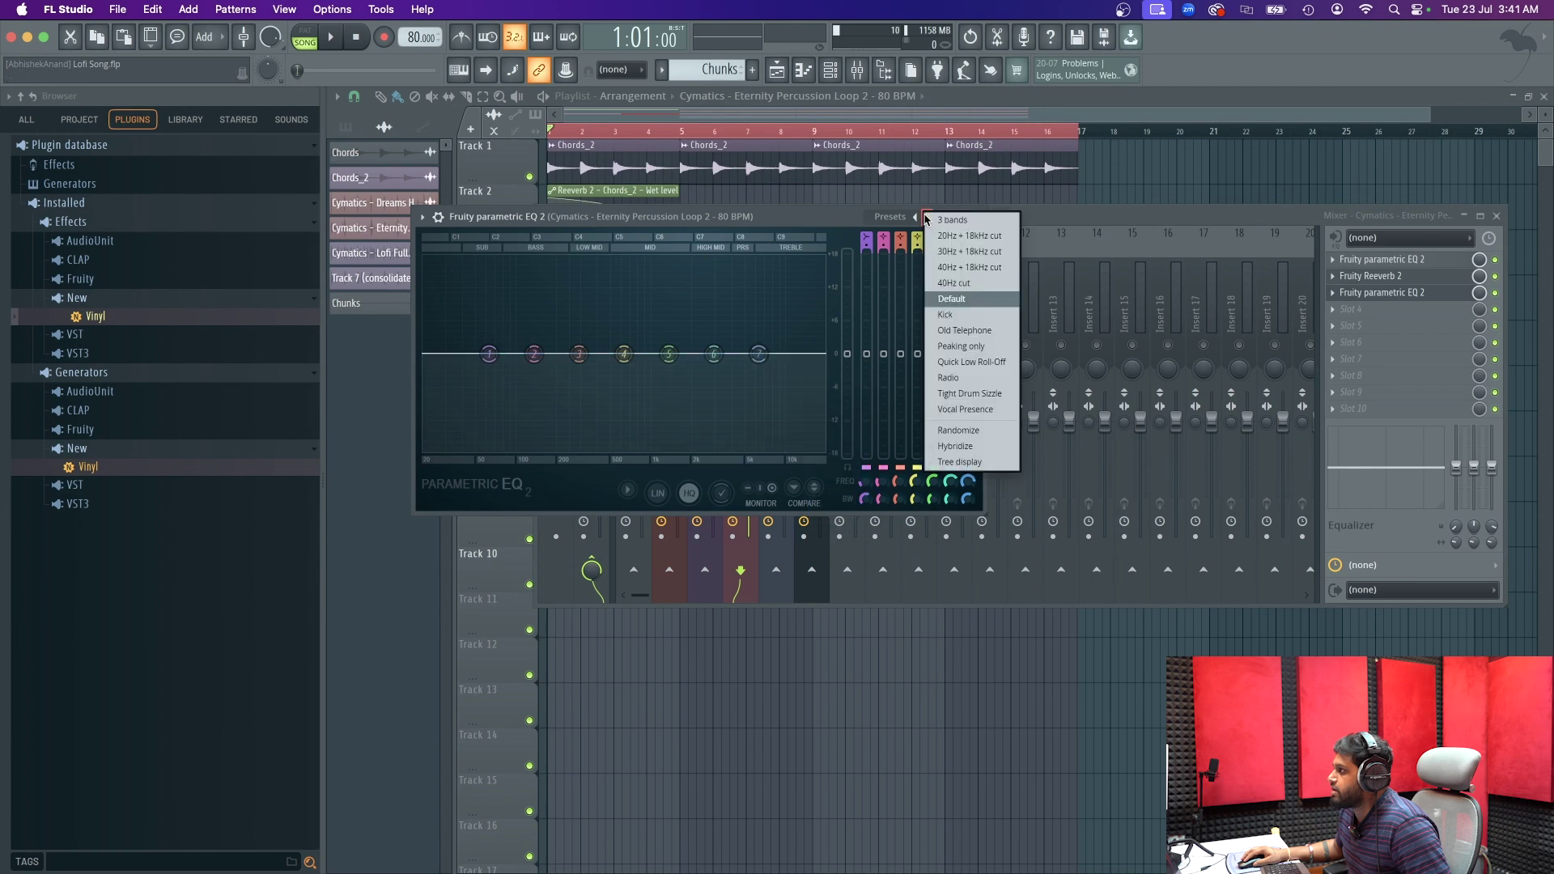
pyautogui.click(972, 267)
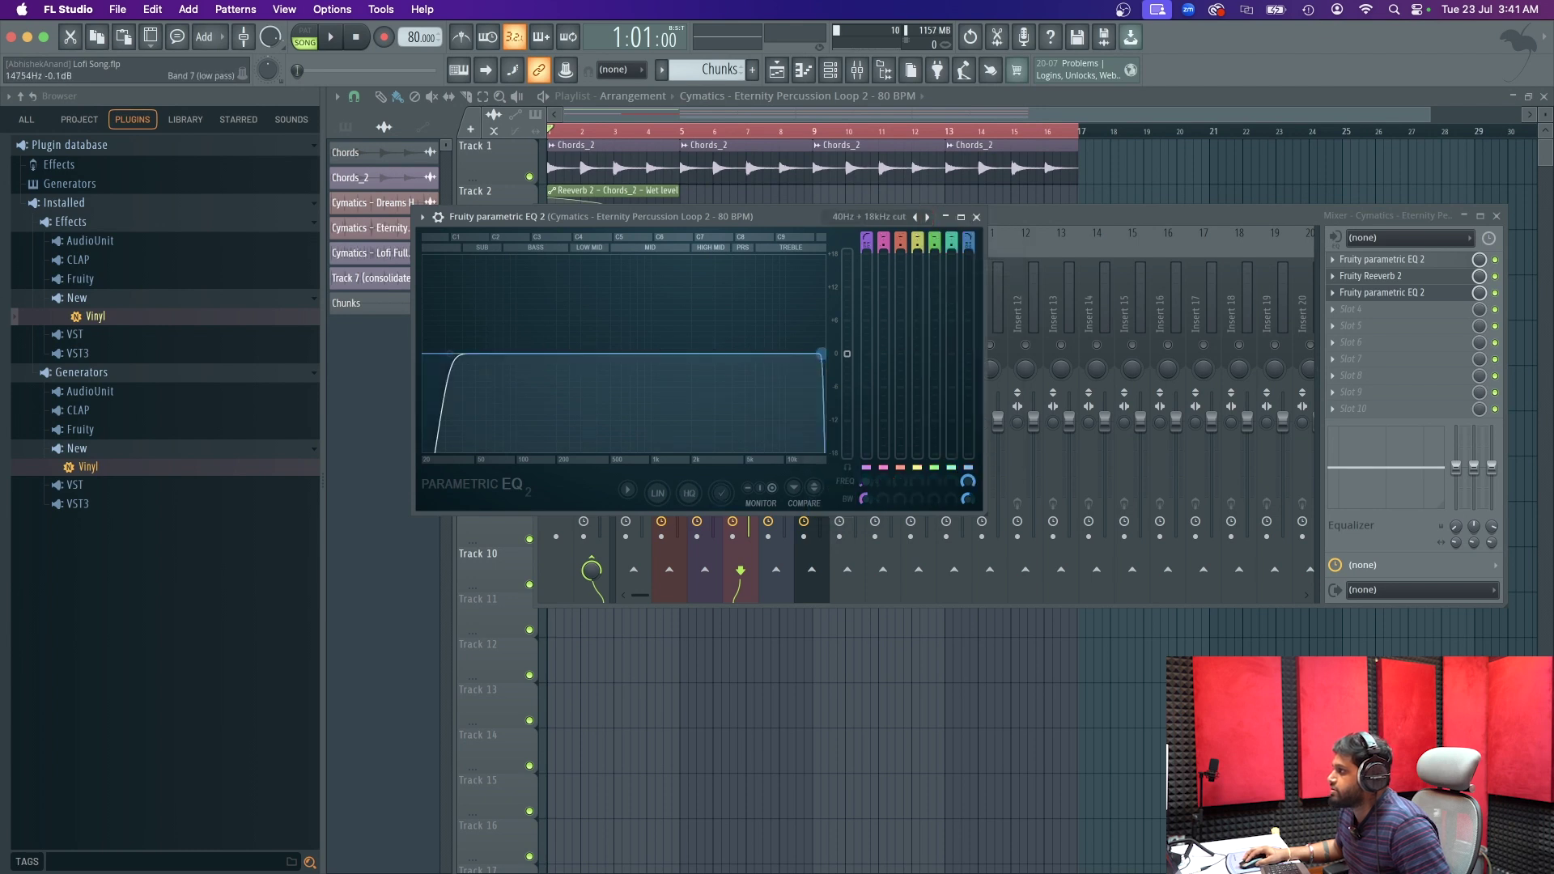
# - Lower the percussion EQ's band 7 low-pass cutoff to about 388 Hz while auditioning the loop, and close the mixer
pyautogui.moveTo(820, 353); pyautogui.dragTo(643, 353)
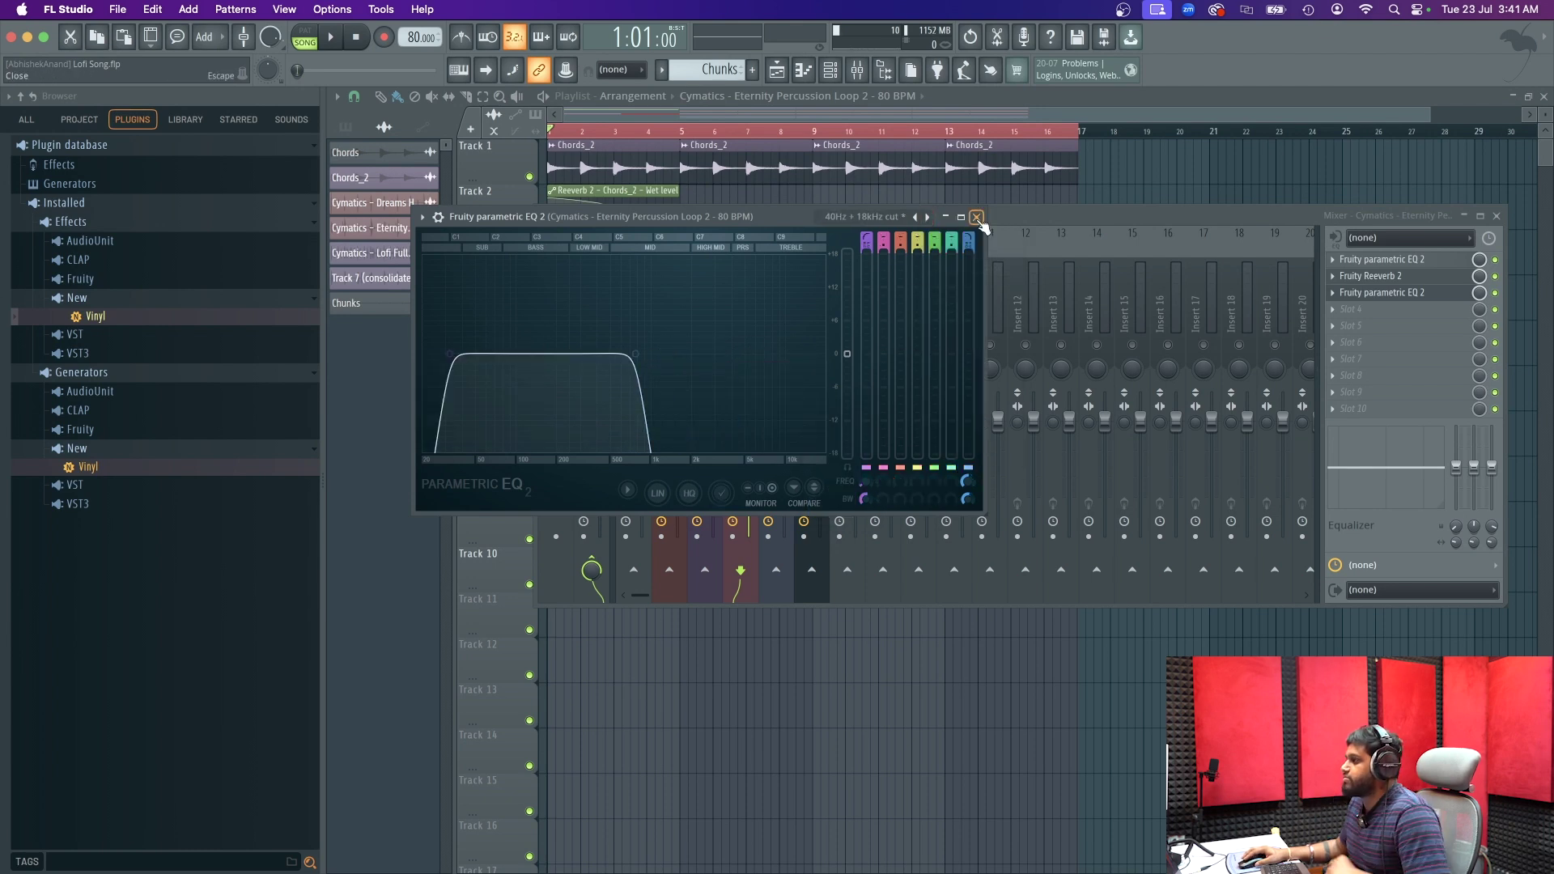
pyautogui.click(1499, 220)
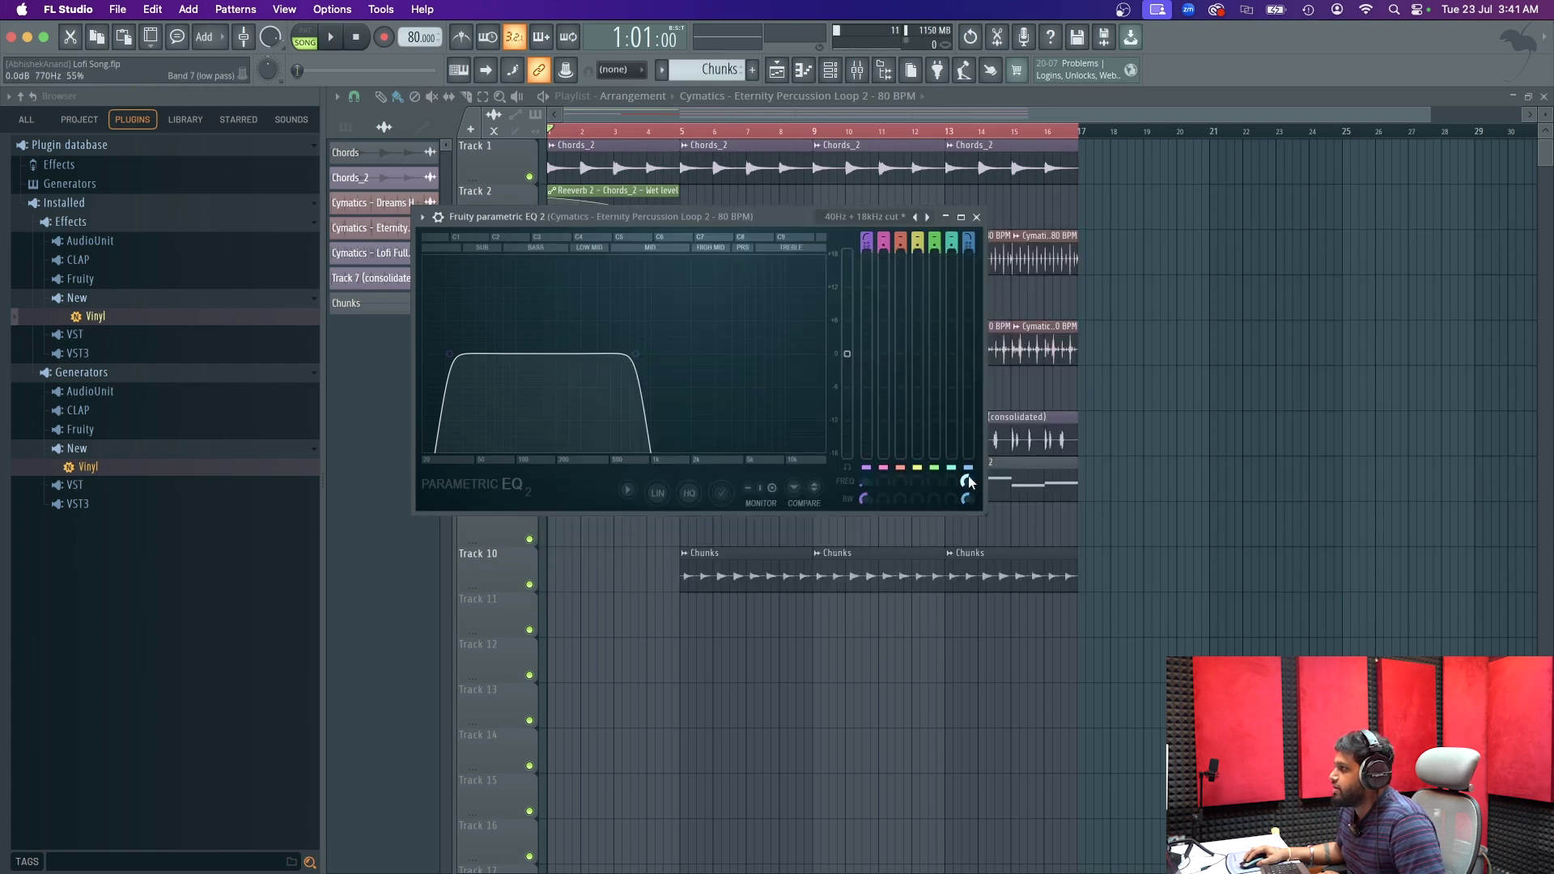
pyautogui.press('space')
pyautogui.moveTo(635, 354); pyautogui.dragTo(596, 353)
pyautogui.press('space')
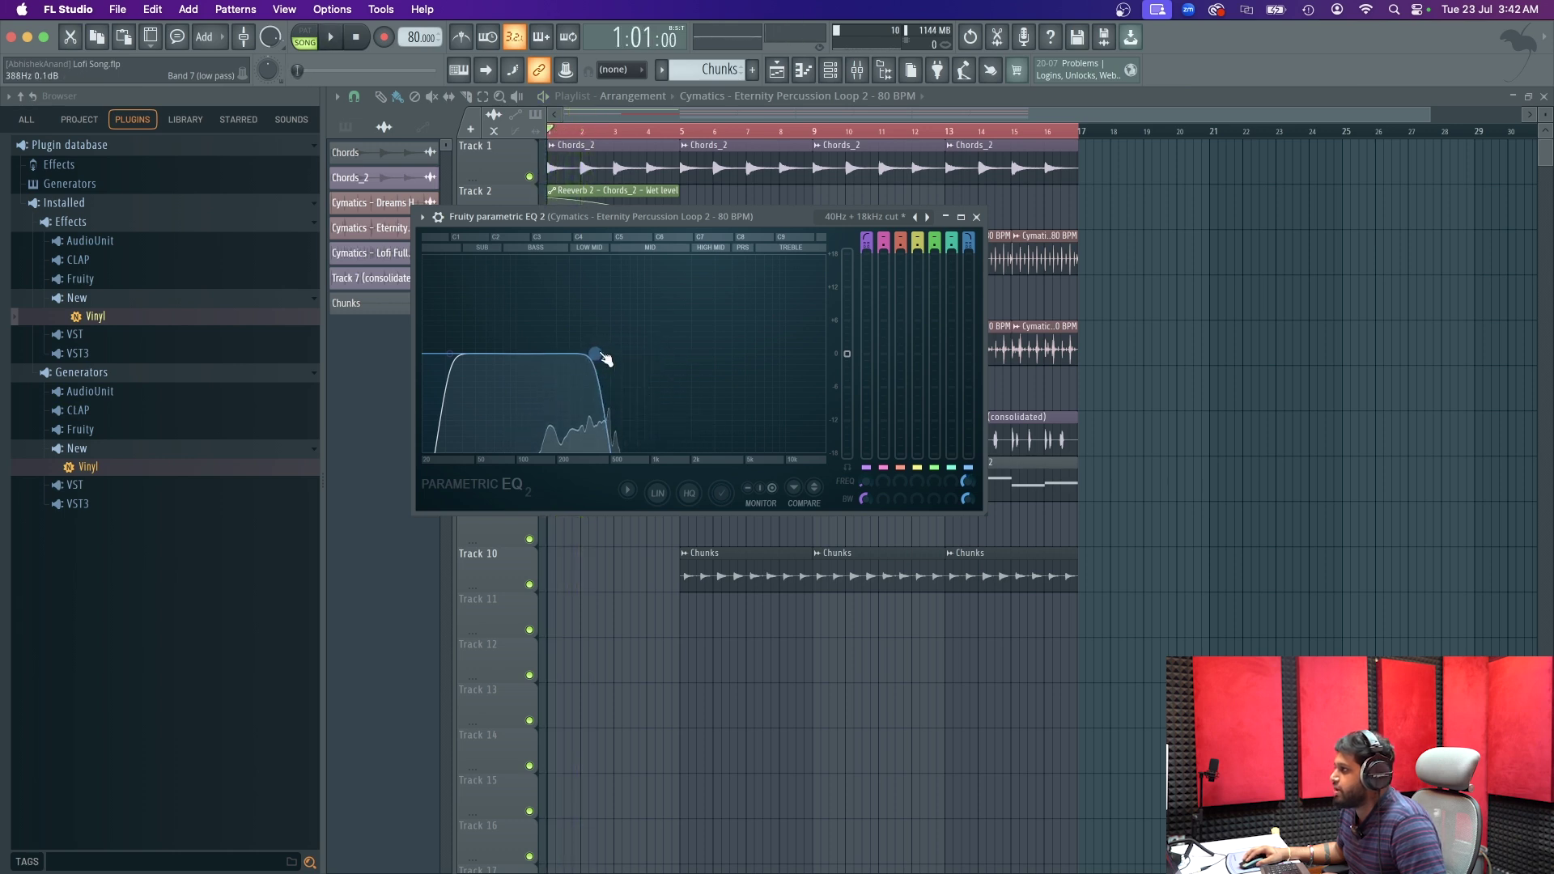
# - Create an automation clip for the percussion EQ's band 7 frequency and shorten it to end at bar 5
pyautogui.rightClick(971, 482)
pyautogui.click(1044, 619)
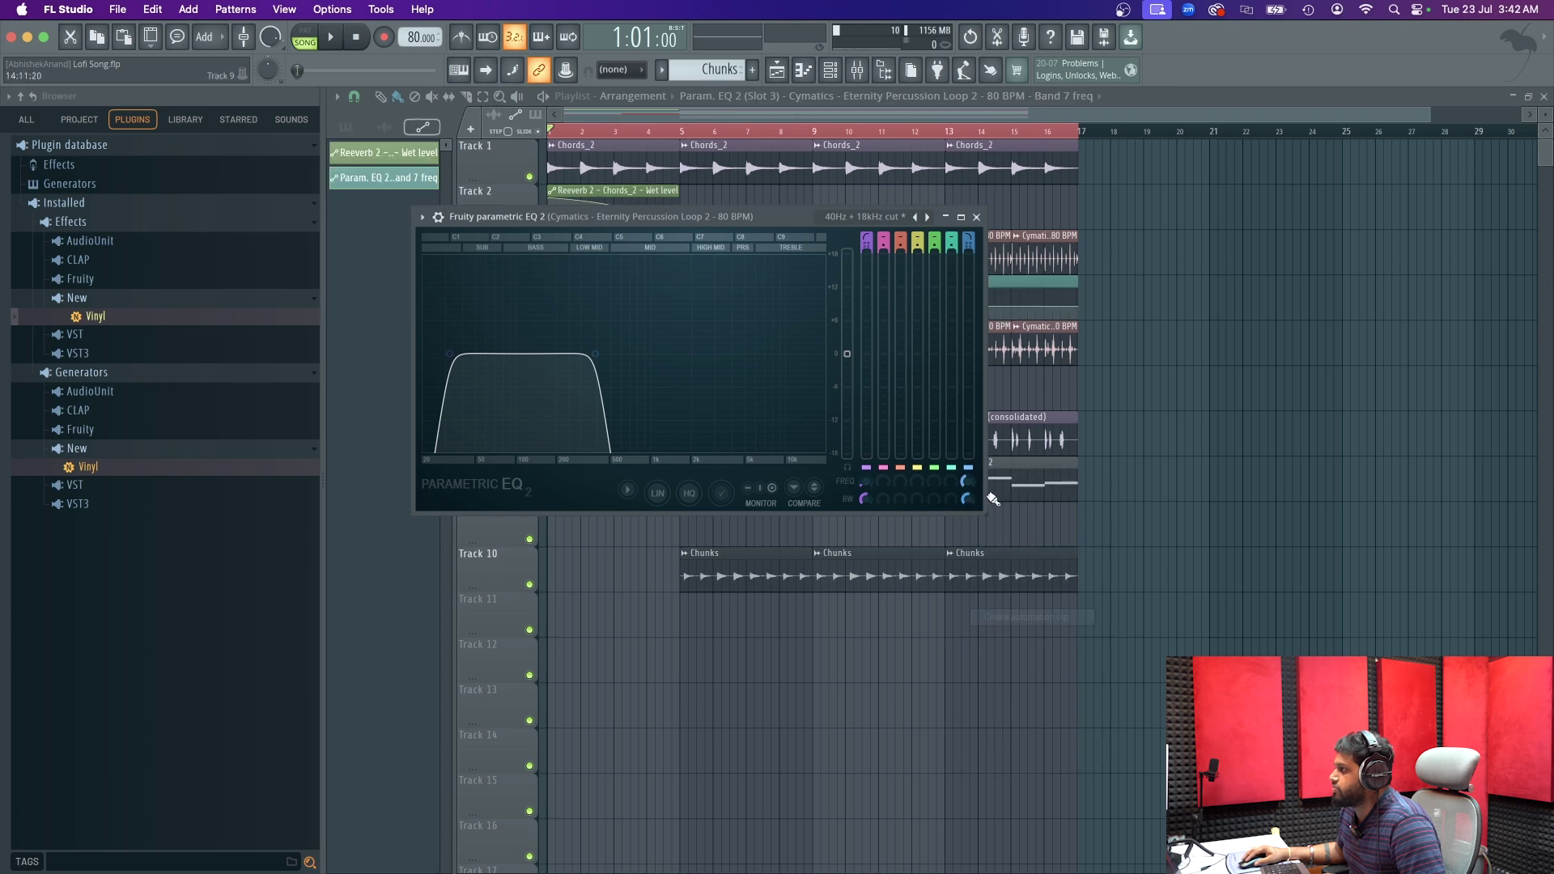
pyautogui.click(977, 219)
pyautogui.moveTo(1079, 301); pyautogui.dragTo(670, 285)
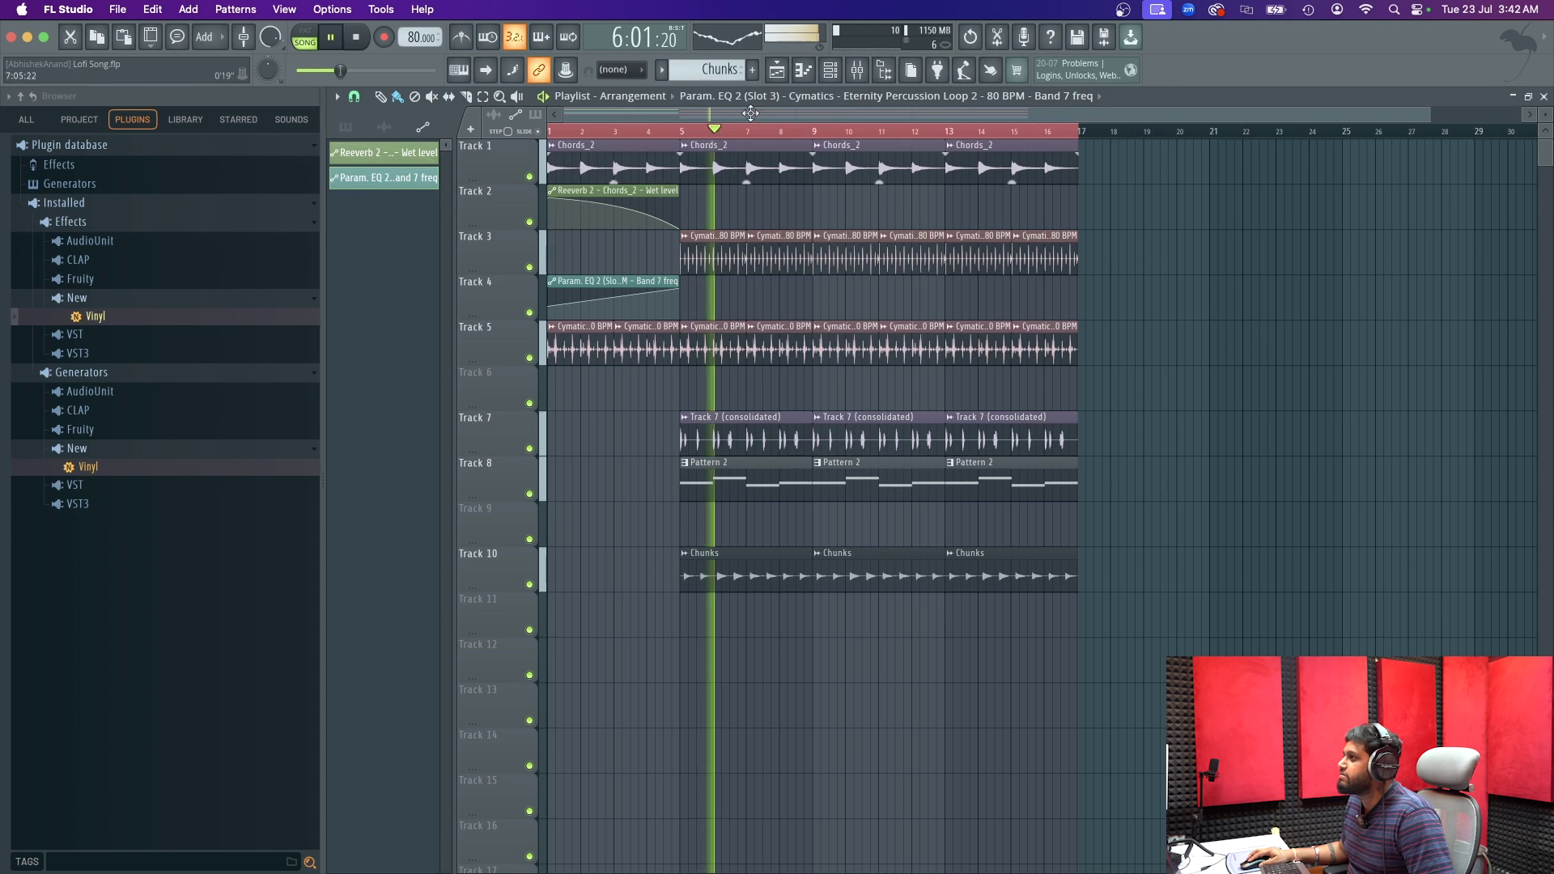
# - Switch the playlist to the Draw tool and save the project
pyautogui.click(378, 98)
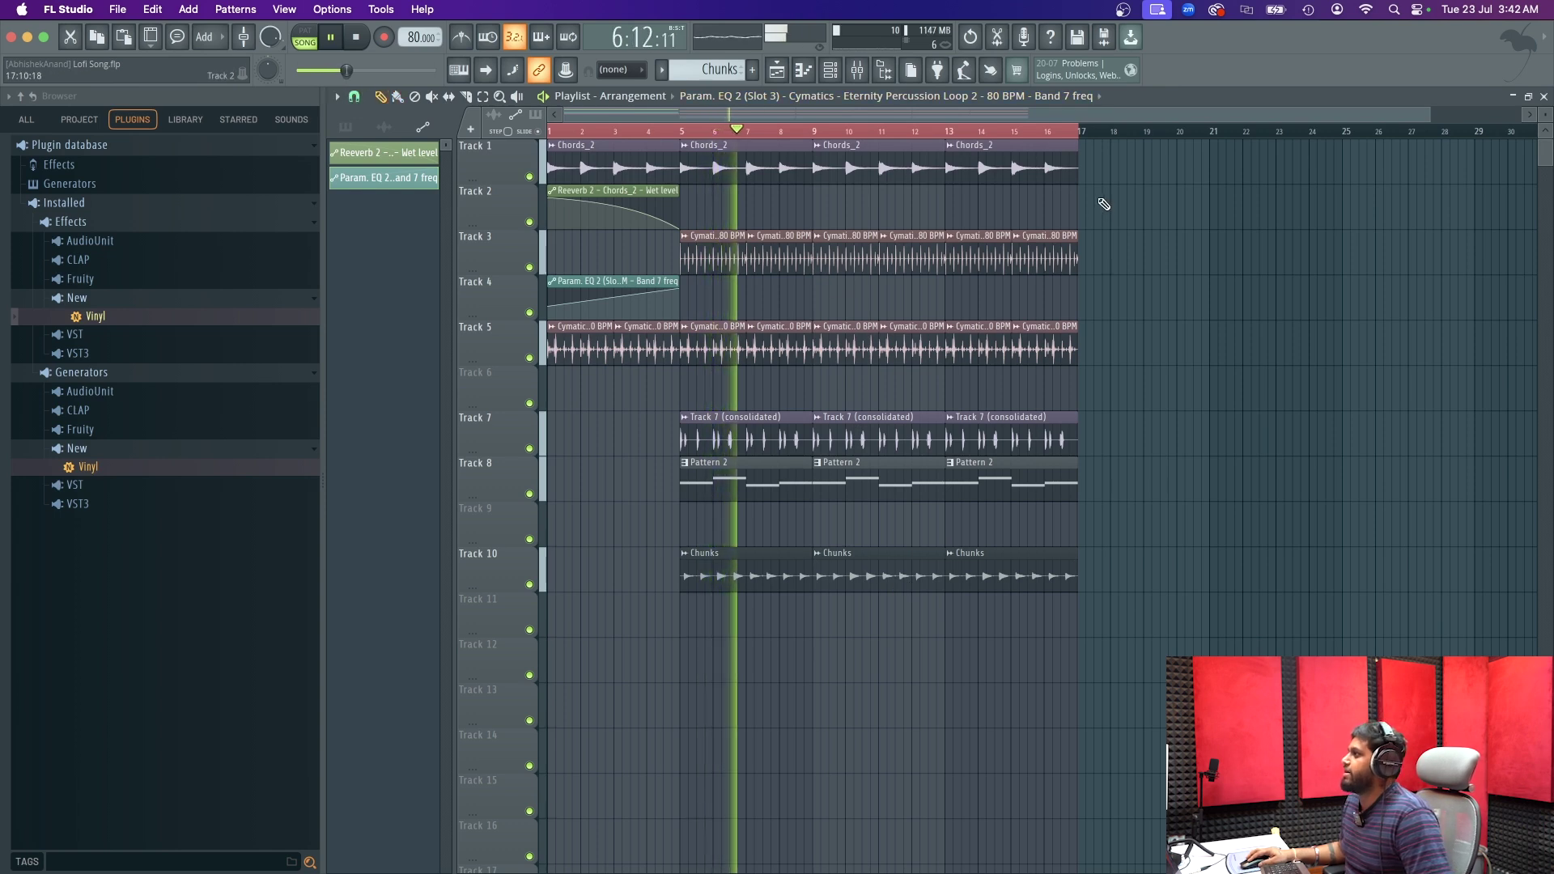
pyautogui.hotkey('ctrl', 'a')
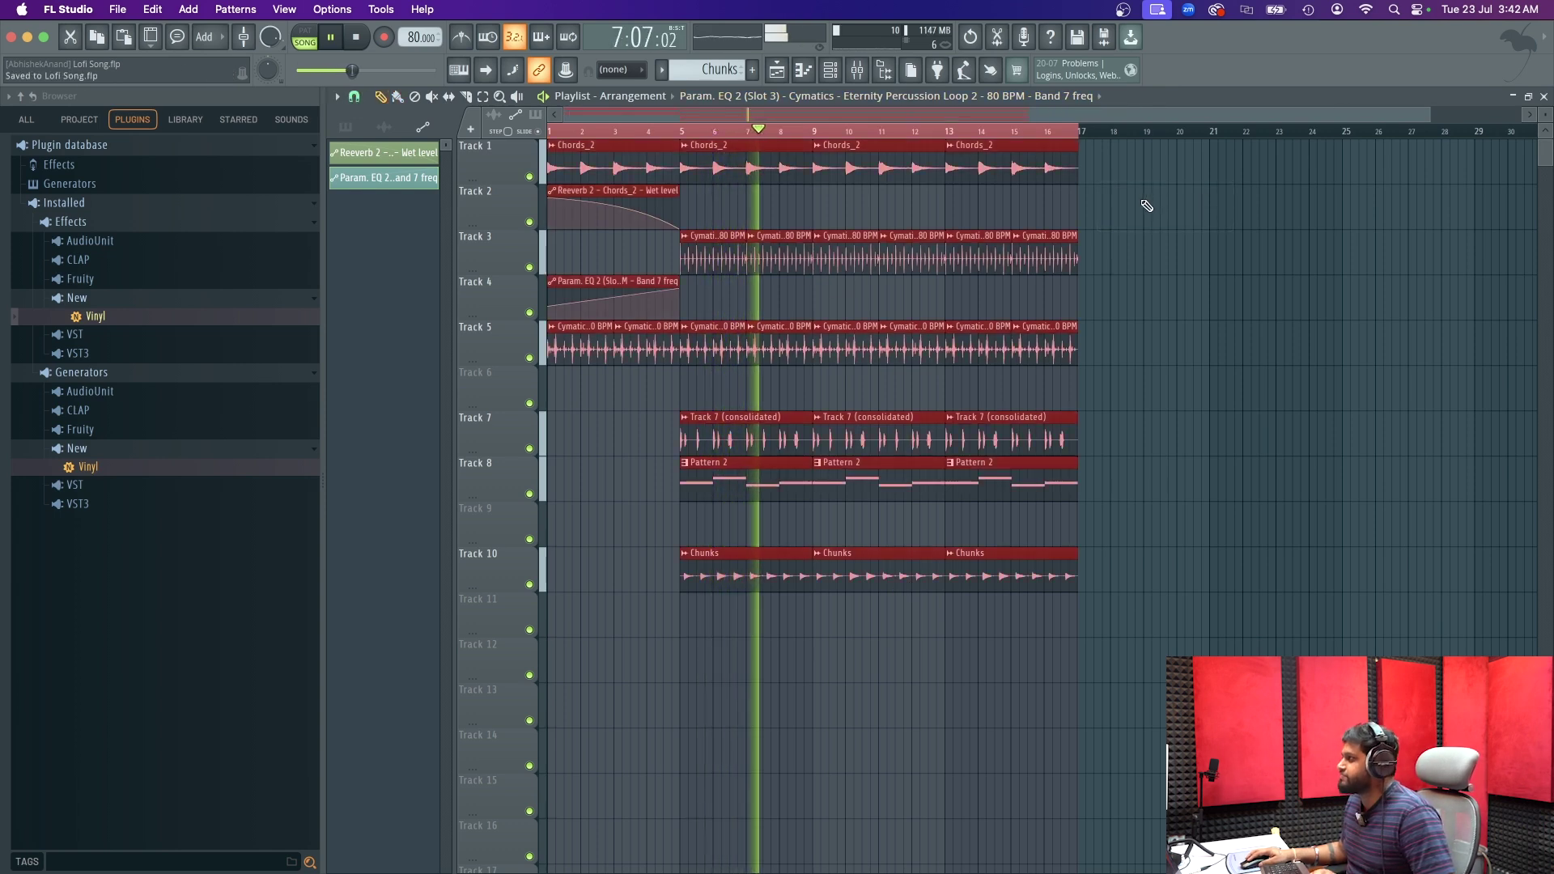
pyautogui.click(758, 257)
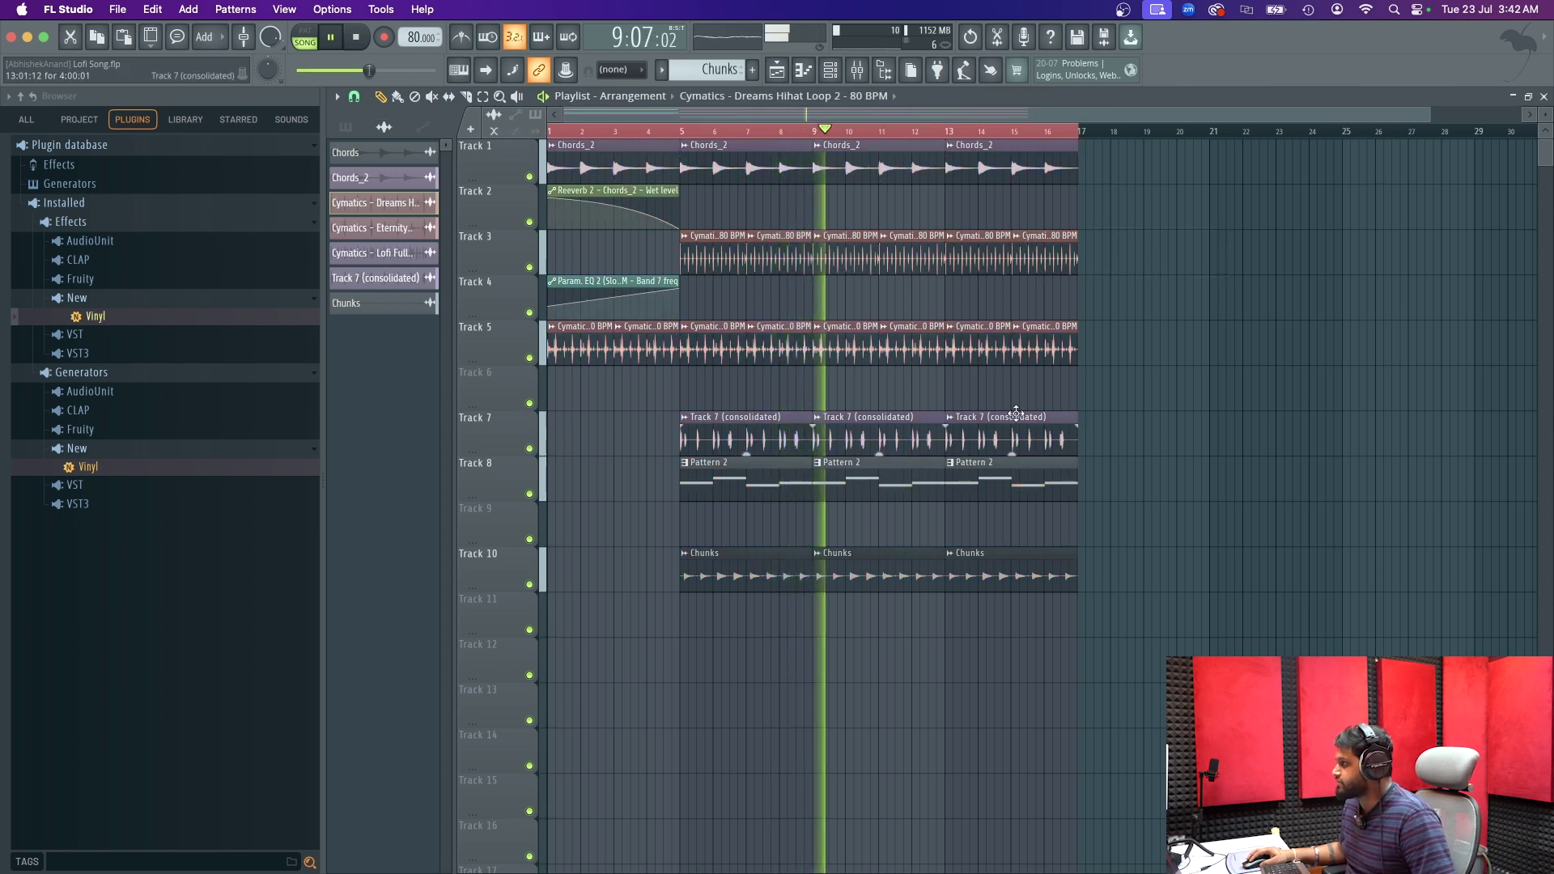
# - Delete the chords, hihat, percussion, Track 7, Pattern 2 and Chunks clips between bars 13 and 17
pyautogui.rightClick(1052, 574)
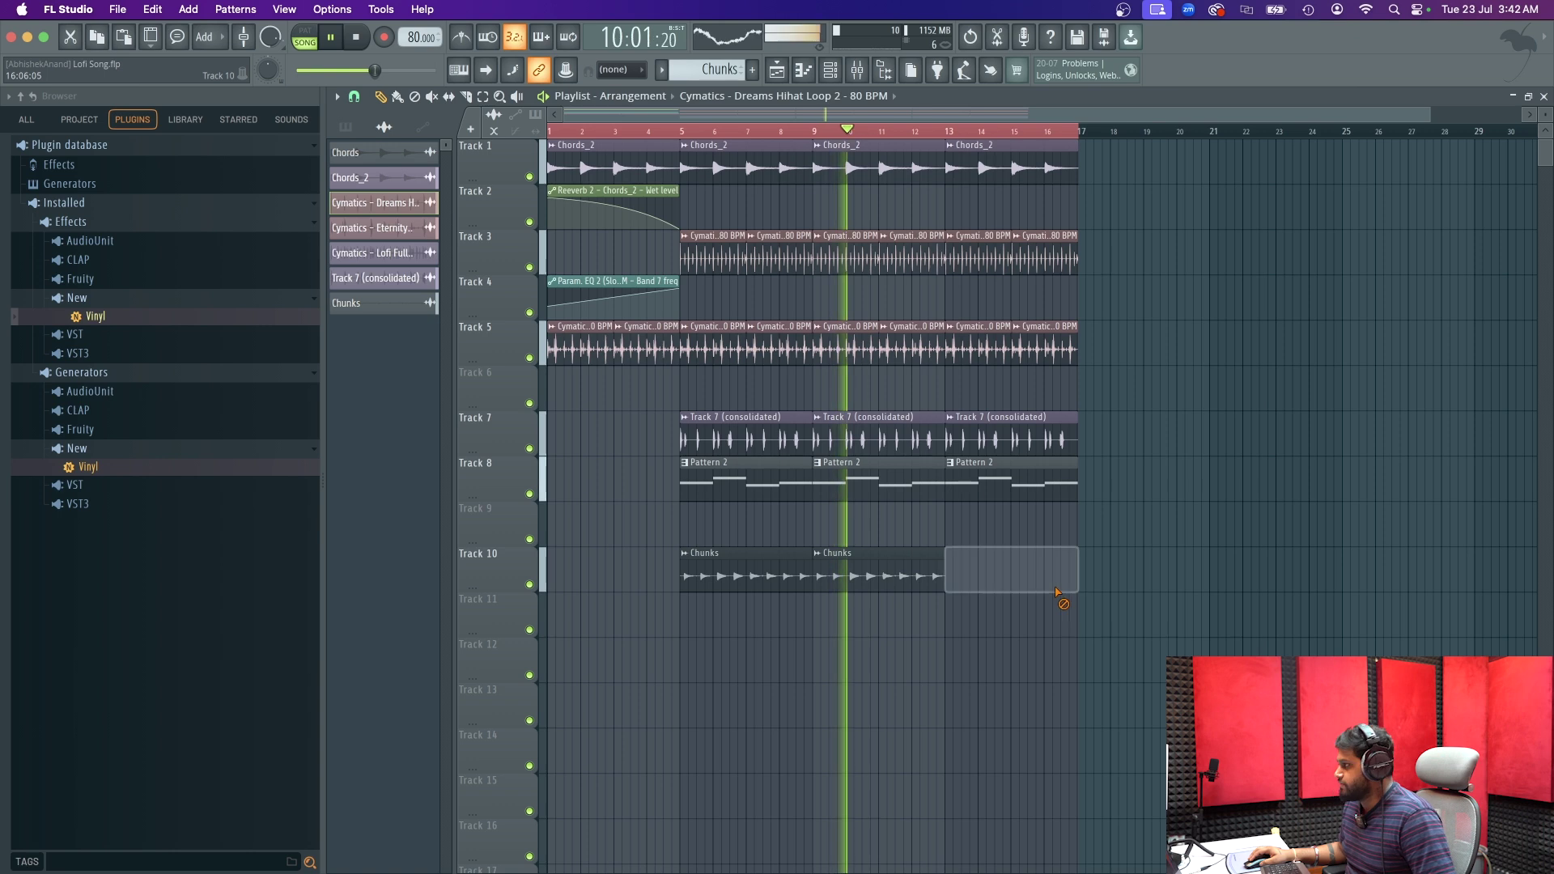
pyautogui.rightClick(1019, 484)
pyautogui.rightClick(1012, 437)
pyautogui.rightClick(979, 348)
pyautogui.rightClick(1058, 333)
pyautogui.rightClick(1044, 258)
pyautogui.rightClick(1006, 250)
pyautogui.rightClick(1018, 154)
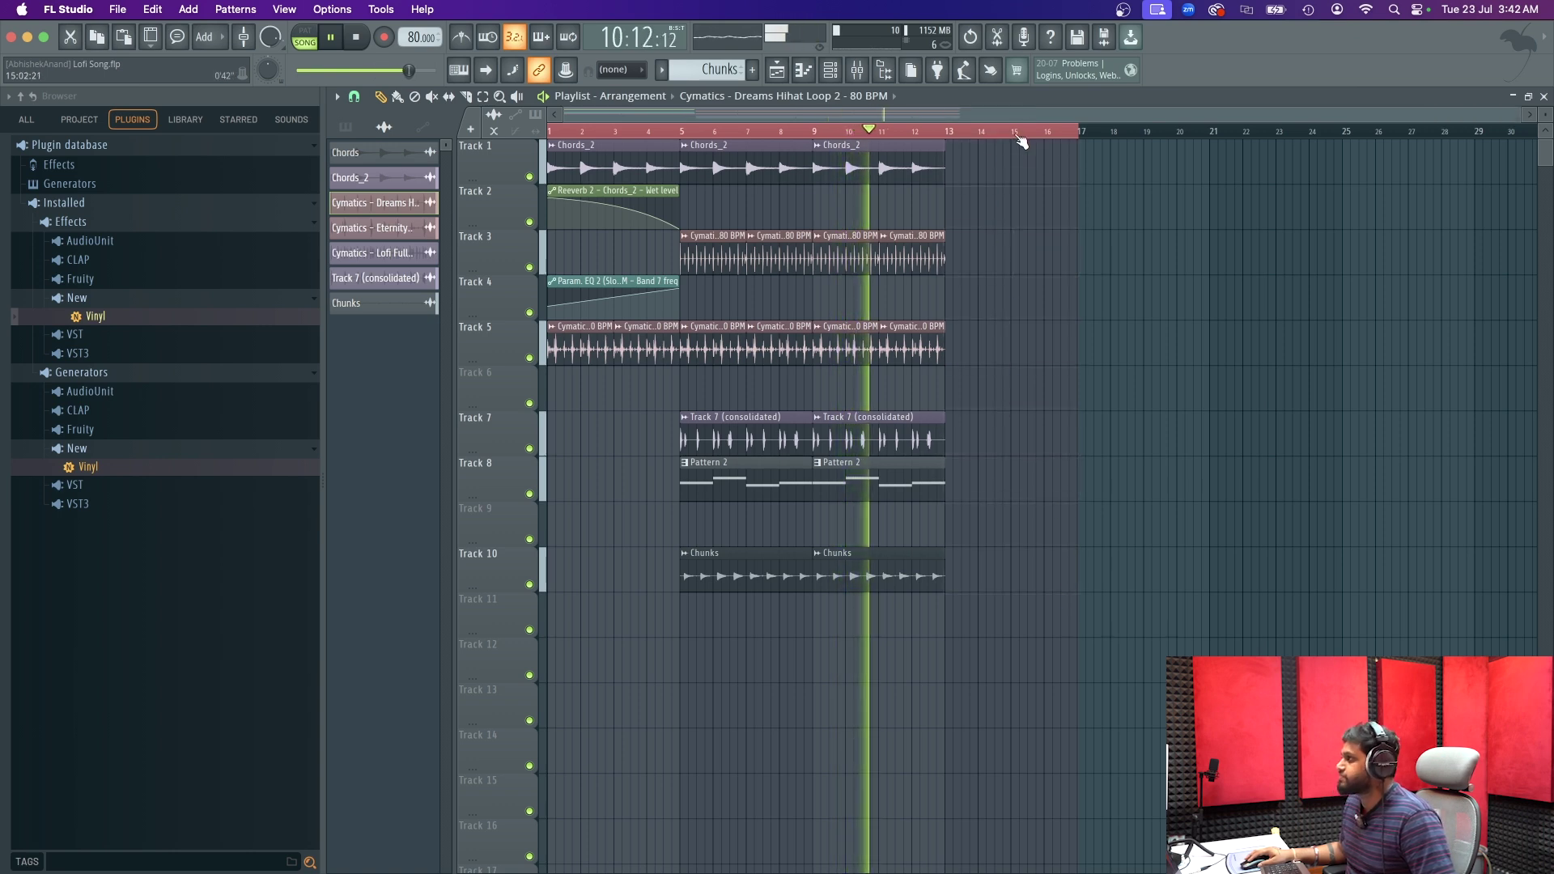
# - Place a Chords_2 clip on Track 1 and a copy of the reverb wet level automation on Track 2 at bar 13
pyautogui.click(935, 173)
pyautogui.moveTo(981, 172); pyautogui.dragTo(947, 187)
pyautogui.click(666, 194)
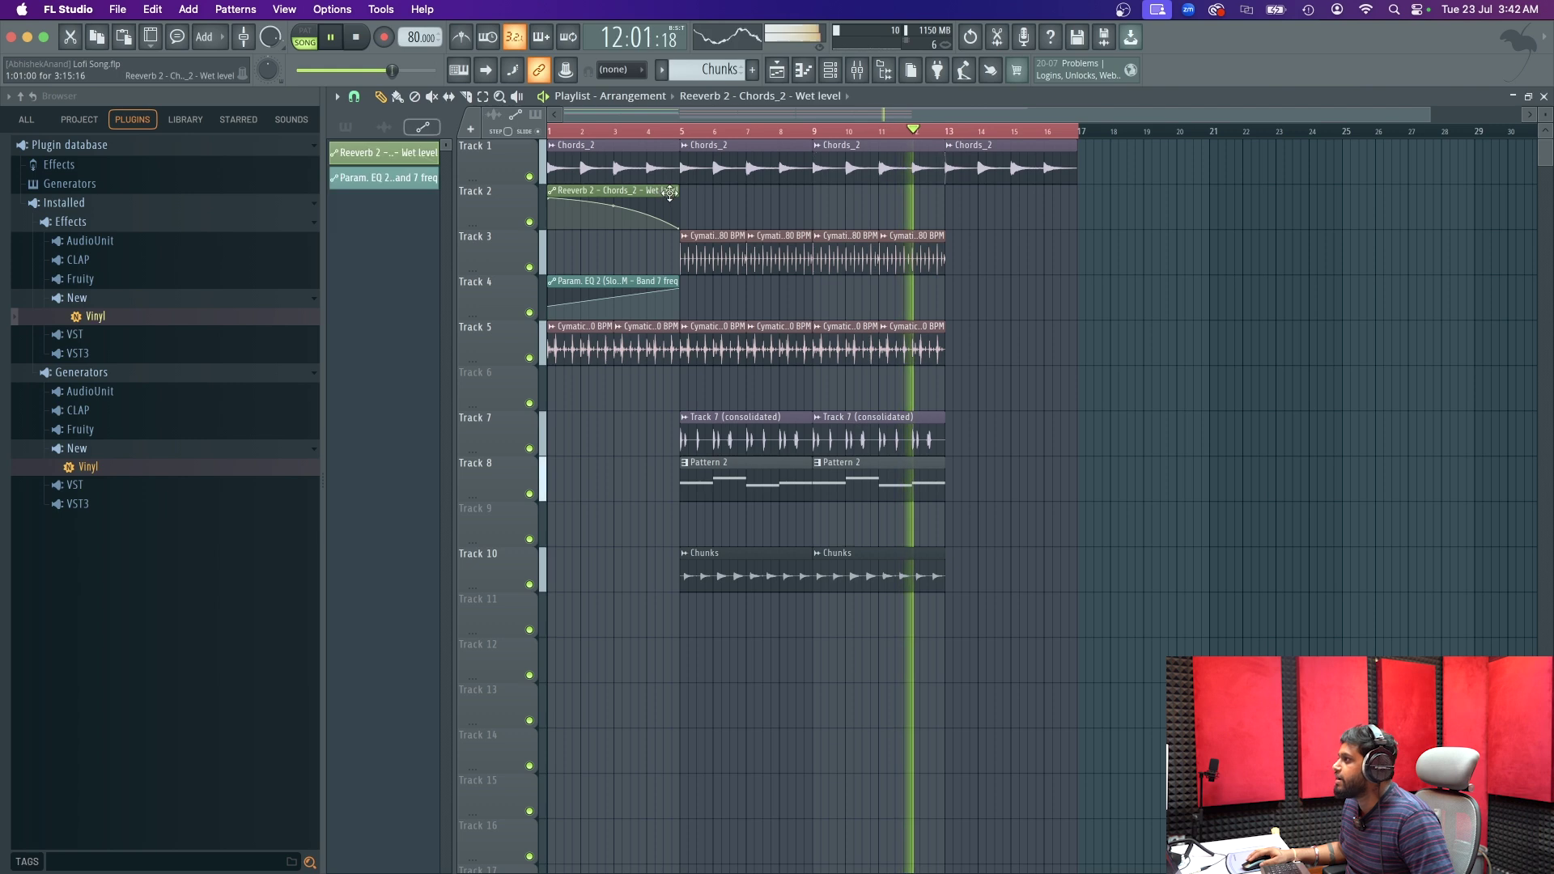
pyautogui.click(946, 216)
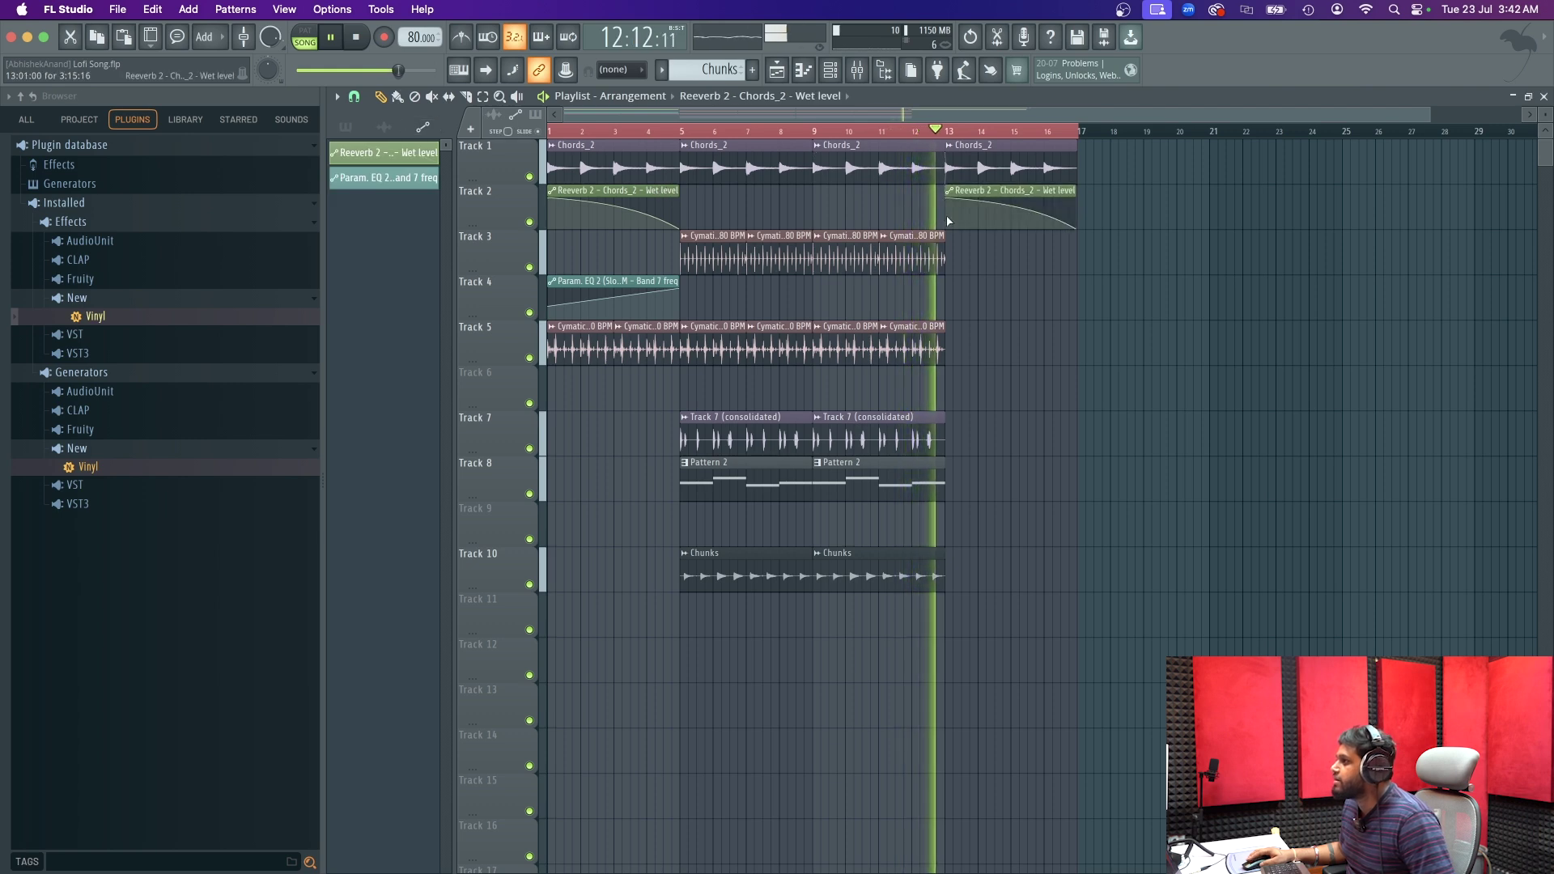
# - Place copies of the percussion EQ band 7 automation on Track 4 and the percussion loop on Track 5 at bar 13
pyautogui.click(600, 287)
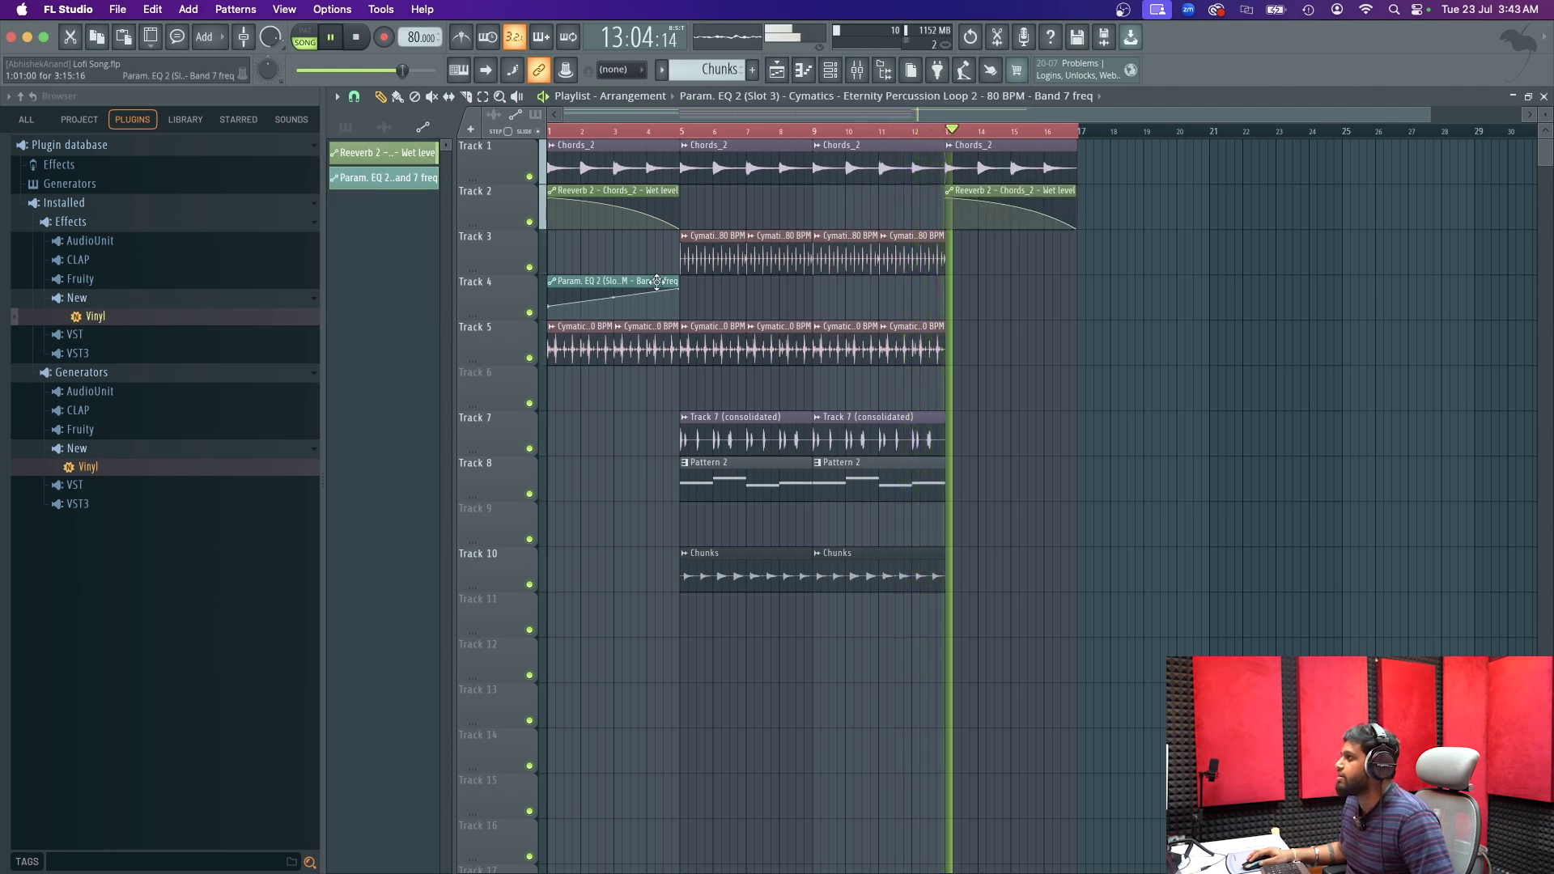
pyautogui.click(943, 304)
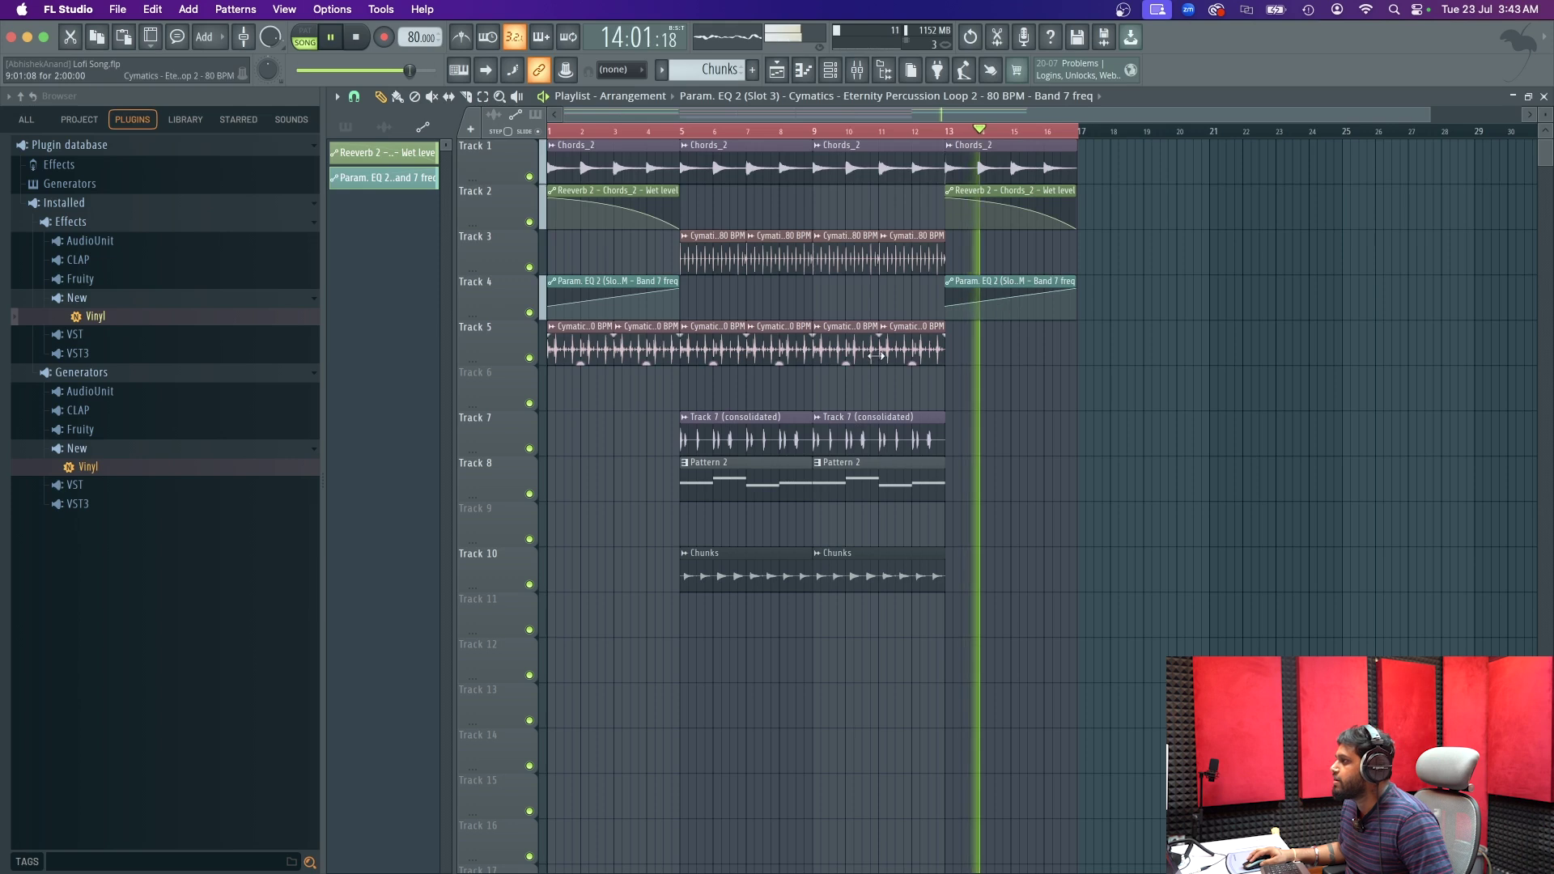
pyautogui.click(930, 348)
pyautogui.click(960, 349)
pyautogui.moveTo(956, 353); pyautogui.dragTo(943, 356)
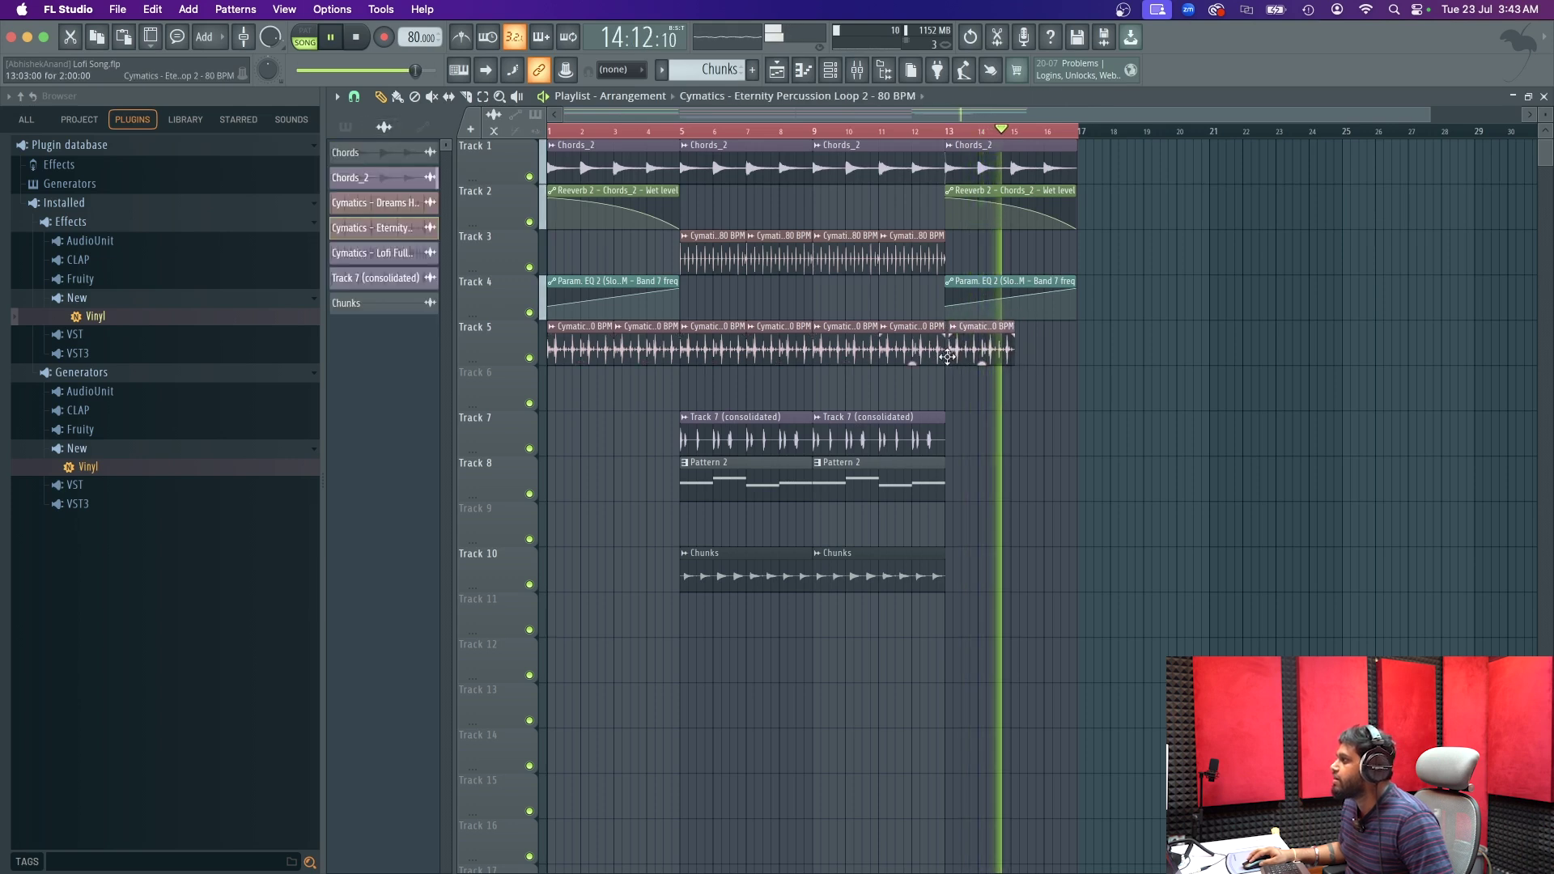
# - Place the shortened percussion EQ automation clip at bar 13, and save the project after auditioning the ending
pyautogui.press('space')
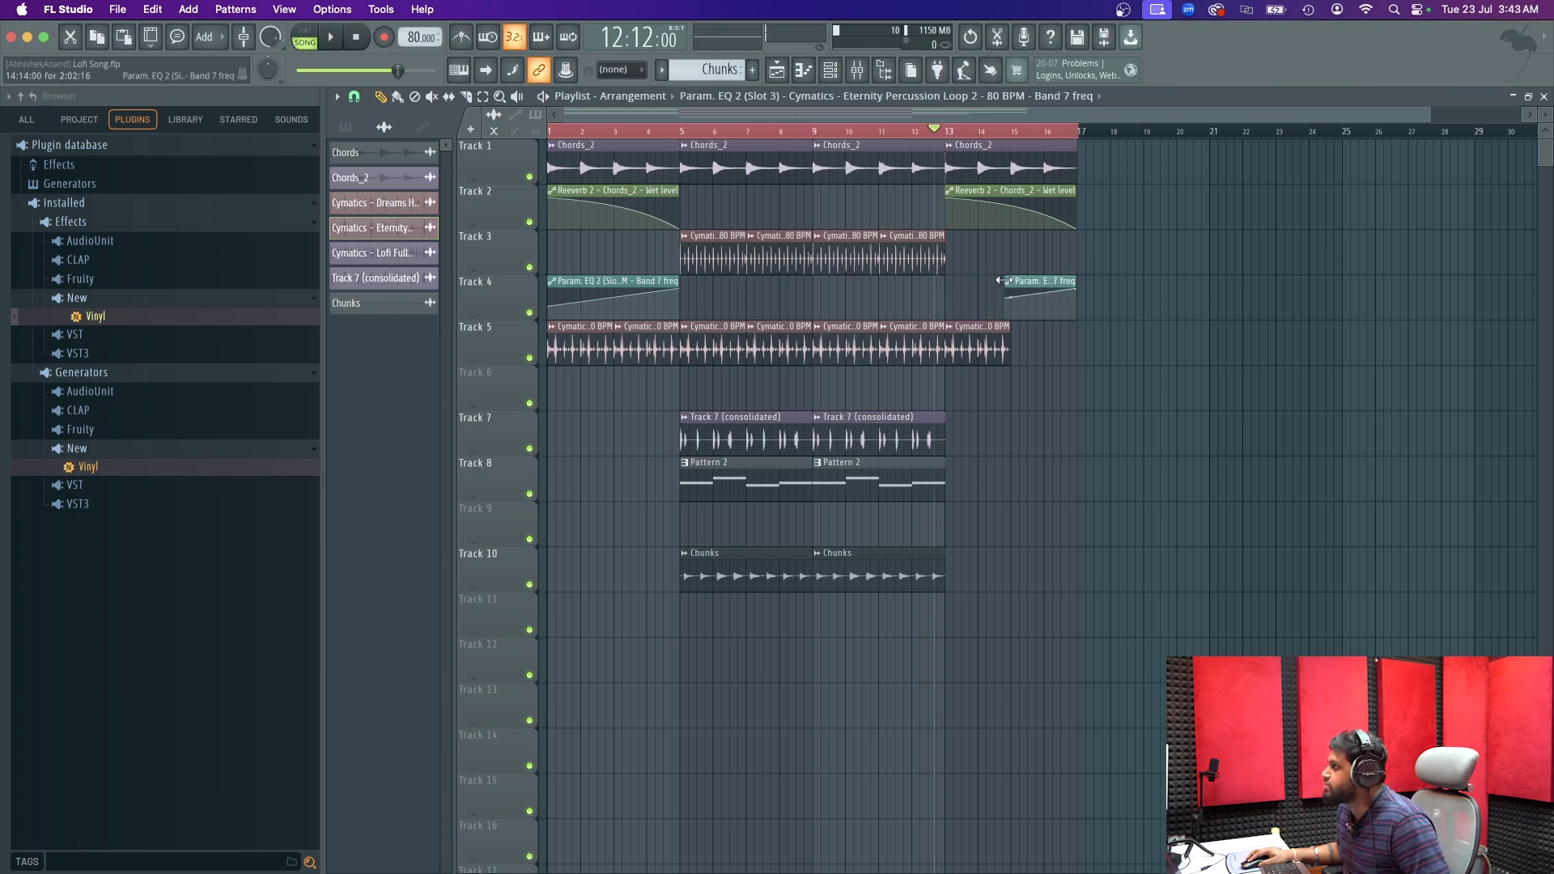
pyautogui.click(964, 282)
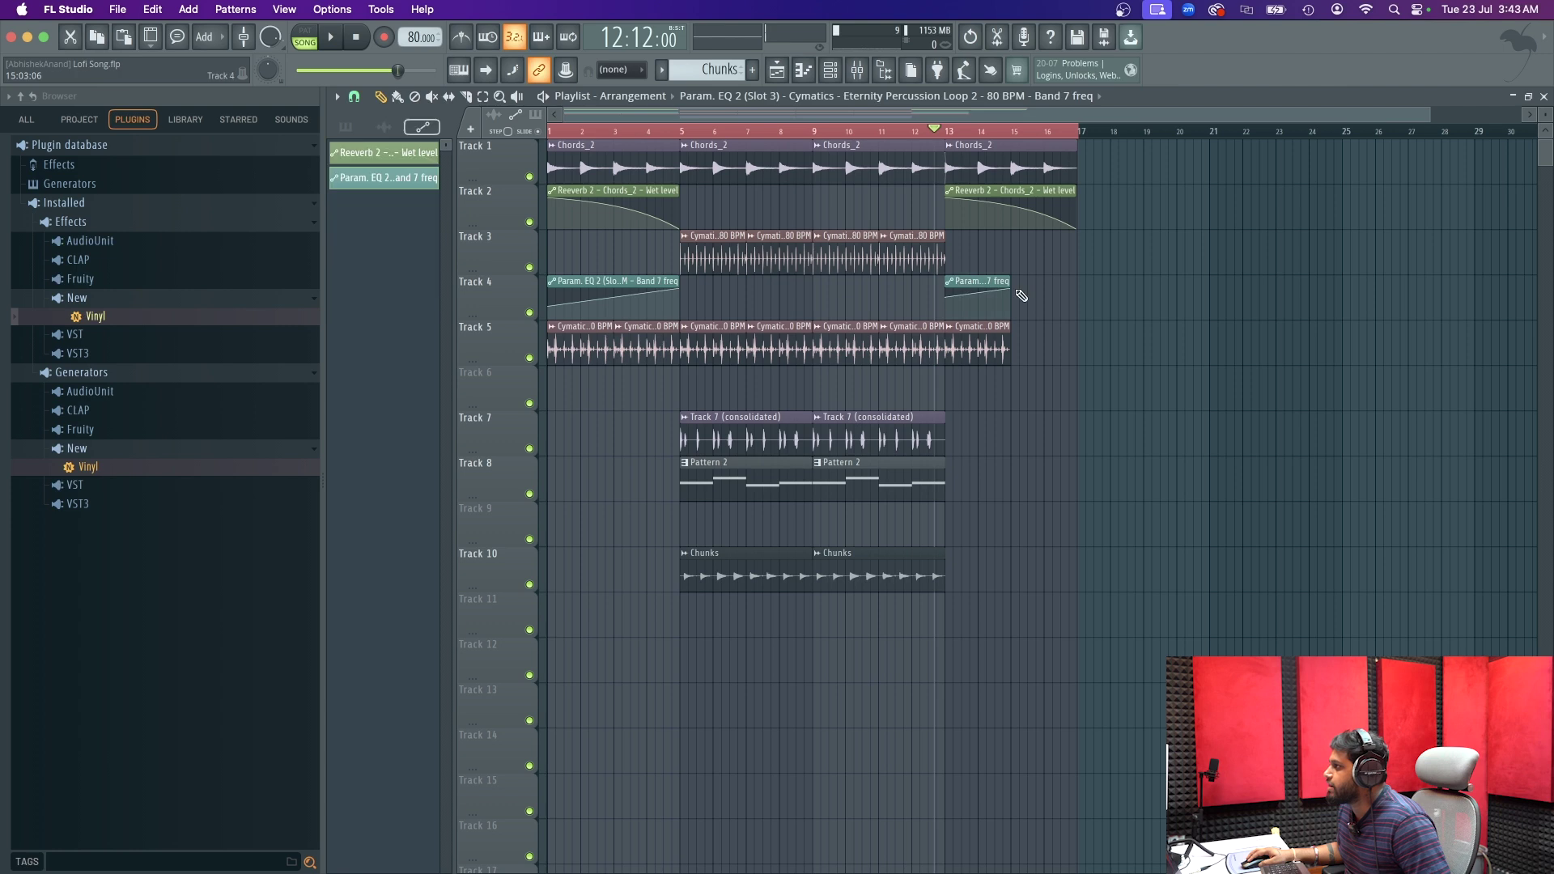
pyautogui.press('space')
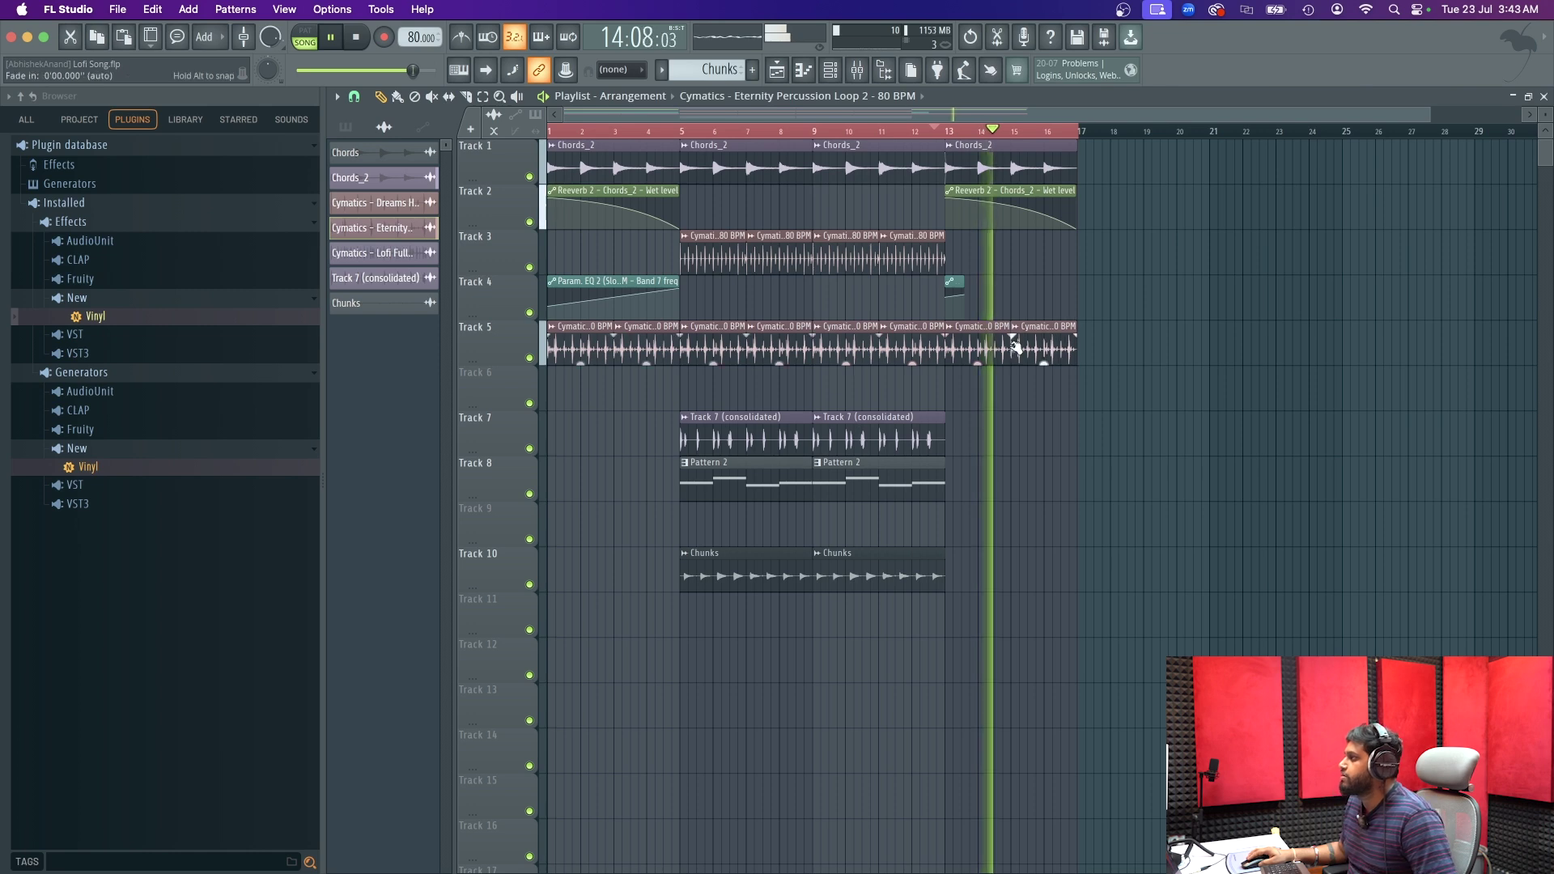
pyautogui.press('space')
pyautogui.hotkey('ctrl', 'a')
pyautogui.hotkey('ctrl', 's')
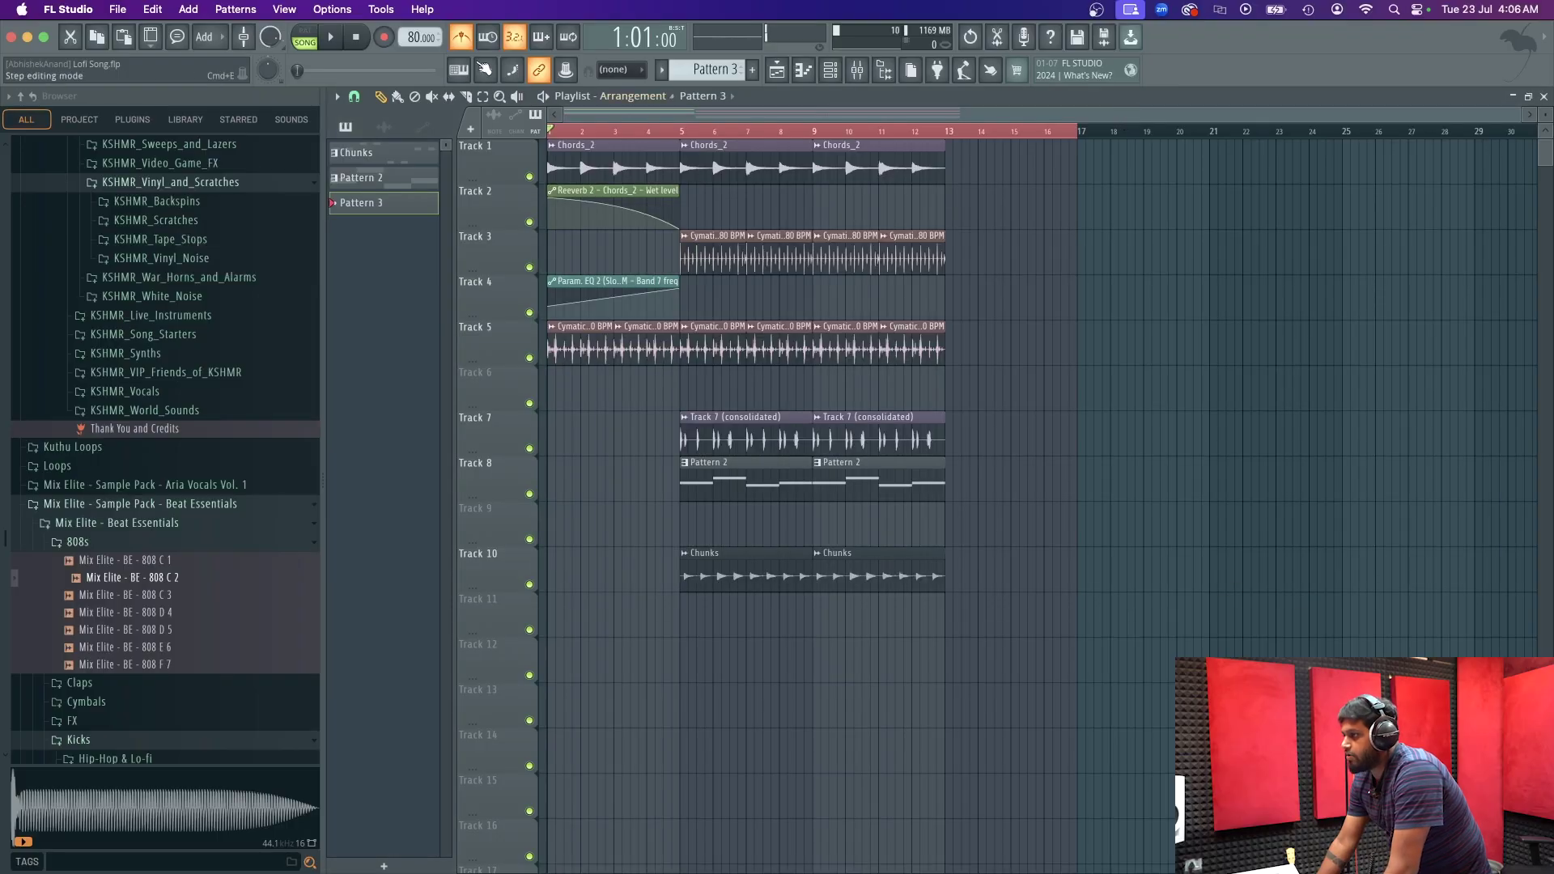
# - Record a vocal take as audio into the playlist over the whole arrangement, stopping around bar 13
pyautogui.click(392, 39)
pyautogui.click(818, 510)
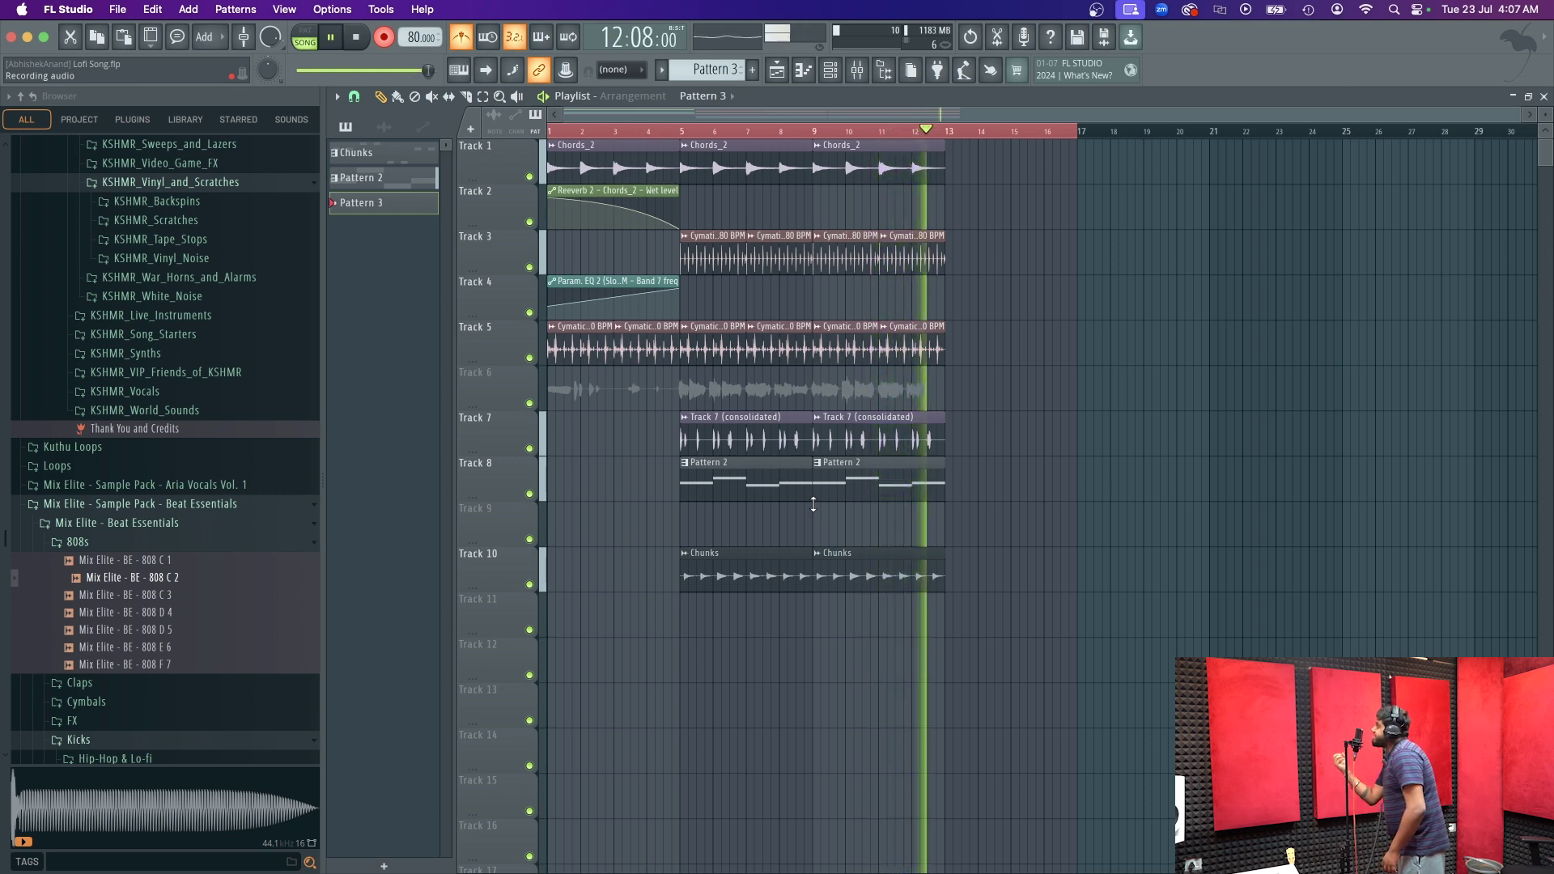
pyautogui.press('space')
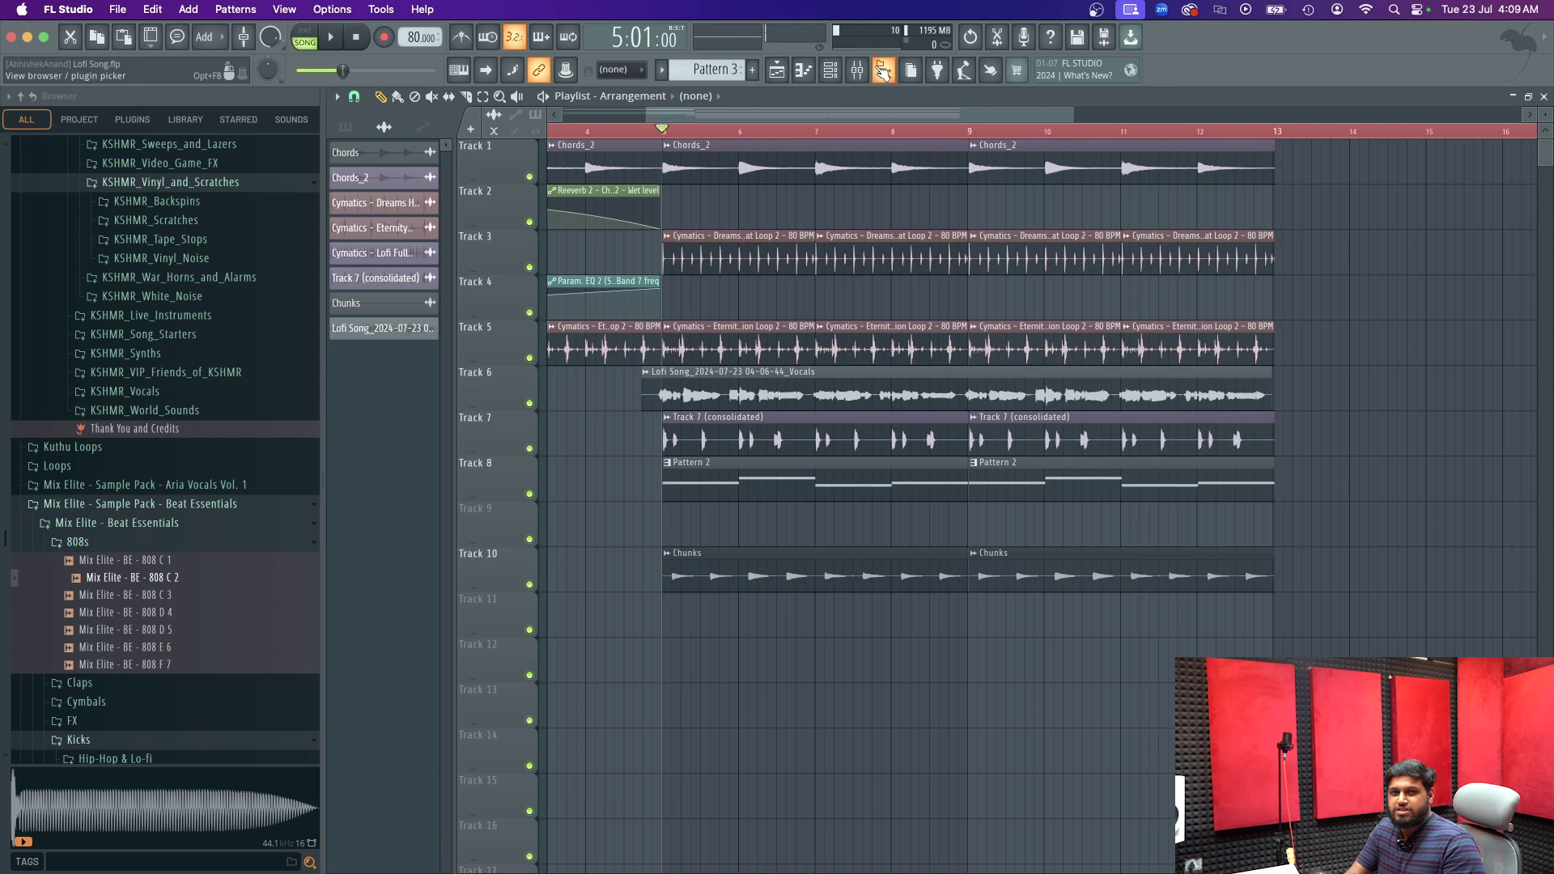
# - Play back the recorded vocals and set the Vocals mixer track's audio input to (none)
pyautogui.press('space')
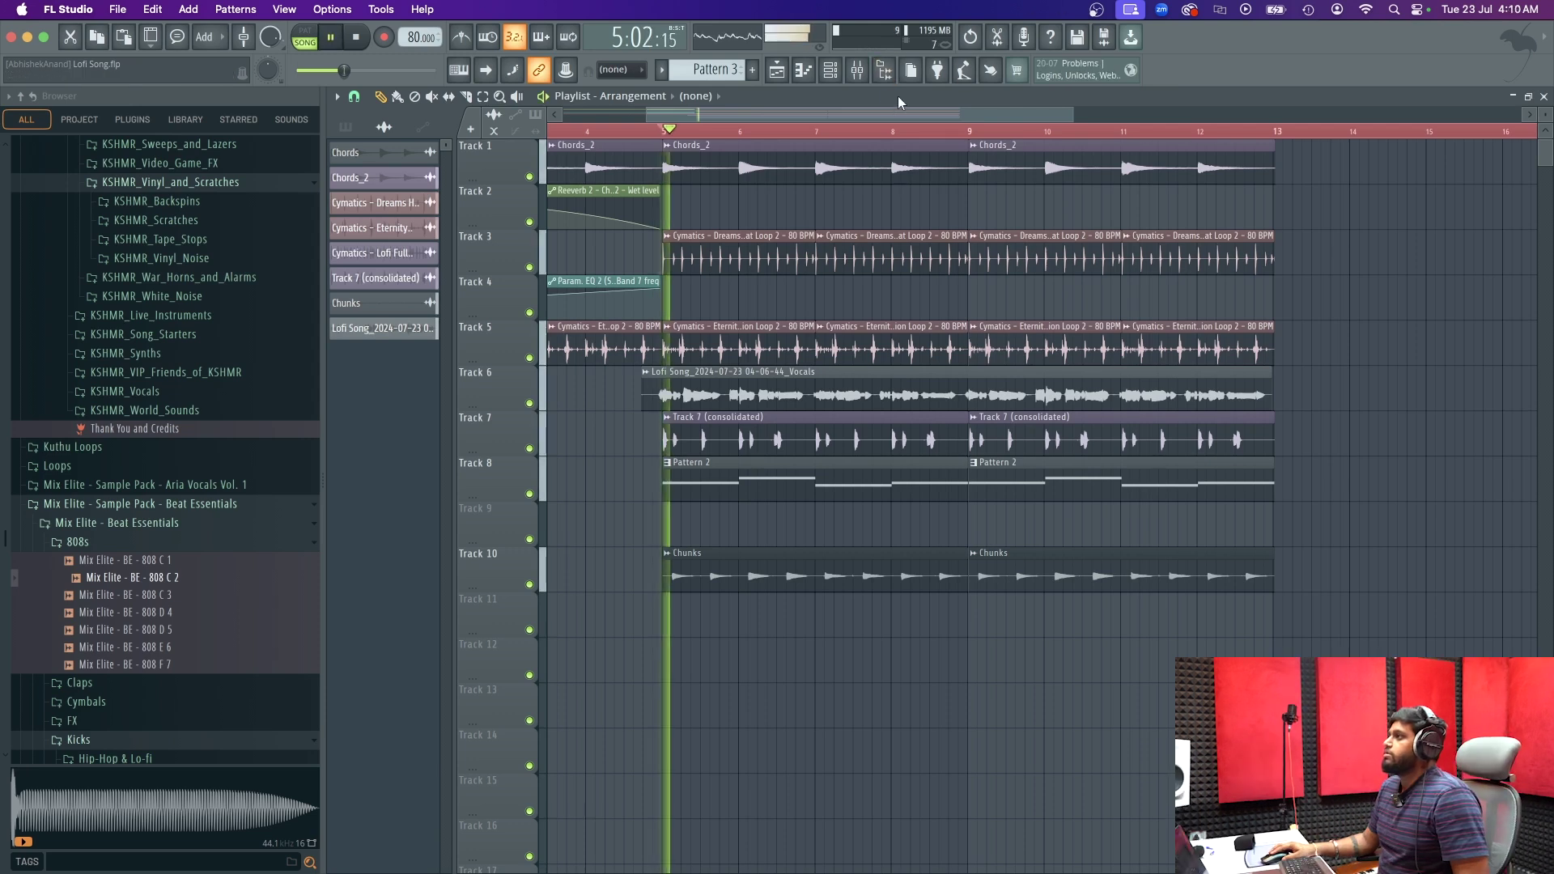
pyautogui.click(856, 71)
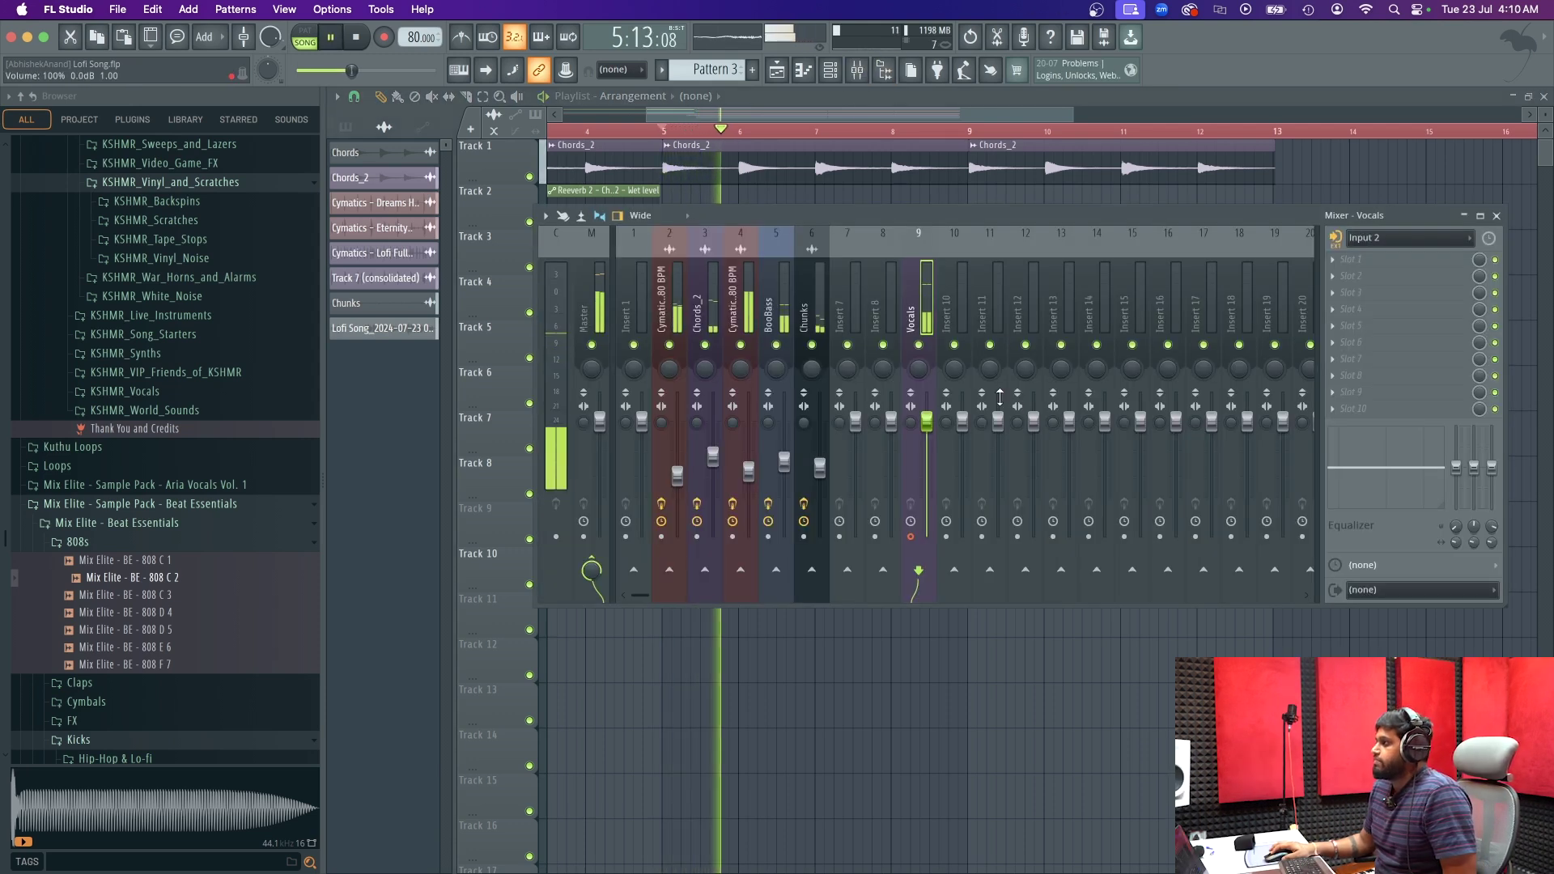
pyautogui.click(1383, 239)
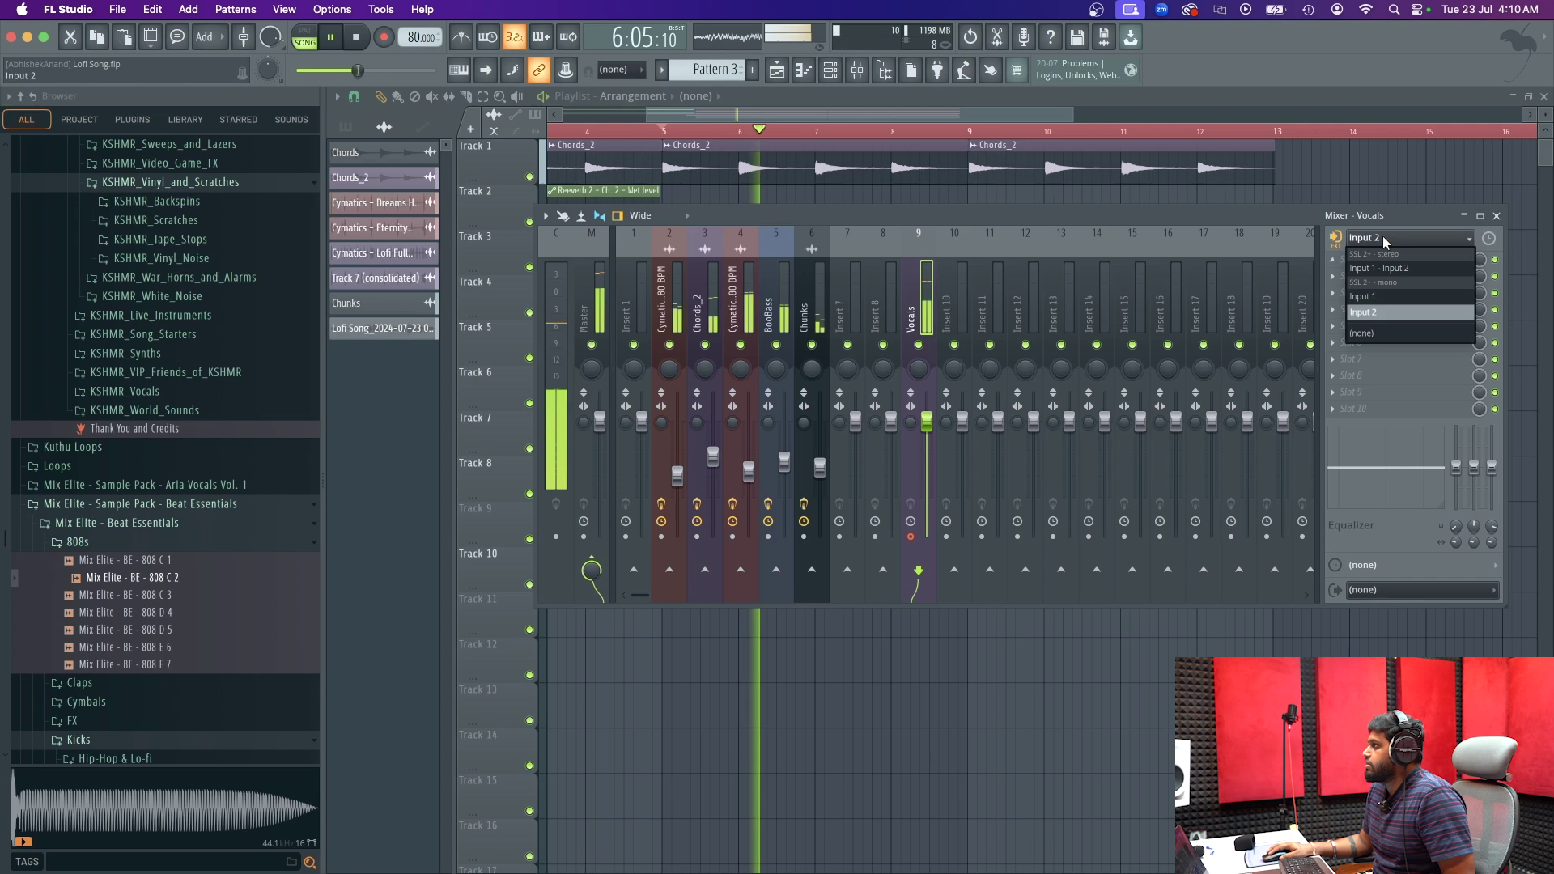
pyautogui.click(1386, 331)
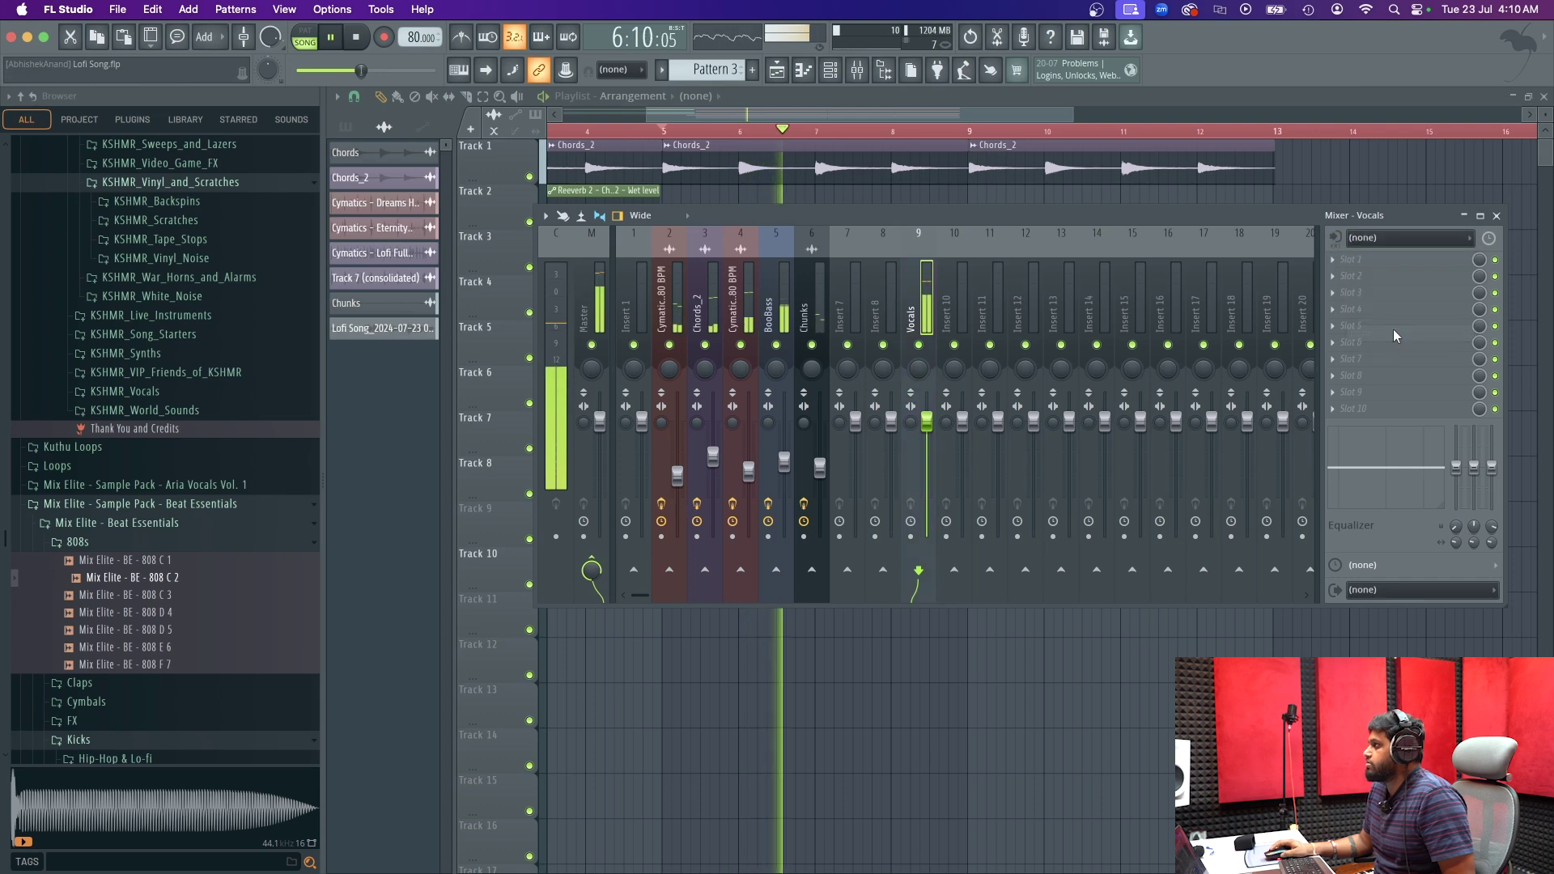
# - Stop playback and add the AU version of Auto-Tune Pro to the first slot of the Vocals mixer track
pyautogui.press('space')
pyautogui.click(1347, 266)
pyautogui.click(1027, 51)
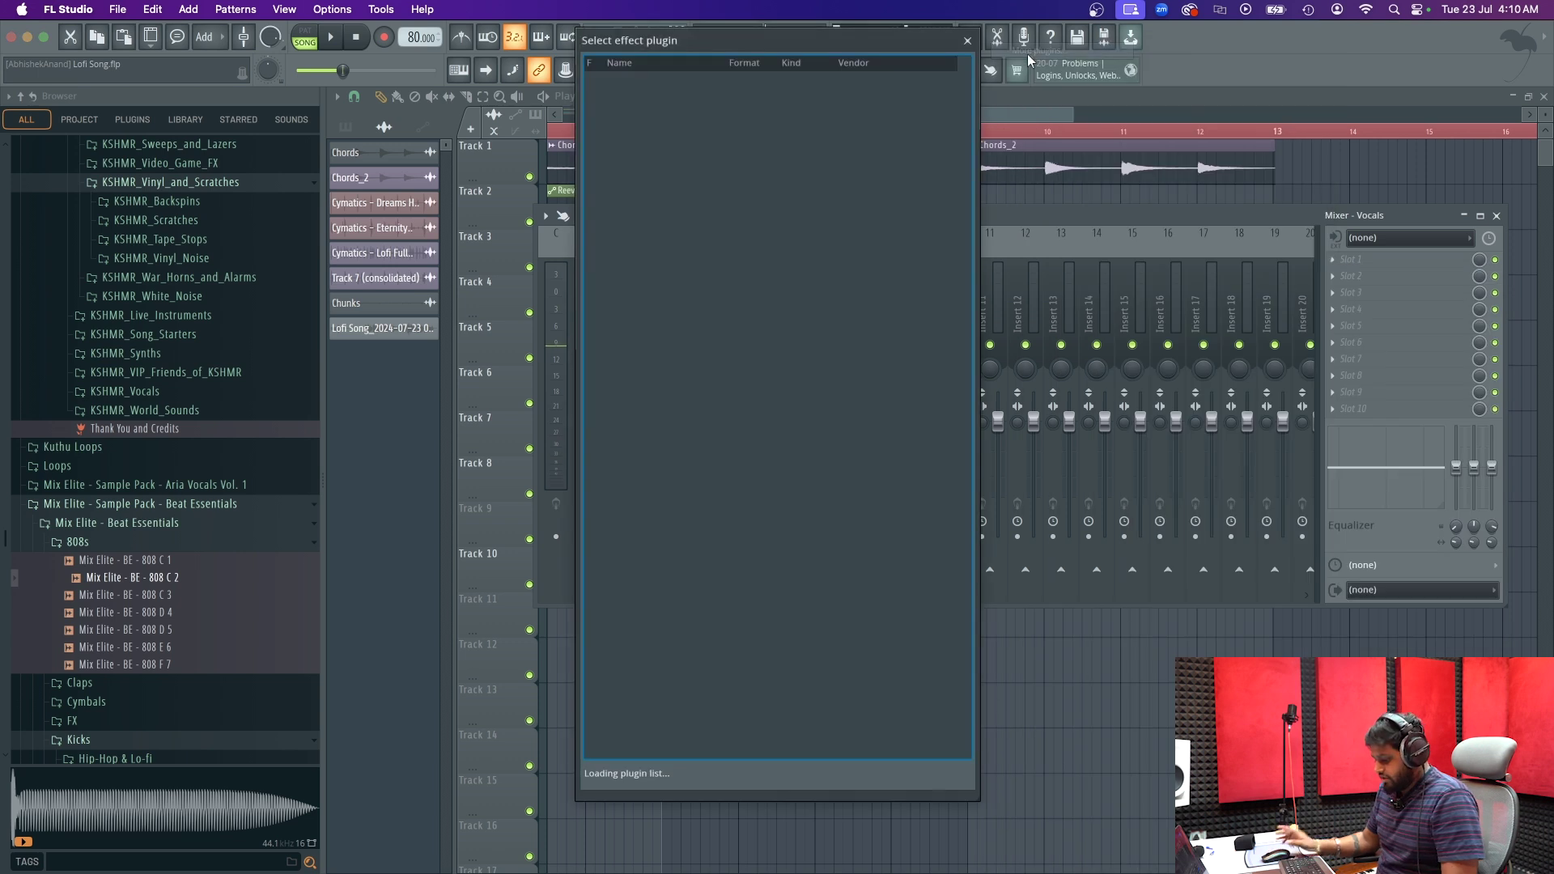
pyautogui.write('auto')
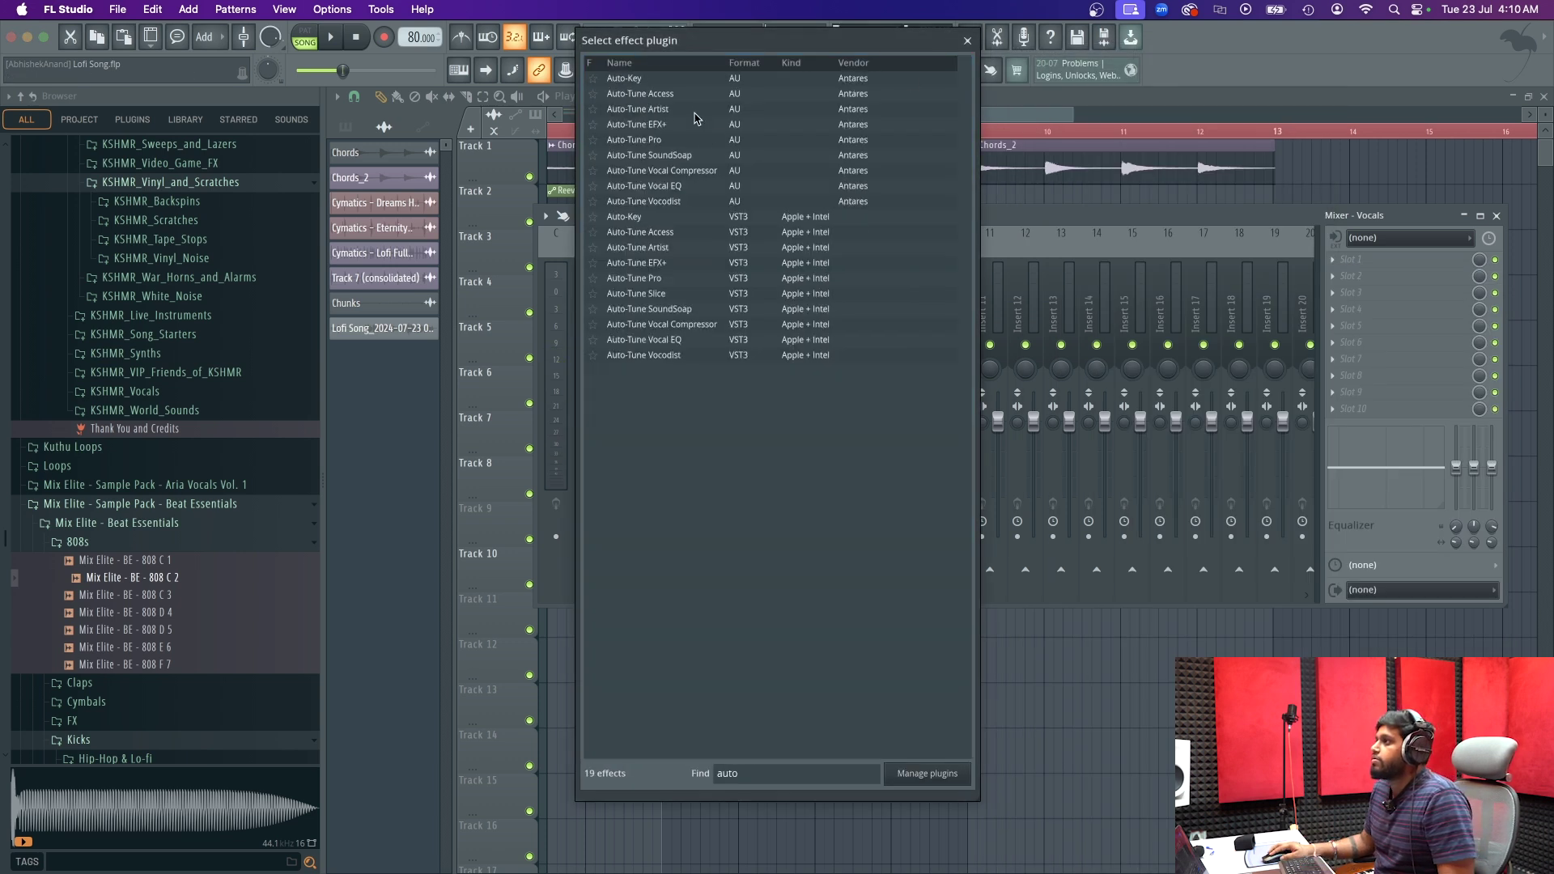
pyautogui.click(679, 188)
pyautogui.click(703, 111)
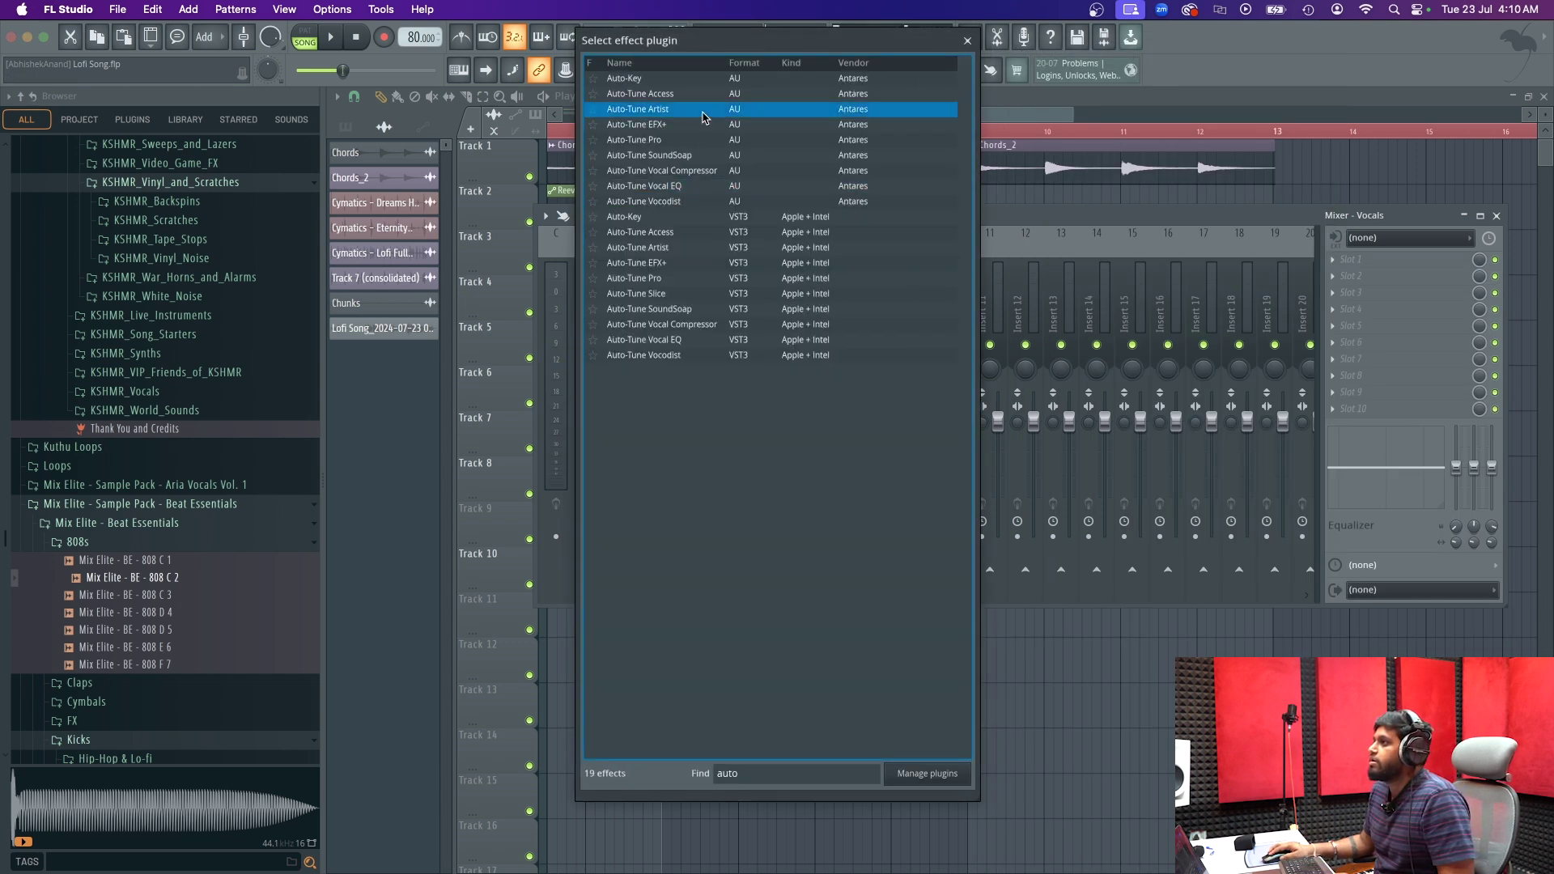
pyautogui.click(681, 141)
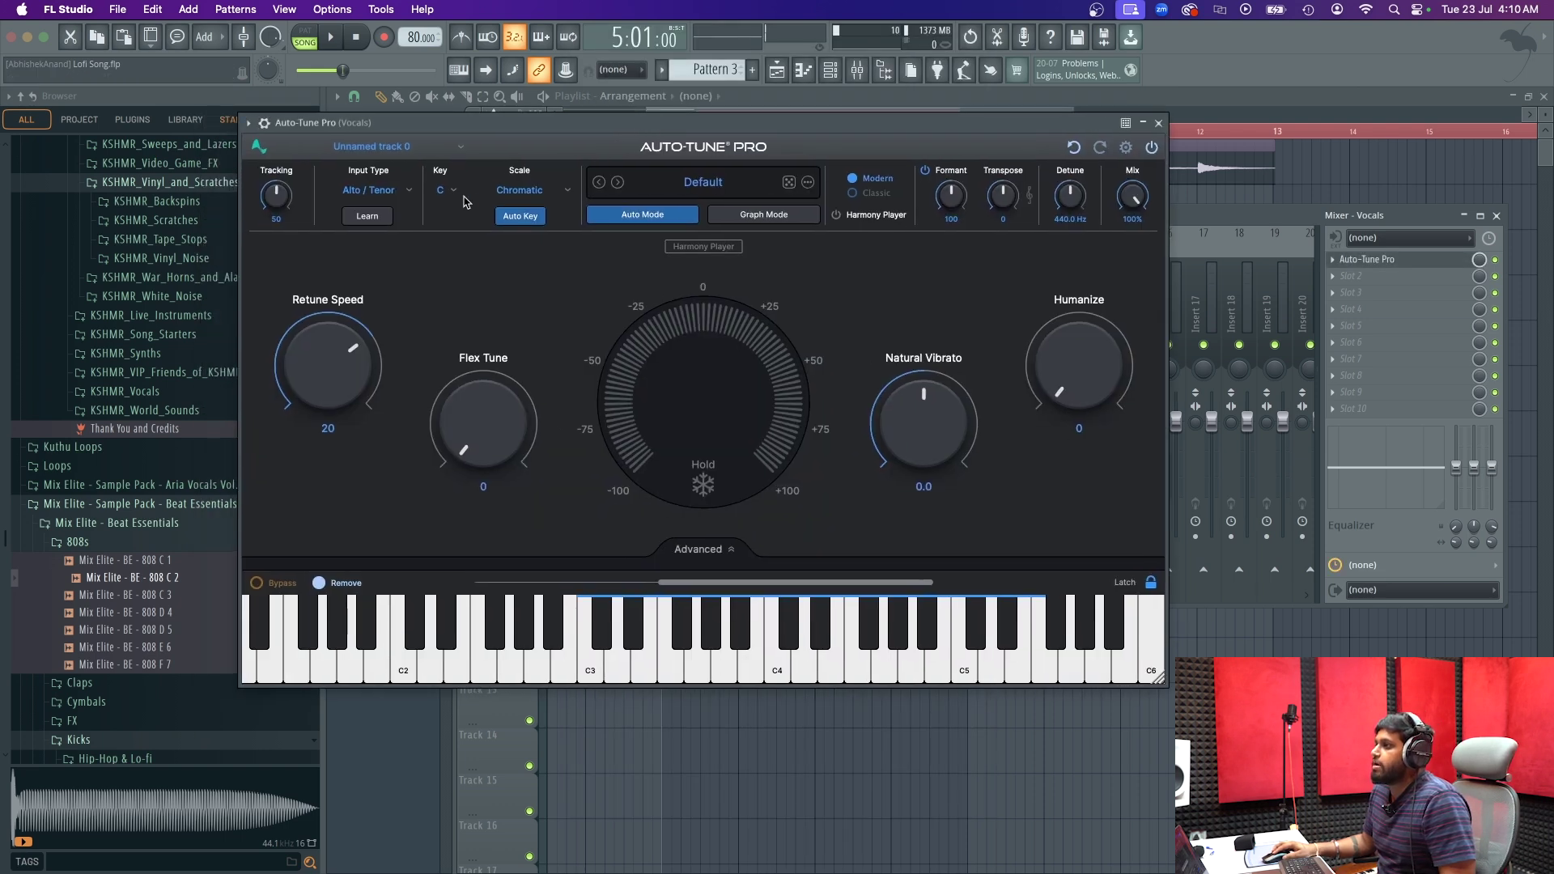
# - Set Auto-Tune Pro to G Major with Flex Tune at 34, and adjust the Retune Speed while auditioning the vocals
pyautogui.click(447, 191)
pyautogui.click(454, 394)
pyautogui.click(519, 191)
pyautogui.click(522, 228)
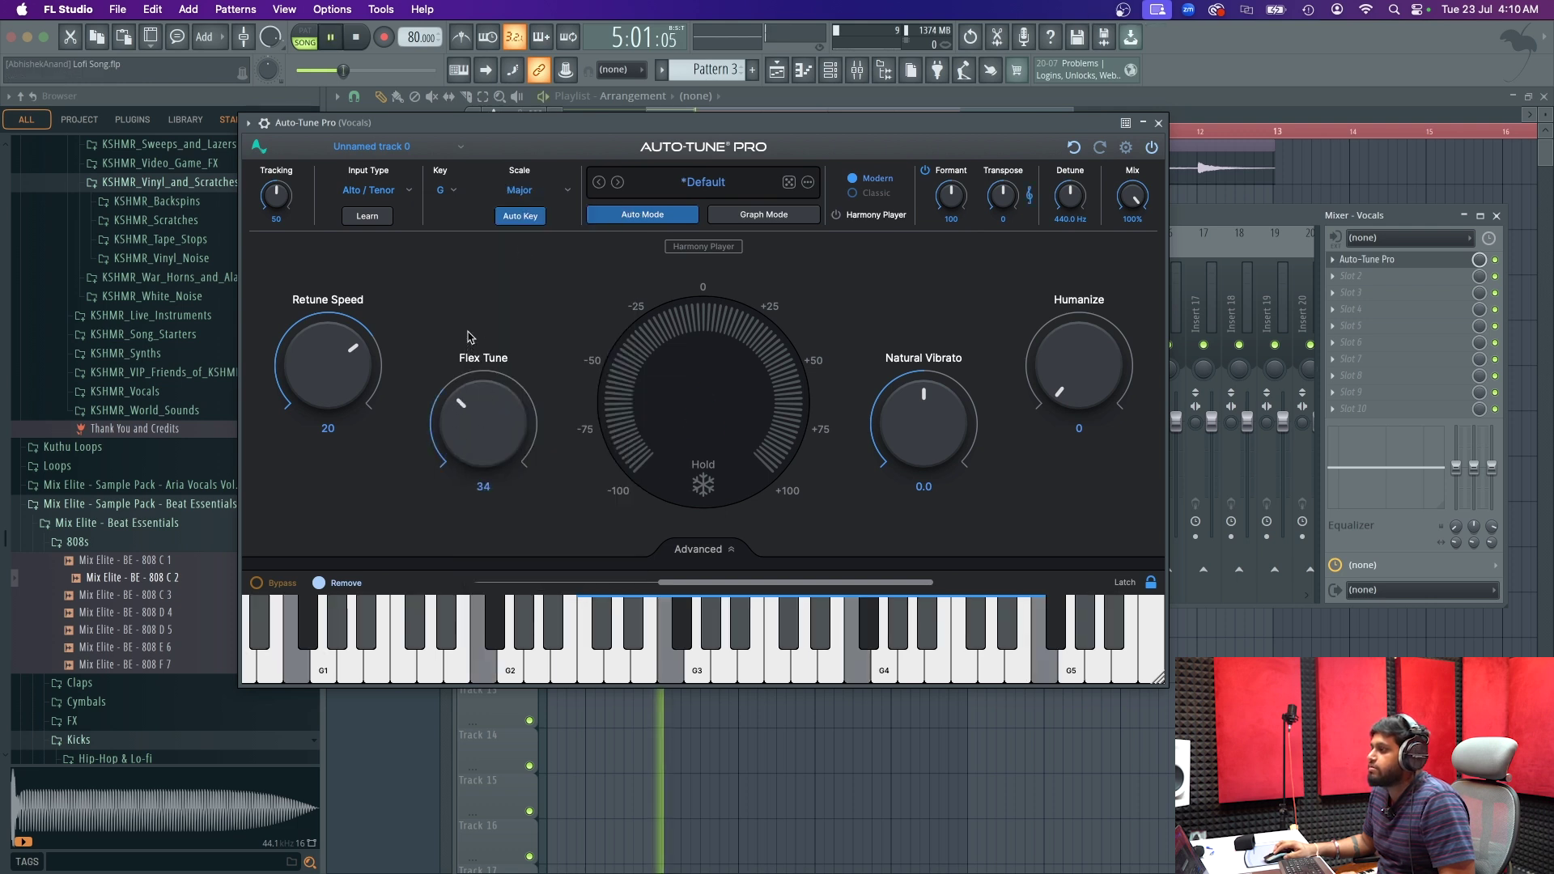
pyautogui.moveTo(355, 366); pyautogui.dragTo(254, 98)
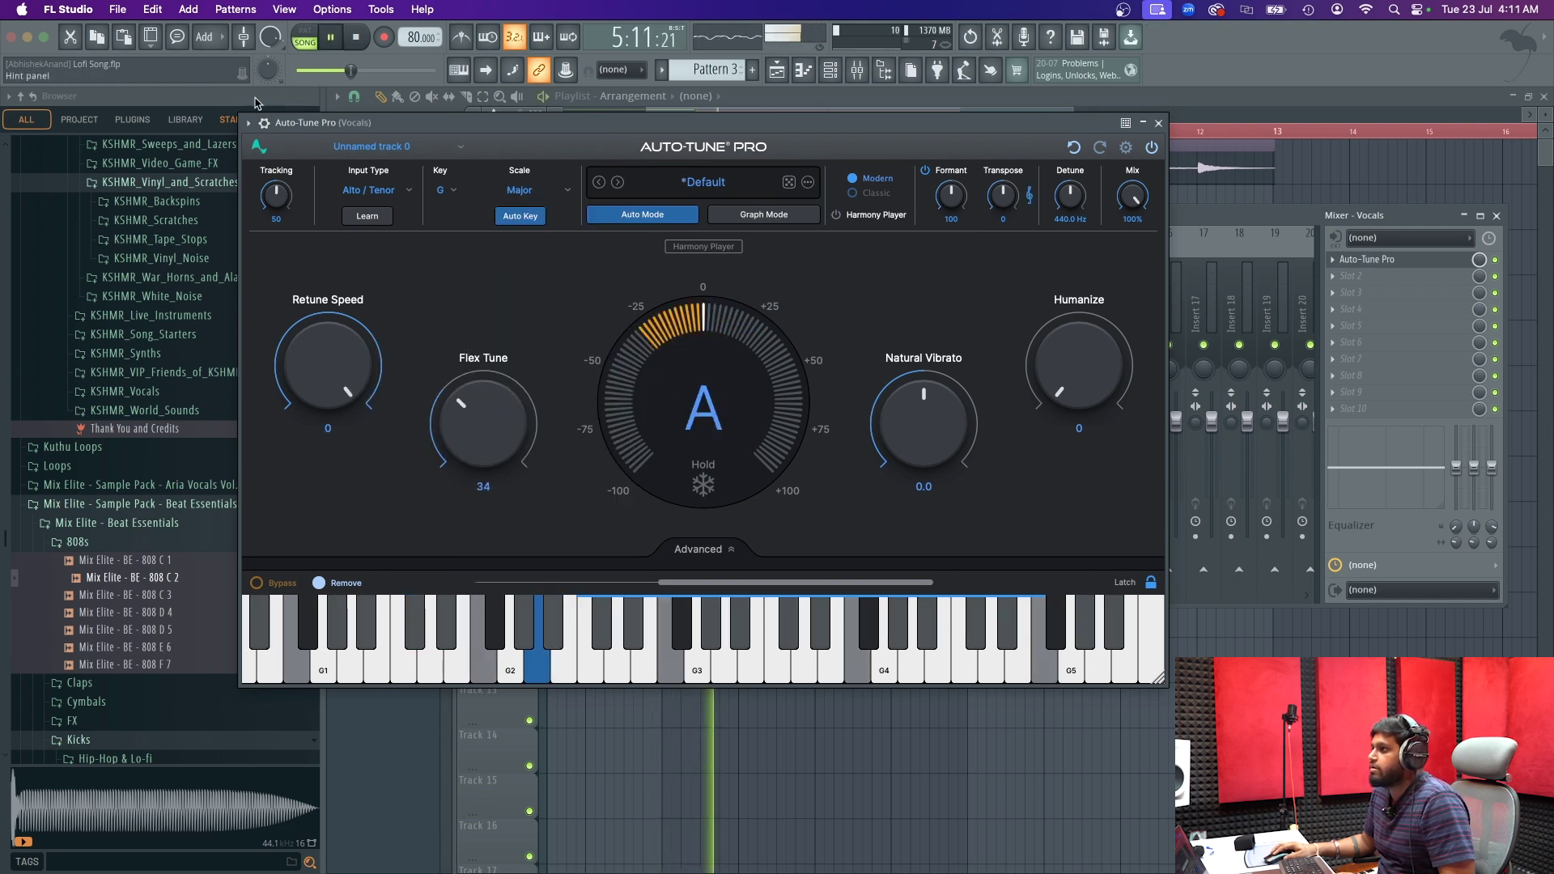
pyautogui.moveTo(351, 366)
pyautogui.mouseDown()
pyautogui.moveTo(343, 432)
pyautogui.moveTo(422, 435)
pyautogui.moveTo(438, 419)
pyautogui.moveTo(405, 474)
pyautogui.moveTo(366, 361)
pyautogui.mouseUp()
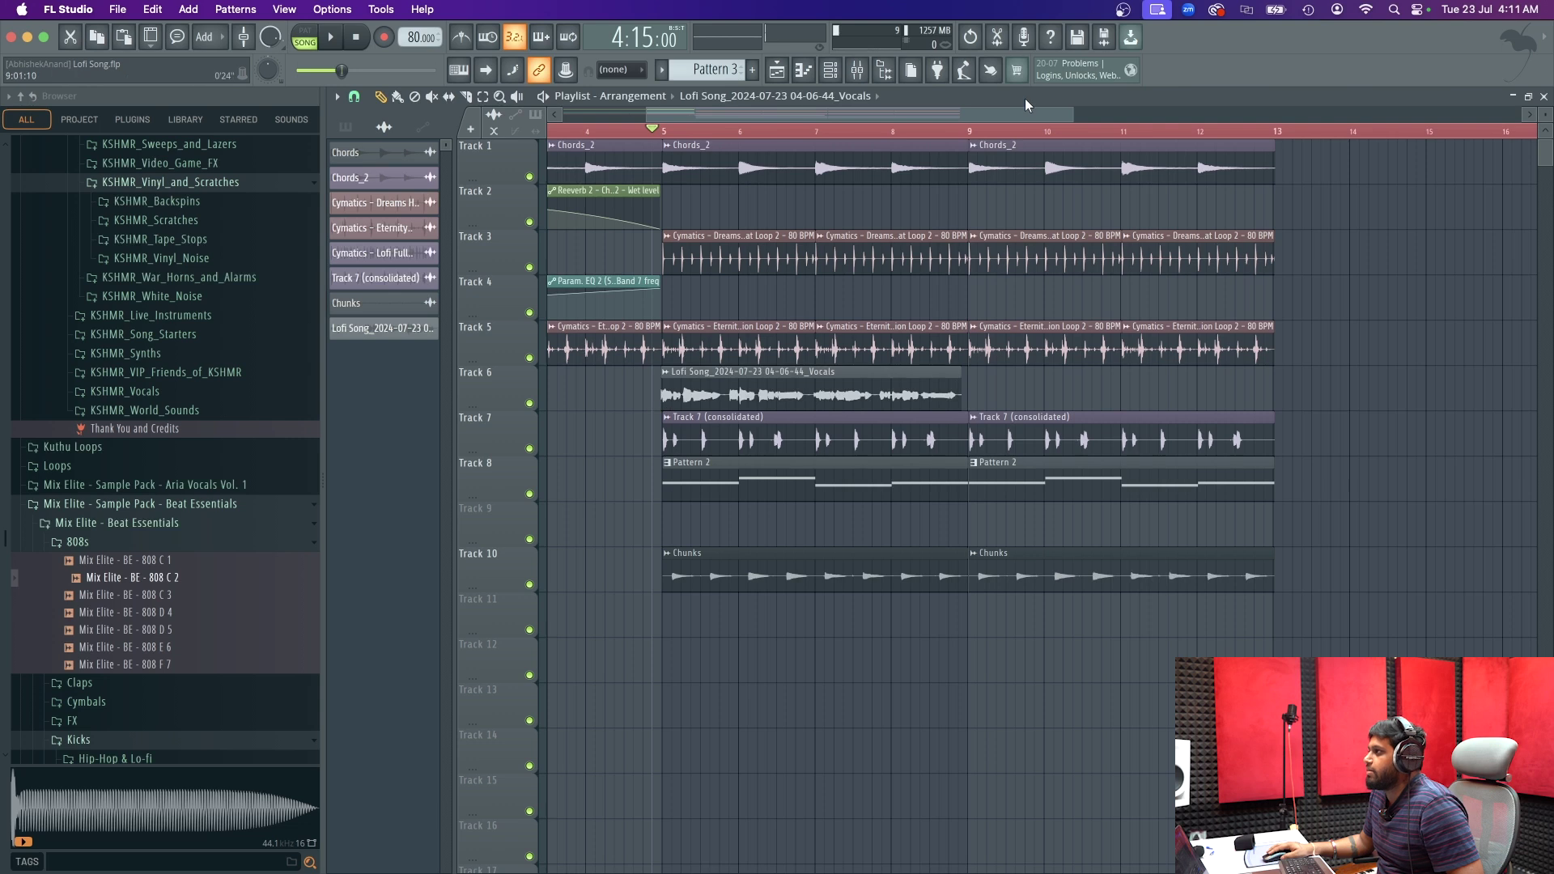
# - Add Fruity Parametric EQ 2 to the second slot of the Vocals mixer track
pyautogui.moveTo(1065, 117); pyautogui.dragTo(722, 122)
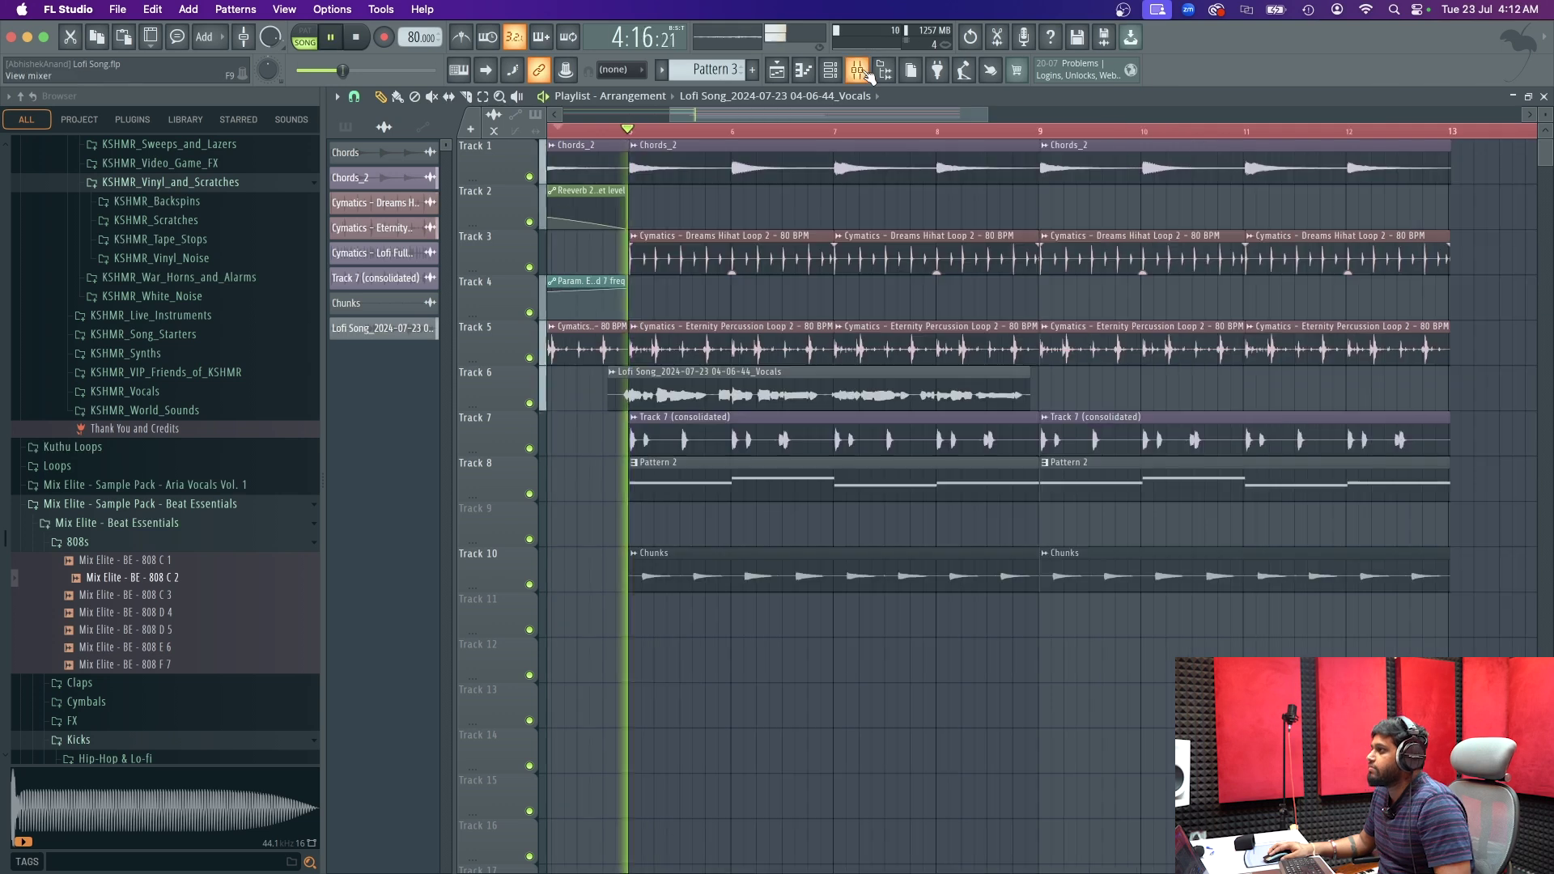
pyautogui.click(857, 70)
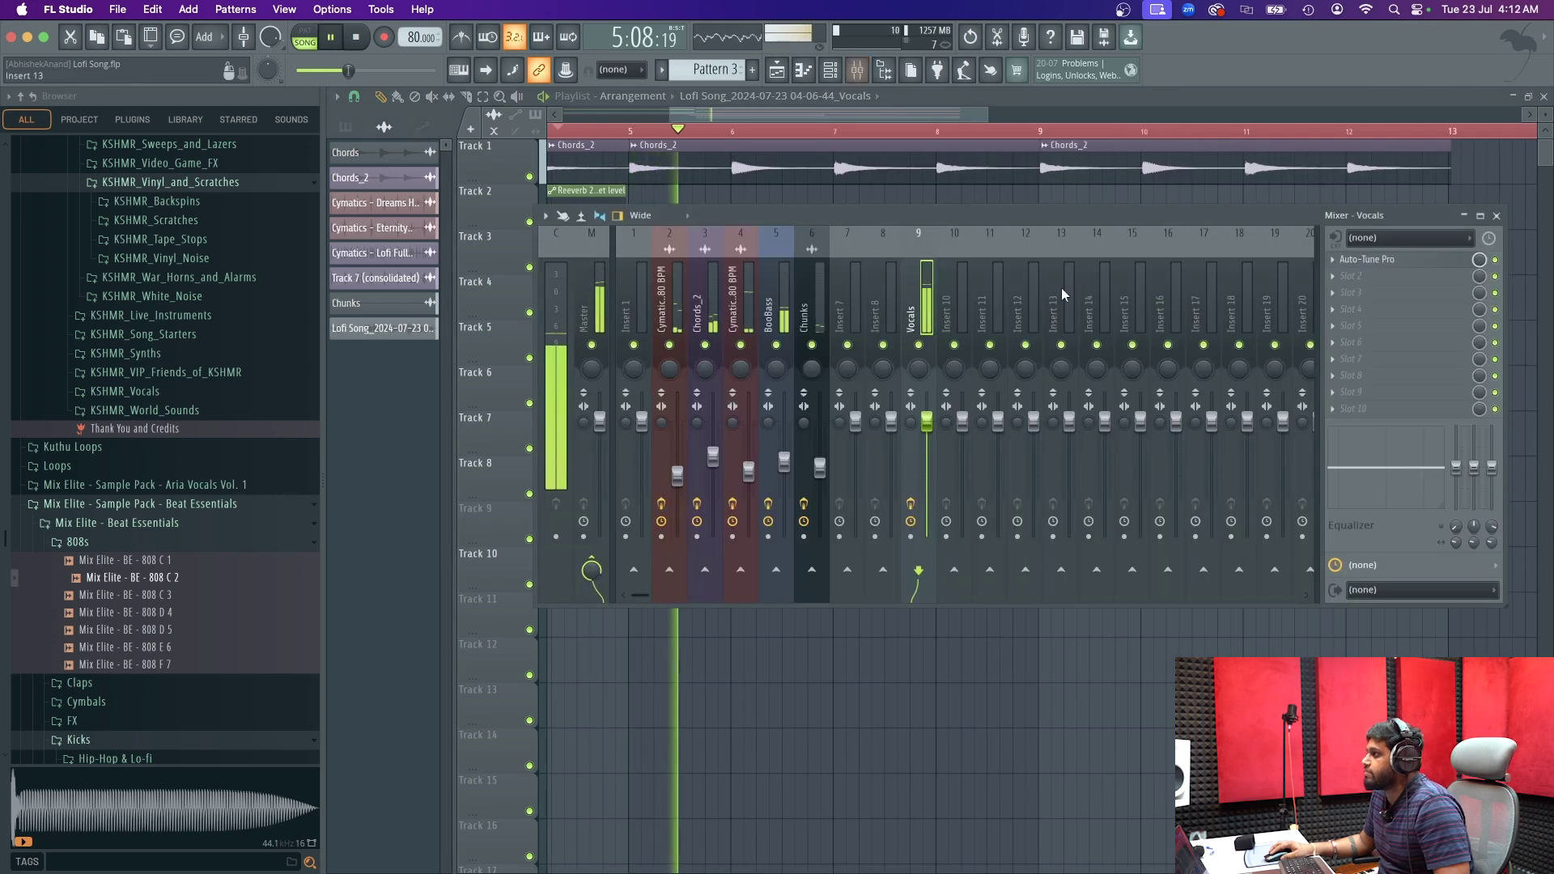
pyautogui.press('space')
pyautogui.click(1350, 276)
pyautogui.click(1062, 640)
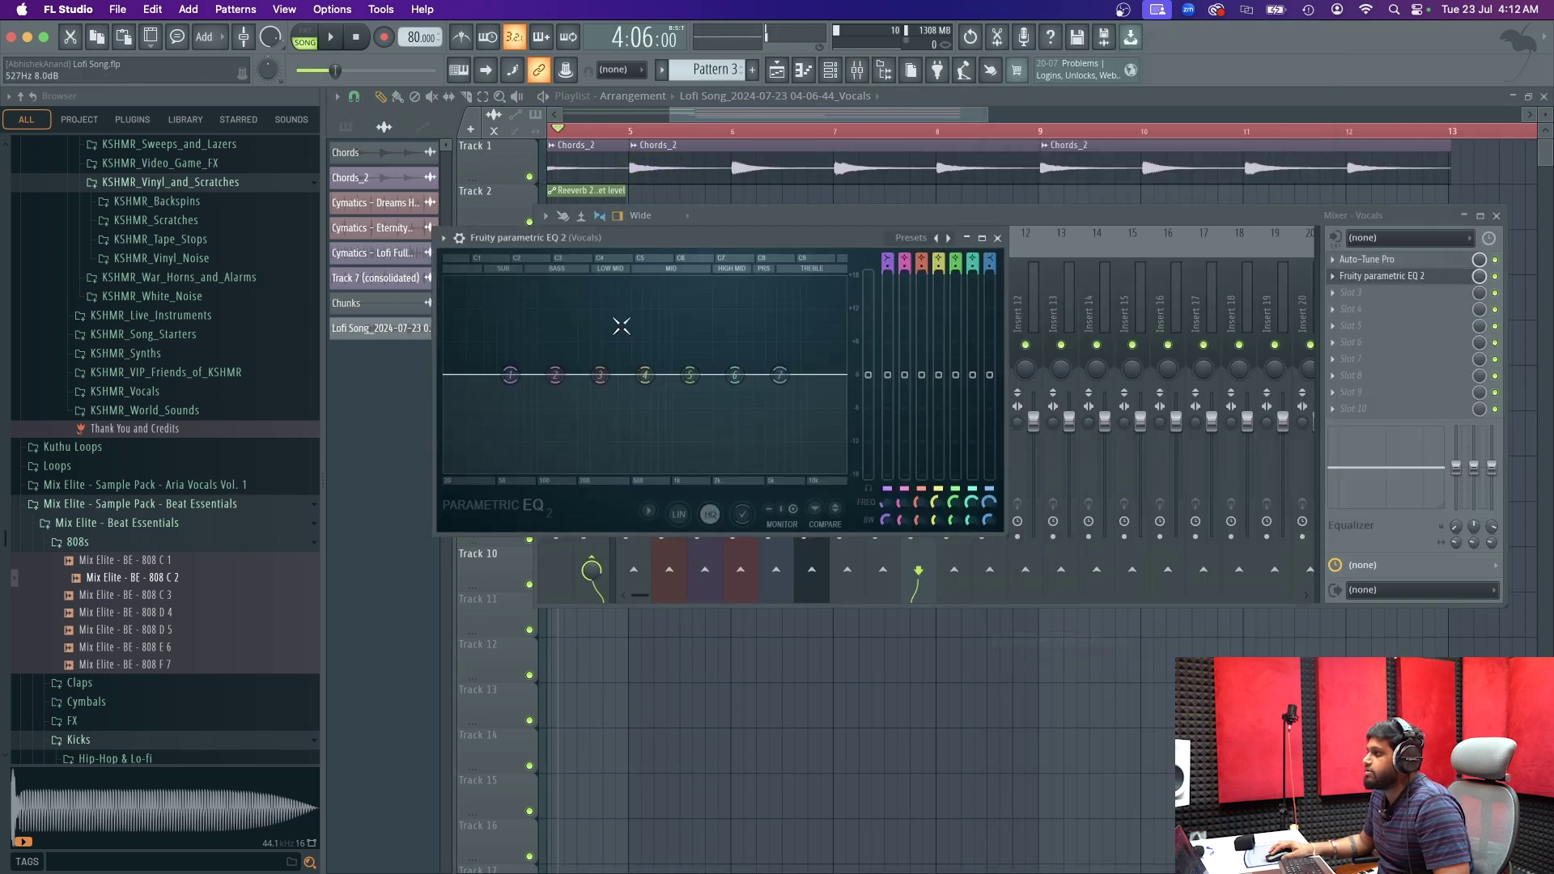
# - Make band 1 of the vocal EQ a high-pass filter with a raised cutoff, and boost band 3 during playback
pyautogui.press('space')
pyautogui.moveTo(673, 239); pyautogui.dragTo(793, 232)
pyautogui.rightClick(630, 368)
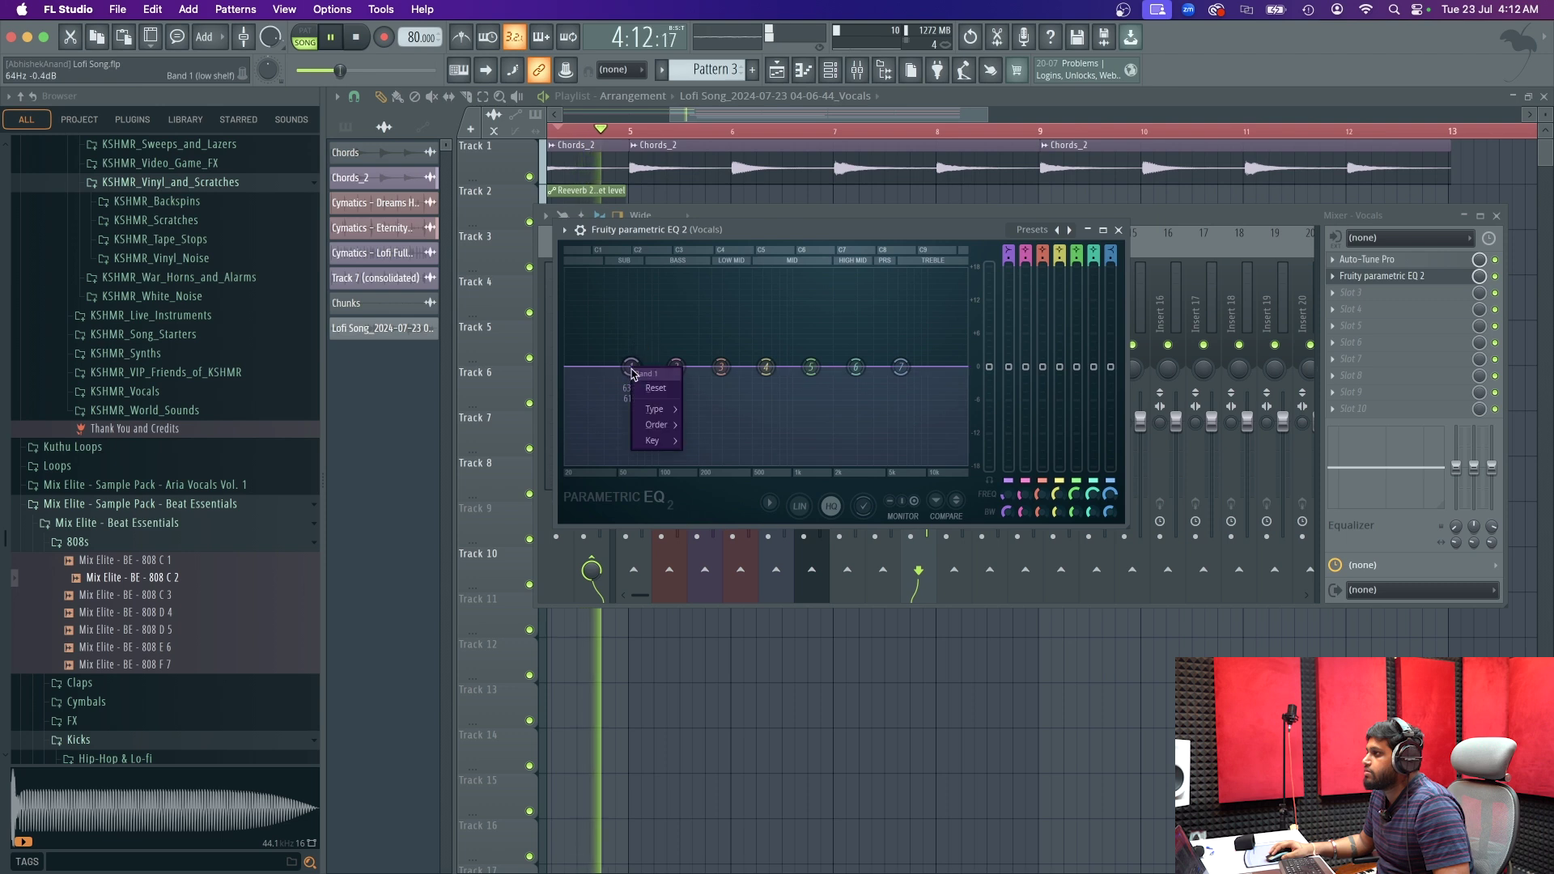
pyautogui.moveTo(654, 413)
pyautogui.click(705, 456)
pyautogui.moveTo(630, 367); pyautogui.dragTo(741, 332)
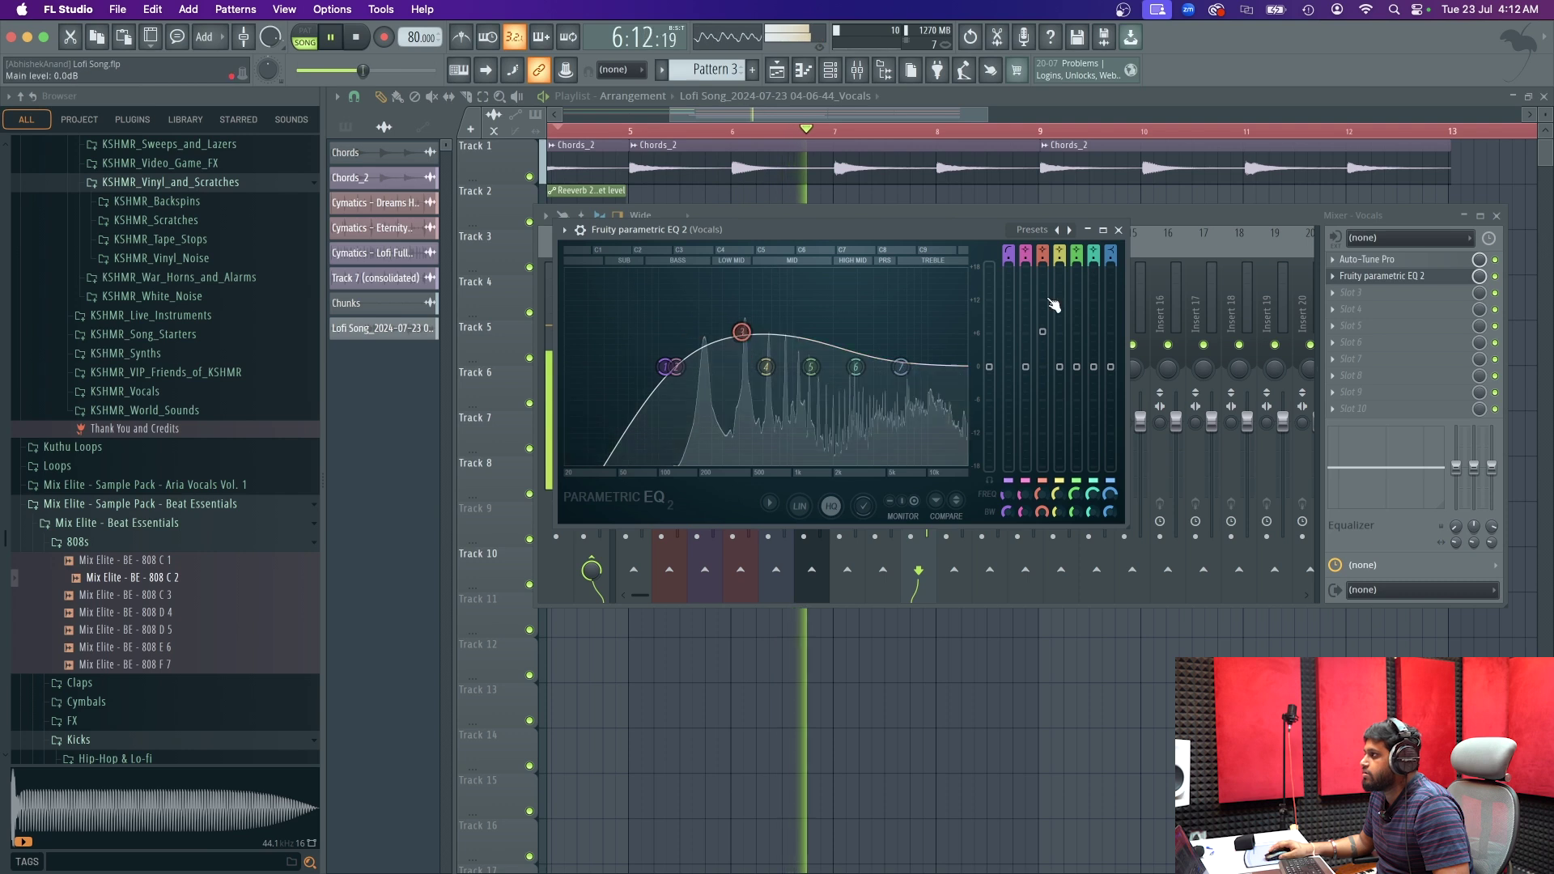
# - Narrow band 3 of the vocal EQ, sweep it across the low mids, lower it to a slight cut and close the EQ
pyautogui.moveTo(1041, 495); pyautogui.dragTo(1041, 567)
pyautogui.moveTo(818, 332); pyautogui.dragTo(747, 376)
pyautogui.press('space')
pyautogui.click(1120, 231)
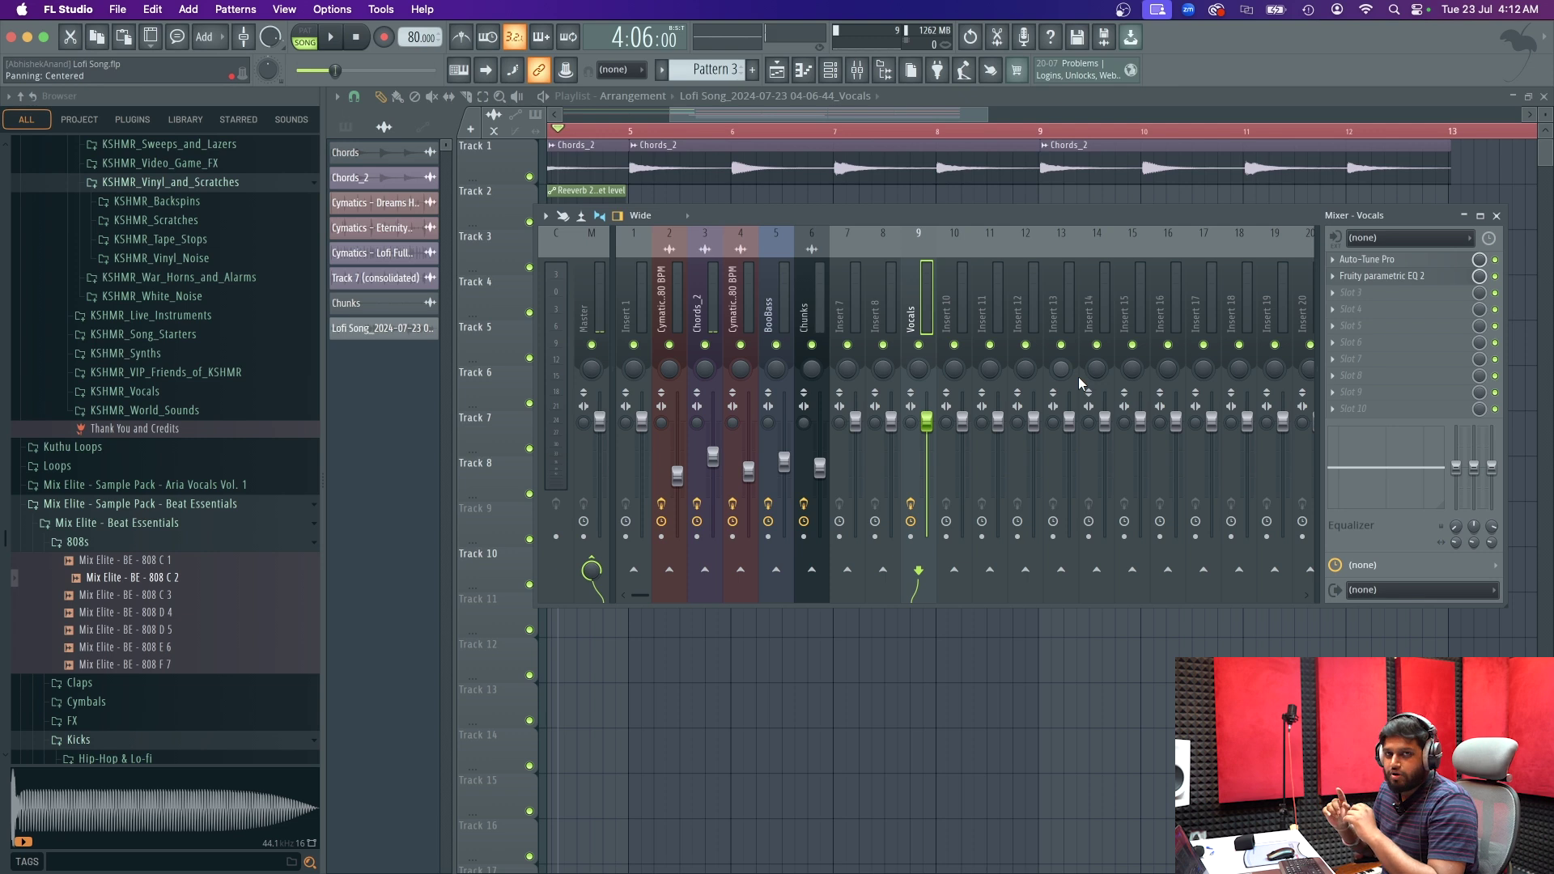
# - Add Fruity Limiter to the third effect slot of the Vocals mixer track
pyautogui.click(1428, 311)
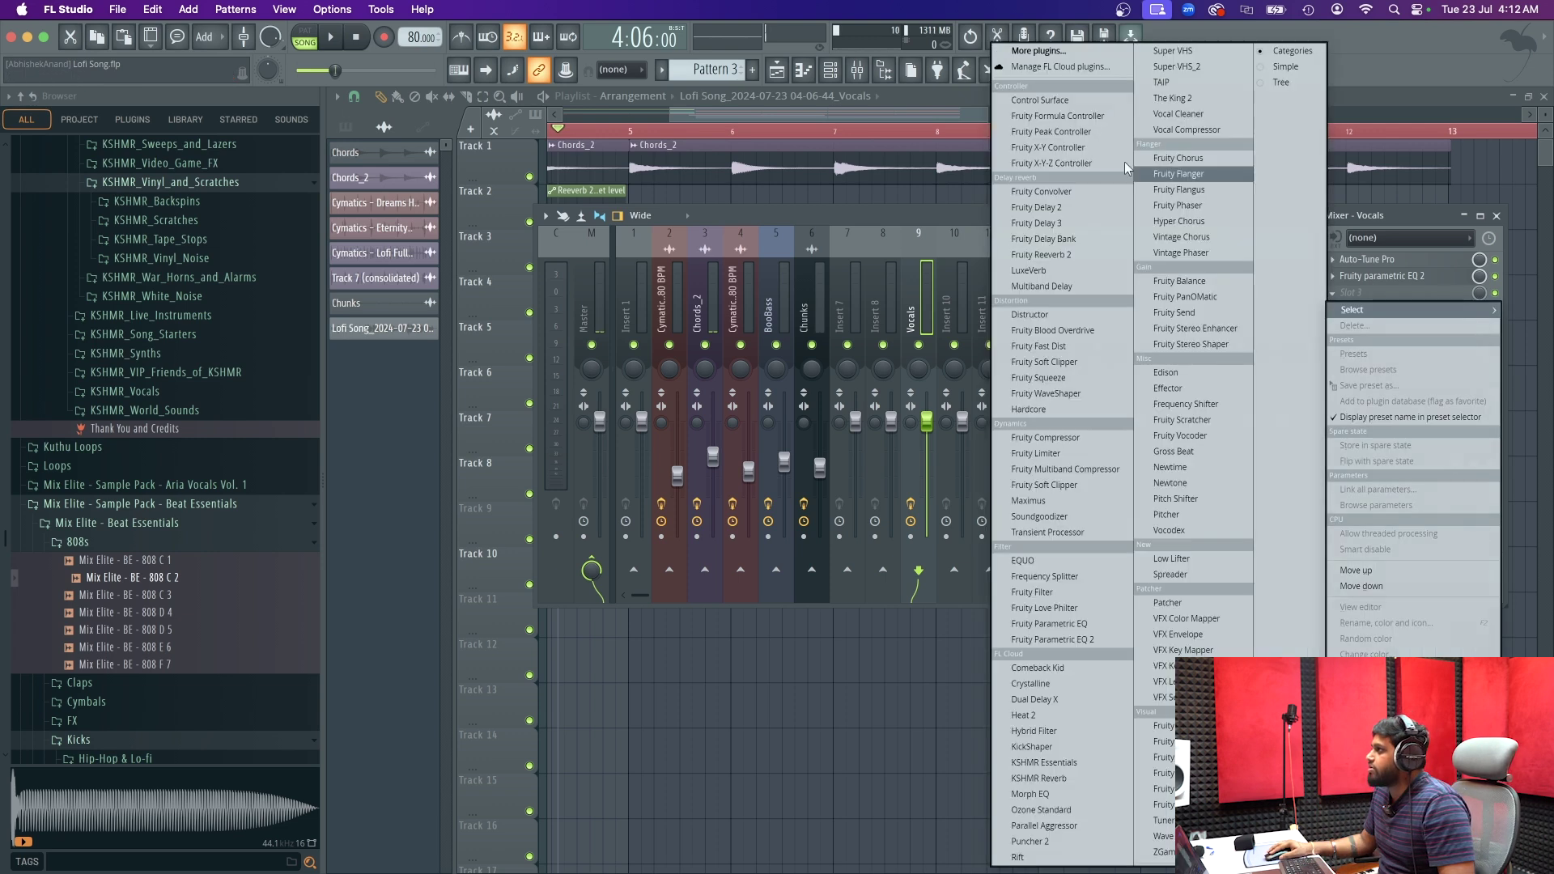
pyautogui.click(1057, 51)
pyautogui.write('limit')
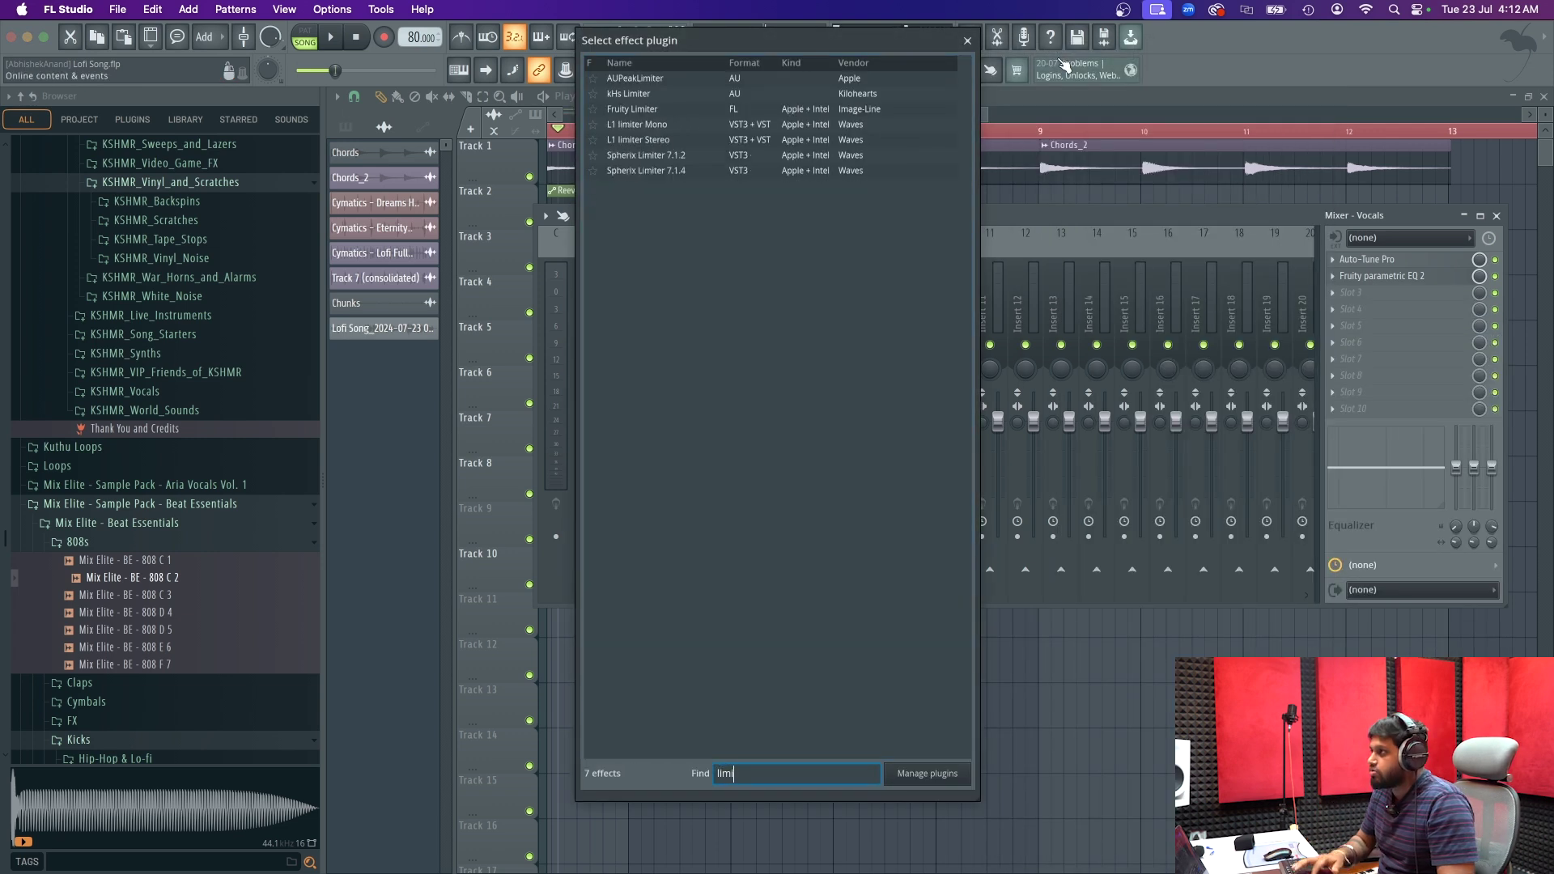
pyautogui.doubleClick(806, 110)
# - In the vocal limiter's COMP mode, lower the threshold and raise the ratio and gain during playback, and close the limiter
pyautogui.moveTo(574, 456)
pyautogui.mouseDown()
pyautogui.moveTo(575, 485)
pyautogui.moveTo(575, 447)
pyautogui.mouseUp()
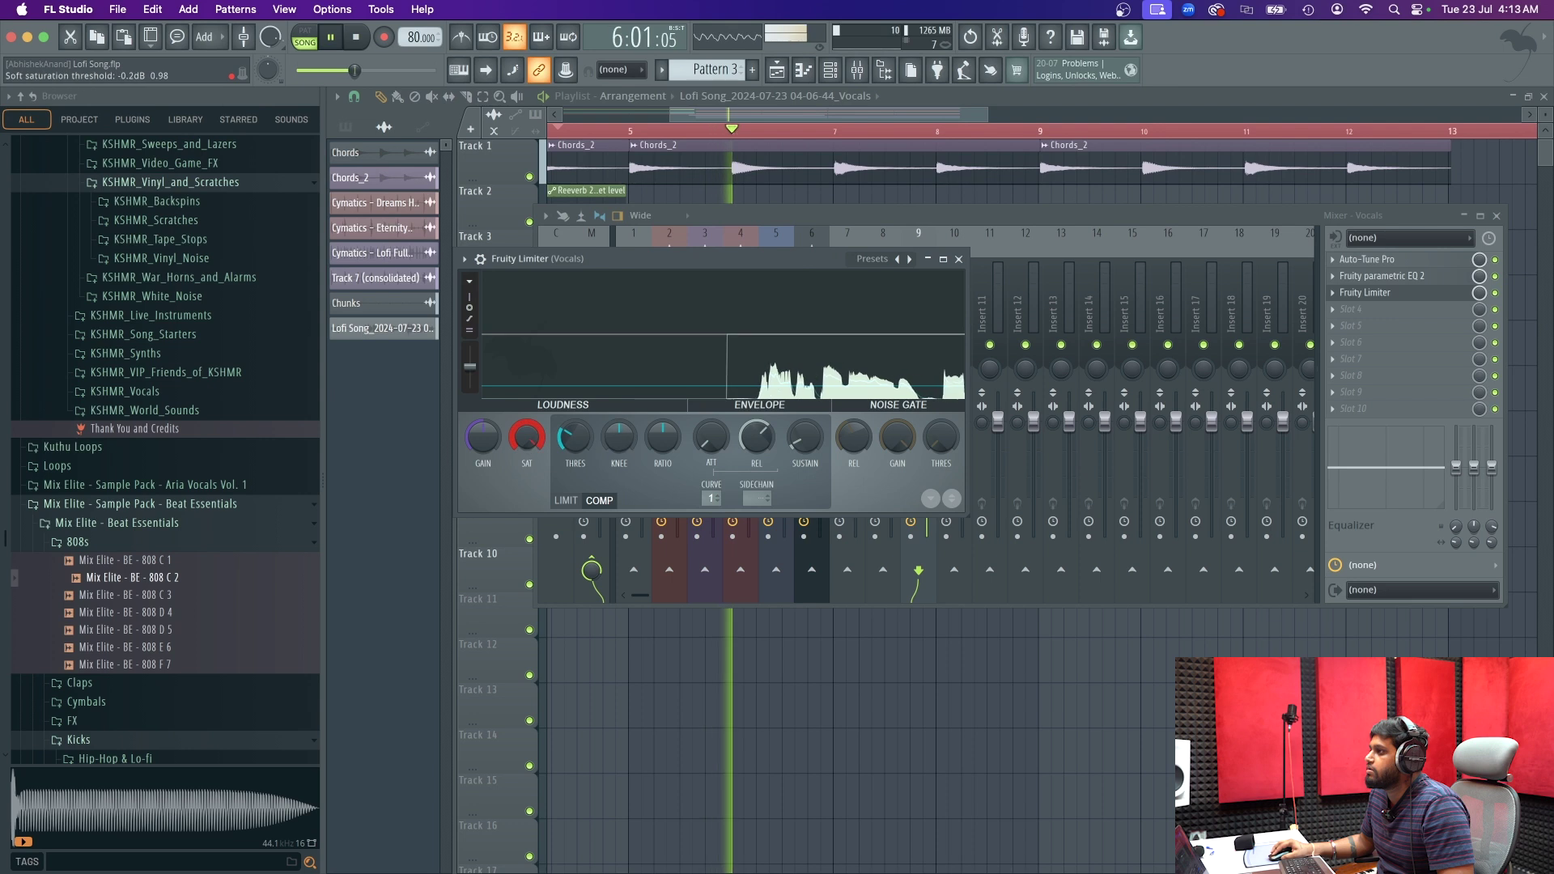
pyautogui.moveTo(663, 442); pyautogui.dragTo(662, 423)
pyautogui.moveTo(484, 441); pyautogui.dragTo(484, 433)
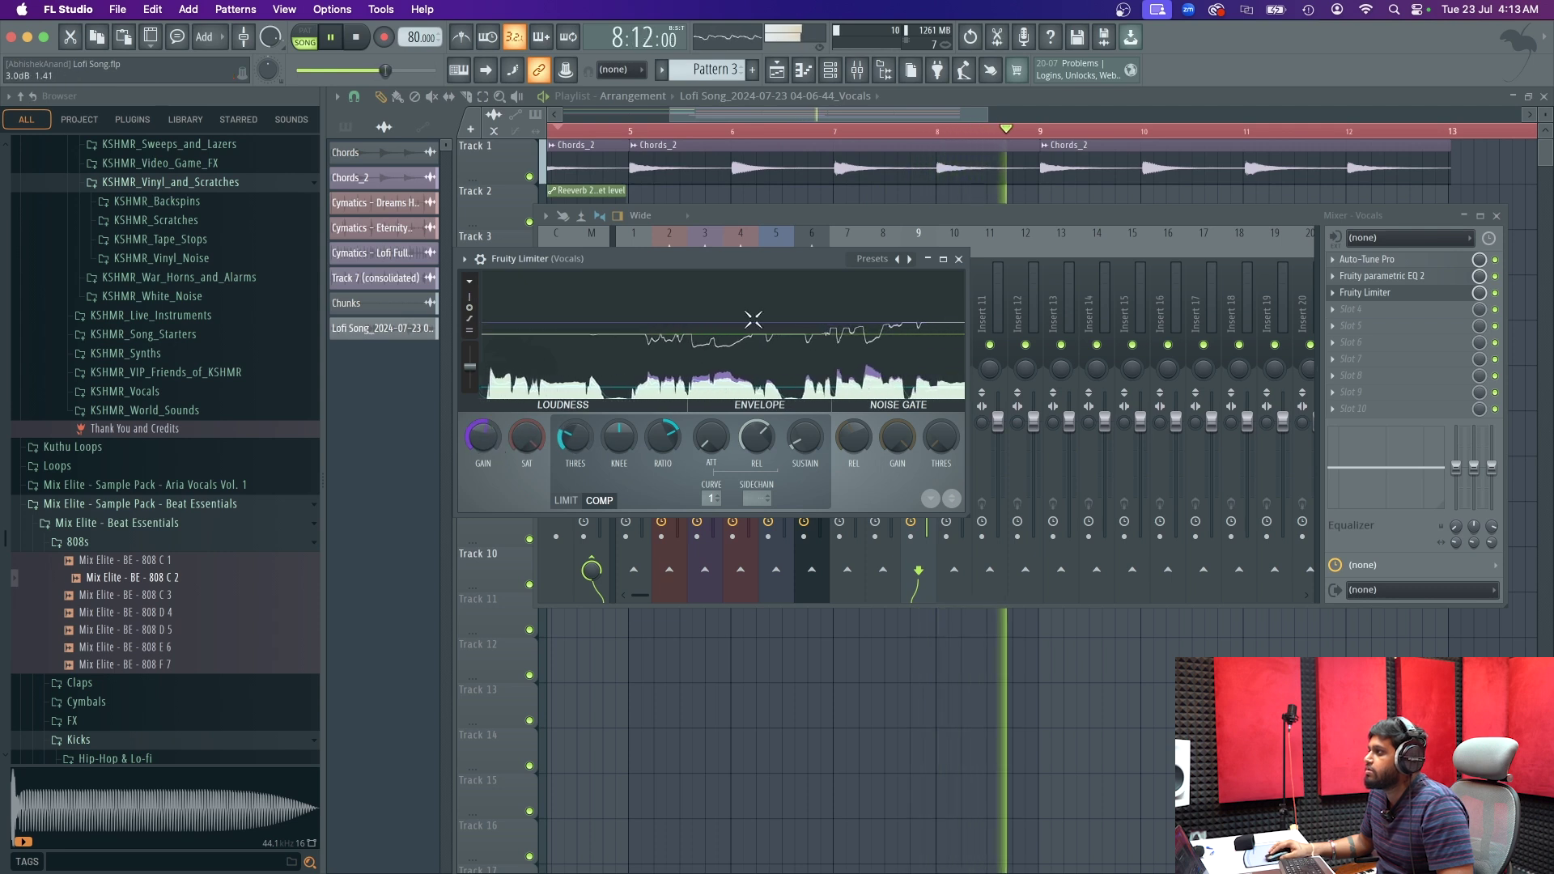
pyautogui.moveTo(575, 438); pyautogui.dragTo(576, 445)
pyautogui.press('space')
pyautogui.click(1374, 296)
pyautogui.click(1353, 297)
pyautogui.click(1401, 293)
# - Add Fruity Reeverb 2 to the fourth effect slot of the Vocals mixer track
pyautogui.click(1375, 312)
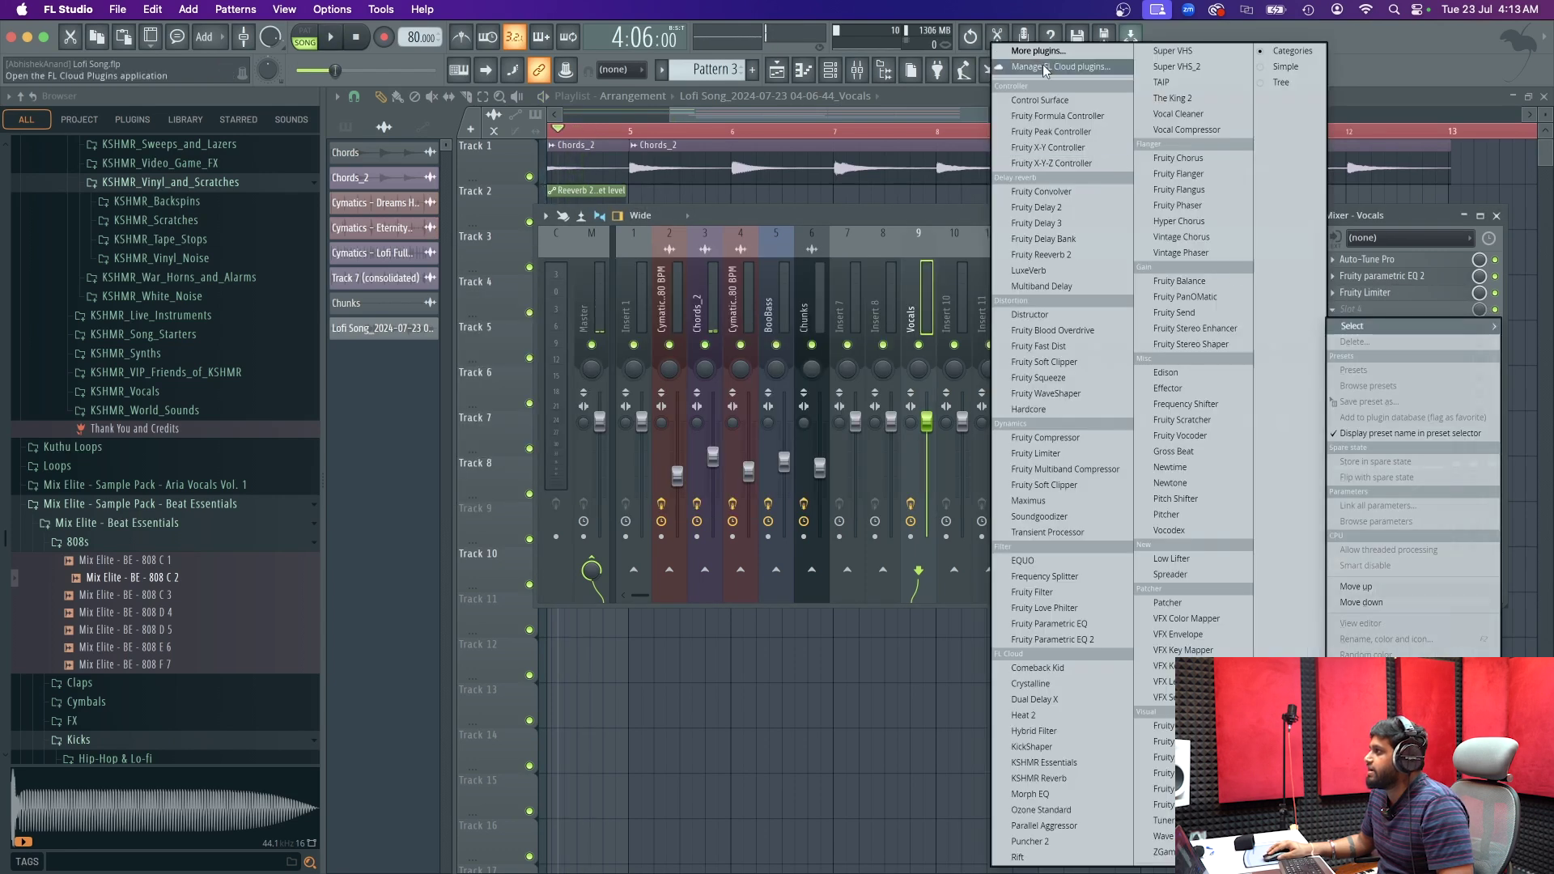
pyautogui.click(1050, 52)
pyautogui.write('ree')
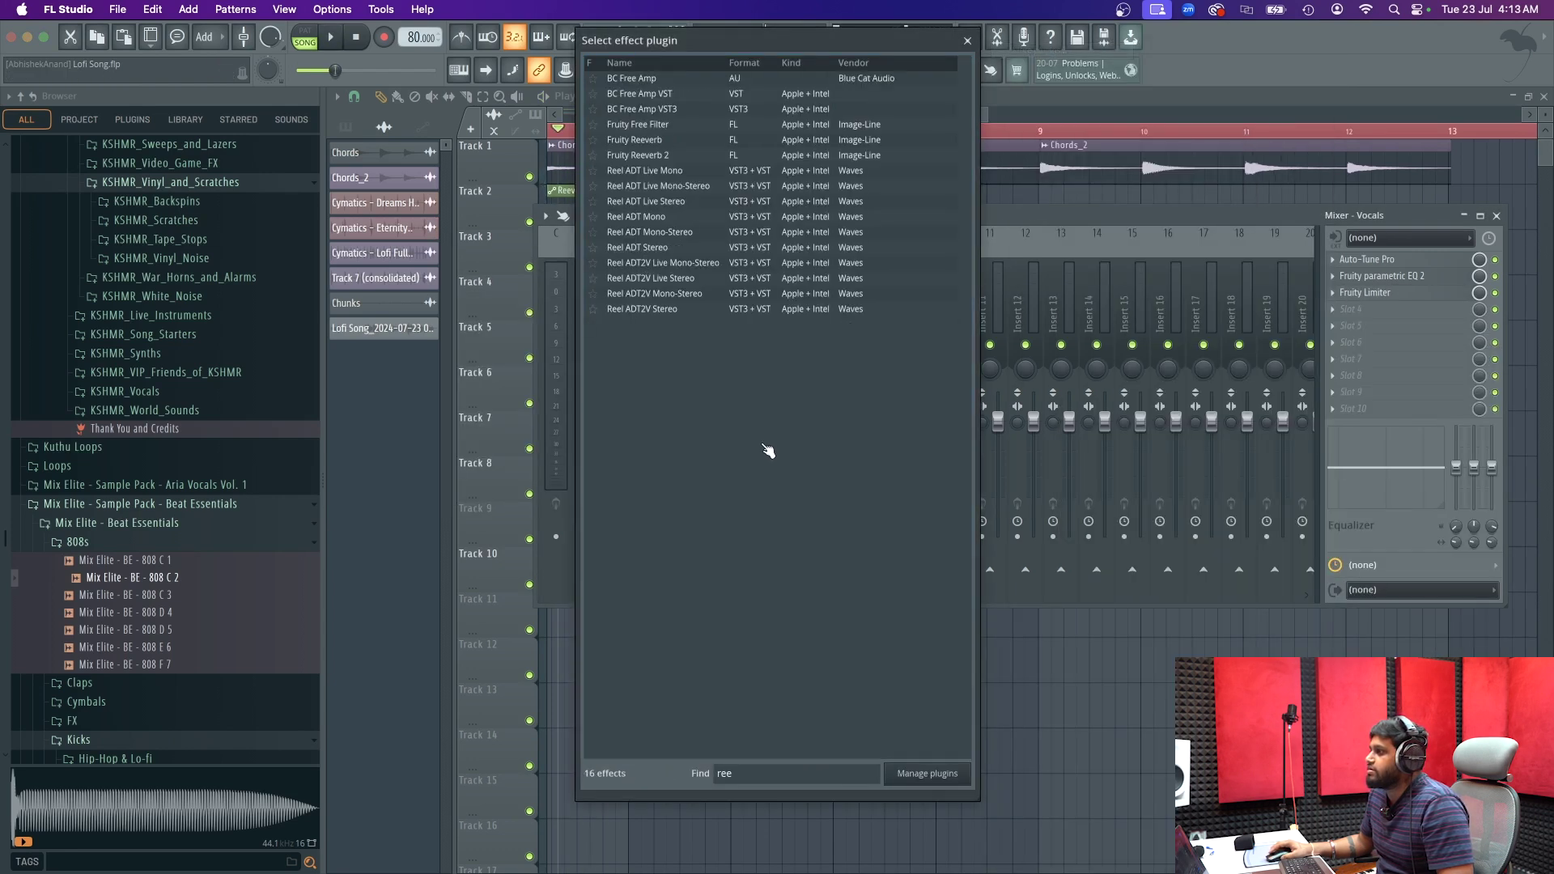
pyautogui.doubleClick(680, 158)
# - Load the Large Hall preset in the vocal reverb, audition it with the song and close the reverb
pyautogui.click(856, 281)
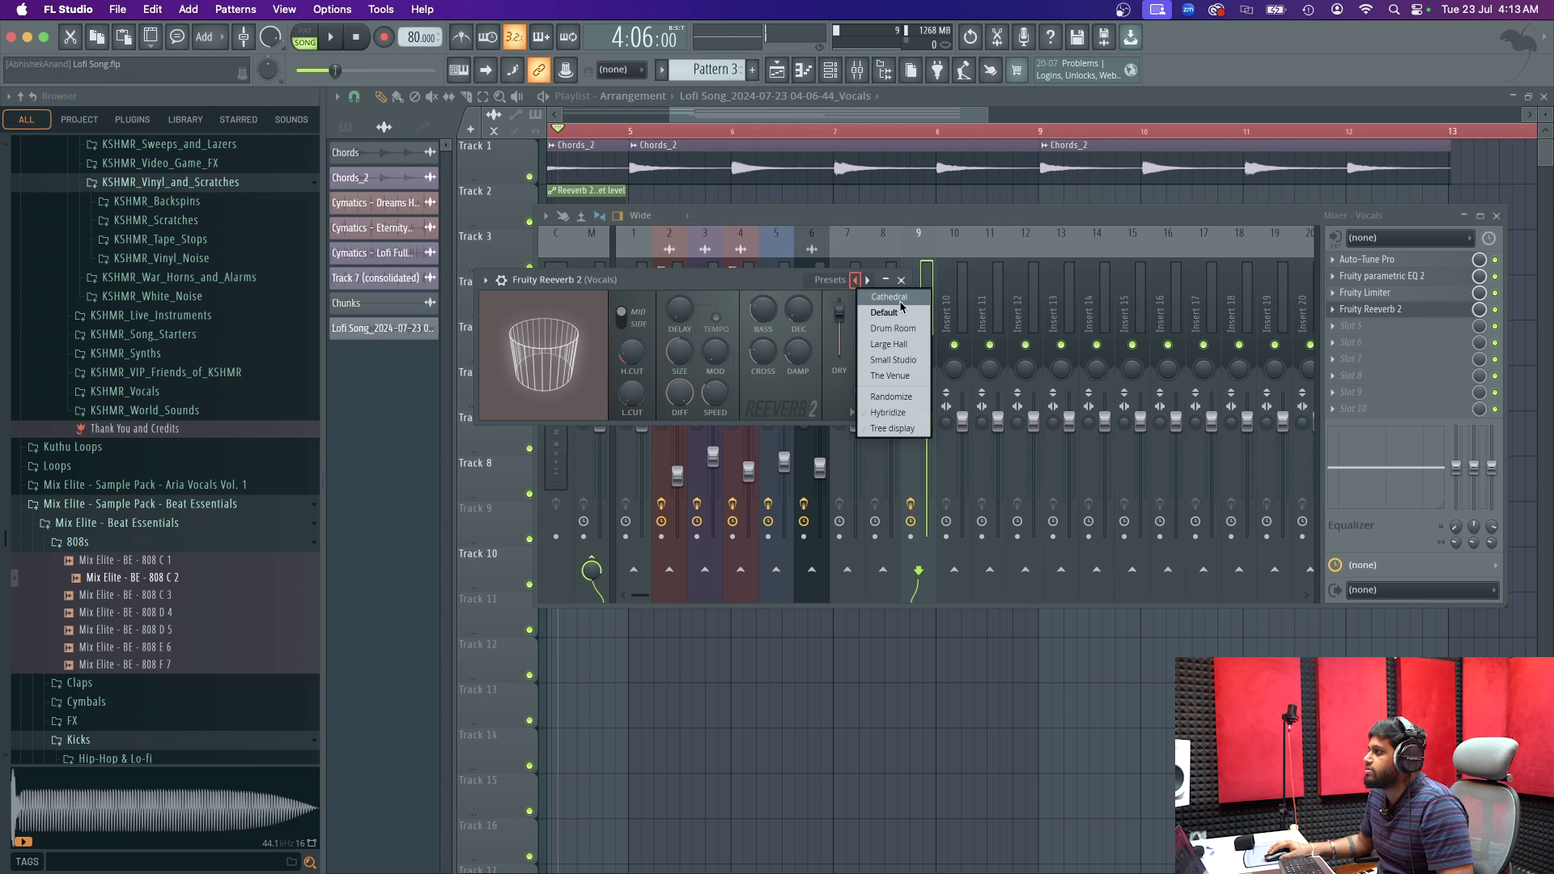
pyautogui.click(888, 343)
pyautogui.press('space')
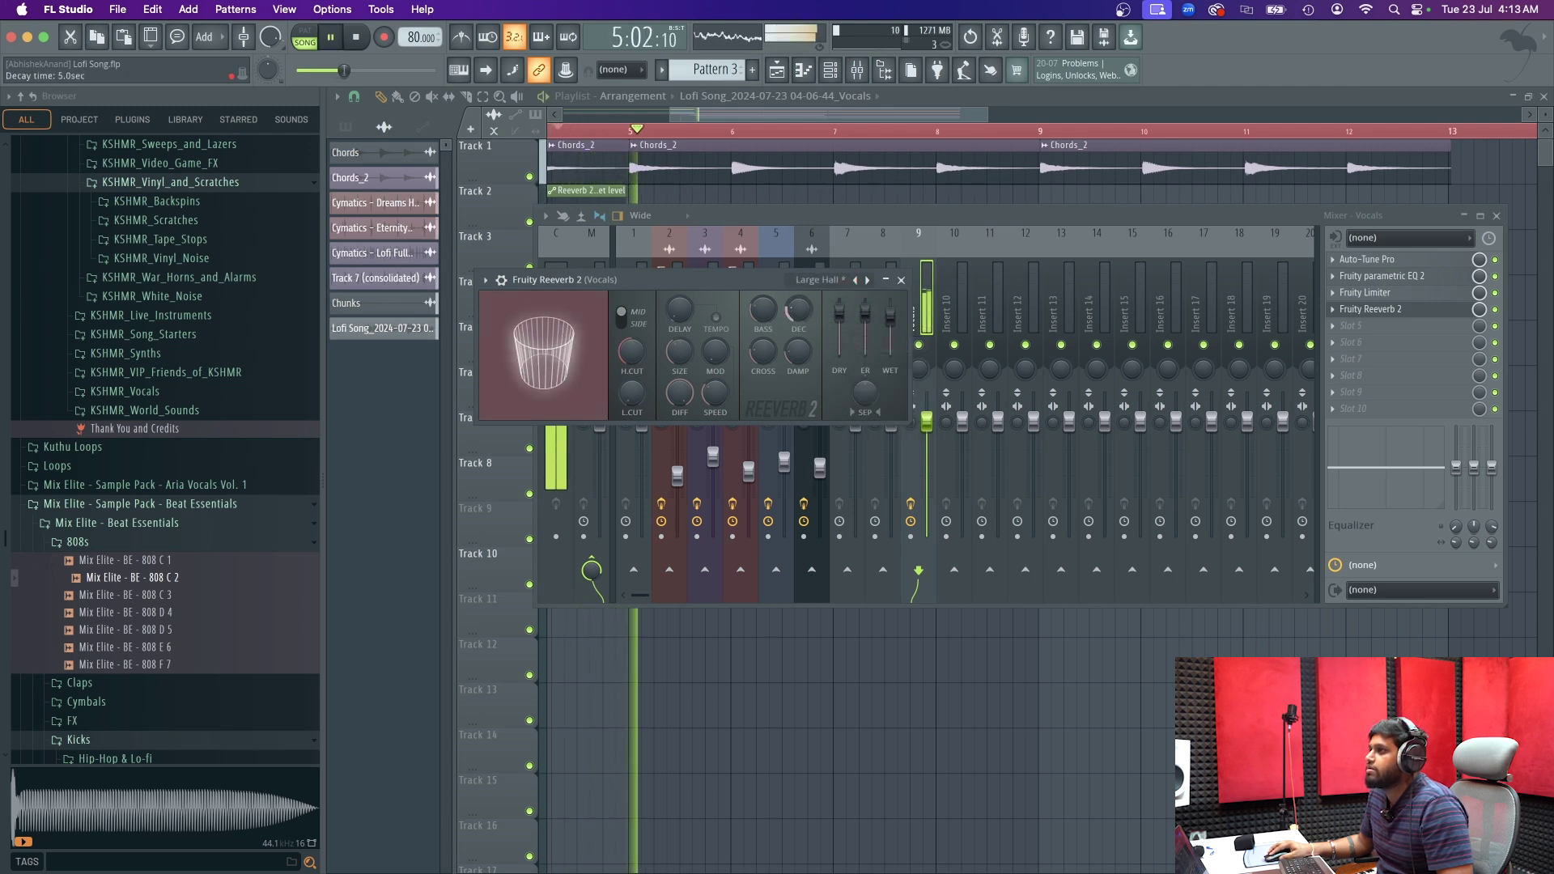
pyautogui.press('space')
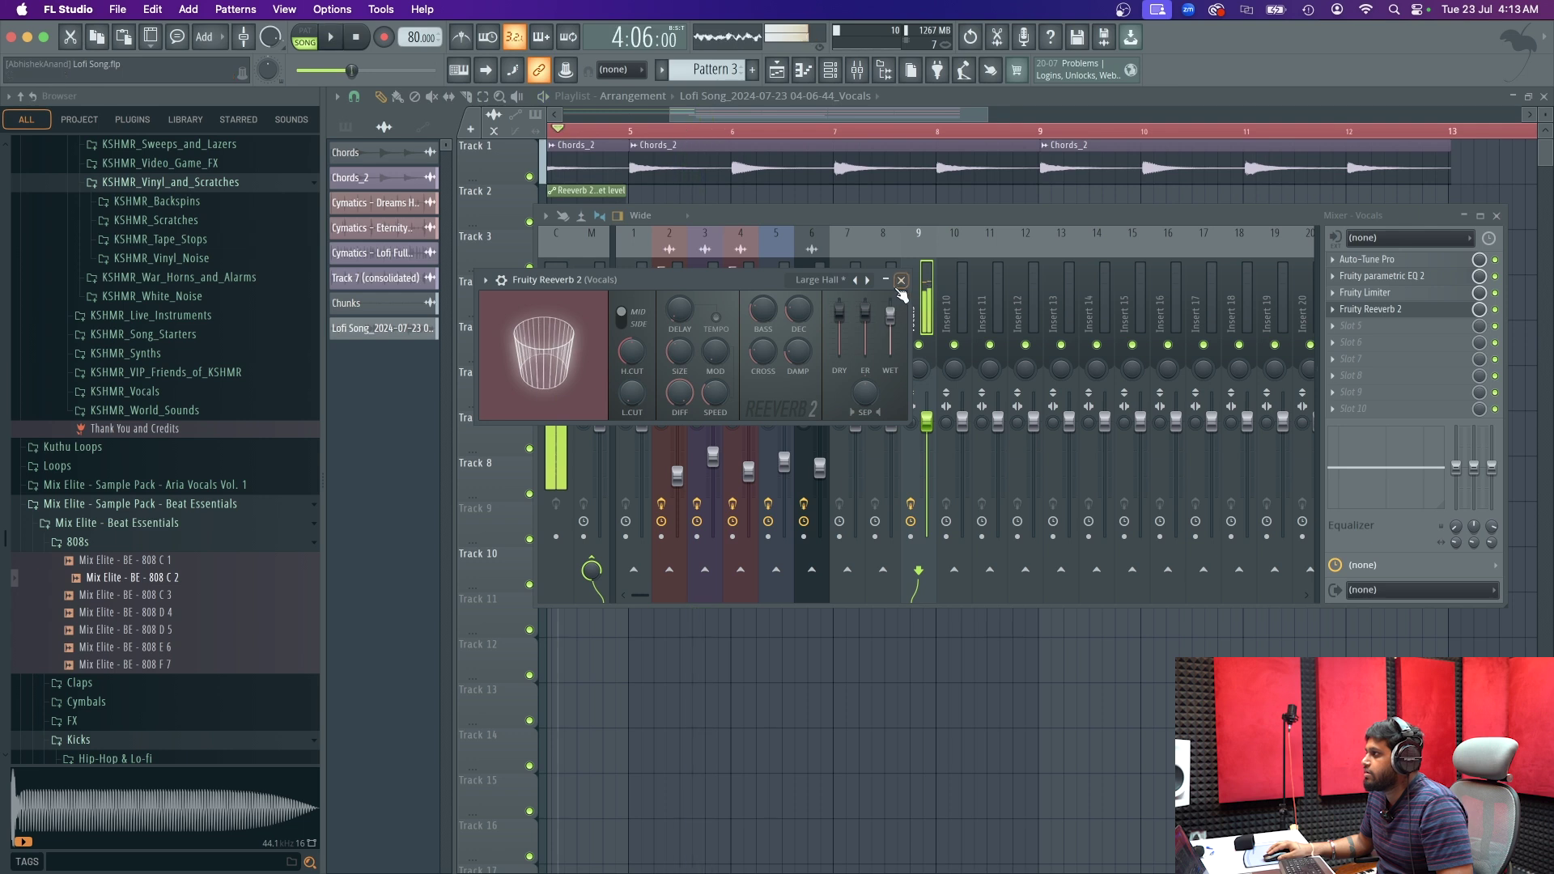
pyautogui.click(901, 280)
# - Copy the Vocals track's Fruity Reeverb 2 with its settings to Insert 10 and rename that track Rev Bus
pyautogui.click(1332, 309)
pyautogui.moveTo(1374, 402); pyautogui.dragTo(949, 313)
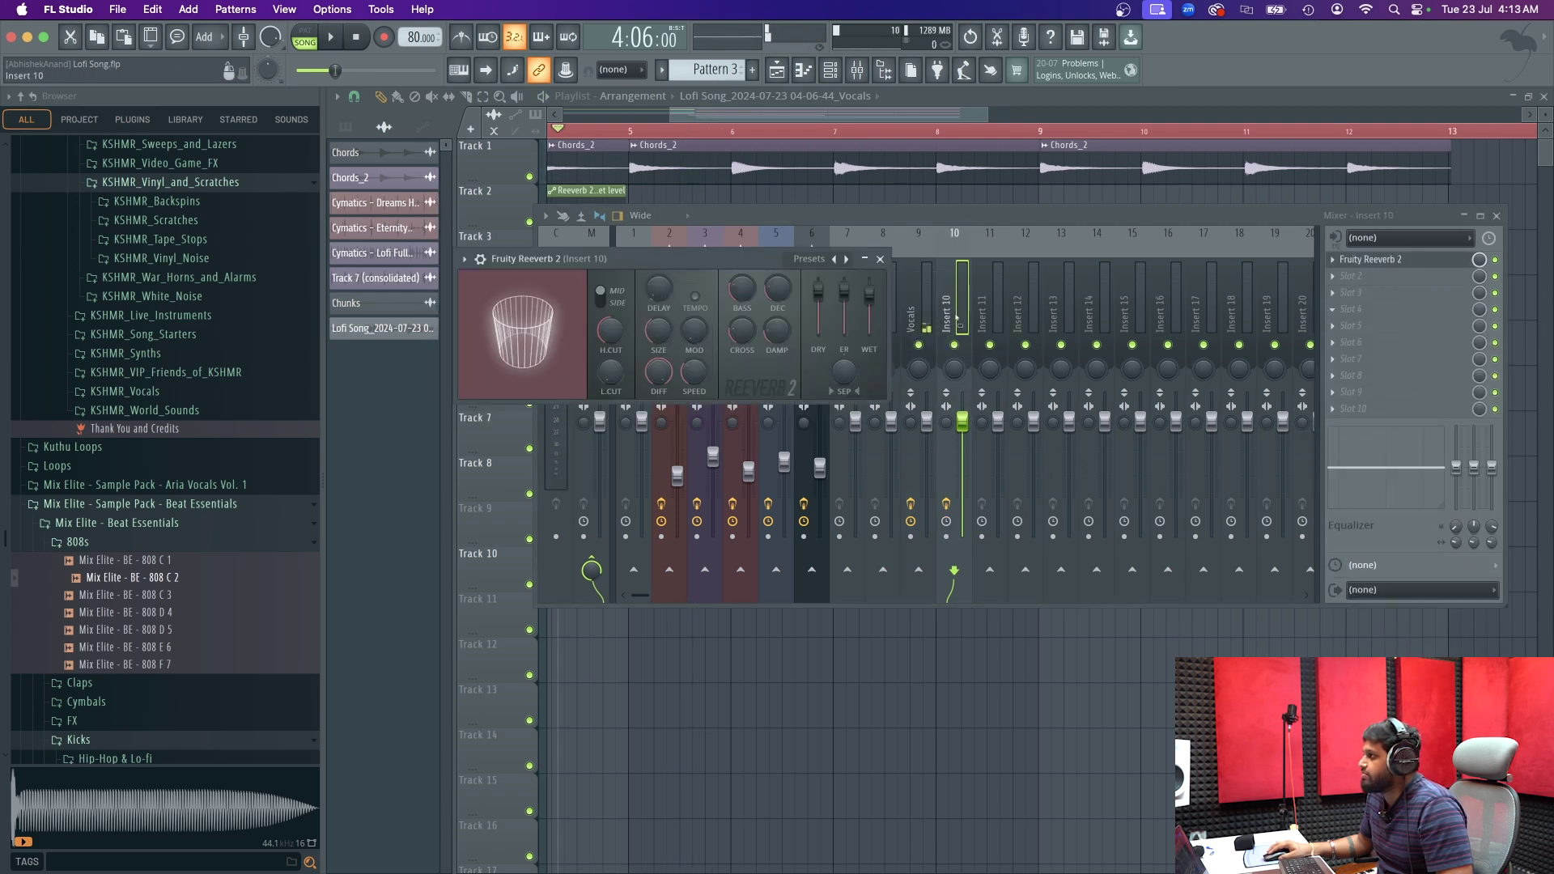
pyautogui.click(955, 319)
pyautogui.press('F2')
pyautogui.write('Rev Bus')
pyautogui.press('Return')
# - Delete Fruity Reeverb 2 from the Vocals track and send Vocals to the Rev Bus track
pyautogui.click(923, 316)
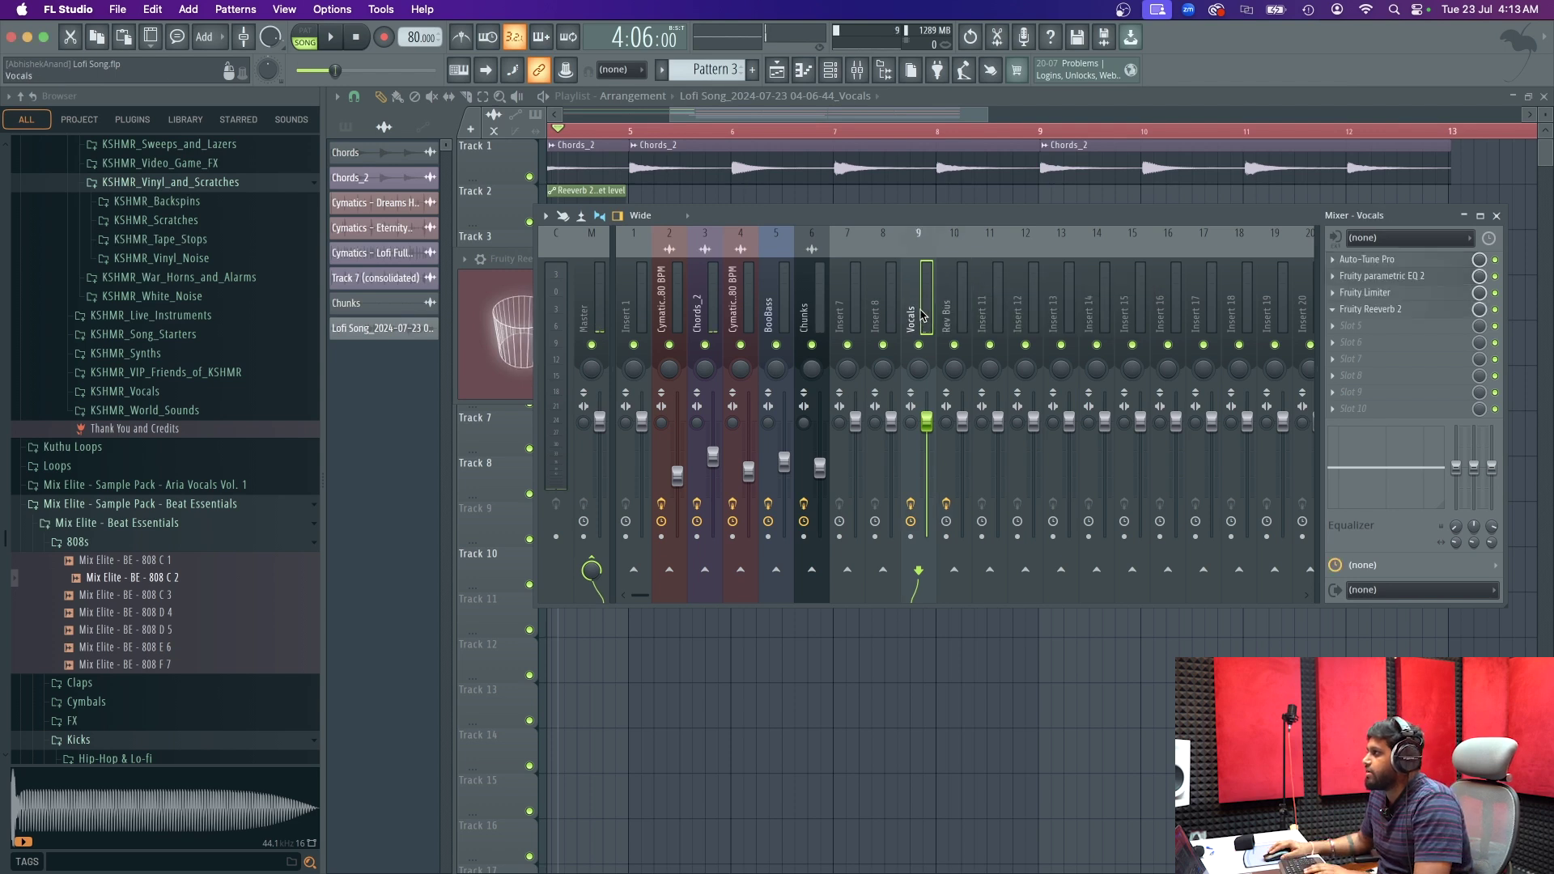
pyautogui.click(1343, 325)
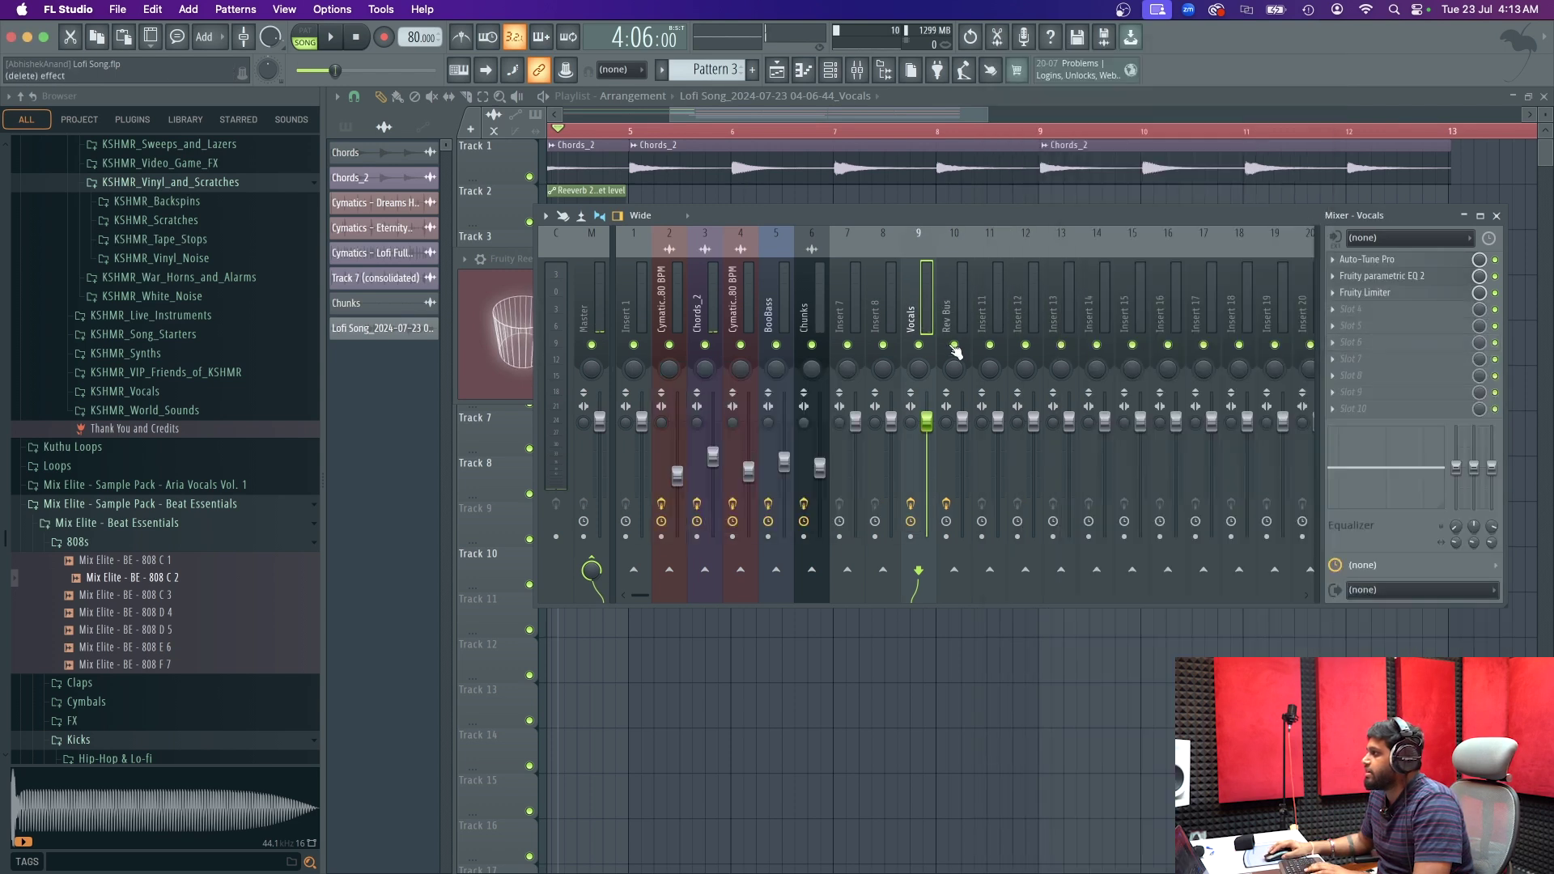
pyautogui.click(944, 315)
pyautogui.press('Left')
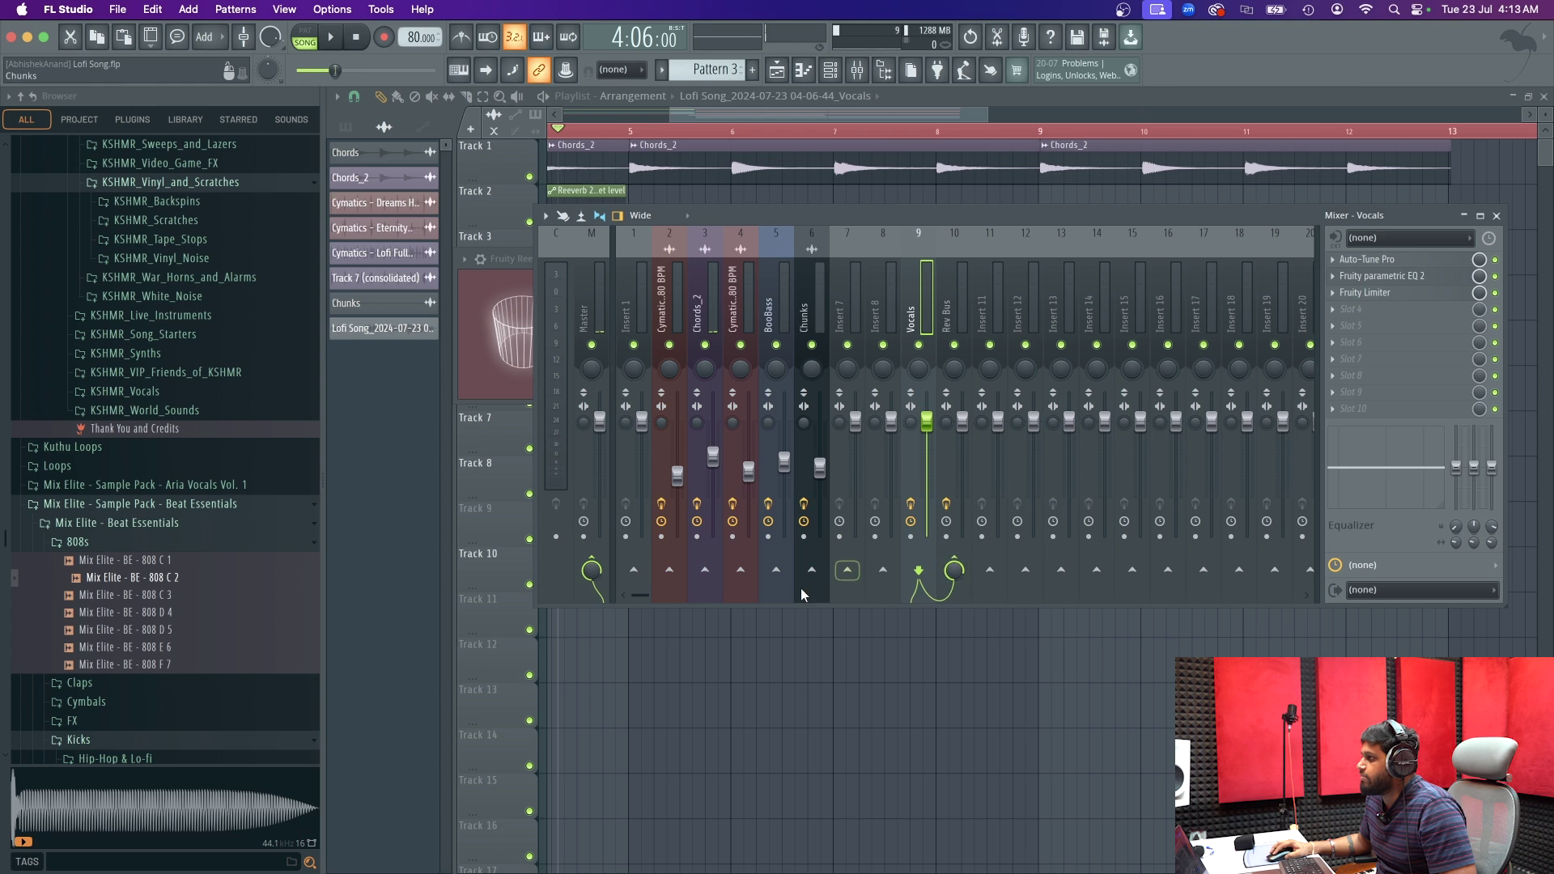
# - Turn the Rev Bus reverb's dry level down fully and add Fruity Parametric EQ 2 to the track's second slot
pyautogui.click(949, 315)
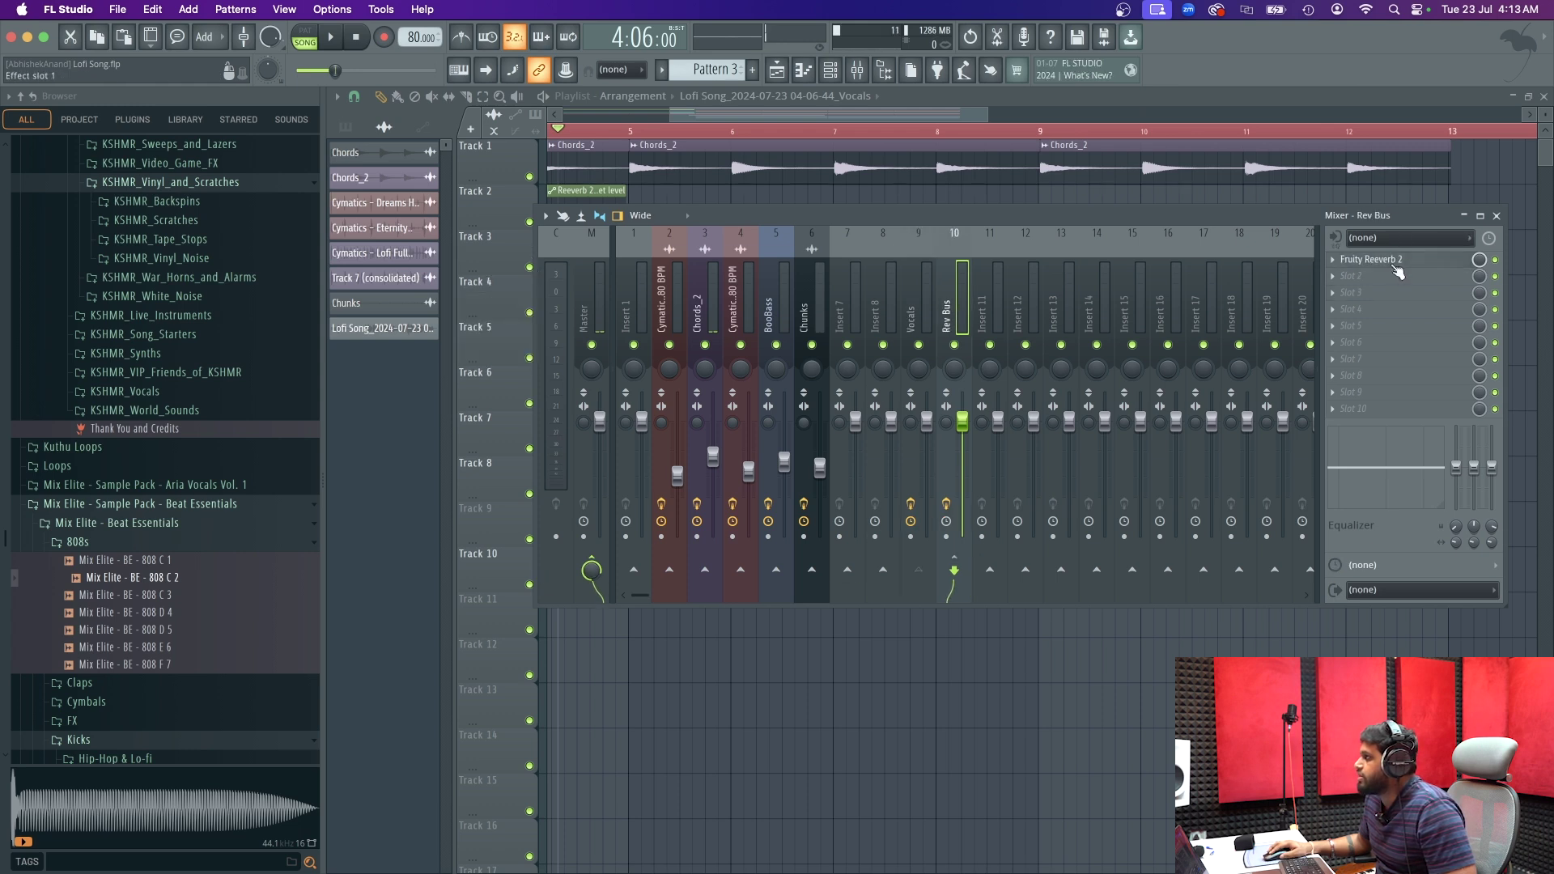
pyautogui.click(1376, 260)
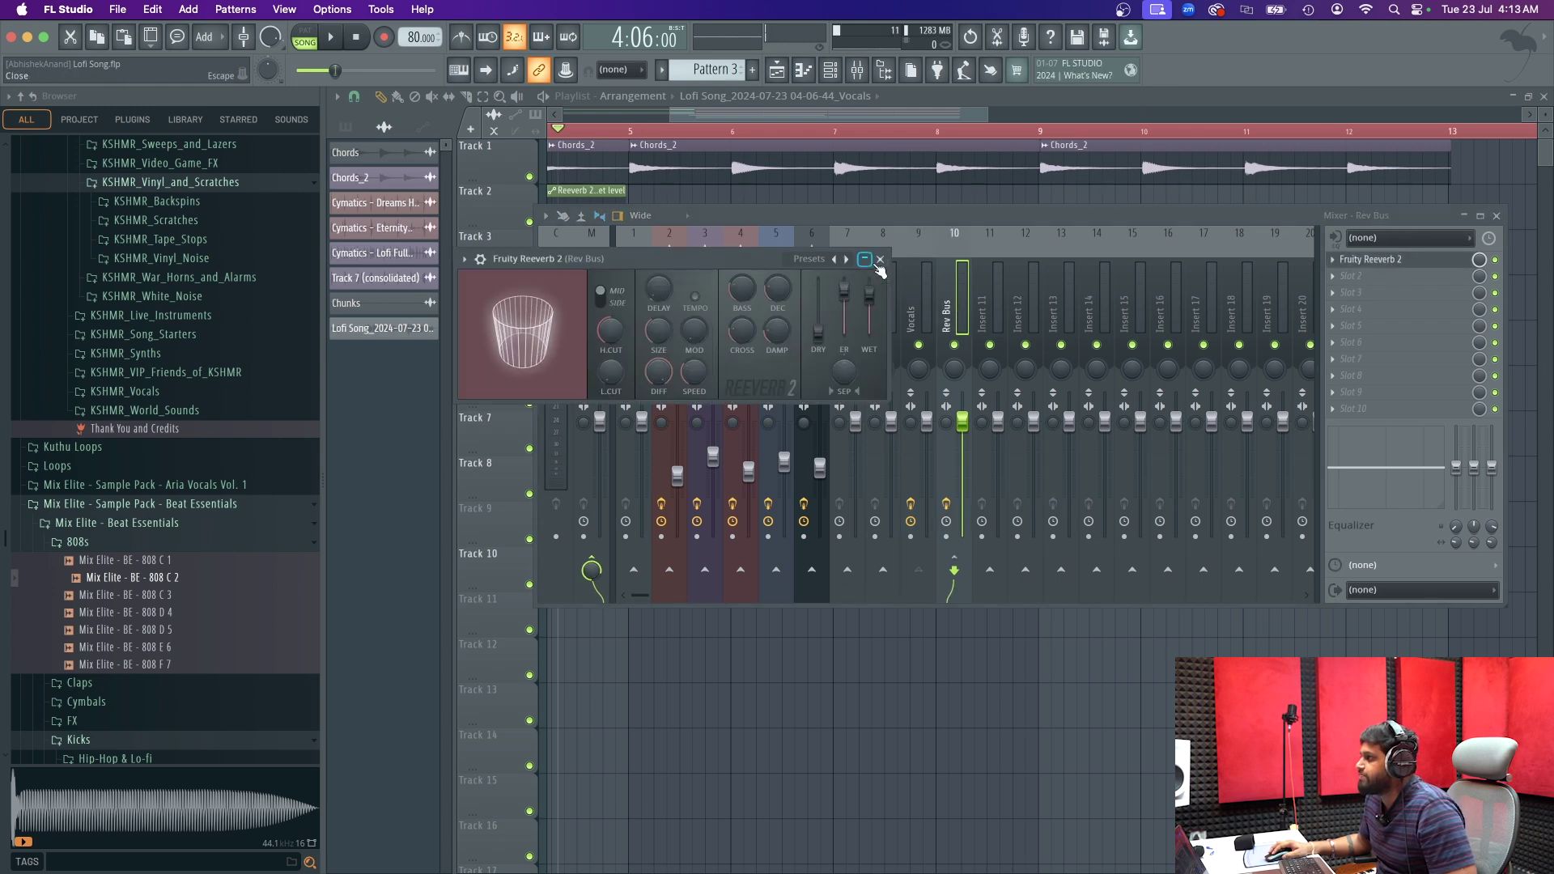
pyautogui.click(1390, 281)
pyautogui.click(1052, 640)
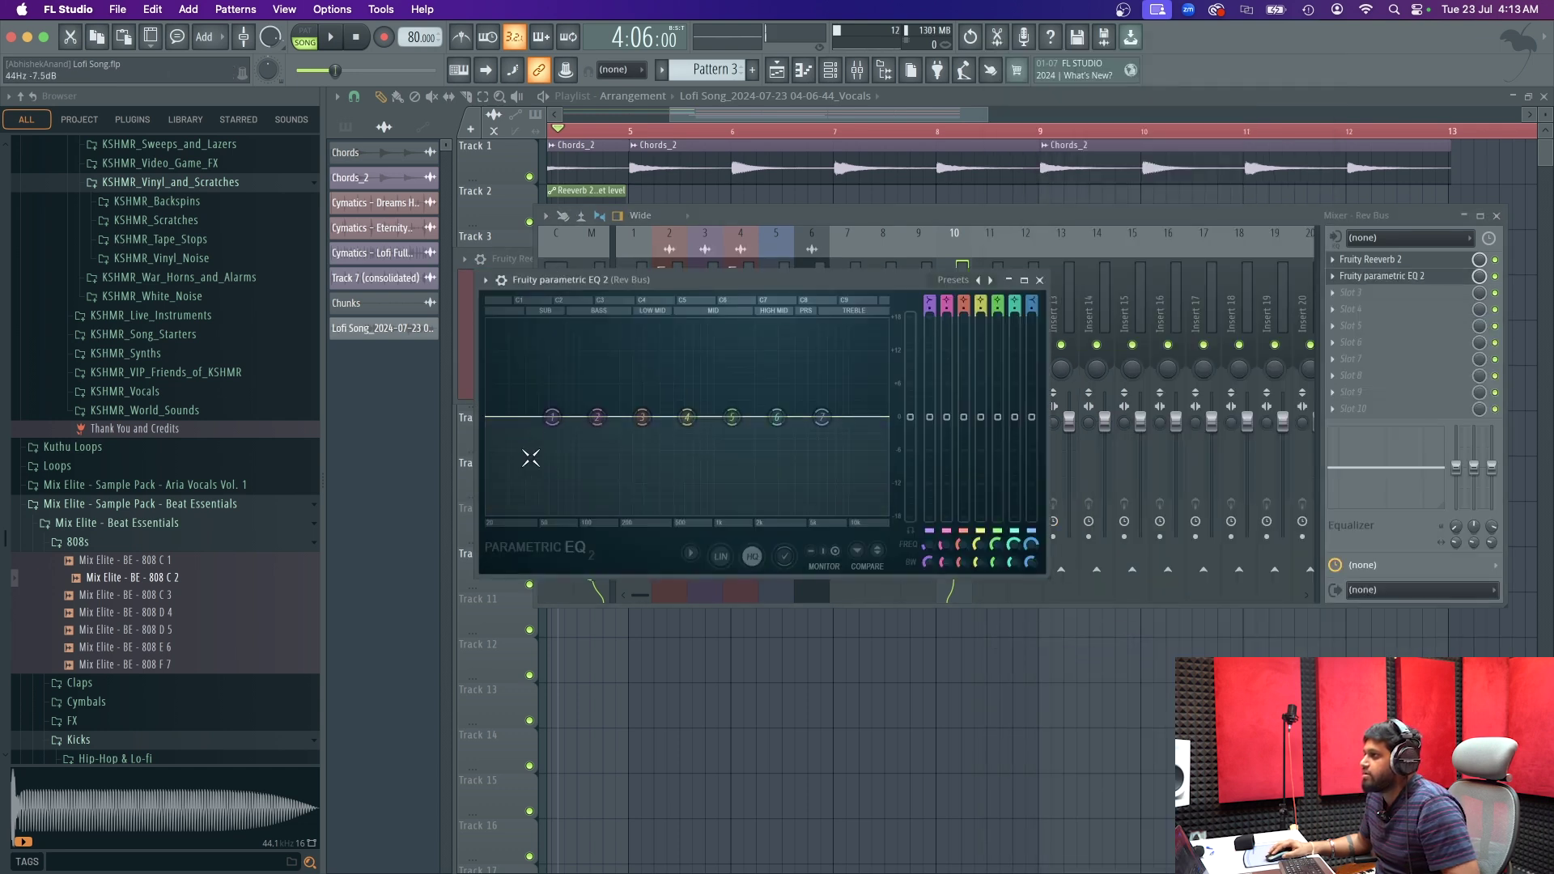
# - Make band 1 of the Rev Bus EQ a high-pass filter, raise its cutoff into the mids during playback and close the EQ
pyautogui.moveTo(566, 465)
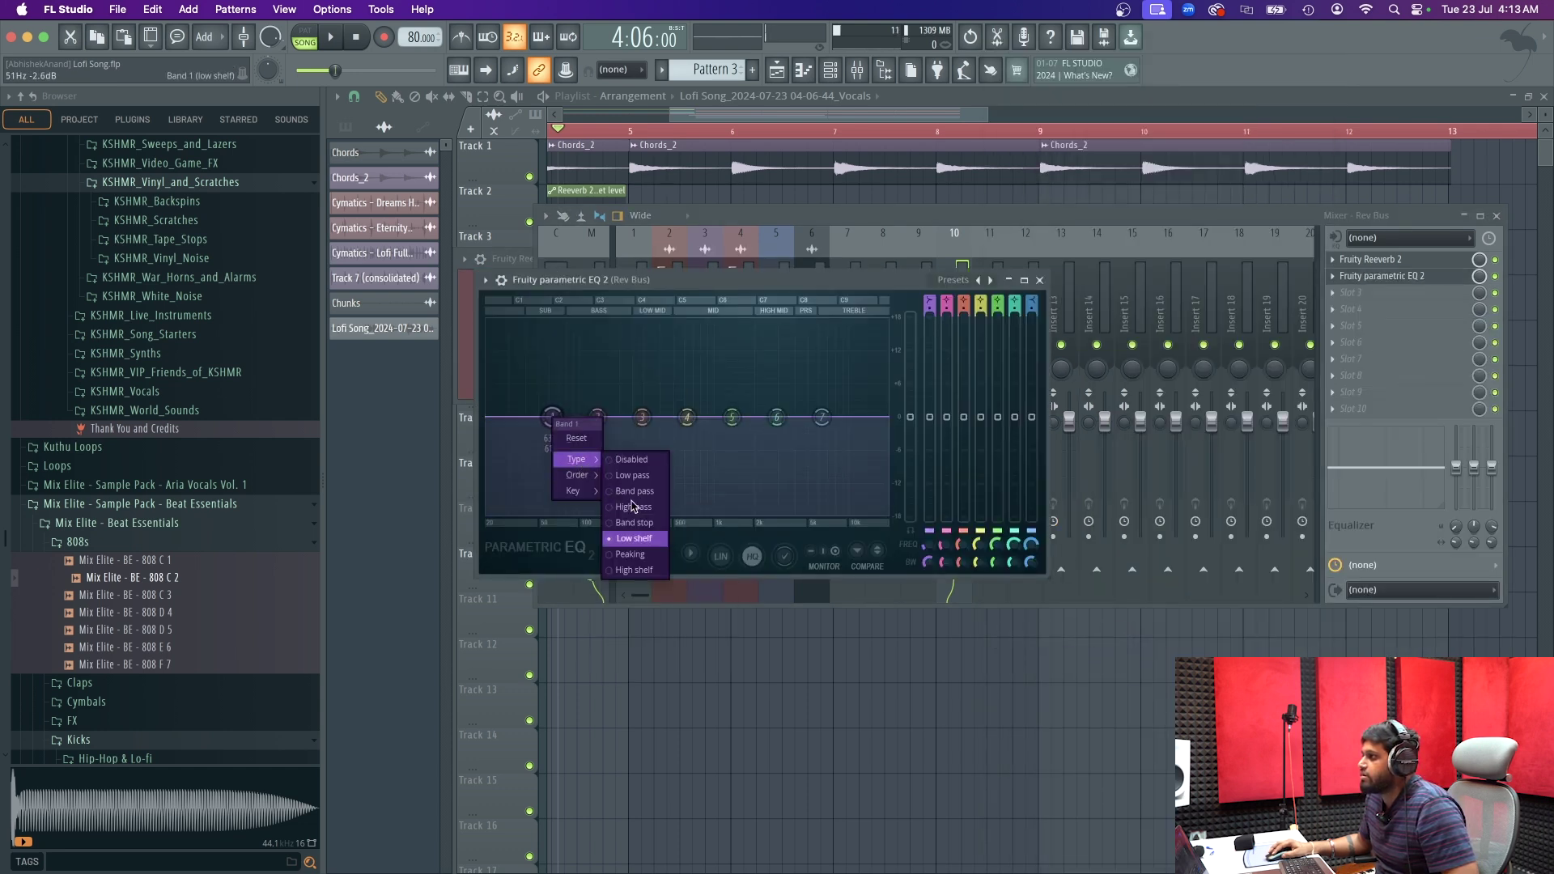
pyautogui.click(625, 506)
pyautogui.press('space')
pyautogui.moveTo(553, 418); pyautogui.dragTo(673, 417)
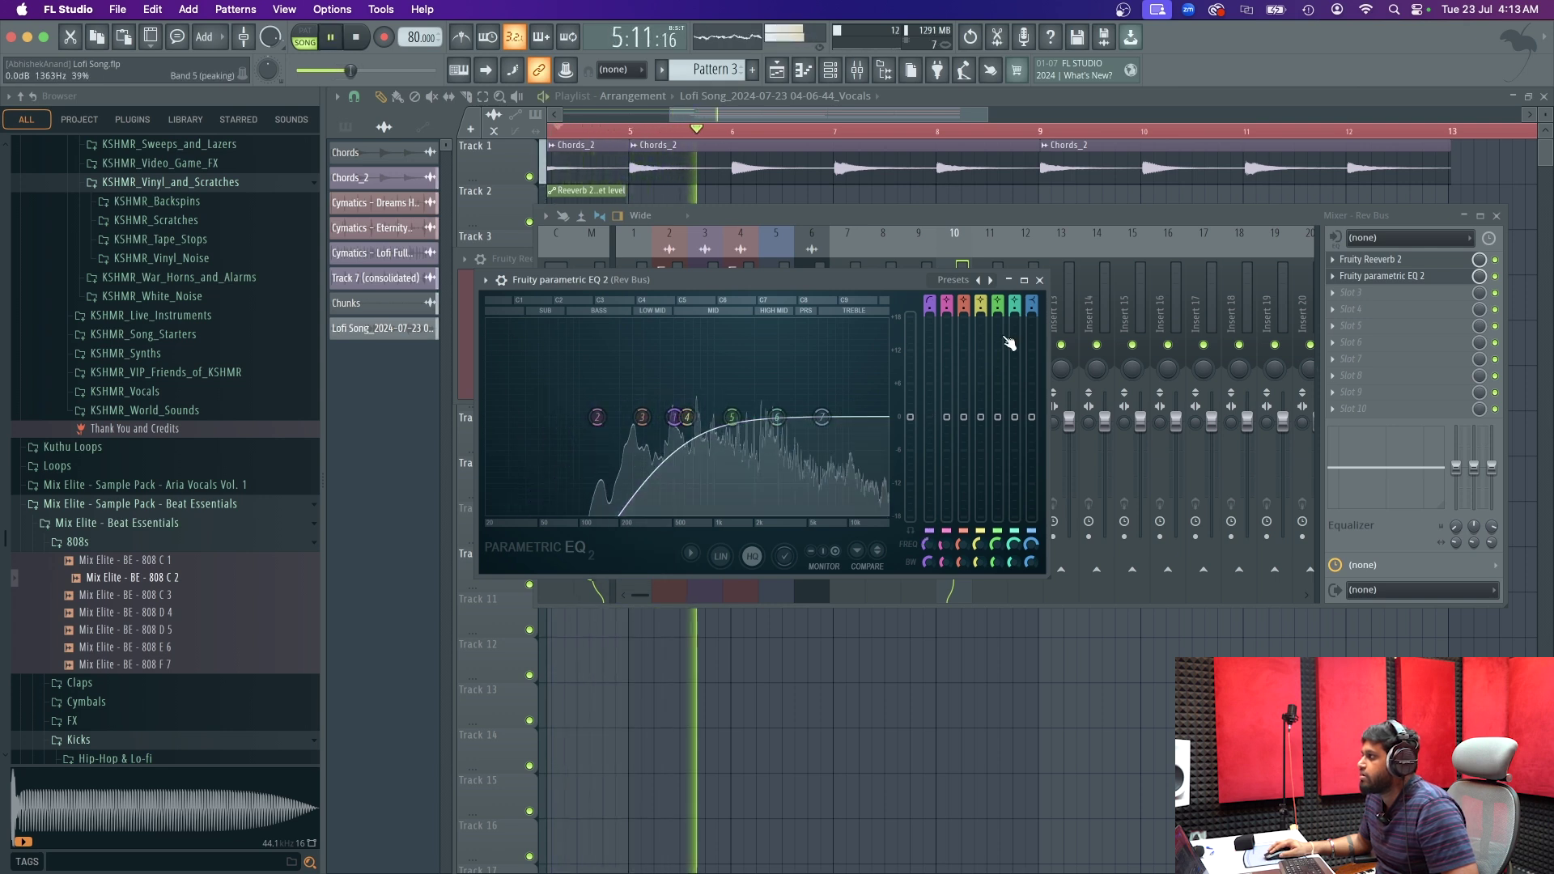
pyautogui.click(1039, 280)
# - Lower the Rev Bus fader during playback and send the Vocals track to Insert 11
pyautogui.moveTo(962, 431); pyautogui.dragTo(962, 479)
pyautogui.press('space')
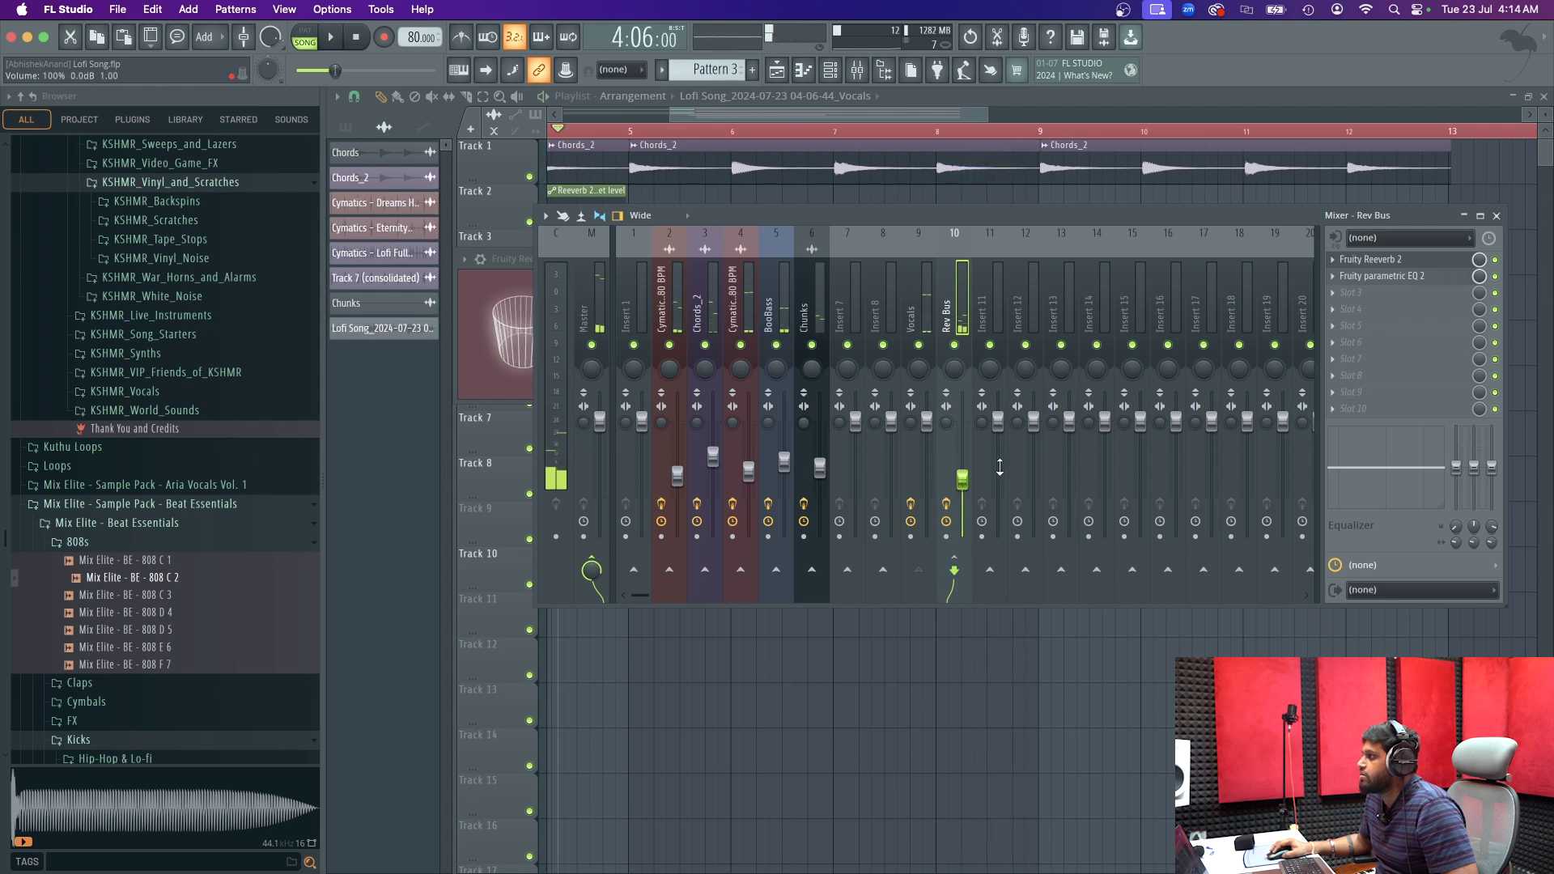
pyautogui.click(928, 318)
pyautogui.click(991, 548)
# - Add Fruity Delay Bank to the first effect slot of Insert 11
pyautogui.click(1343, 265)
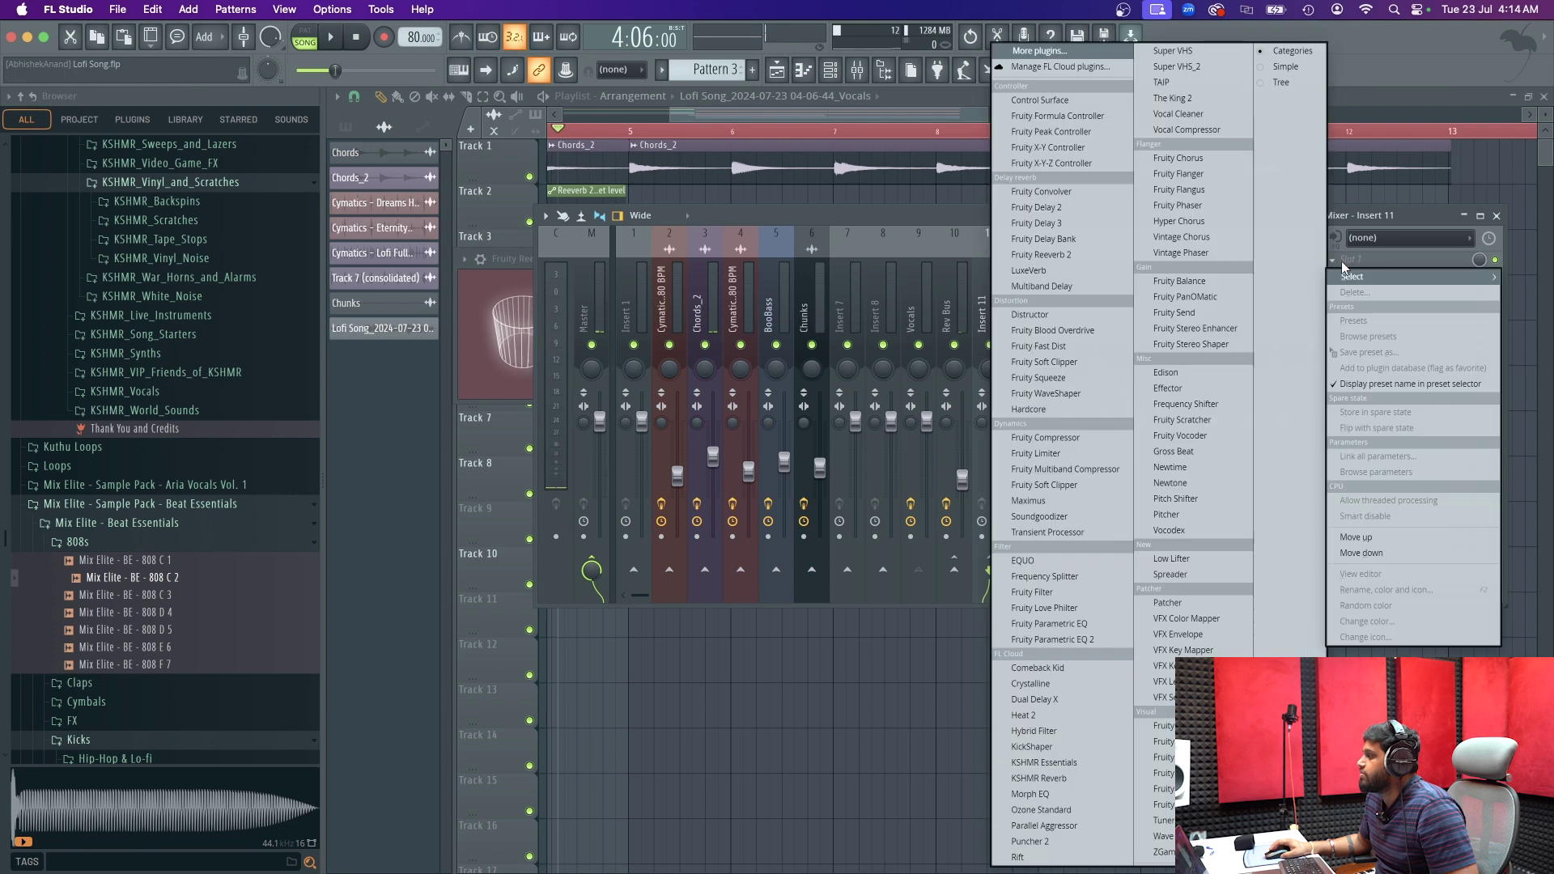
pyautogui.click(1084, 53)
pyautogui.write('dela')
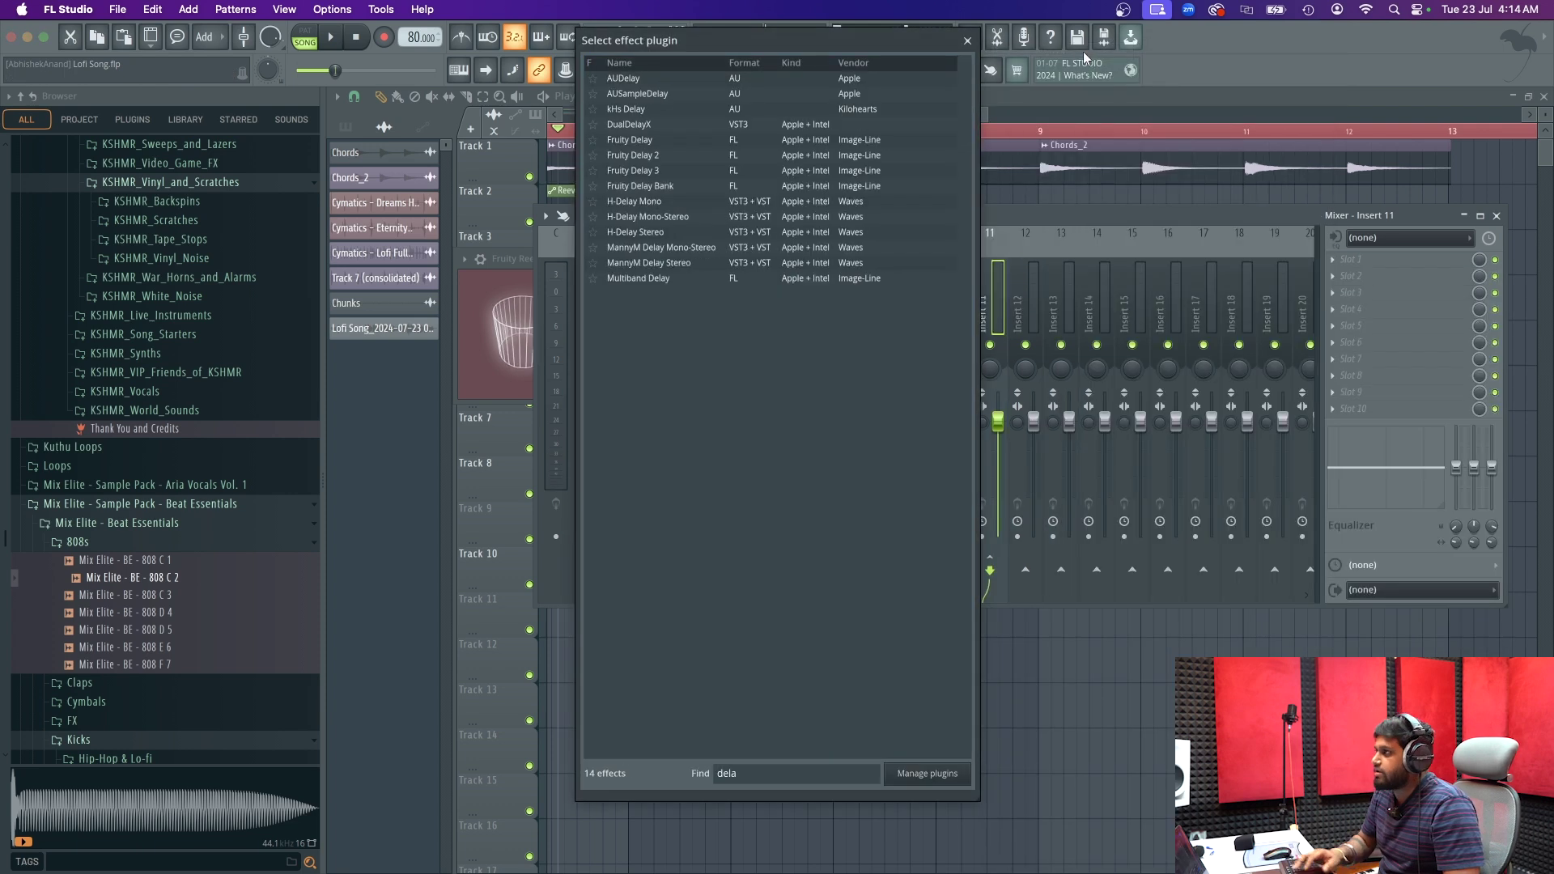
pyautogui.doubleClick(663, 187)
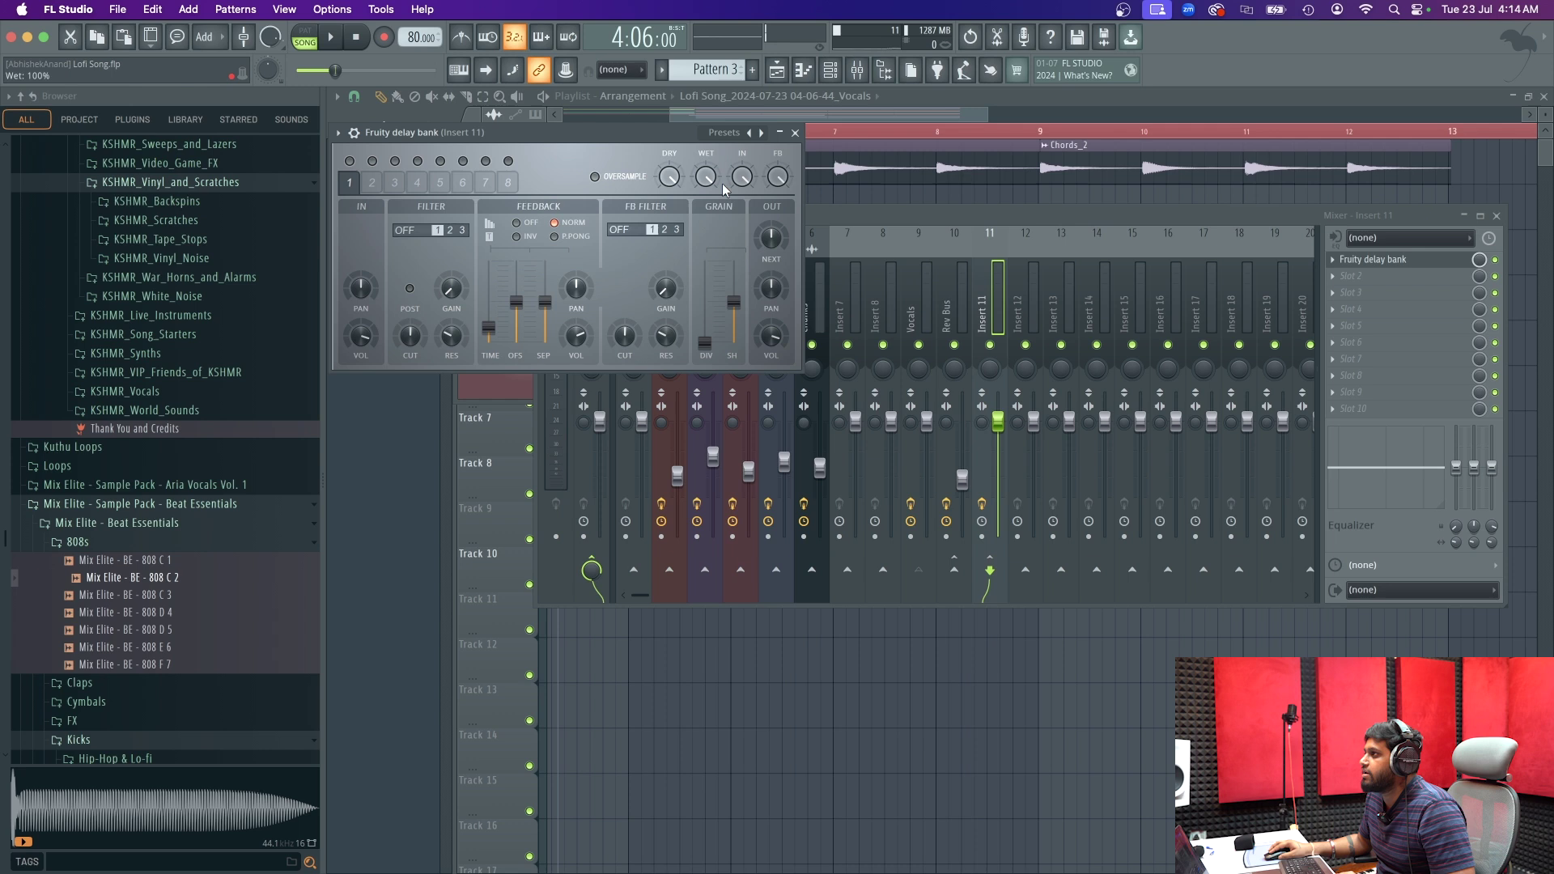
# - Load the Default preset in Fruity Delay Bank, set its dry level to 0% and close it
pyautogui.click(761, 133)
pyautogui.click(791, 302)
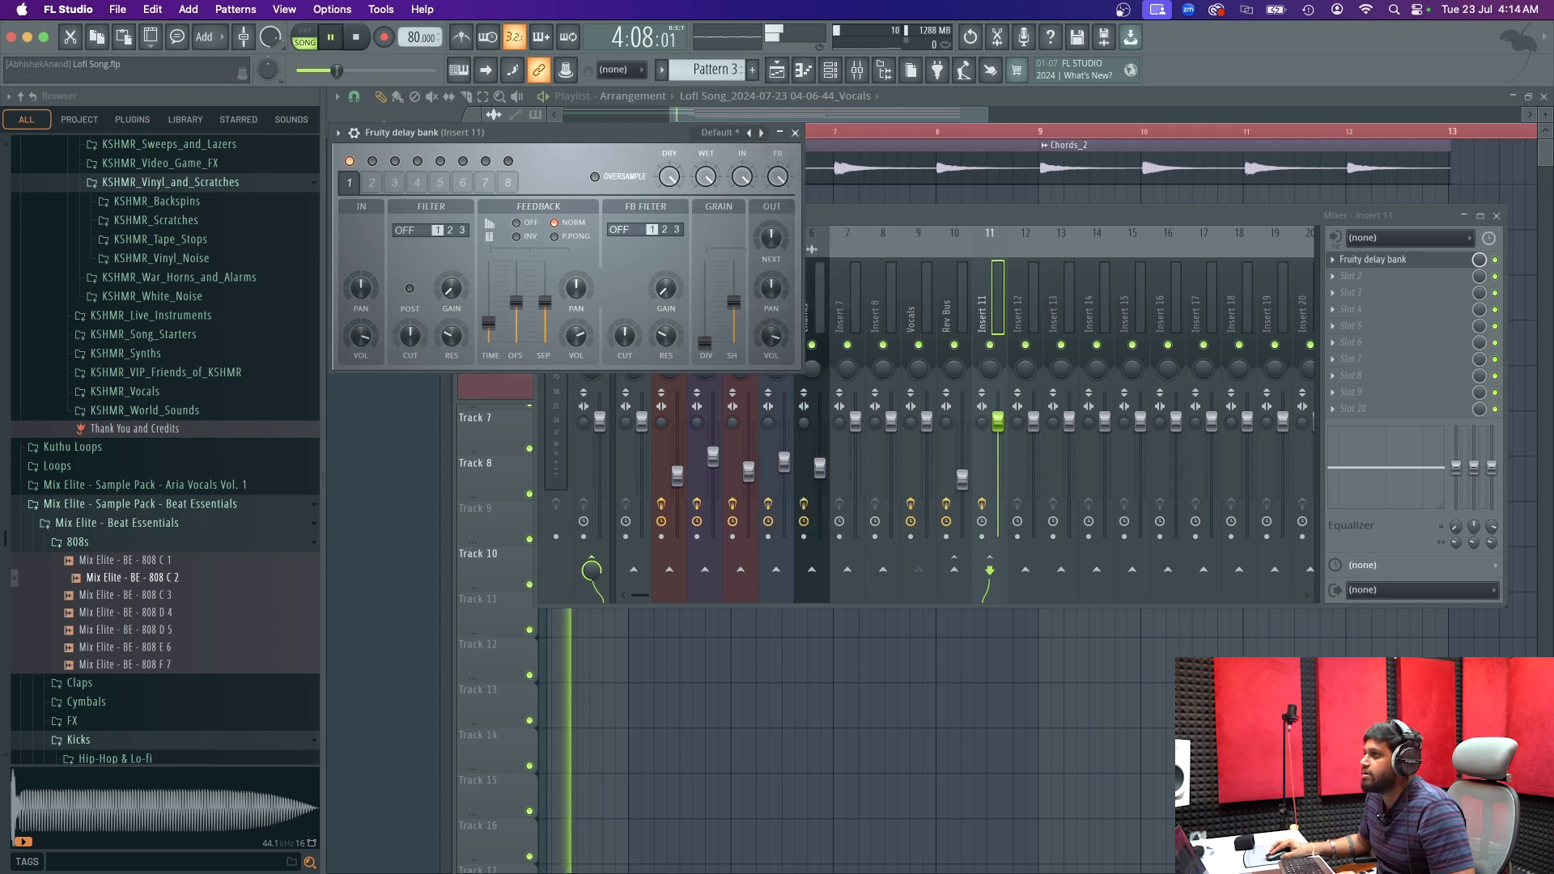
pyautogui.click(985, 314)
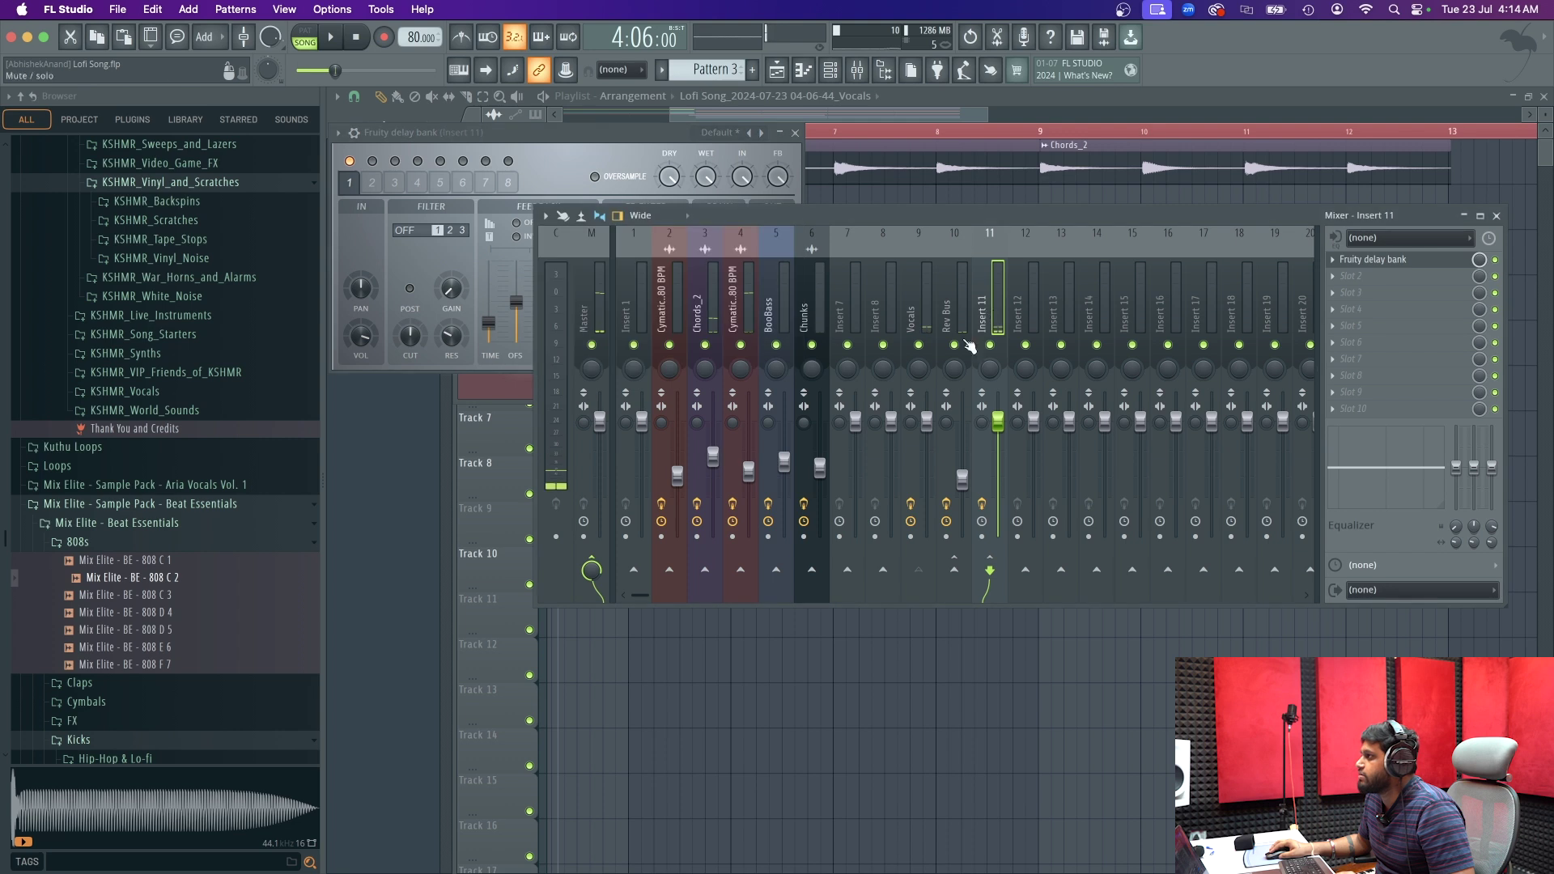
pyautogui.click(690, 194)
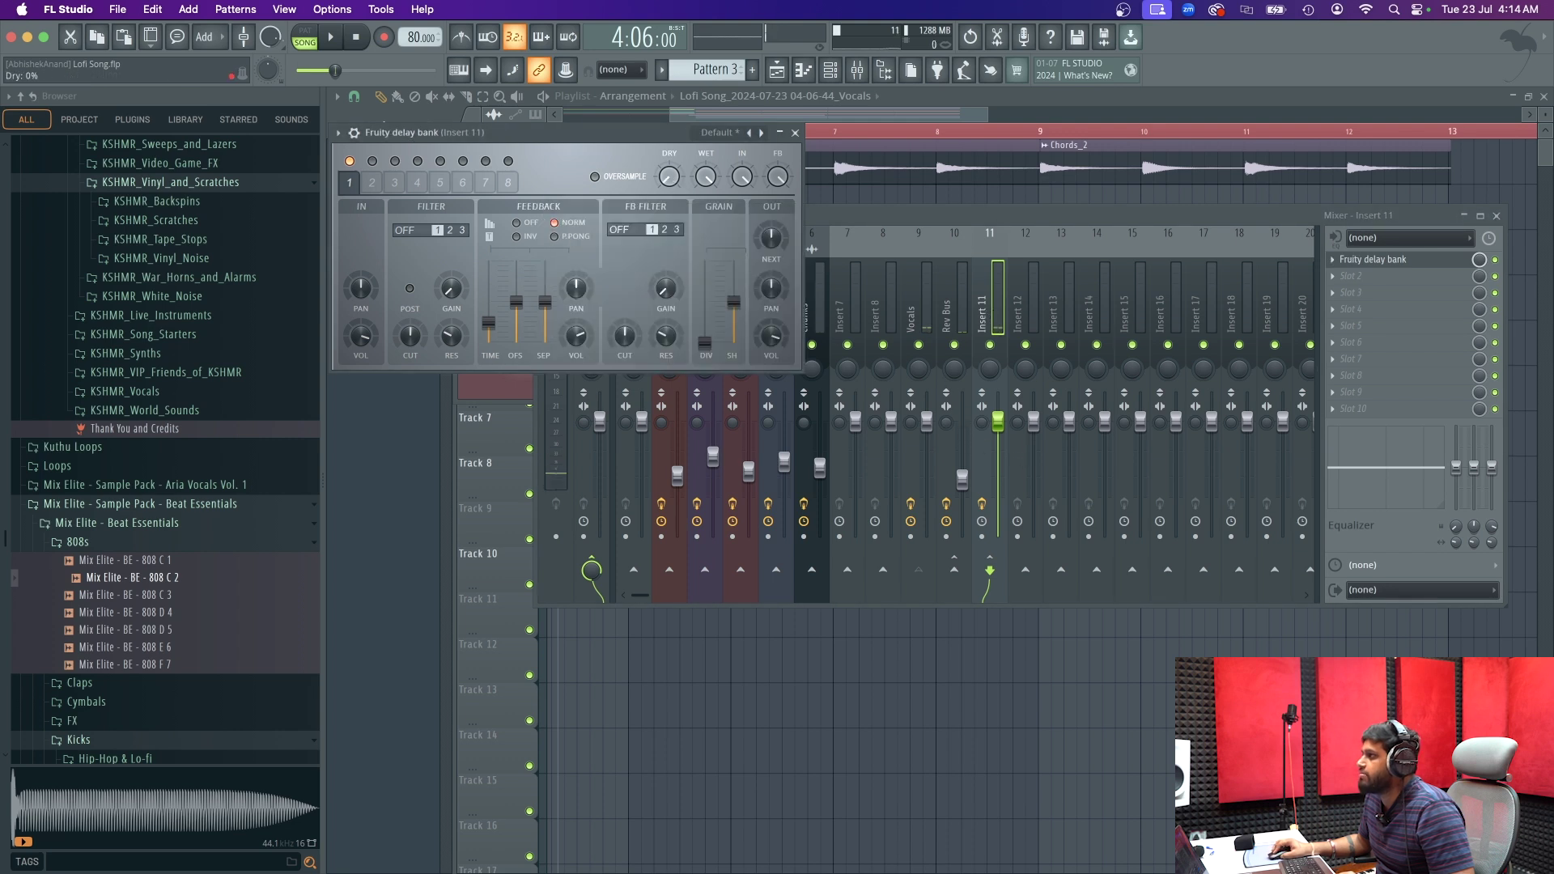
pyautogui.click(795, 132)
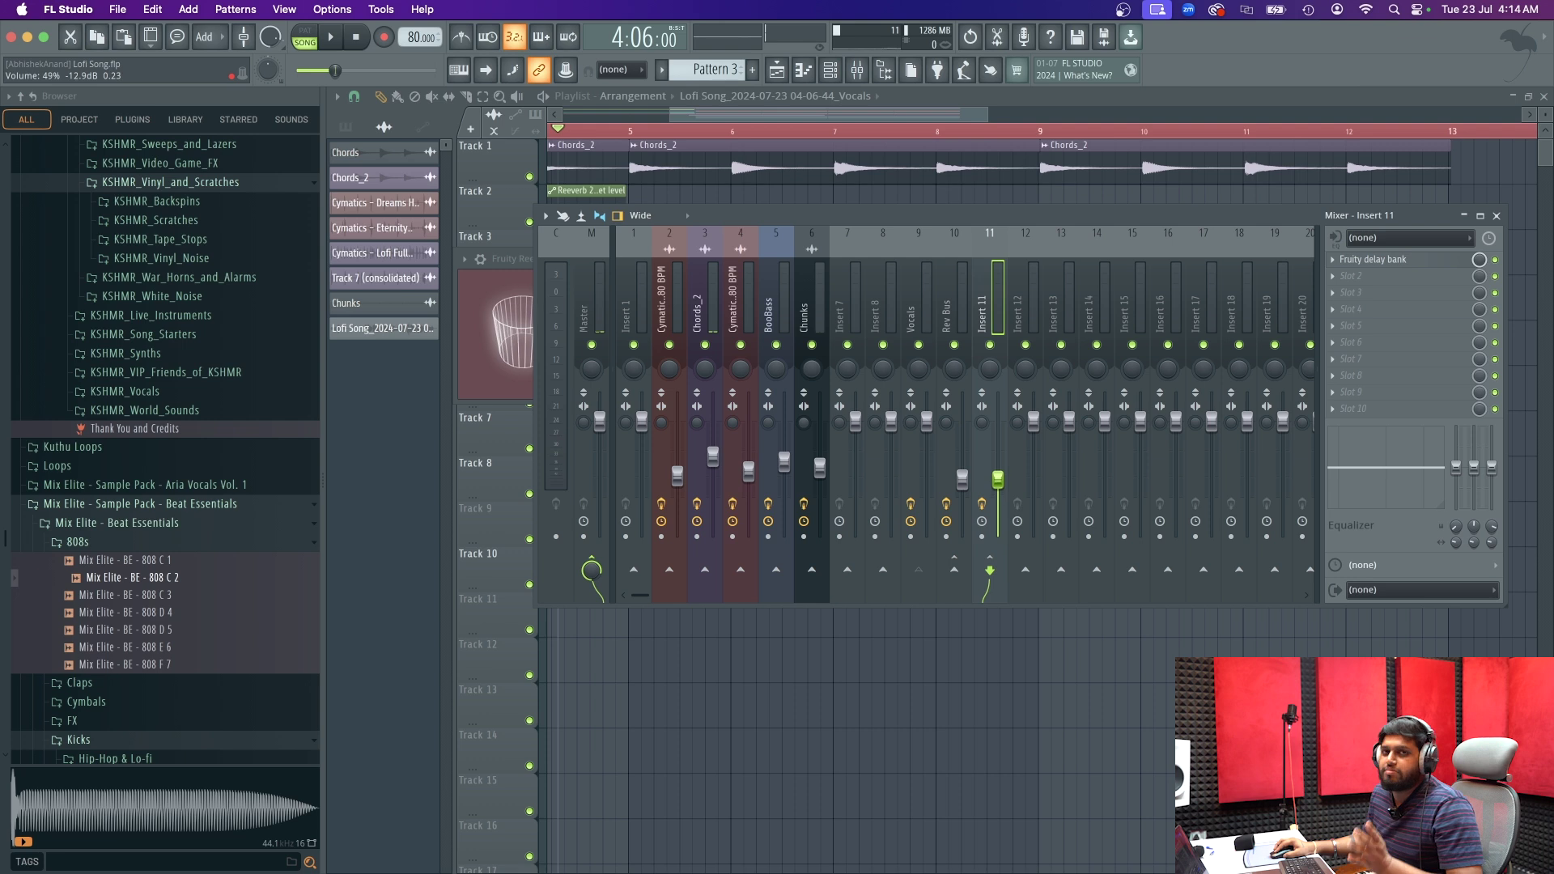
# - Rename Insert 11 as Delay, and reduce its volume to about 38% and its low EQ band to -18 during playback
pyautogui.doubleClick(999, 317)
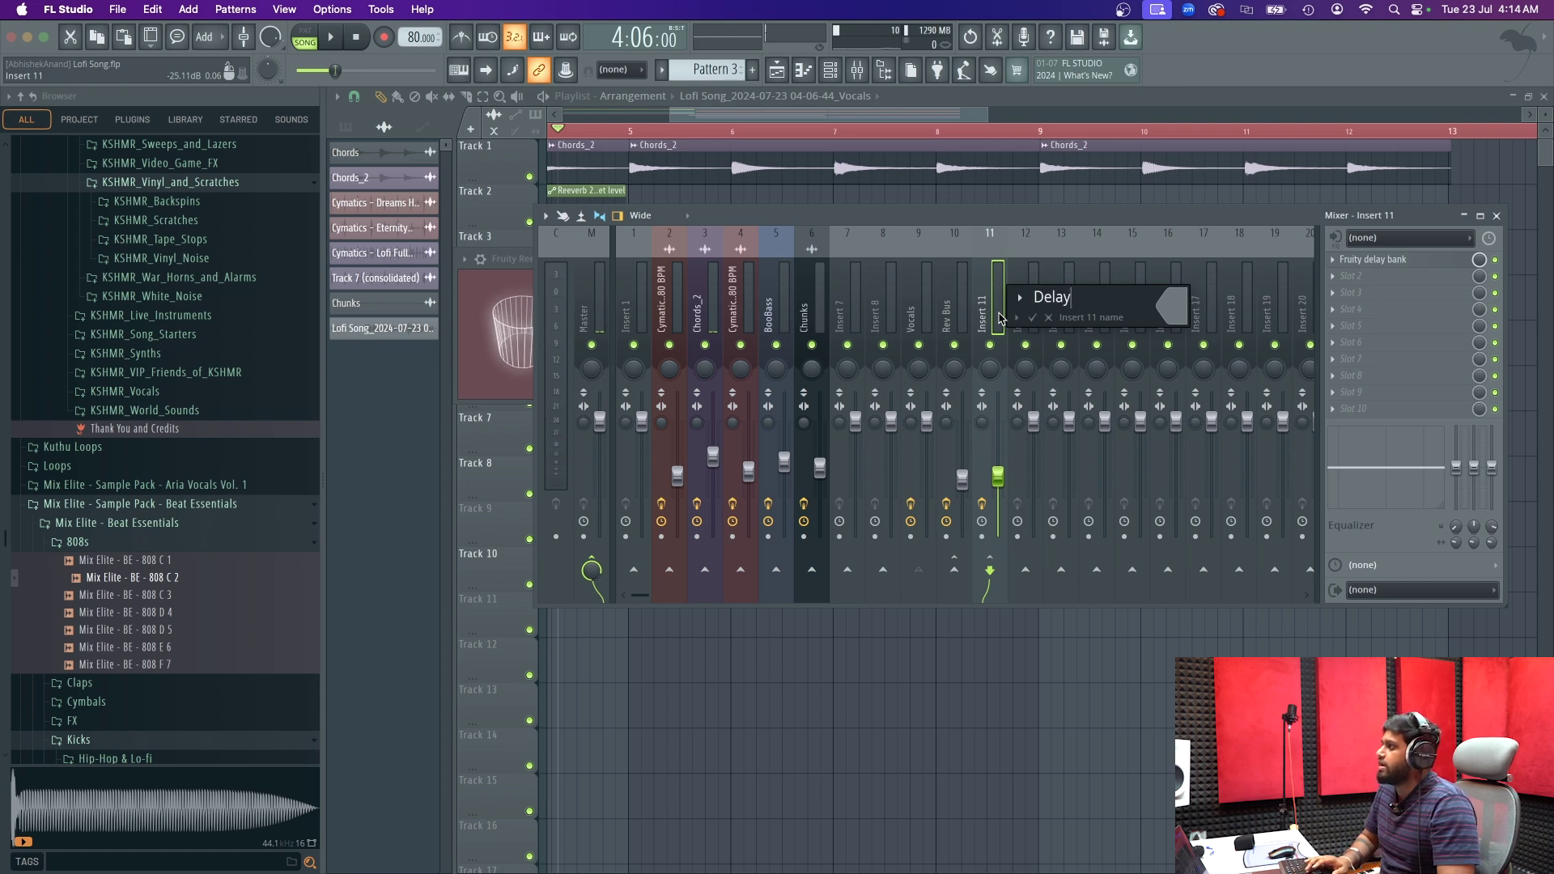
pyautogui.write('Delay')
pyautogui.press('Return')
pyautogui.press('space')
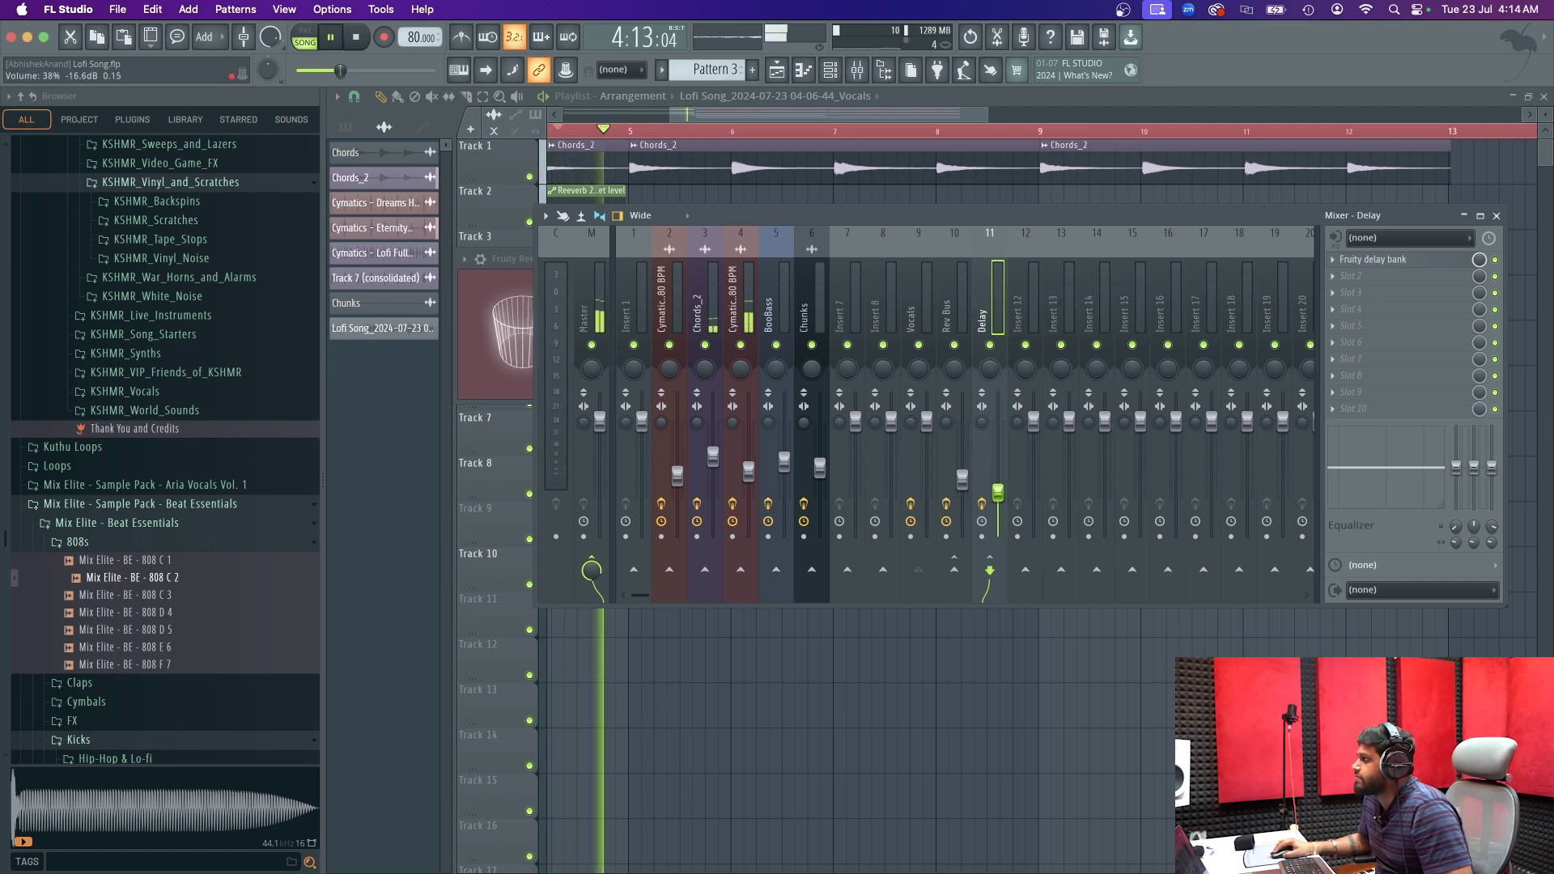
pyautogui.moveTo(1455, 468); pyautogui.dragTo(1455, 498)
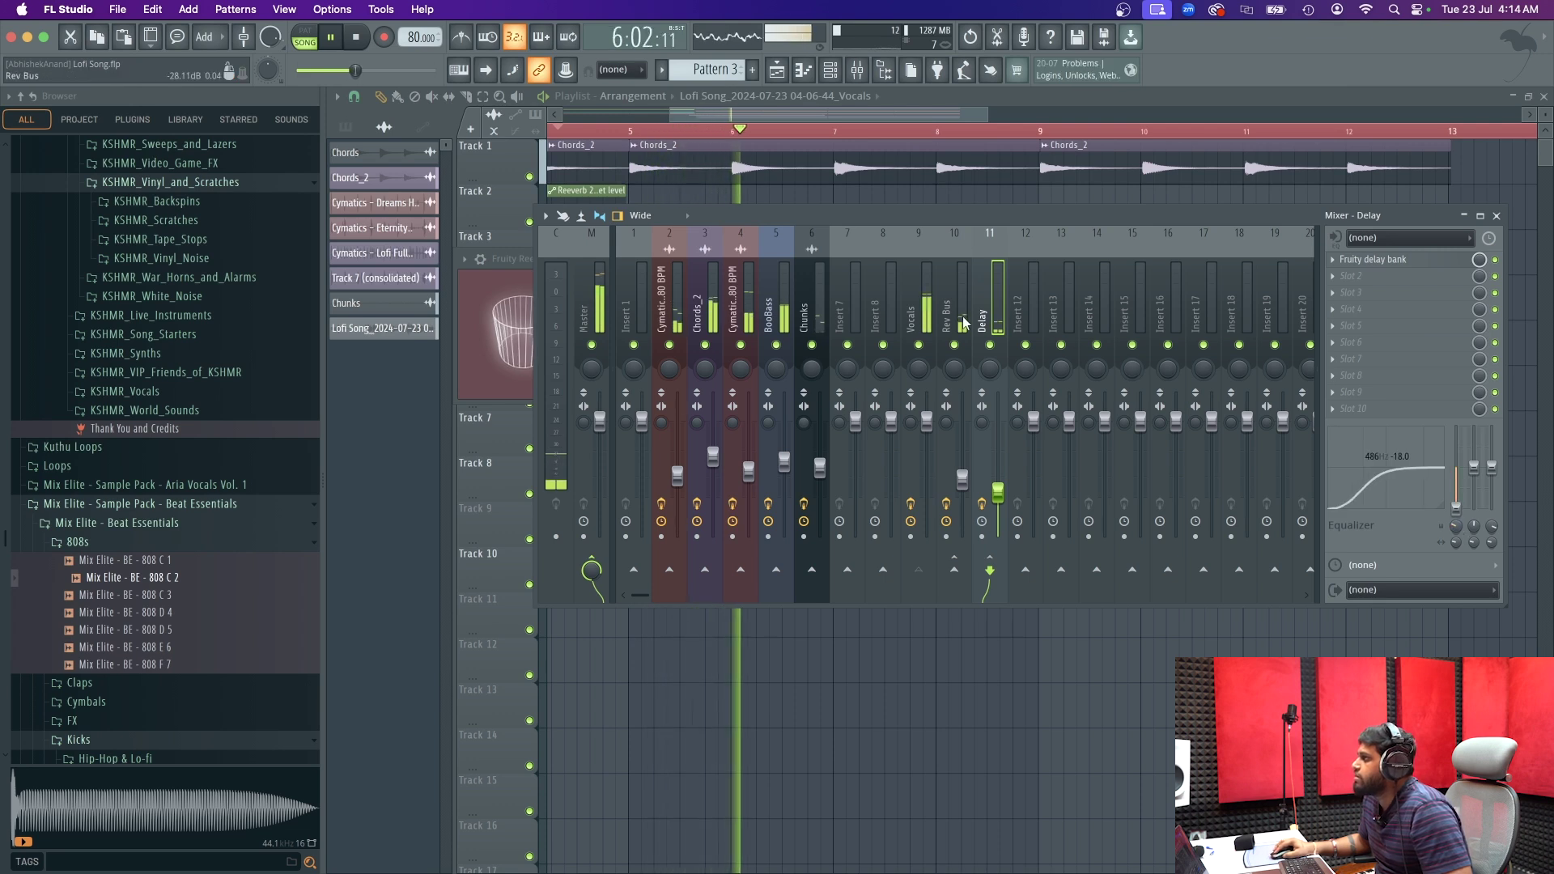
# - Set the gain of the Vocals track's Fruity Limiter to about 1.3 dB during playback and close the limiter
pyautogui.click(916, 315)
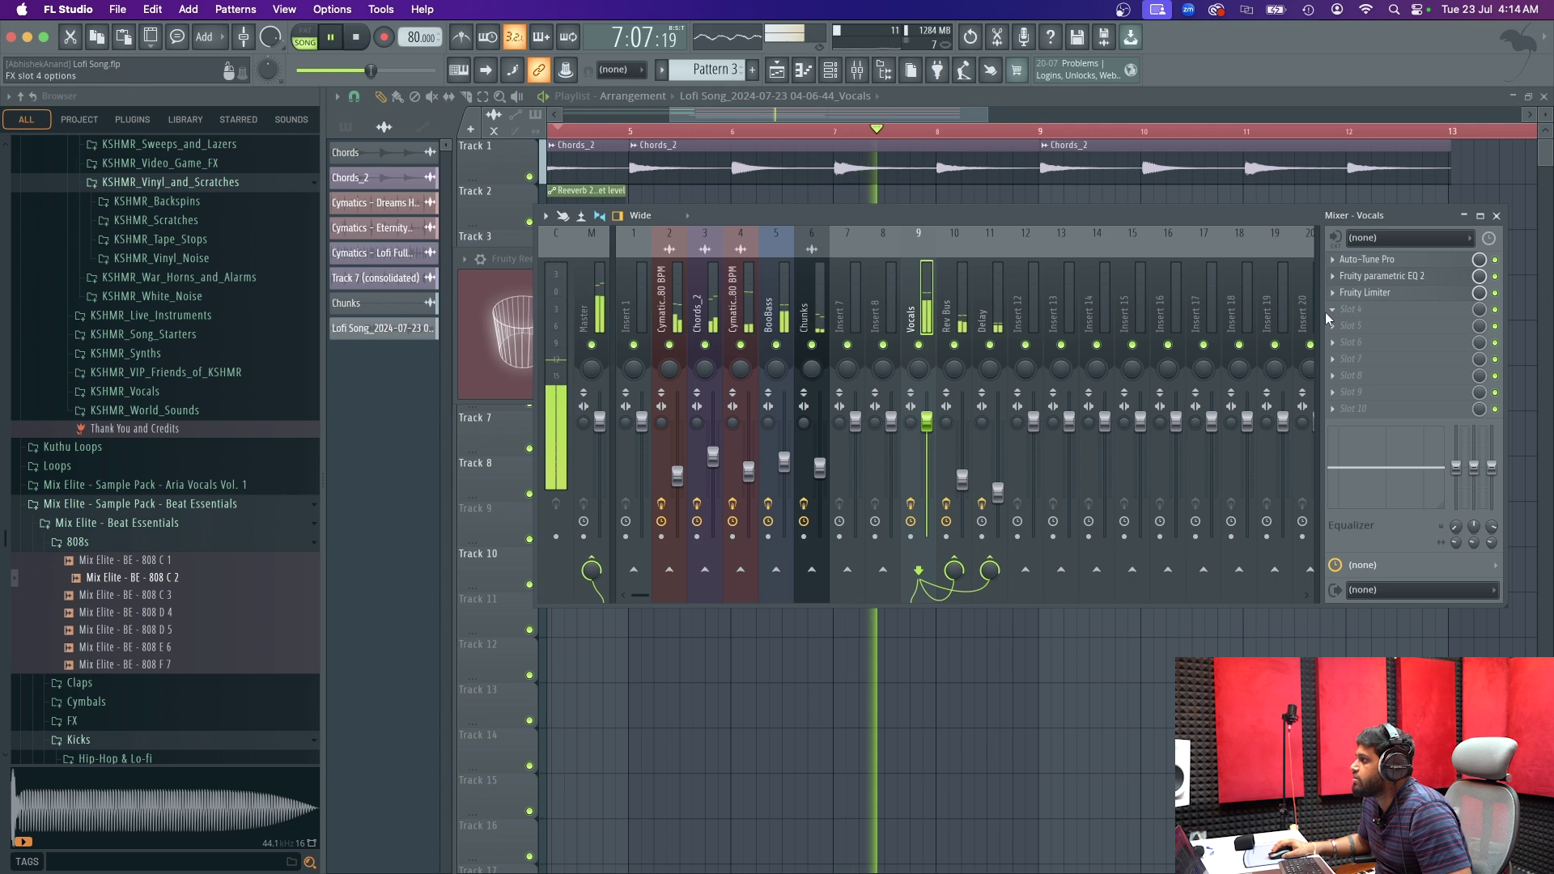
pyautogui.click(1364, 292)
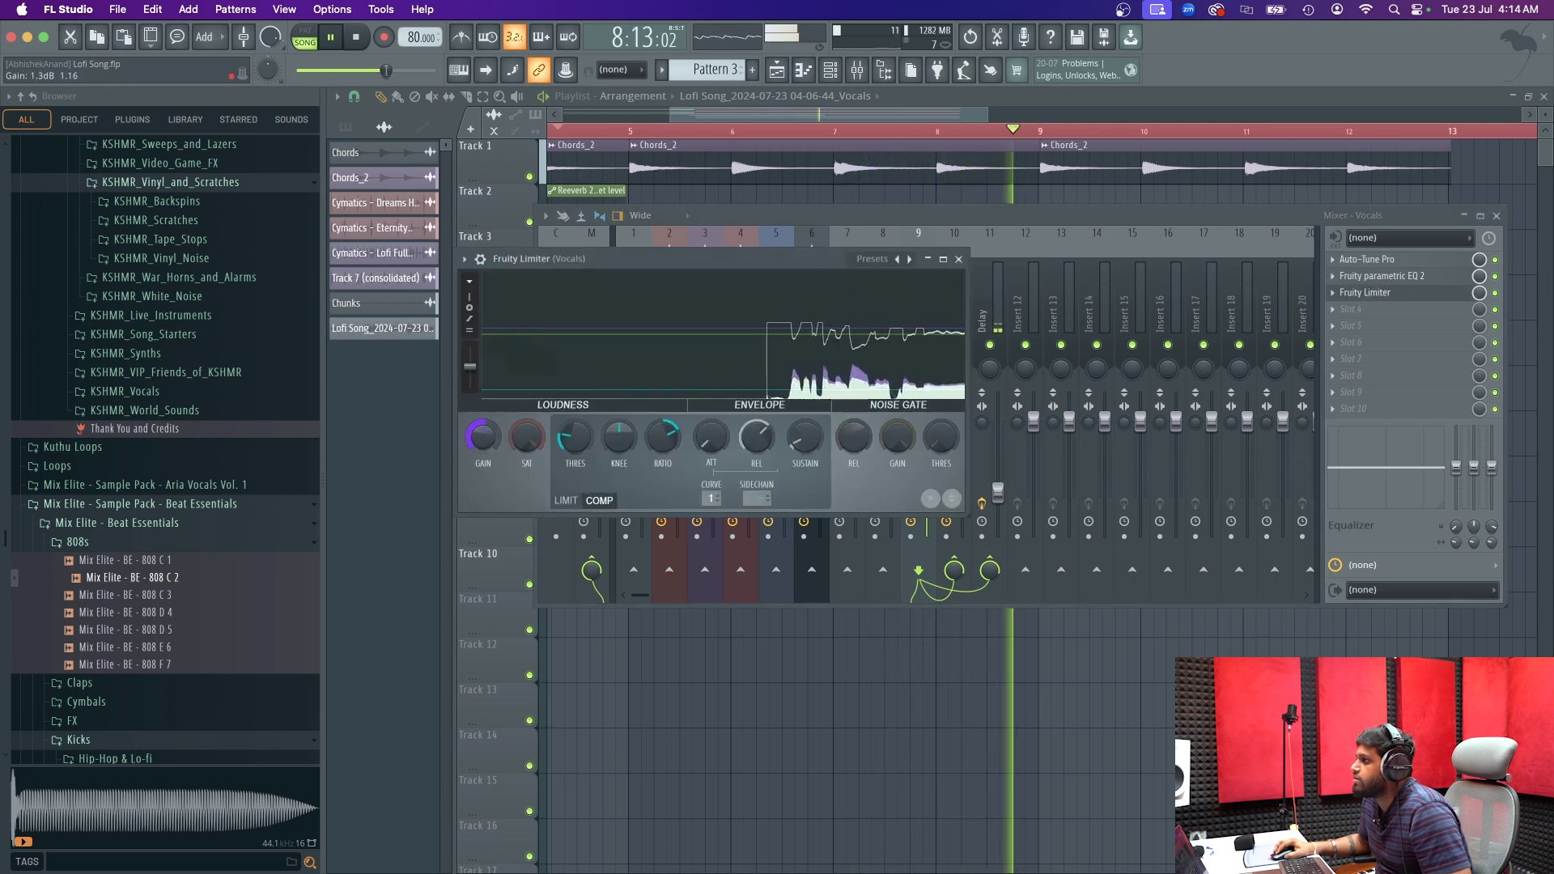
pyautogui.press('space')
pyautogui.click(958, 259)
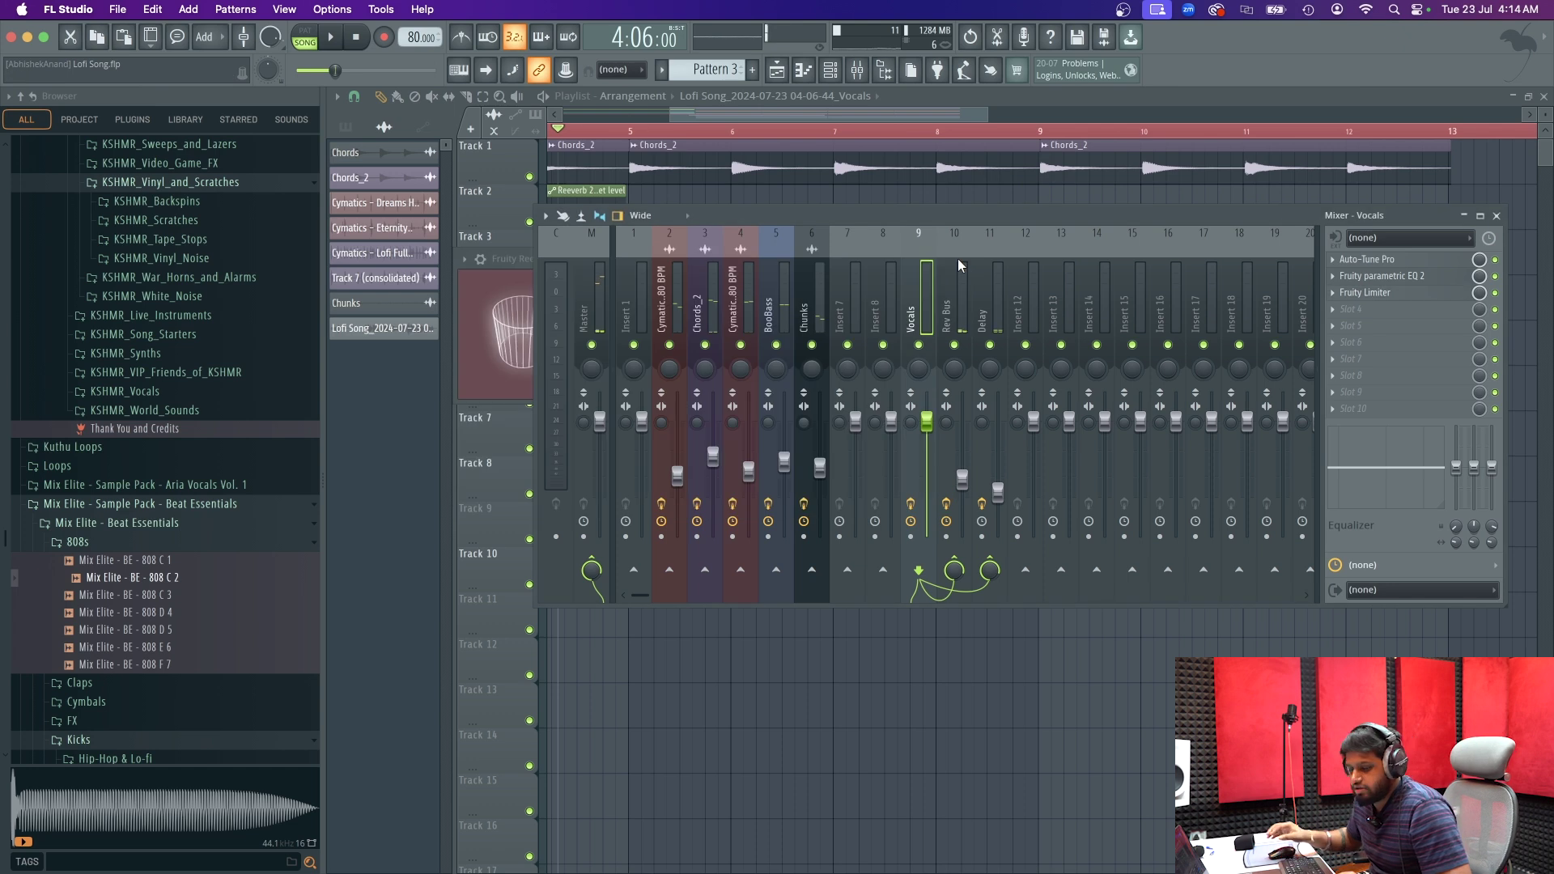
# - Set Auto-Tune Pro's Flex Tune to 30 and Retune Speed to 22 on the Vocals track during playback
pyautogui.press('space')
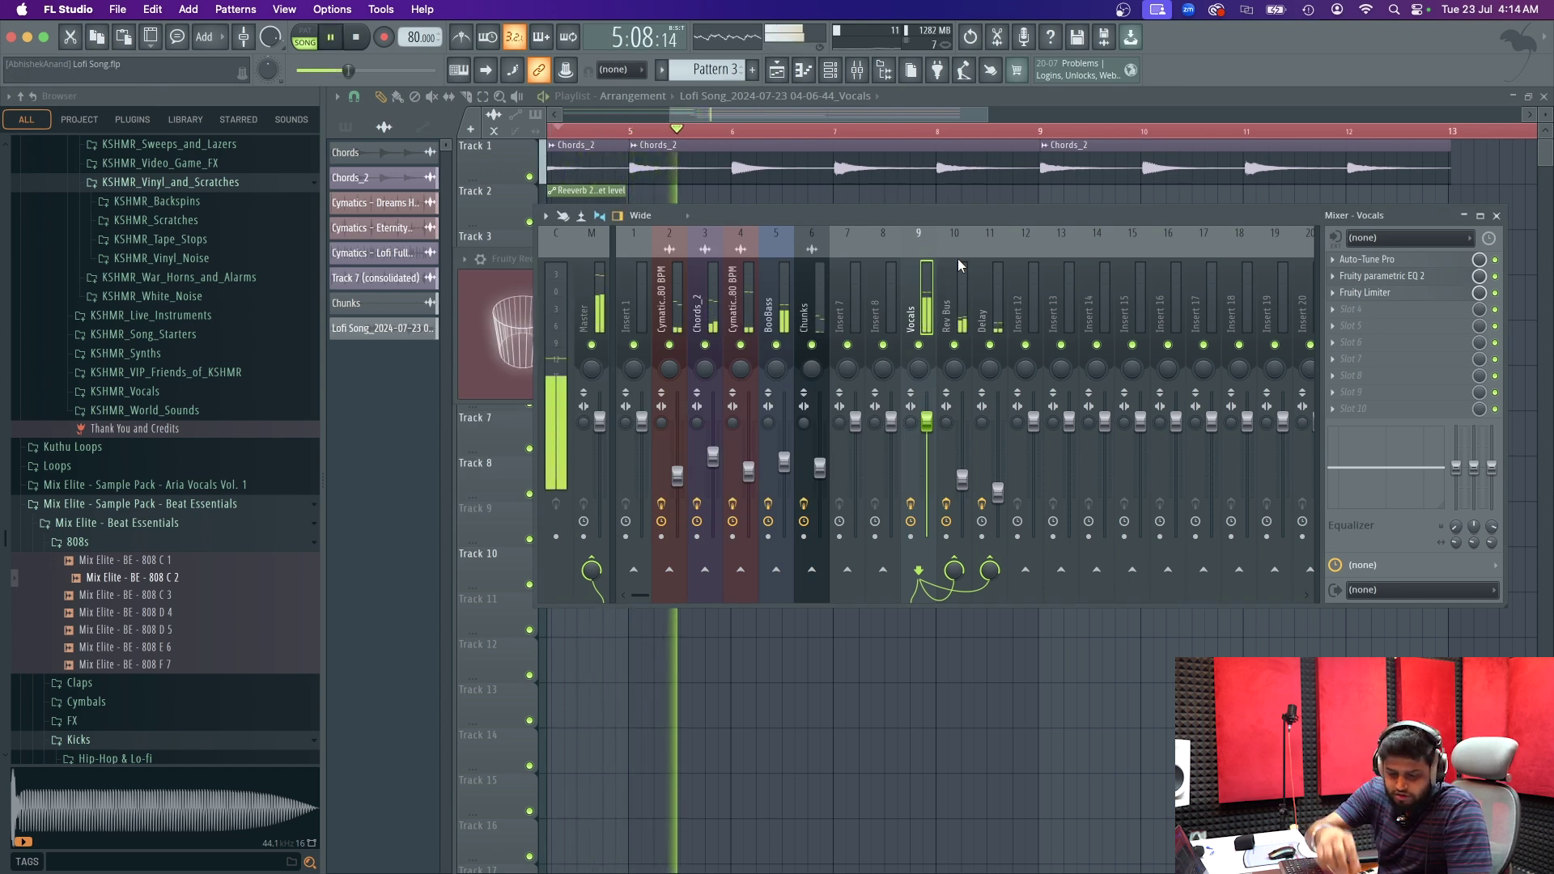
pyautogui.click(1393, 260)
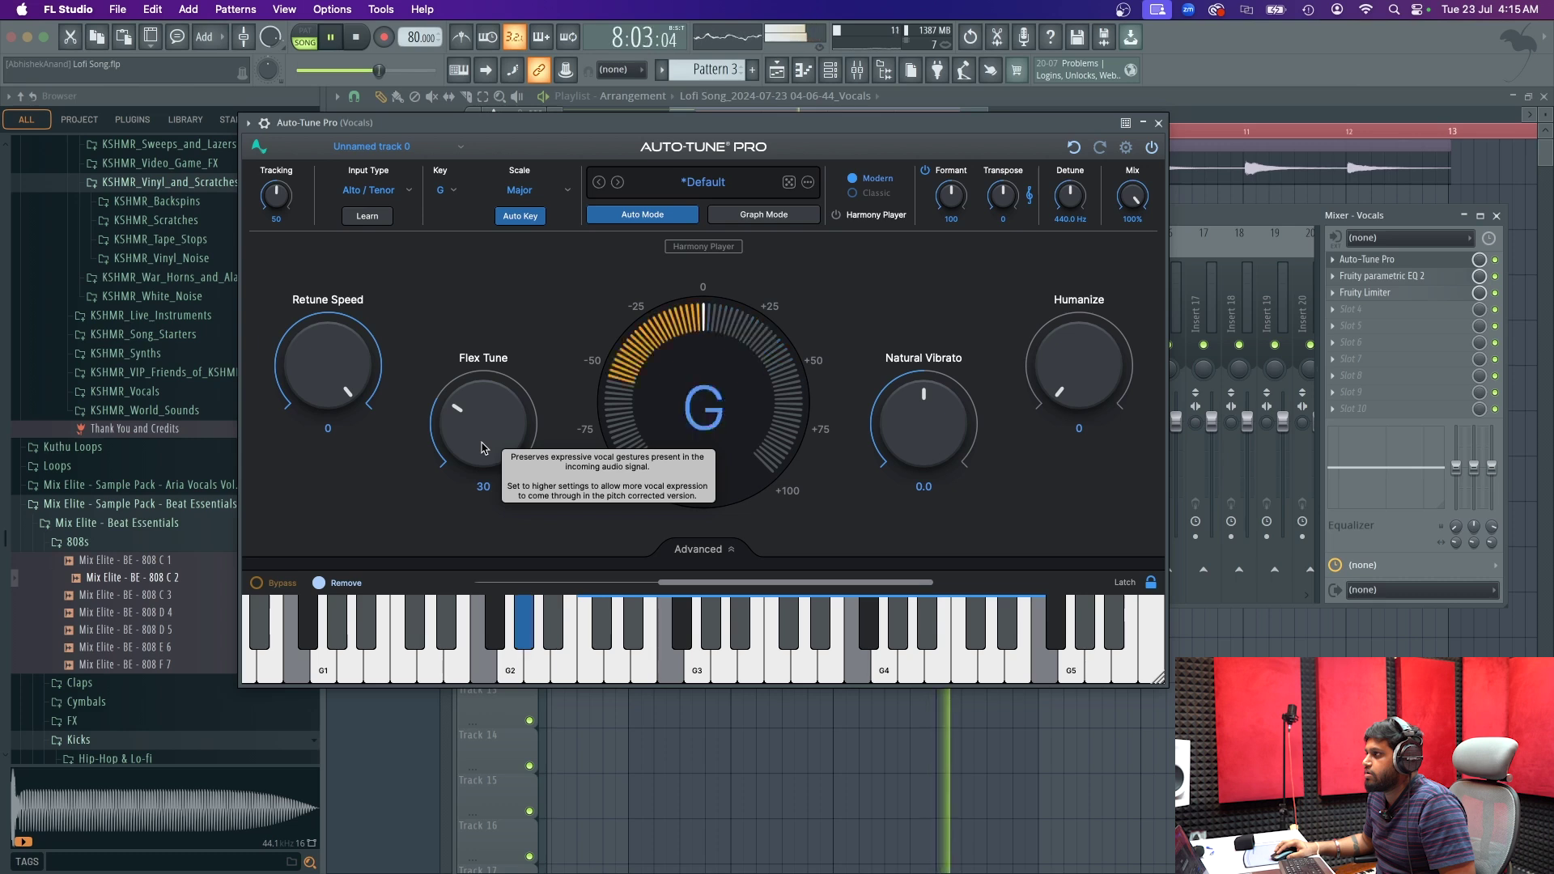
pyautogui.moveTo(347, 409); pyautogui.dragTo(348, 447)
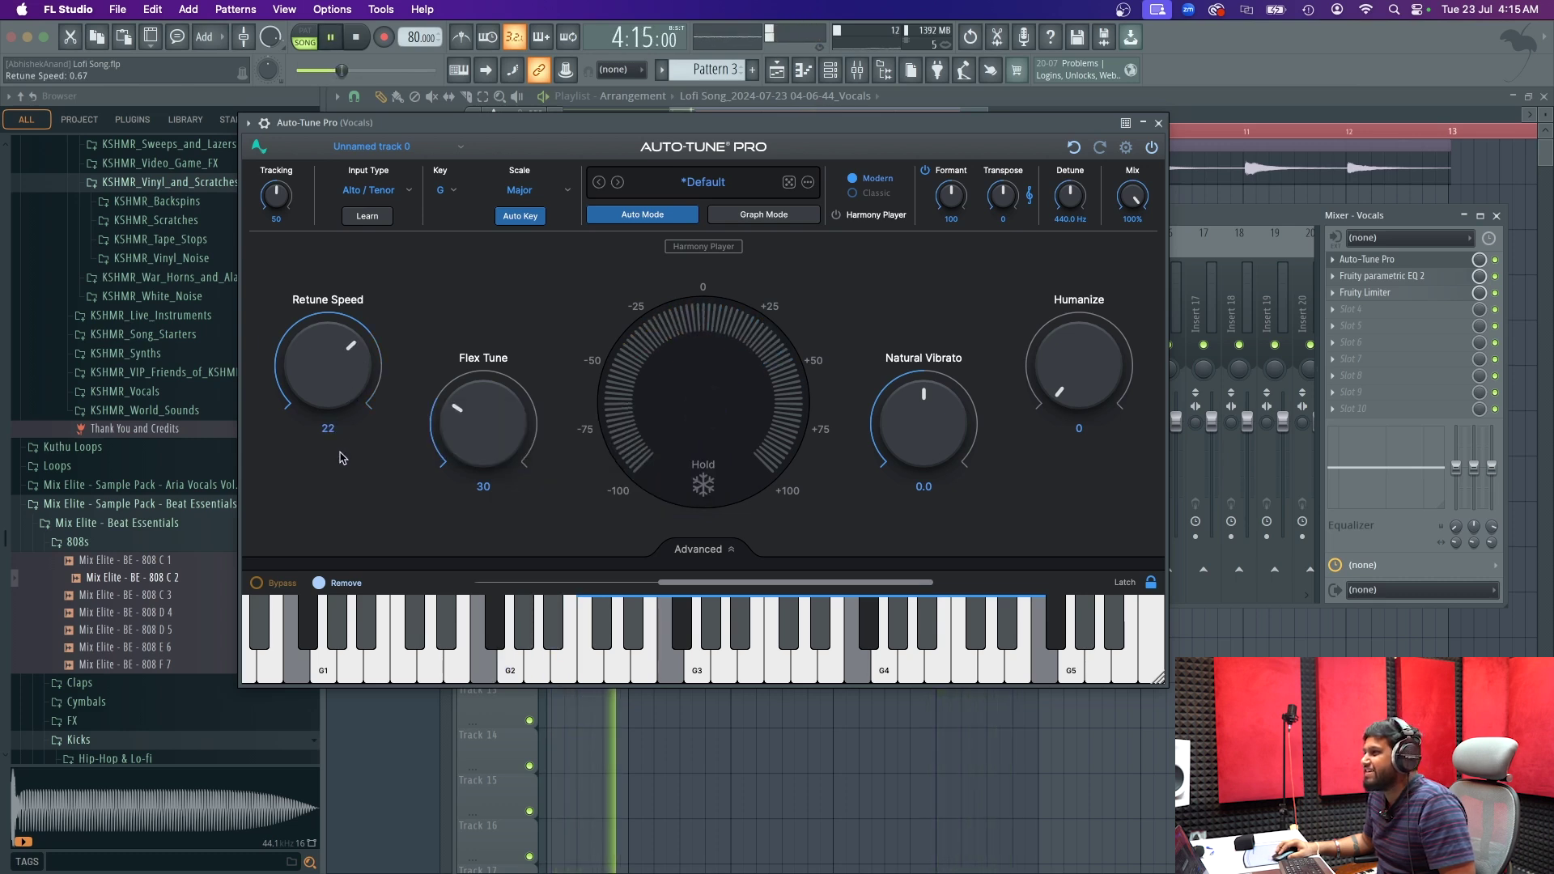
# - Set Auto-Tune Pro's Retune Speed to 30 on the Vocals track during playback, close the plugin and stop playback
pyautogui.moveTo(341, 463); pyautogui.dragTo(340, 466)
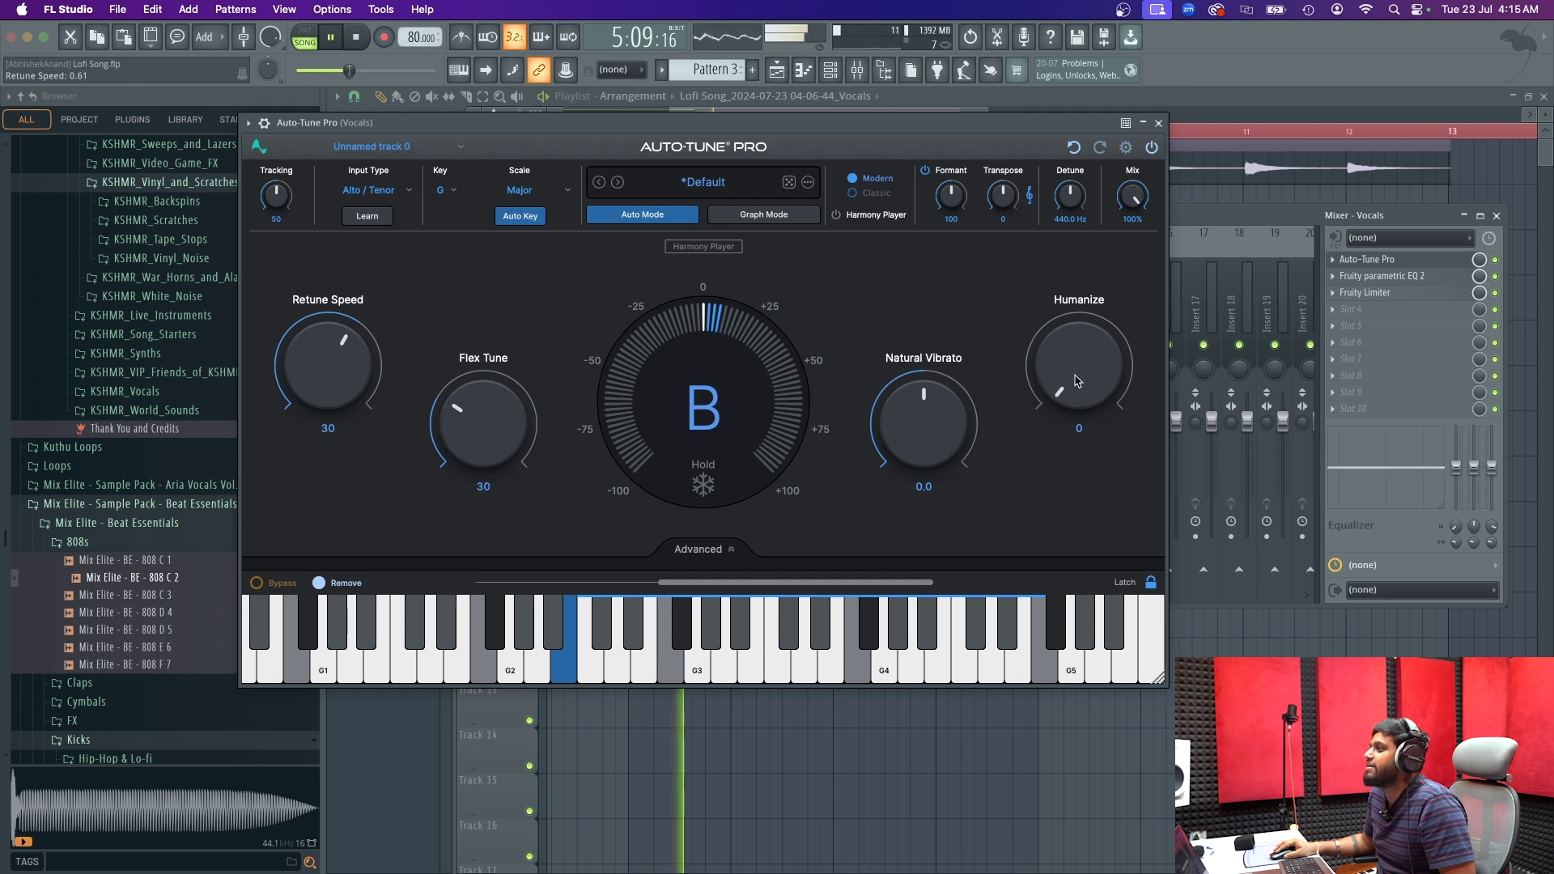
pyautogui.click(1158, 124)
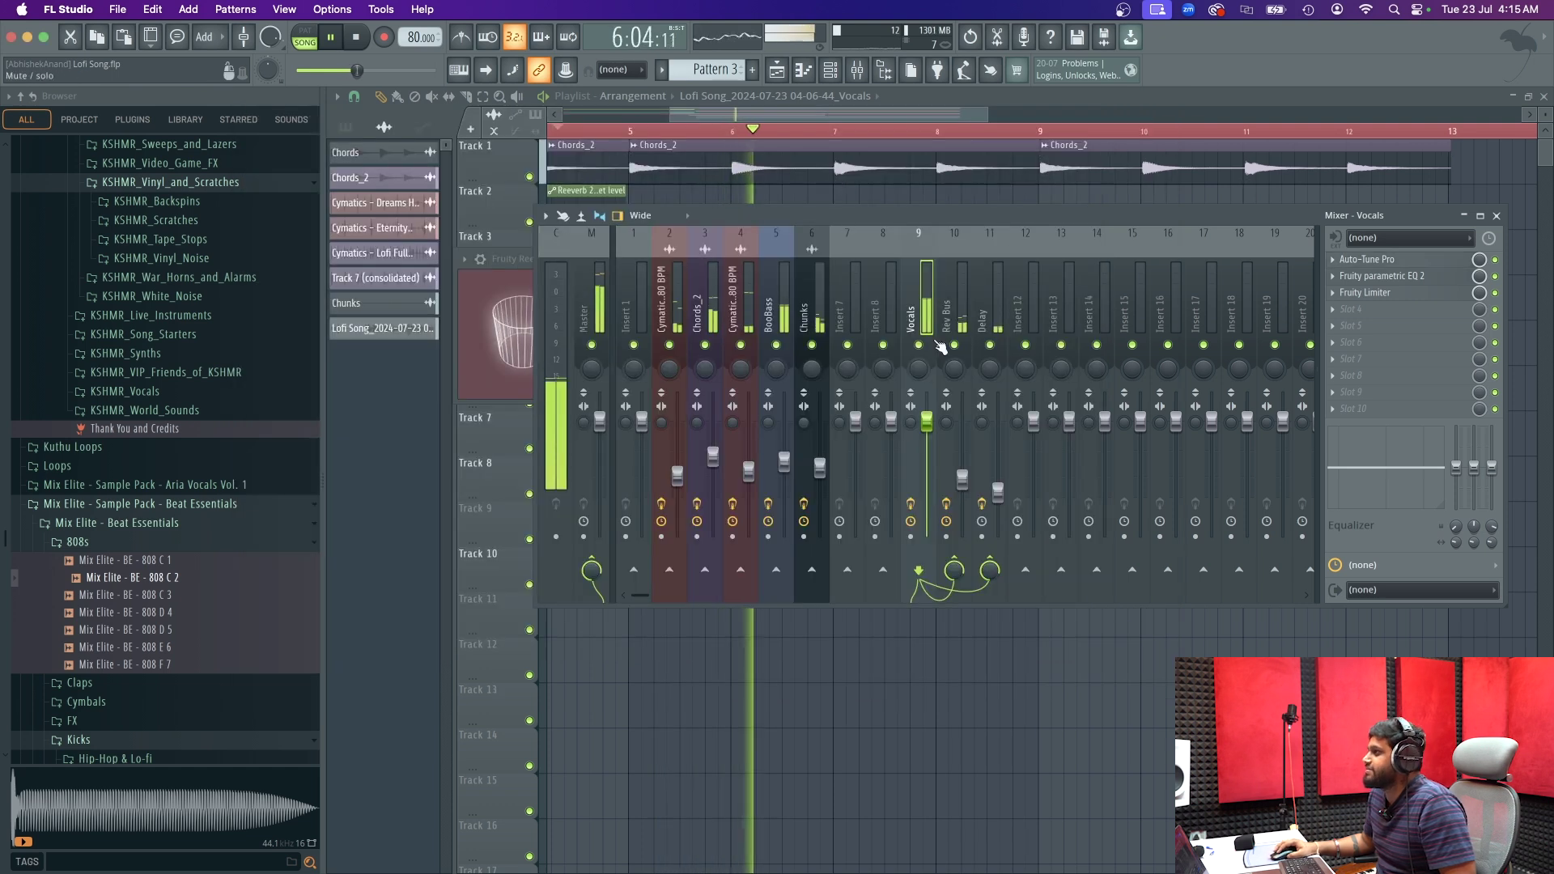
pyautogui.press('space')
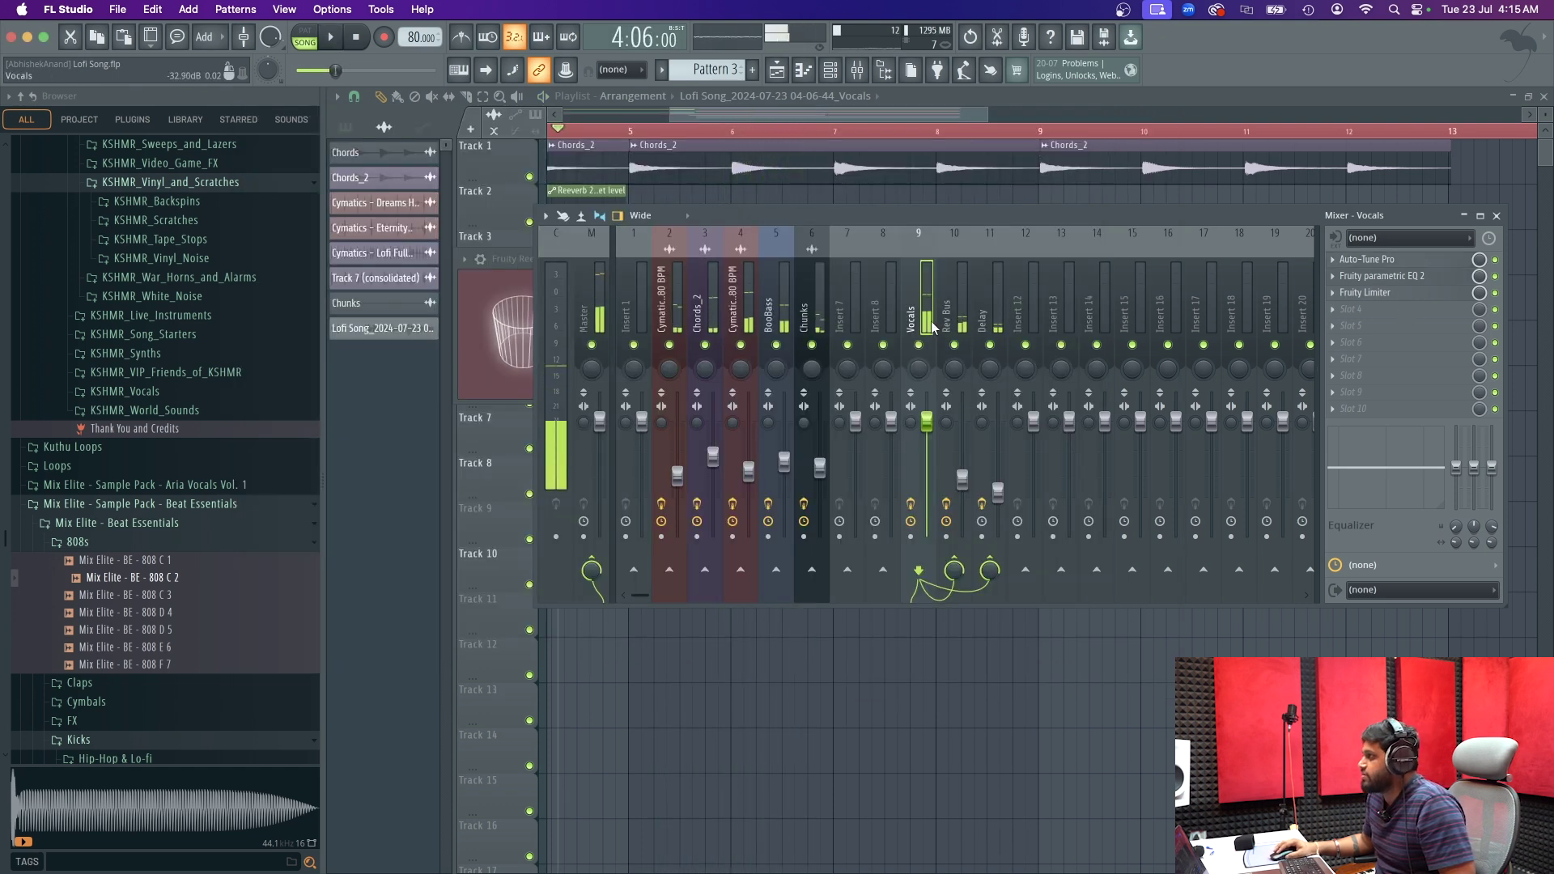
pyautogui.click(1429, 295)
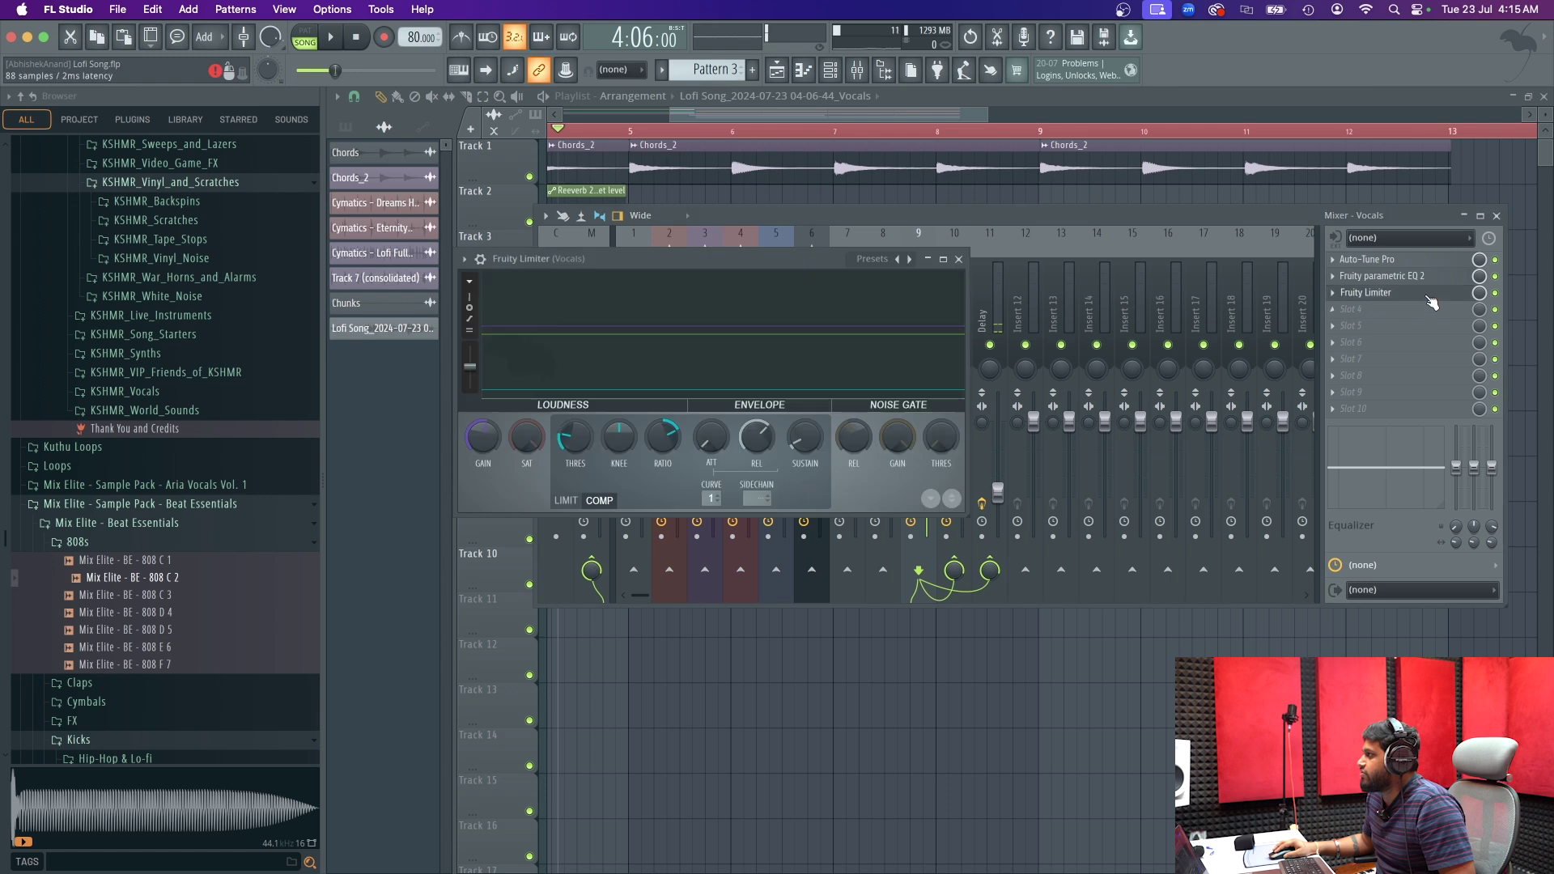
pyautogui.rightClick(483, 435)
pyautogui.press('Escape')
pyautogui.press('space')
pyautogui.click(958, 259)
# - Raise the Rev Bus track's volume during playback, listen to the arrangement and stop with the Master track selected
pyautogui.moveTo(962, 477); pyautogui.dragTo(962, 449)
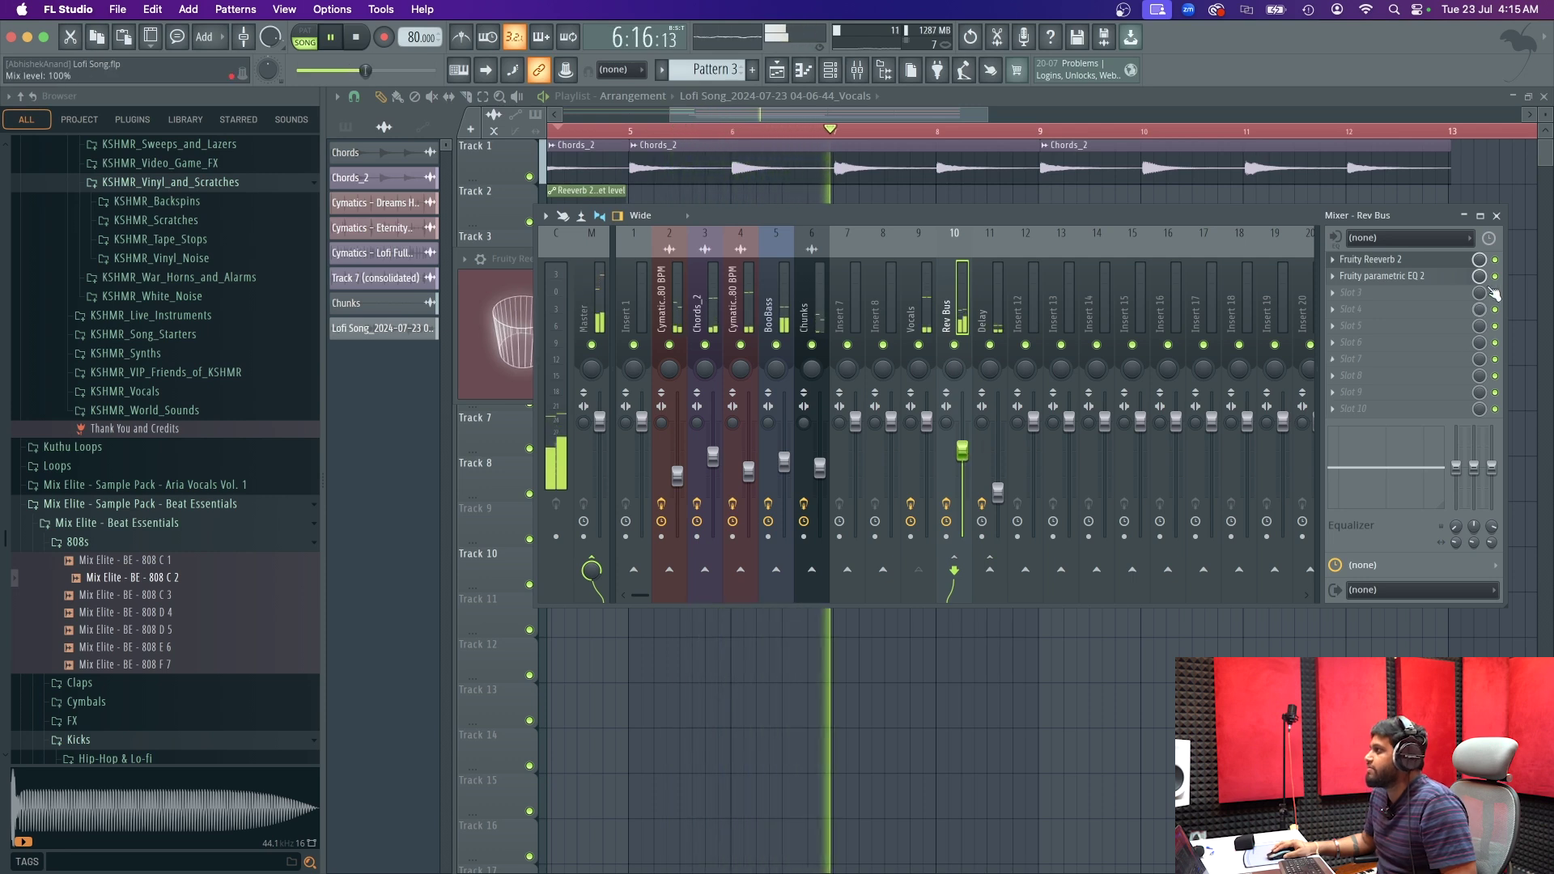
pyautogui.click(1496, 216)
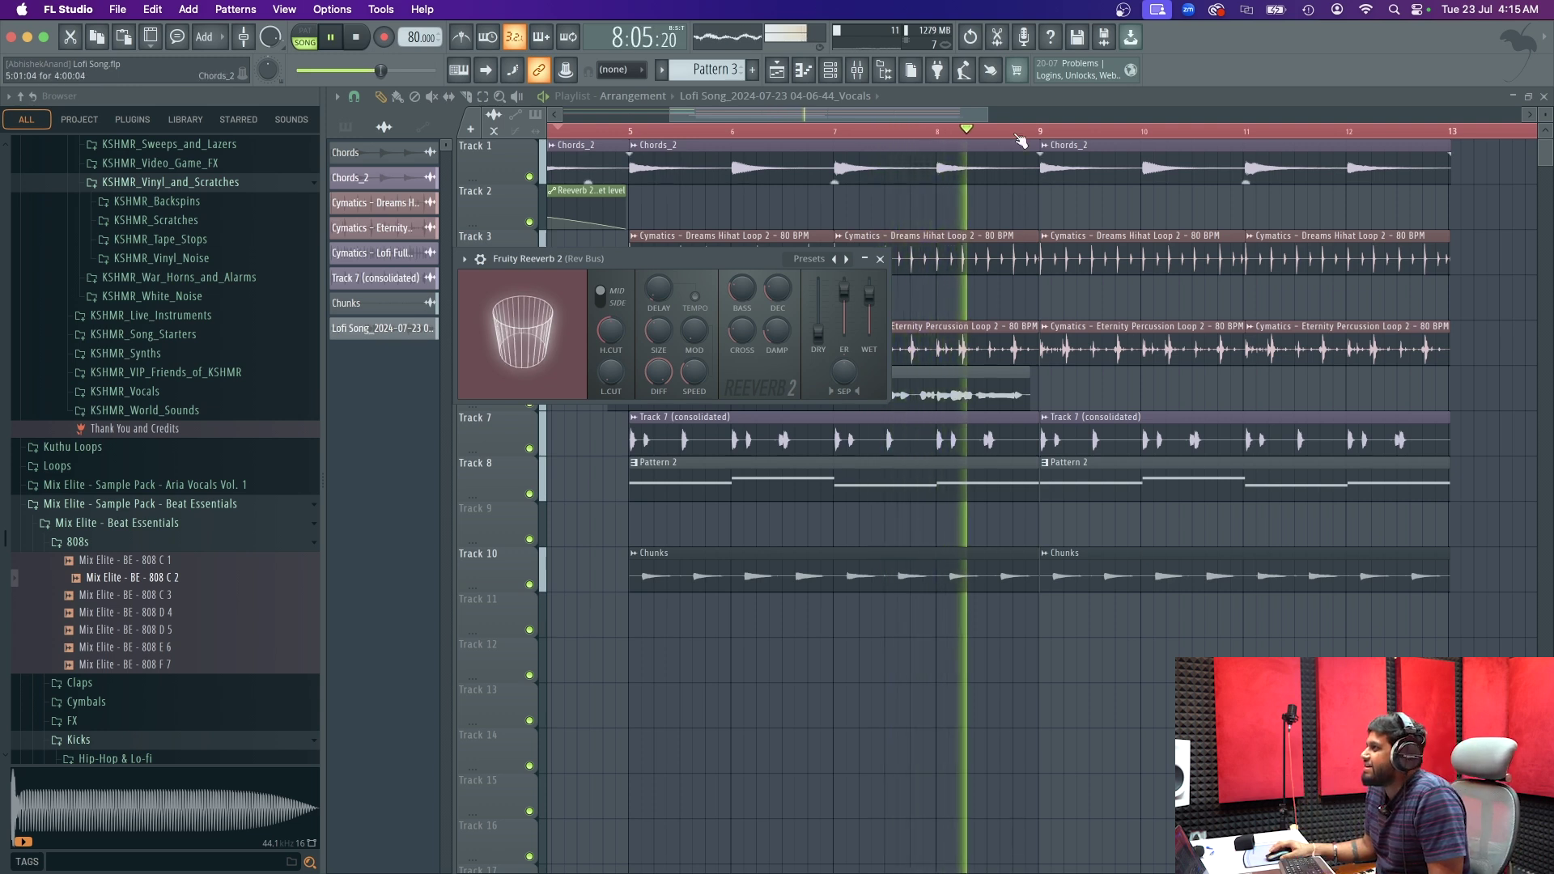
pyautogui.click(856, 71)
pyautogui.click(593, 312)
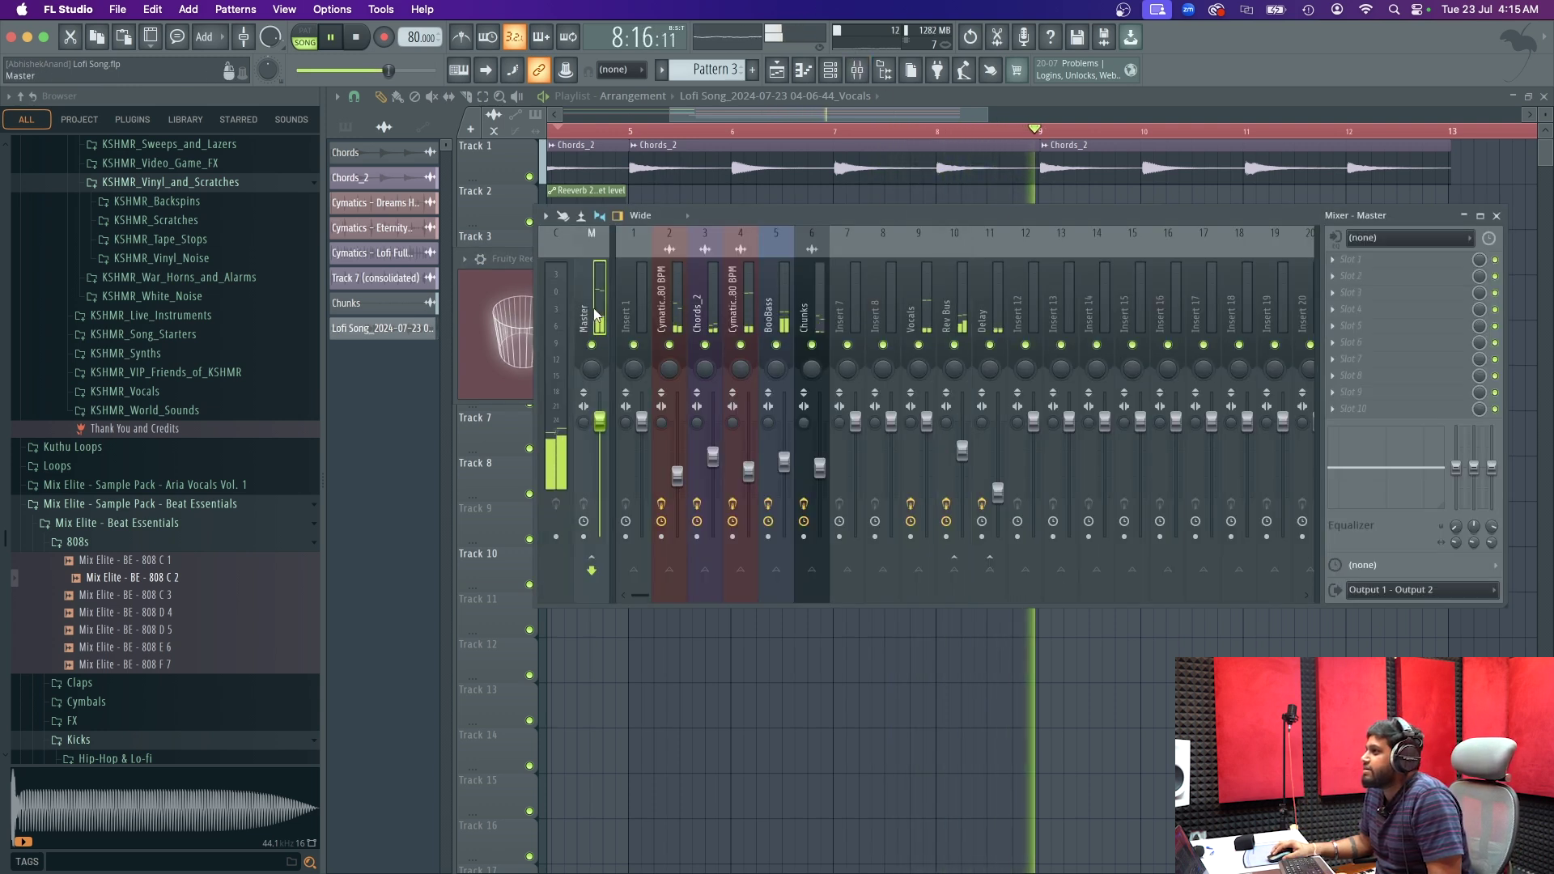
pyautogui.press('space')
# - Lower the Delay track's high EQ band to about -6.8 during playback
pyautogui.click(963, 312)
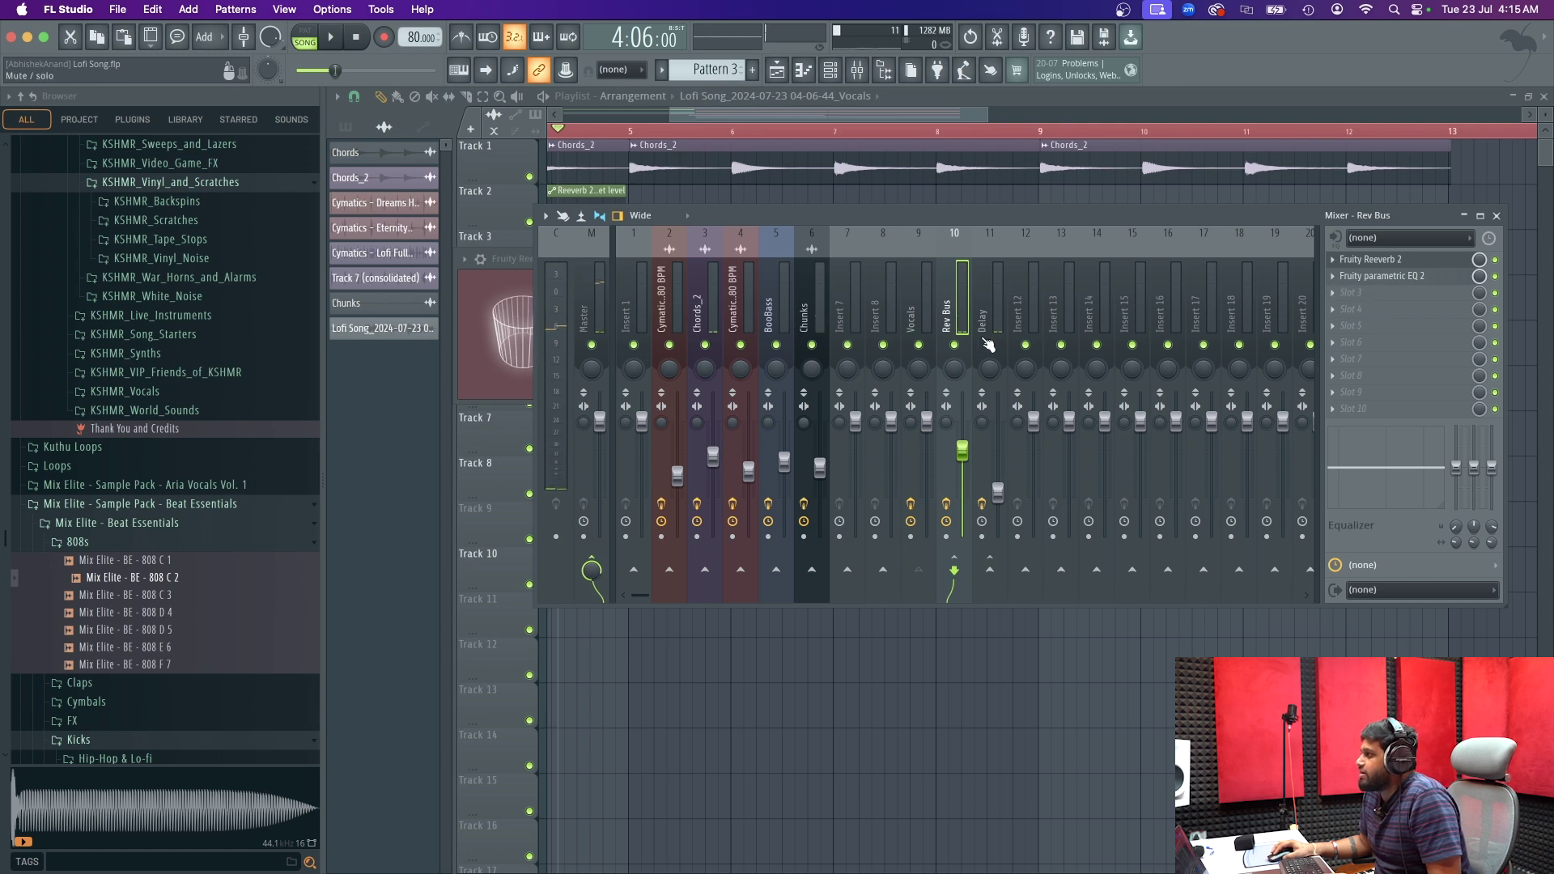
pyautogui.click(994, 382)
pyautogui.press('space')
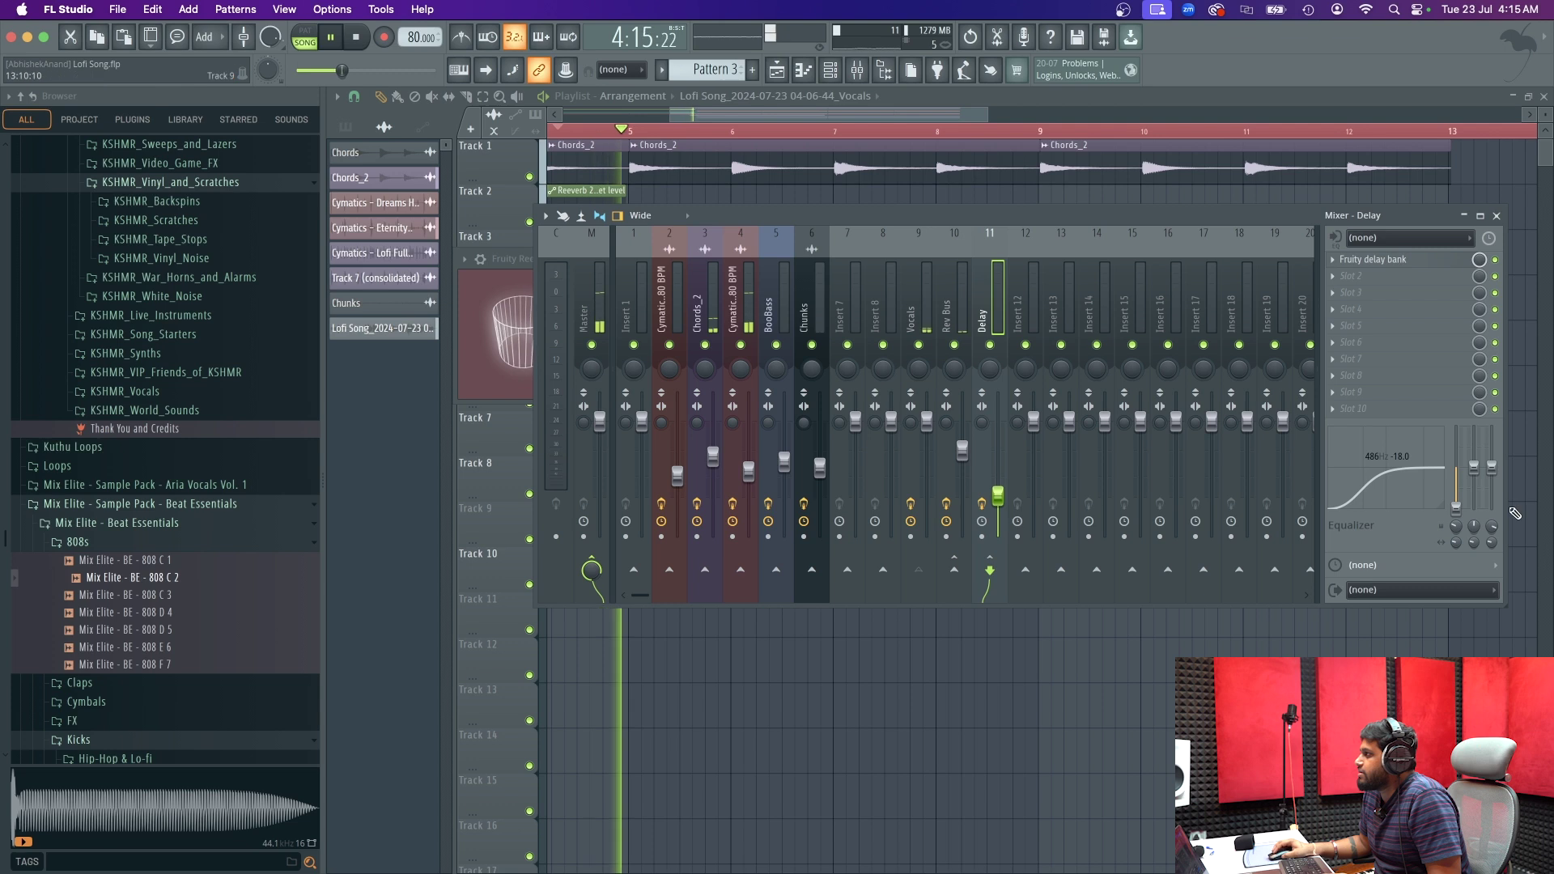
pyautogui.moveTo(1491, 468); pyautogui.dragTo(1493, 483)
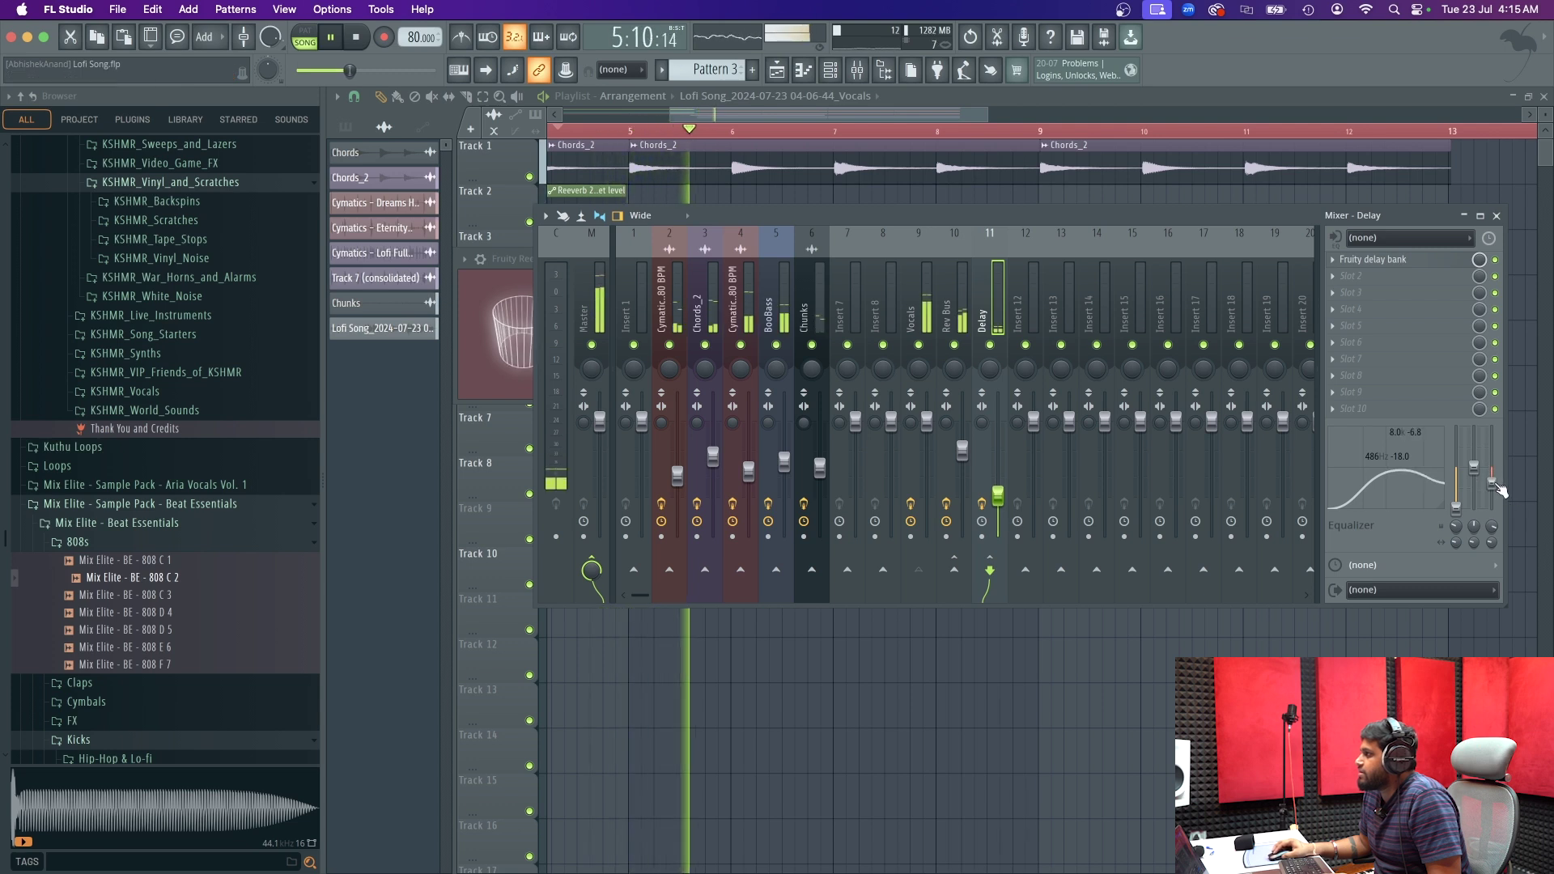
pyautogui.click(966, 295)
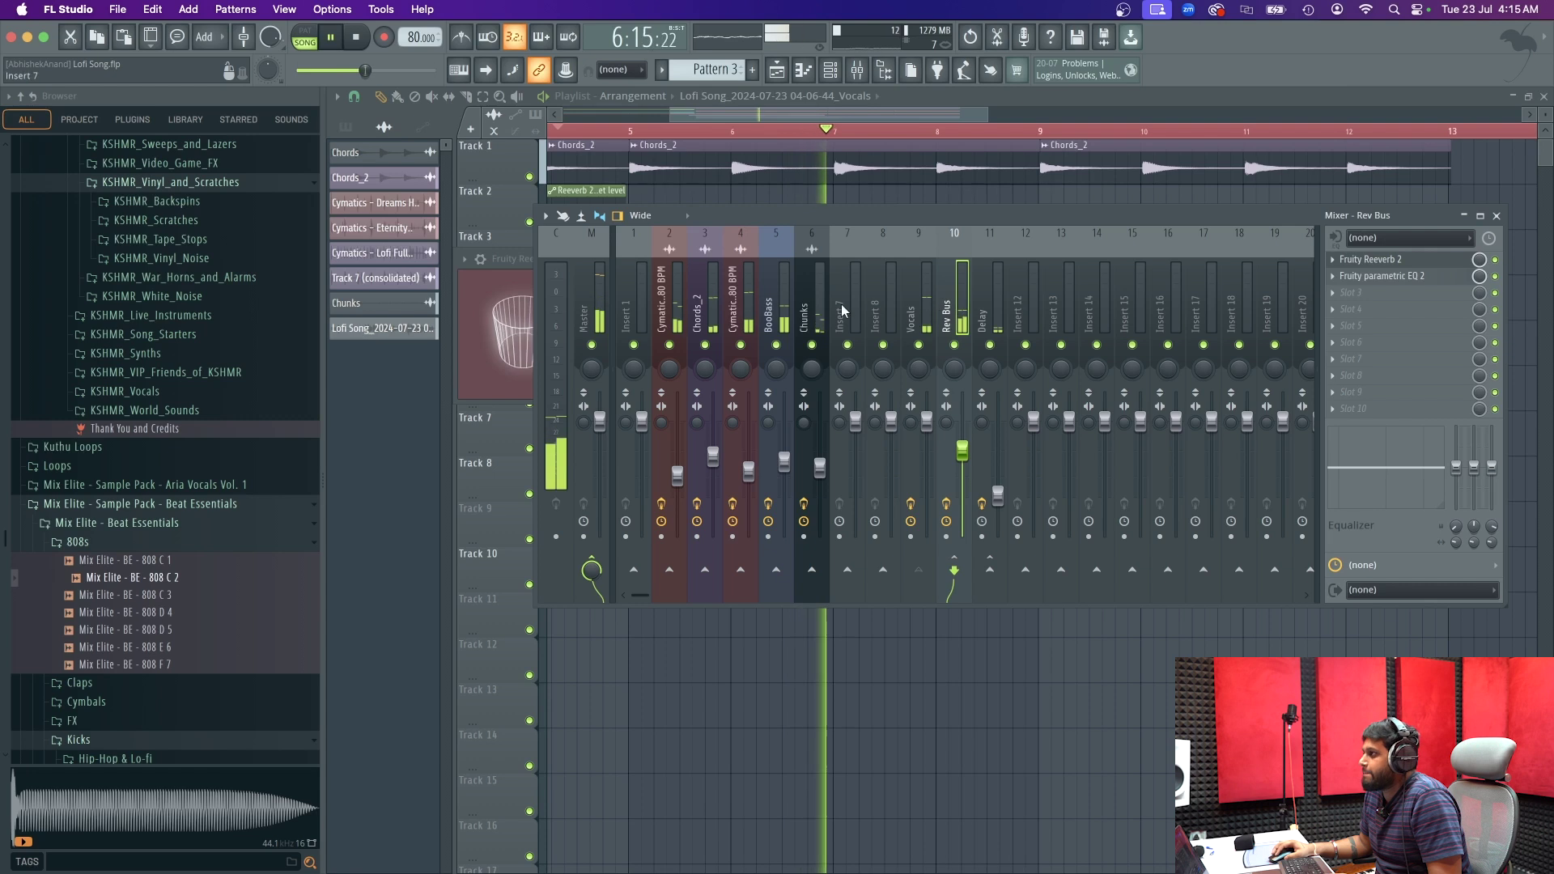
pyautogui.click(917, 322)
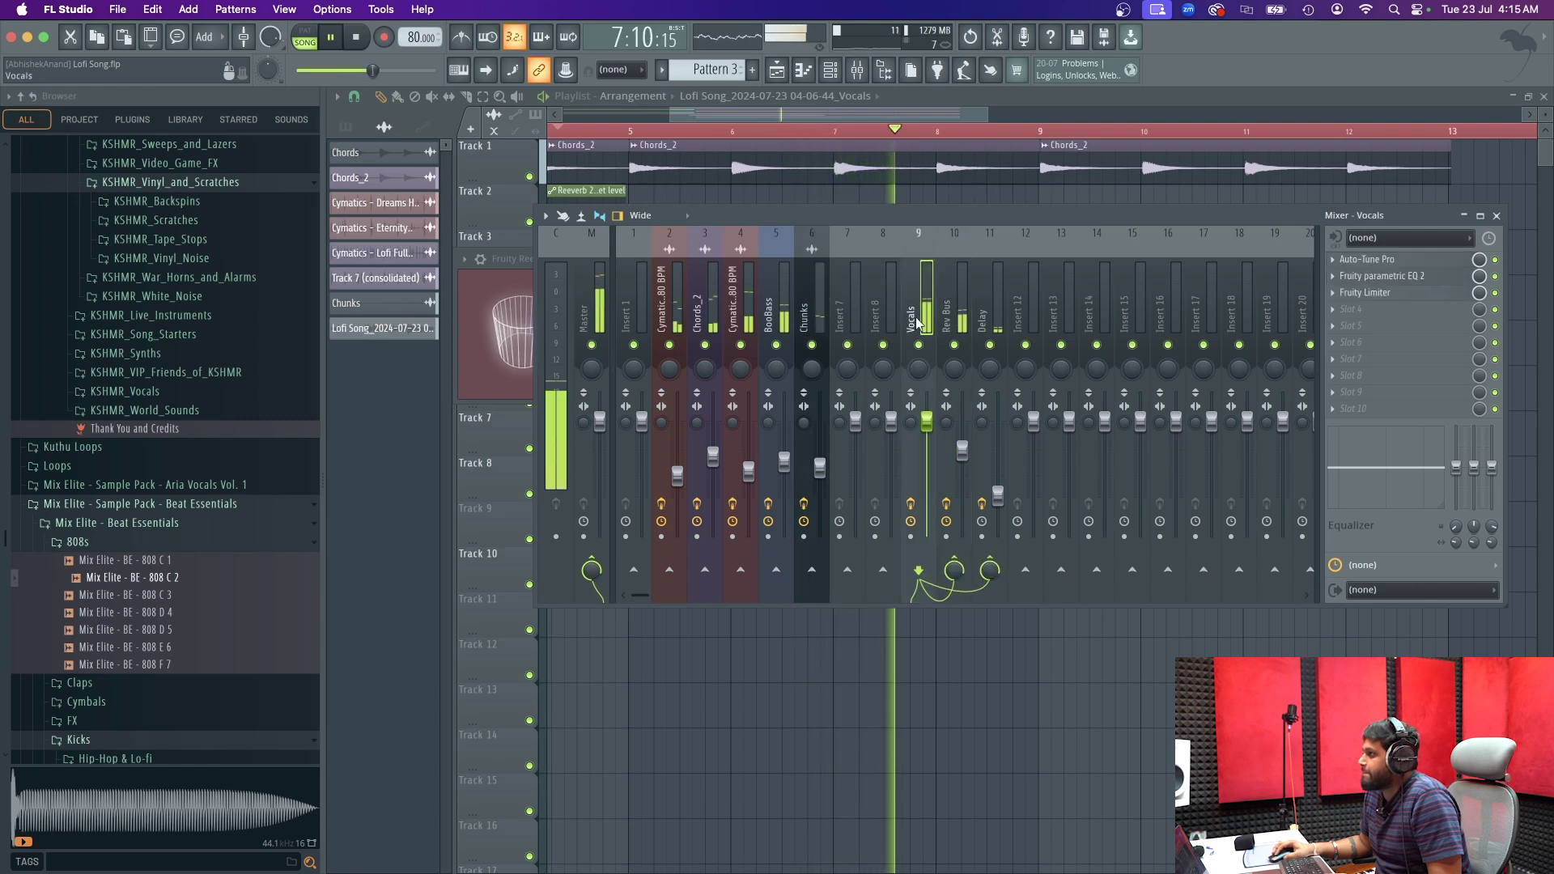
pyautogui.moveTo(910, 423); pyautogui.dragTo(910, 387)
pyautogui.press('space')
pyautogui.rightClick(910, 422)
pyautogui.click(928, 435)
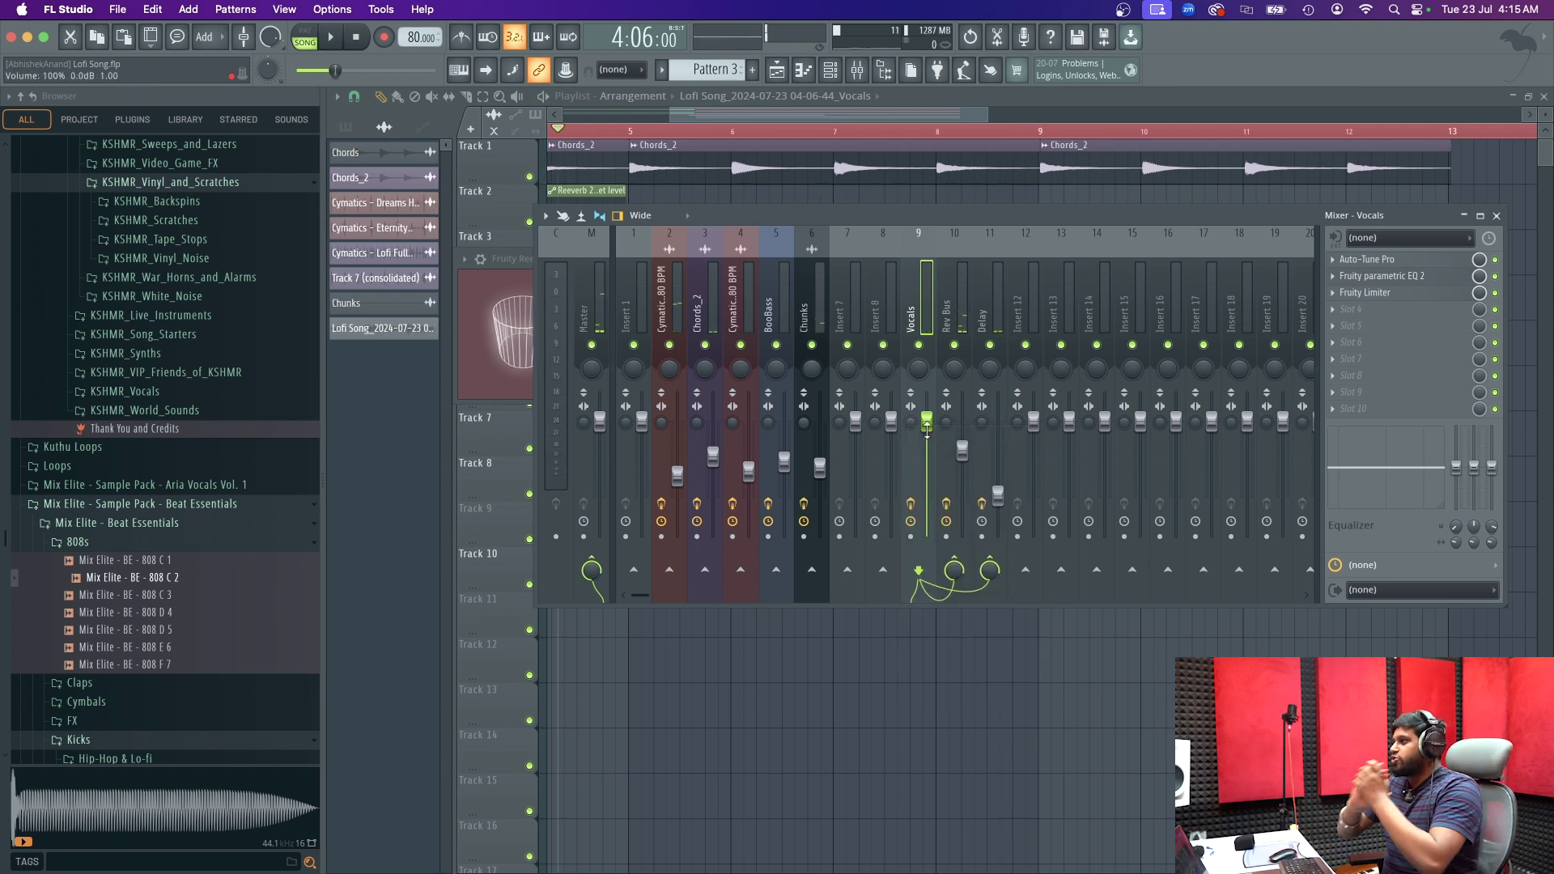